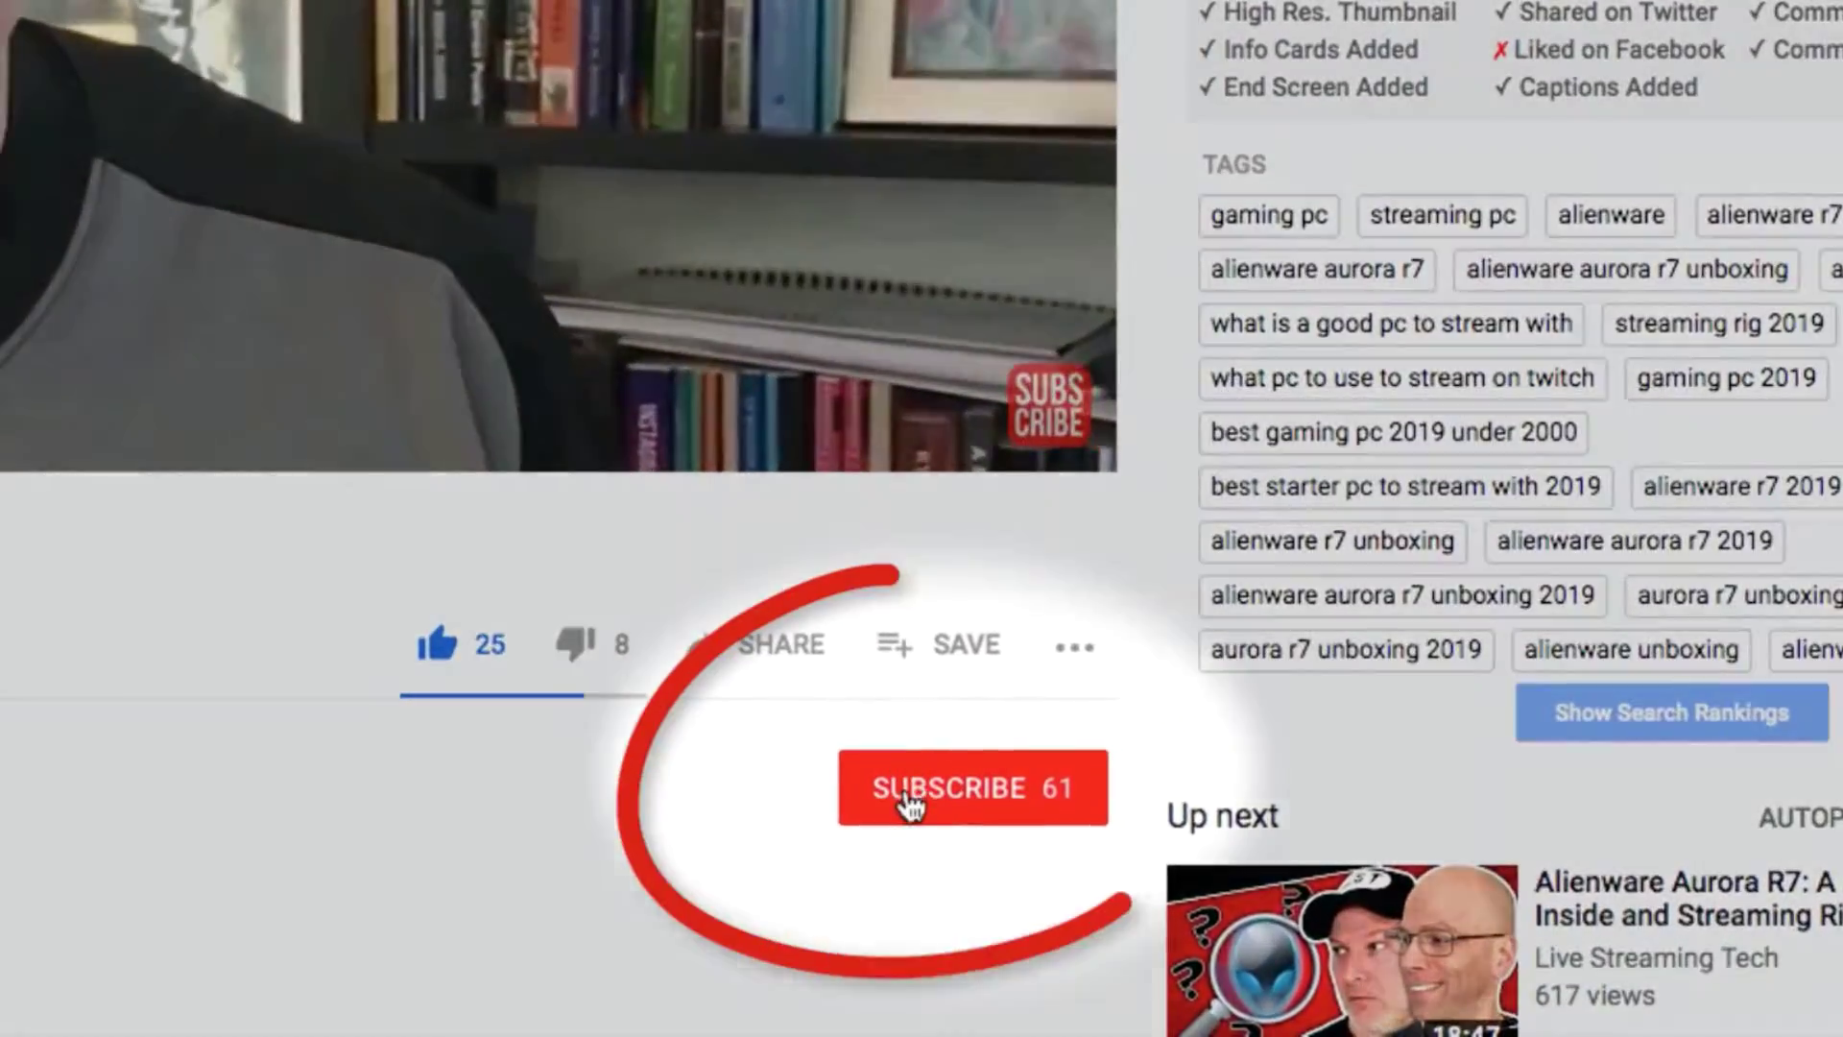
- Subscribe to the channel below the YouTube video, bringing the subscriber count to 62
{"action": "left_click", "coordinate": [907, 796]}
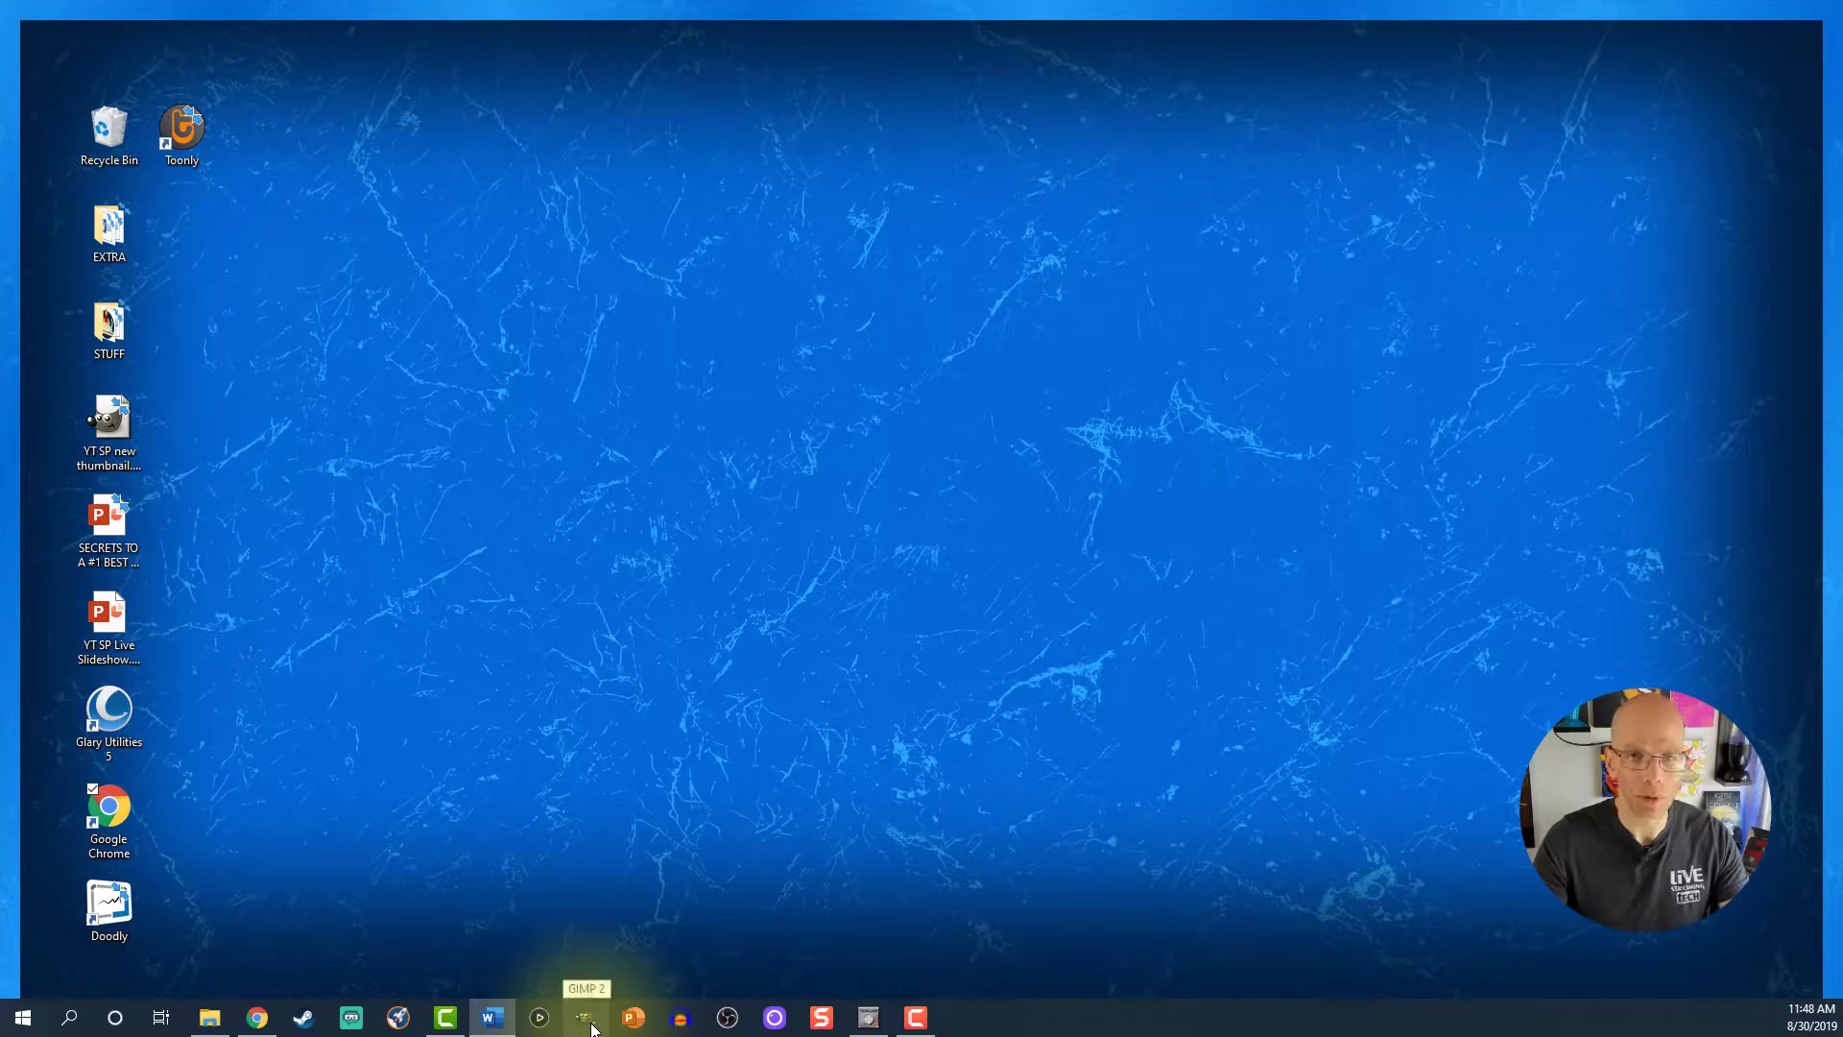
- Launch GIMP from the Windows taskbar
{"action": "left_click", "coordinate": [587, 1019]}
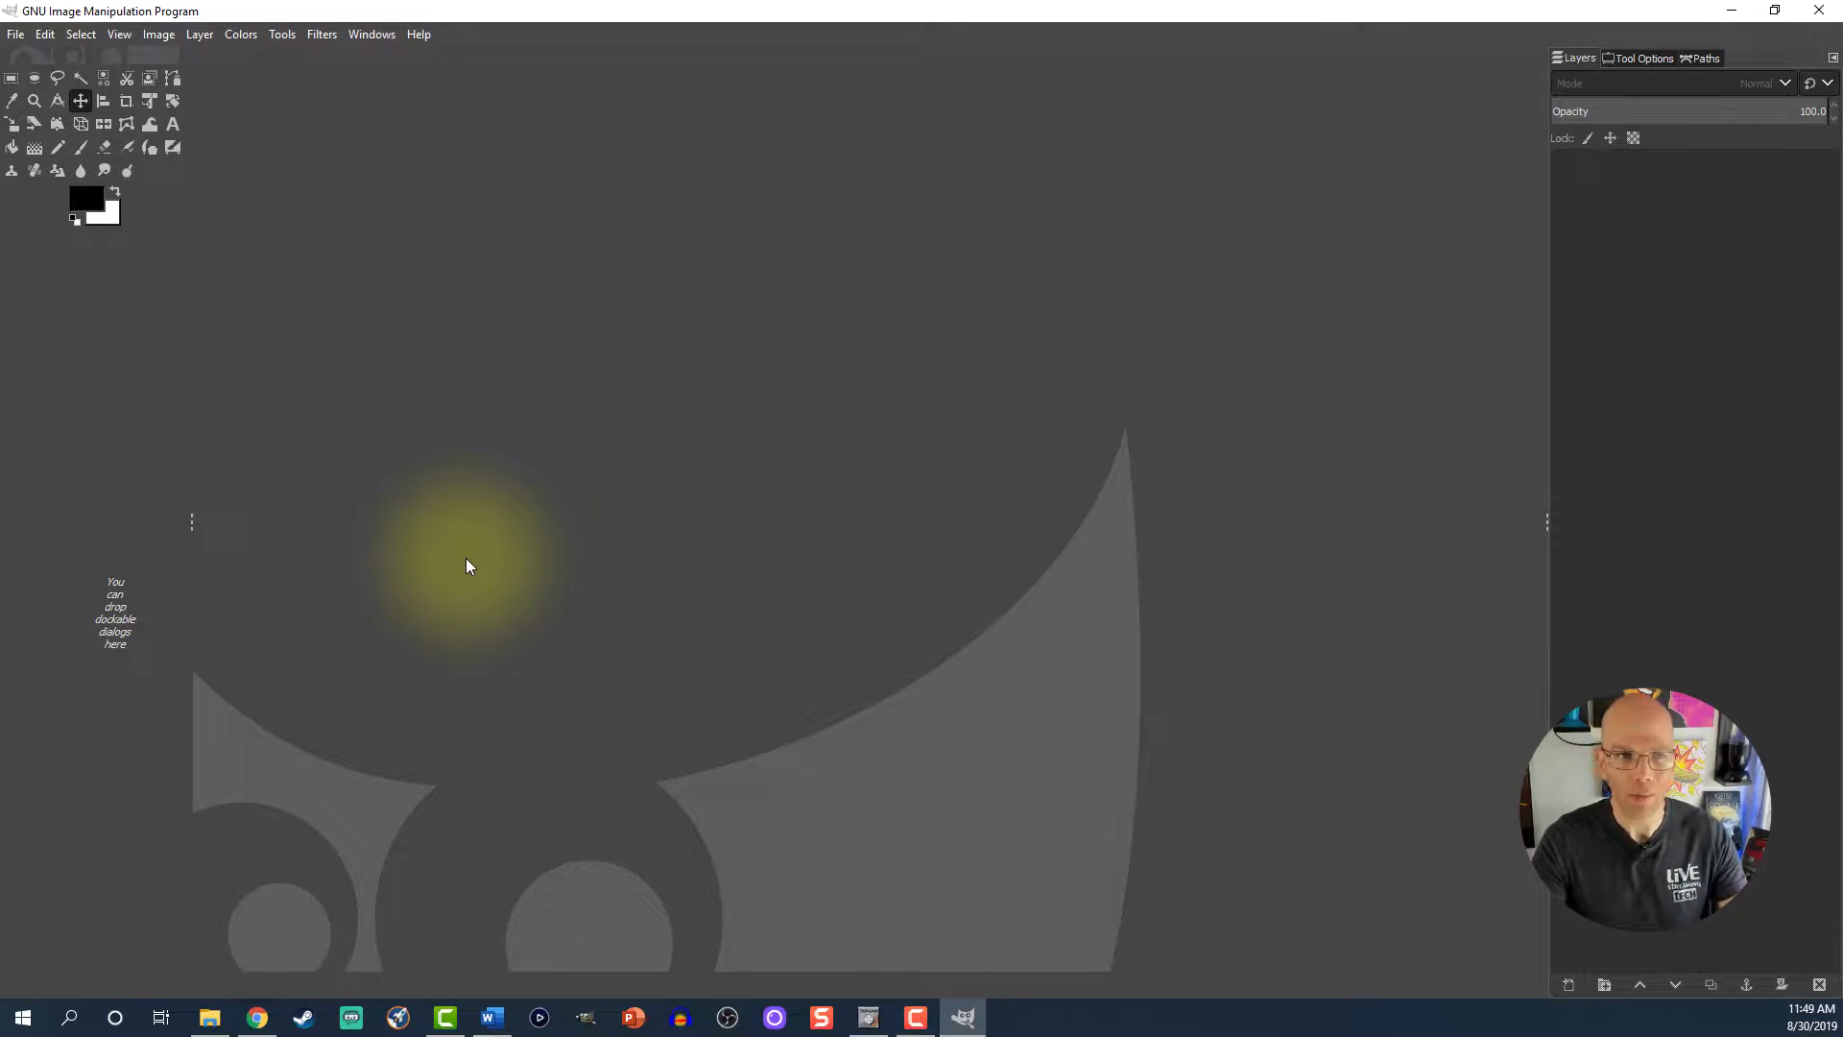
- Create a 1920x1080 image and add a Background copy layer filled with black
{"action": "key", "text": "ctrl+n"}
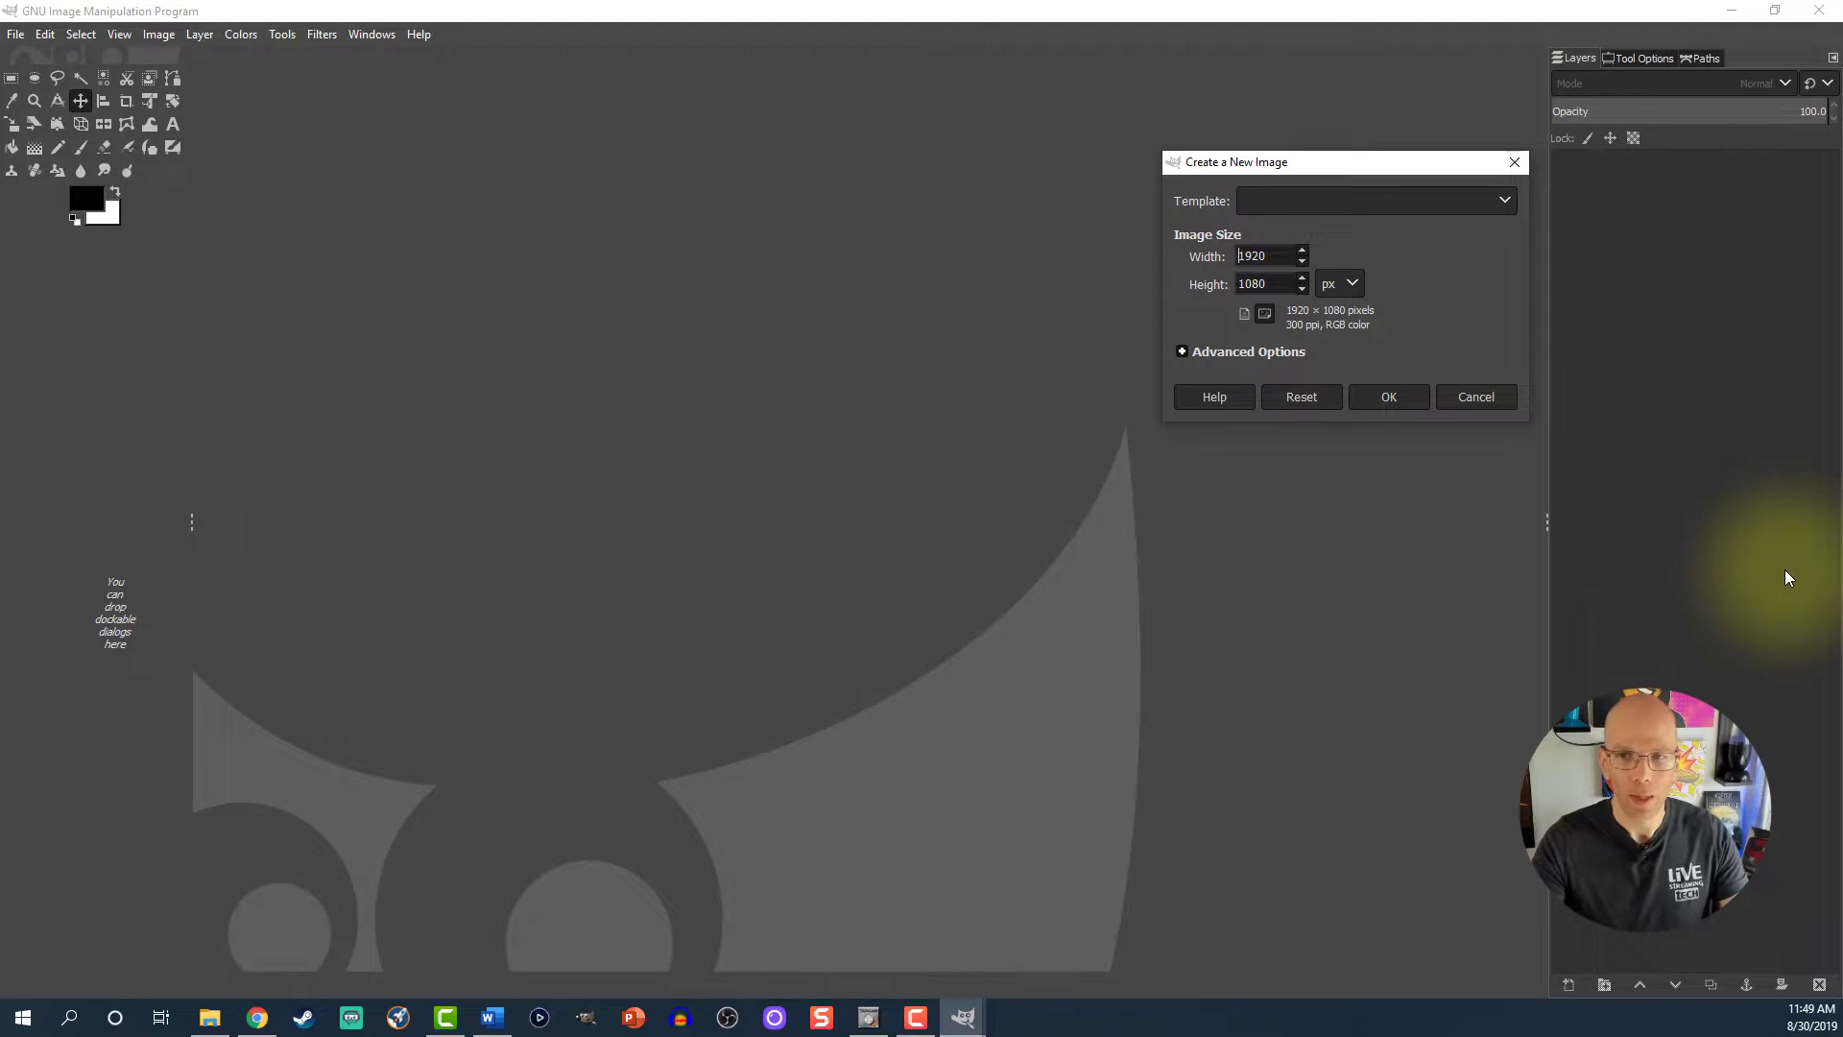
{"action": "left_click", "coordinate": [1388, 396]}
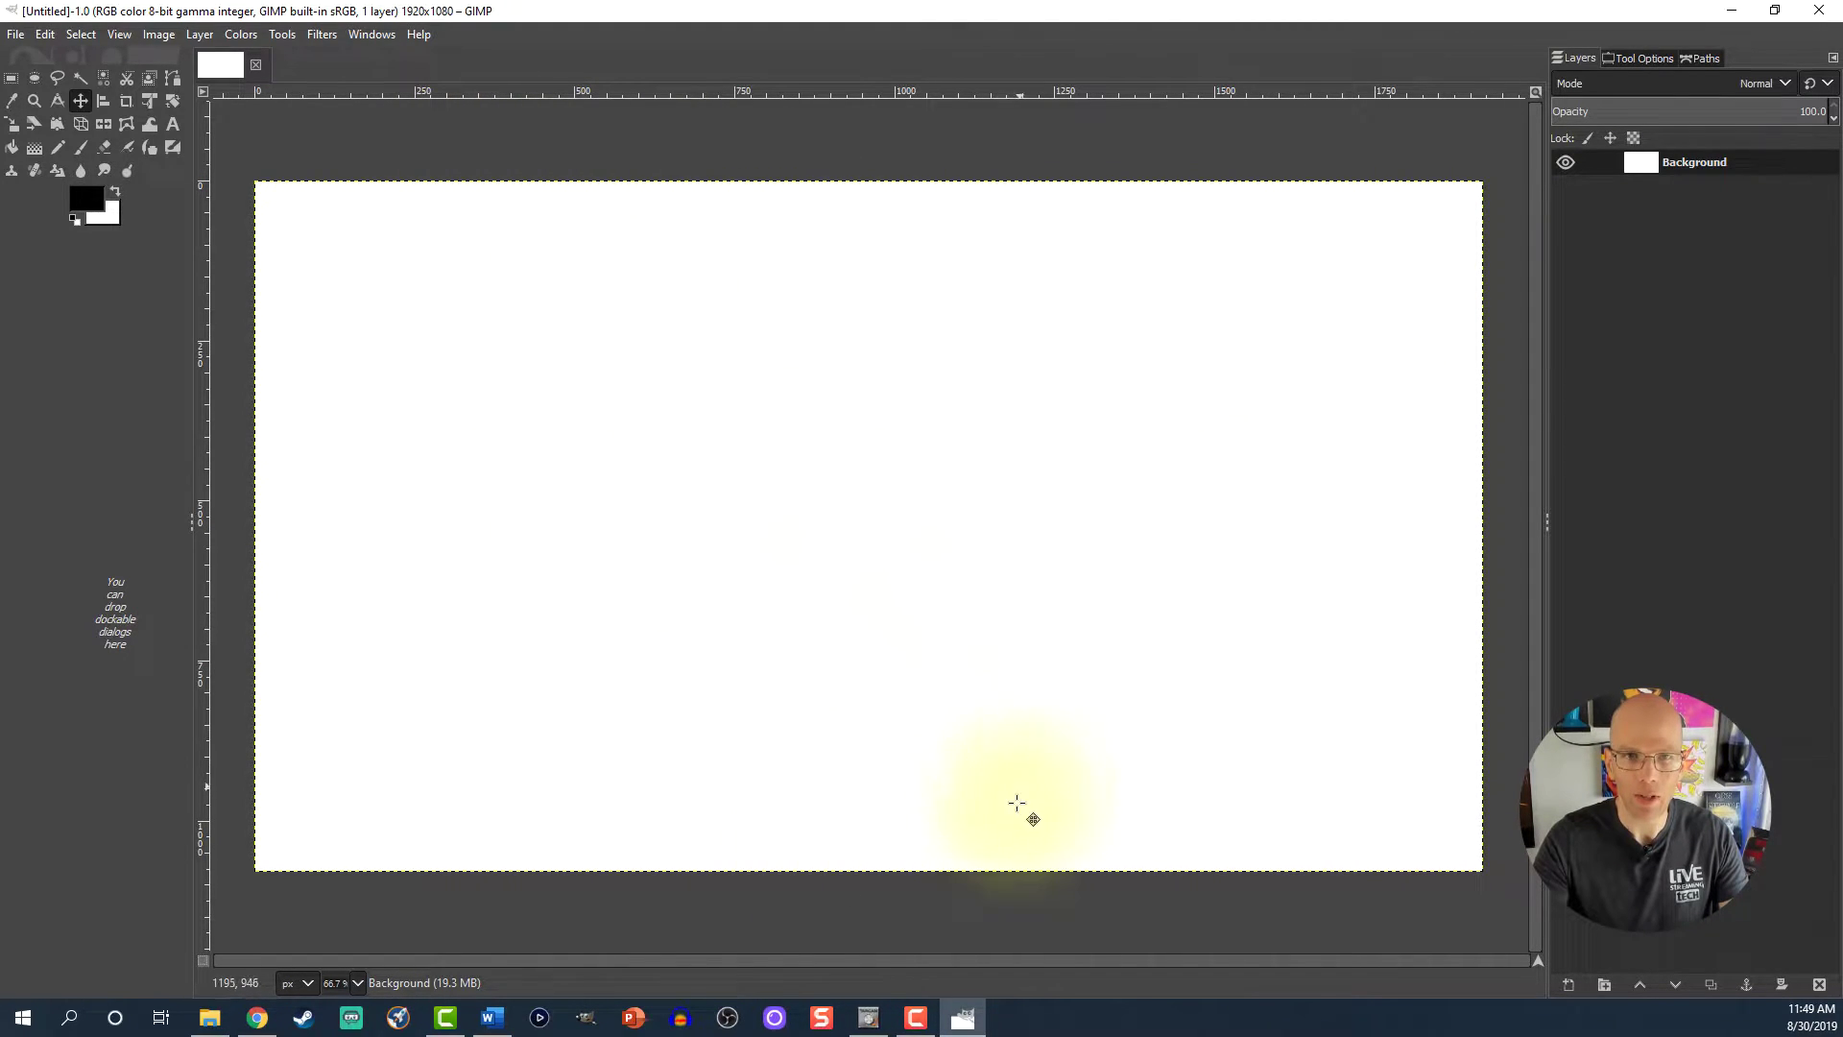
{"action": "left_click", "coordinate": [1710, 984]}
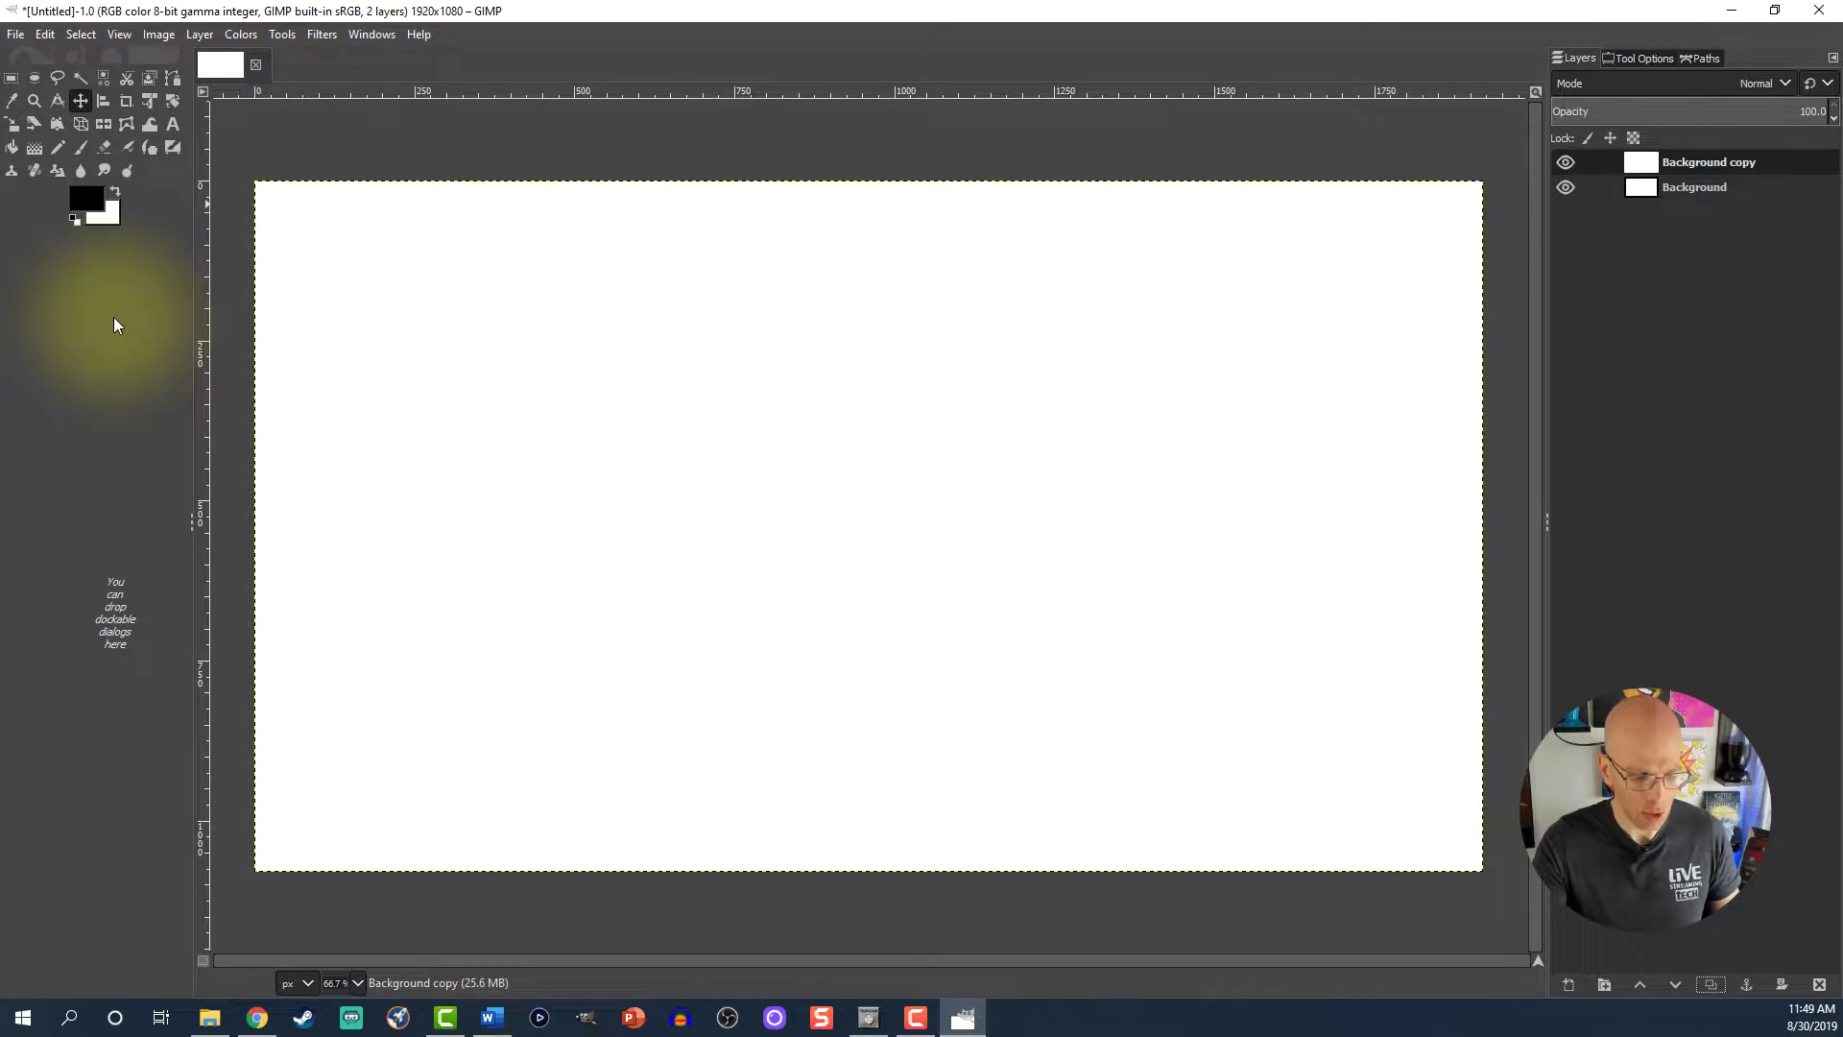
{"action": "key", "text": "ctrl+comma"}
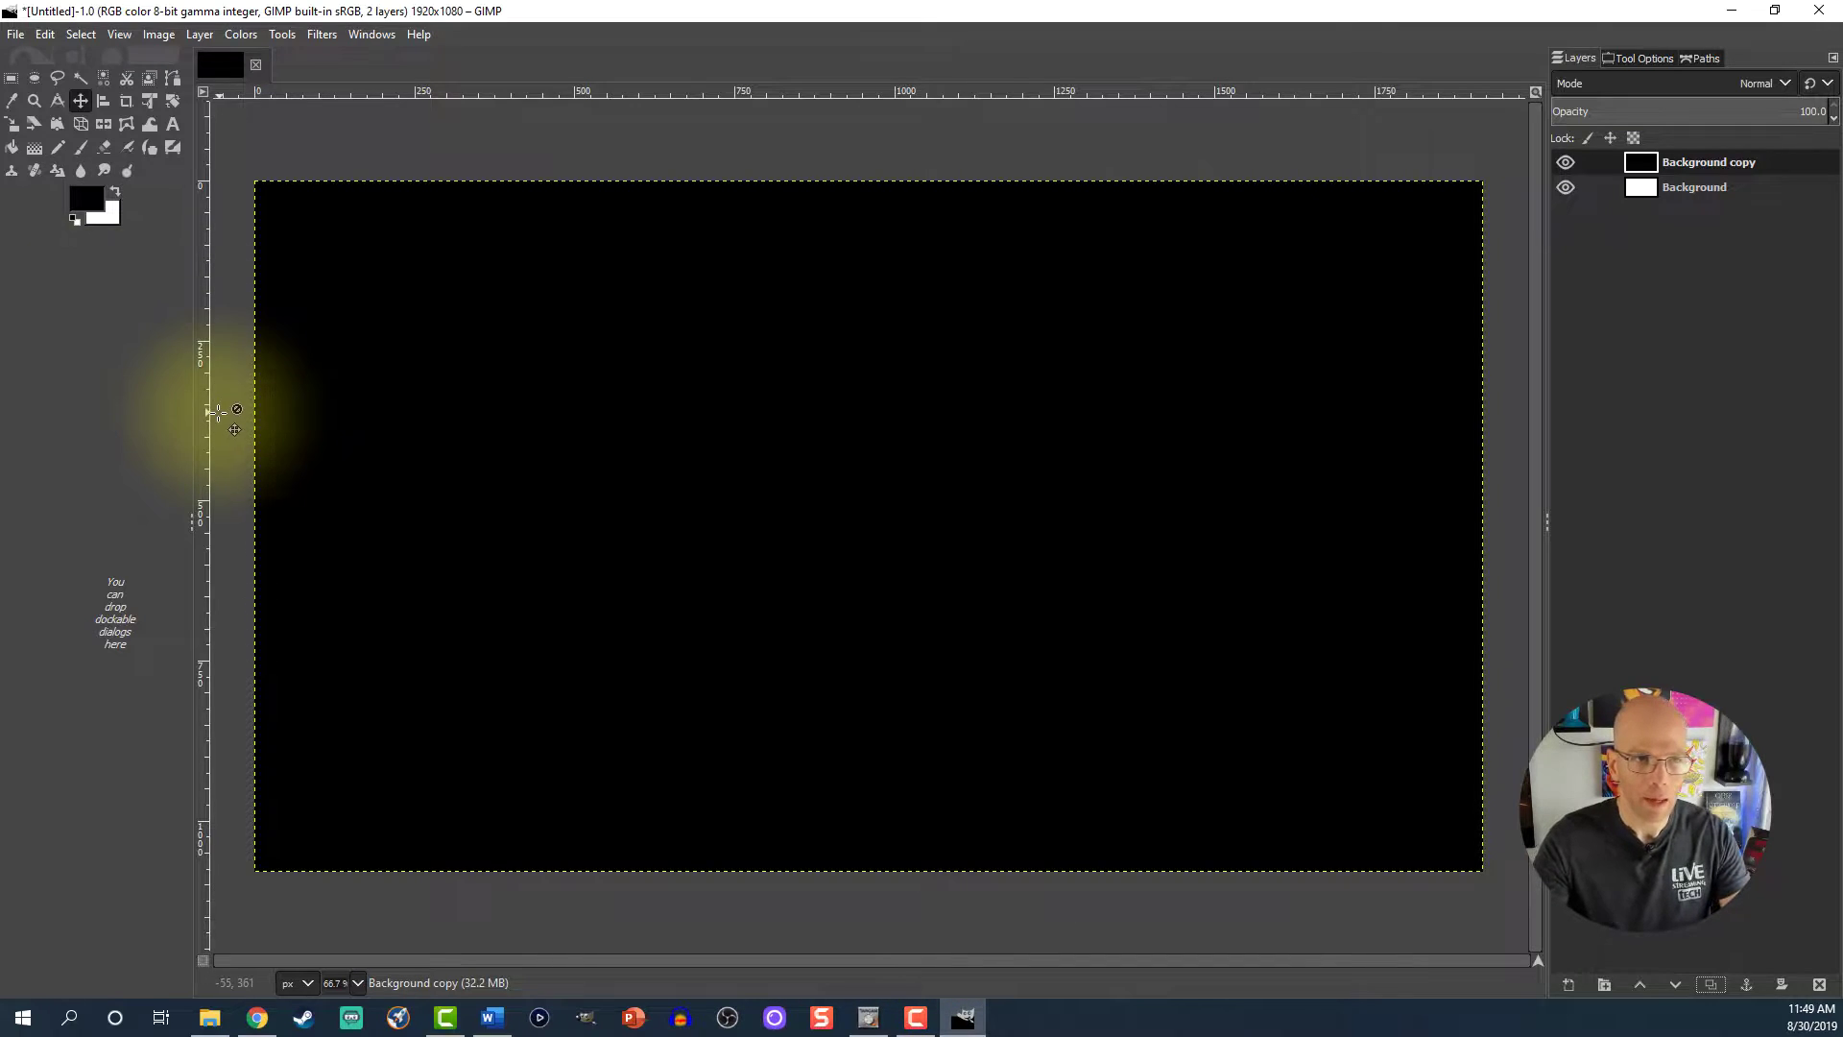
- Scale the black layer down to 532x299 and place it in the canvas's lower-right corner
{"action": "left_click", "coordinate": [10, 126]}
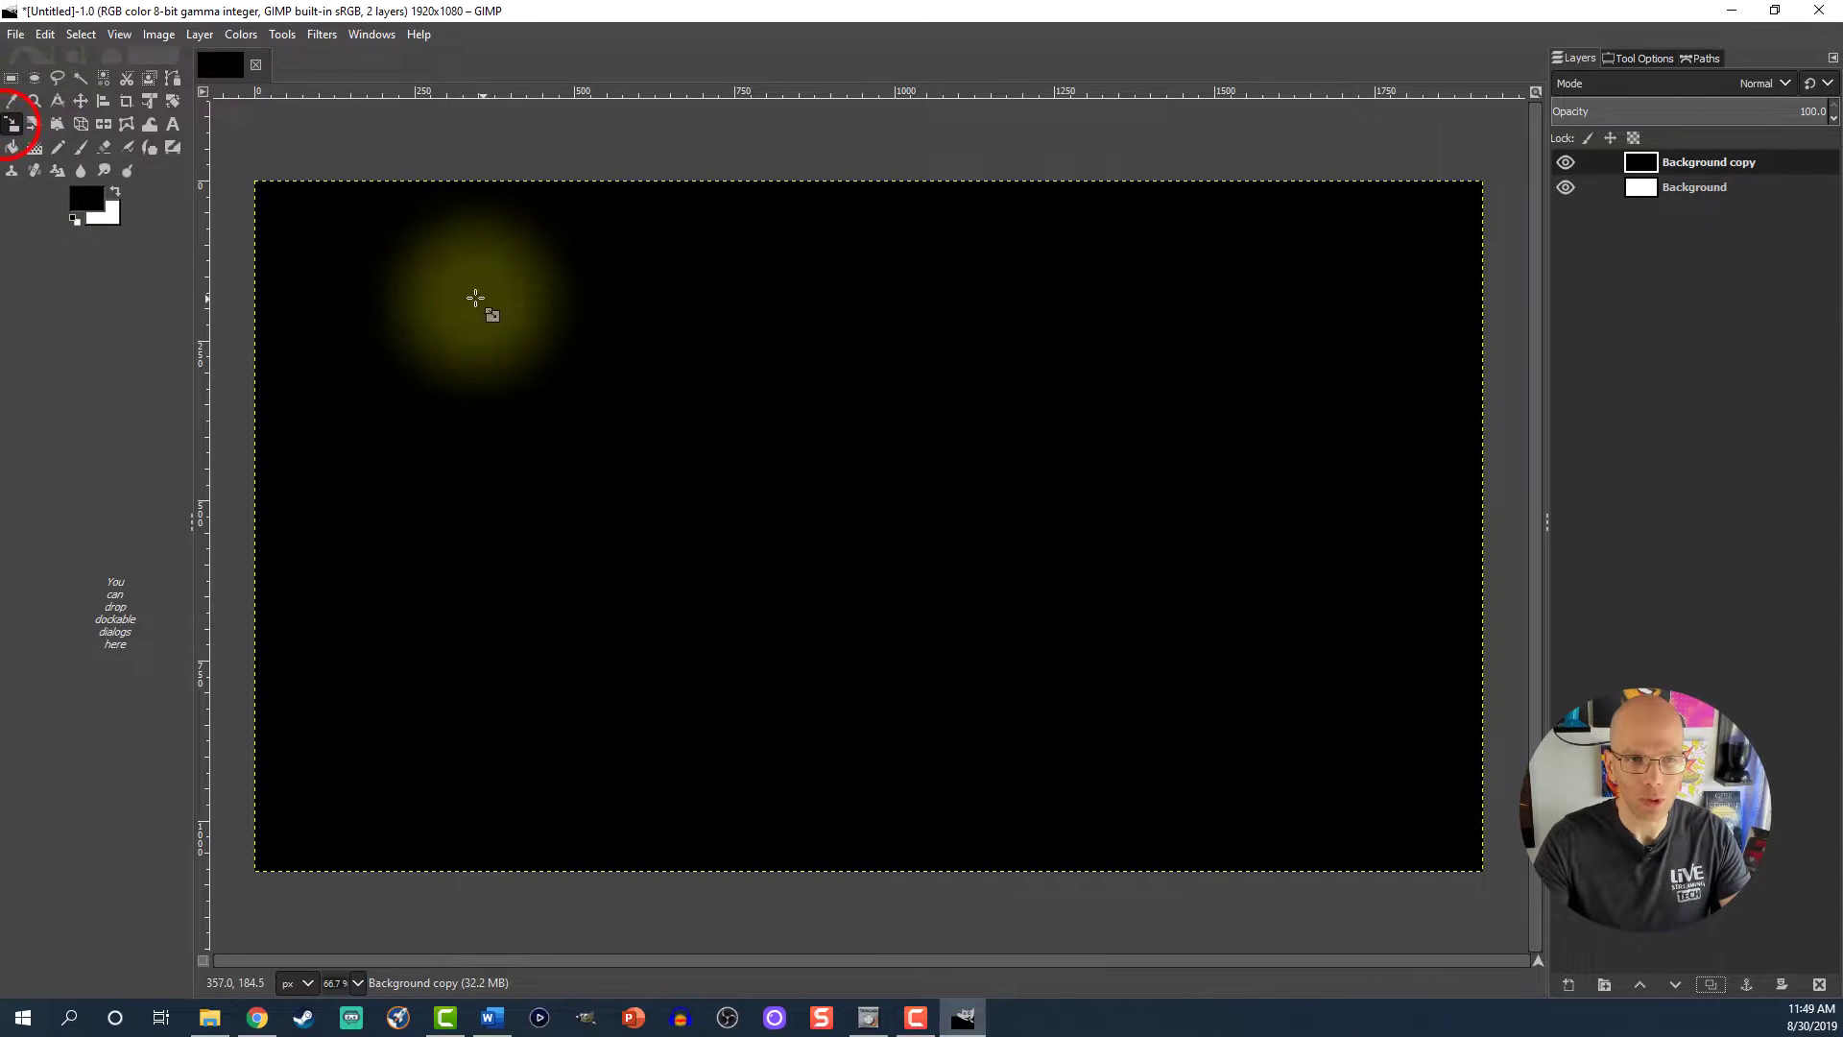
{"action": "left_click", "coordinate": [452, 298]}
{"action": "left_click_drag", "start_coordinate": [271, 190], "coordinate": [777, 499]}
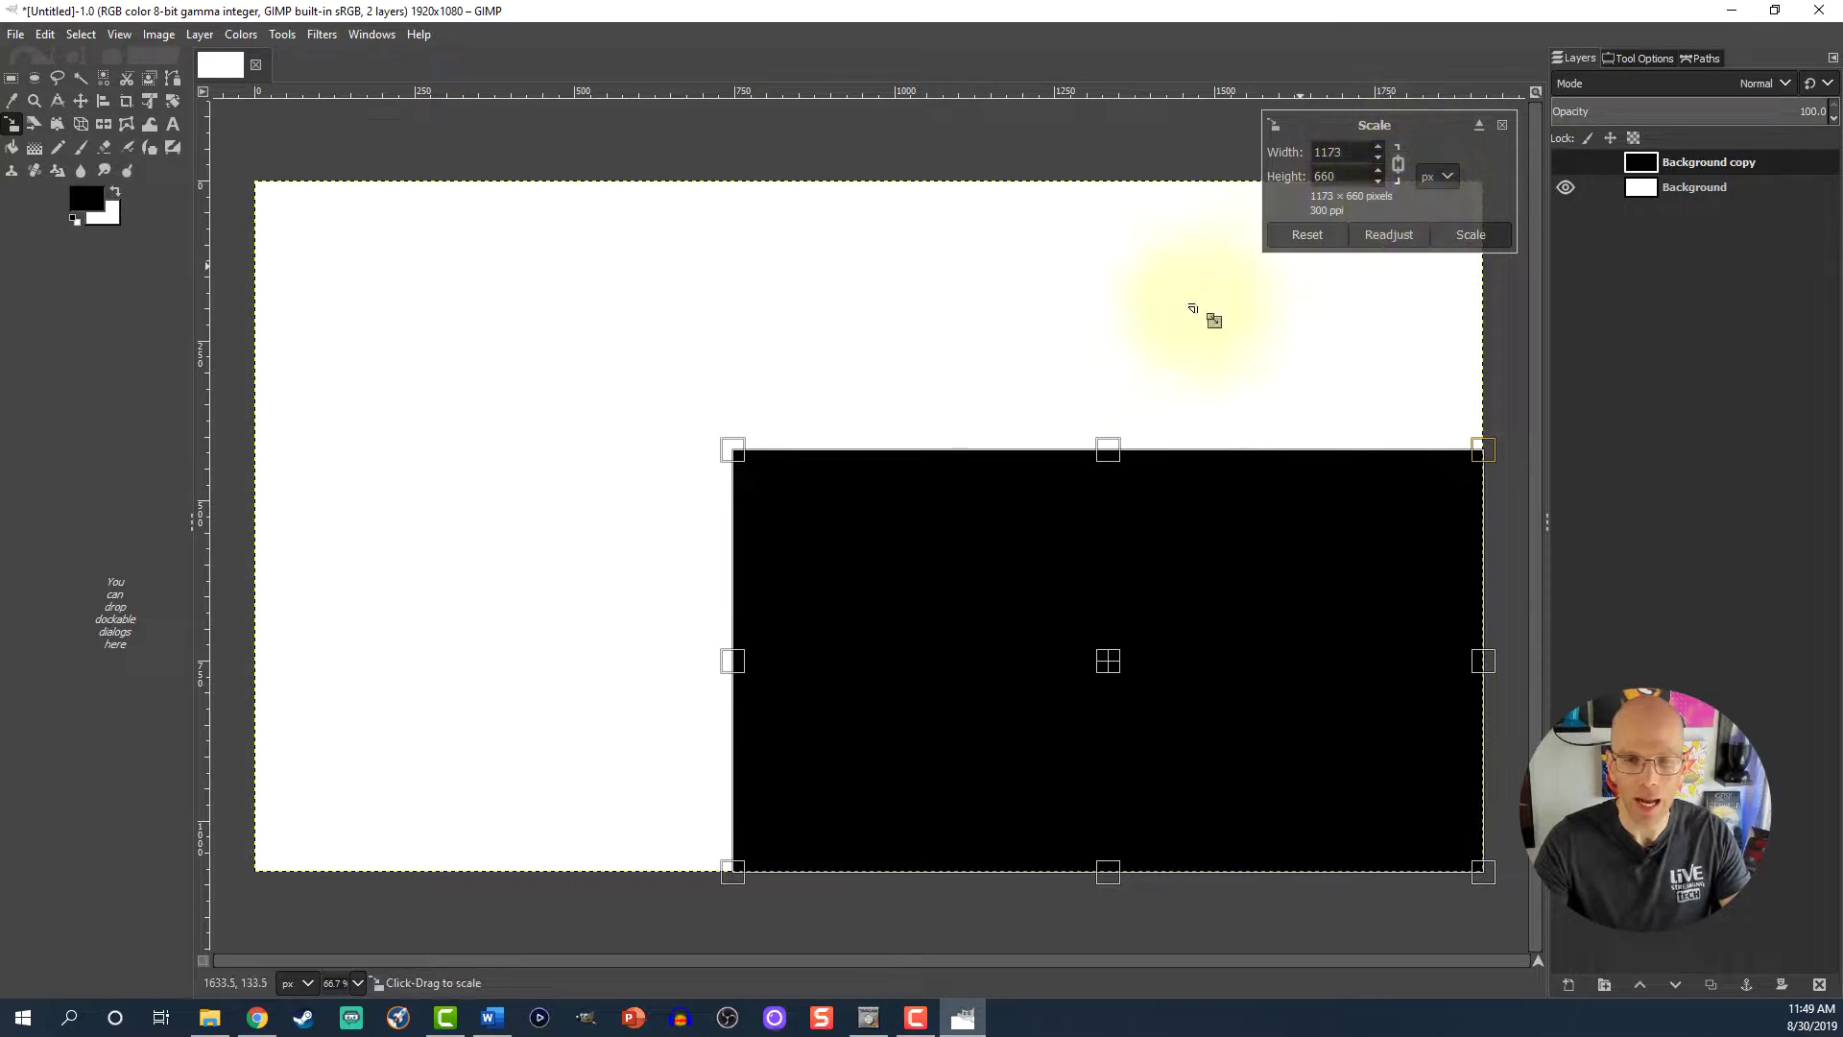
{"action": "left_click_drag", "start_coordinate": [768, 482], "coordinate": [1168, 749]}
{"action": "left_click_drag", "start_coordinate": [1329, 788], "coordinate": [1313, 768]}
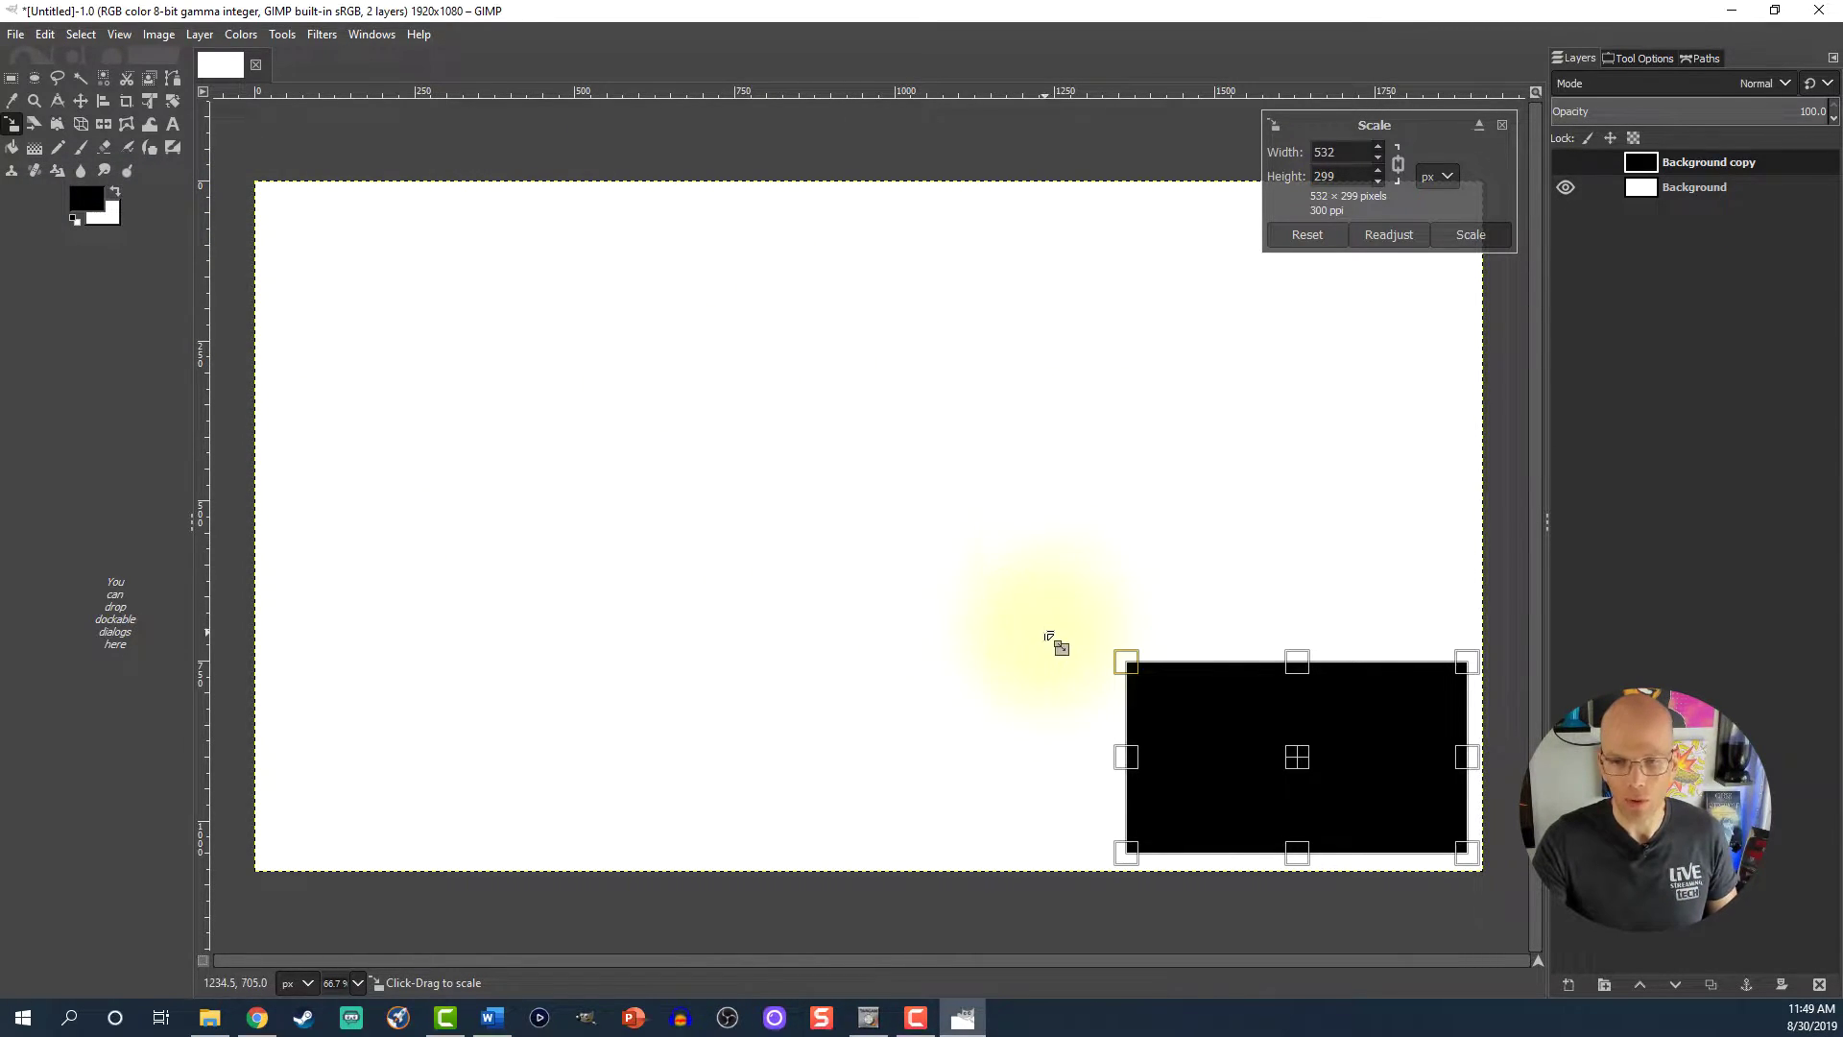
{"action": "left_click", "coordinate": [1463, 236]}
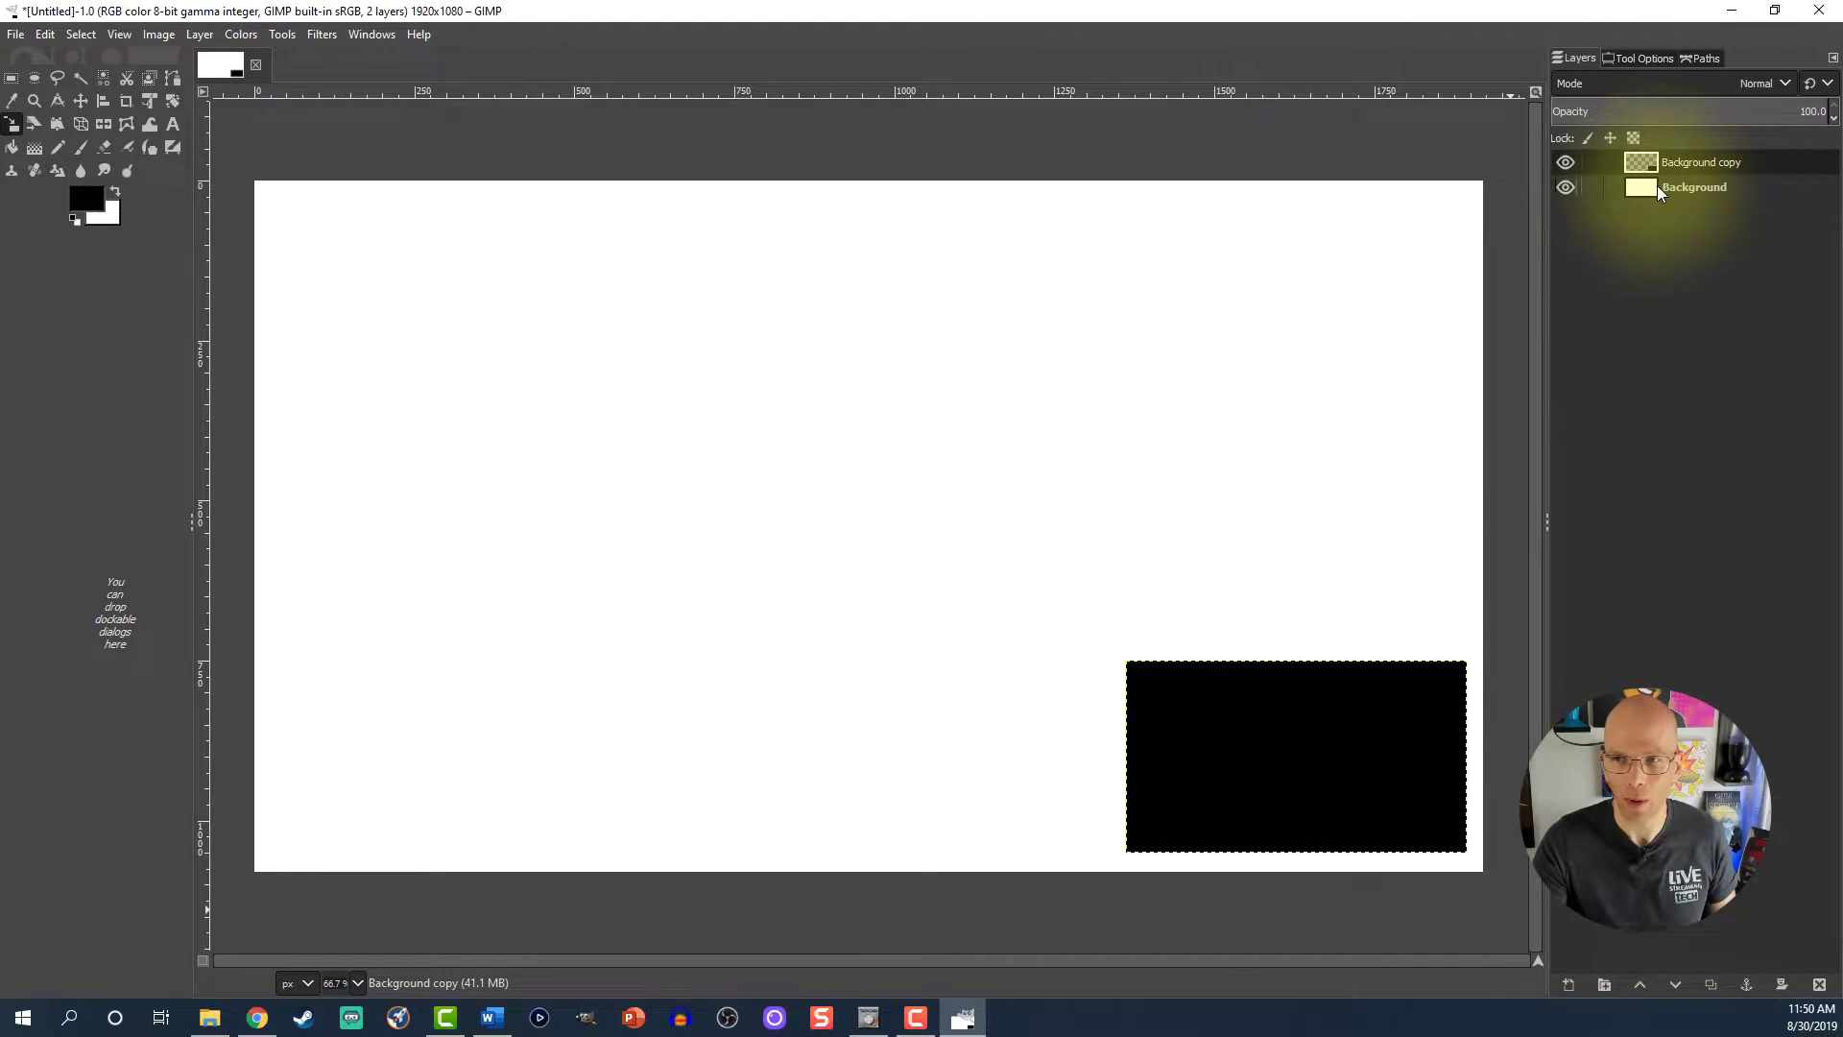
- Duplicate Background again and fill the new copy with navy 1d2550
{"action": "left_click", "coordinate": [1640, 188]}
{"action": "left_click", "coordinate": [1711, 984]}
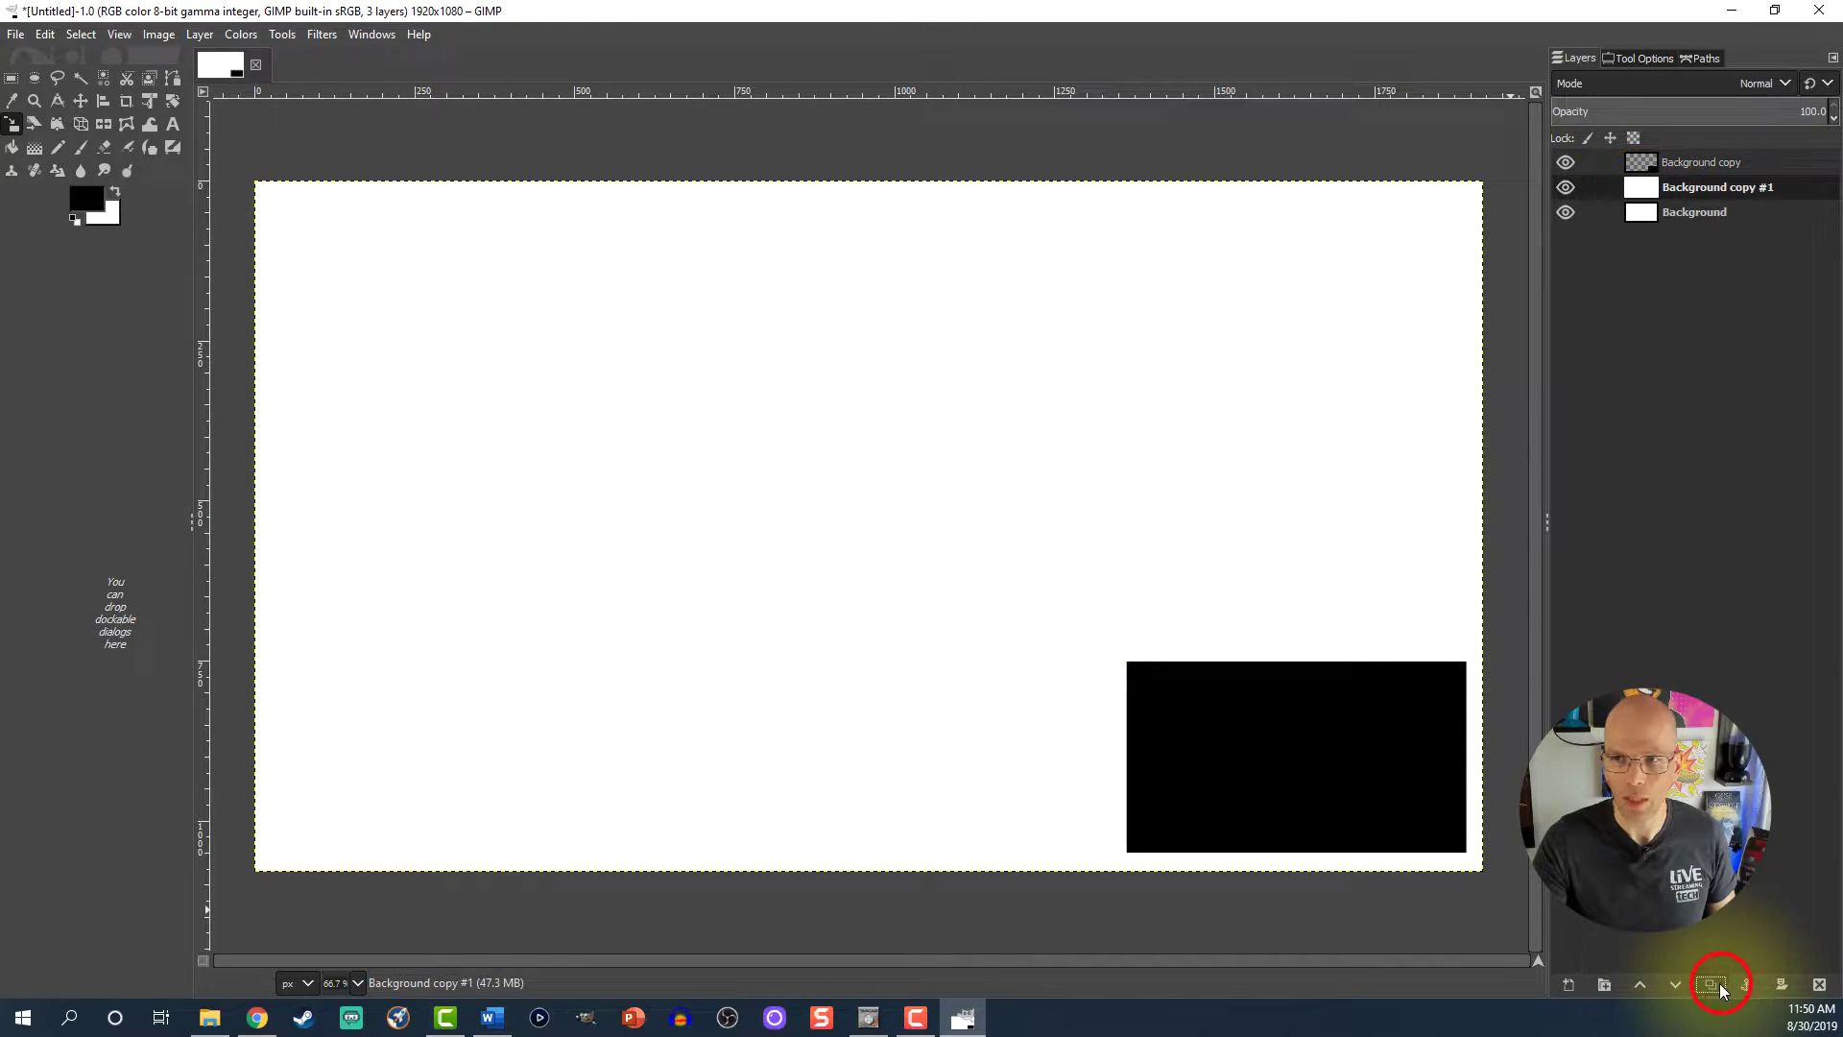
{"action": "left_click", "coordinate": [81, 205]}
{"action": "left_click", "coordinate": [75, 219]}
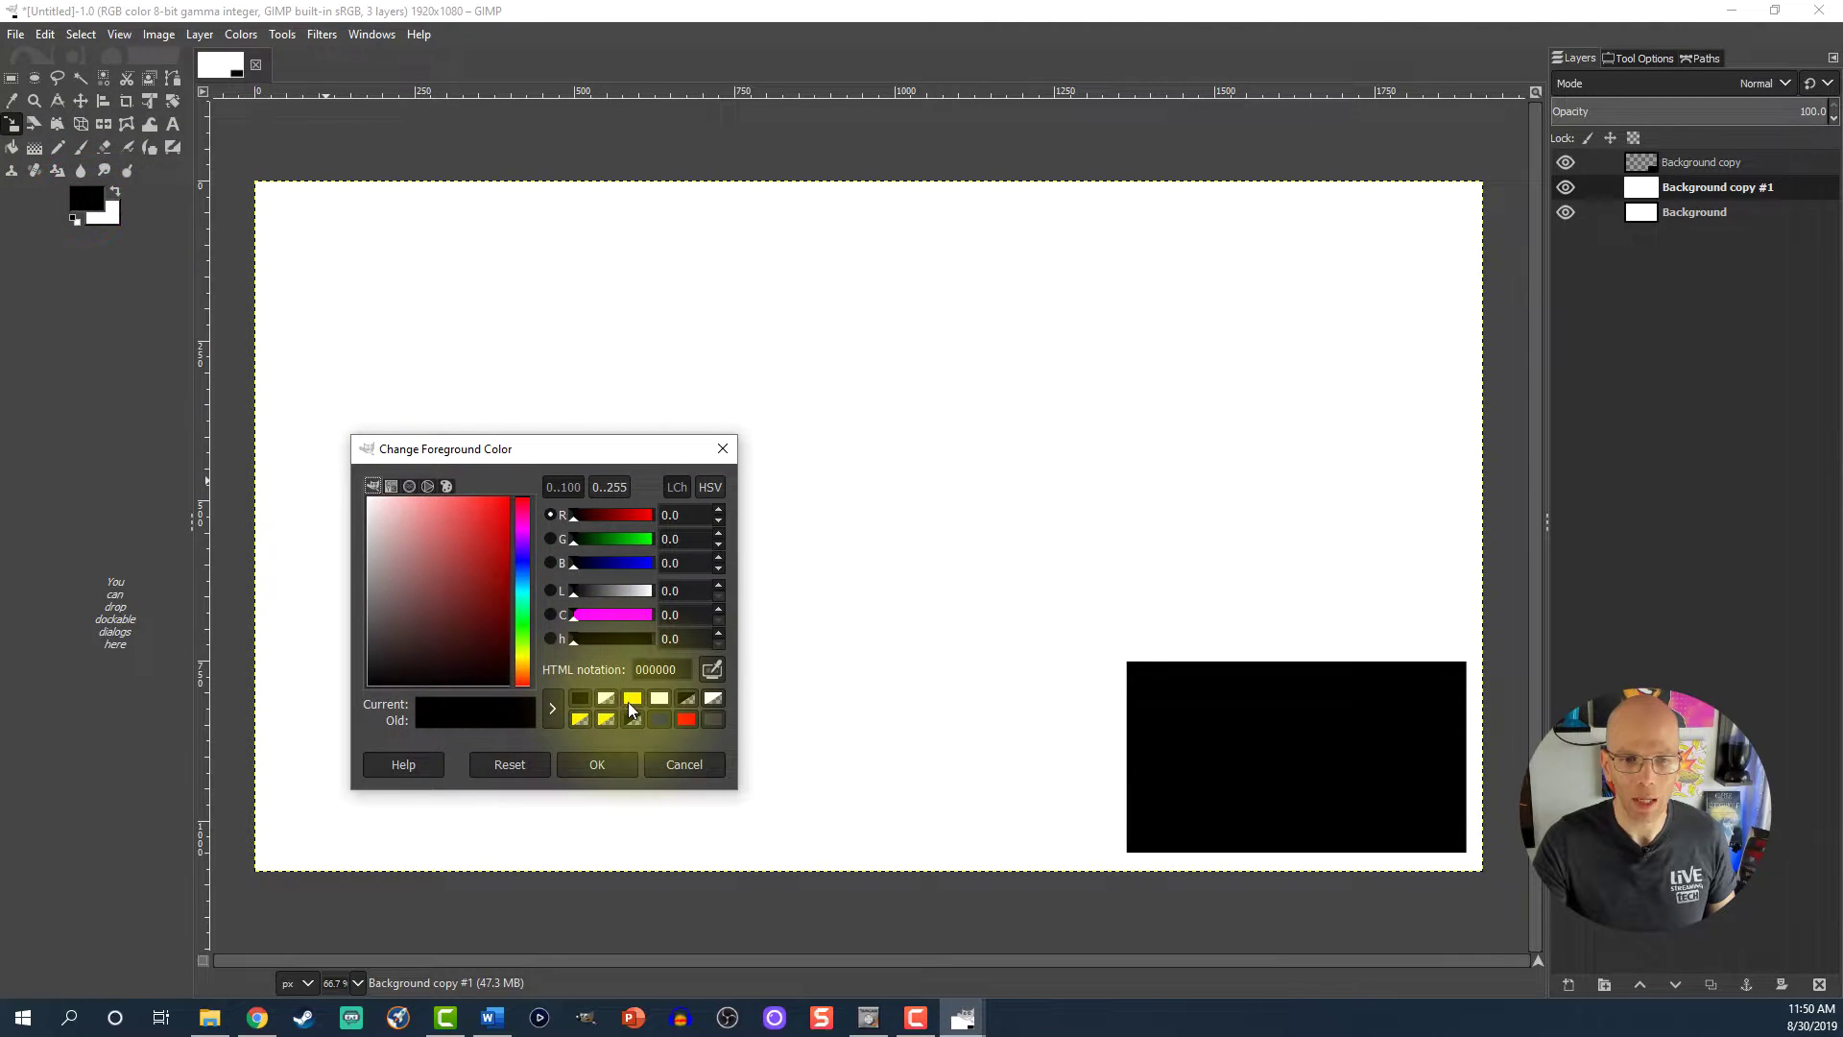
{"action": "left_click", "coordinate": [659, 721]}
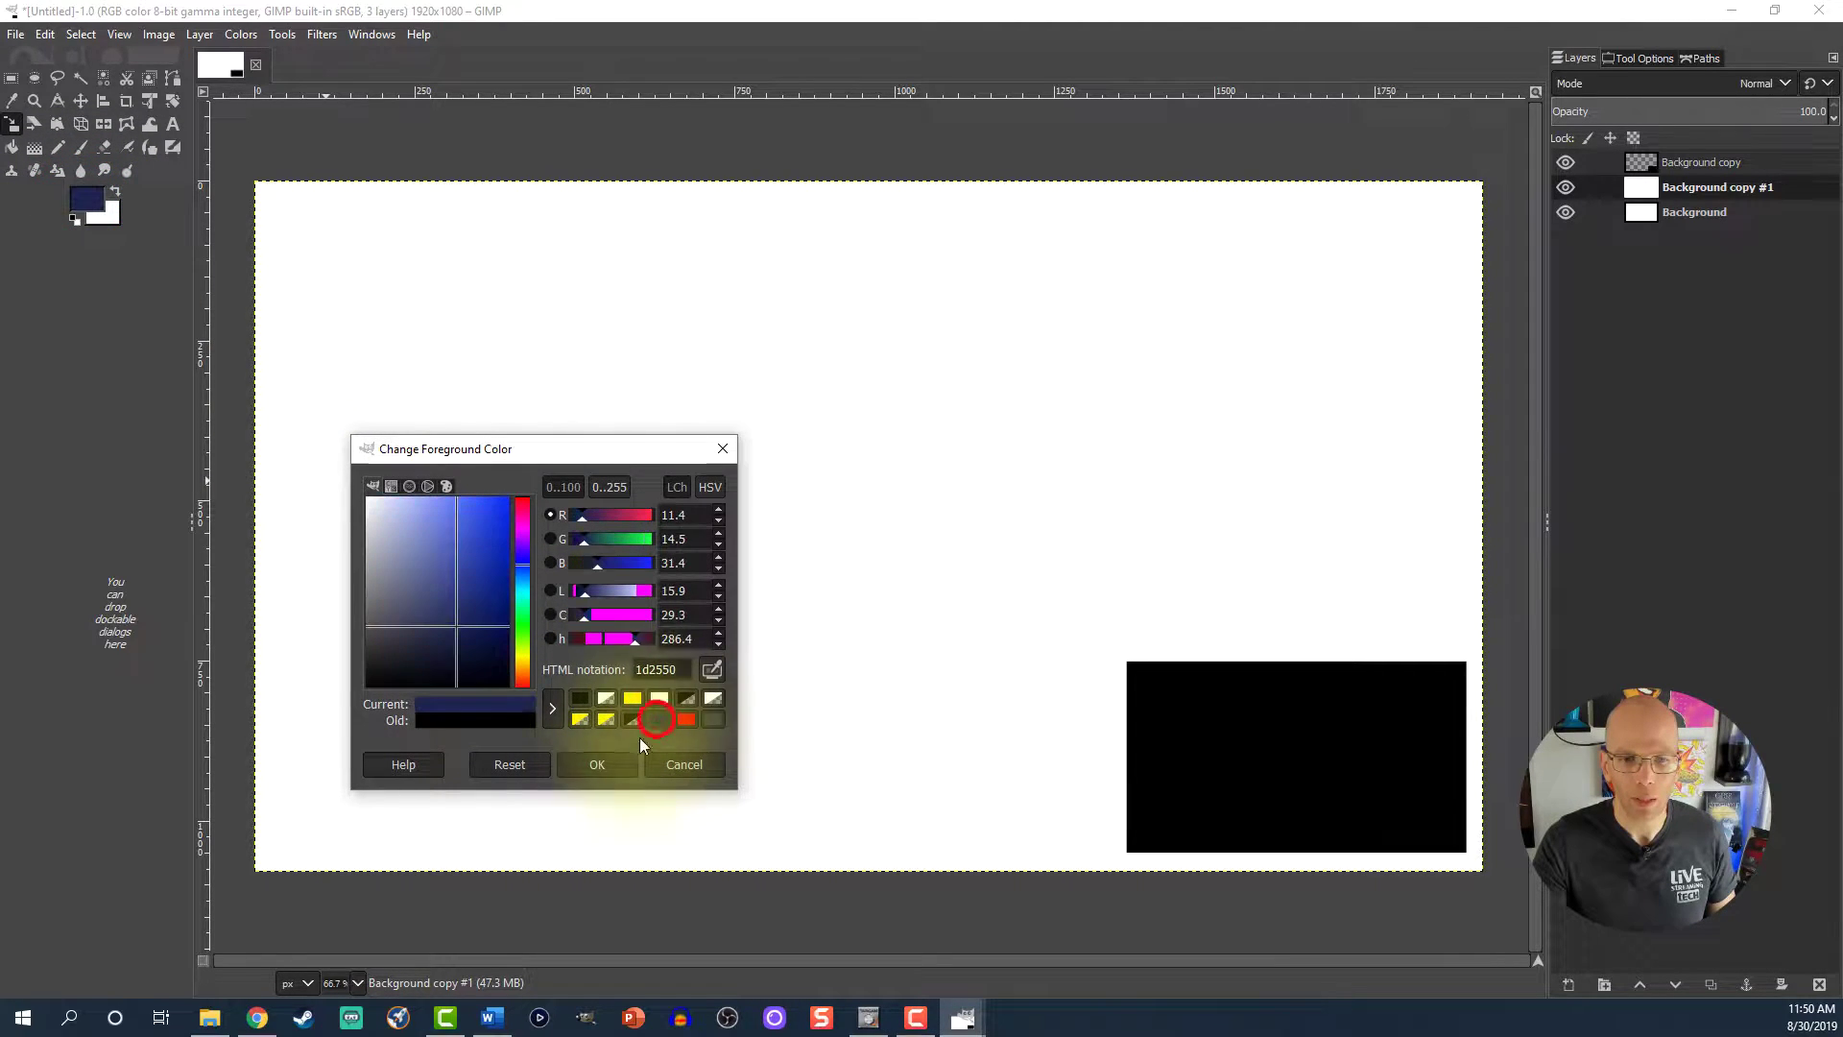
{"action": "left_click", "coordinate": [593, 765]}
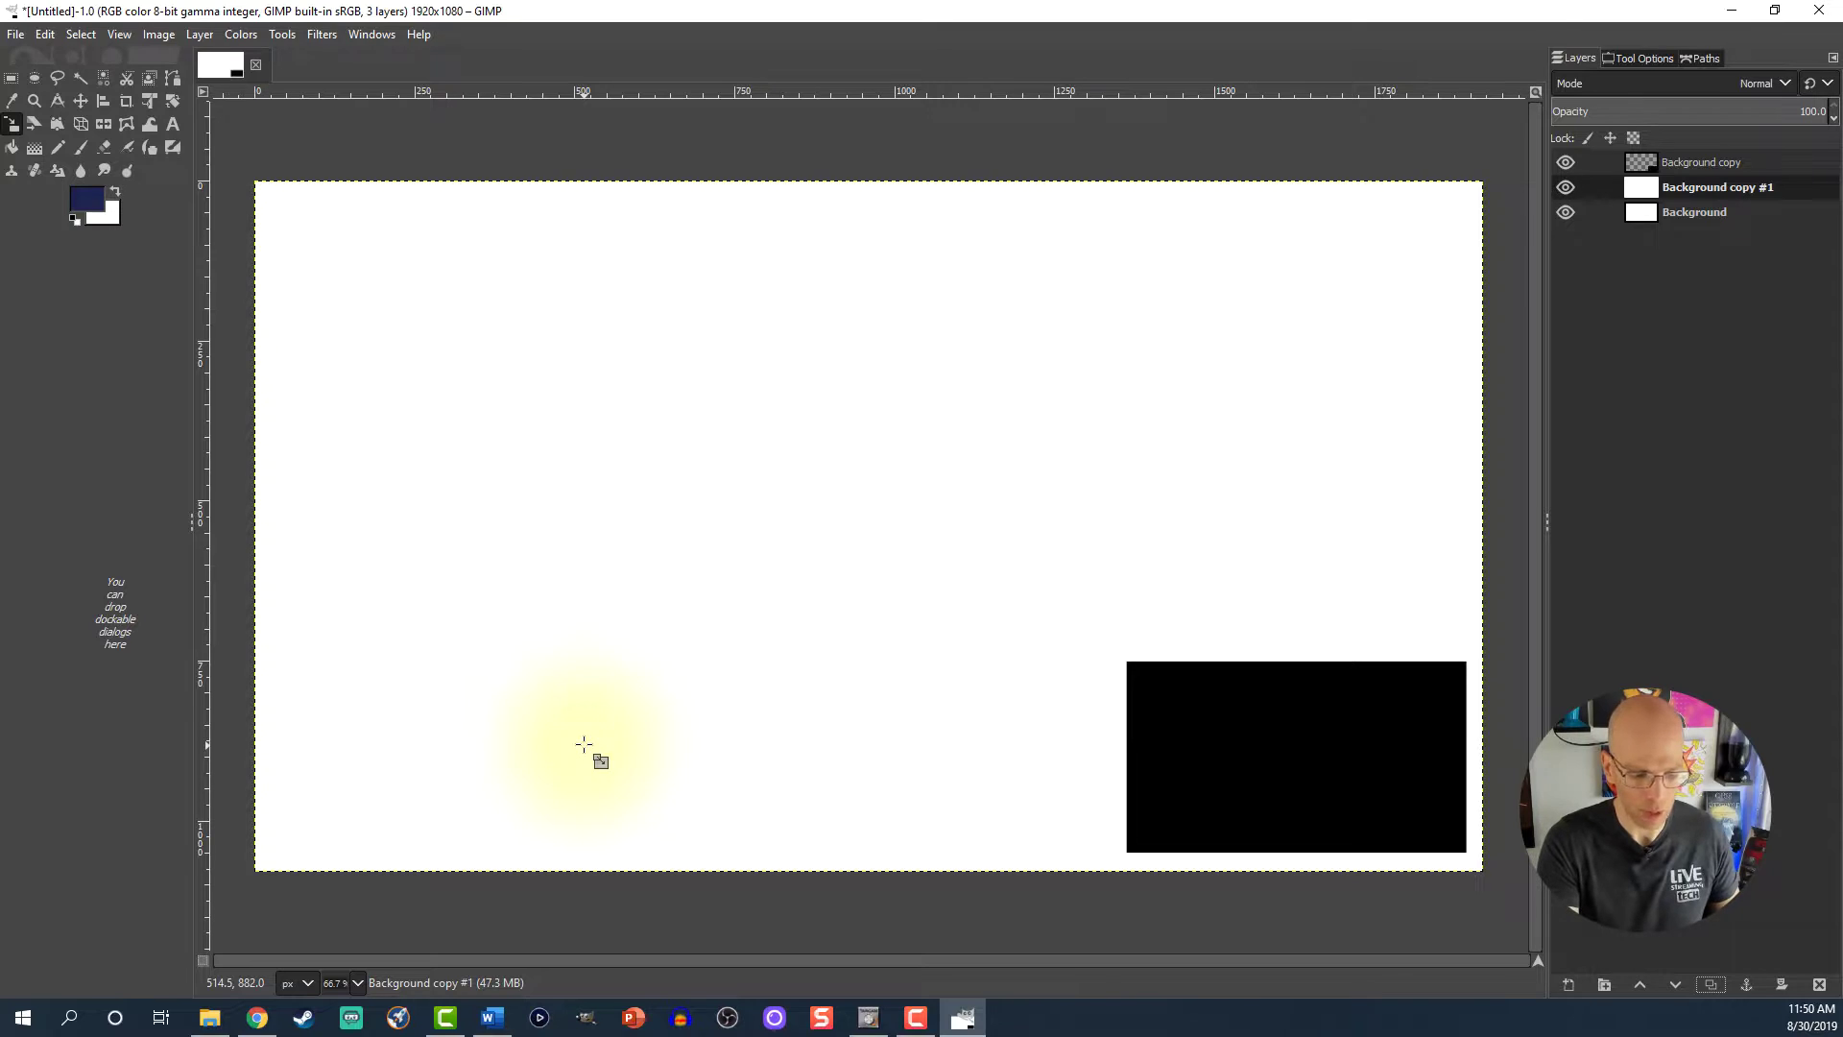
{"action": "key", "text": "ctrl+comma"}
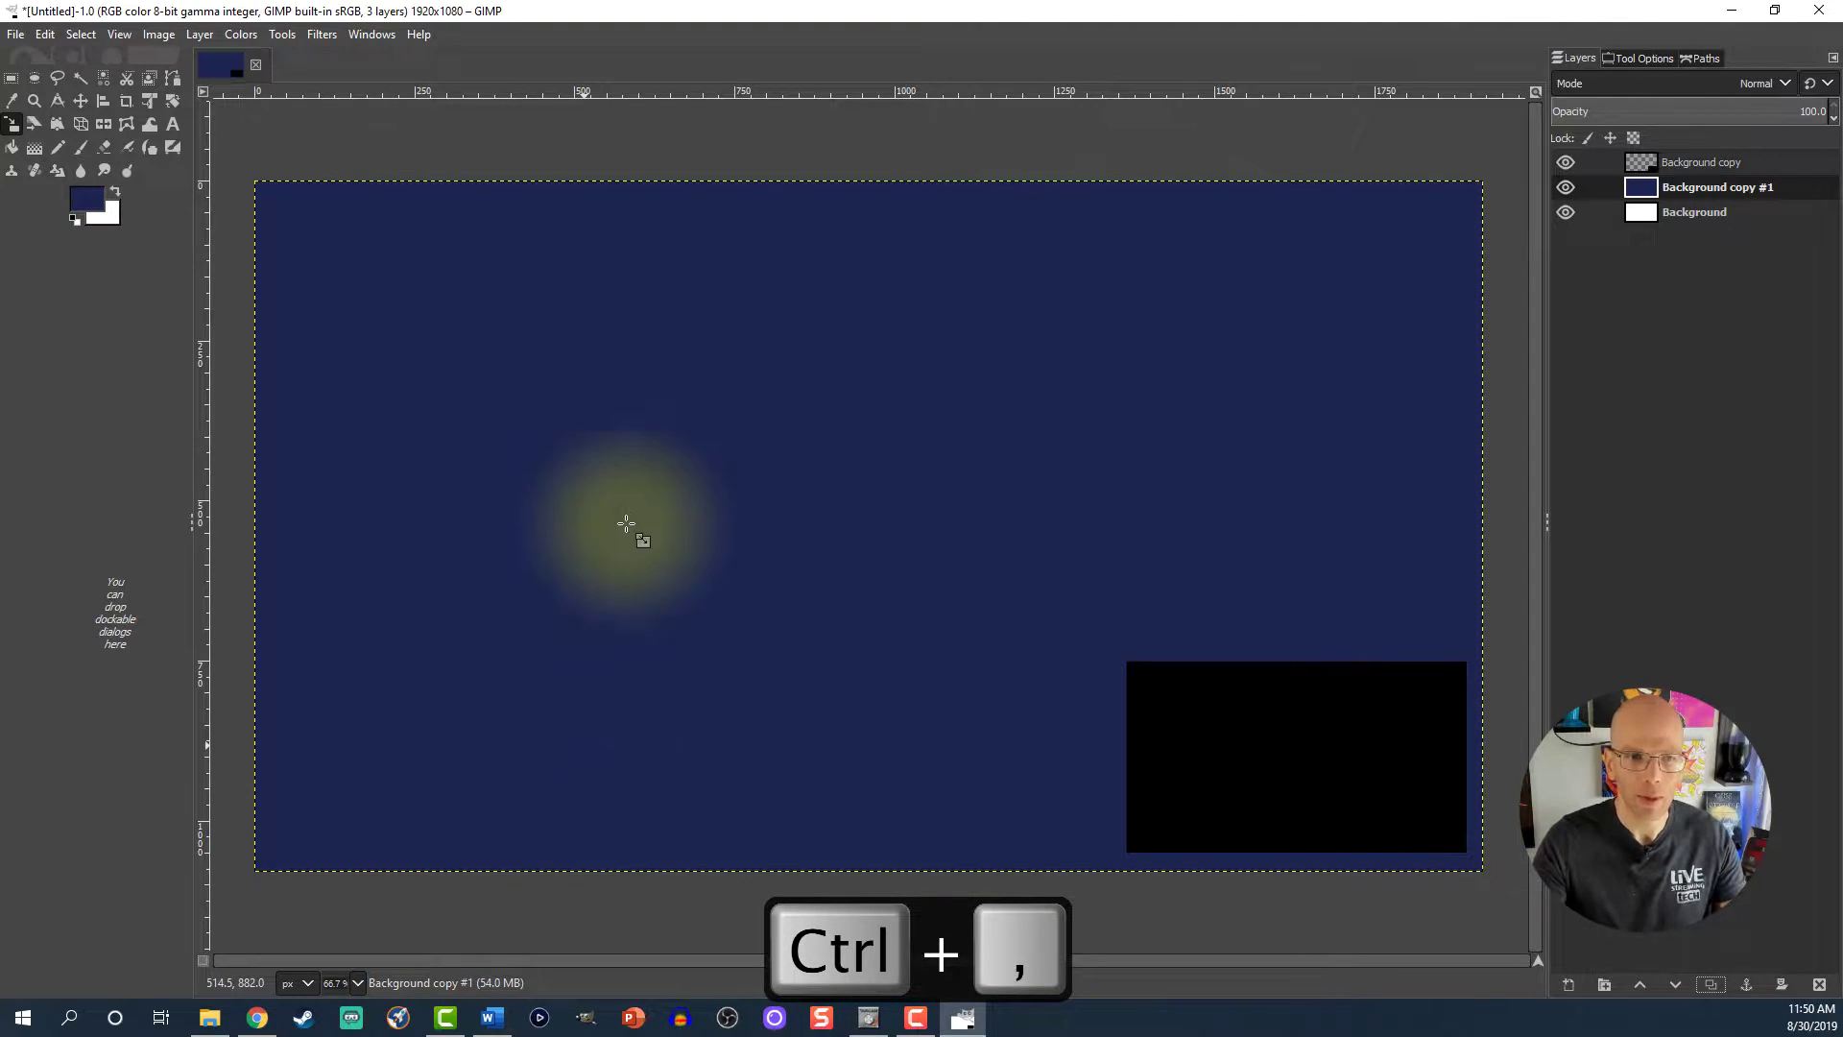
- Scale the navy layer to 1565x880 and position it in the upper-left of the canvas
{"action": "left_click", "coordinate": [574, 420]}
{"action": "left_click_drag", "start_coordinate": [321, 239], "coordinate": [459, 359]}
{"action": "mouse_move", "coordinate": [774, 556]}
{"action": "left_mouse_down"}
{"action": "mouse_move", "coordinate": [720, 522]}
{"action": "mouse_move", "coordinate": [802, 567]}
{"action": "left_mouse_up"}
{"action": "left_click_drag", "start_coordinate": [944, 578], "coordinate": [860, 539]}
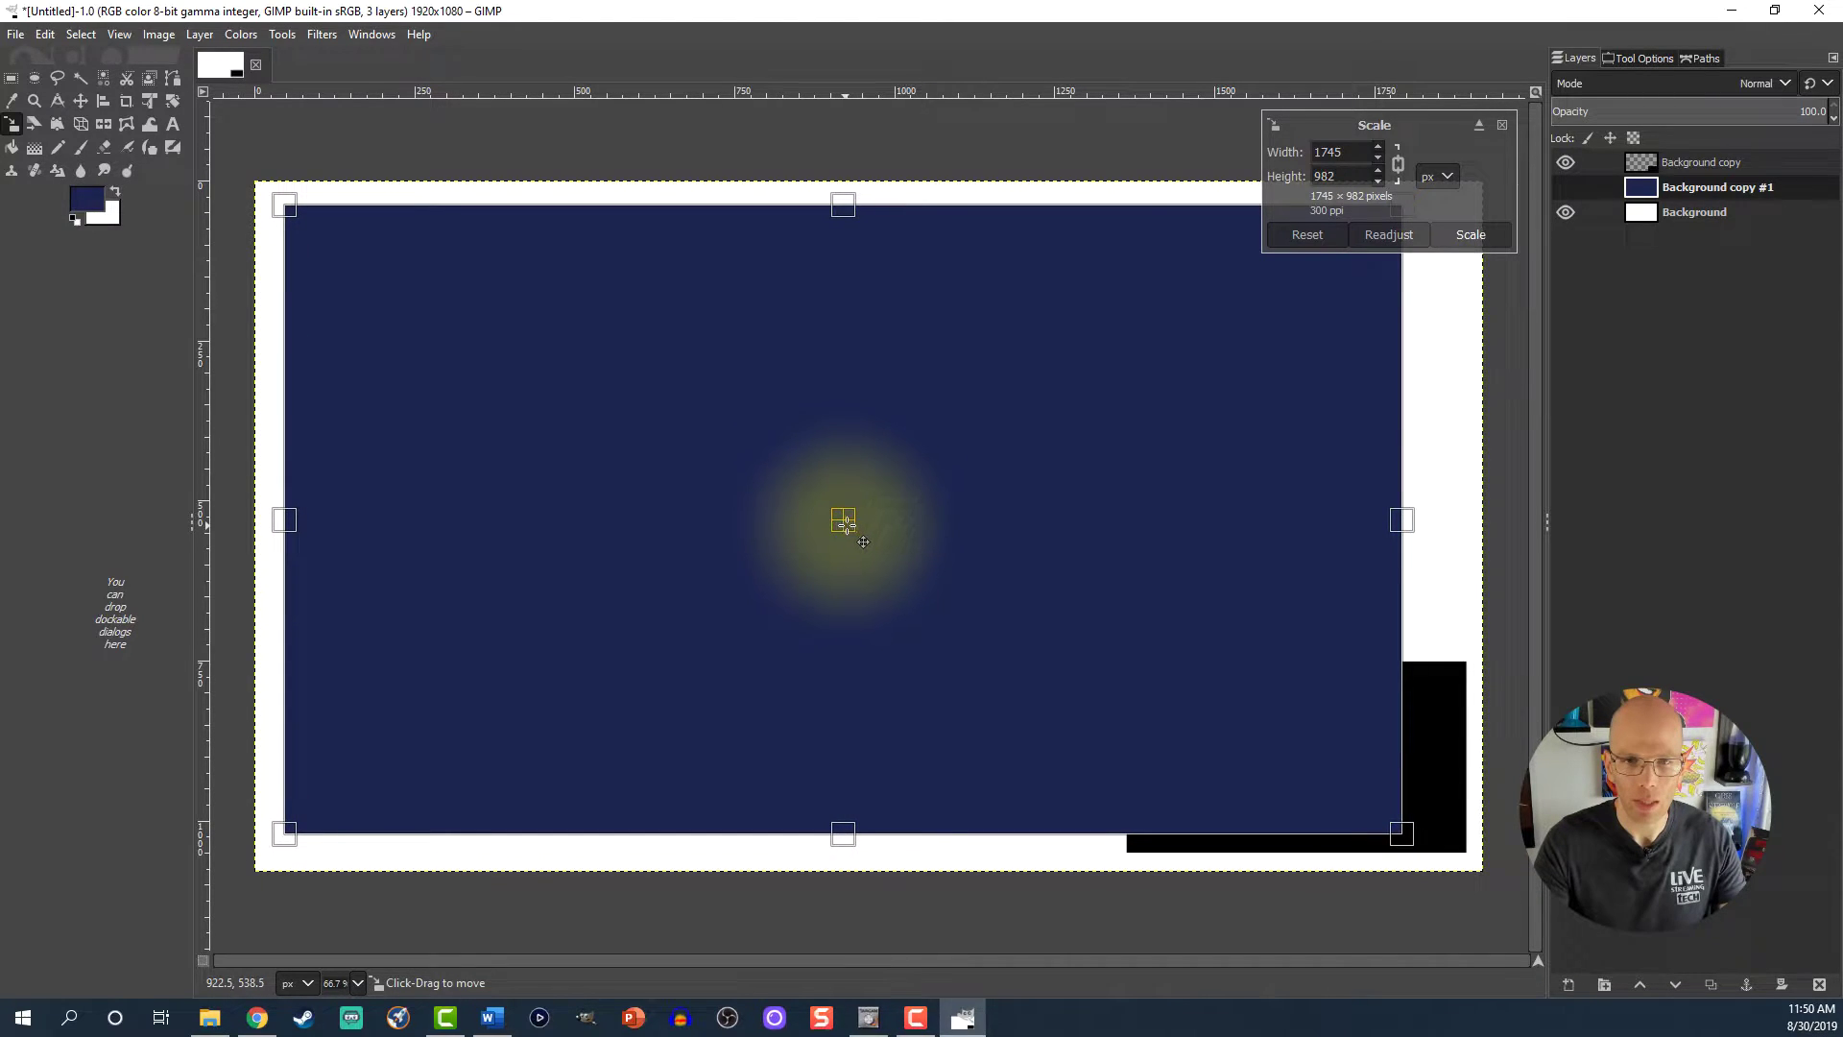
{"action": "left_click_drag", "start_coordinate": [1328, 327], "coordinate": [1205, 383]}
{"action": "mouse_move", "coordinate": [786, 545]}
{"action": "left_mouse_down"}
{"action": "mouse_move", "coordinate": [776, 512]}
{"action": "mouse_move", "coordinate": [798, 519]}
{"action": "mouse_move", "coordinate": [774, 519]}
{"action": "left_mouse_up"}
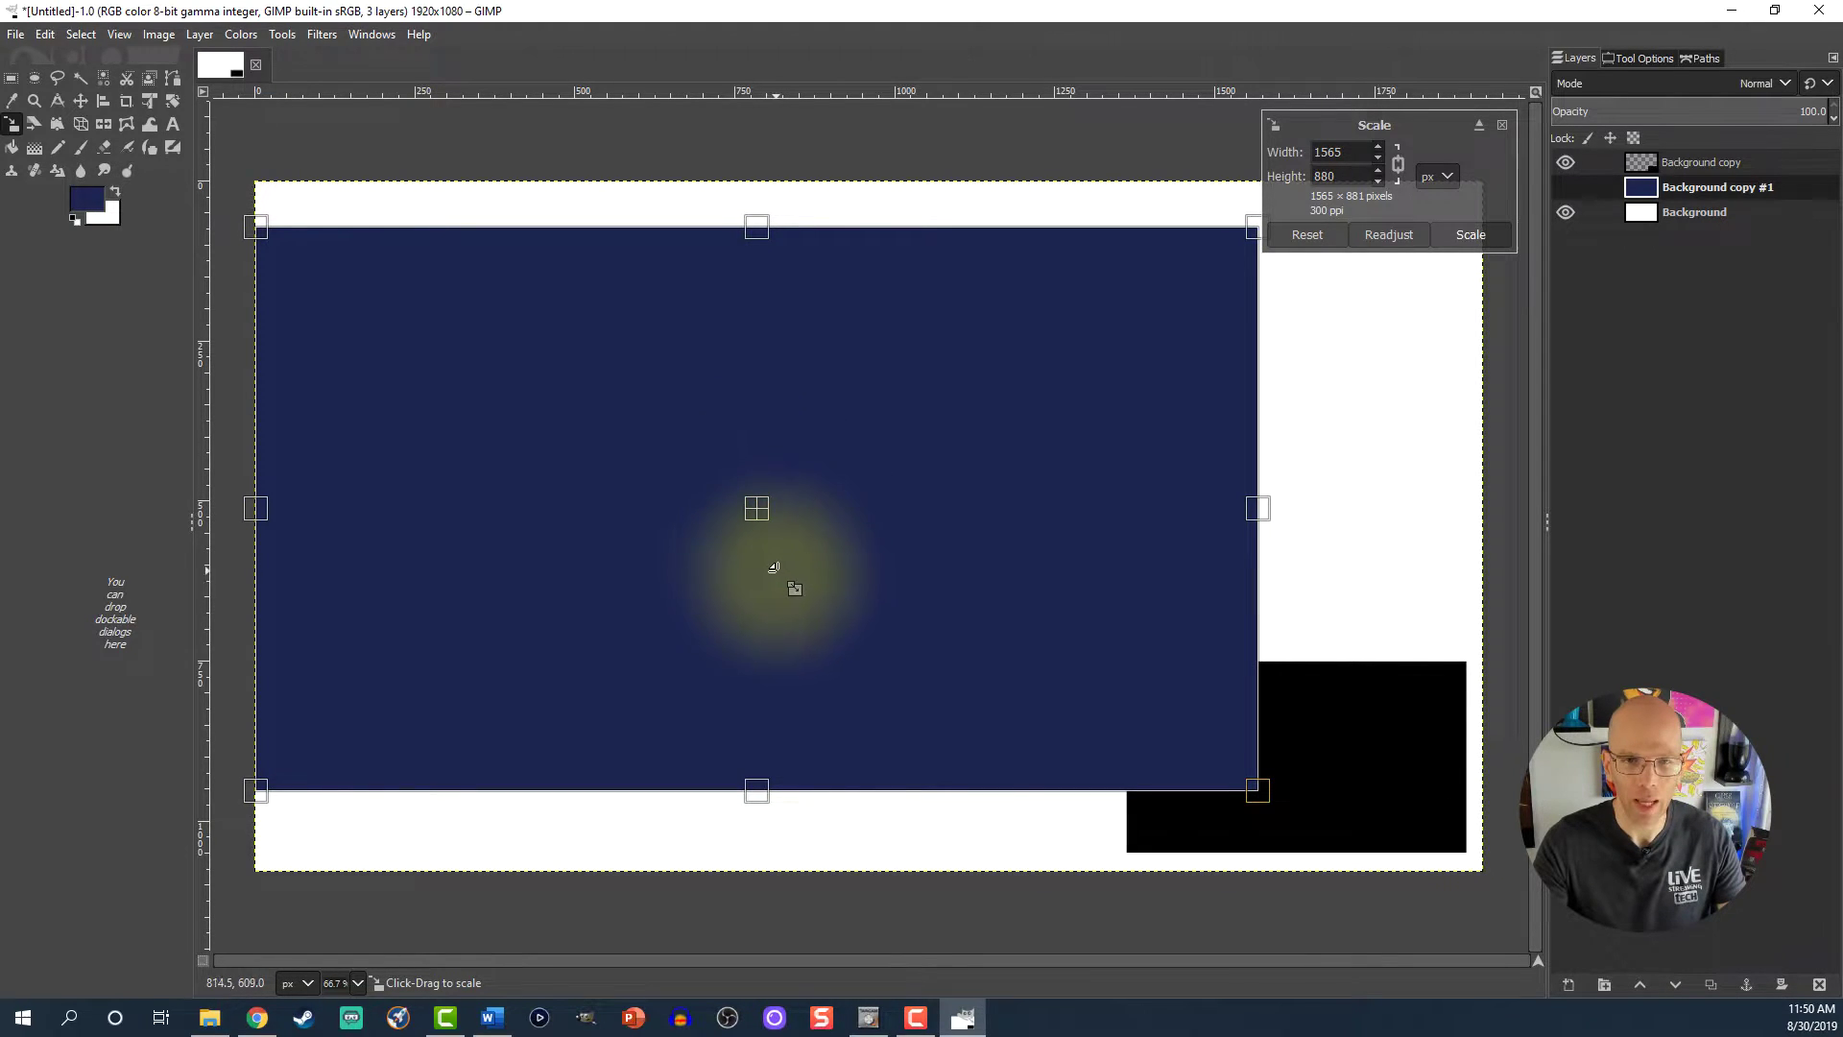
{"action": "left_click_drag", "start_coordinate": [759, 509], "coordinate": [759, 519]}
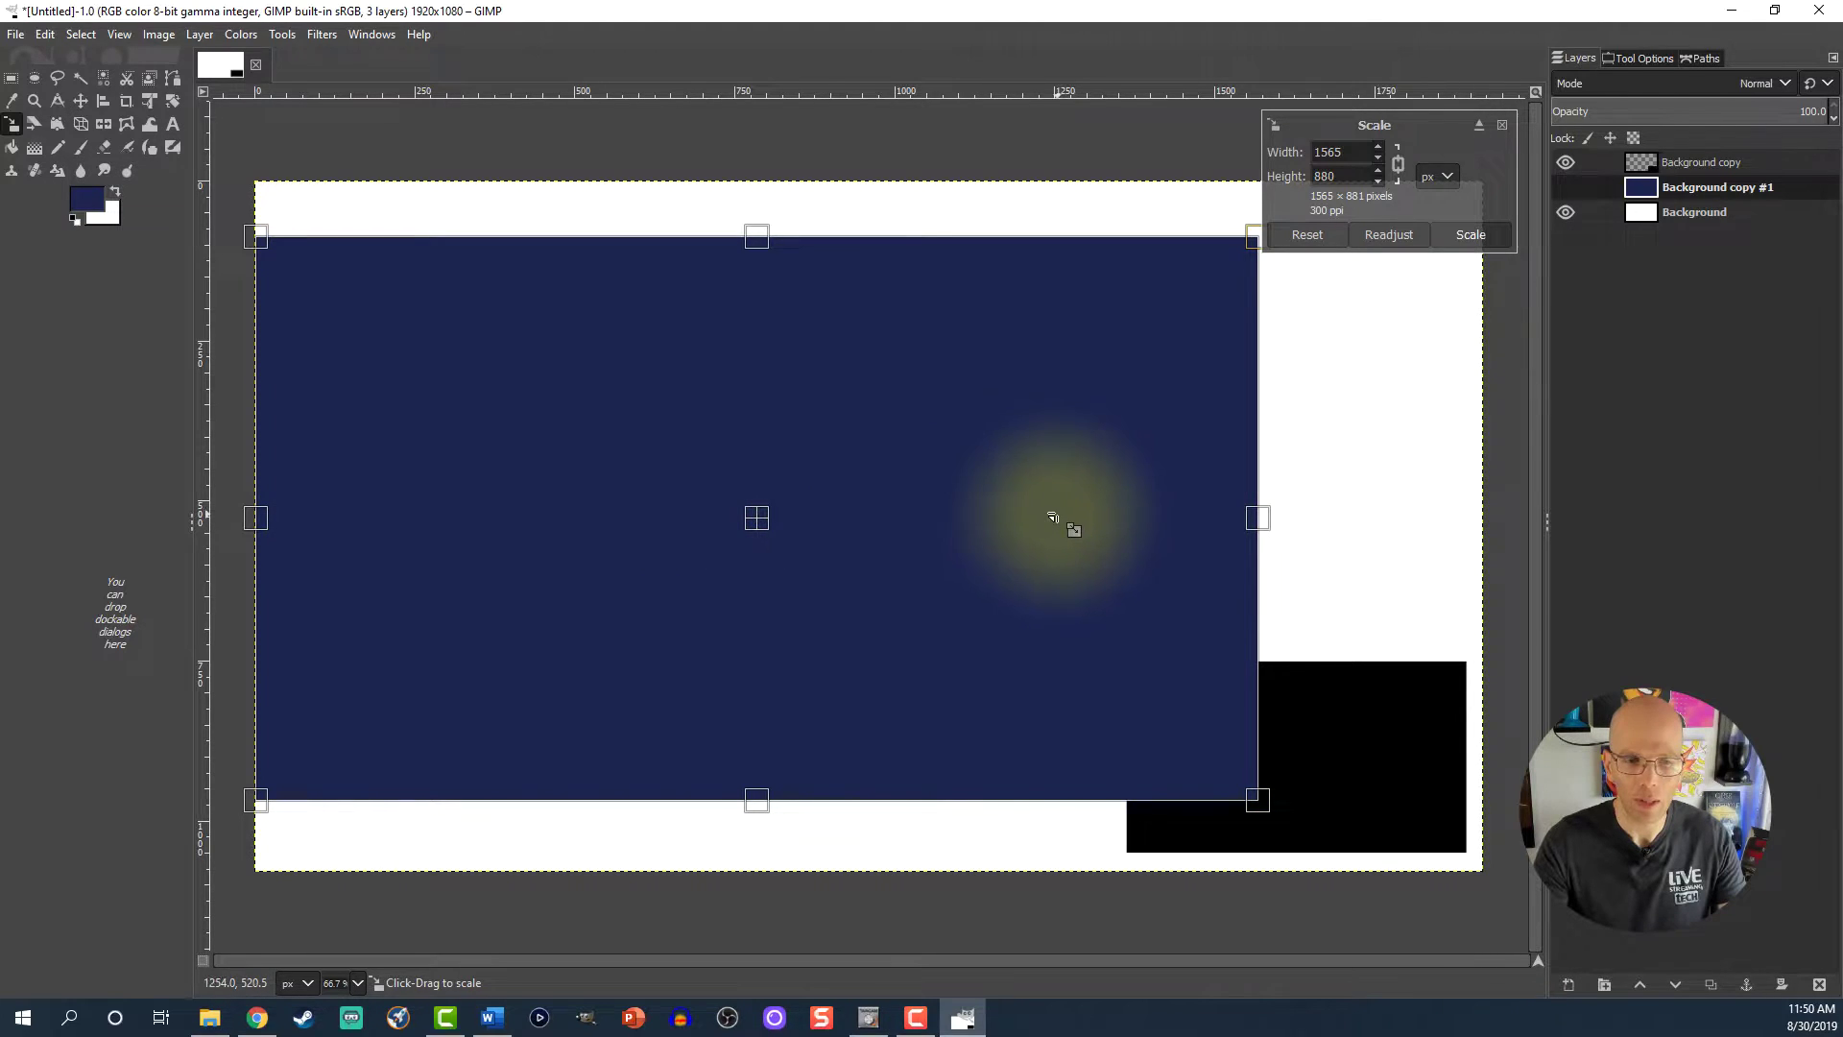
{"action": "left_click", "coordinate": [1466, 234]}
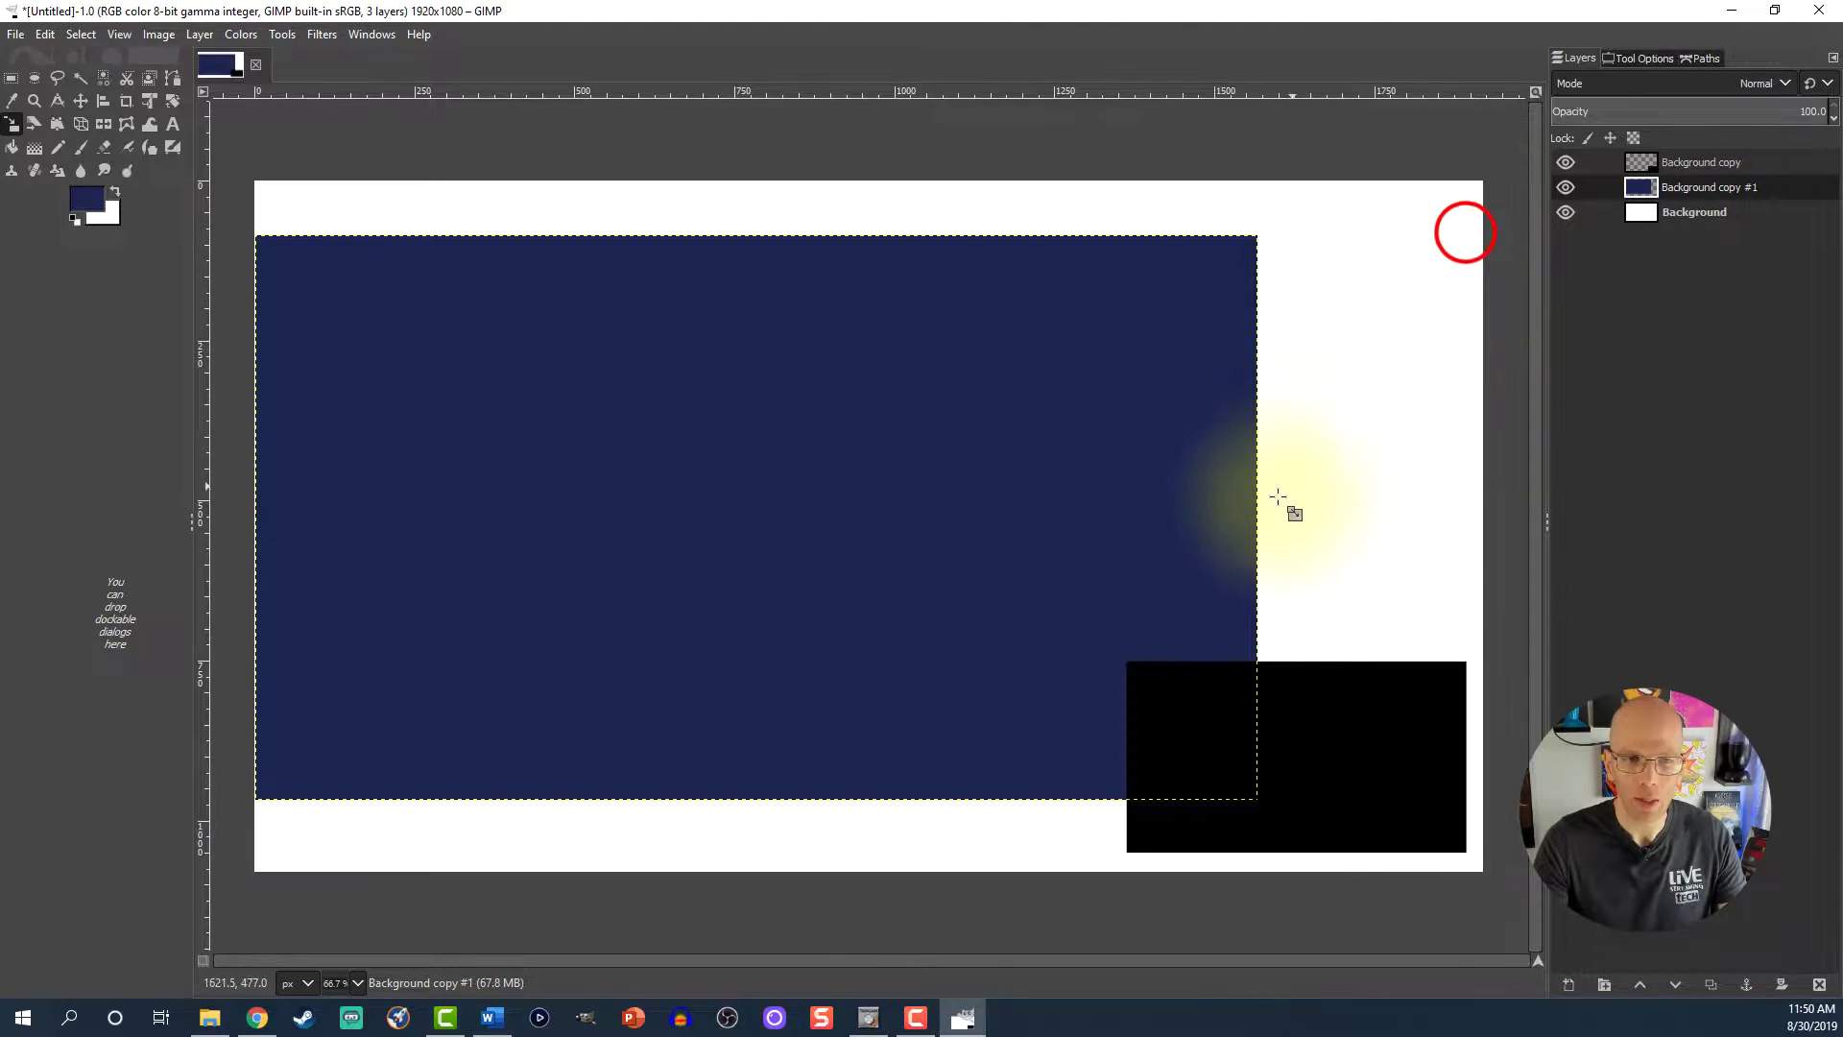
- Nudge the navy layer a pixel left and back right with the Move tool
{"action": "left_click", "coordinate": [81, 100]}
{"action": "left_click", "coordinate": [646, 498]}
{"action": "key", "text": "Left"}
{"action": "key", "text": "Left"}
{"action": "key", "text": "Right"}
{"action": "key", "text": "Right"}
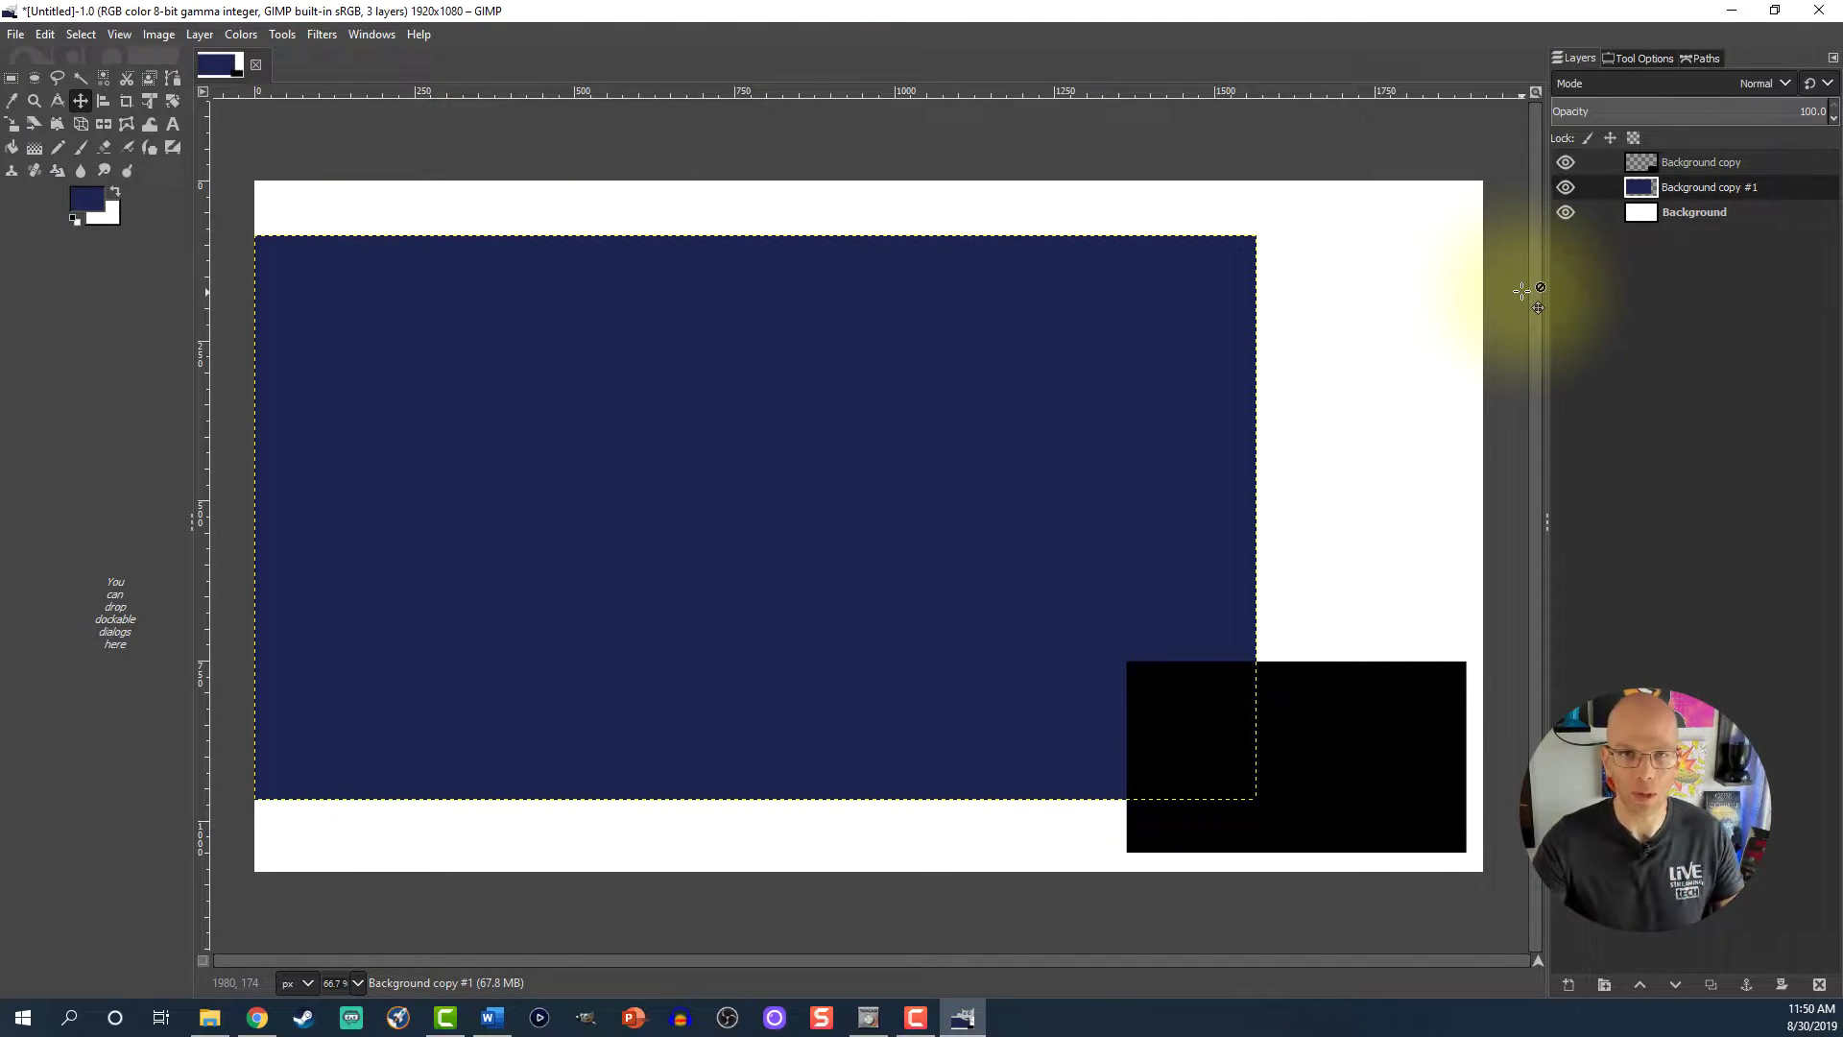
{"action": "left_click", "coordinate": [257, 1021]}
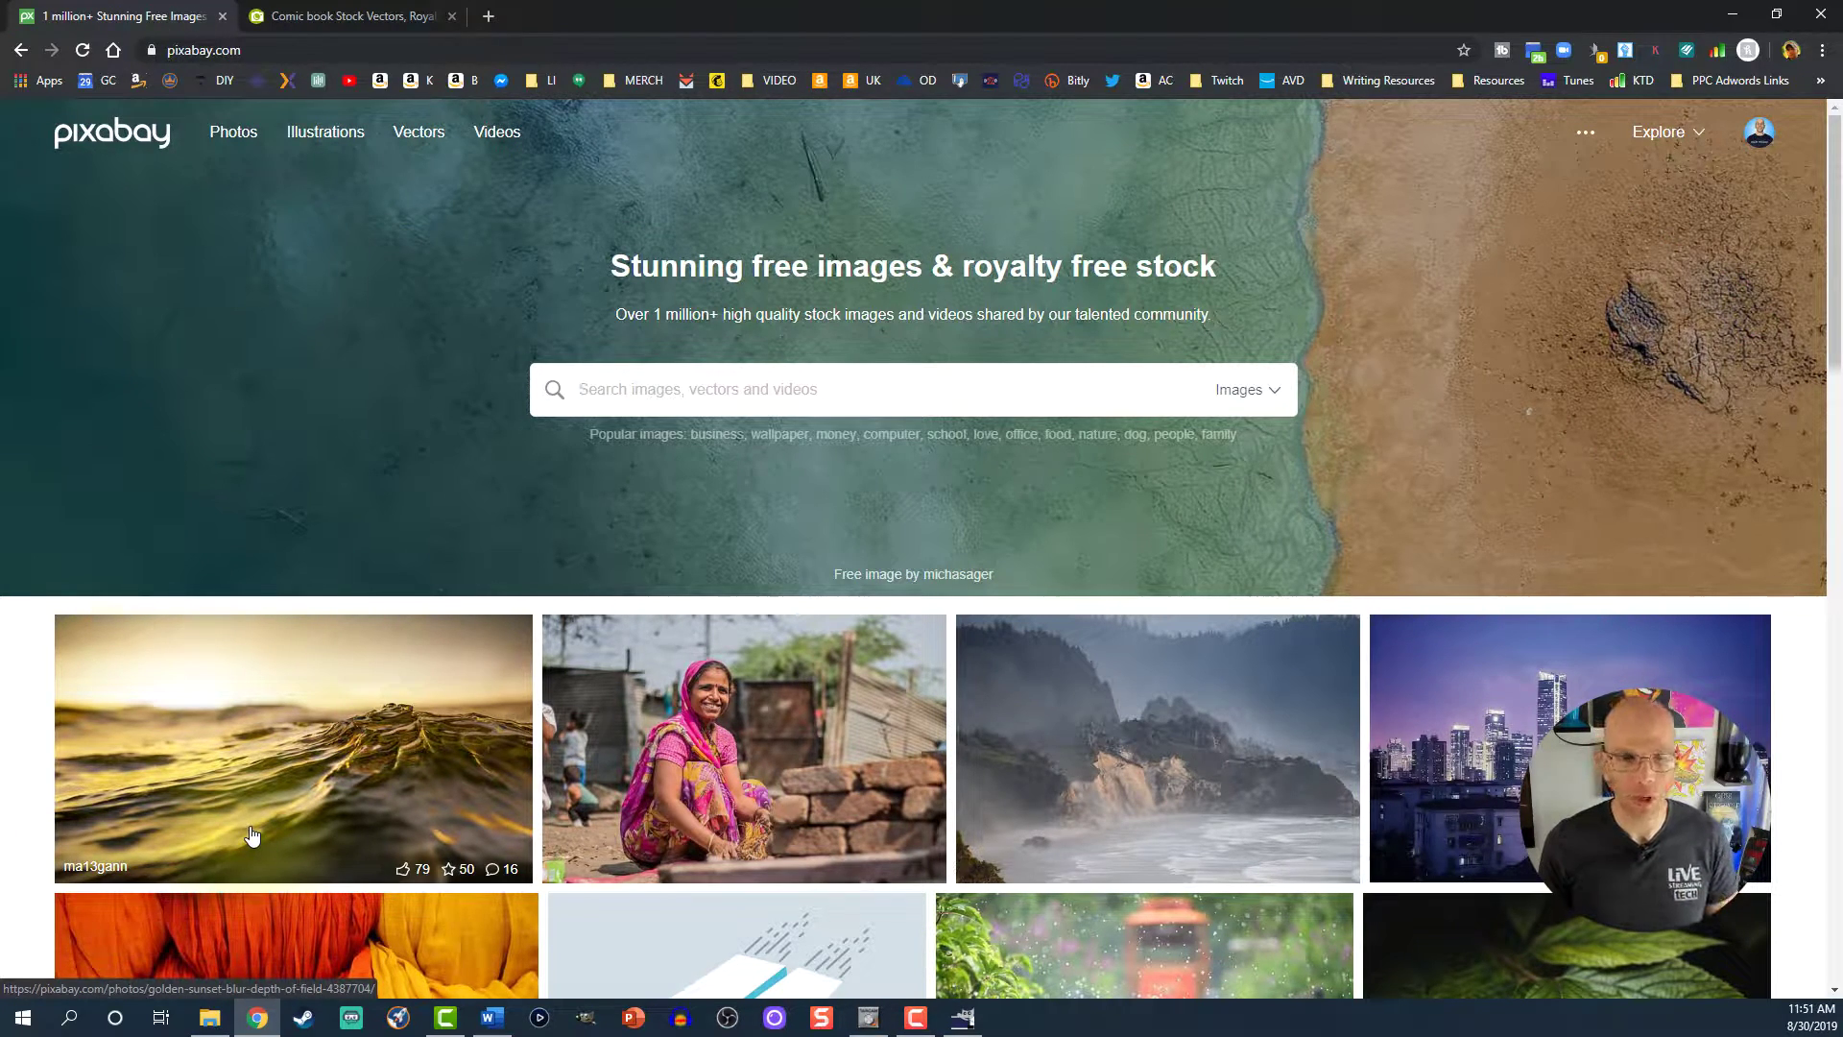
- Search Pixabay for colorful abstract images and browse the results
{"action": "left_click", "coordinate": [618, 389]}
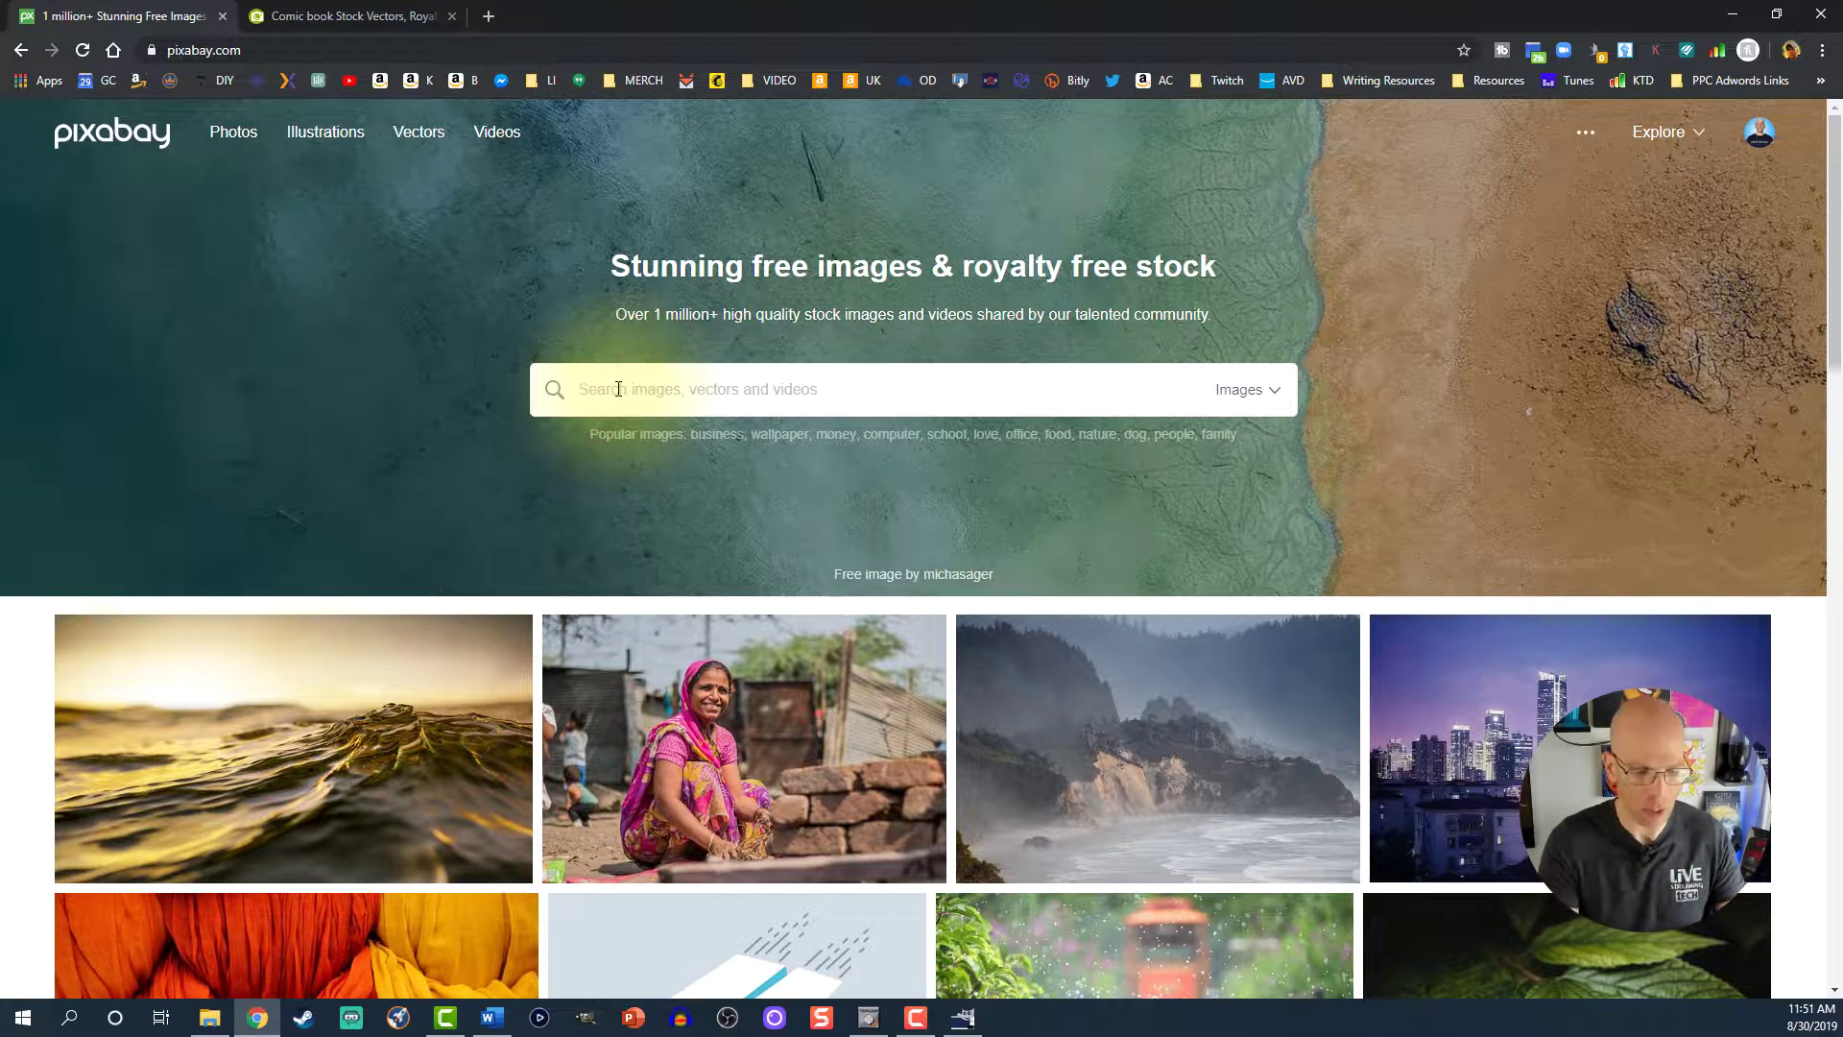
{"action": "type", "text": "colorfull"}
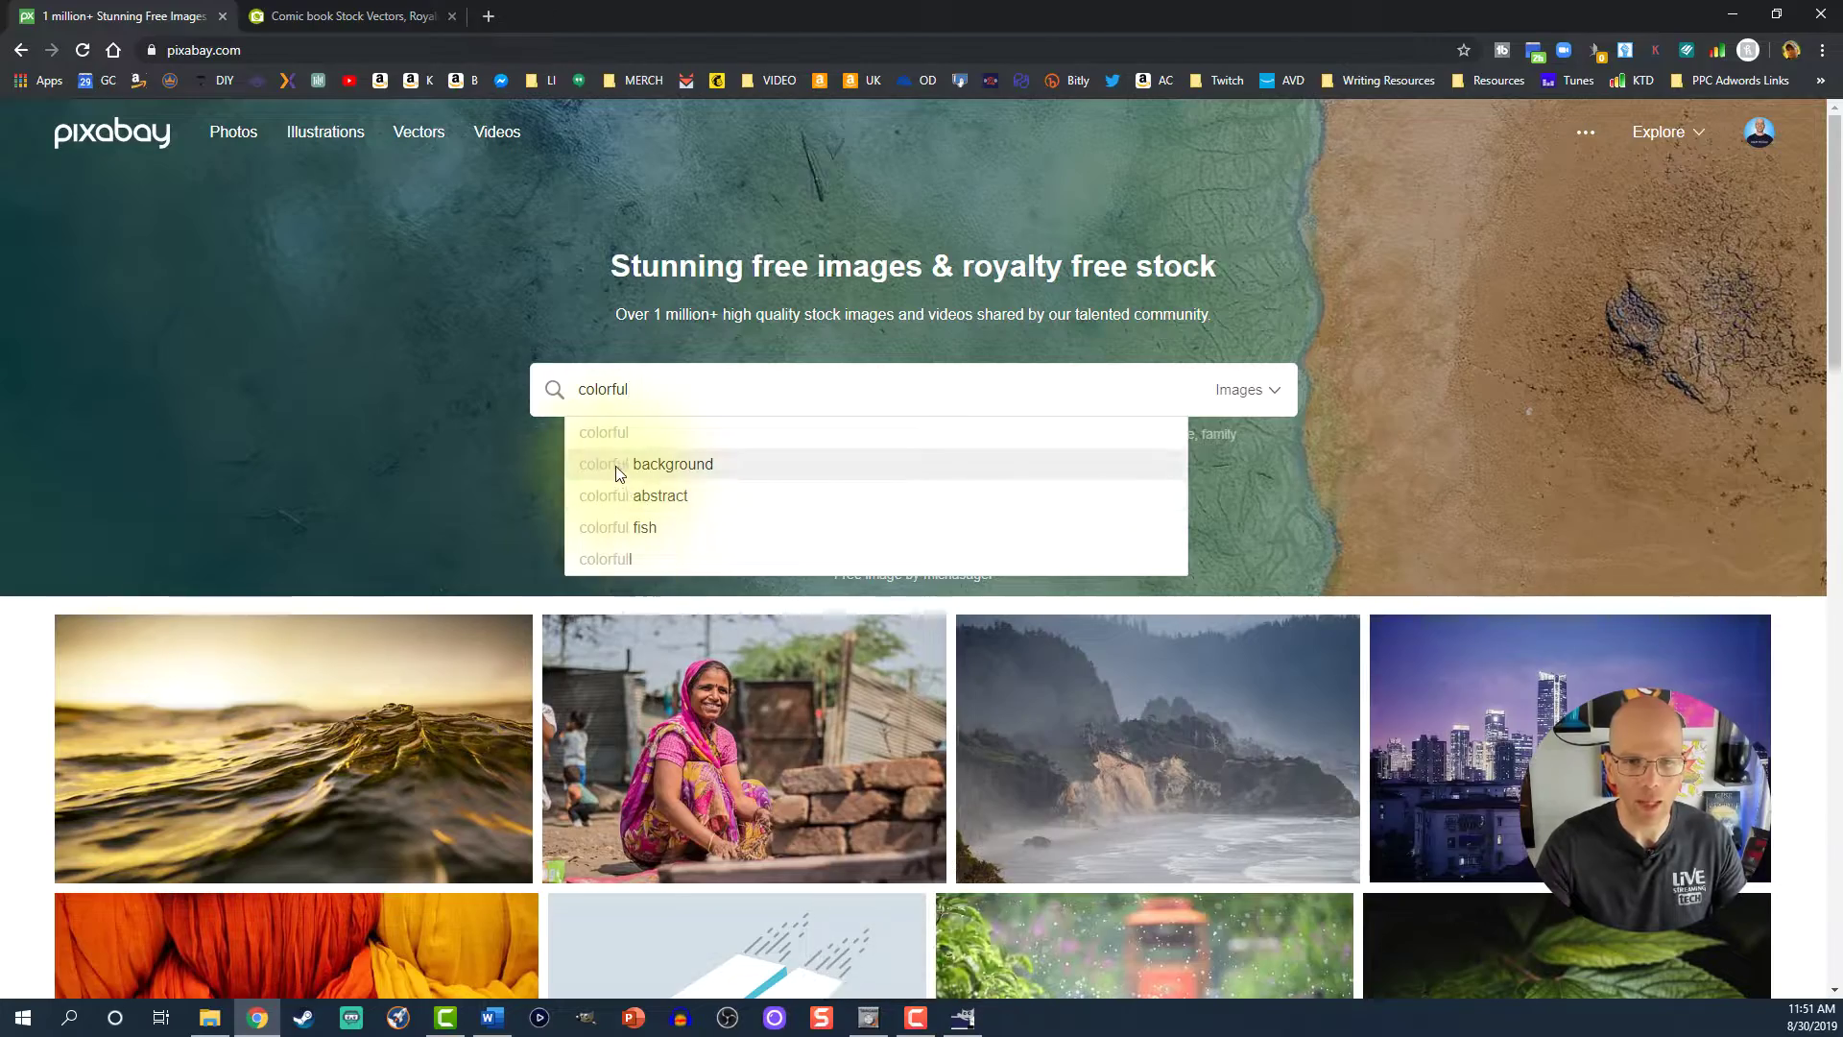
{"action": "left_click", "coordinate": [615, 491]}
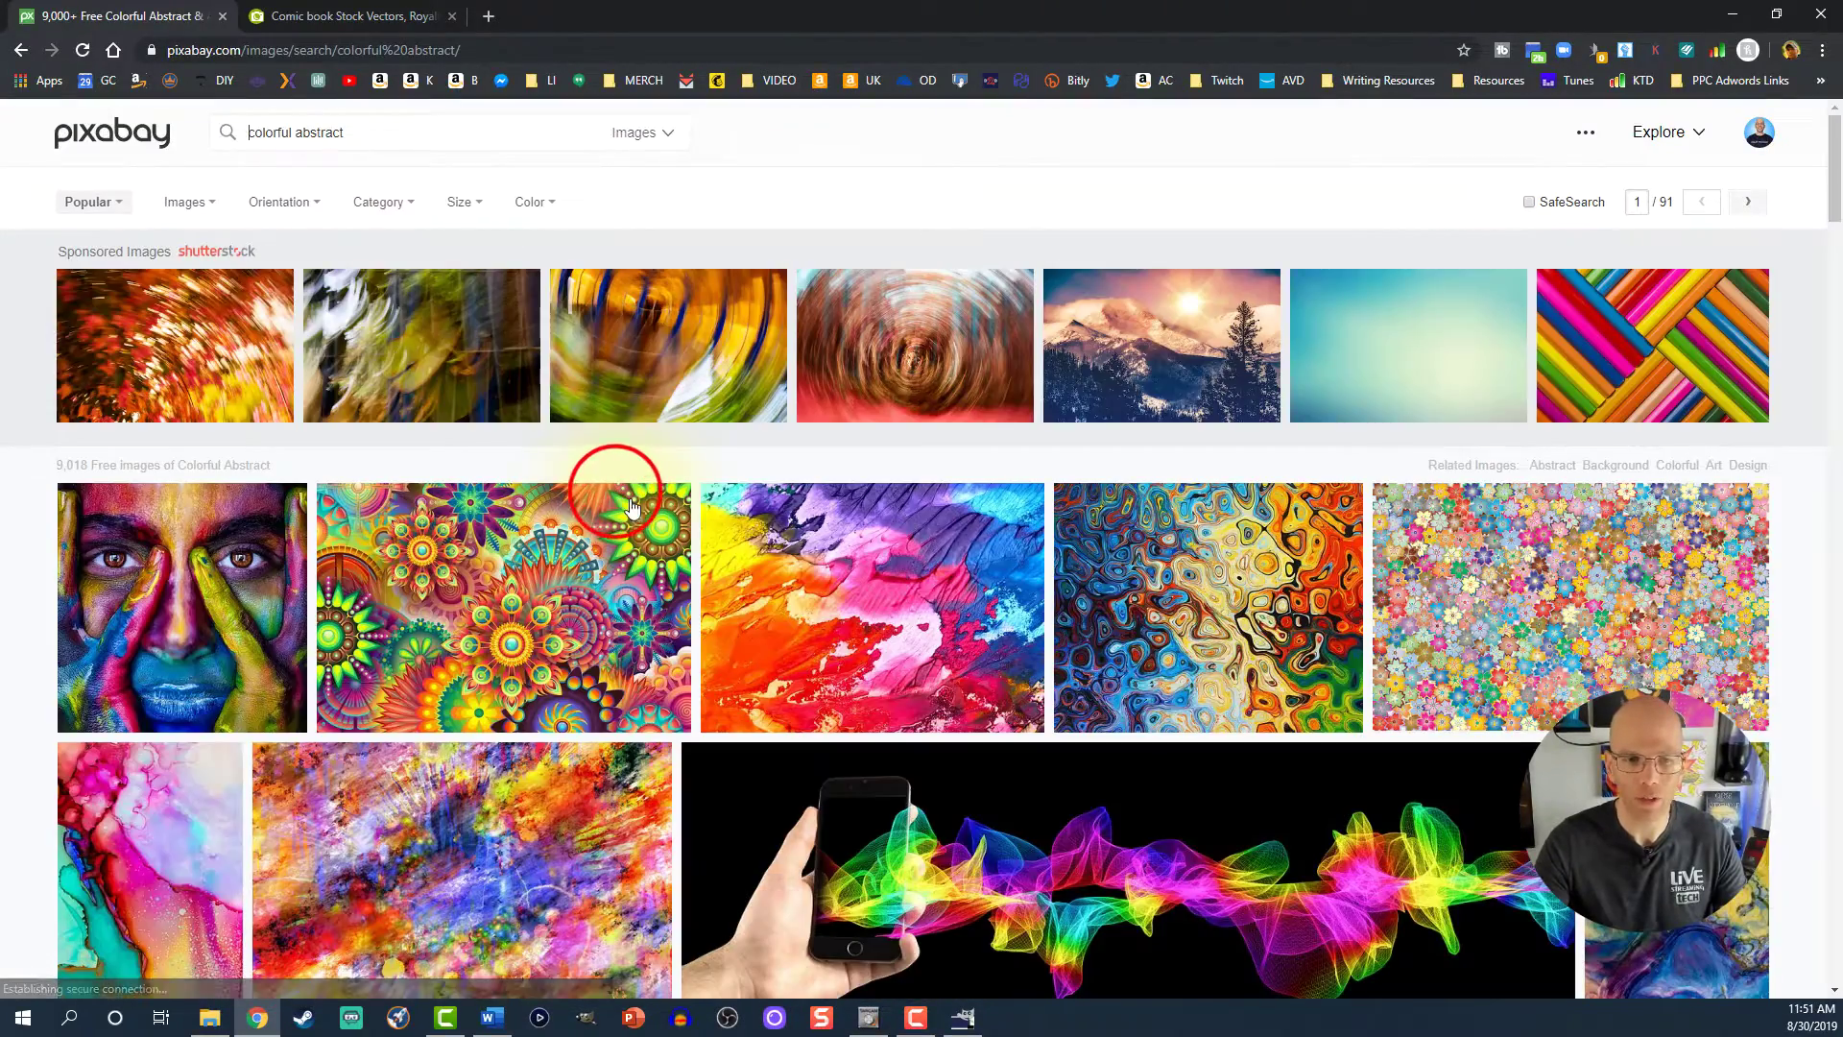
{"action": "scroll", "coordinate": [542, 660], "scroll_direction": "down", "scroll_amount": 2}
{"action": "scroll", "coordinate": [543, 660], "scroll_direction": "down", "scroll_amount": 4}
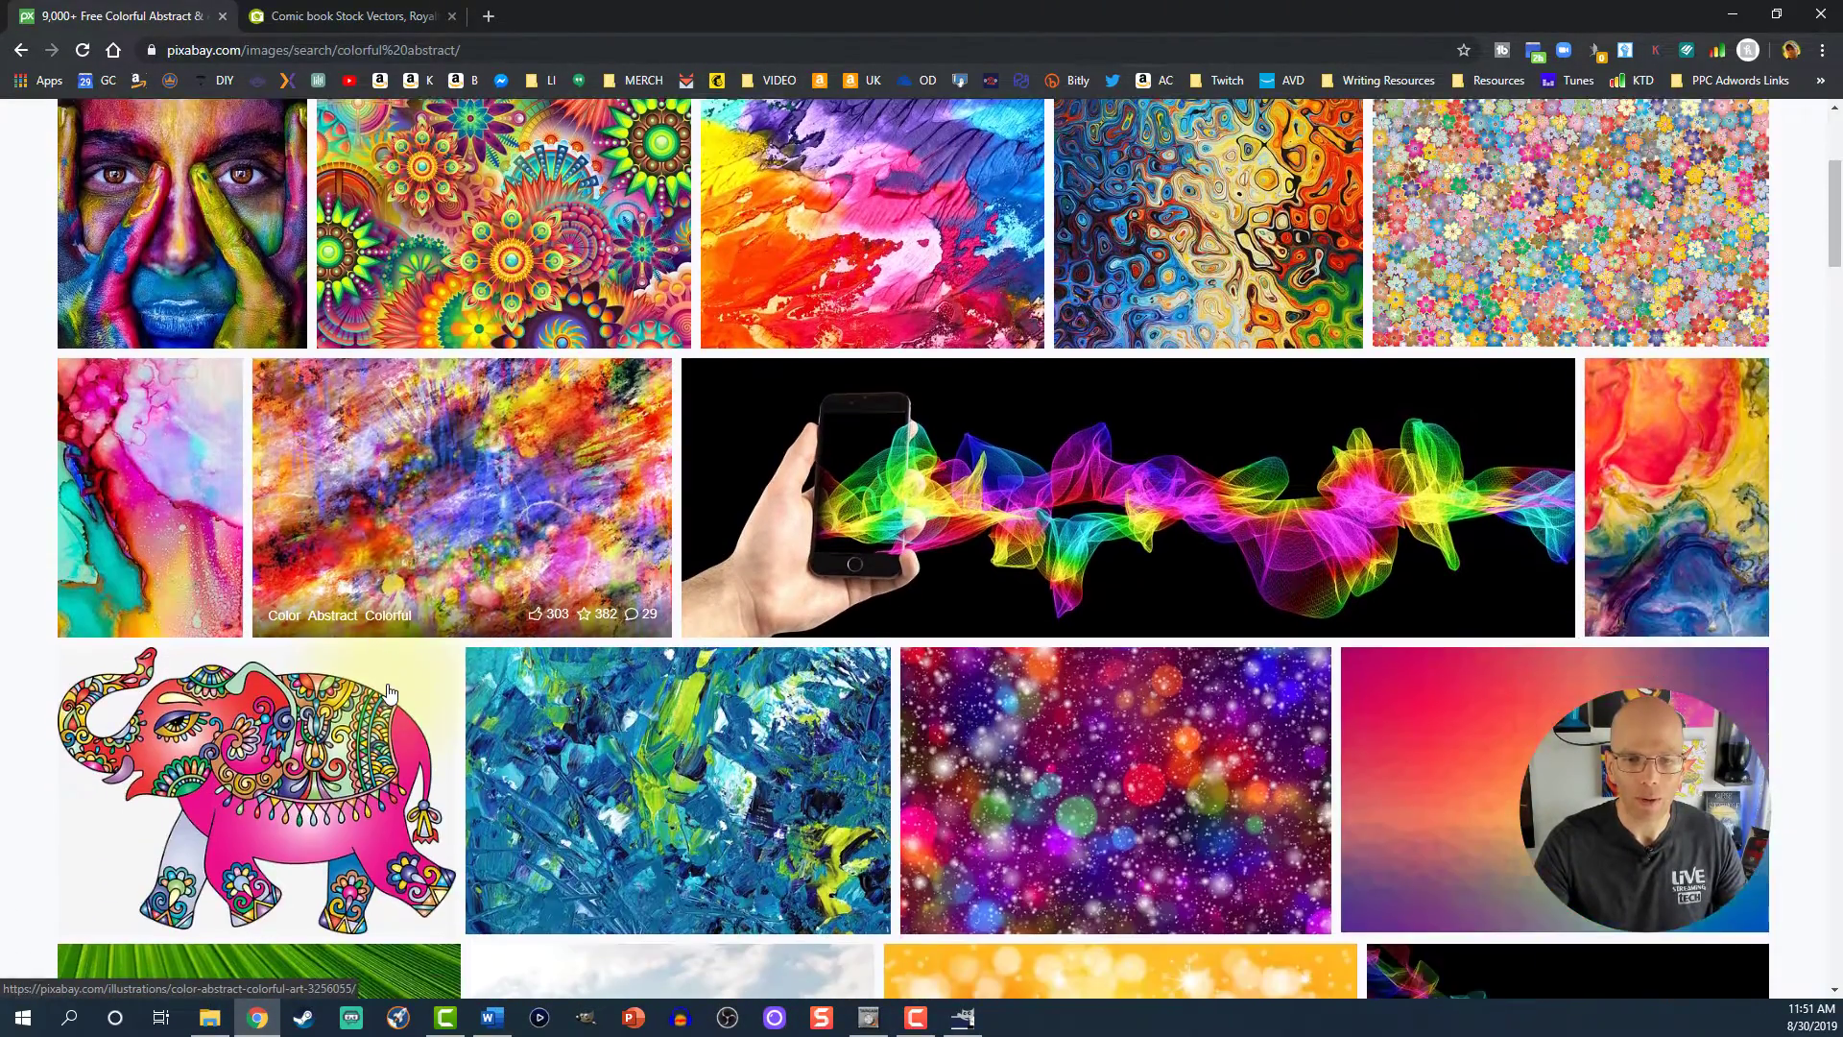
{"action": "scroll", "coordinate": [659, 654], "scroll_direction": "up", "scroll_amount": 7}
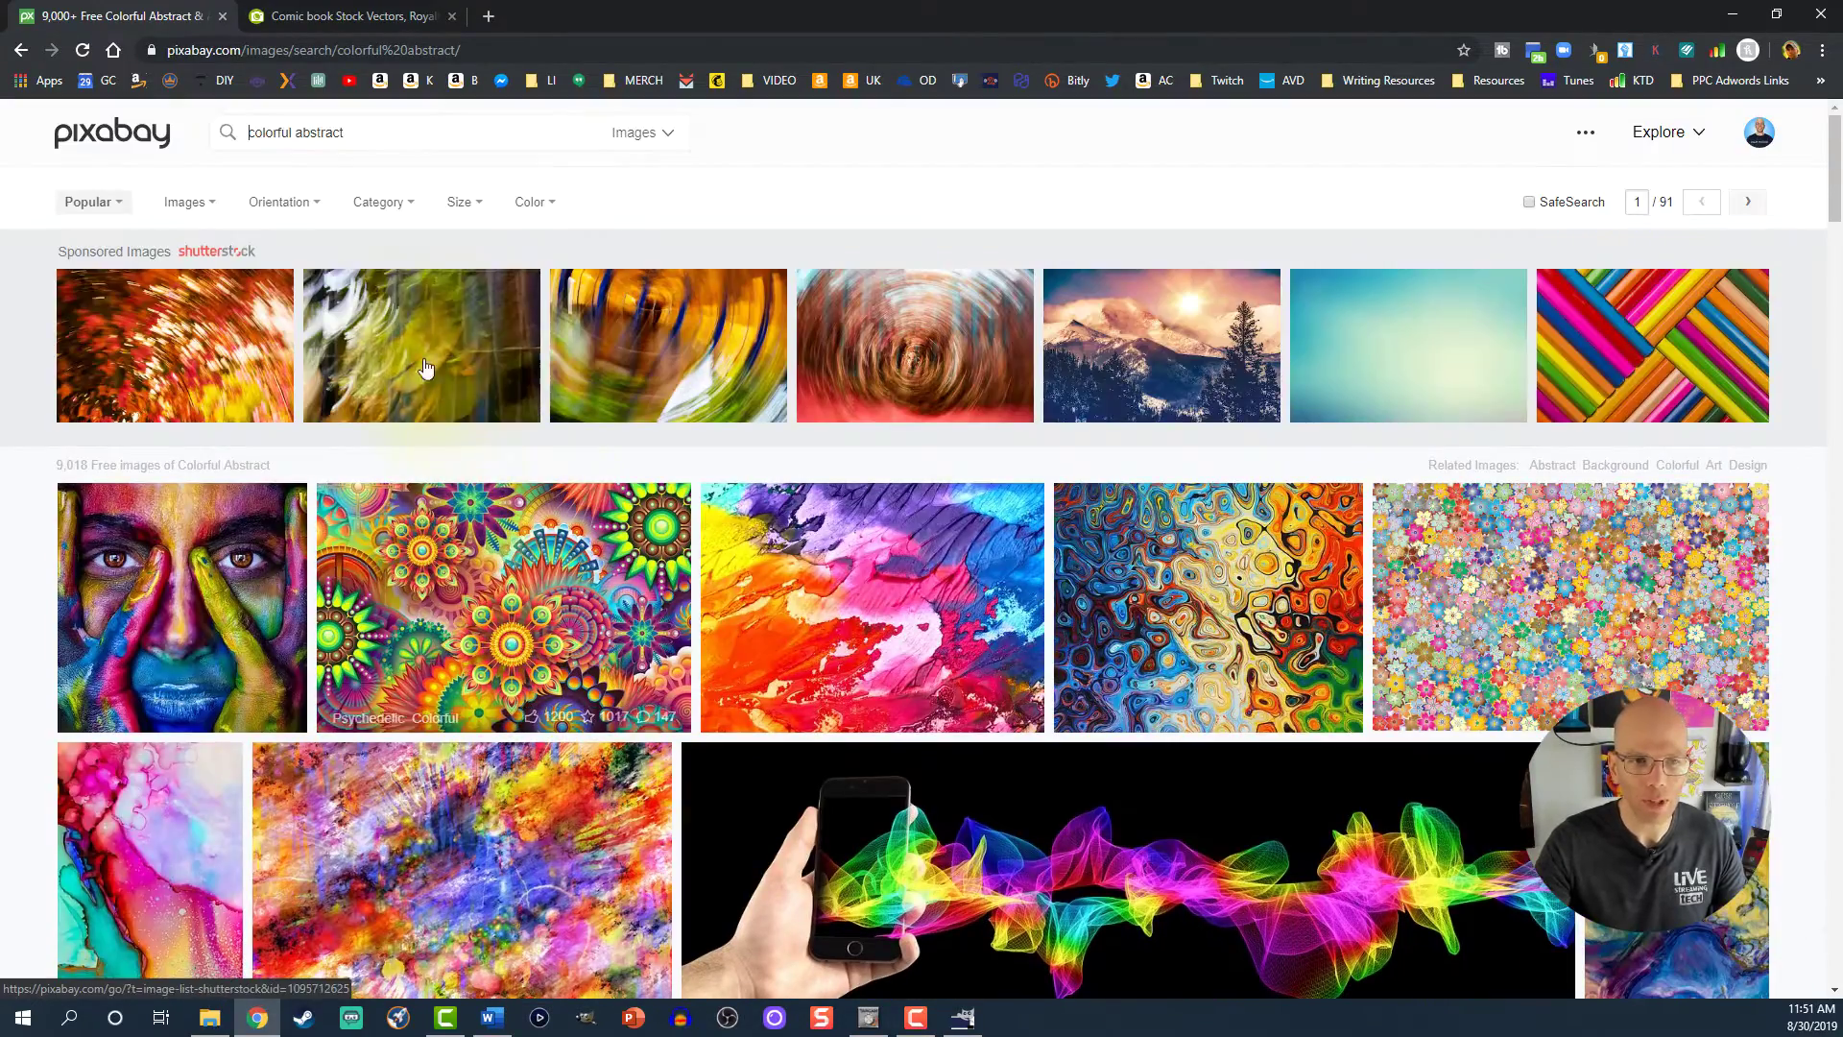
- Search Pixabay for 'computer' images filtered to vector graphics and browse them
{"action": "double_click", "coordinate": [319, 132]}
{"action": "triple_click", "coordinate": [320, 129]}
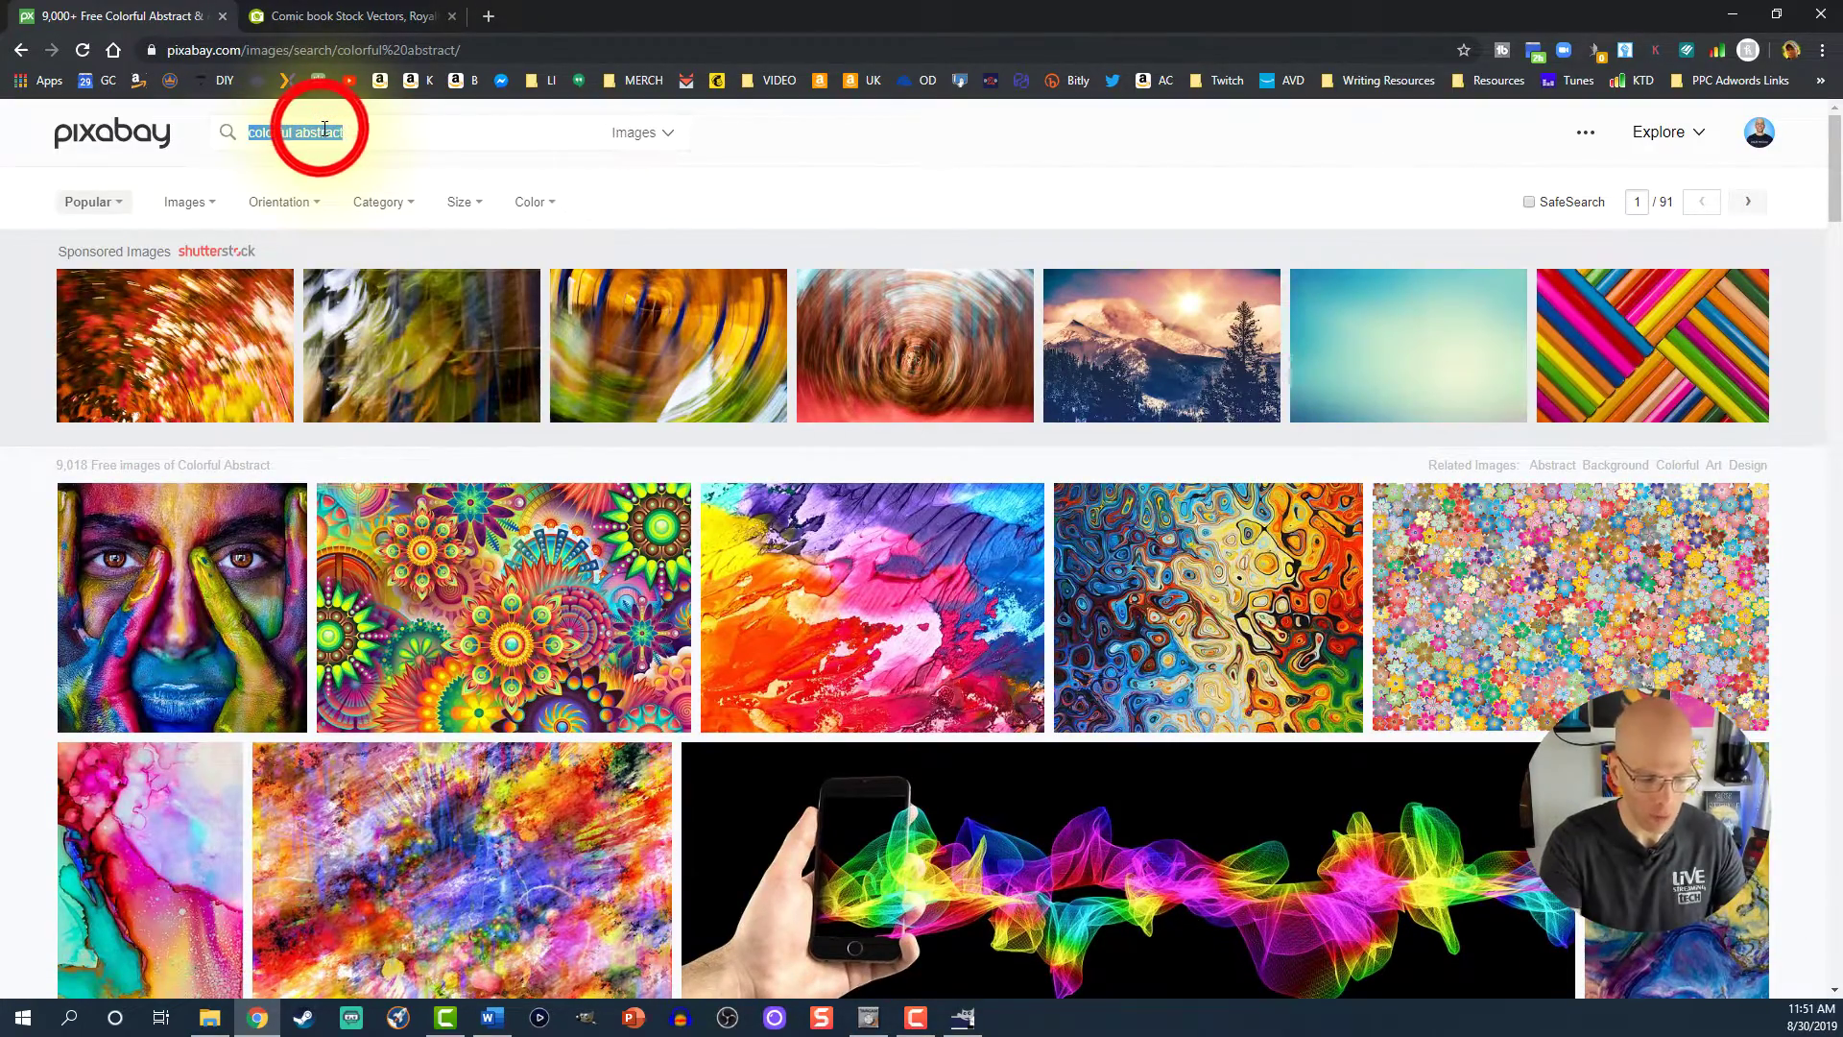
{"action": "type", "text": "computer"}
{"action": "key", "text": "Return"}
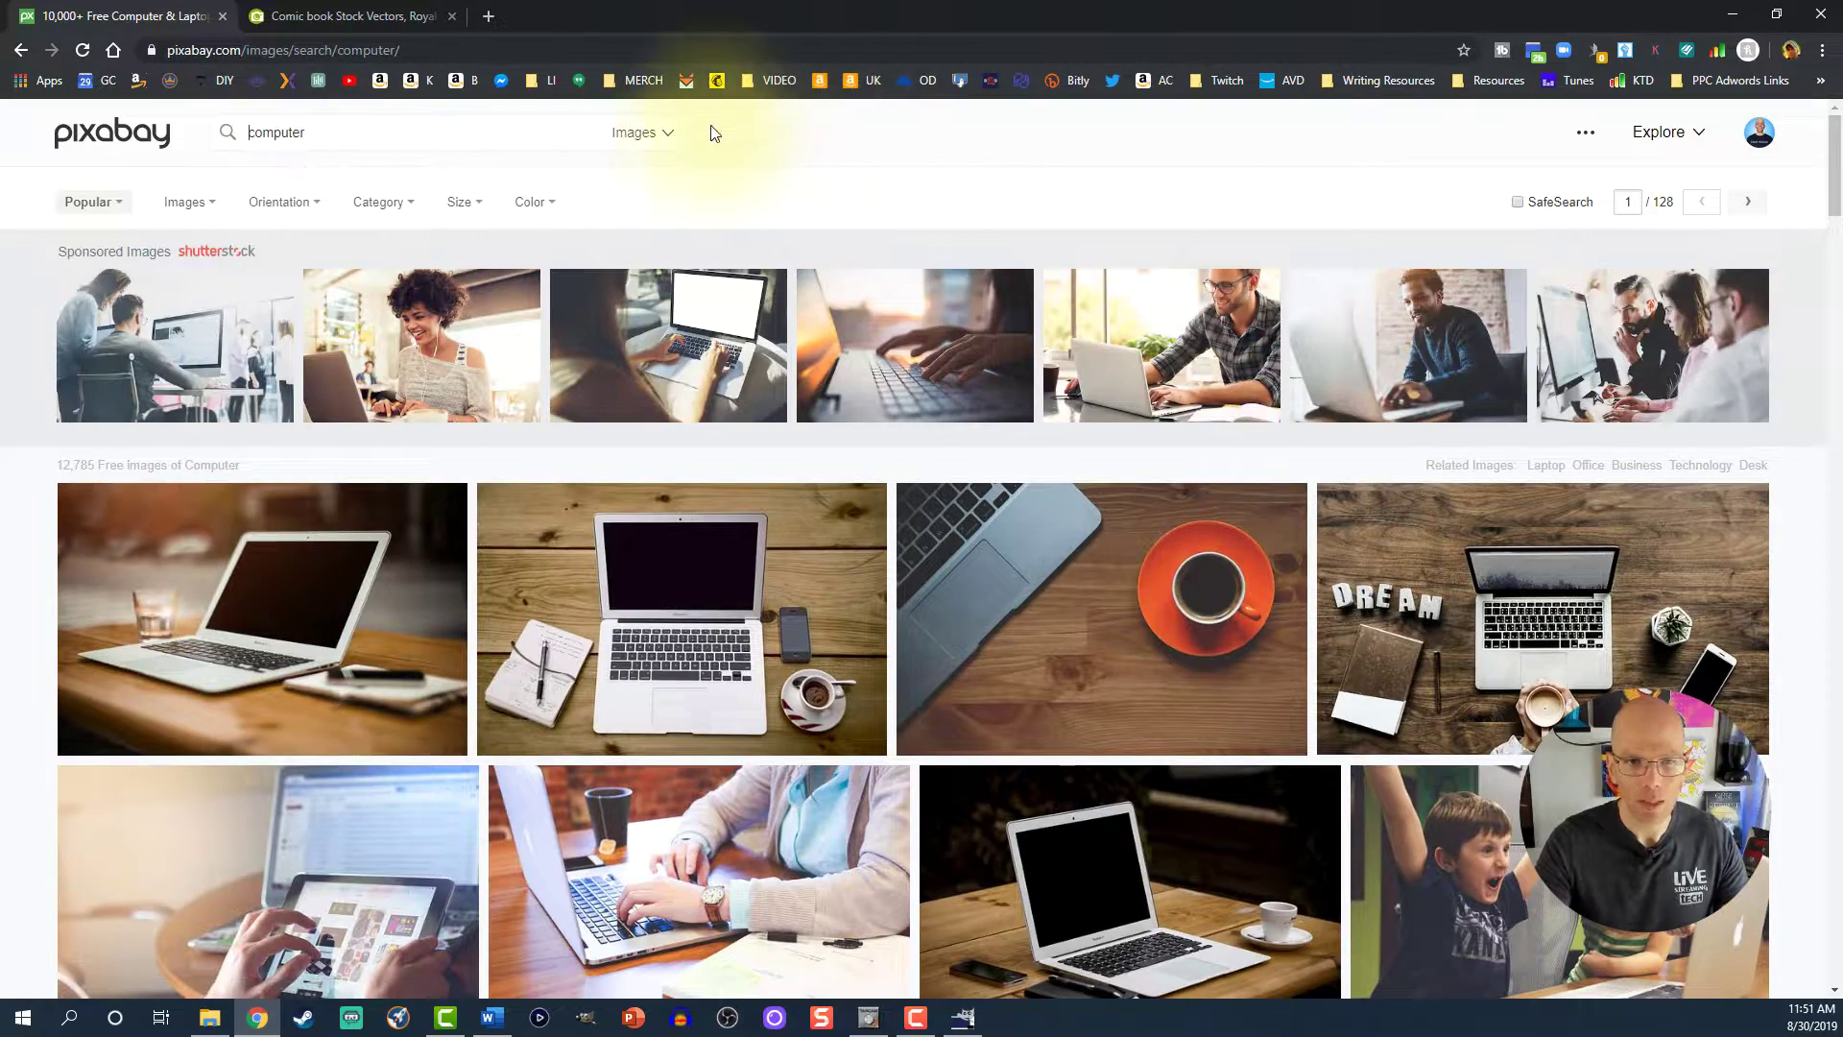
{"action": "left_click", "coordinate": [648, 135]}
{"action": "left_click", "coordinate": [626, 215]}
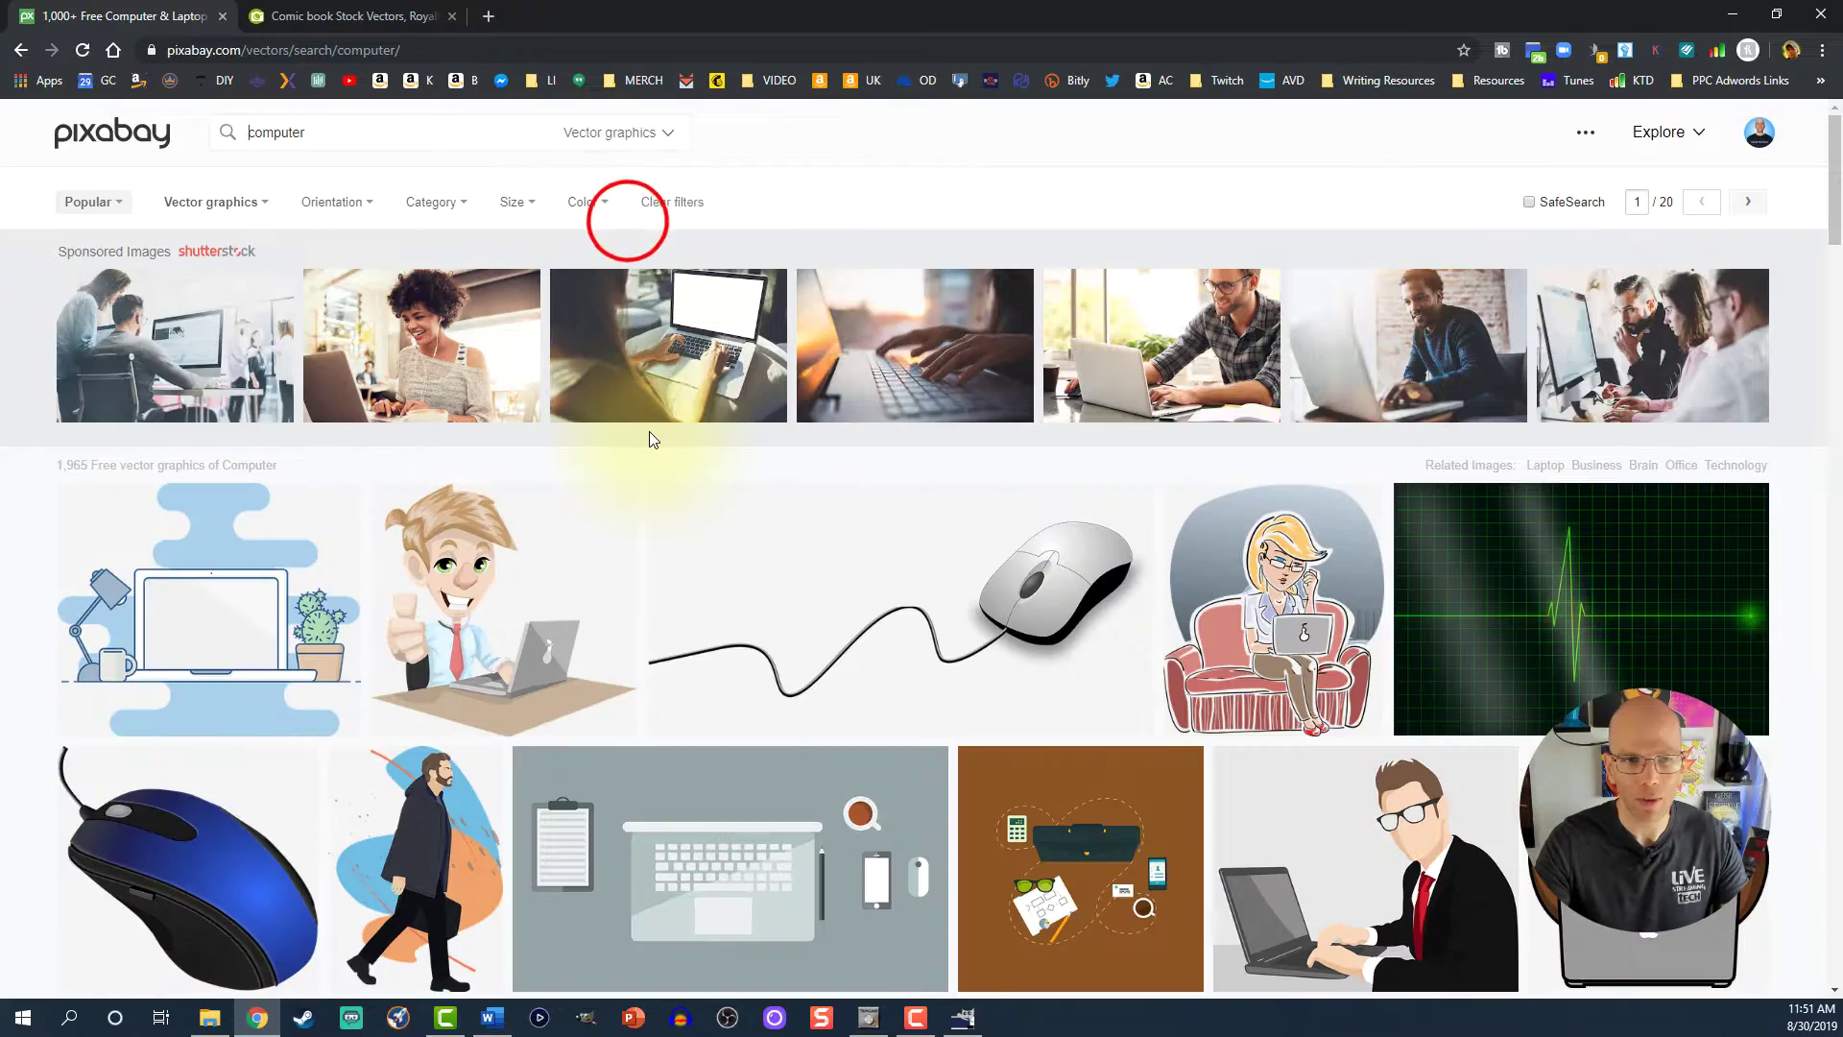
{"action": "scroll", "coordinate": [470, 509], "scroll_direction": "down", "scroll_amount": 9}
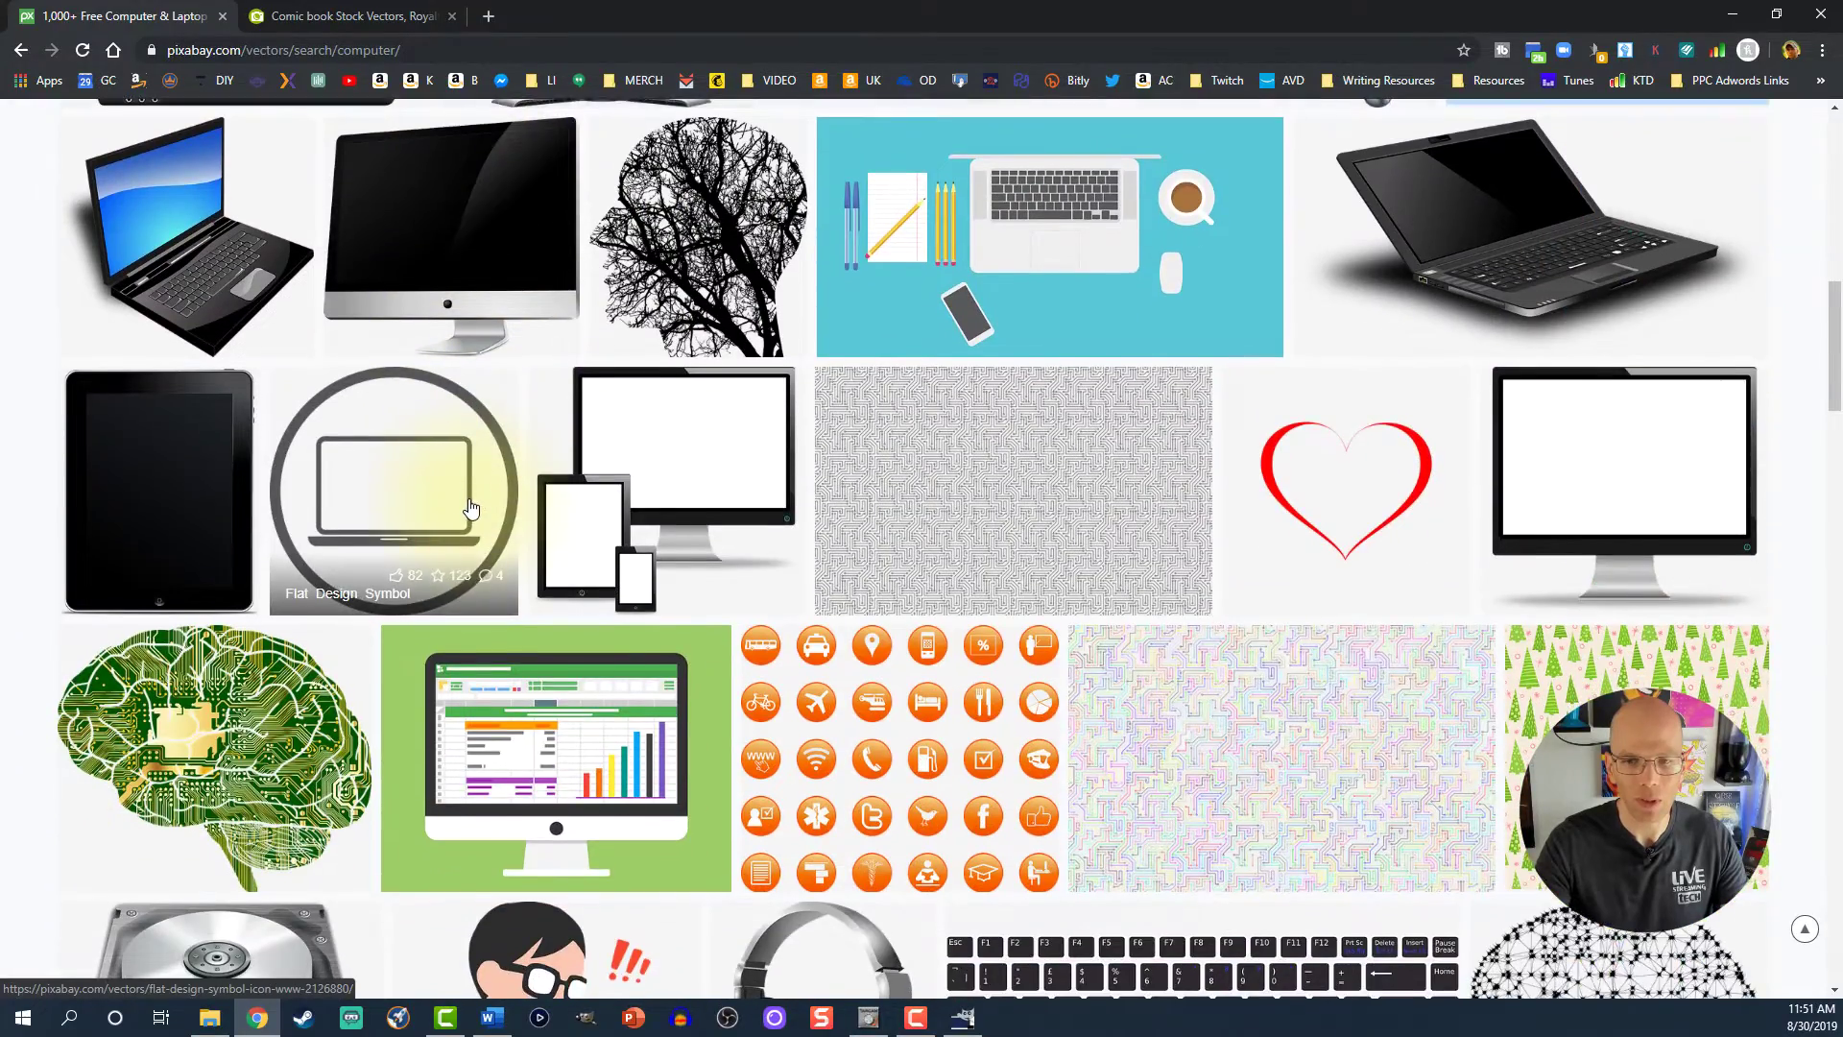
{"action": "scroll", "coordinate": [1193, 679], "scroll_direction": "down", "scroll_amount": 3}
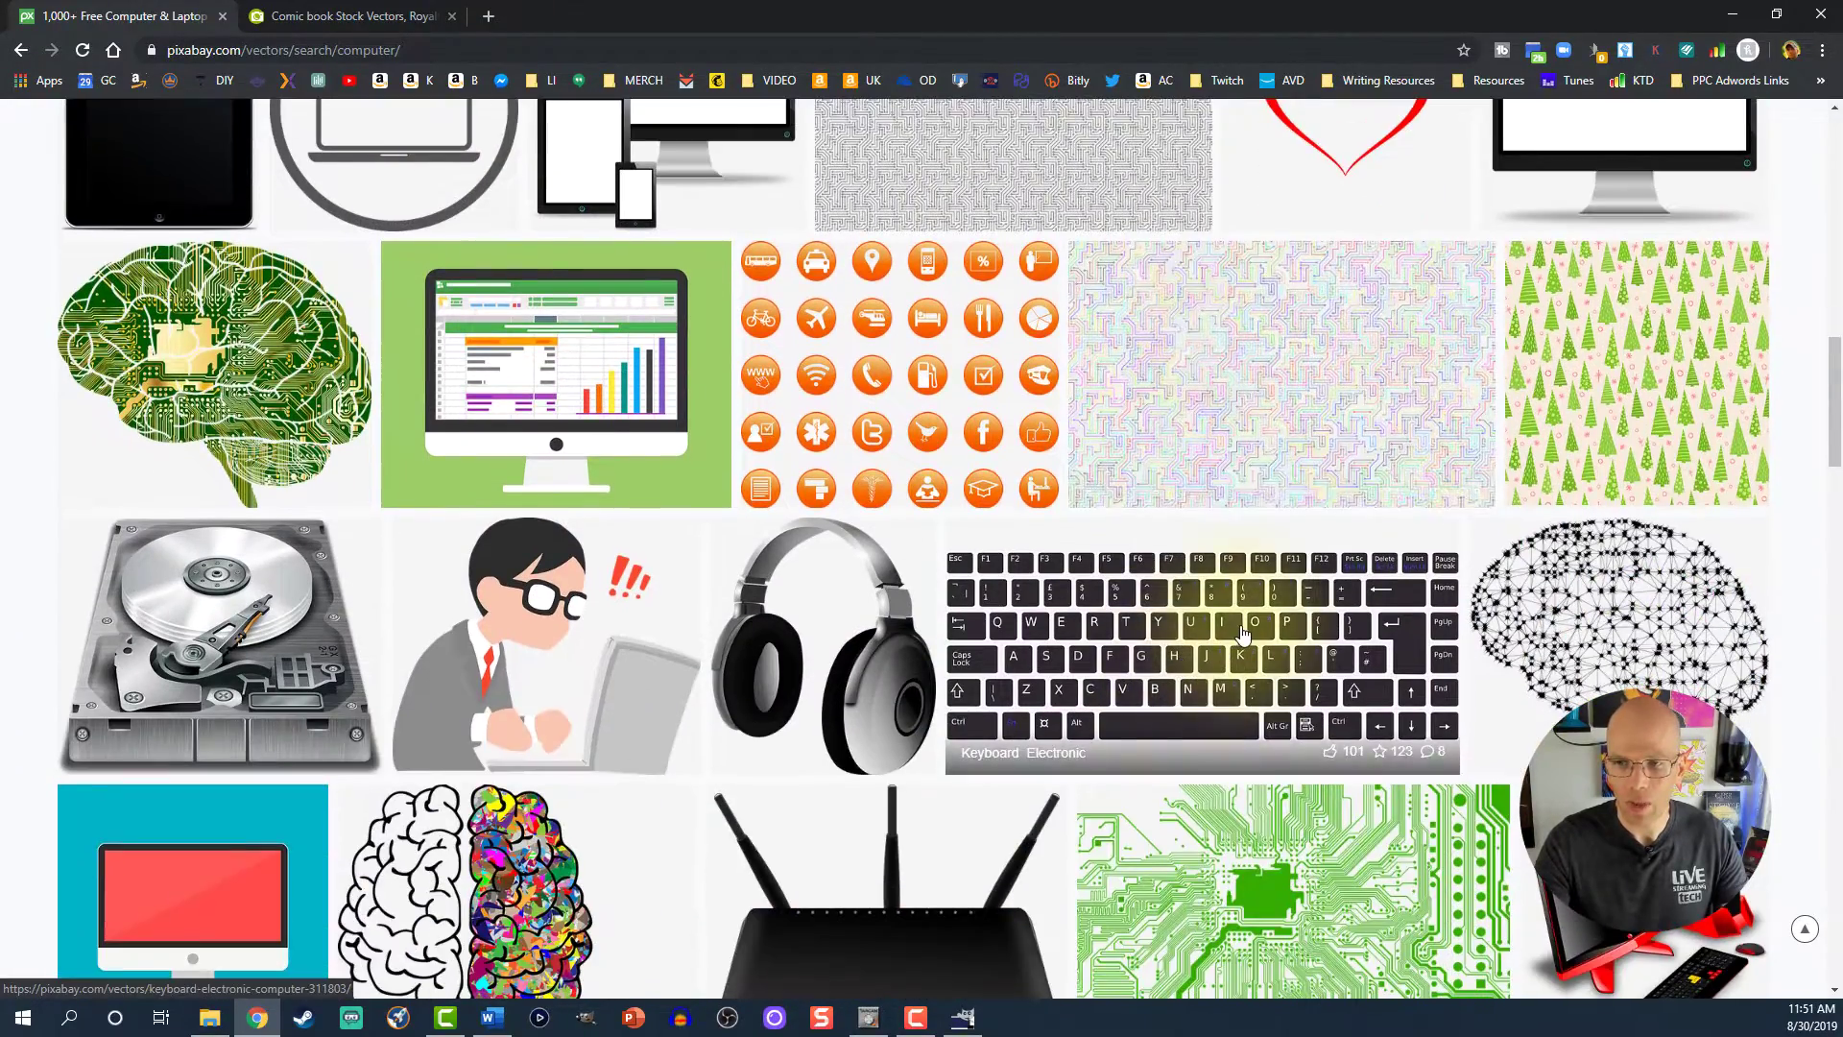
{"action": "scroll", "coordinate": [1056, 614], "scroll_direction": "down", "scroll_amount": 3}
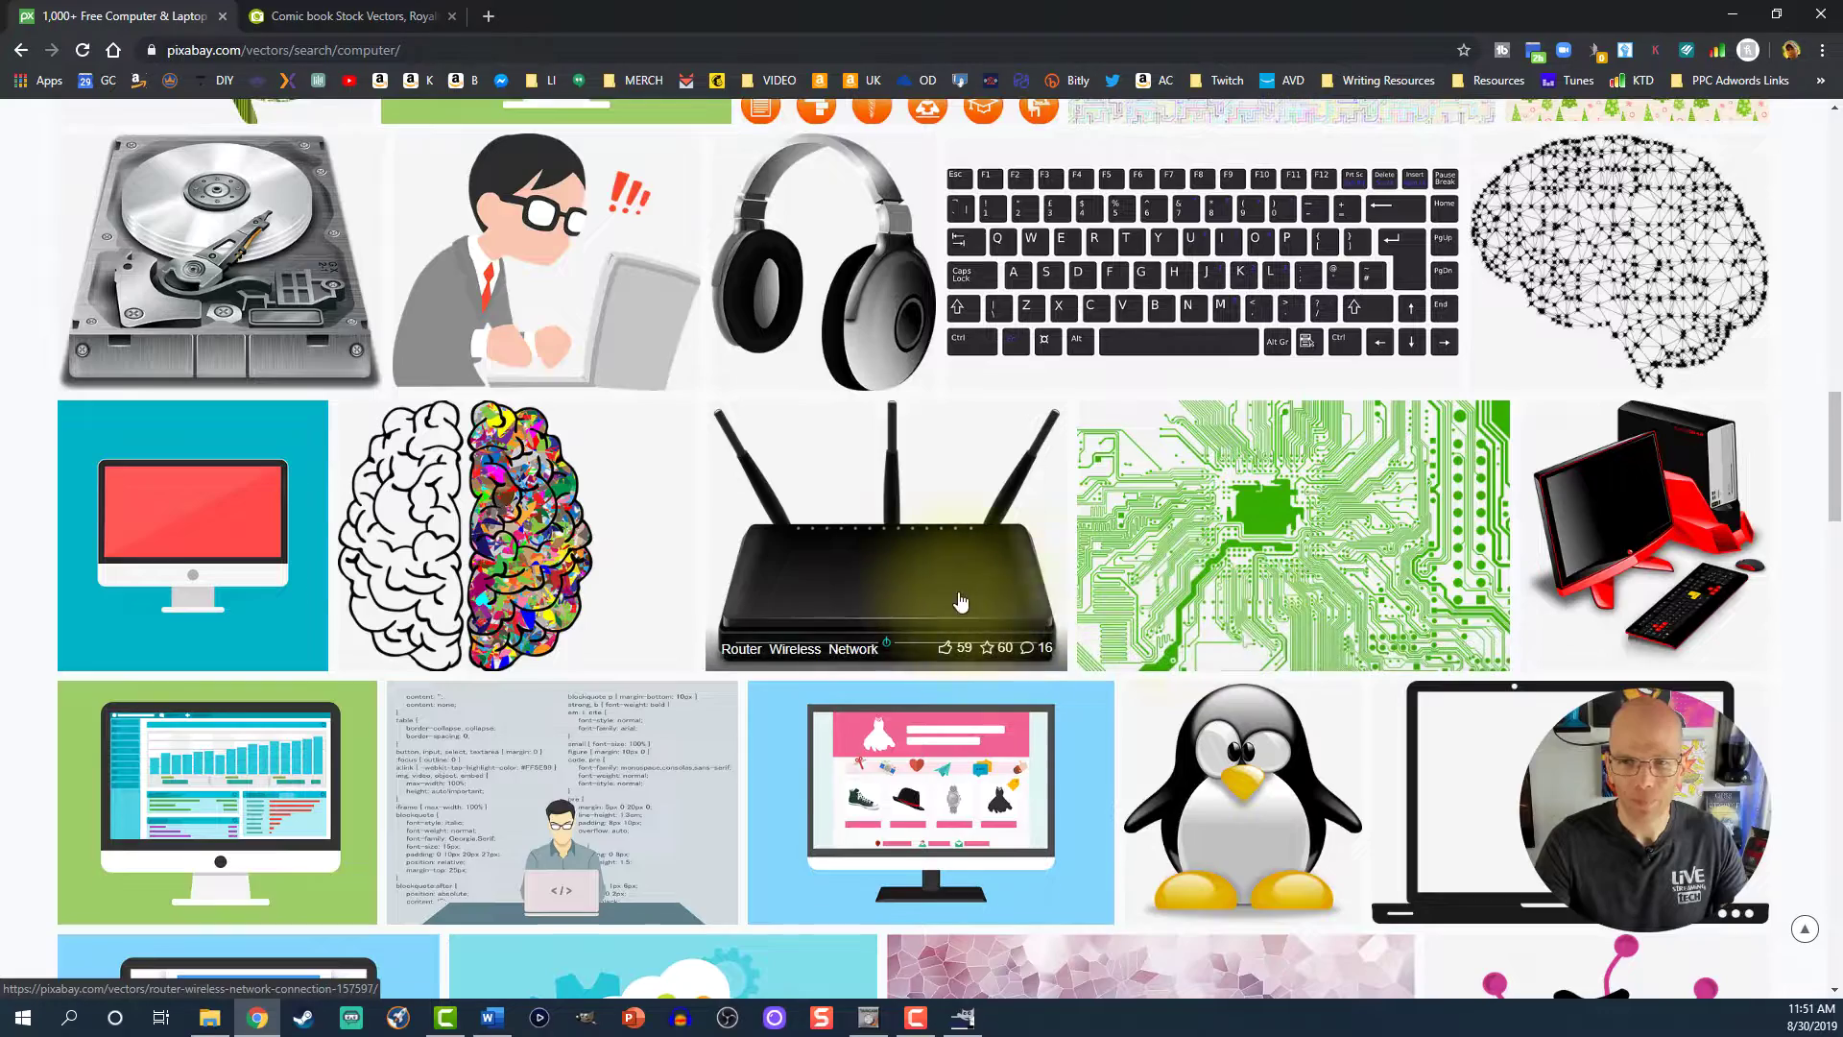
{"action": "scroll", "coordinate": [852, 481], "scroll_direction": "up", "scroll_amount": 14}
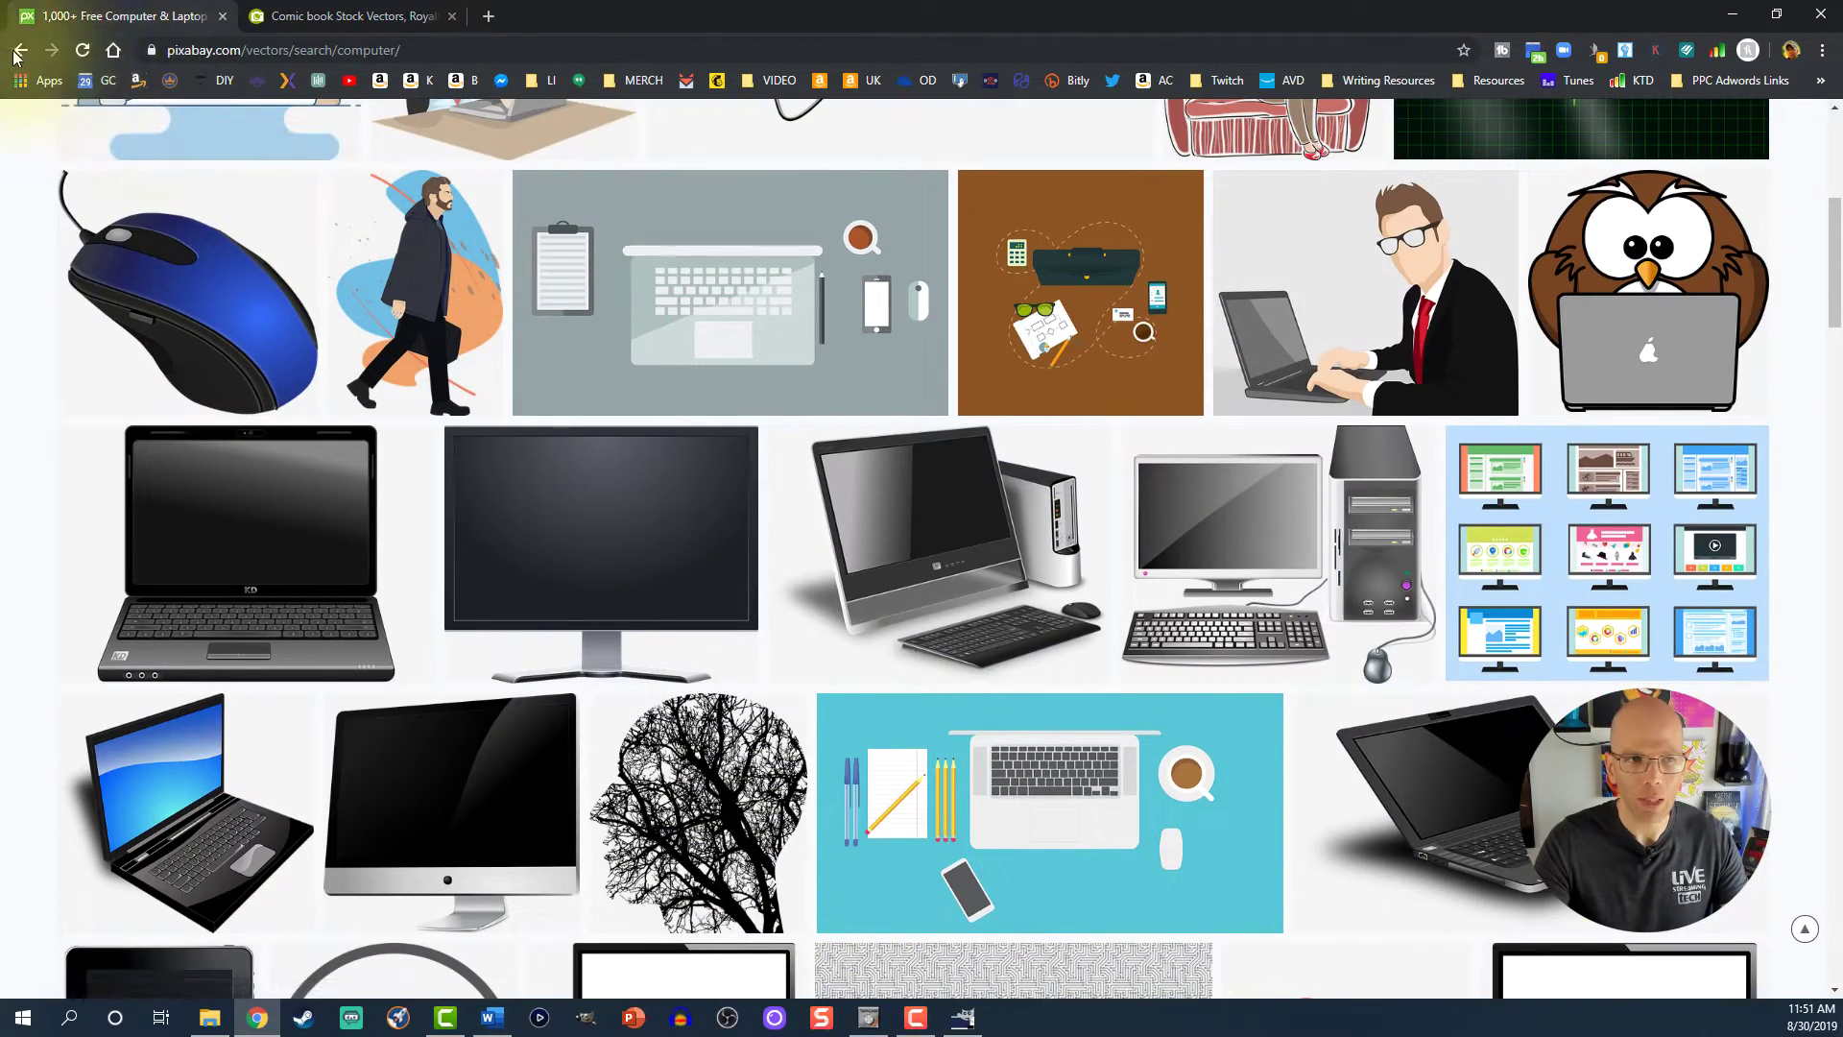
- Return to the colorful results and download the Color Triangle image at 1920×1280
{"action": "left_click", "coordinate": [18, 50]}
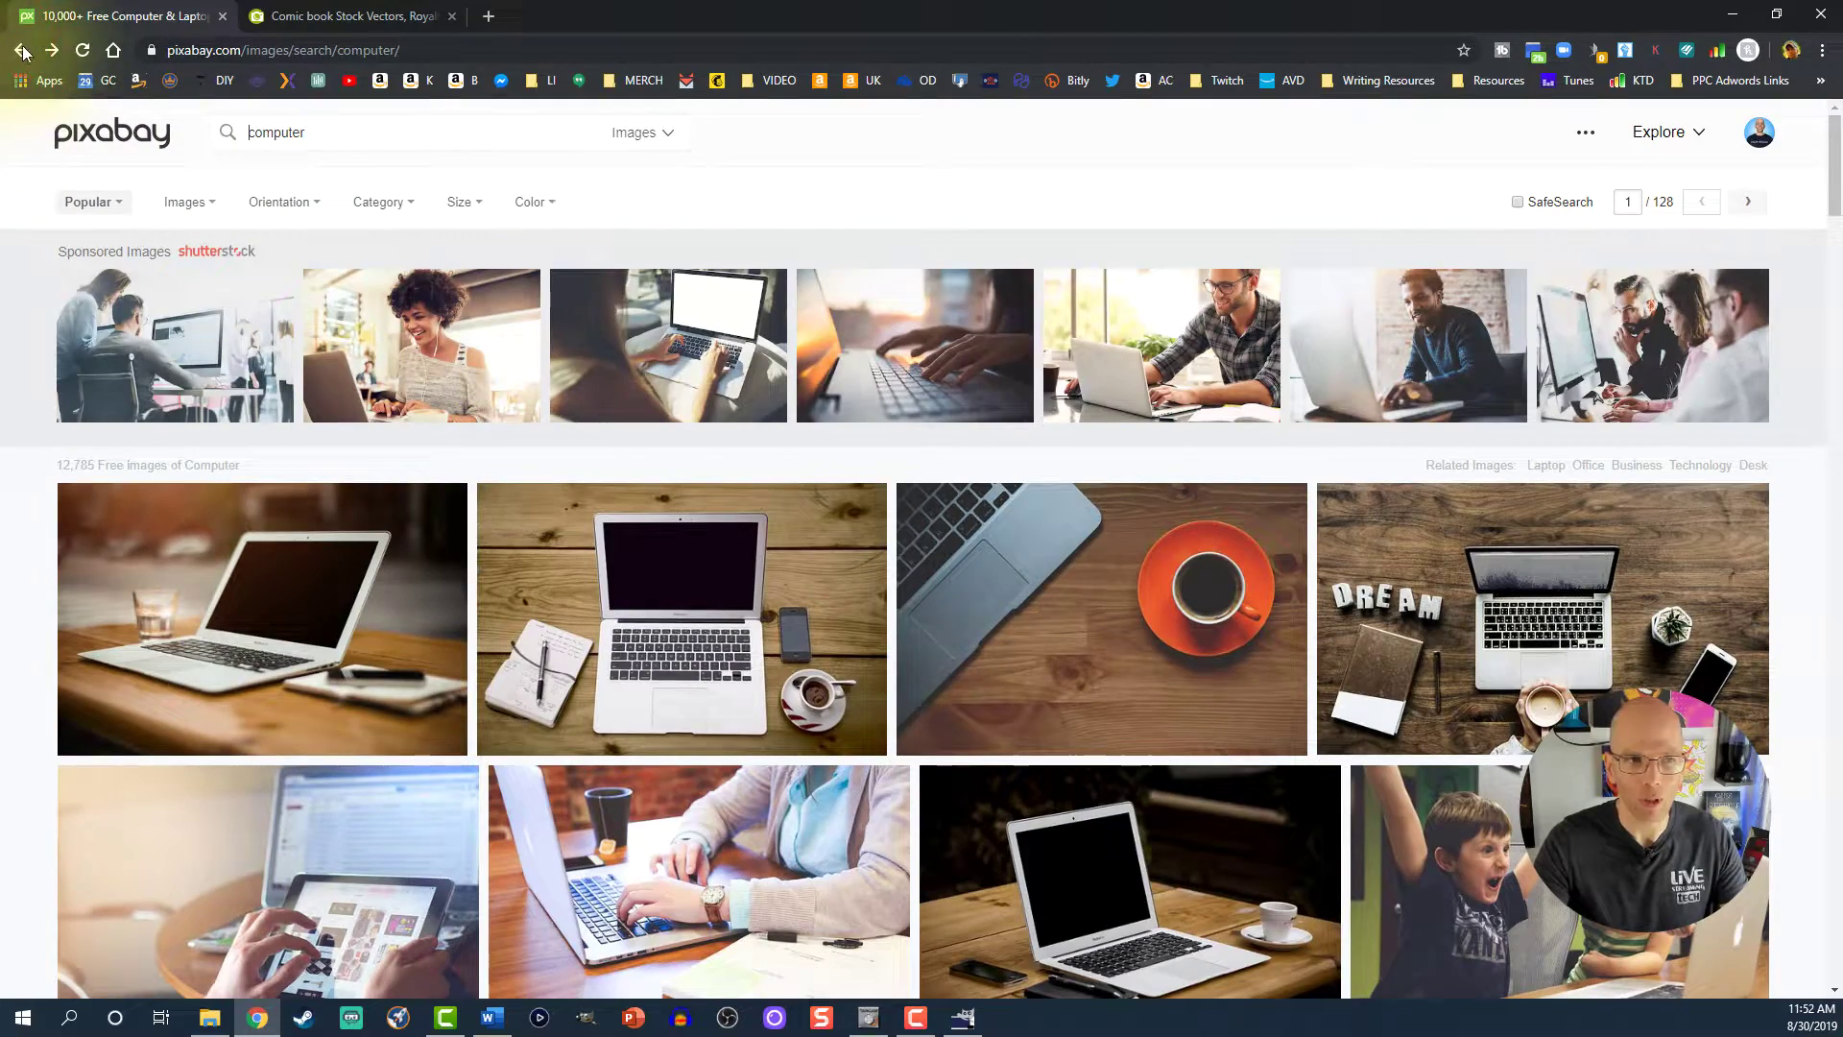
{"action": "left_click", "coordinate": [21, 50]}
{"action": "scroll", "coordinate": [809, 394], "scroll_direction": "down", "scroll_amount": 3}
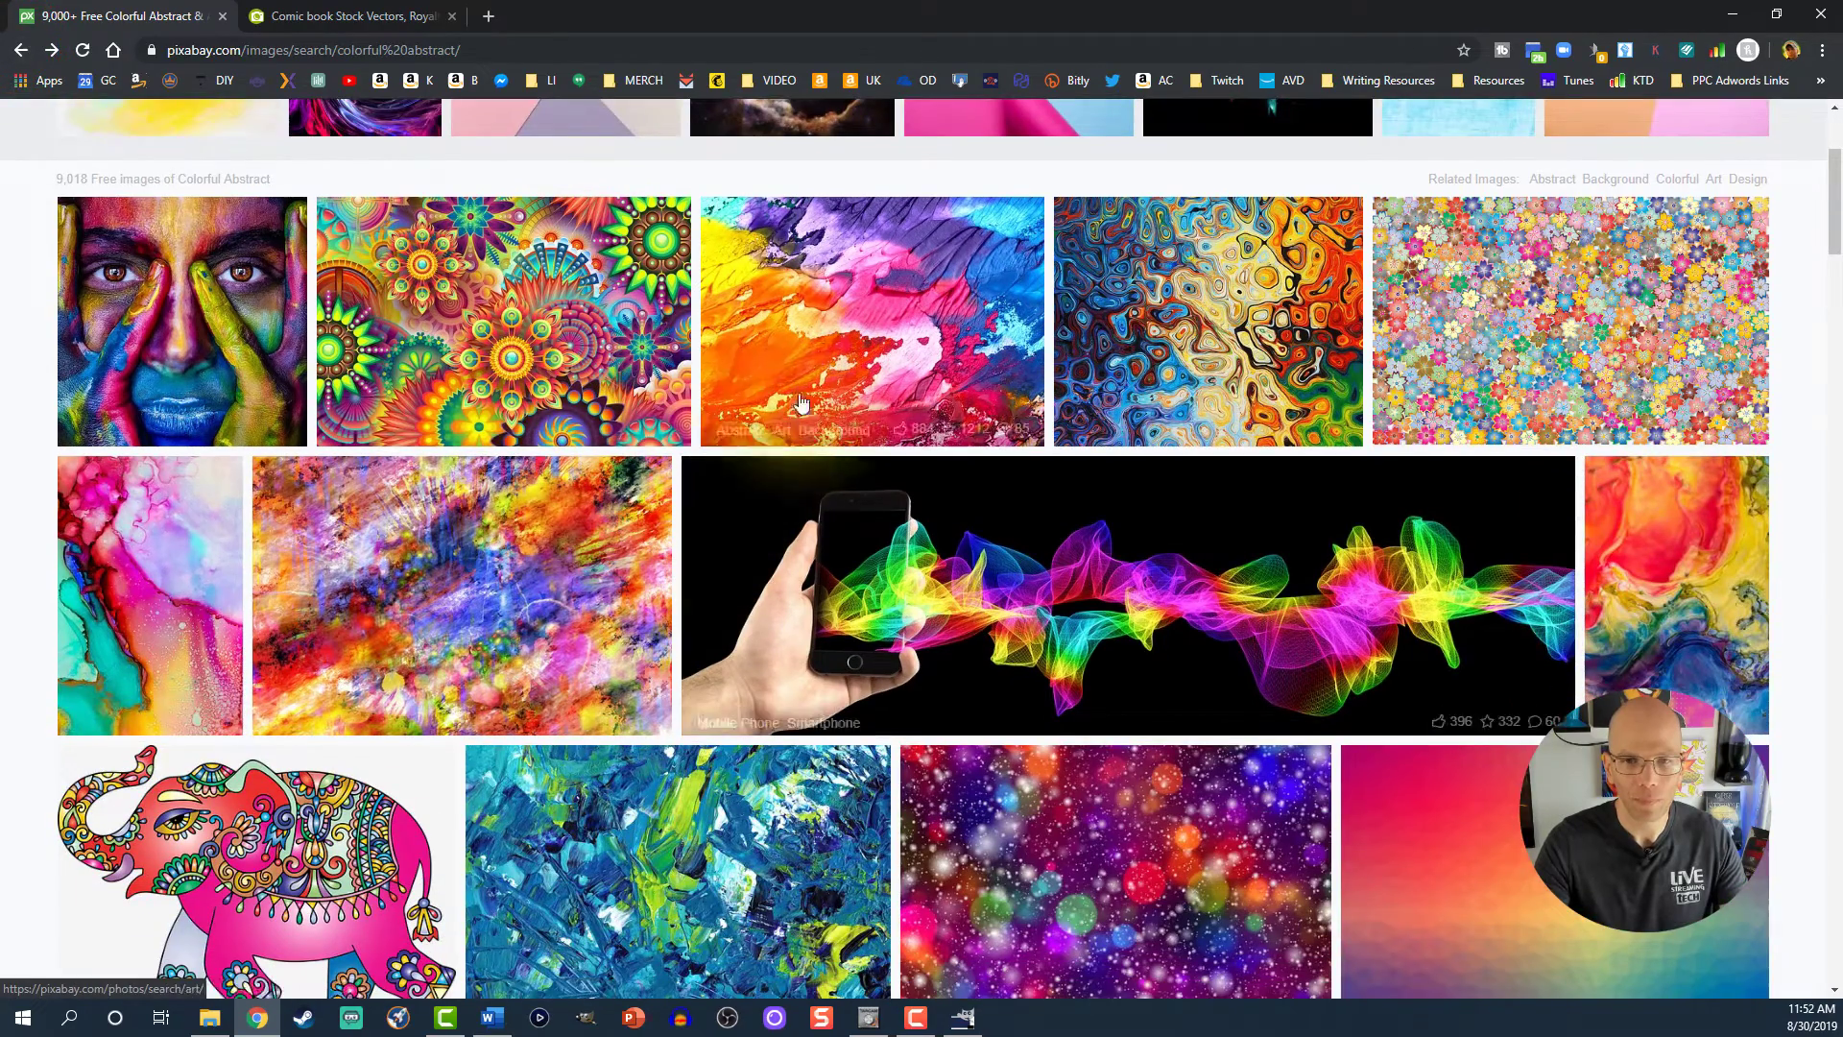
{"action": "scroll", "coordinate": [824, 326], "scroll_direction": "down", "scroll_amount": 6}
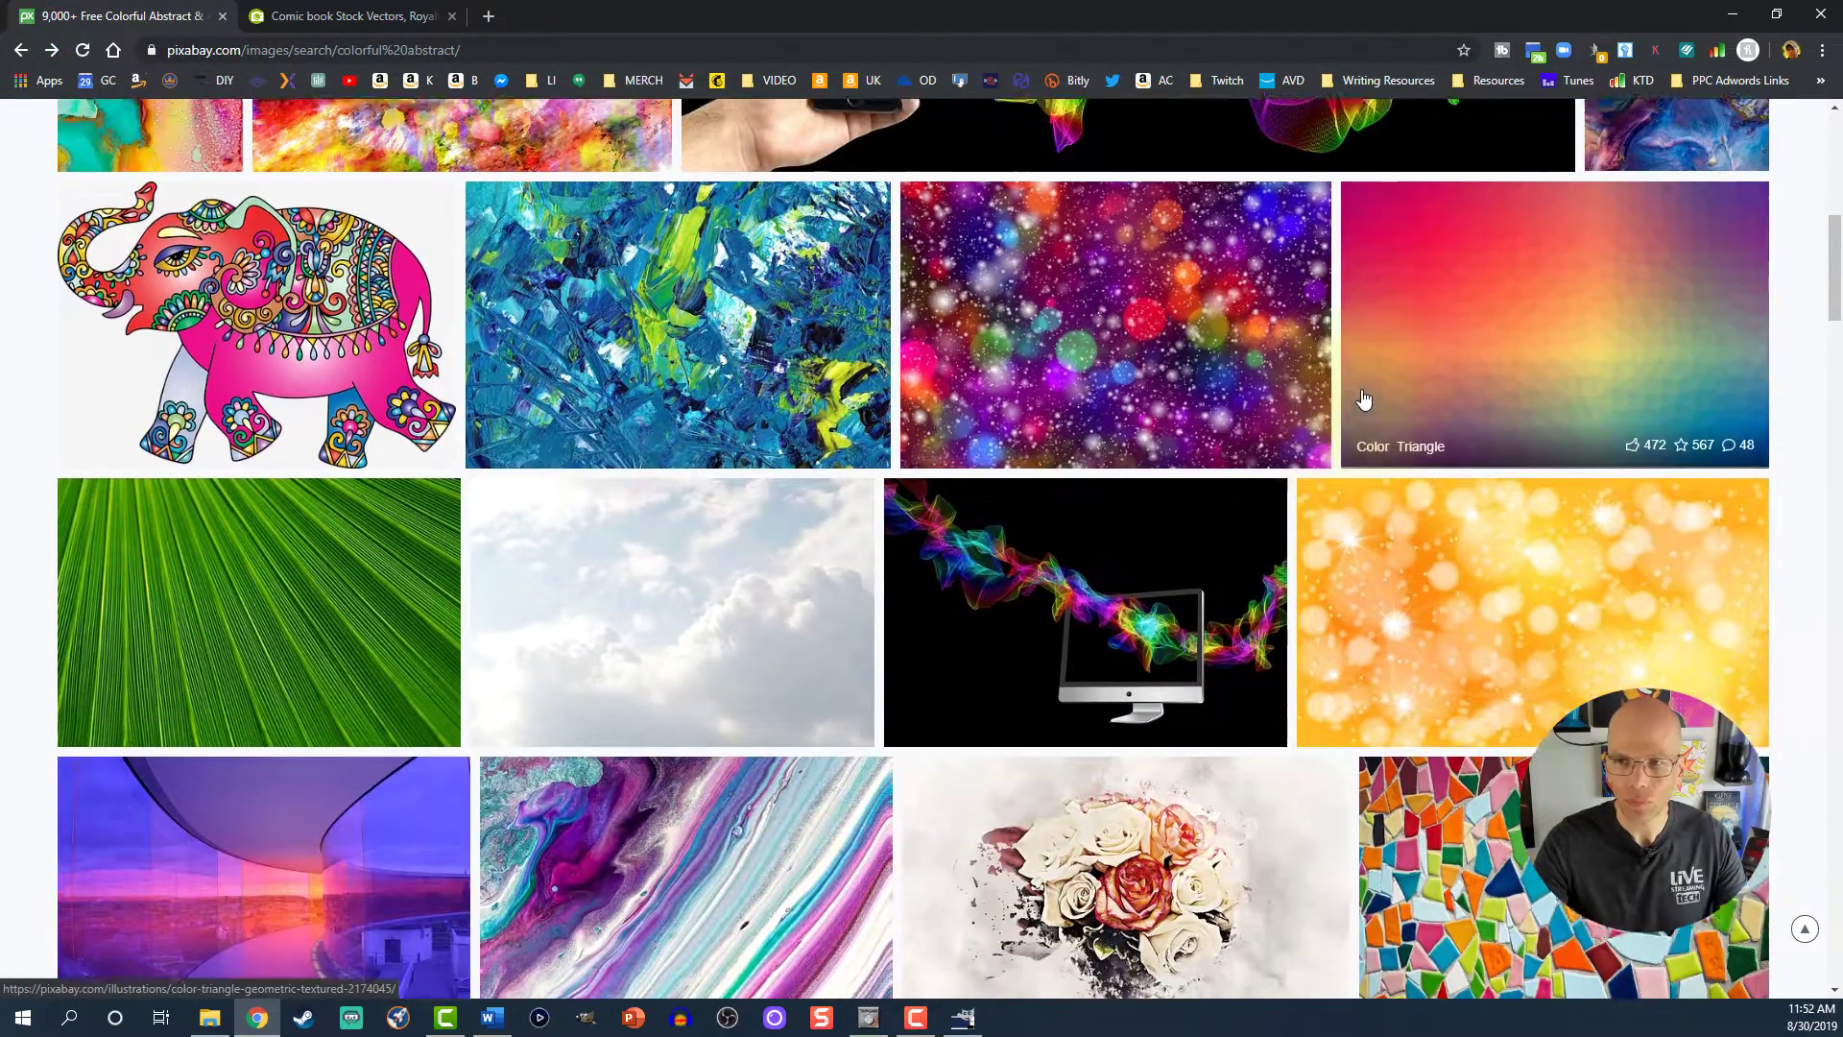
{"action": "scroll", "coordinate": [1544, 477], "scroll_direction": "up", "scroll_amount": 2}
{"action": "left_click", "coordinate": [1543, 477]}
{"action": "left_click", "coordinate": [1342, 517]}
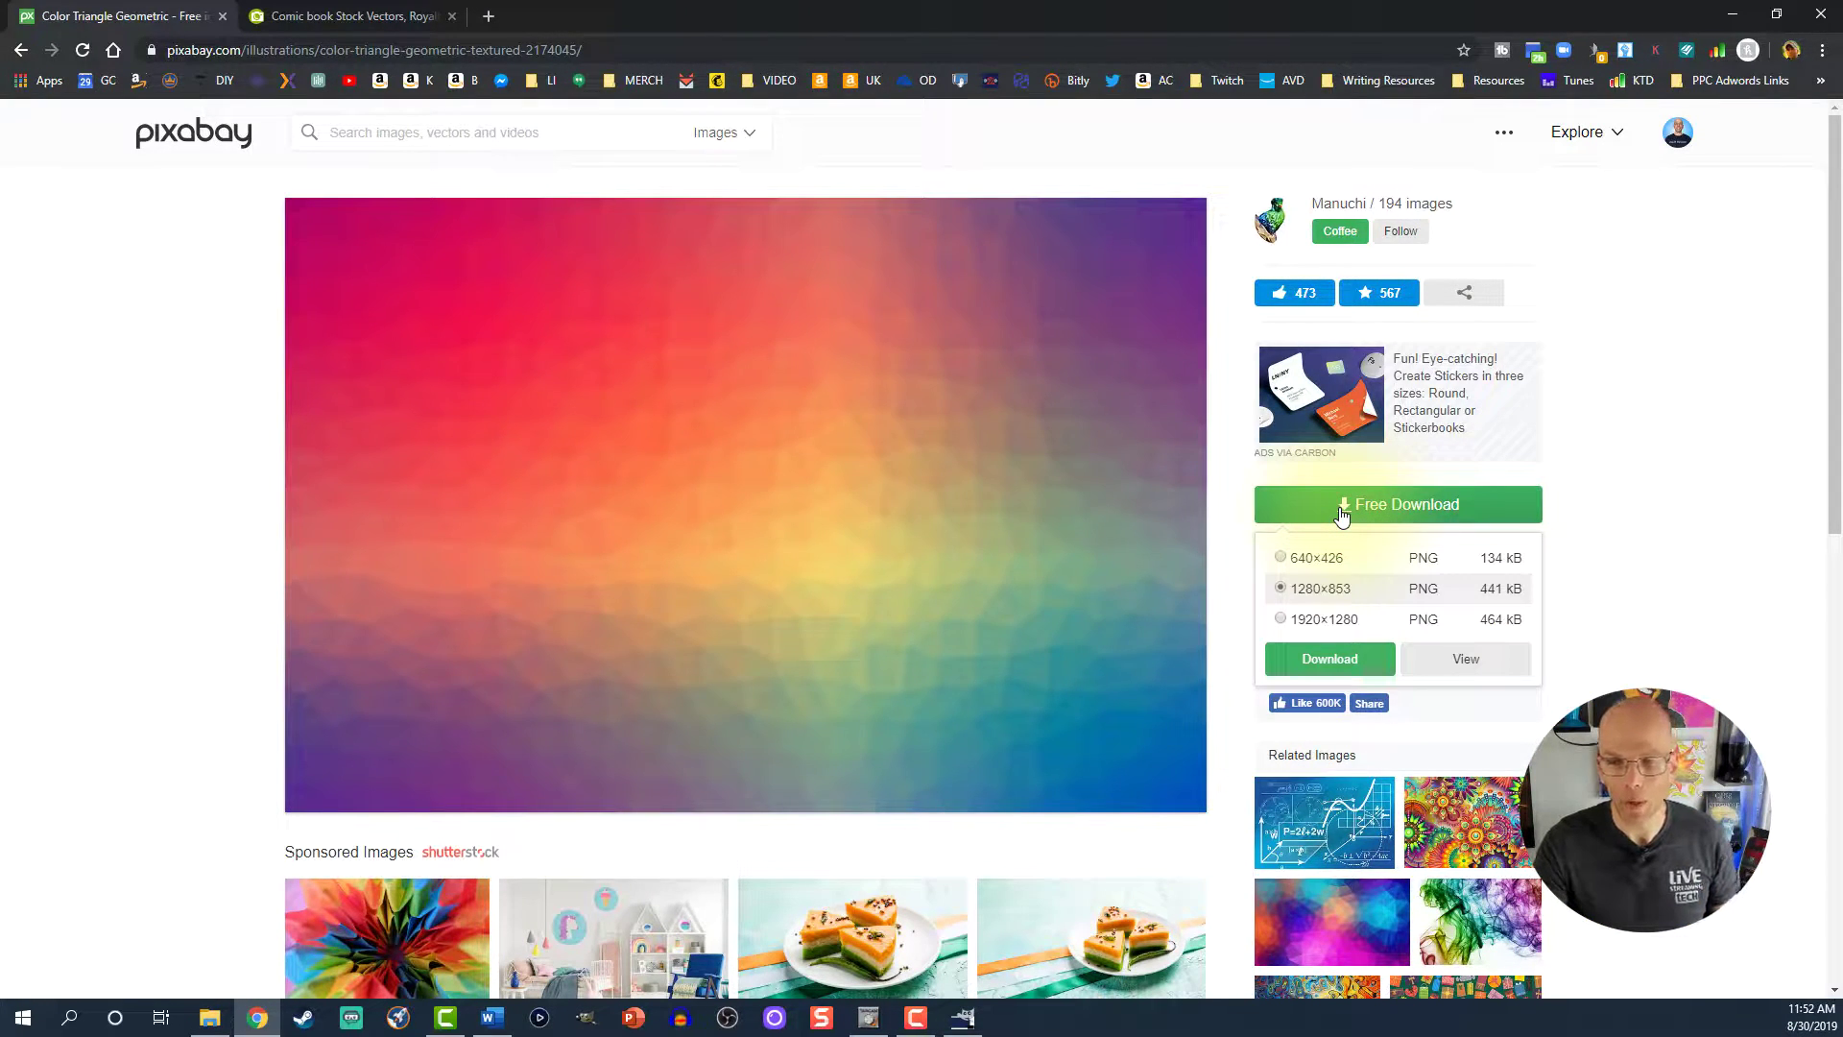
{"action": "left_click", "coordinate": [1300, 621]}
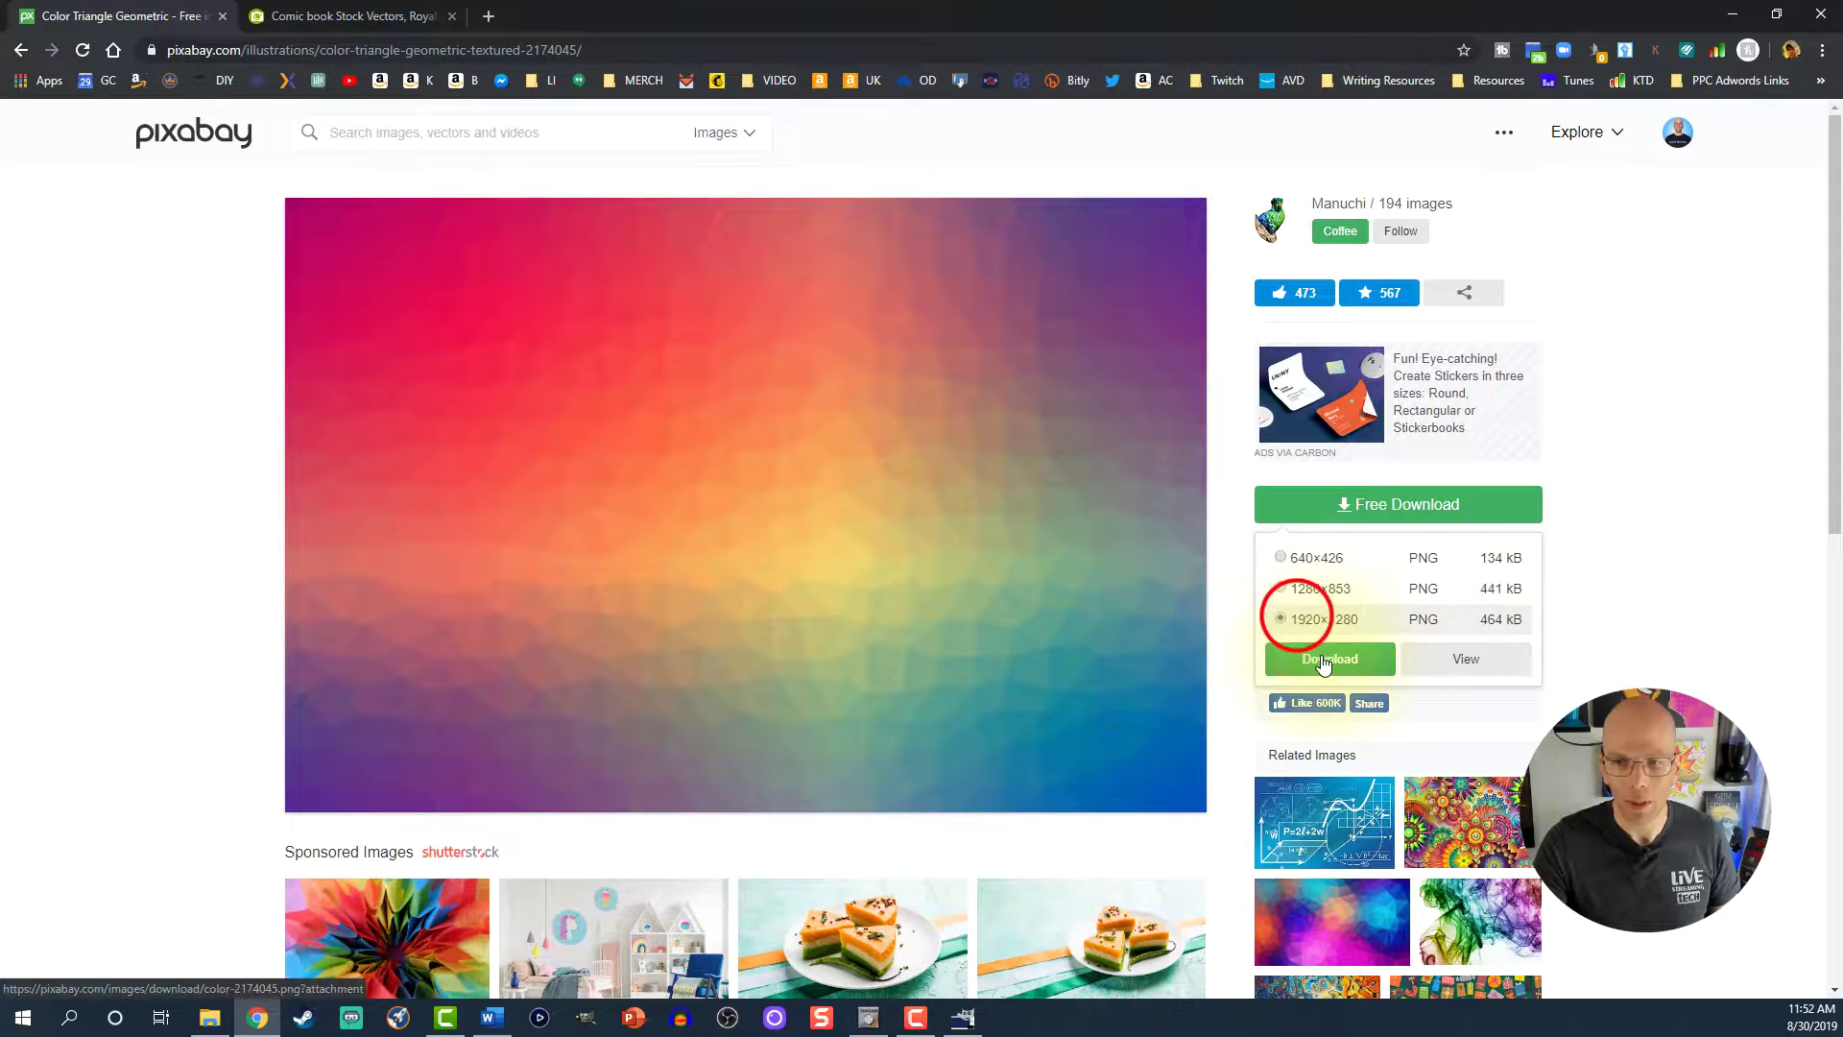
{"action": "left_click", "coordinate": [1322, 660]}
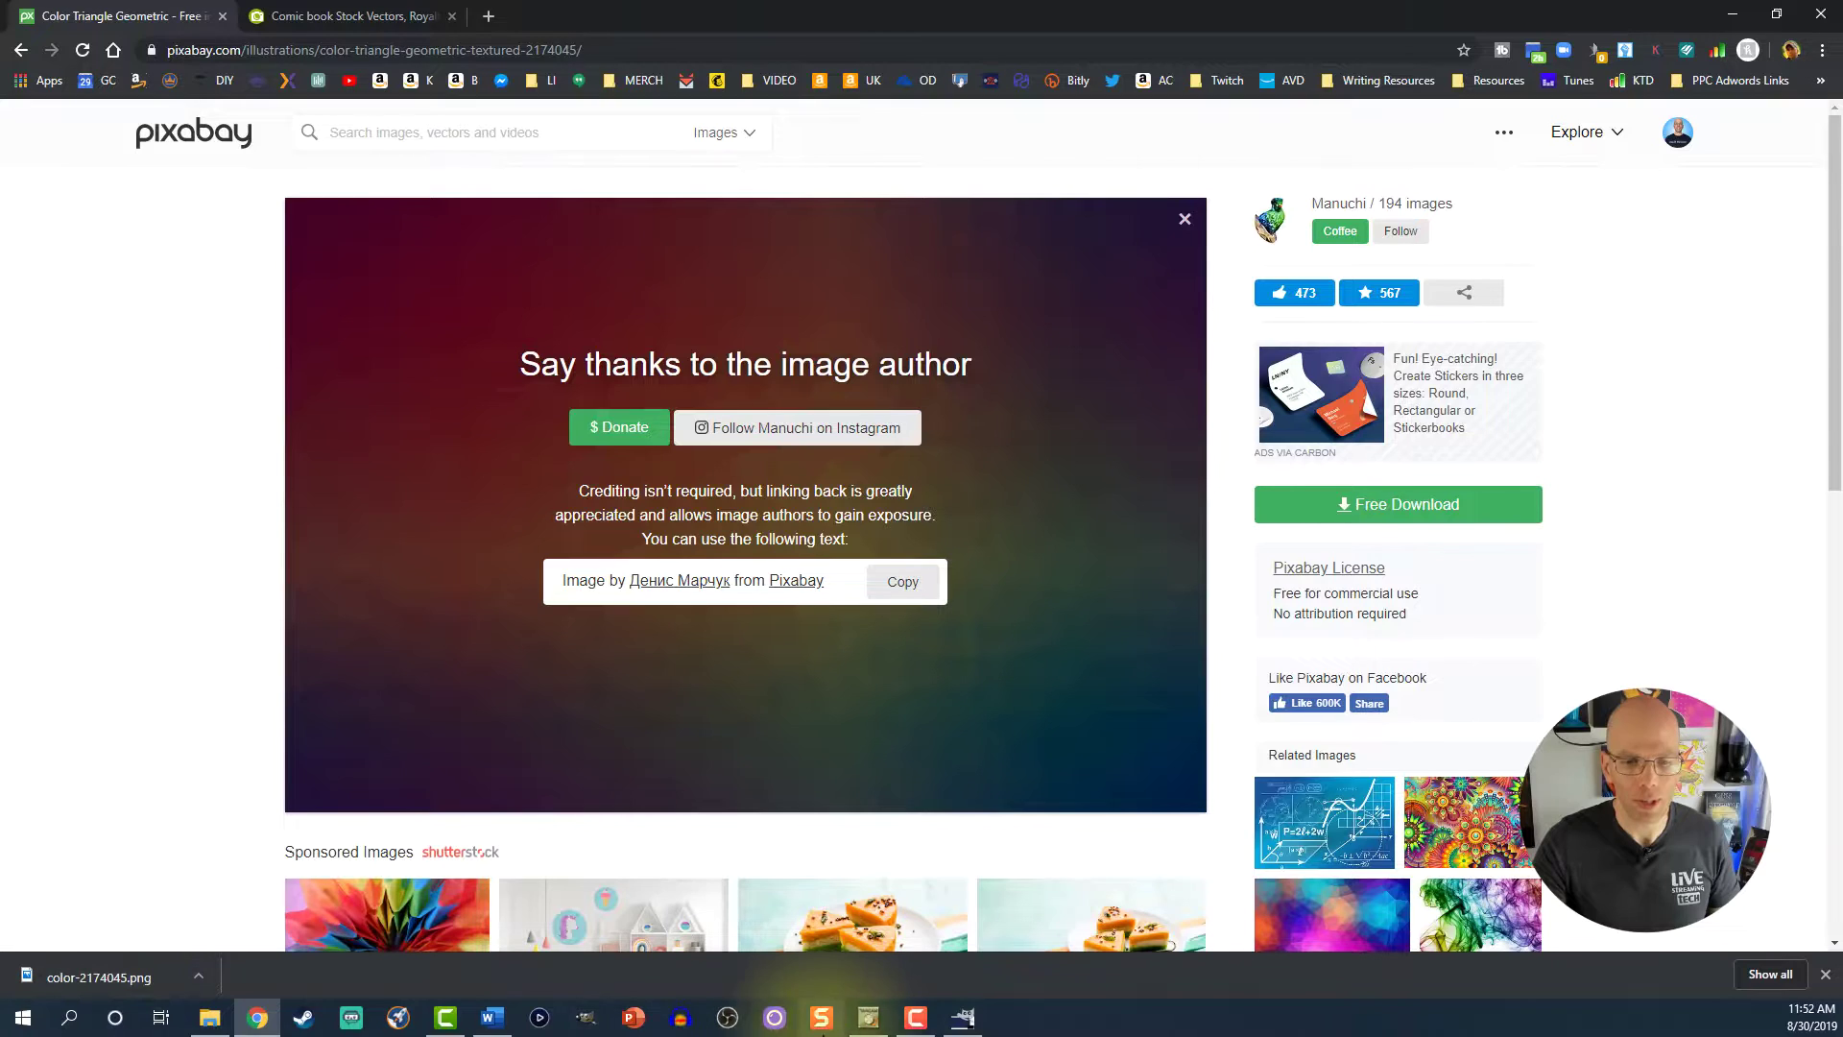
{"action": "left_click", "coordinate": [958, 1019]}
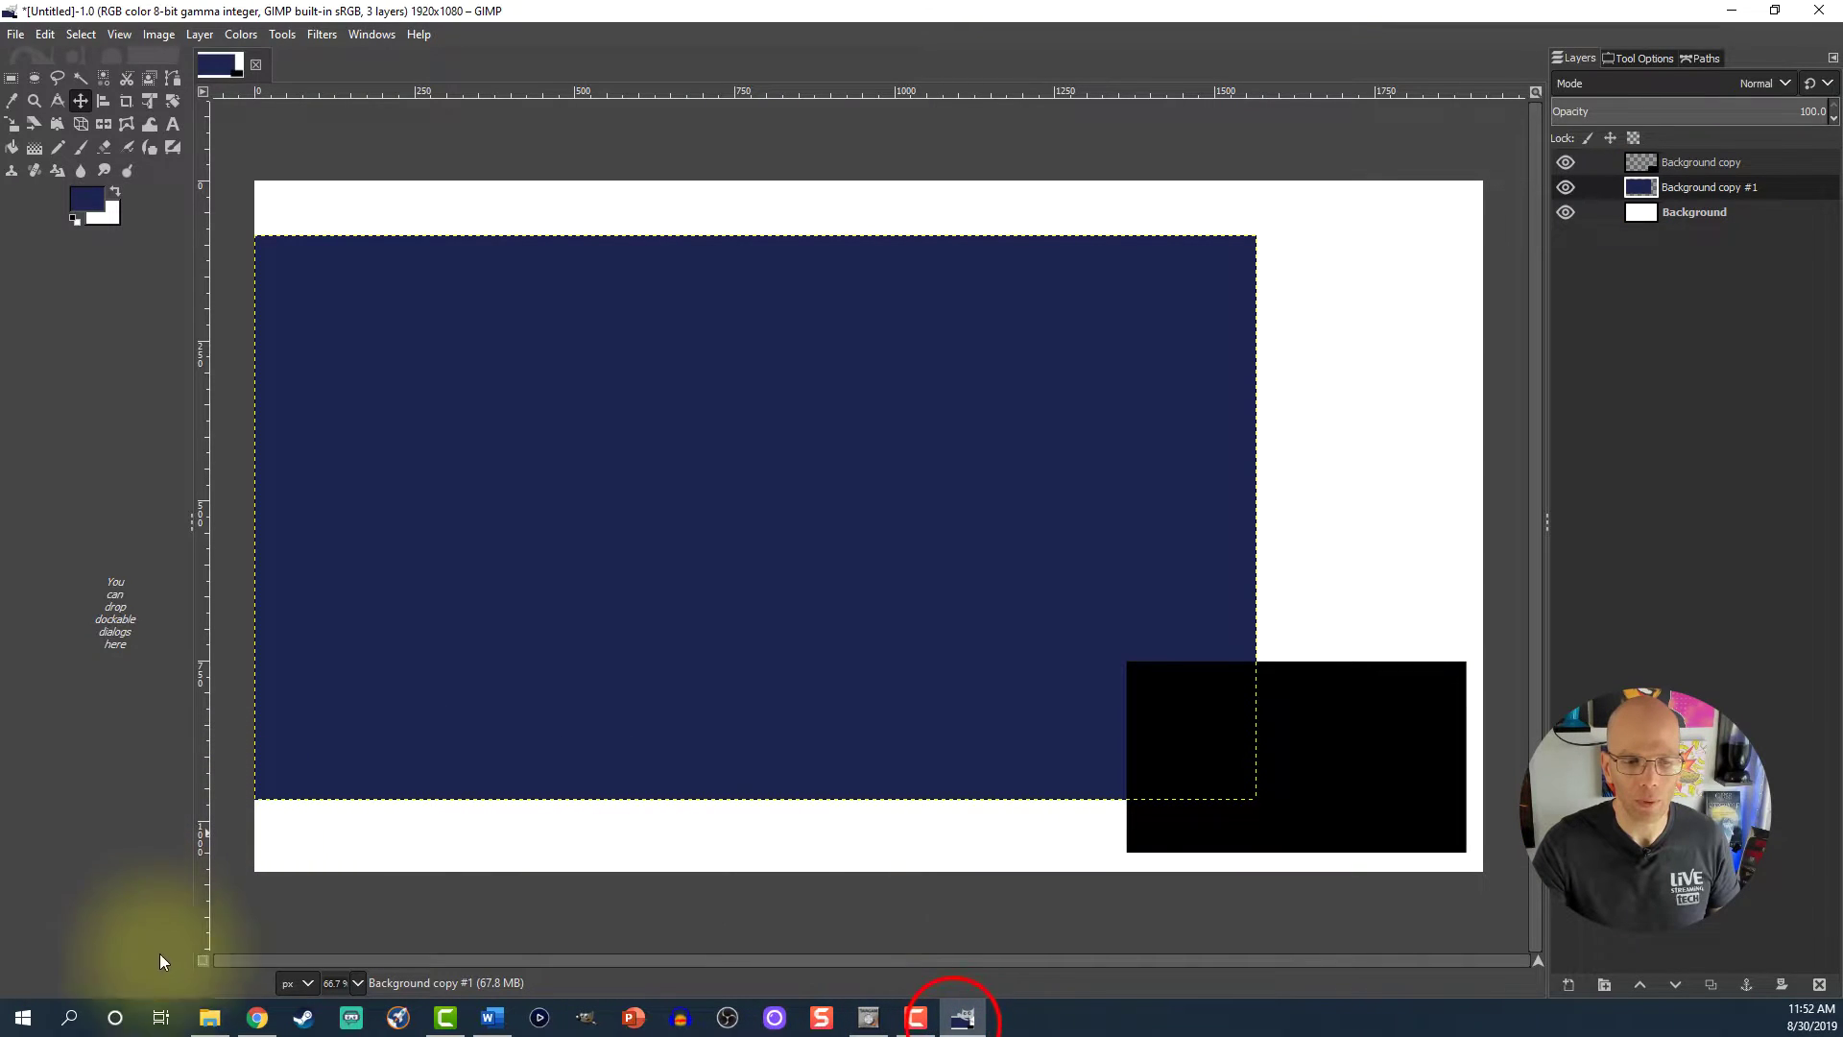
- Drop color-2174045.png onto the canvas as a layer and move it just above Background
{"action": "left_click", "coordinate": [219, 1022]}
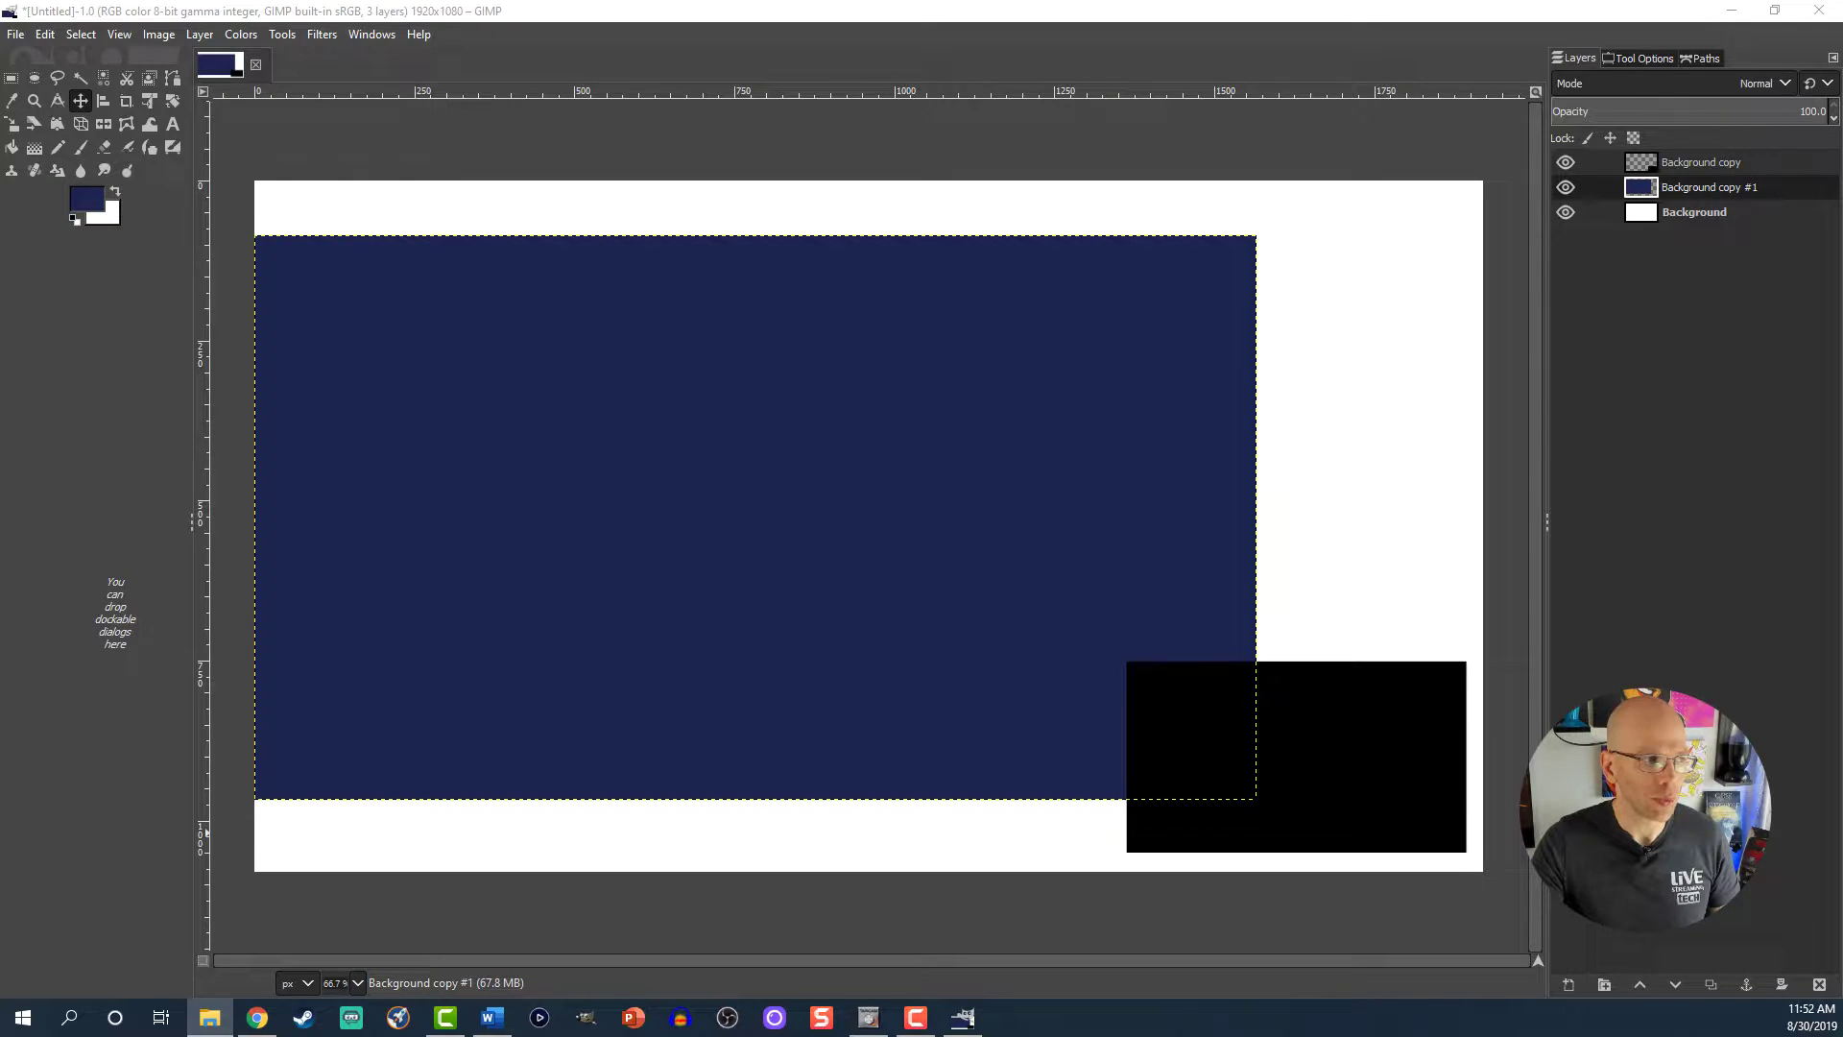
{"action": "left_click", "coordinate": [708, 165]}
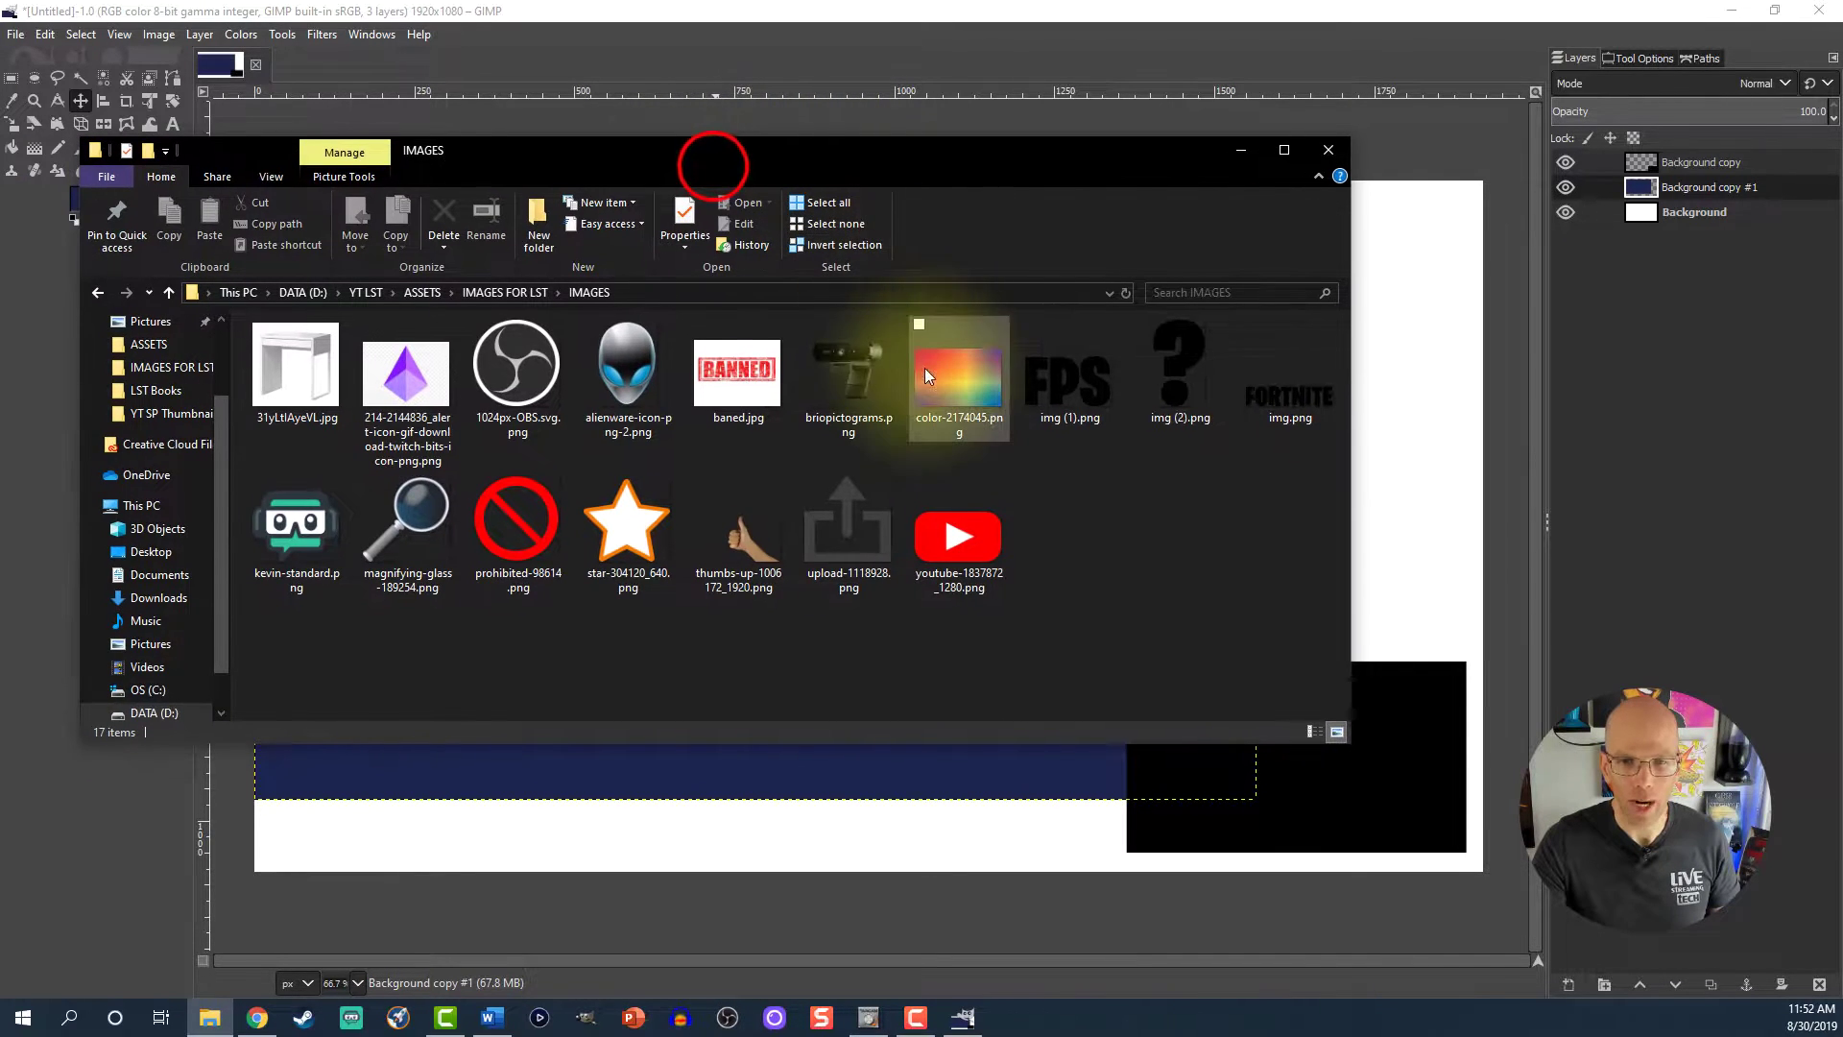
{"action": "left_click_drag", "start_coordinate": [940, 377], "coordinate": [797, 864]}
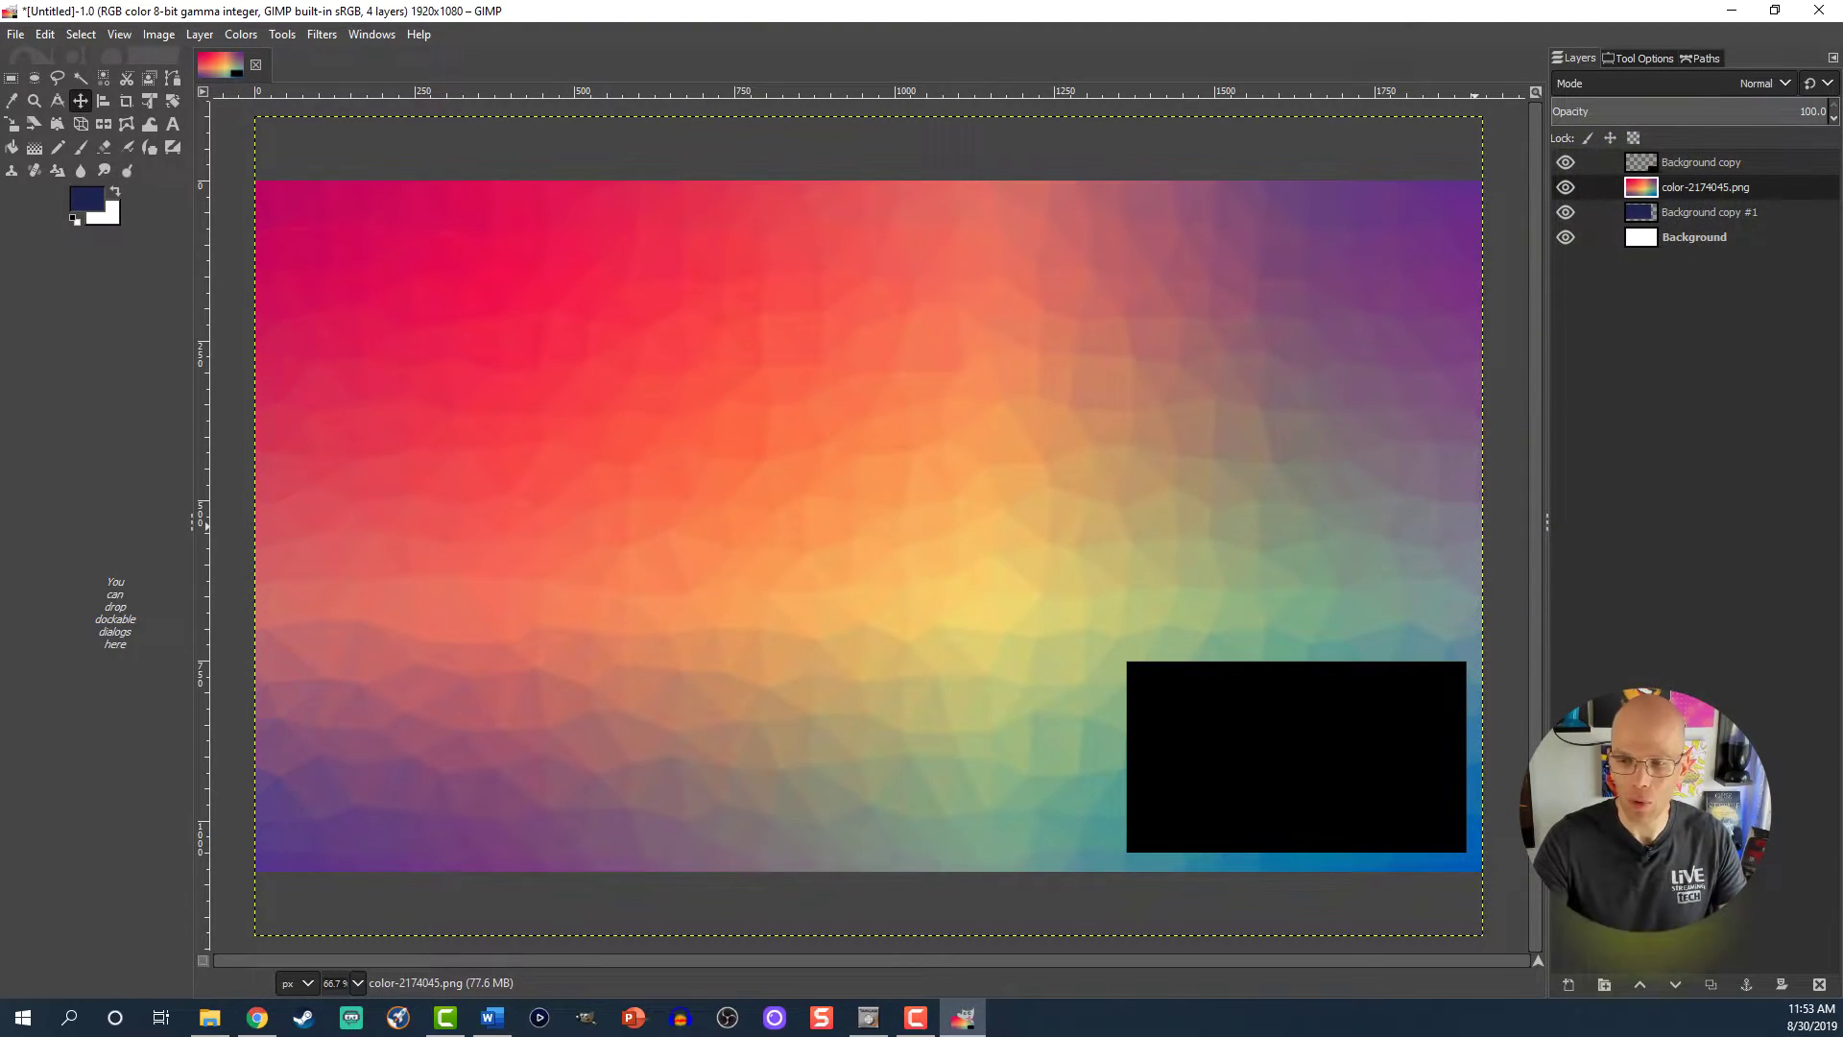
{"action": "left_click", "coordinate": [1667, 985]}
{"action": "left_click", "coordinate": [1667, 985]}
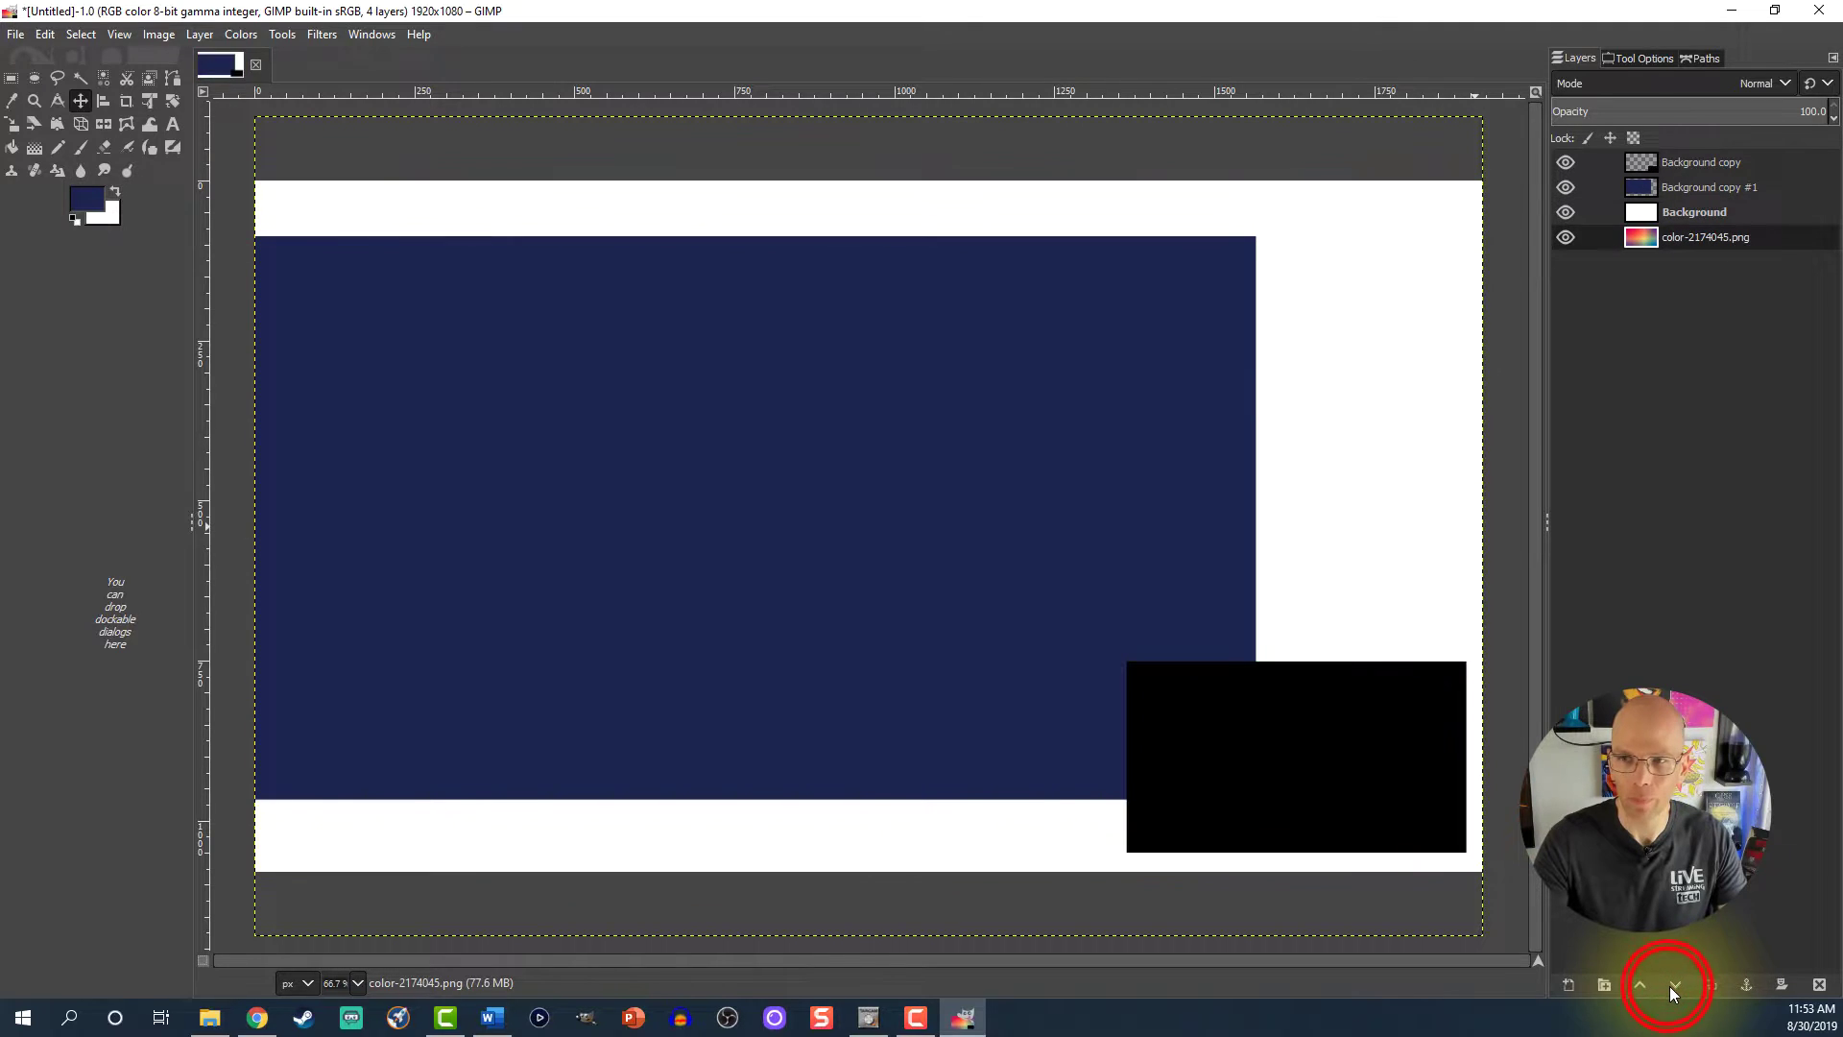
{"action": "left_click", "coordinate": [1638, 983]}
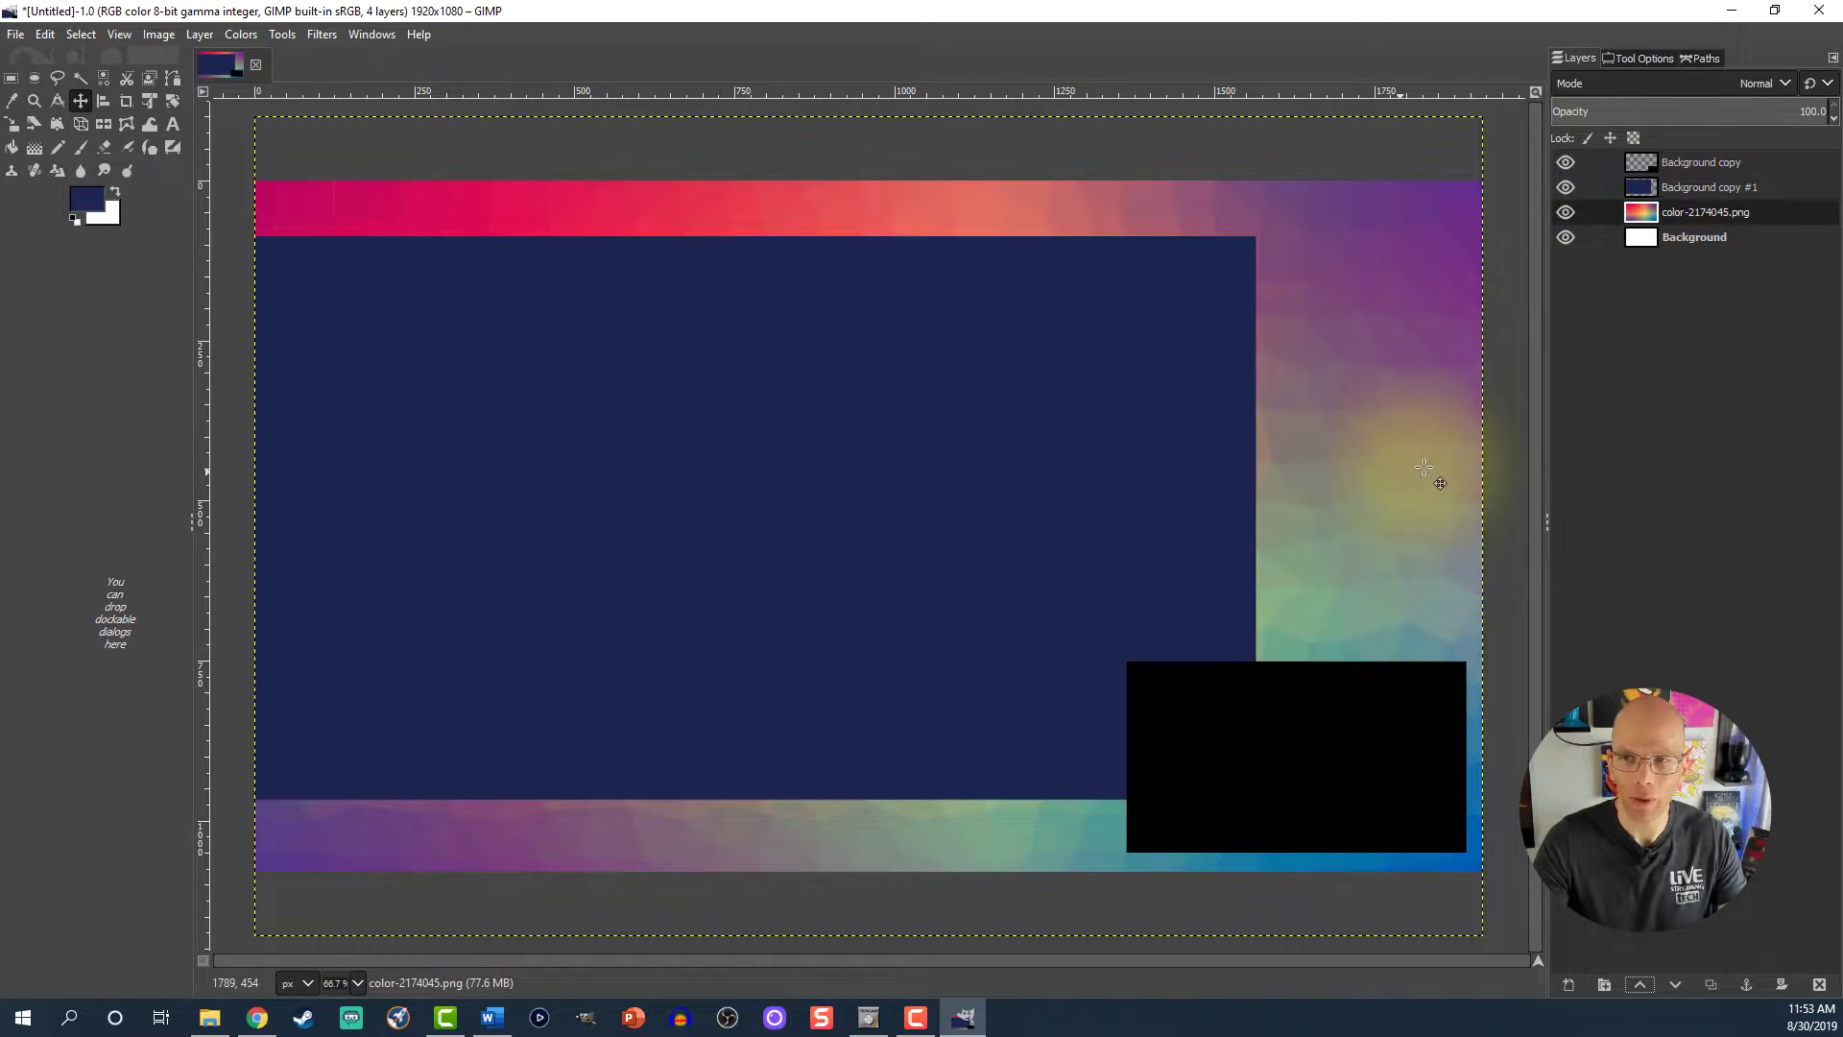
{"action": "left_click_drag", "start_coordinate": [1431, 478], "coordinate": [1336, 502]}
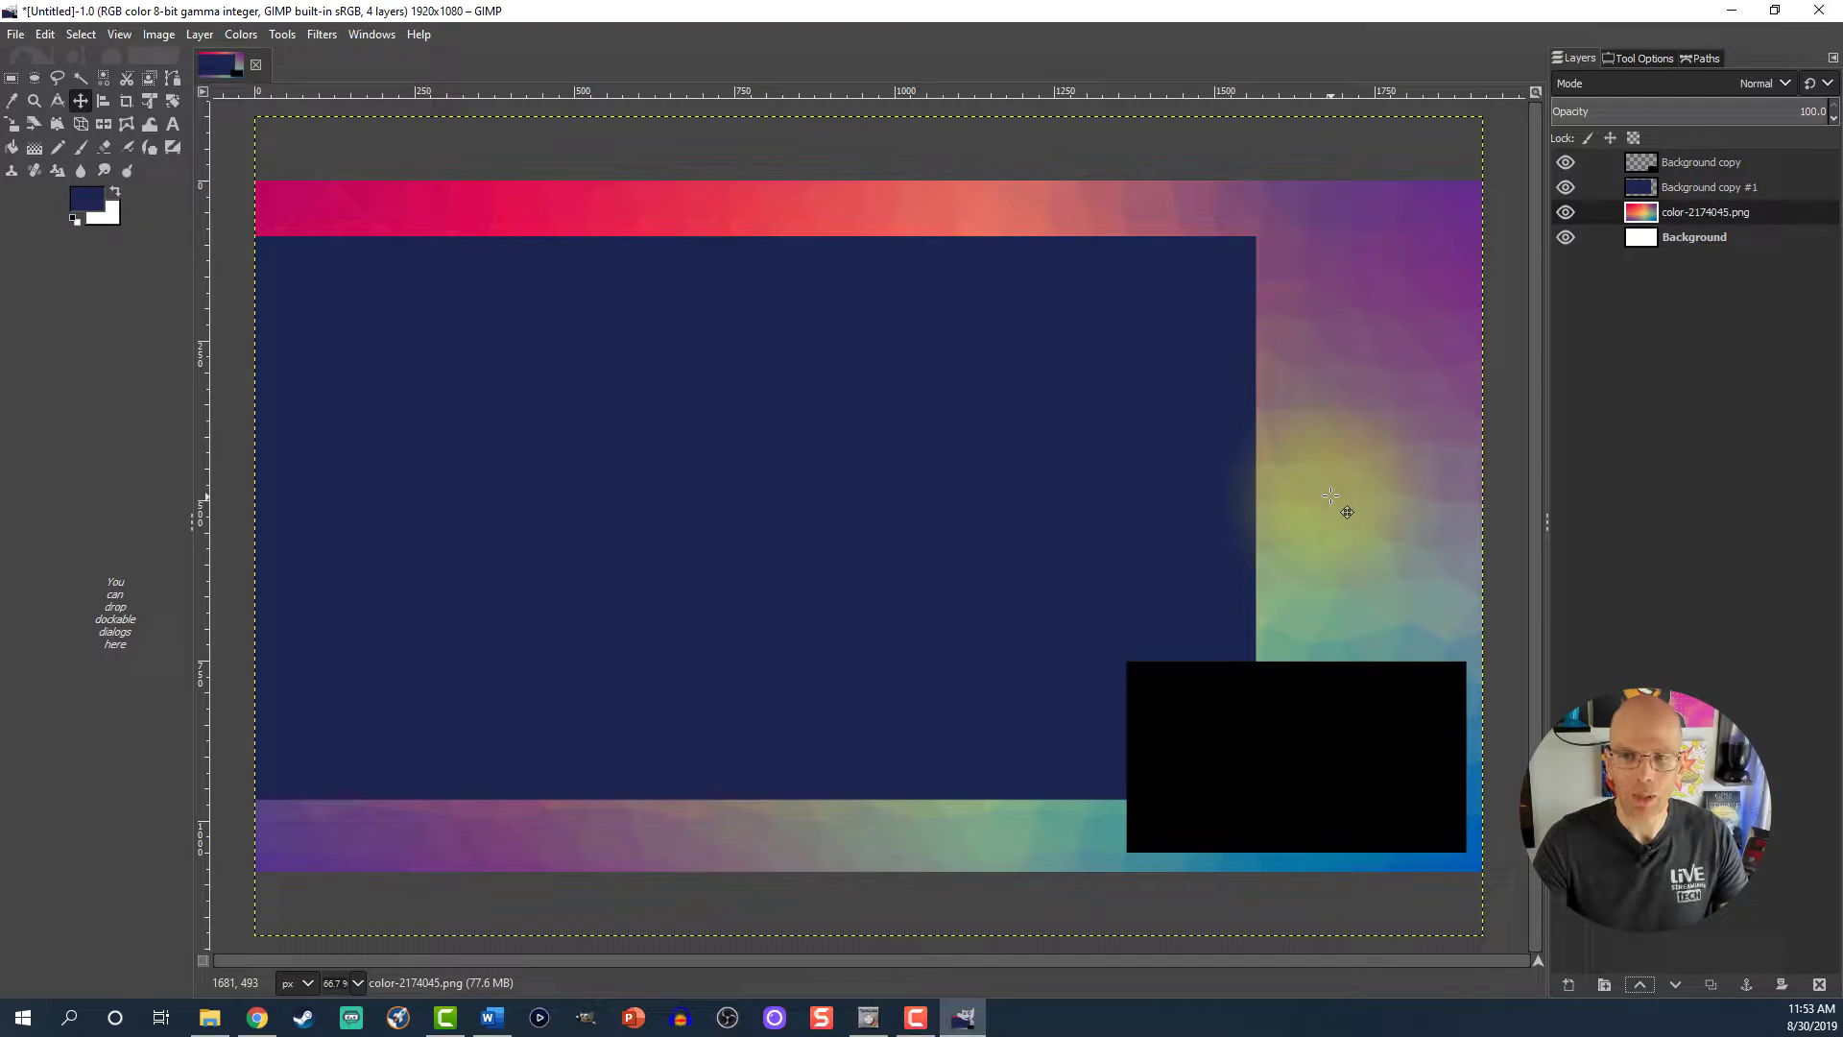
{"action": "left_click_drag", "start_coordinate": [1331, 495], "coordinate": [1048, 277]}
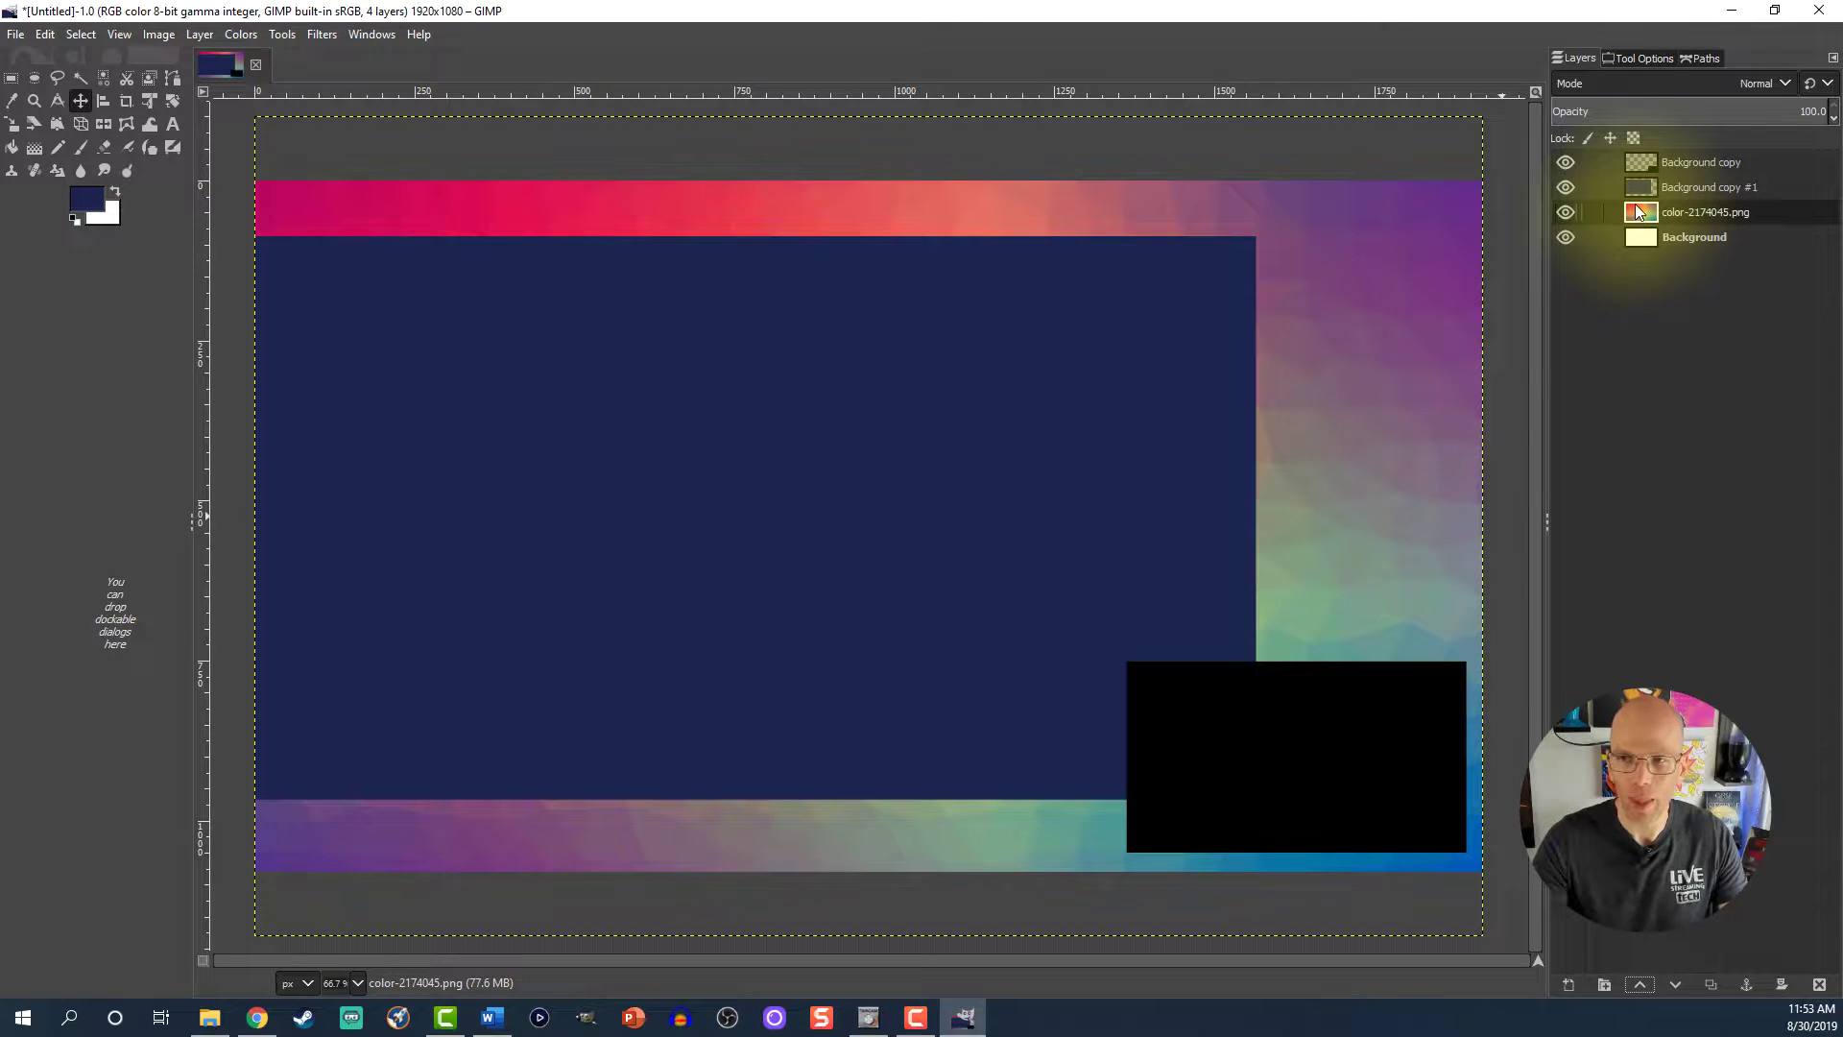
- Cut the navy rectangle's shape out of the gradient layer, then hide the navy and white layers
{"action": "left_click", "coordinate": [1632, 185]}
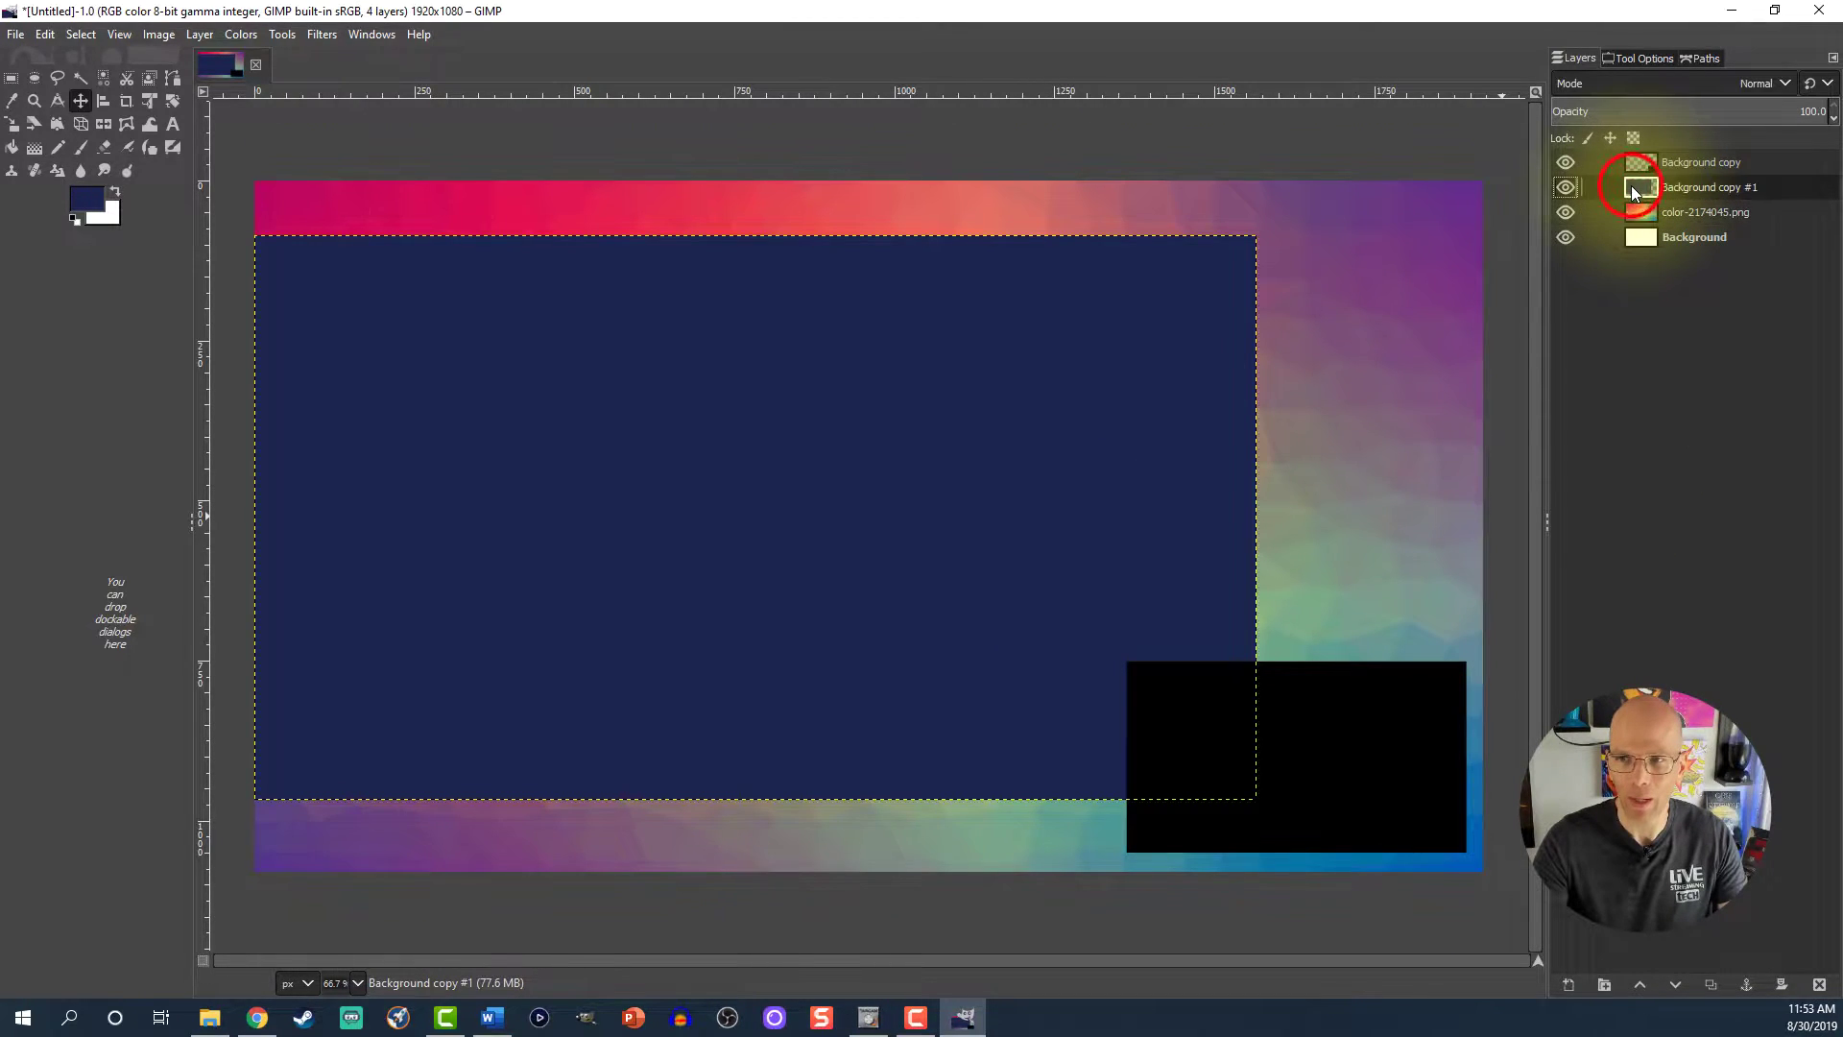
{"action": "left_click", "coordinate": [1639, 208]}
{"action": "left_click", "coordinate": [1643, 188]}
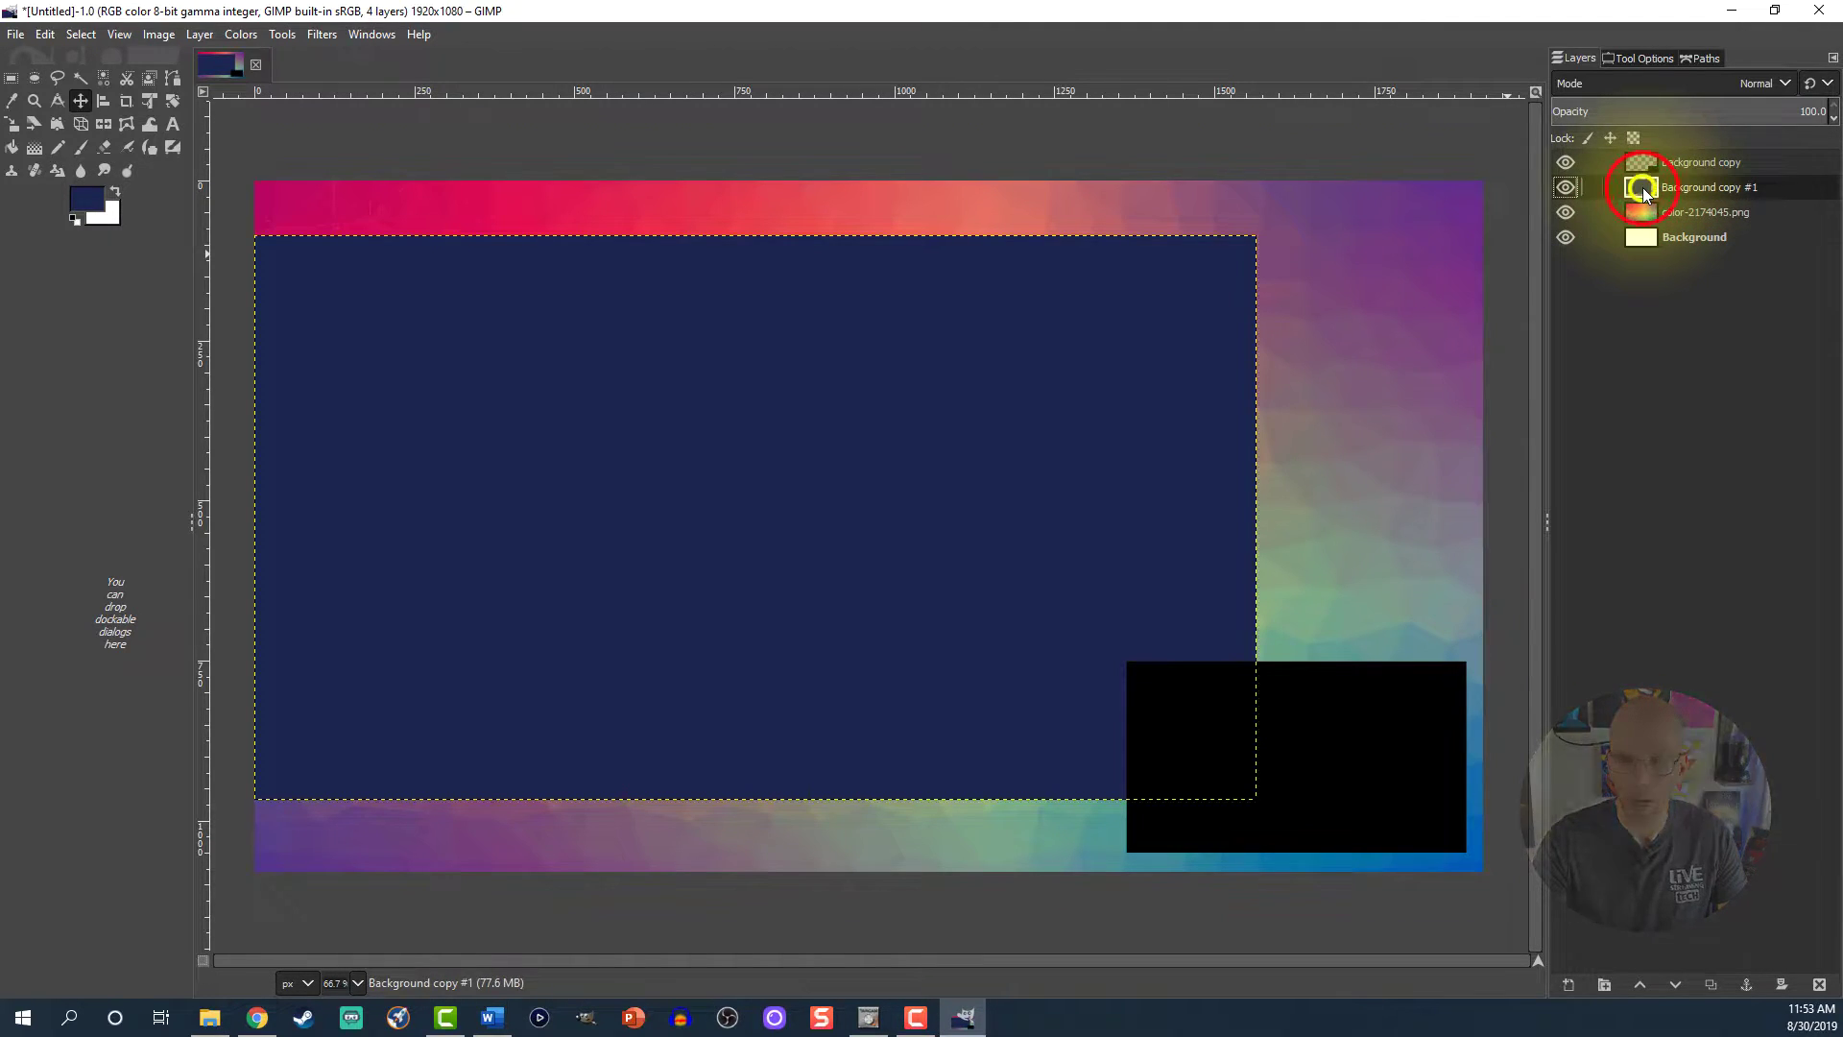
{"action": "right_click", "coordinate": [1643, 187]}
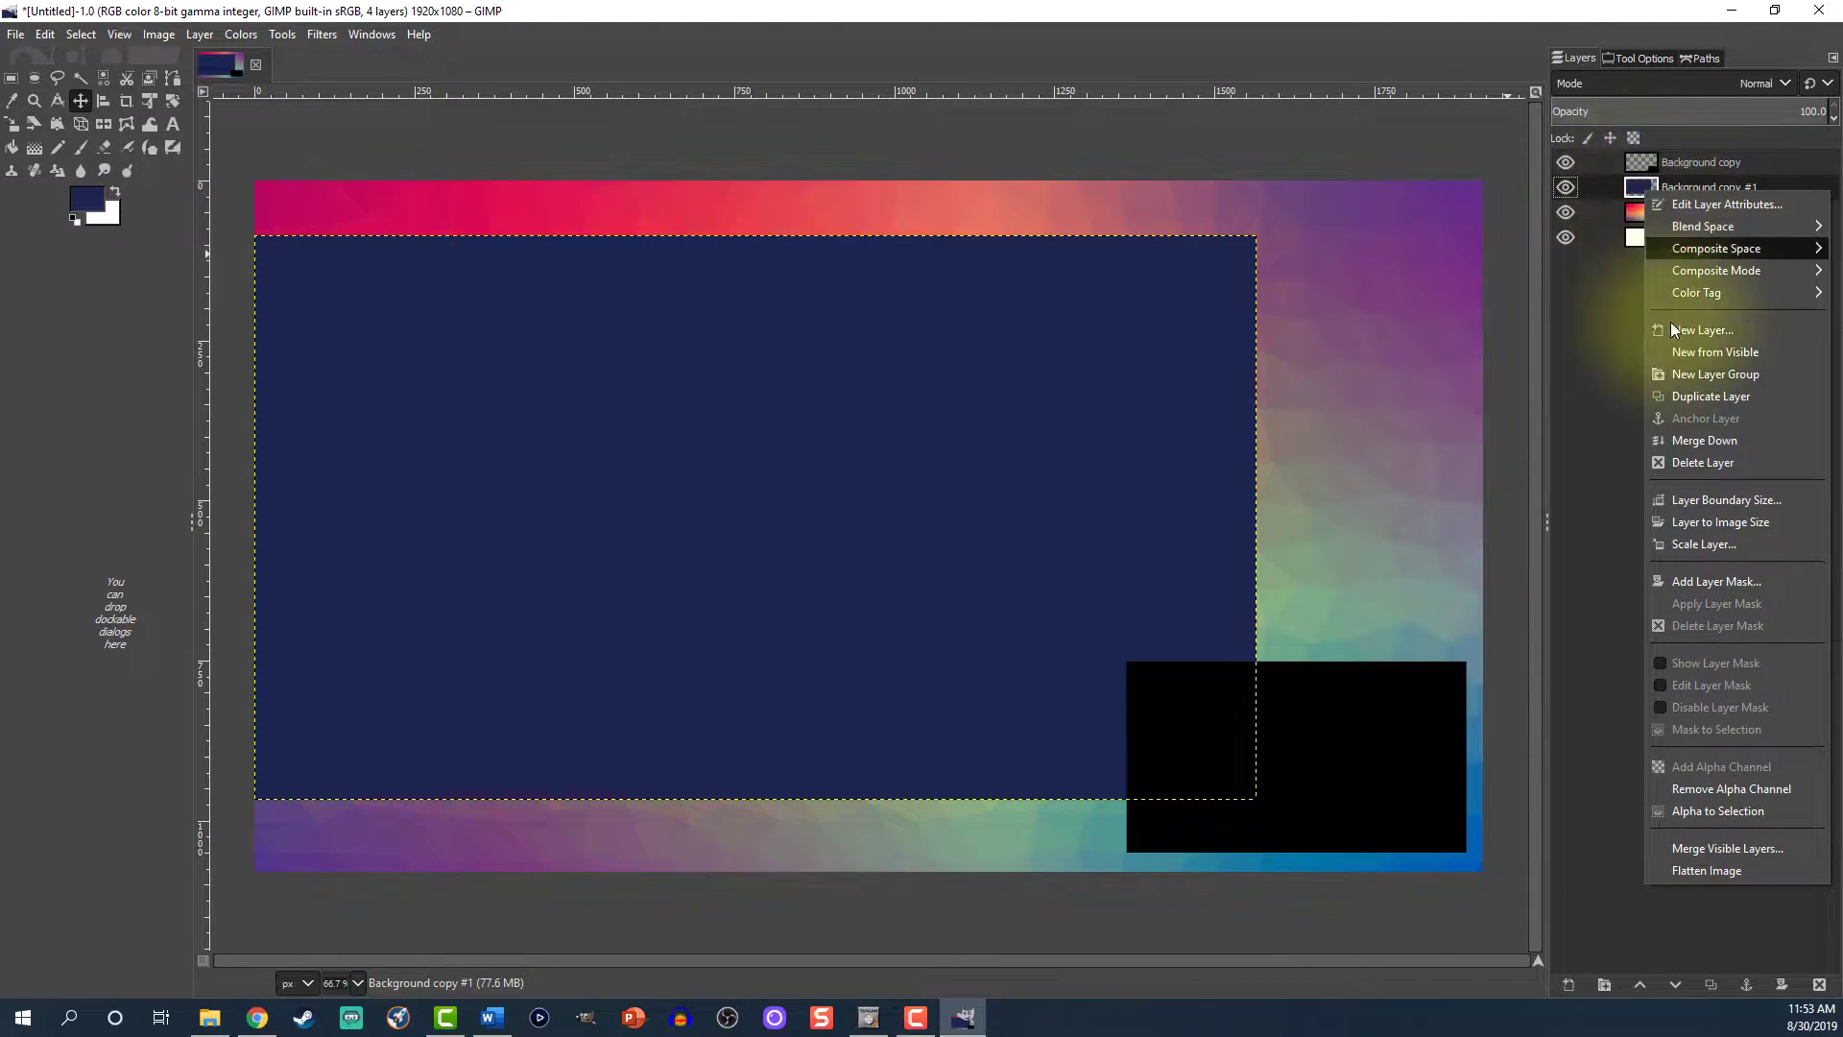
{"action": "left_click", "coordinate": [1697, 808]}
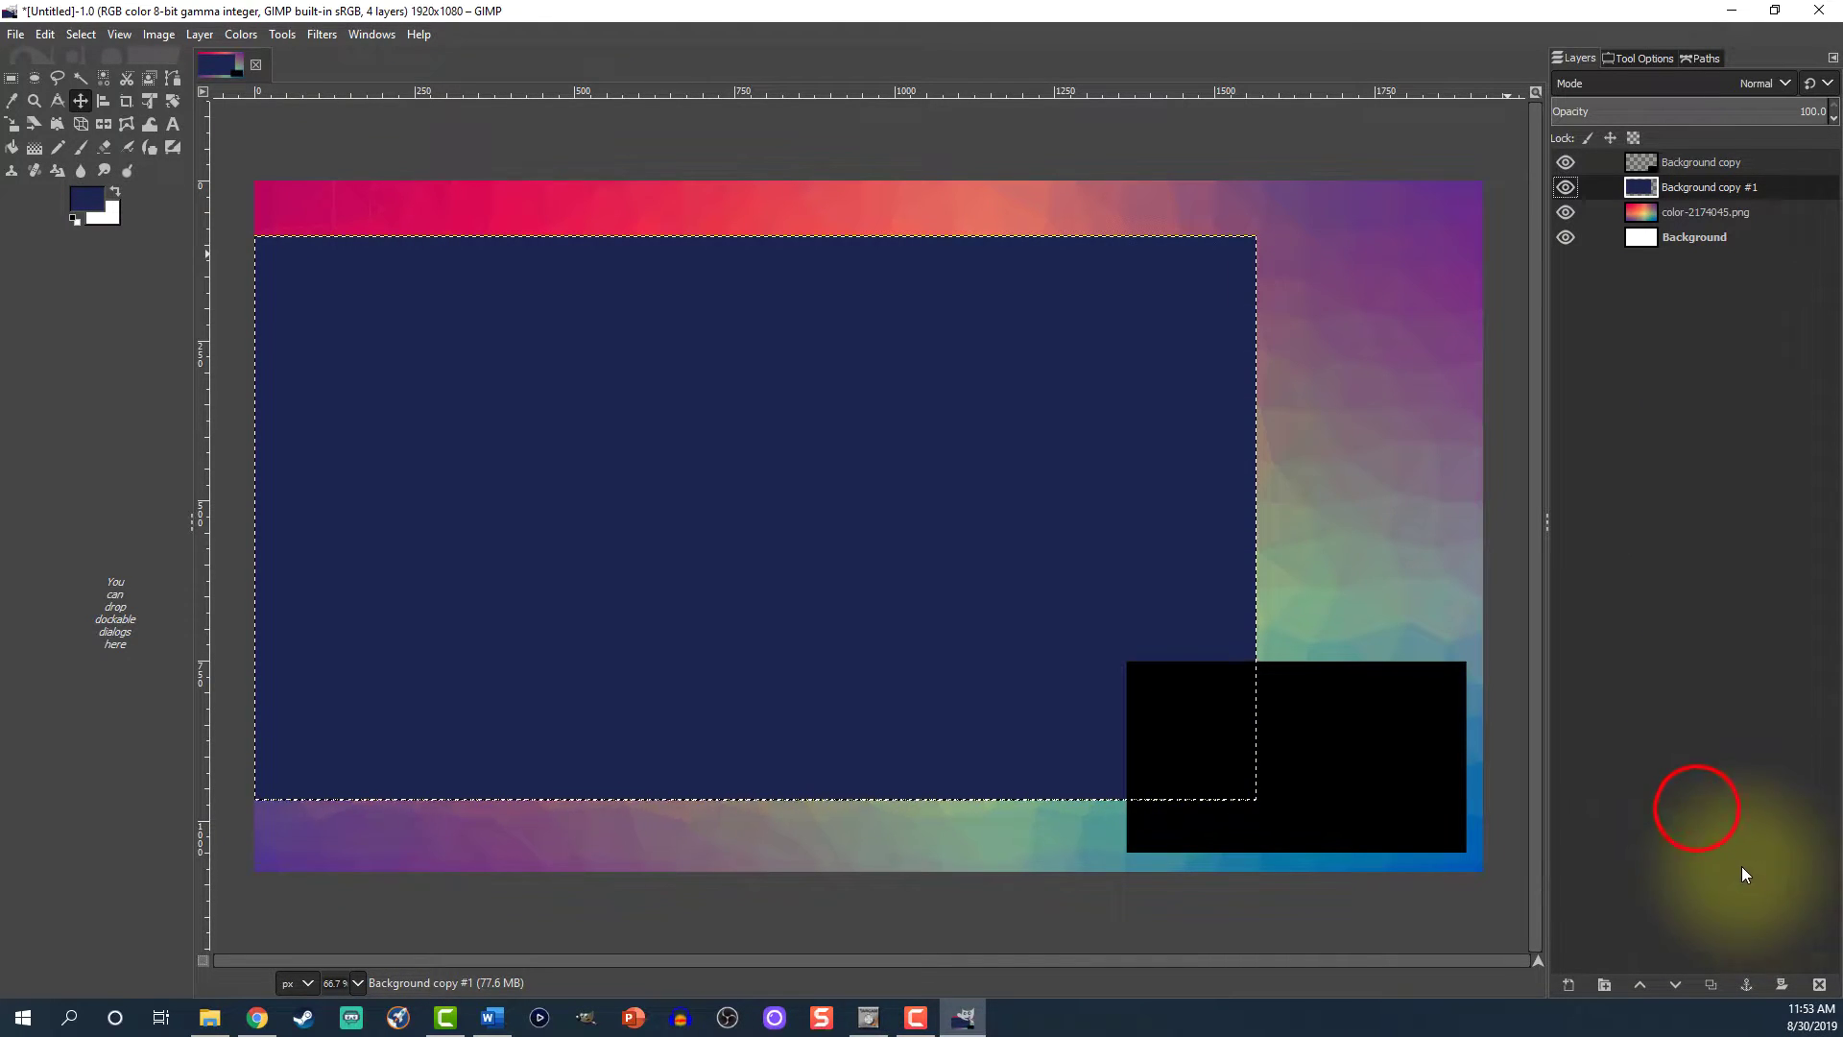
{"action": "left_click", "coordinate": [1641, 211]}
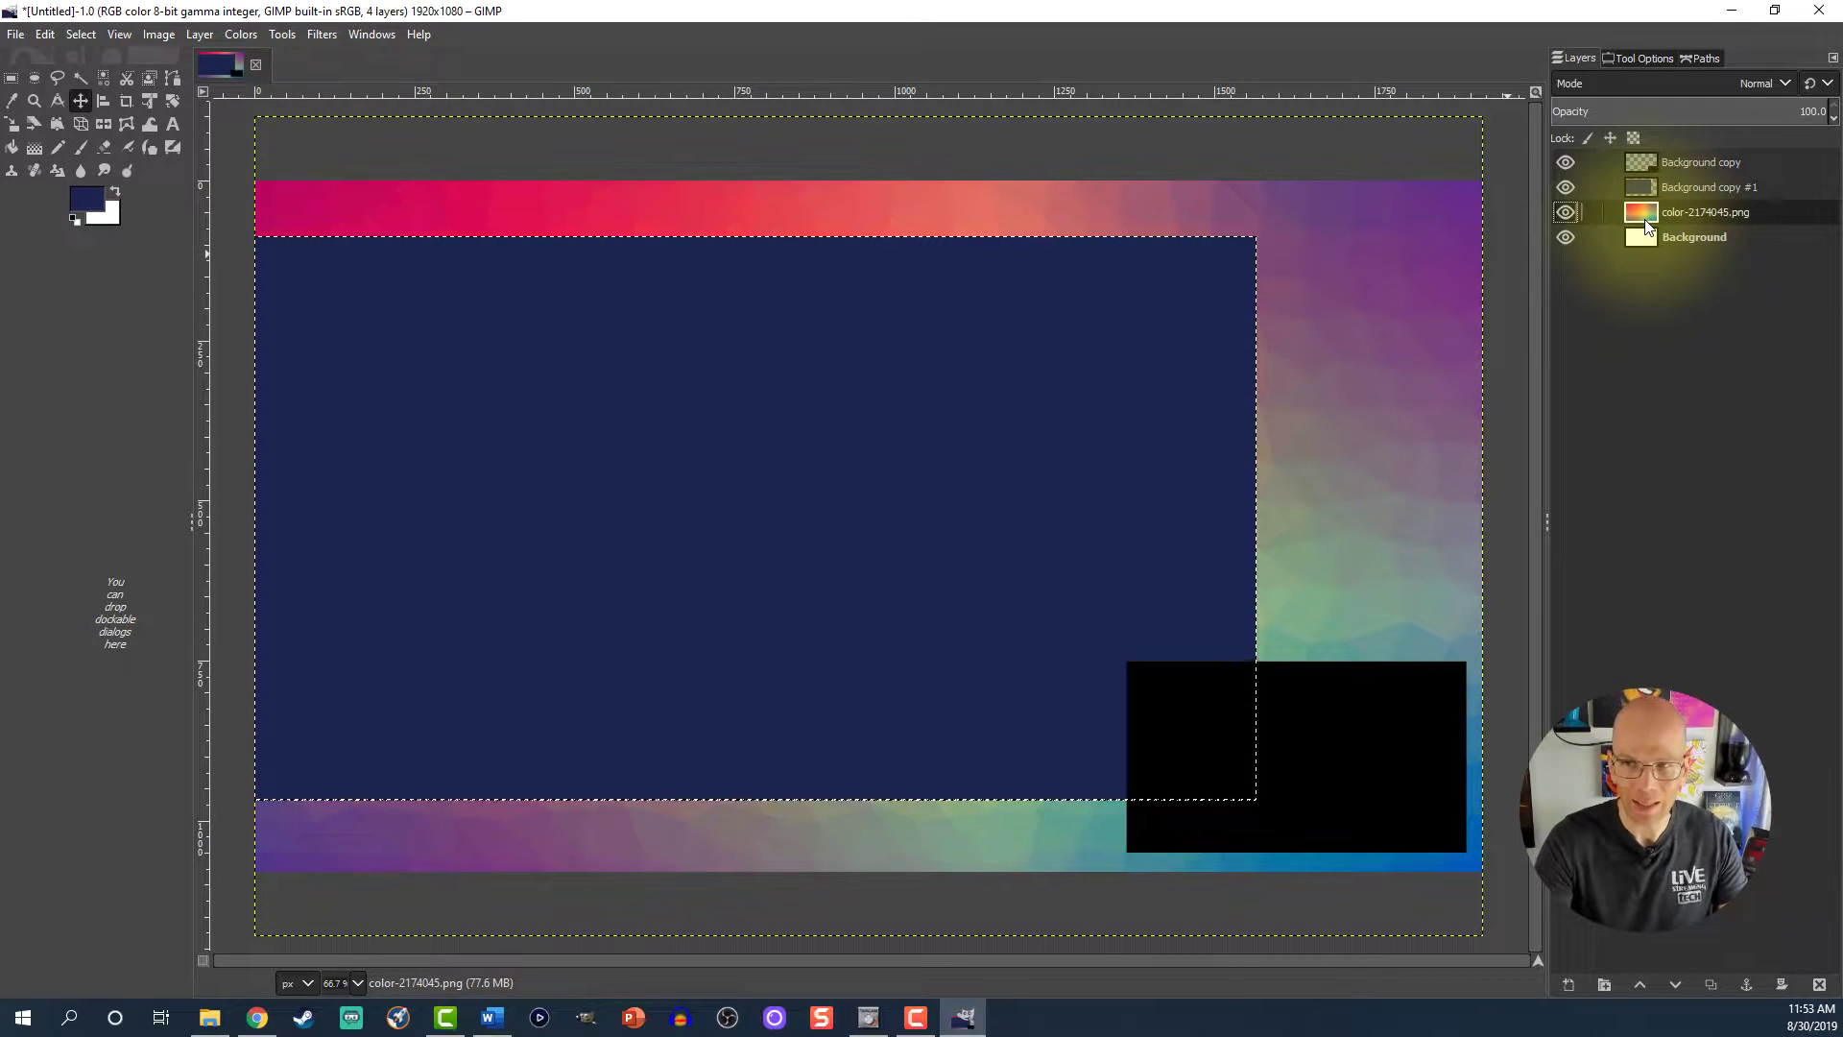
{"action": "key", "text": "Delete"}
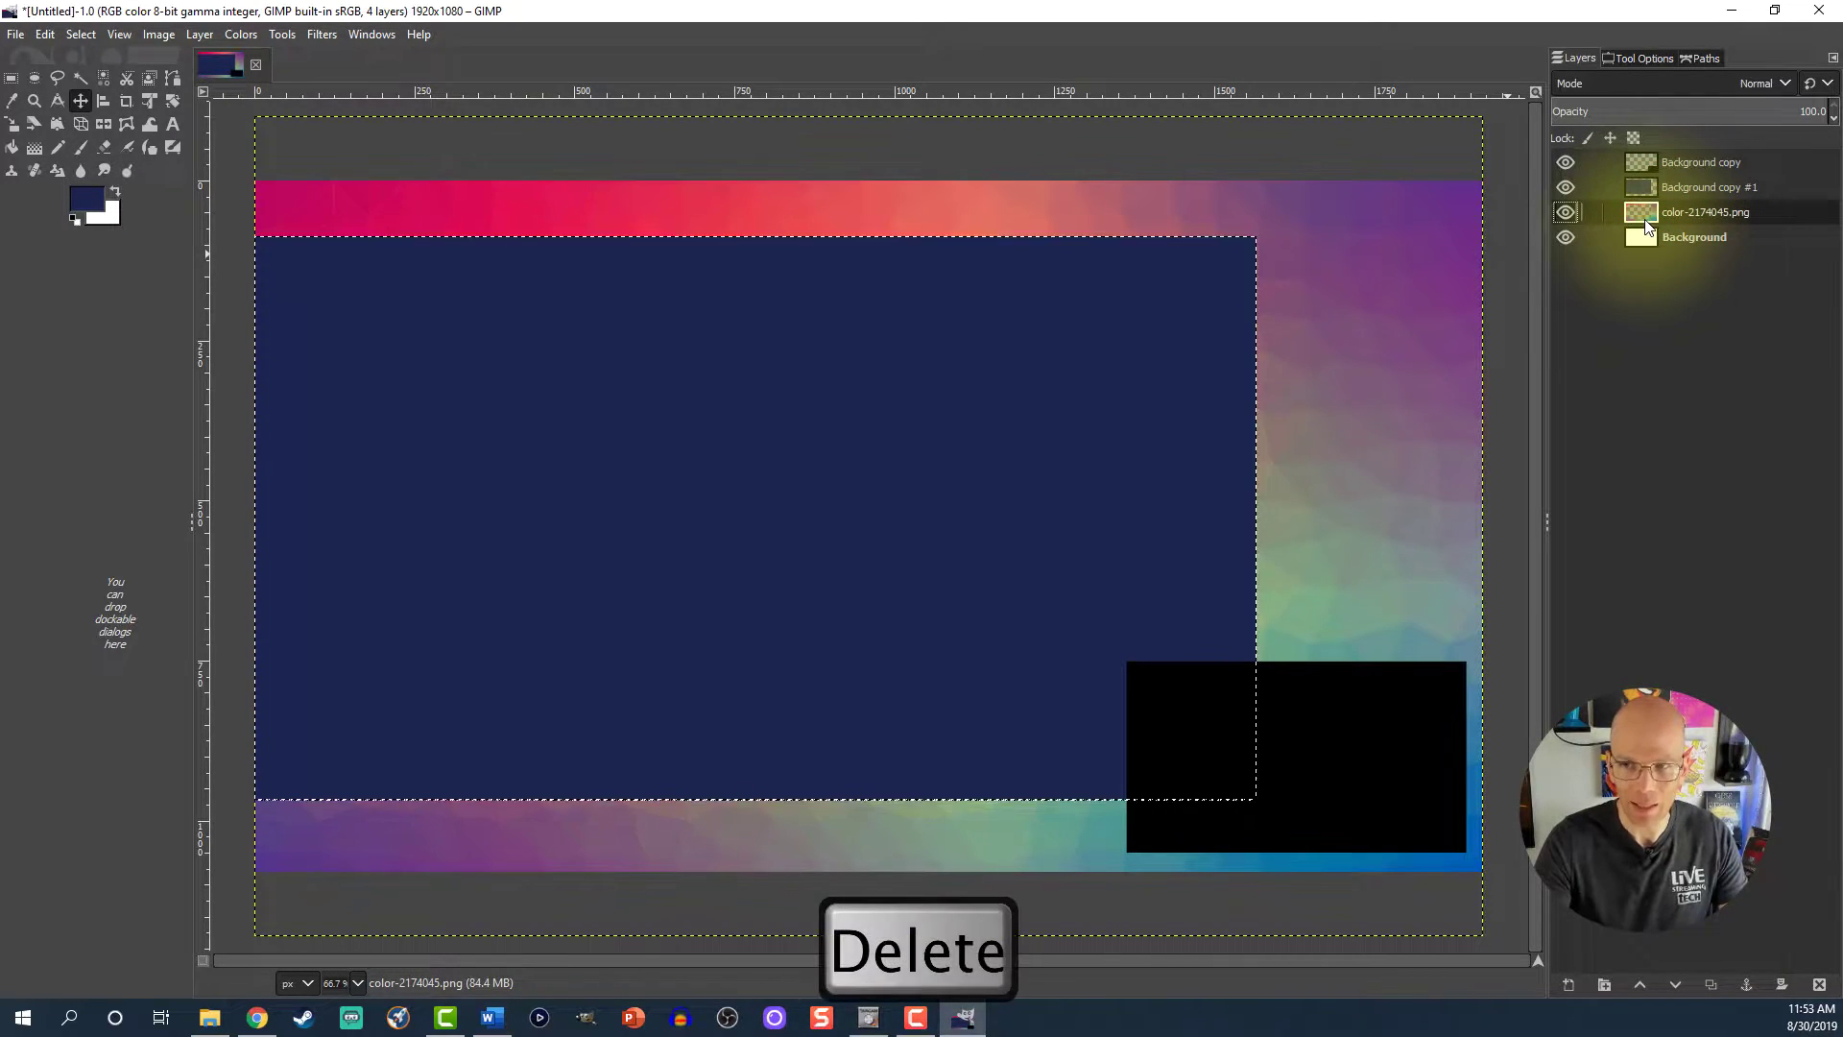
{"action": "left_click", "coordinate": [1564, 187]}
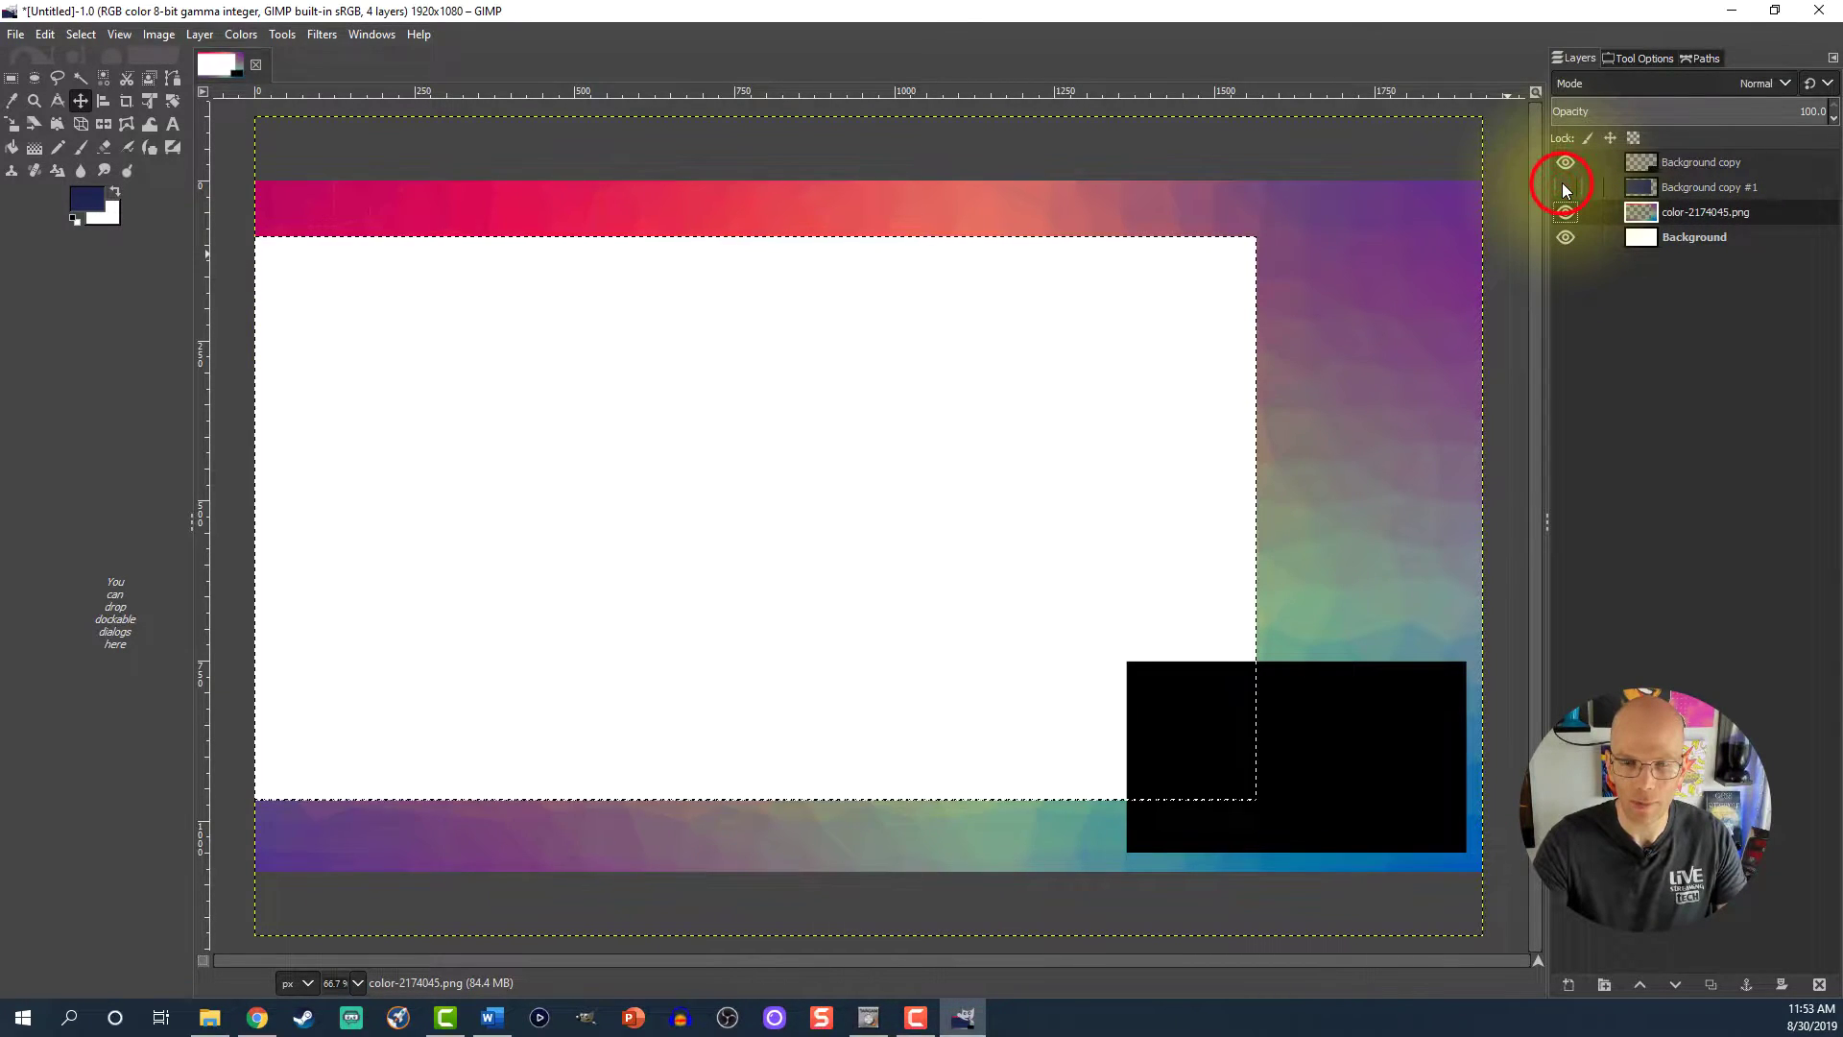
{"action": "left_click", "coordinate": [1565, 236]}
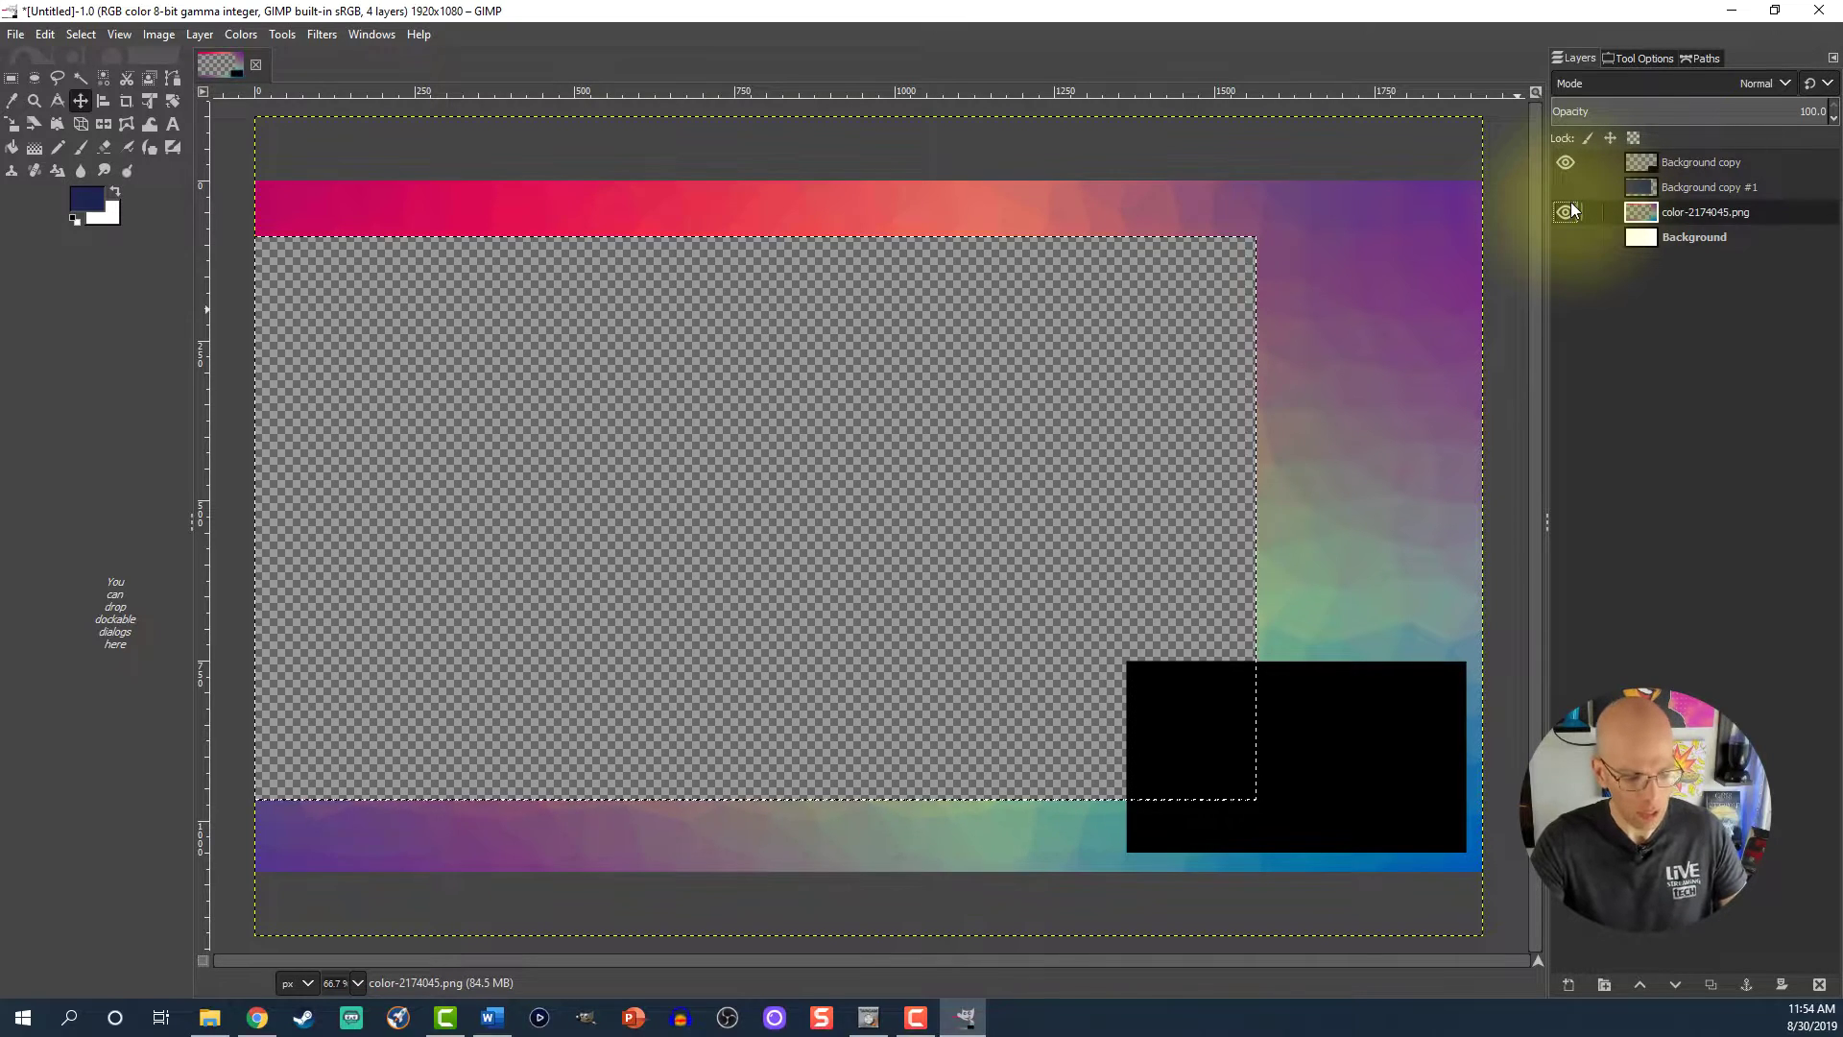
- Clear the selection and load the black Background copy layer's shape with Alpha to Selection
{"action": "key", "text": "ctrl+shift+a"}
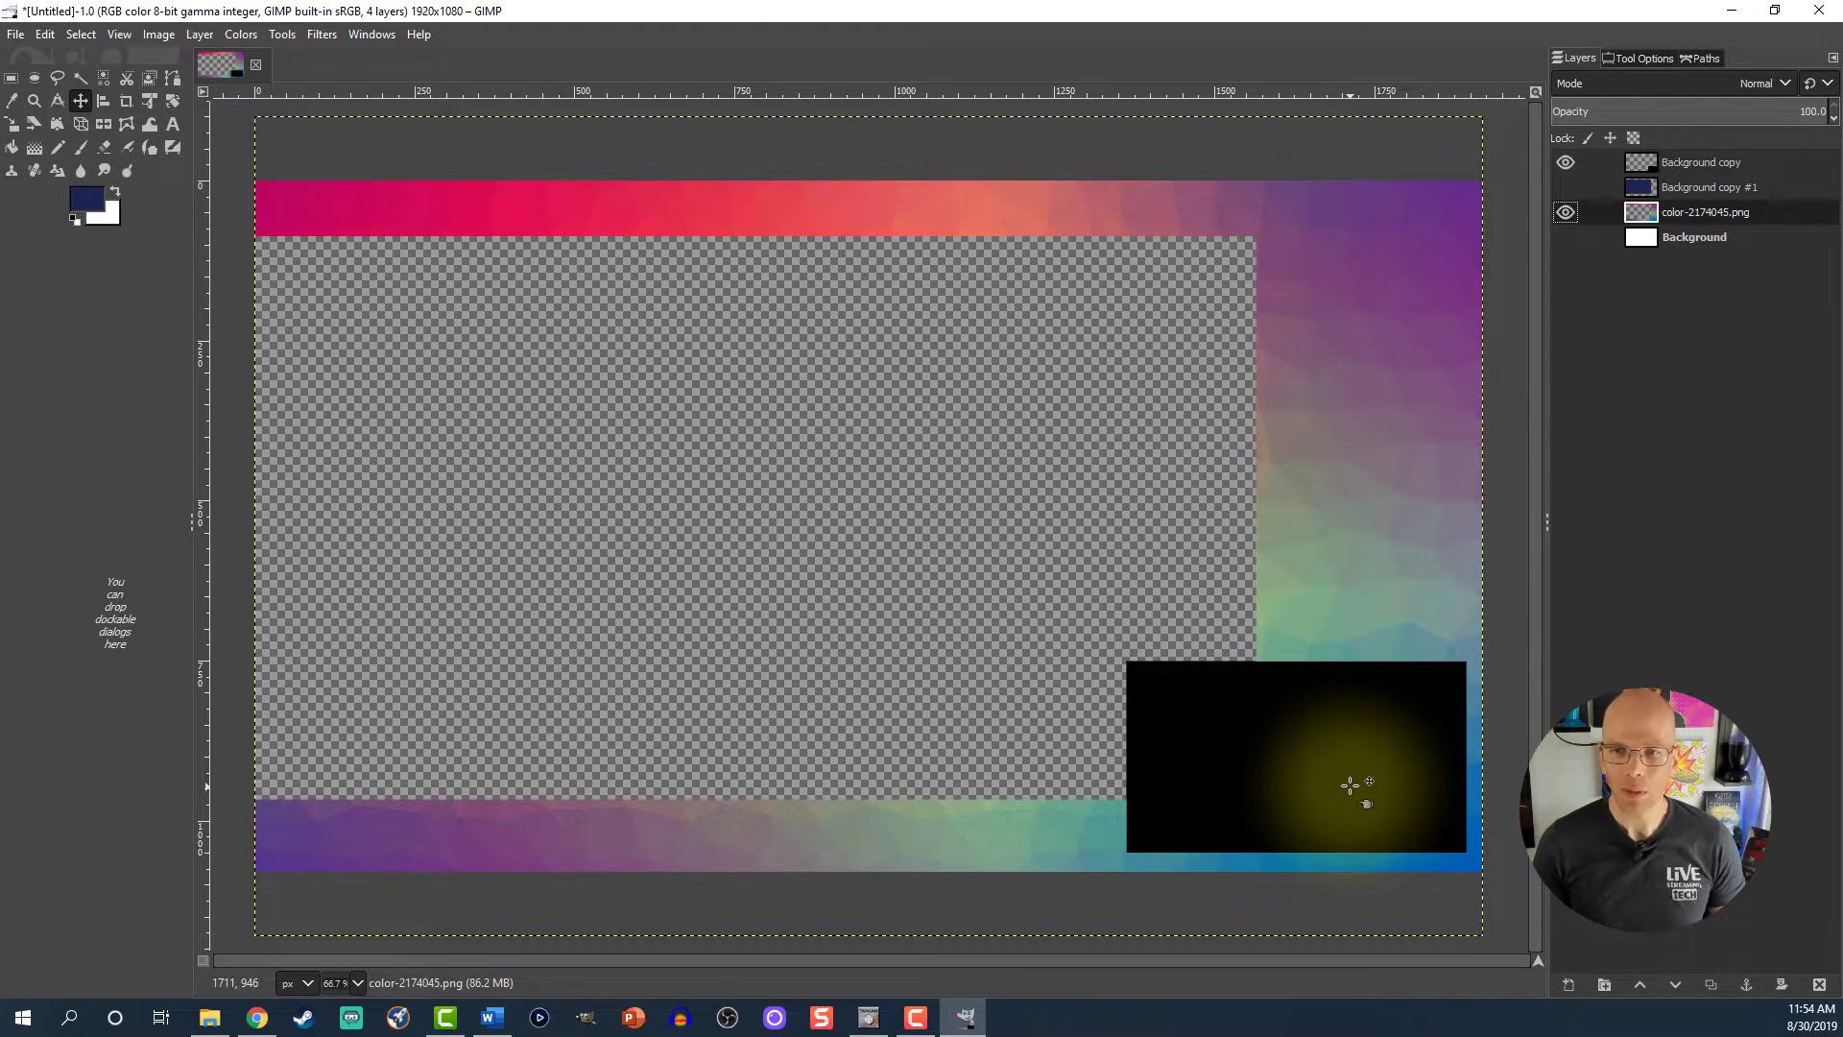
{"action": "left_click_drag", "start_coordinate": [1351, 785], "coordinate": [1632, 160]}
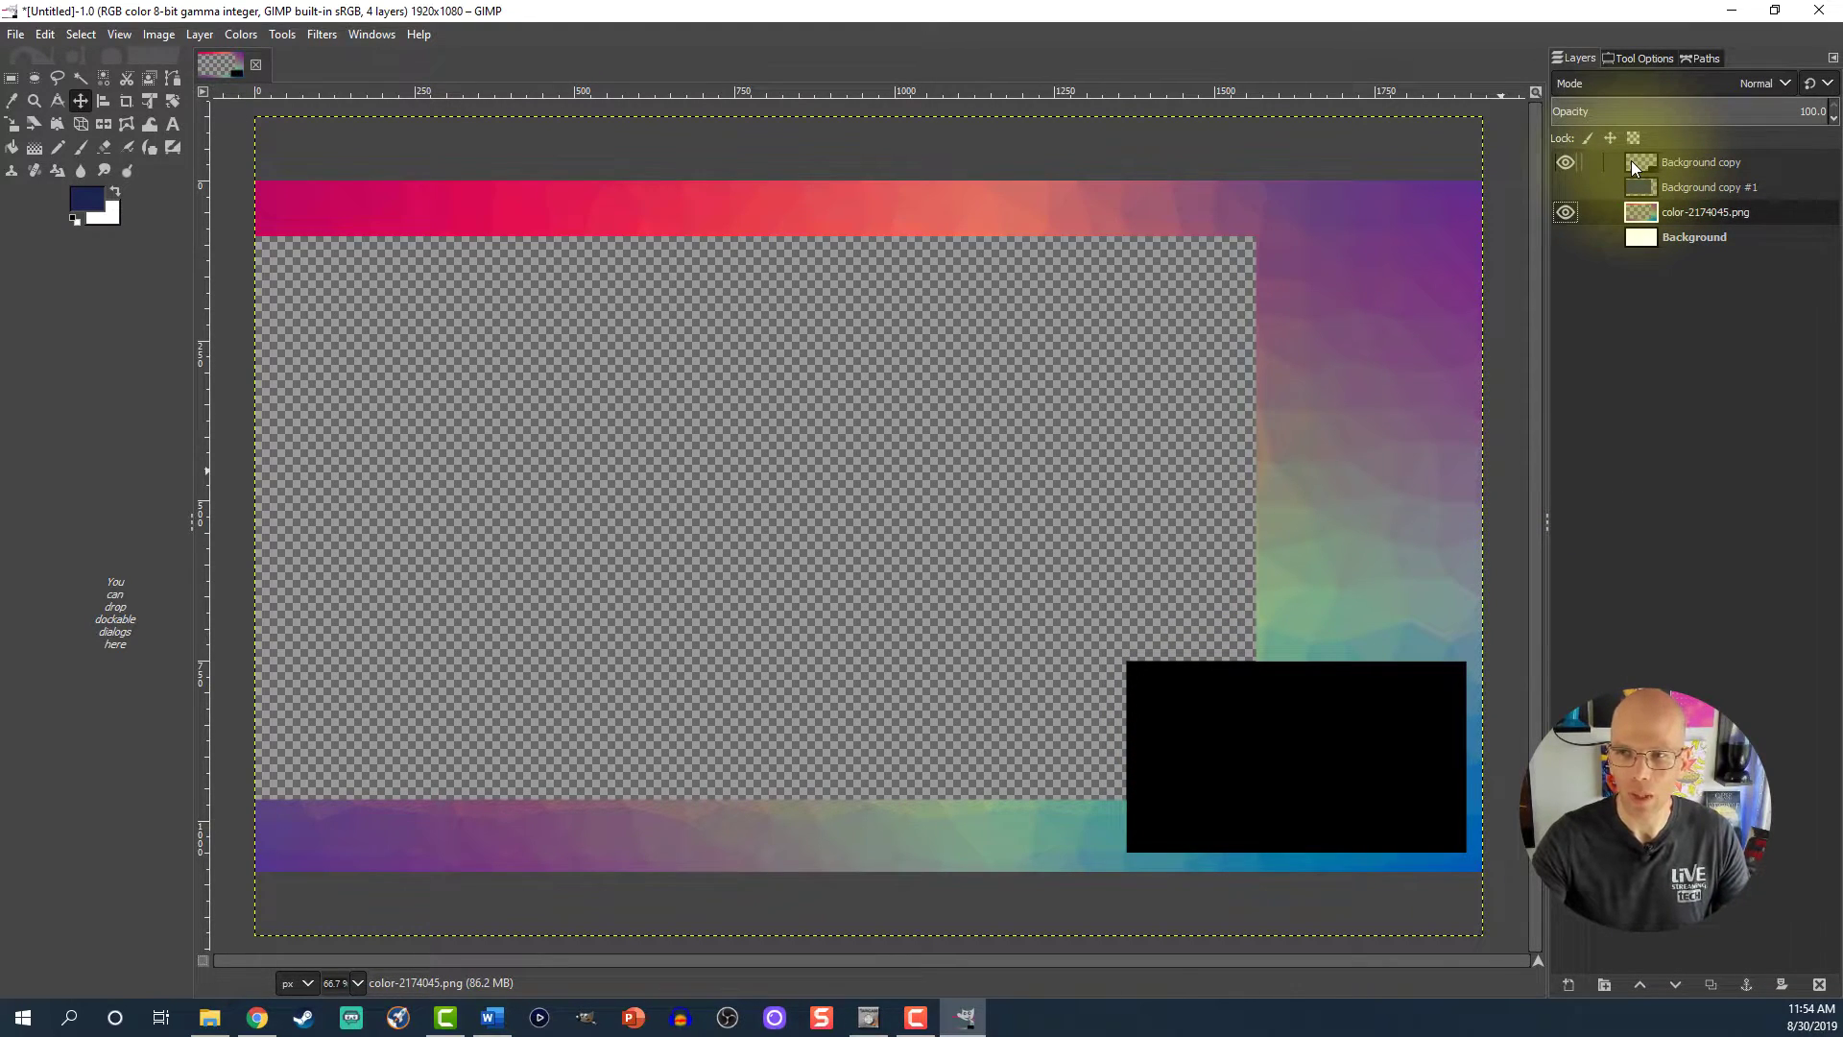
{"action": "right_click", "coordinate": [1632, 159]}
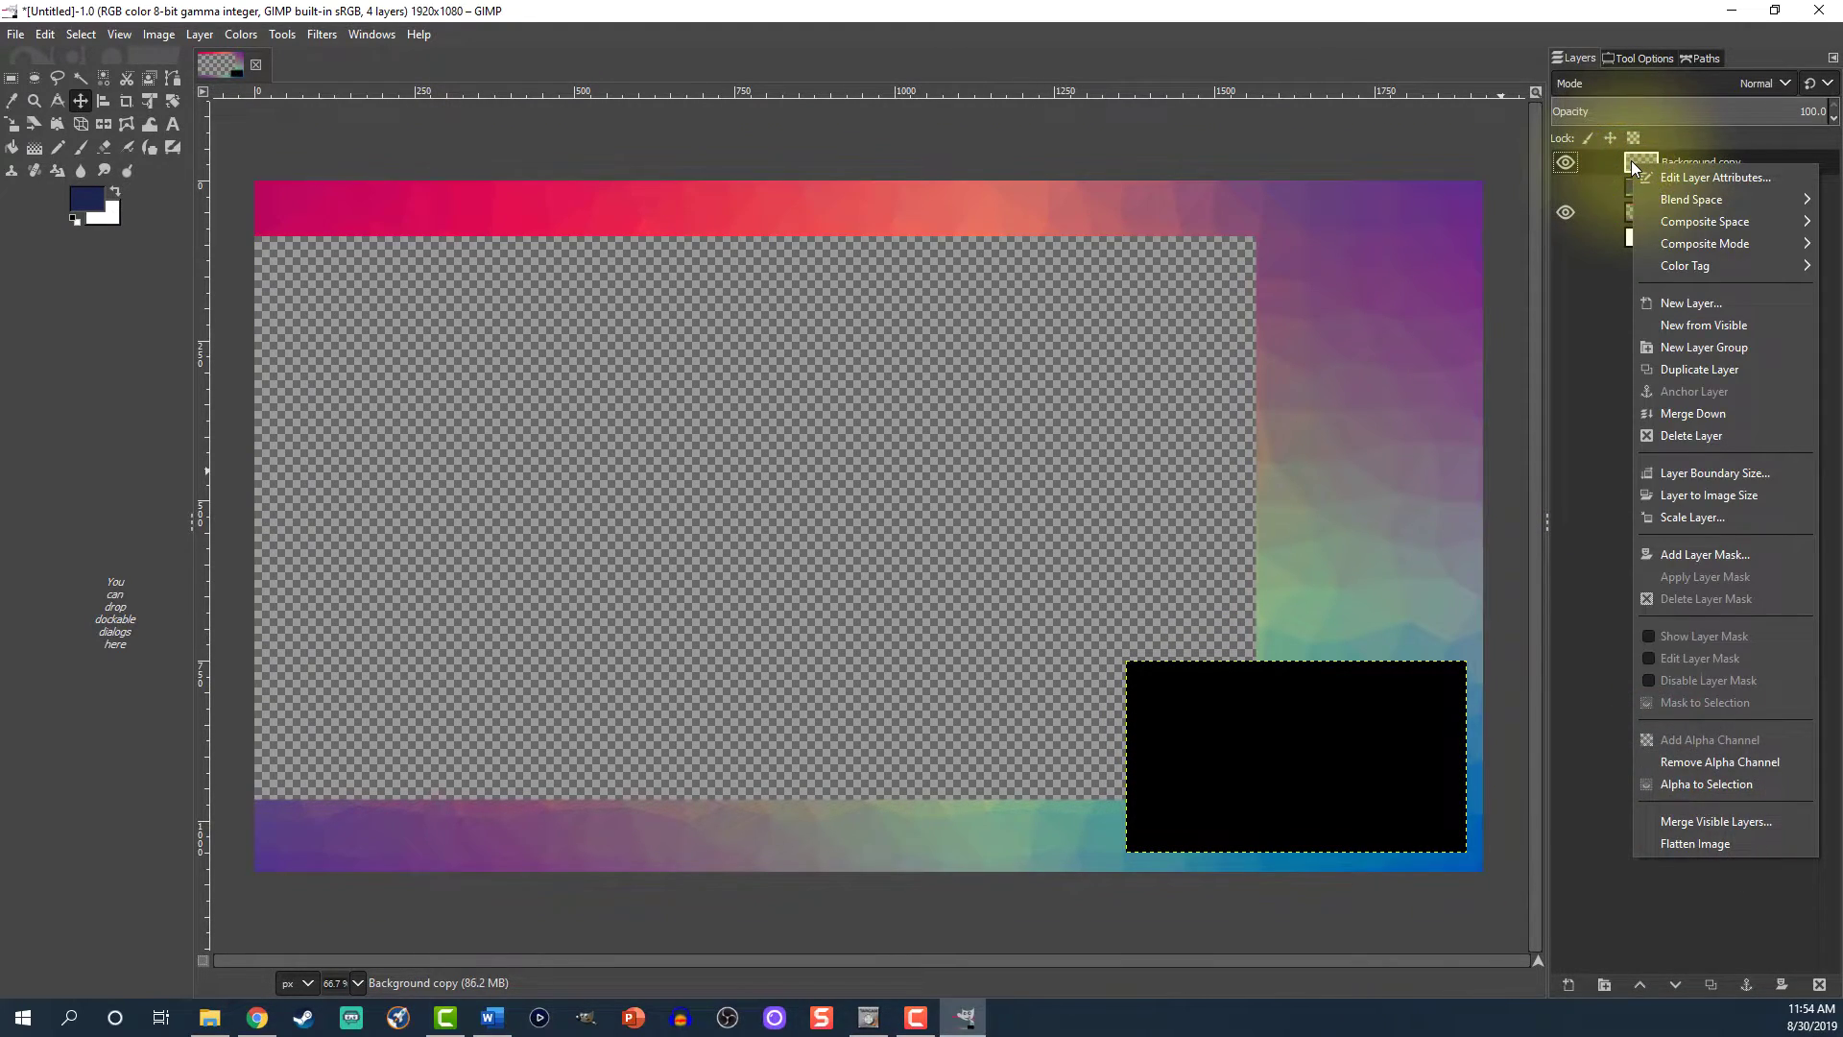
{"action": "left_click", "coordinate": [1726, 783]}
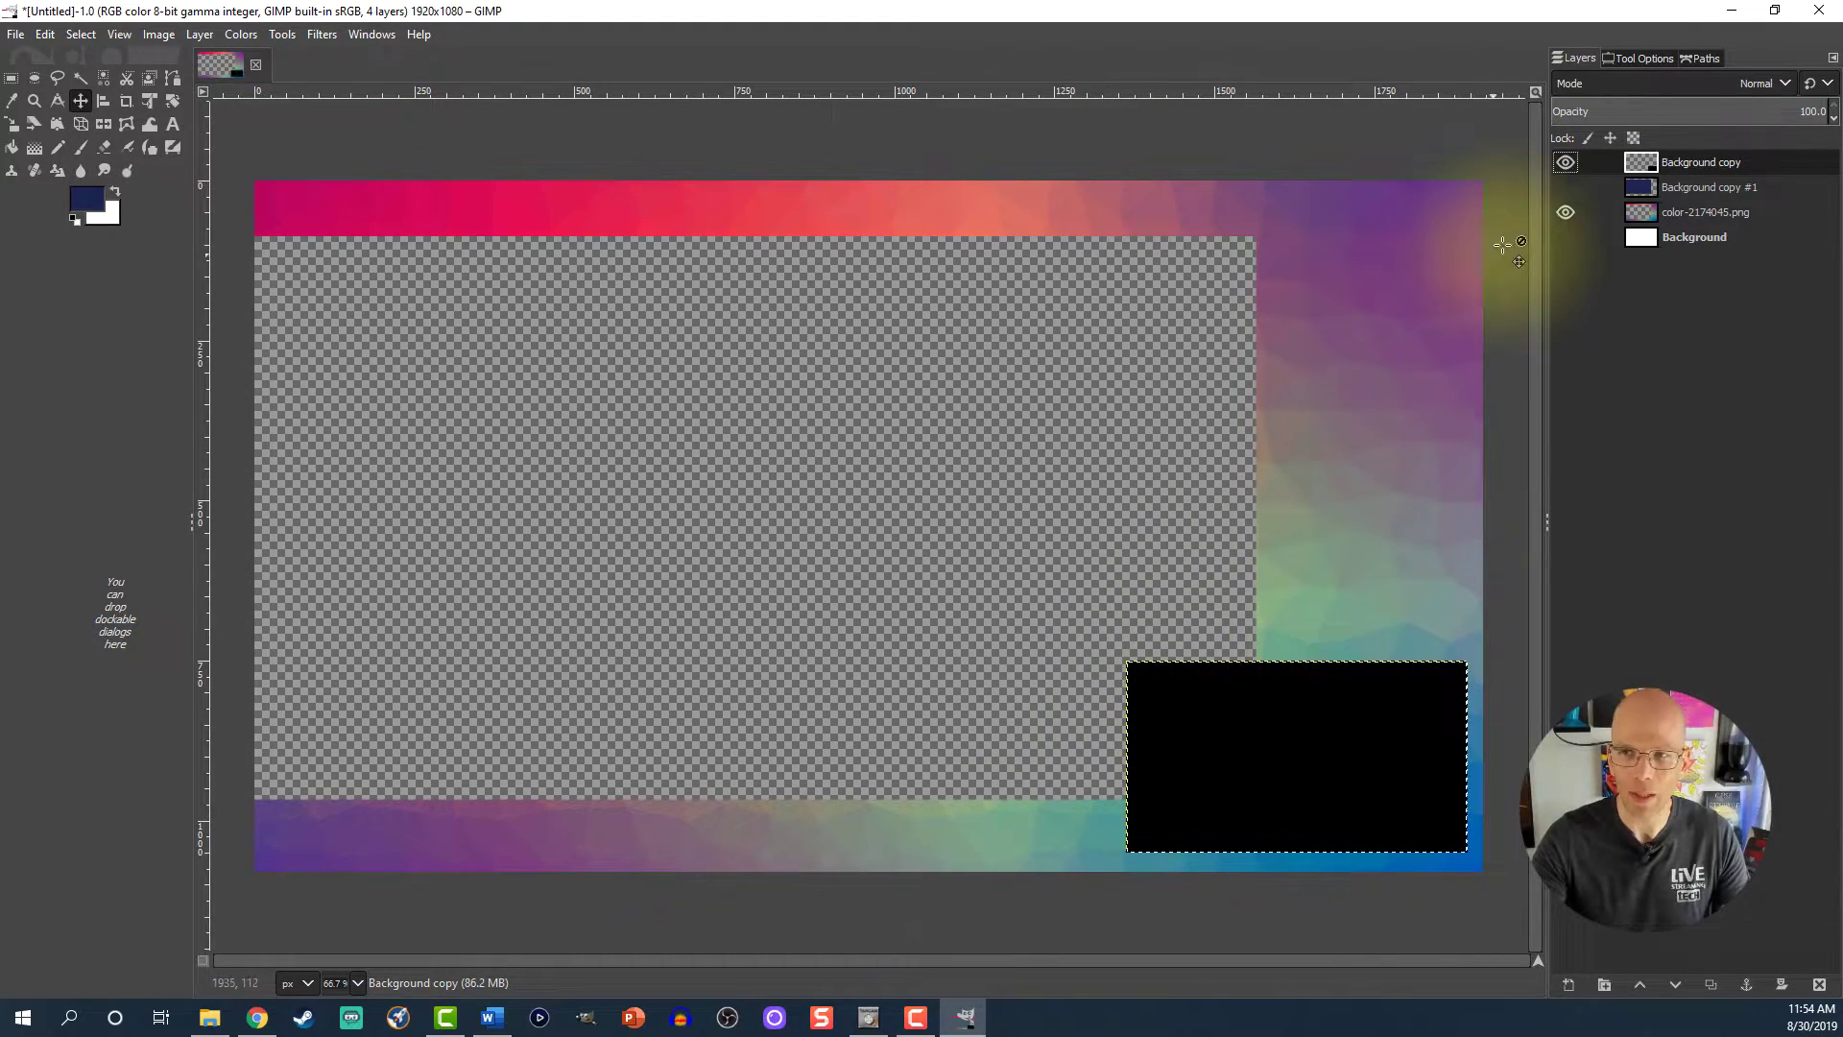
- Add color-2174045.png as a new top layer, delete the black box's area, and hide the older layers
{"action": "left_click", "coordinate": [1565, 213]}
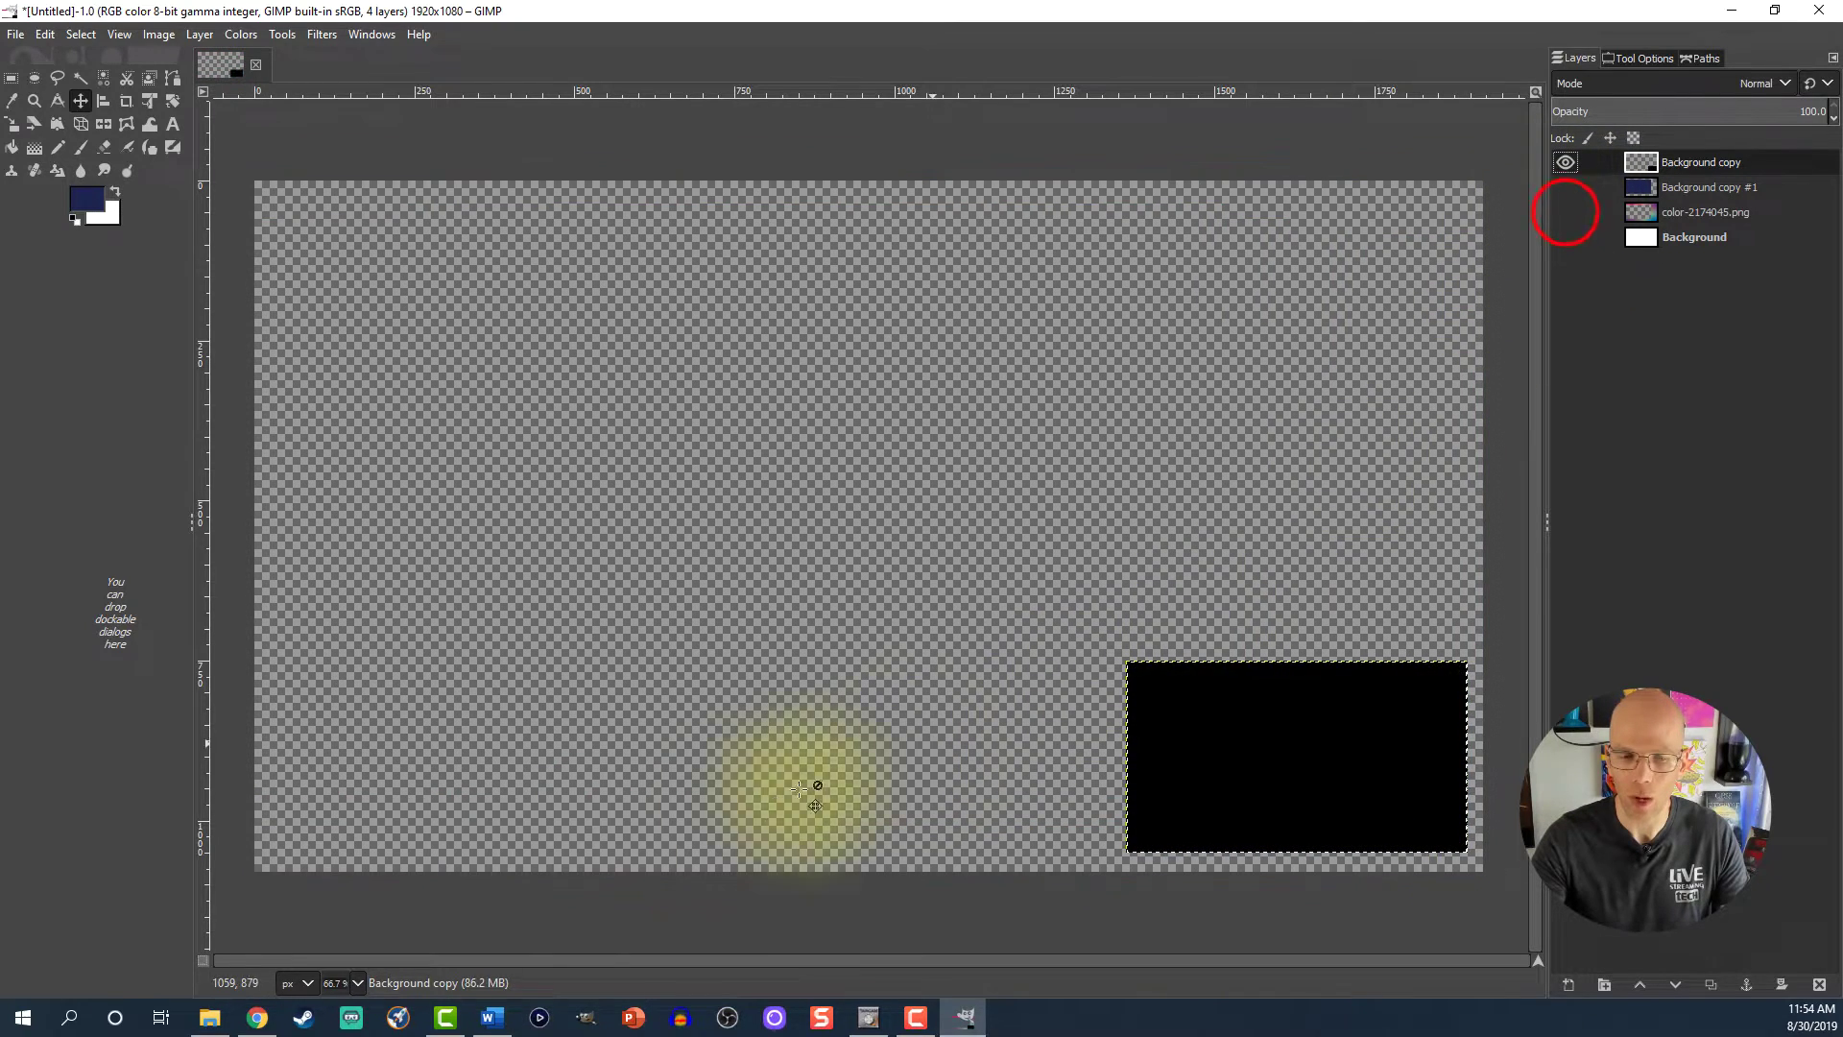
{"action": "left_click", "coordinate": [208, 1019]}
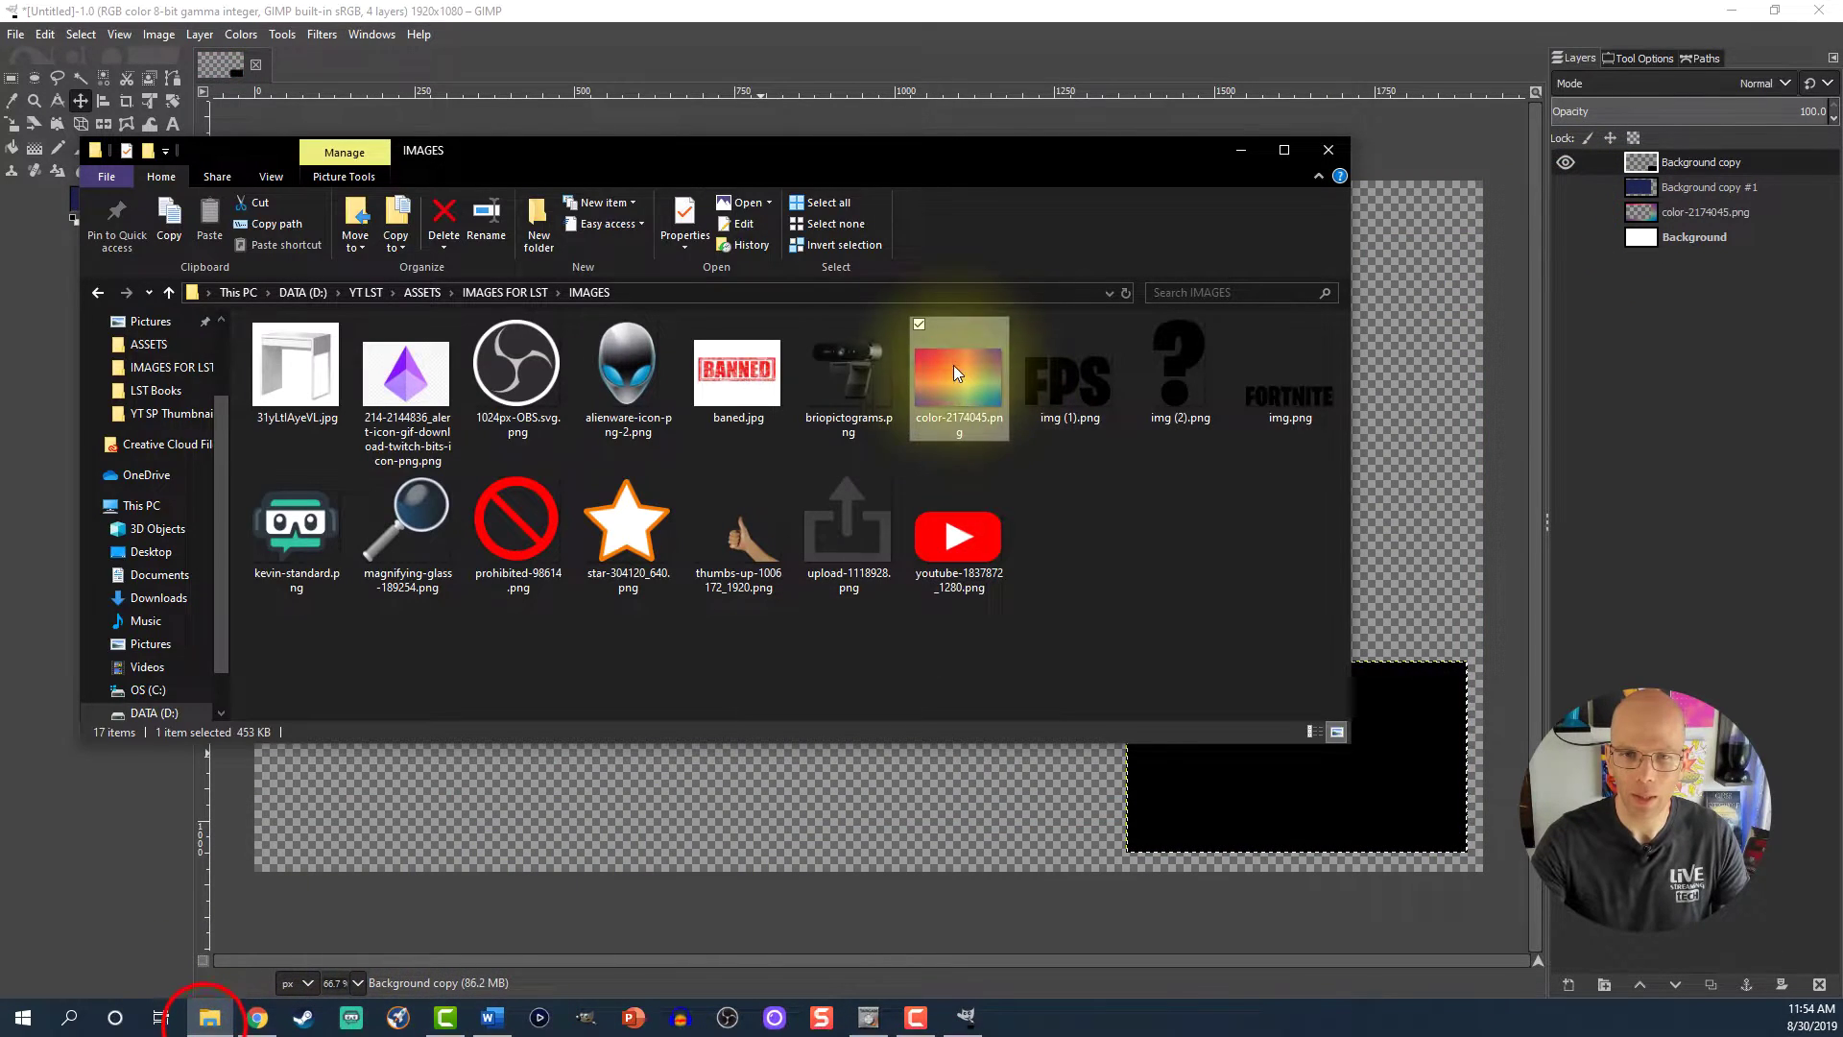
{"action": "left_click_drag", "start_coordinate": [949, 360], "coordinate": [958, 807]}
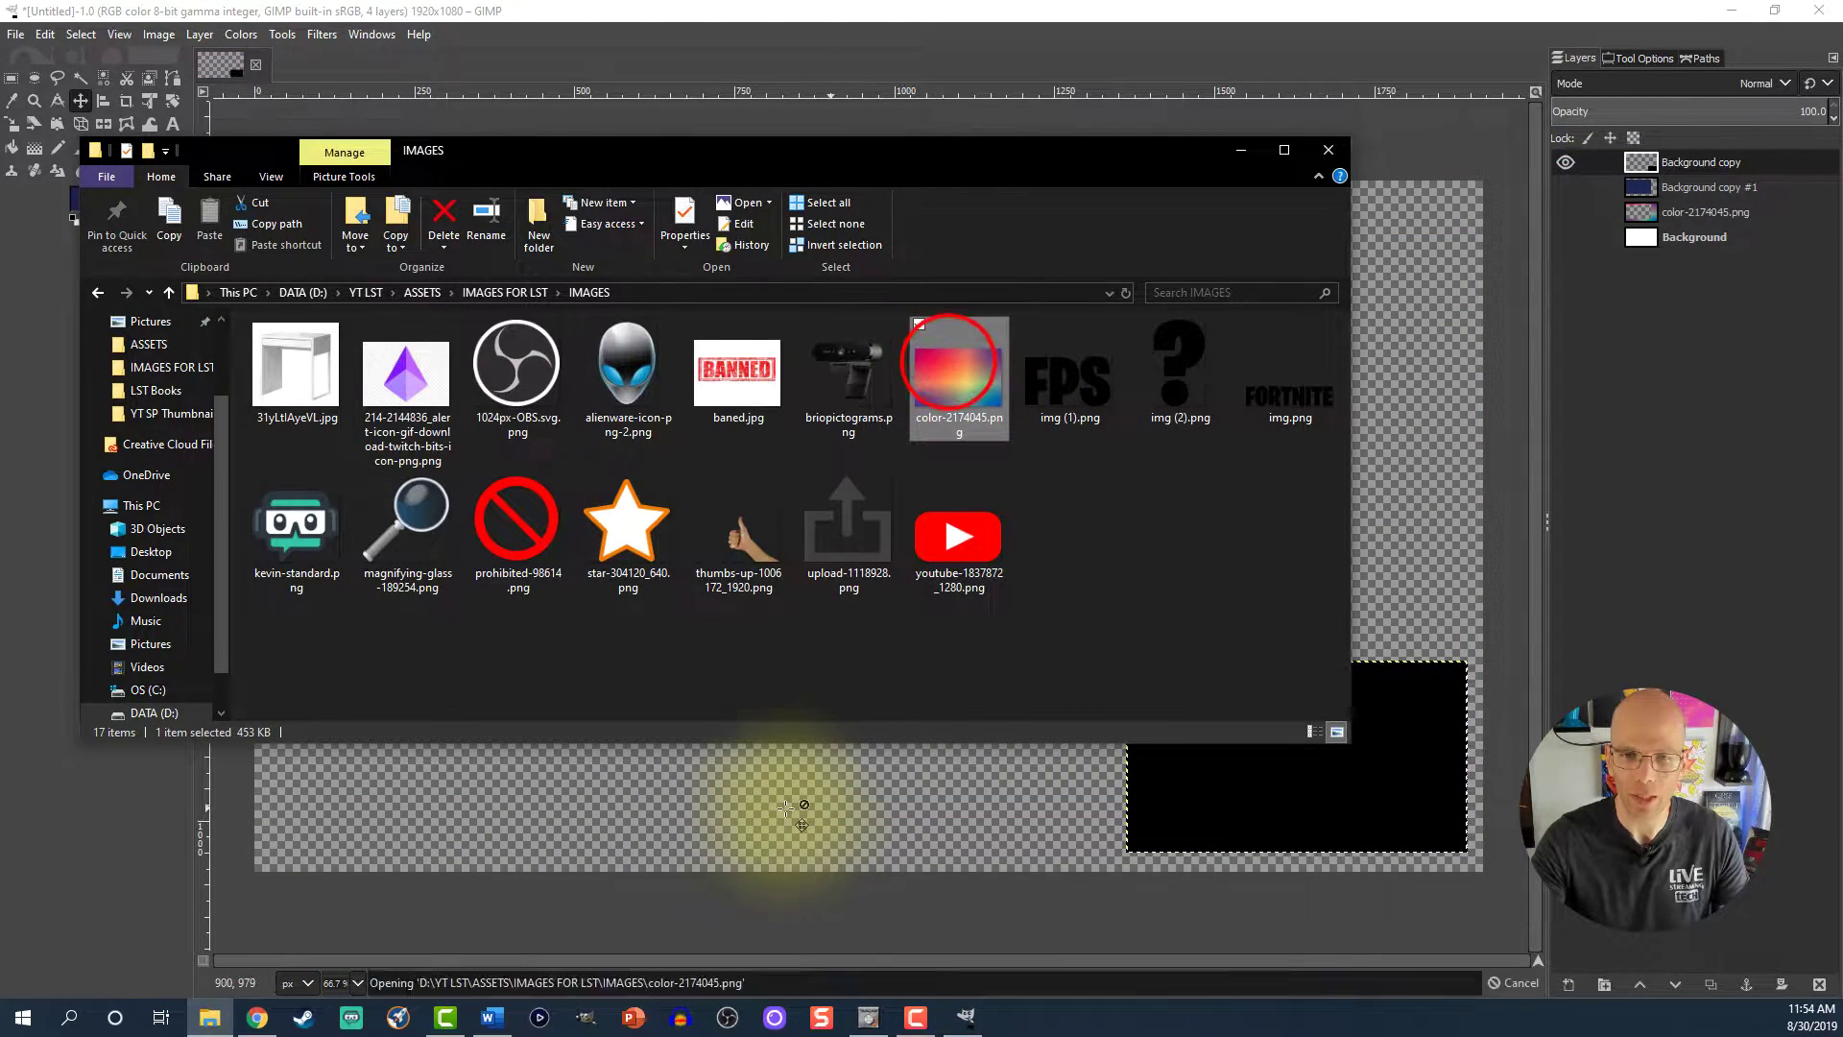
{"action": "left_click", "coordinate": [234, 918]}
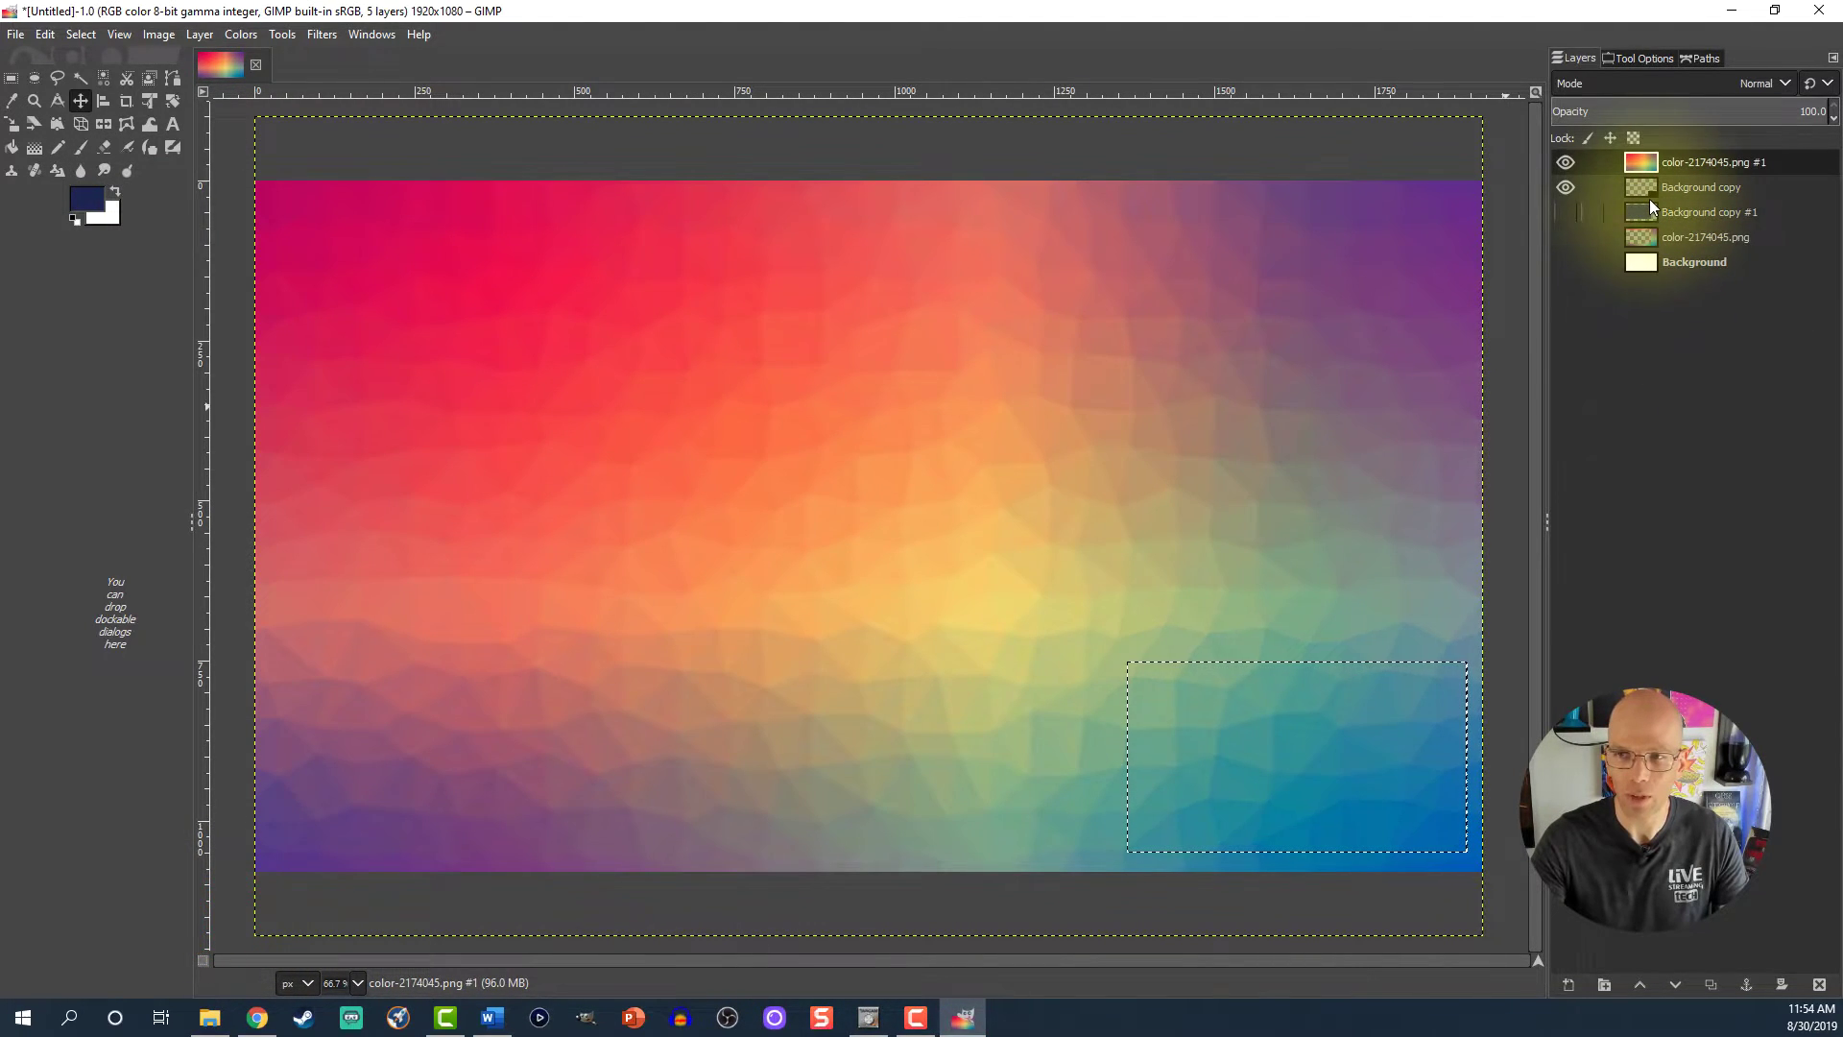
{"action": "left_click", "coordinate": [1650, 188]}
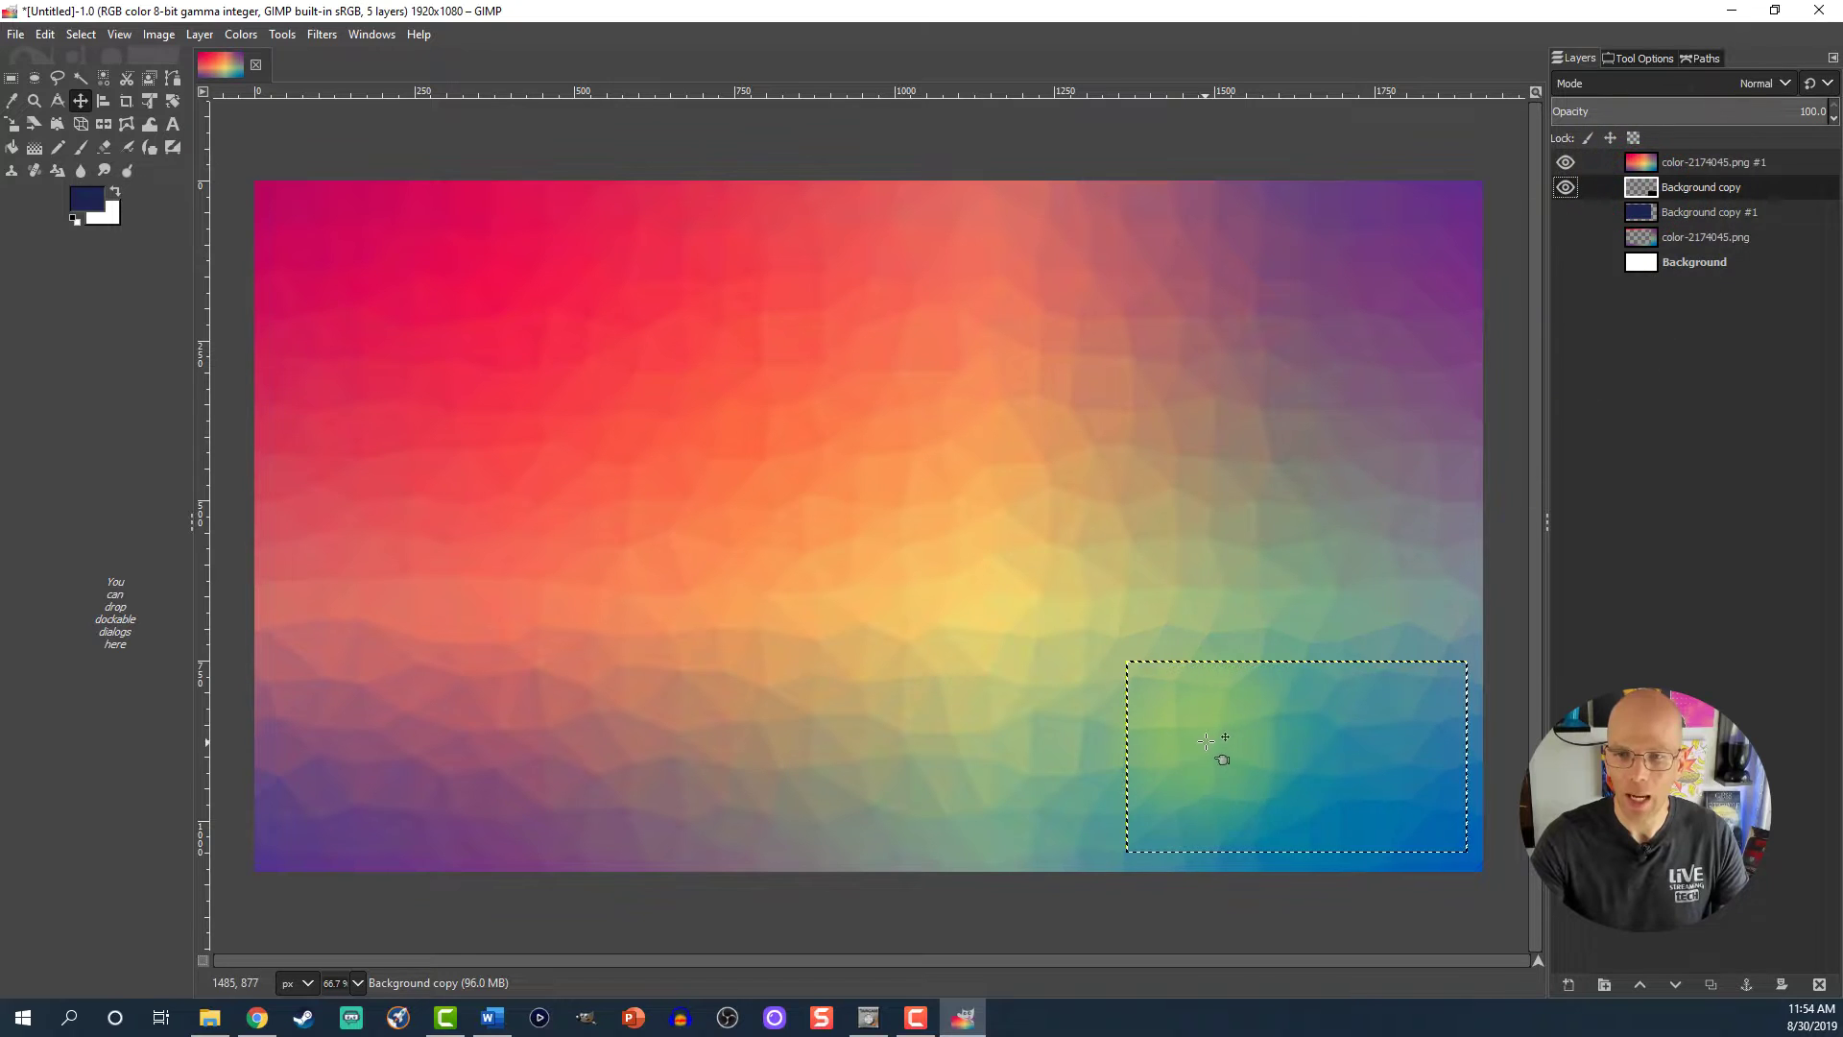
{"action": "left_click", "coordinate": [1643, 166]}
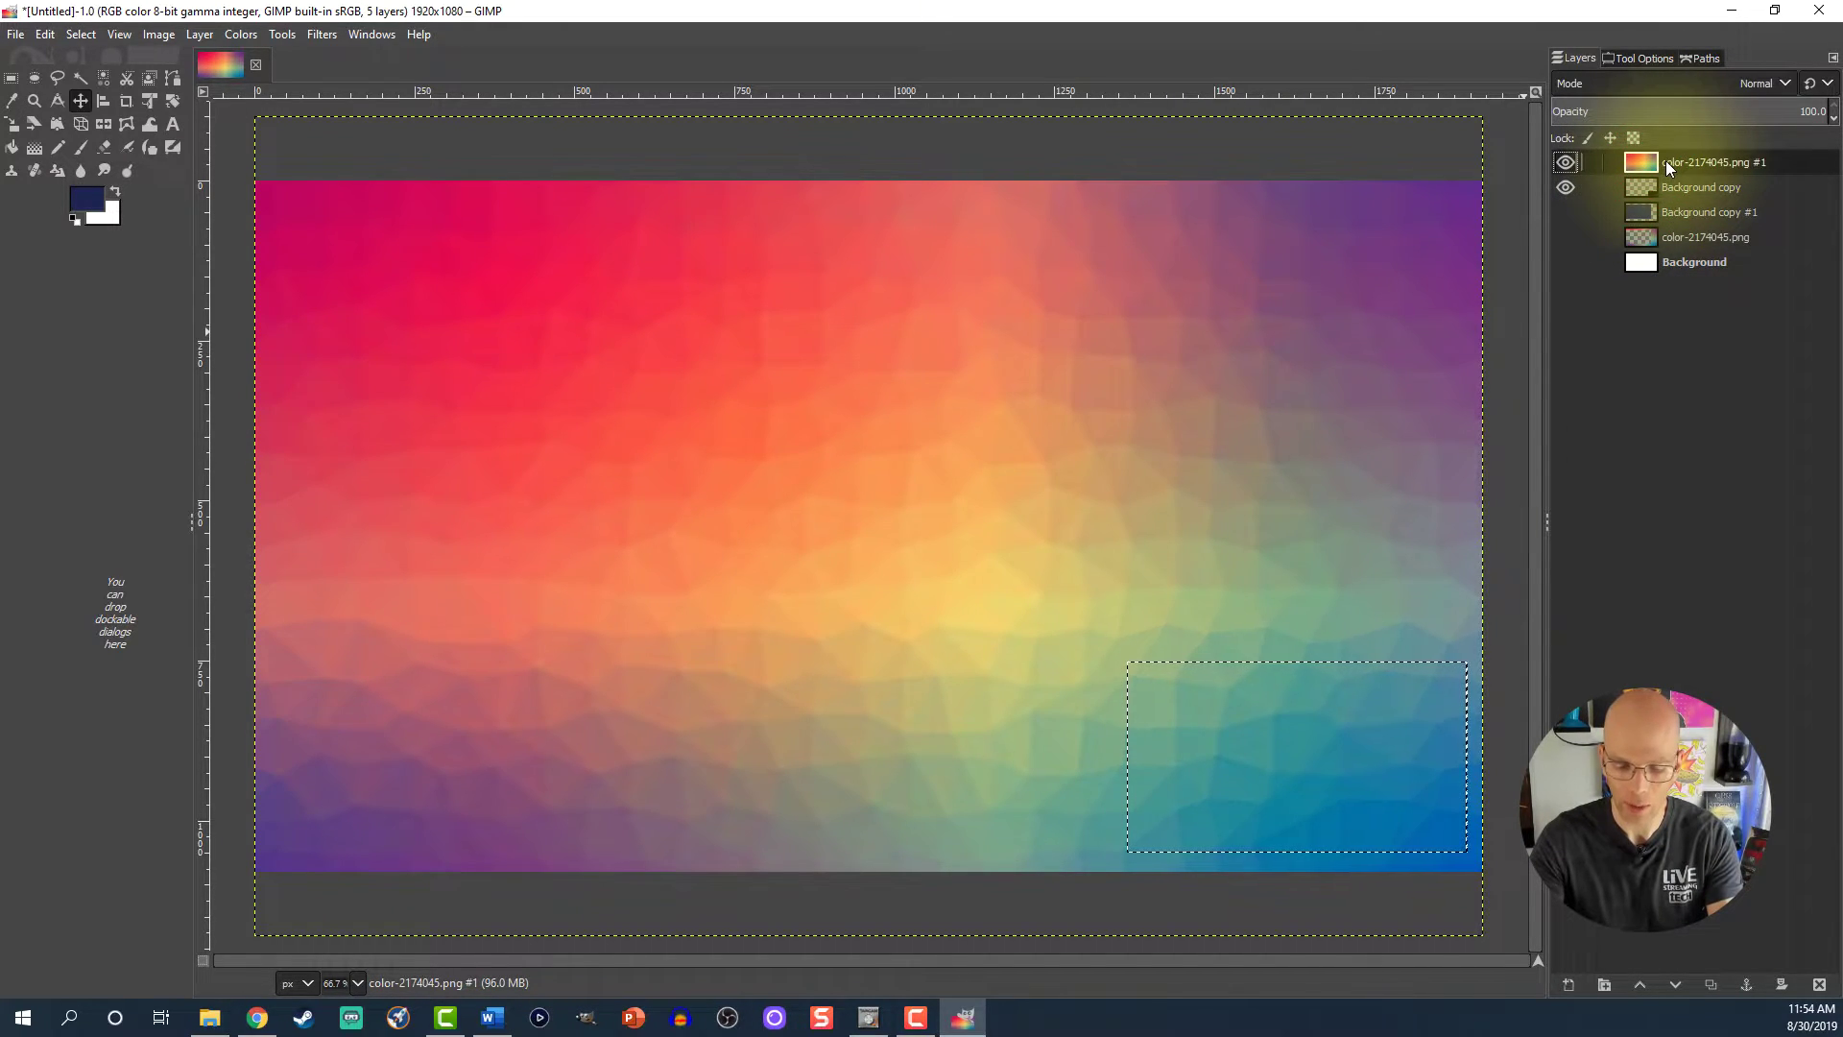
{"action": "key", "text": "Delete"}
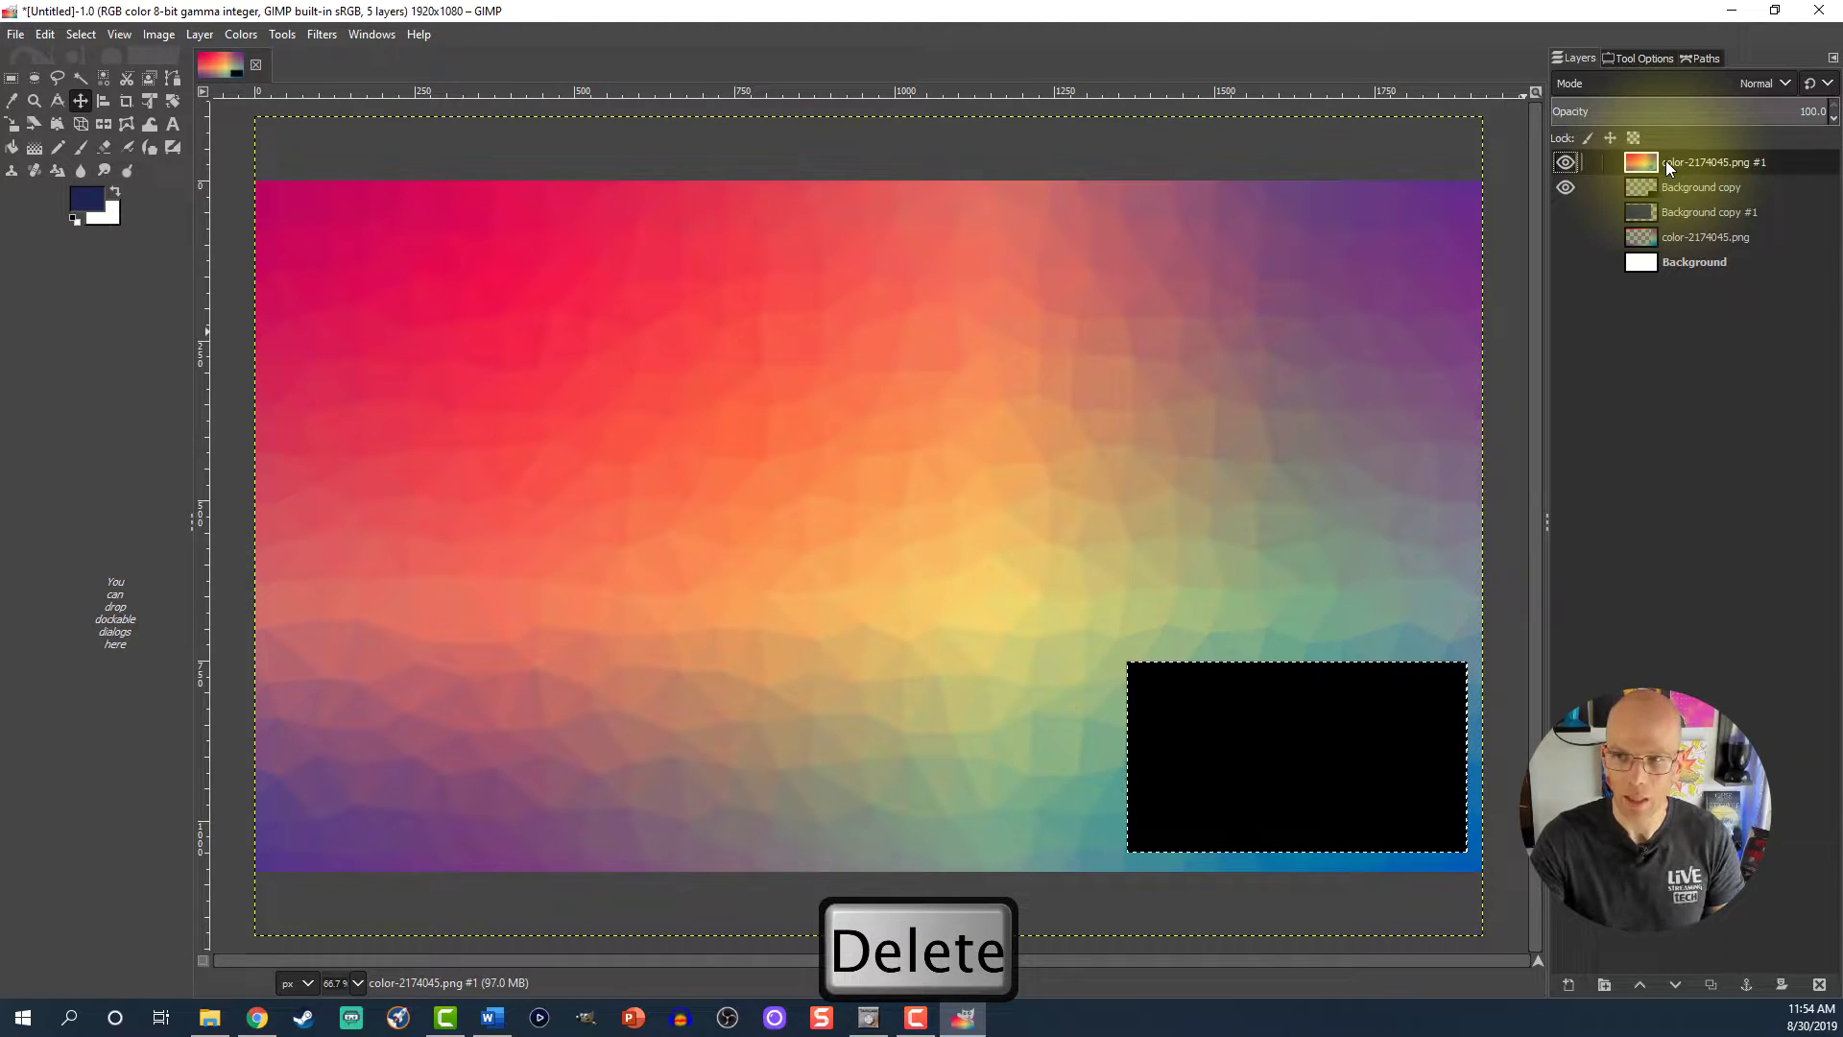
{"action": "left_click", "coordinate": [1565, 186]}
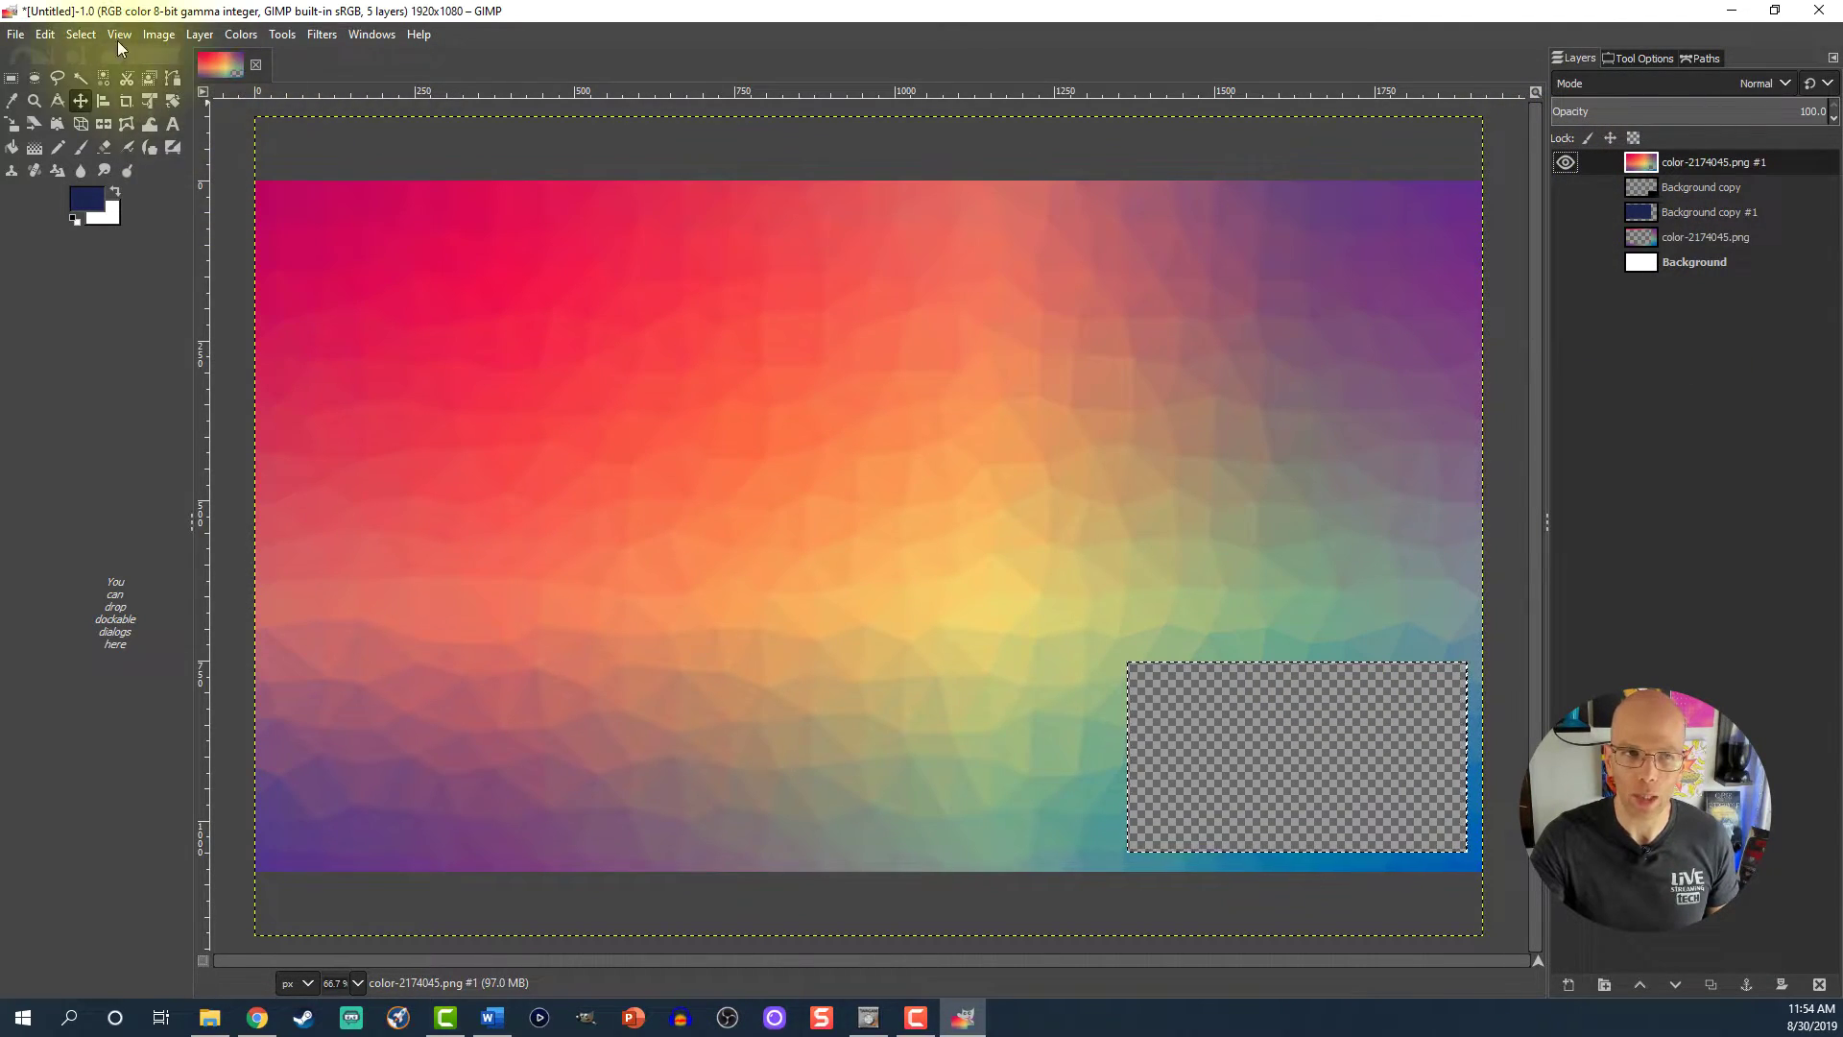
- Grow the selection by 16 px, invert it, and delete the gradient outside the band, leaving nothing selected
{"action": "left_click", "coordinate": [80, 35]}
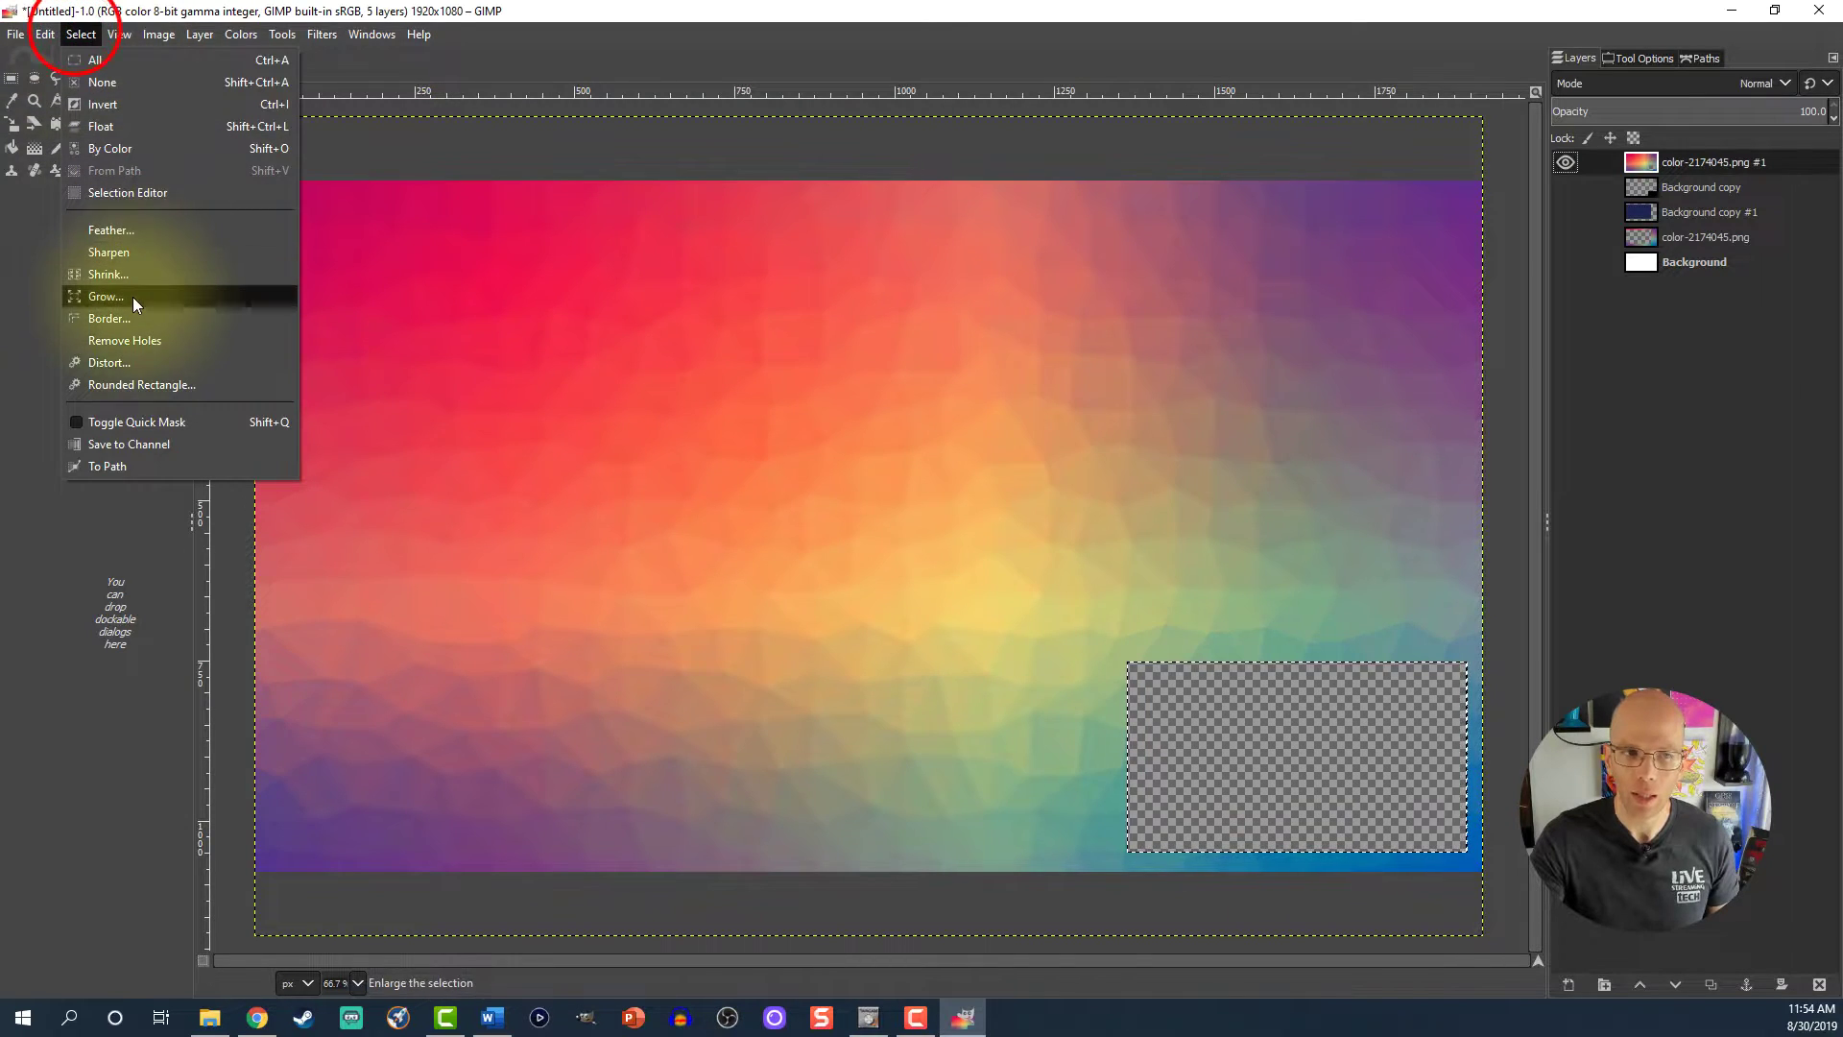
{"action": "left_click", "coordinate": [108, 297]}
{"action": "key", "text": "BackSpace"}
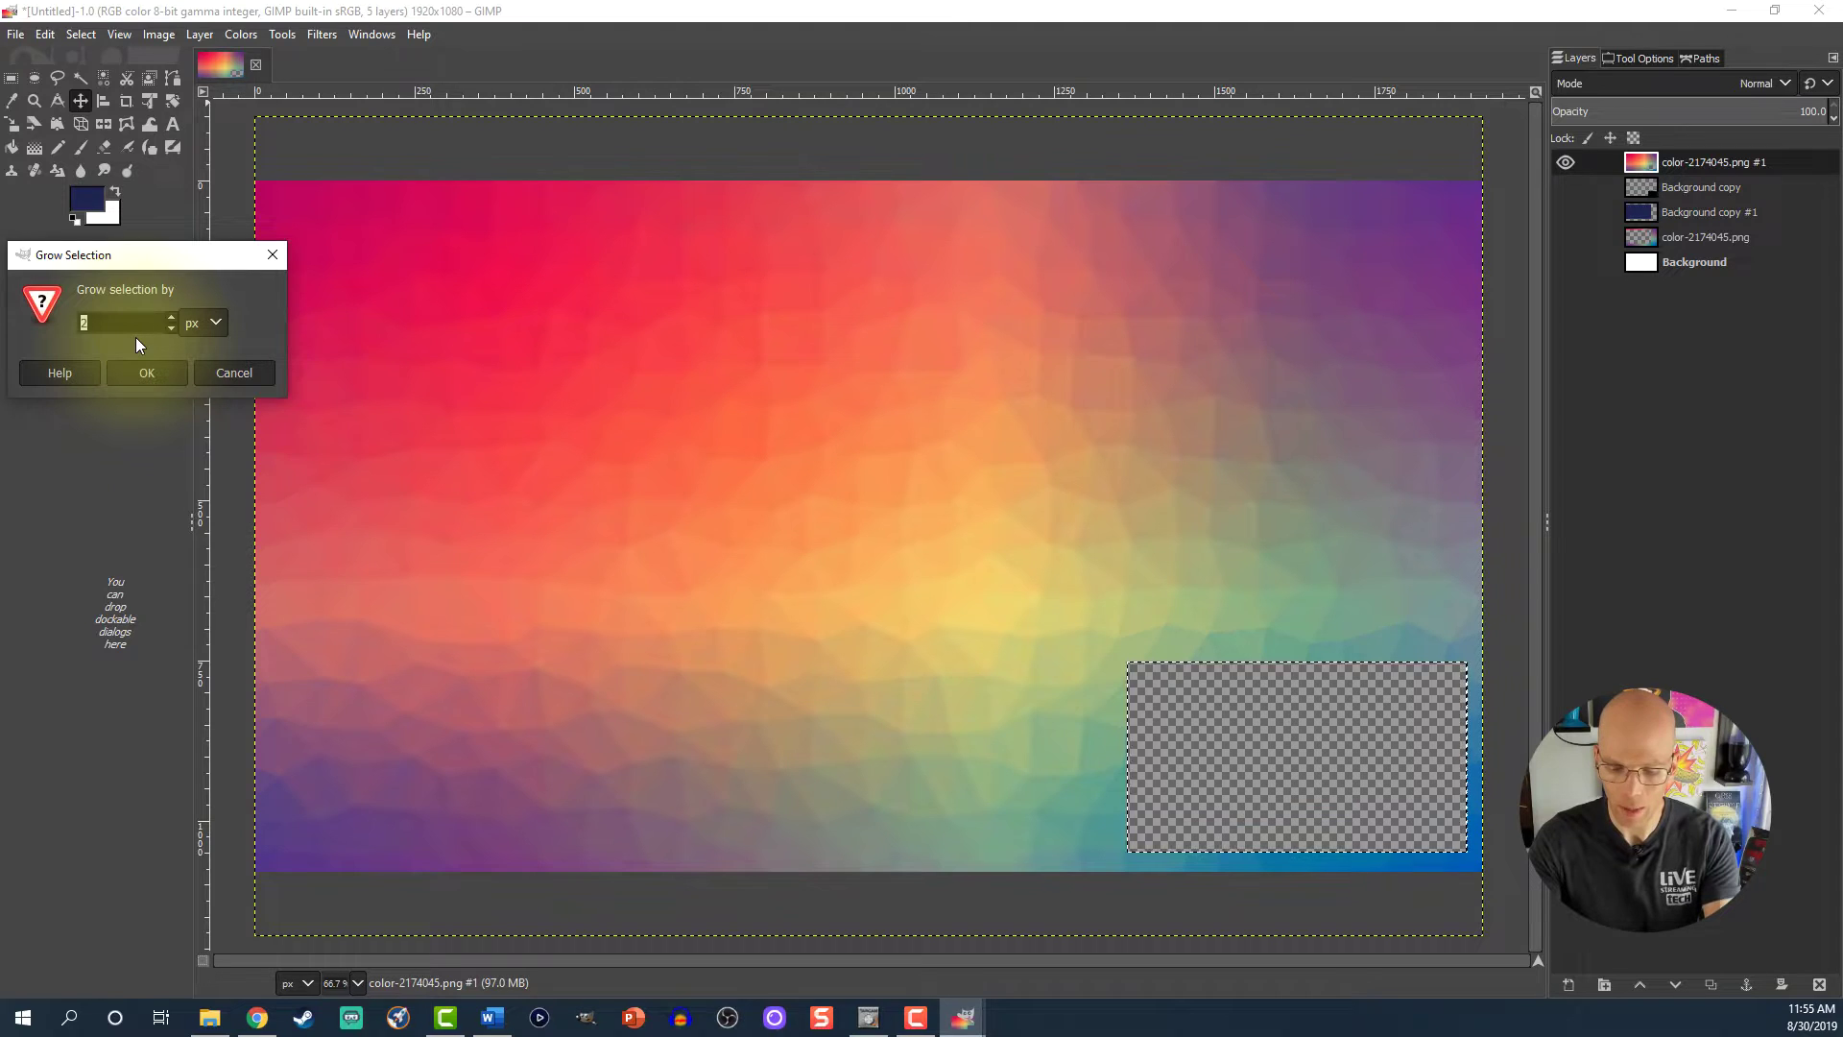
{"action": "key", "text": "Return"}
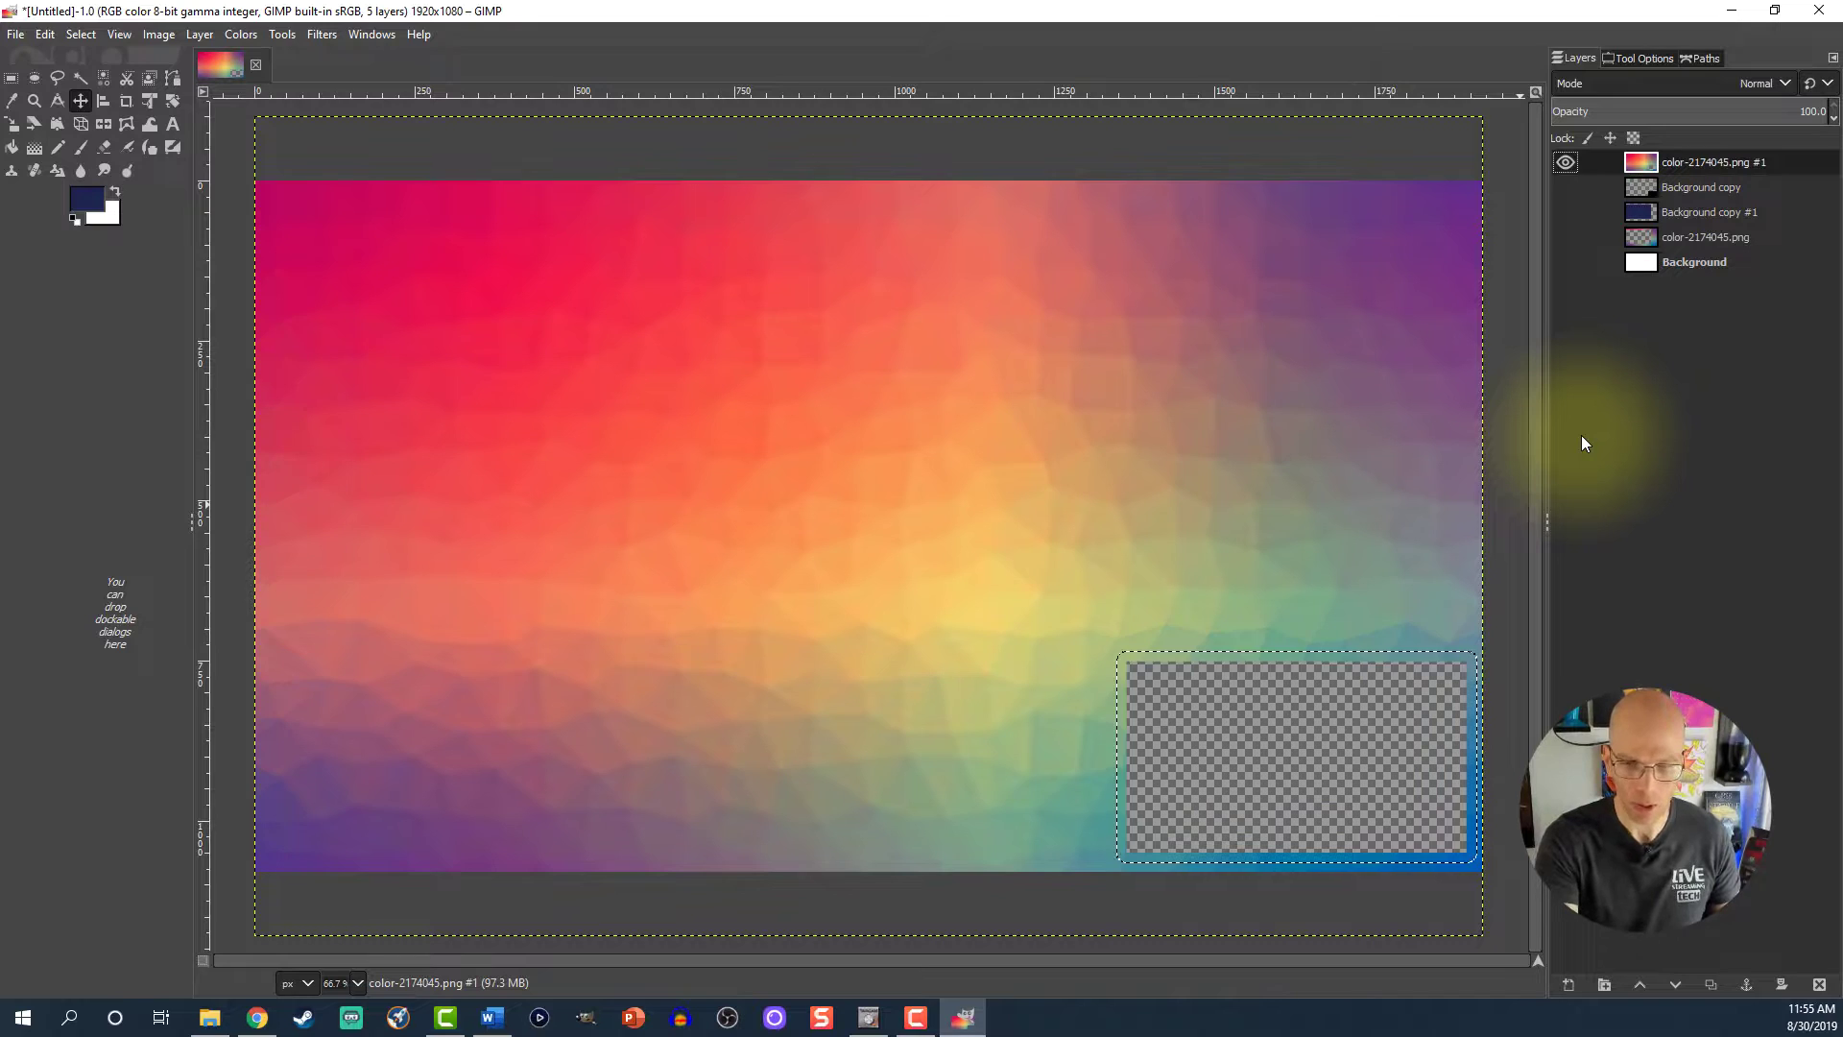
{"action": "key", "text": "ctrl+i"}
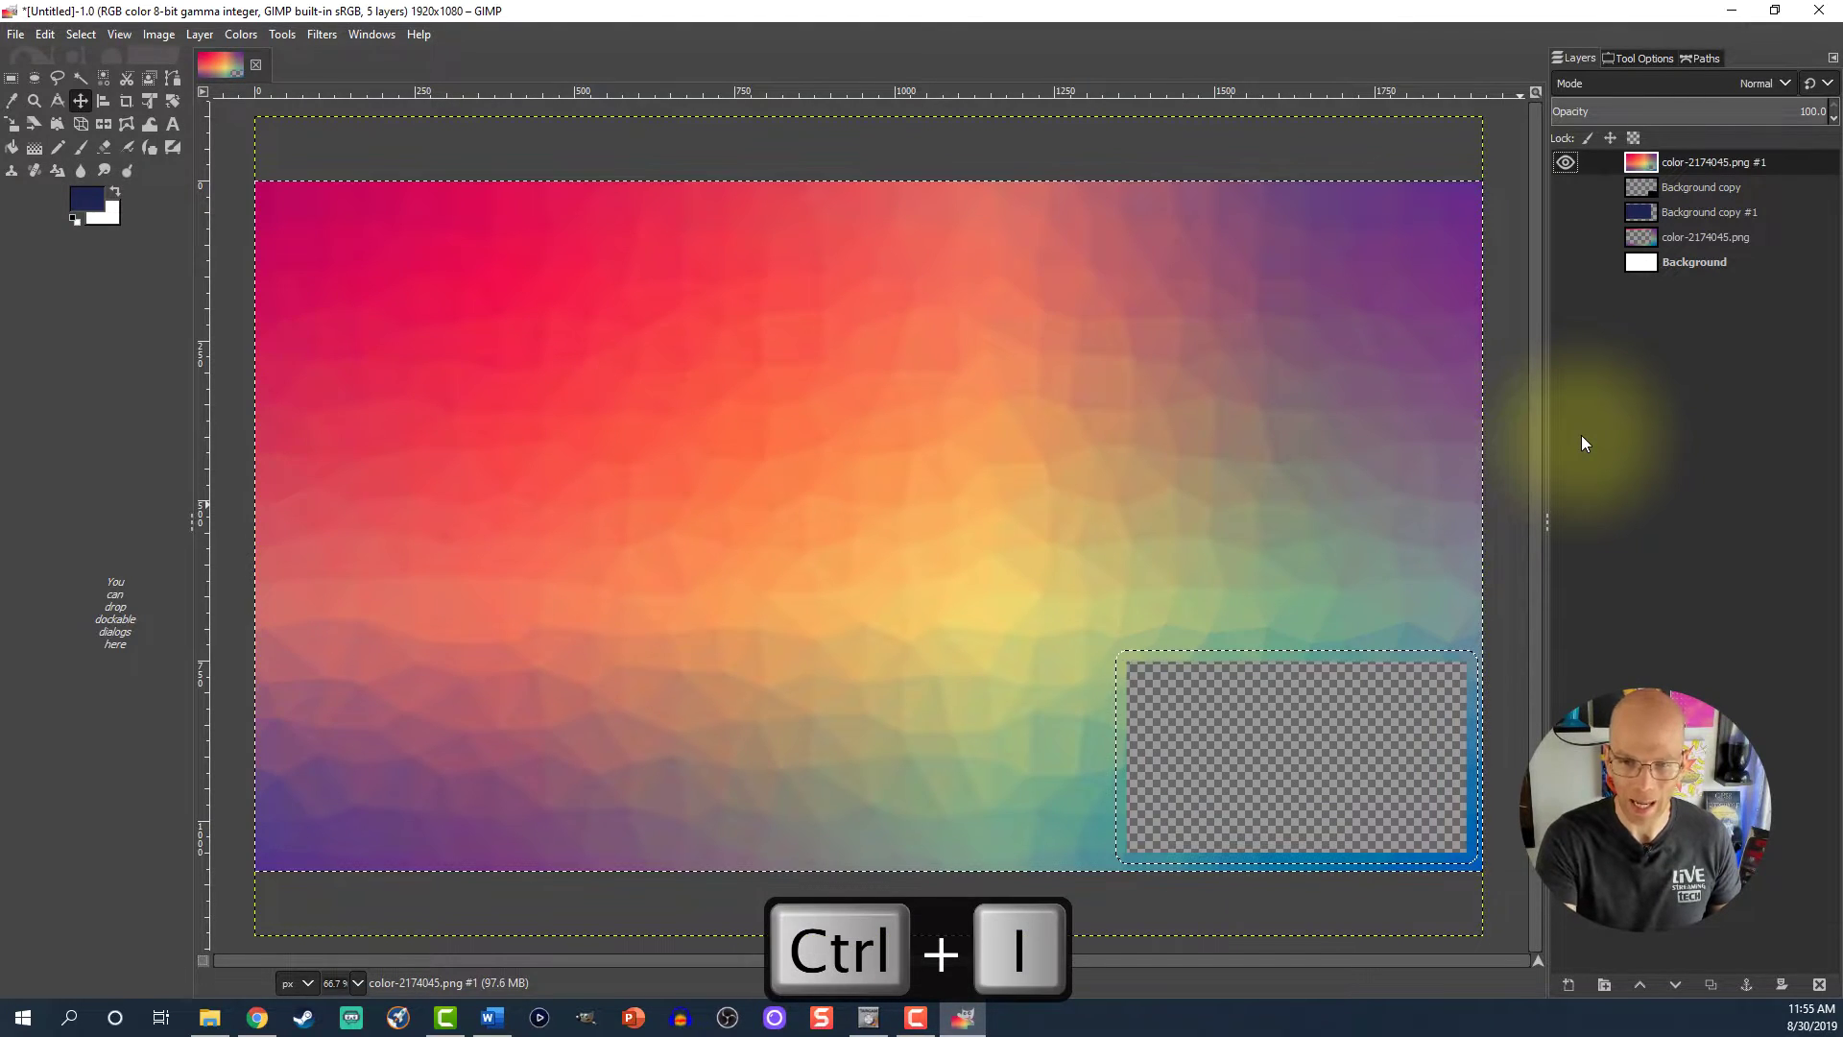
{"action": "key", "text": "Delete"}
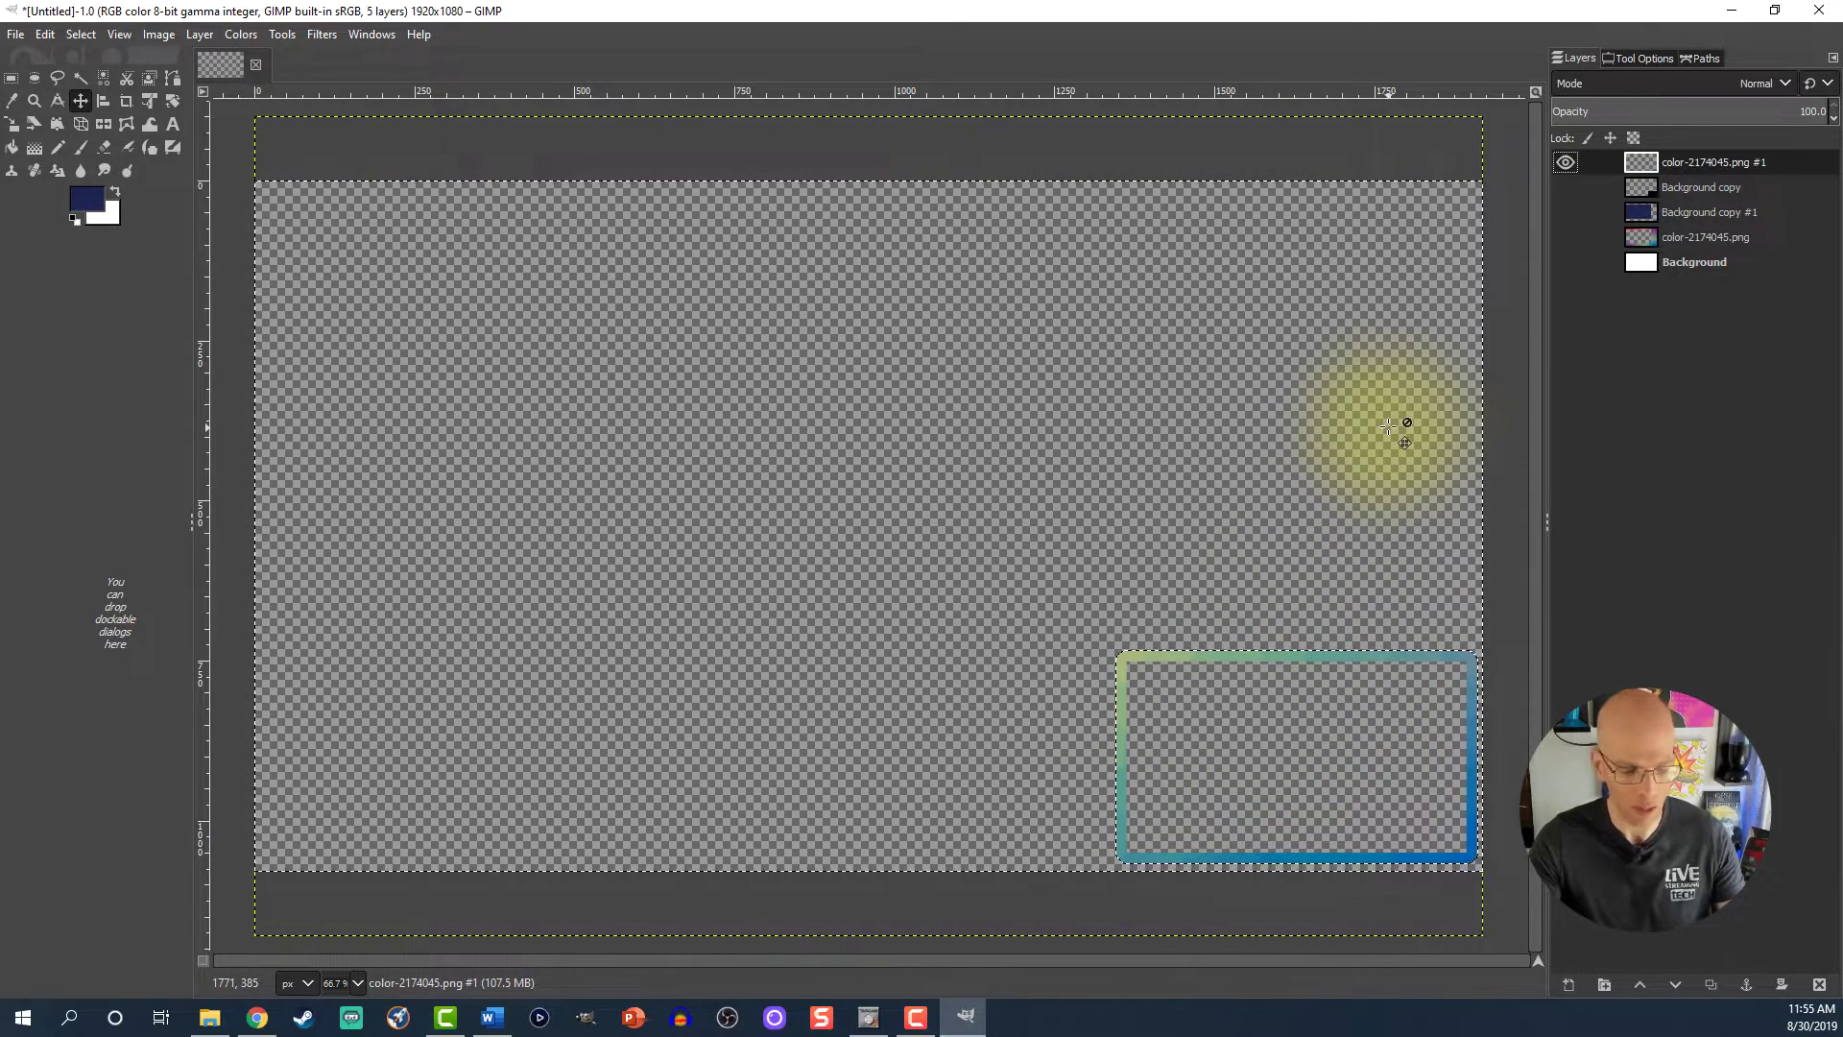
{"action": "key", "text": "ctrl+shift+a"}
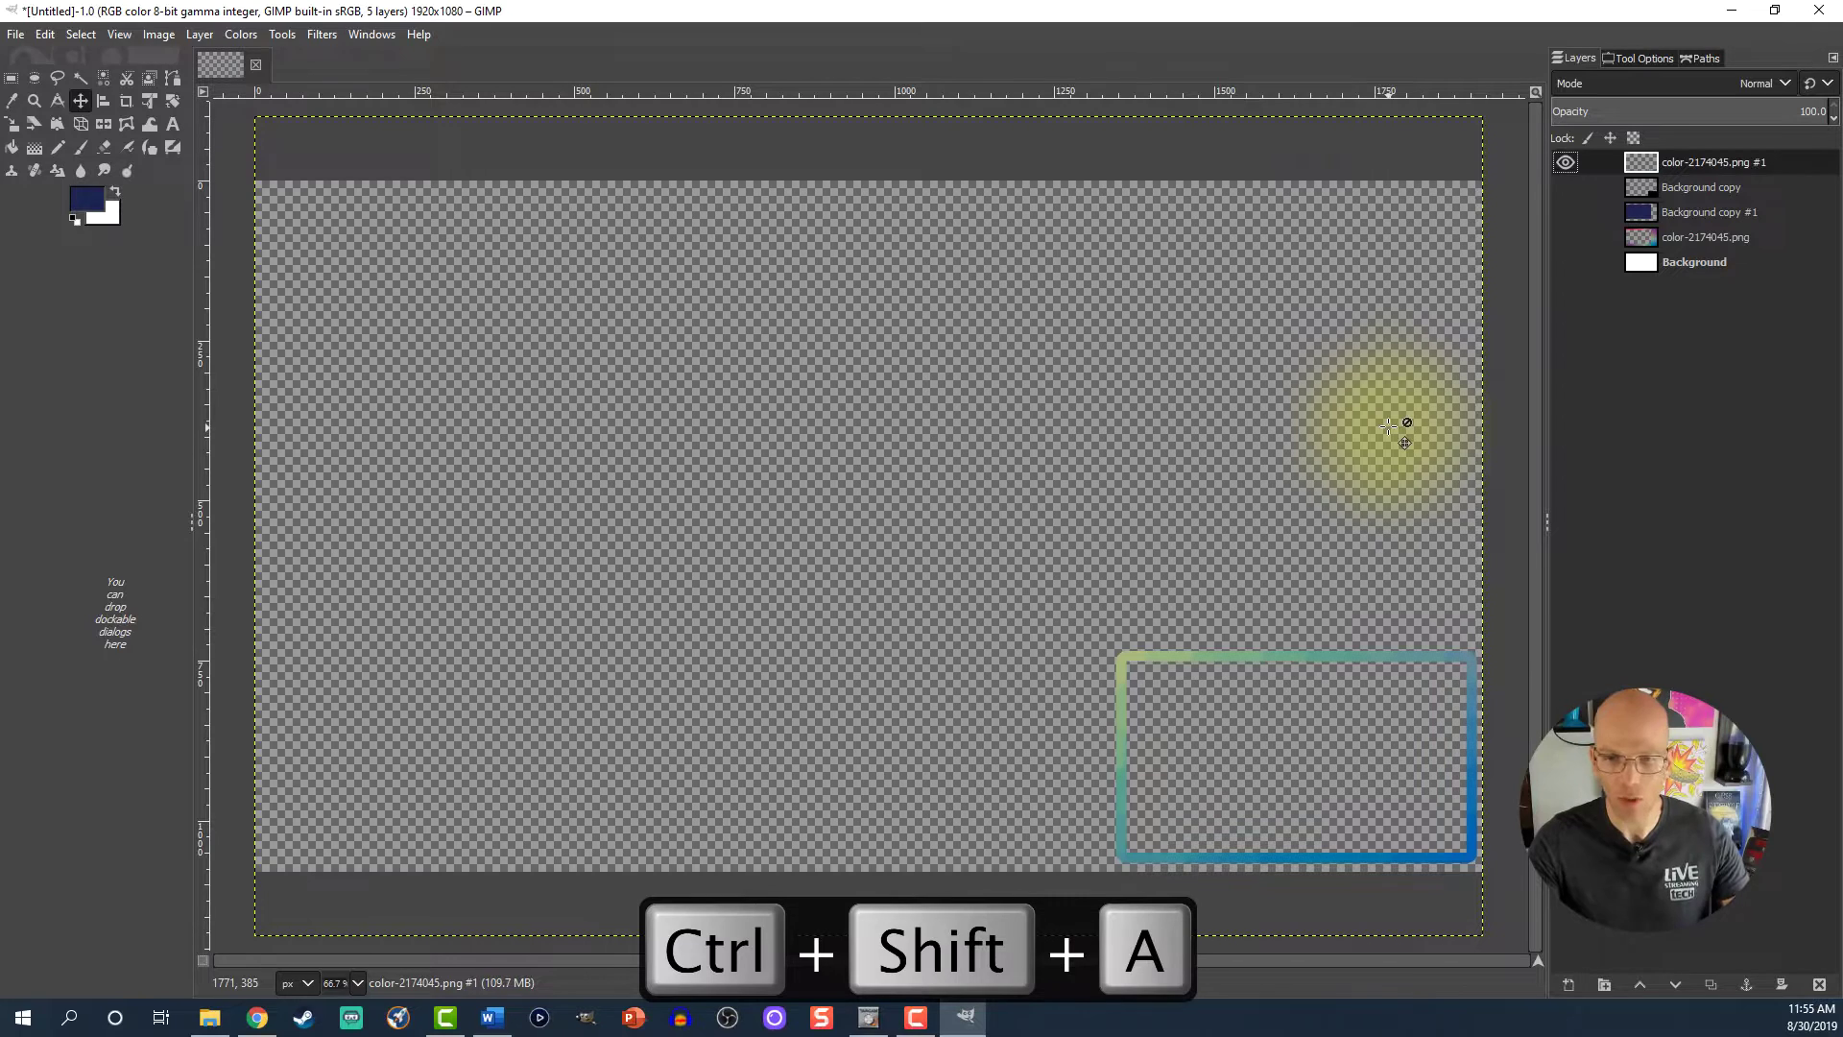
- Cut the Background copy rectangle out of the color-2174045.png gradient frame layer
{"action": "left_click", "coordinate": [1565, 237]}
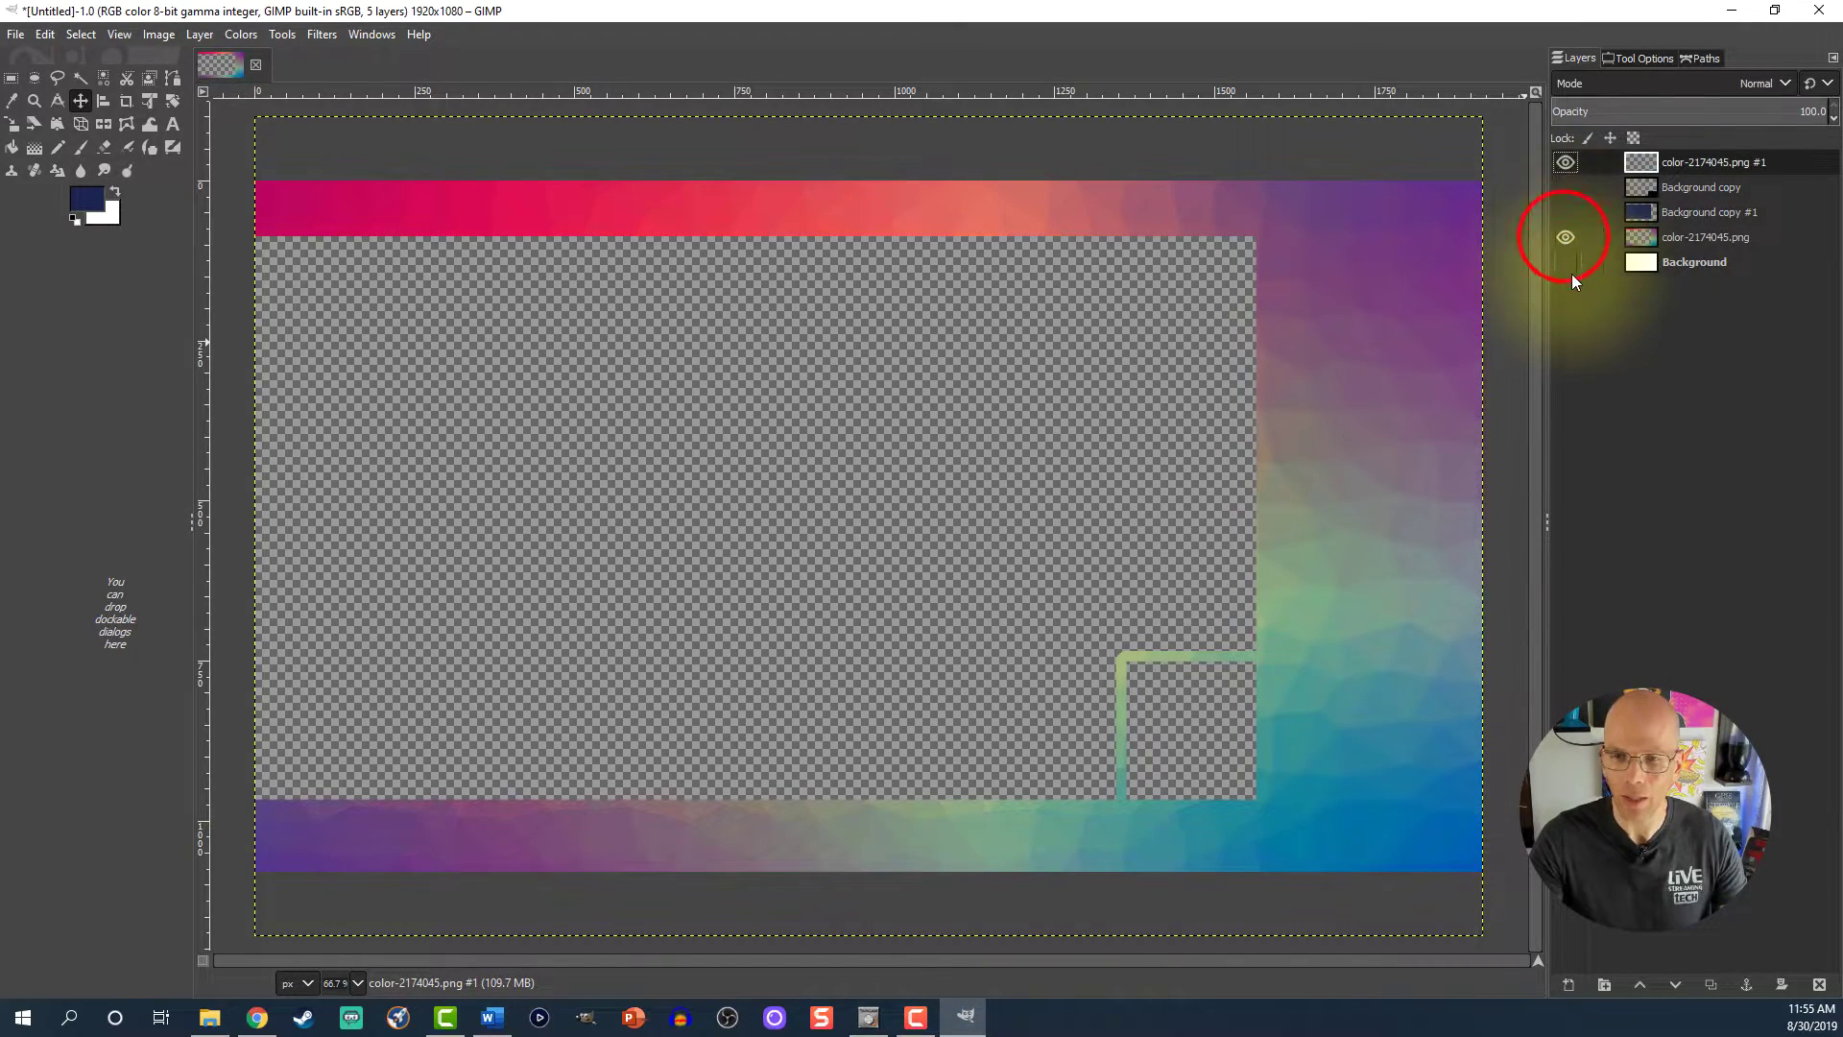
{"action": "left_click", "coordinate": [1565, 163]}
{"action": "left_click", "coordinate": [1638, 194]}
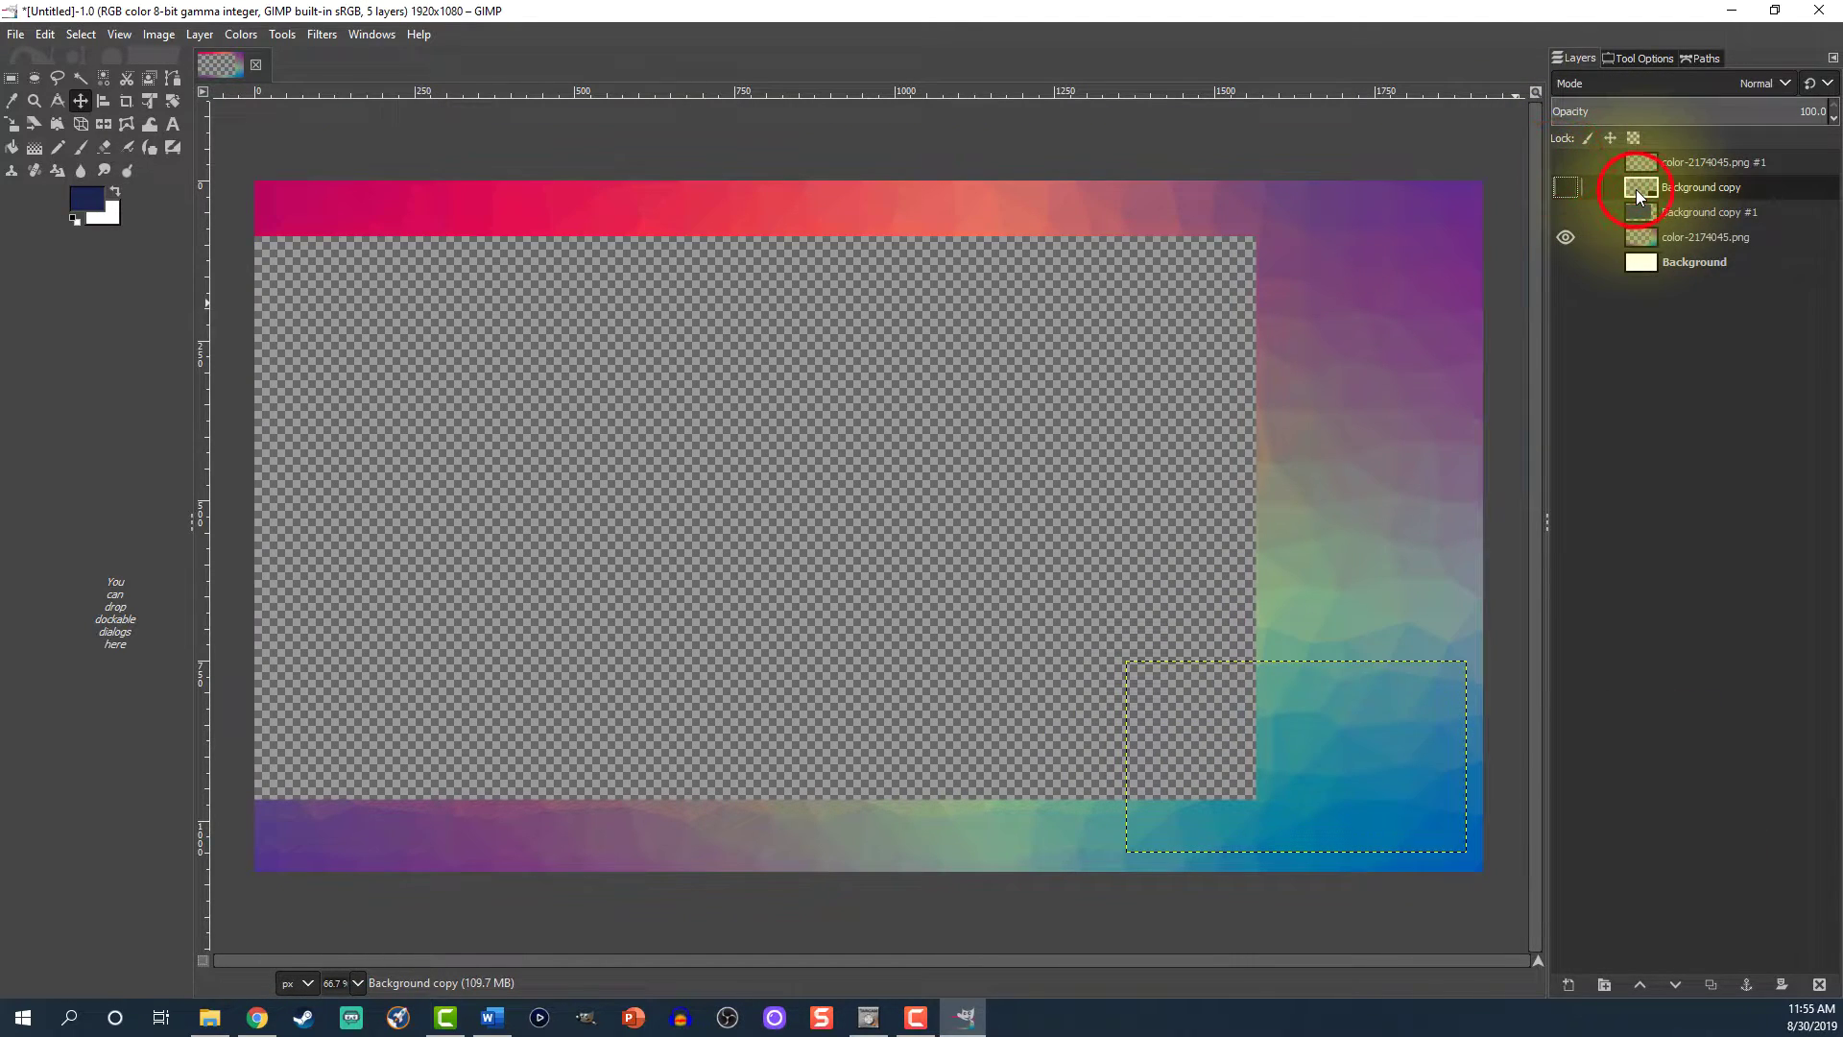
{"action": "right_click", "coordinate": [1637, 196]}
{"action": "left_click", "coordinate": [1706, 815]}
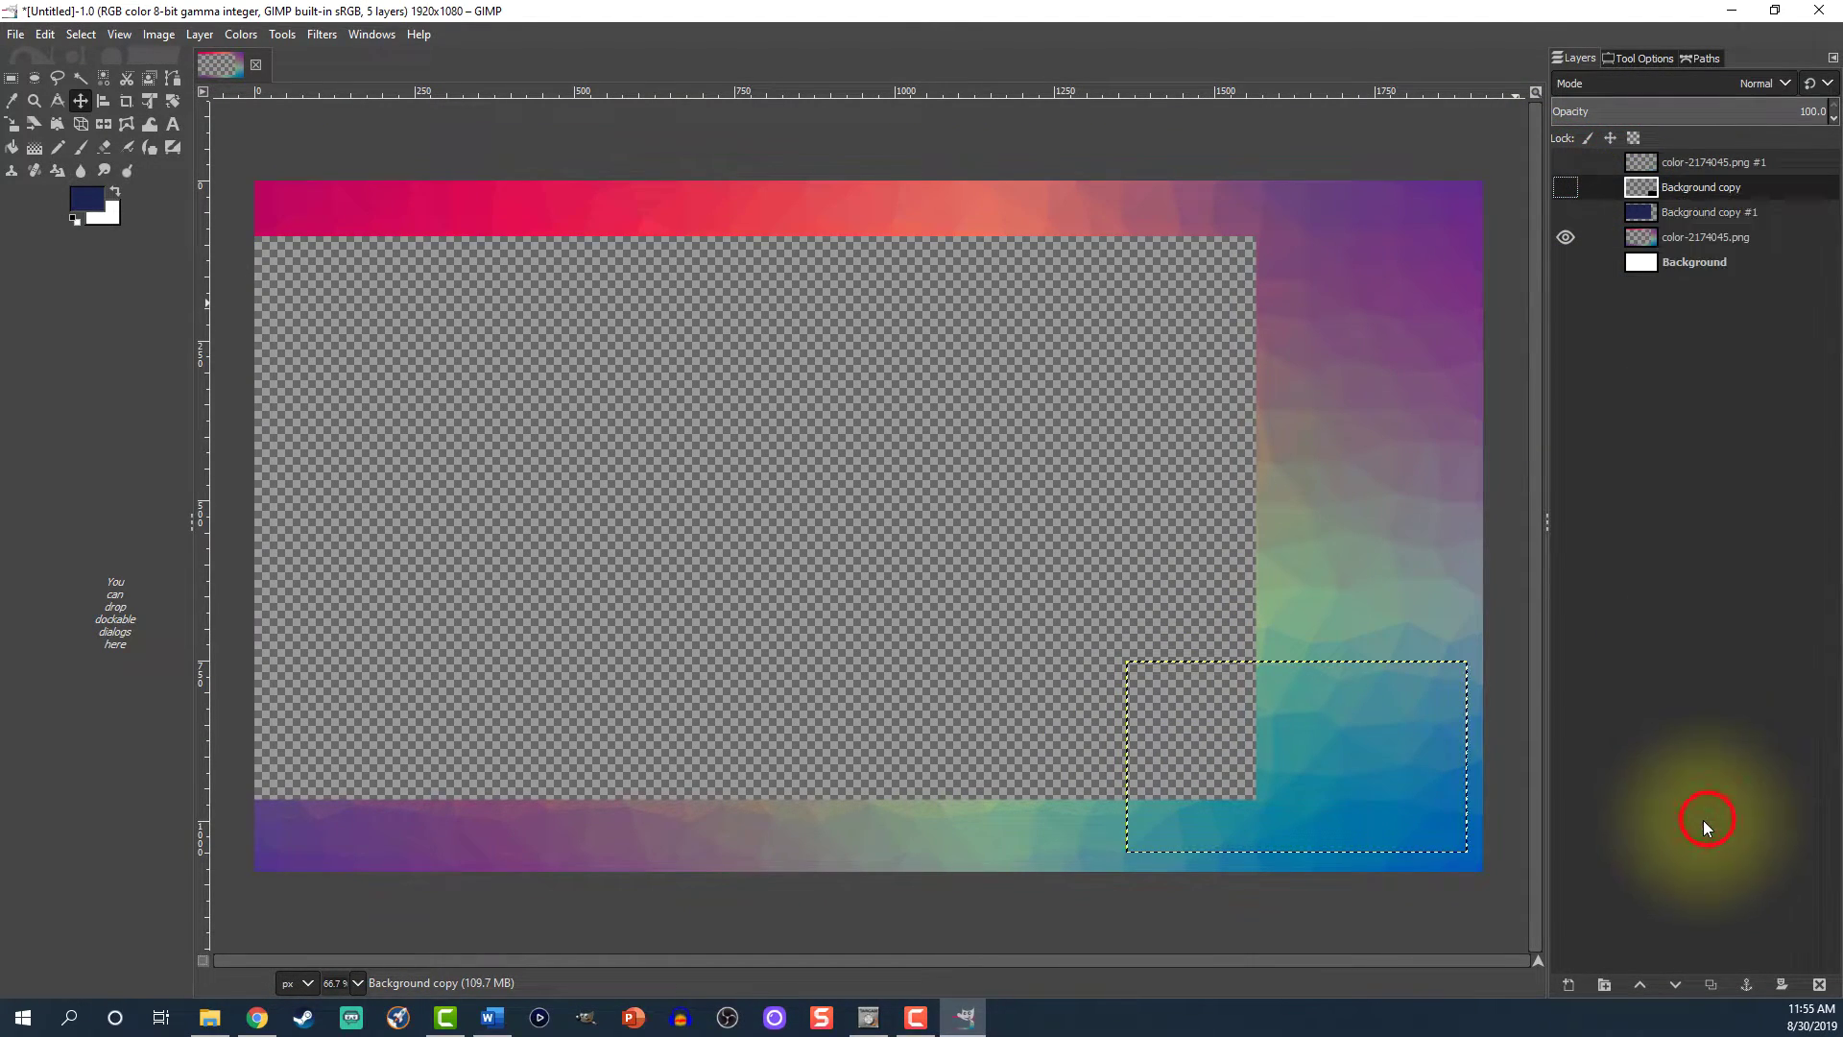
{"action": "left_click", "coordinate": [1633, 239]}
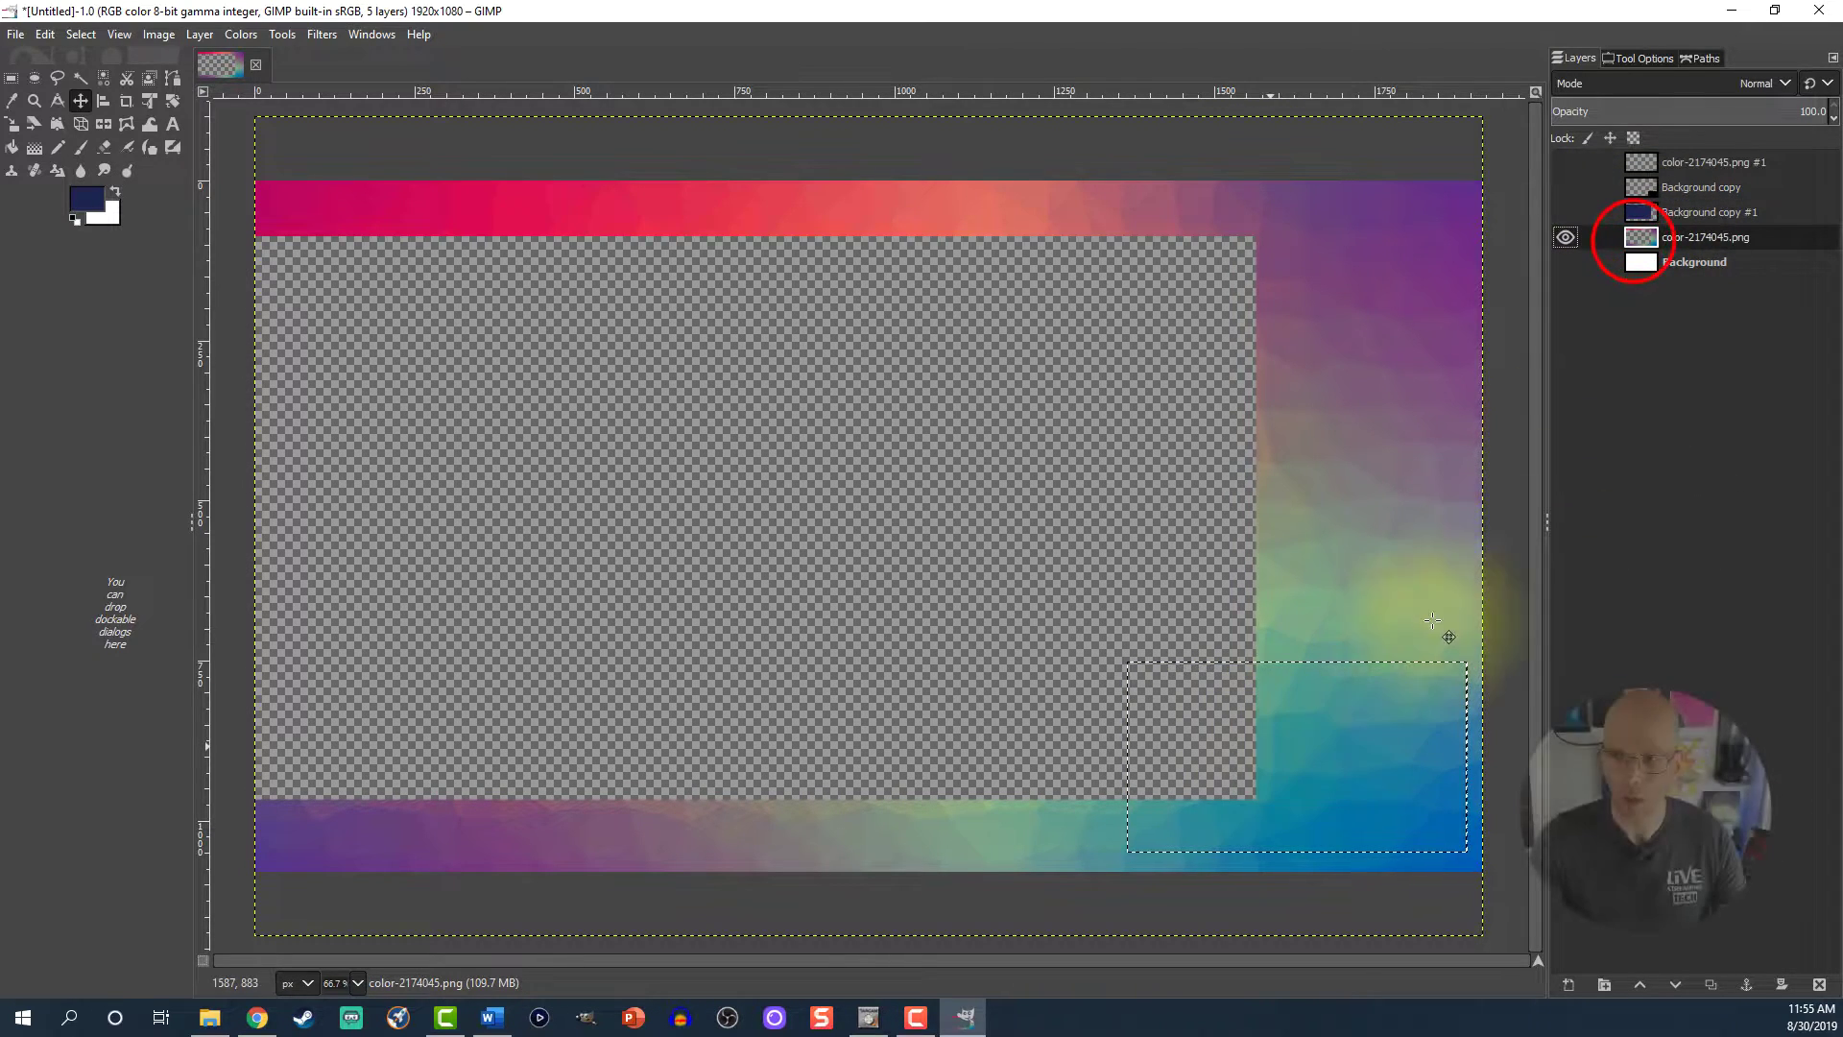
{"action": "key", "text": "Delete"}
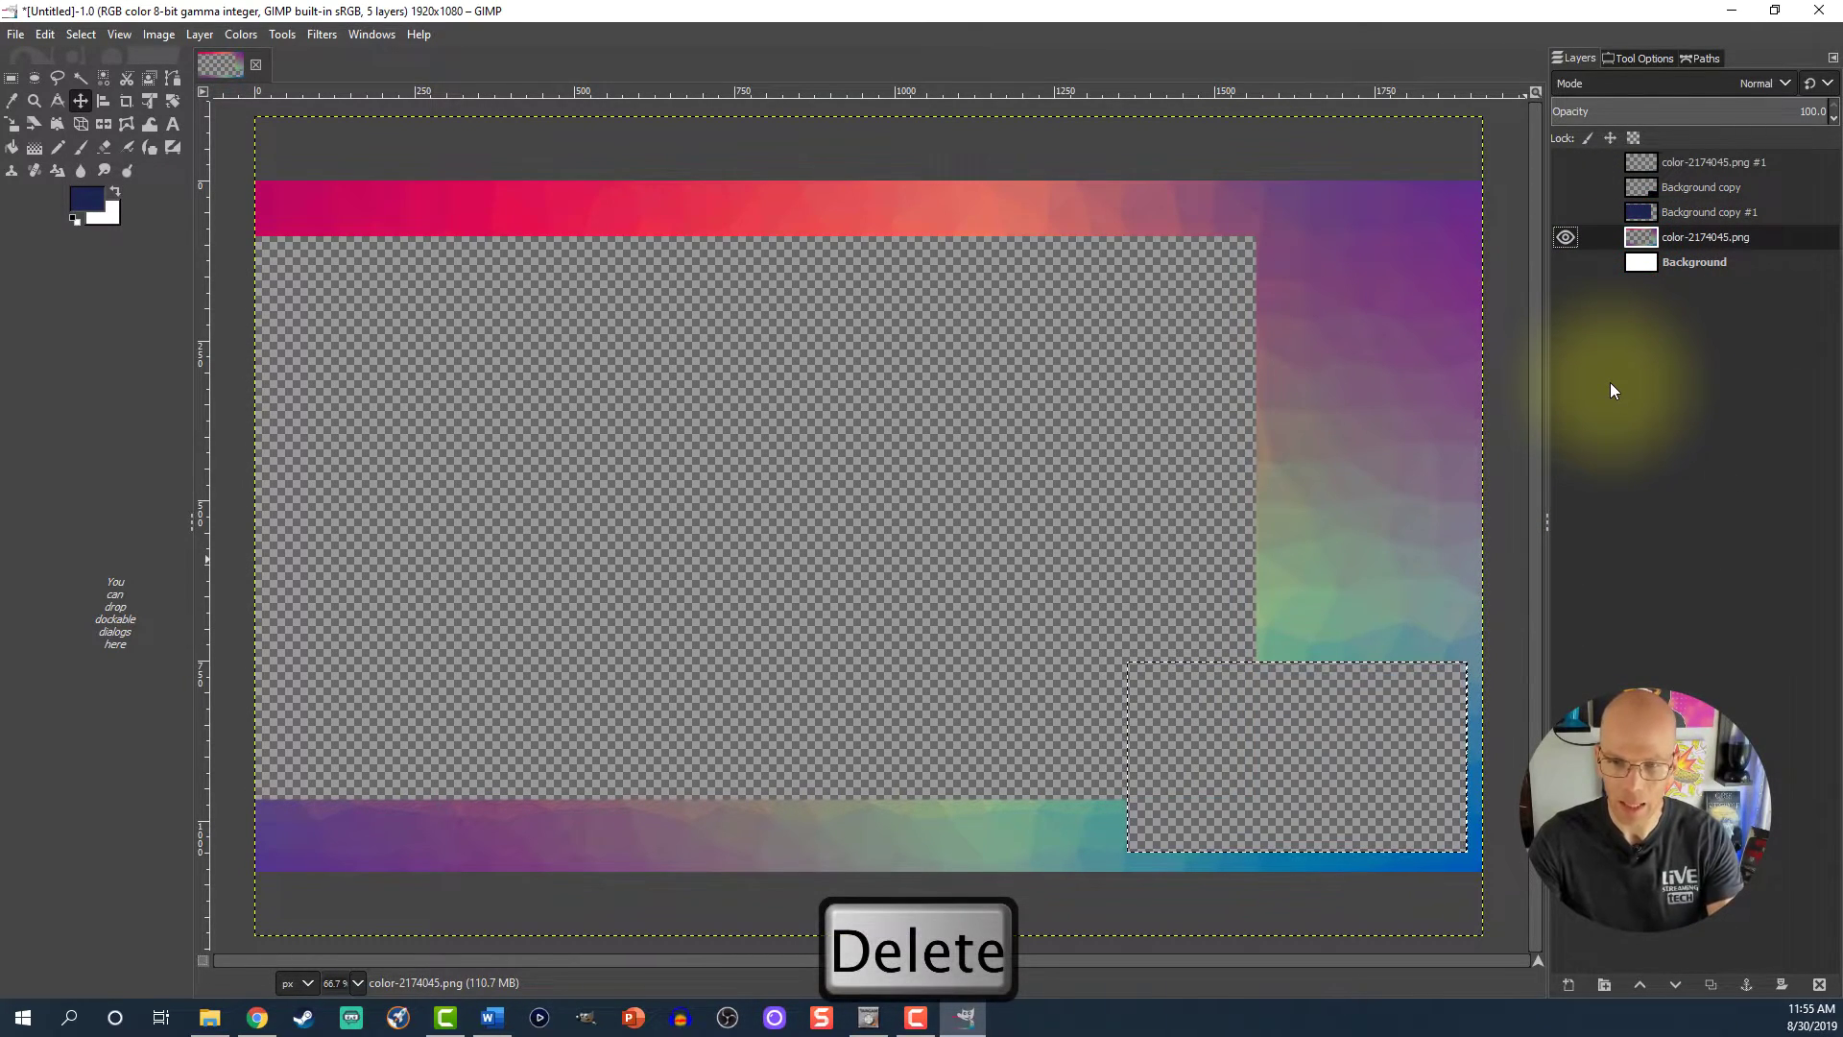
- Move the outline layer just above the frame, deselect, and merge it down into color-2174045.png
{"action": "left_click", "coordinate": [1566, 161]}
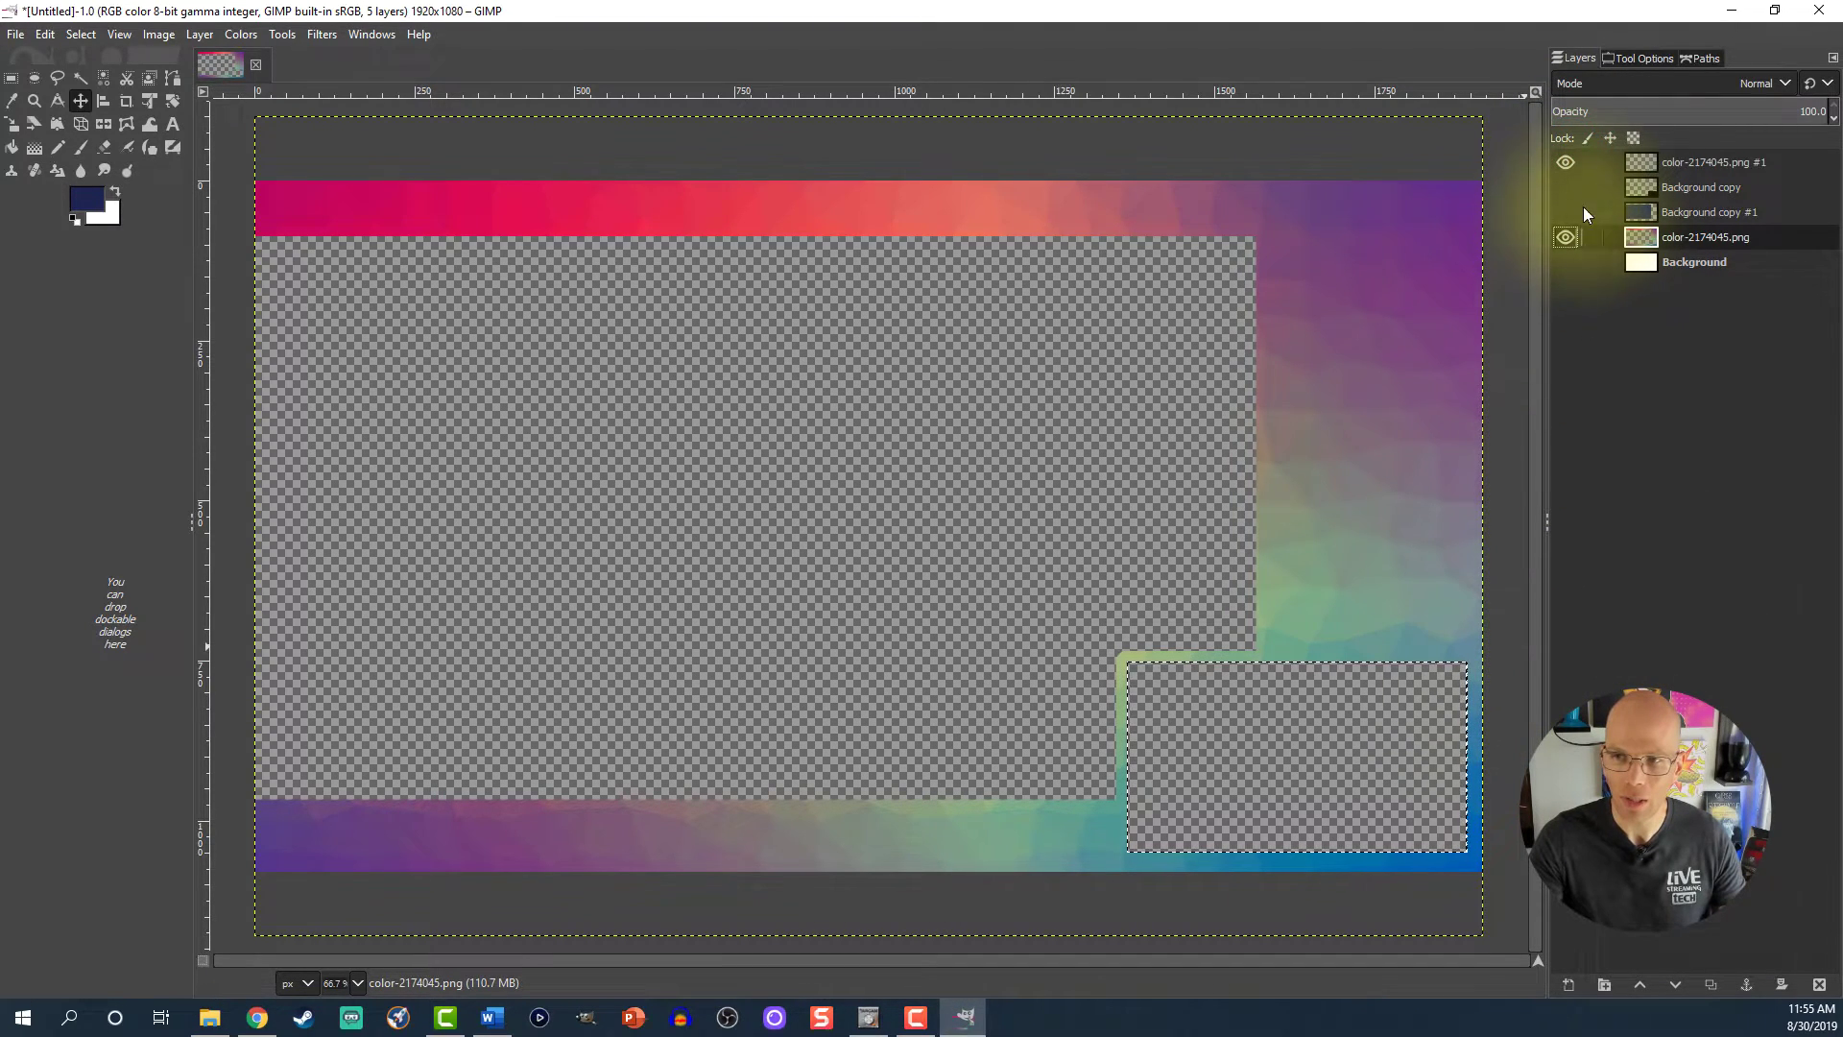
{"action": "mouse_move", "coordinate": [1639, 161]}
{"action": "left_mouse_down"}
{"action": "mouse_move", "coordinate": [1647, 229]}
{"action": "mouse_move", "coordinate": [1631, 163]}
{"action": "left_mouse_up"}
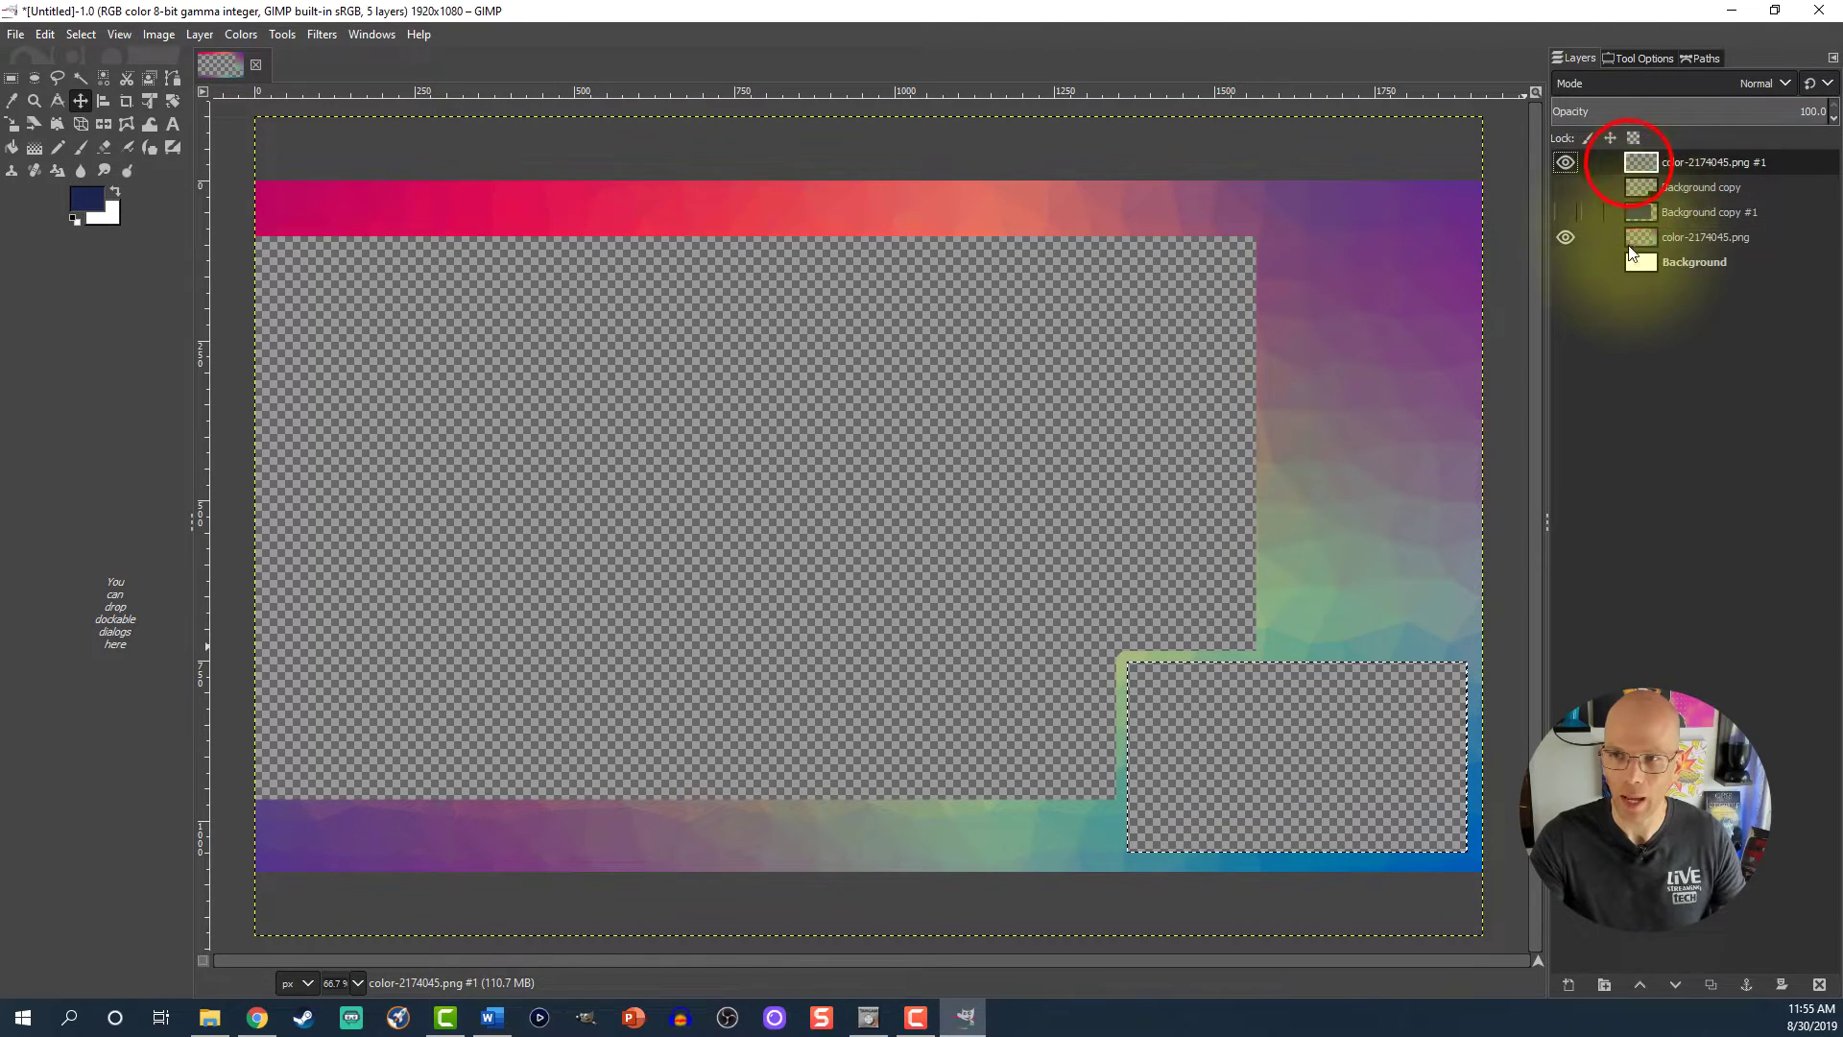
{"action": "left_click", "coordinate": [1677, 986]}
{"action": "left_click", "coordinate": [1677, 987]}
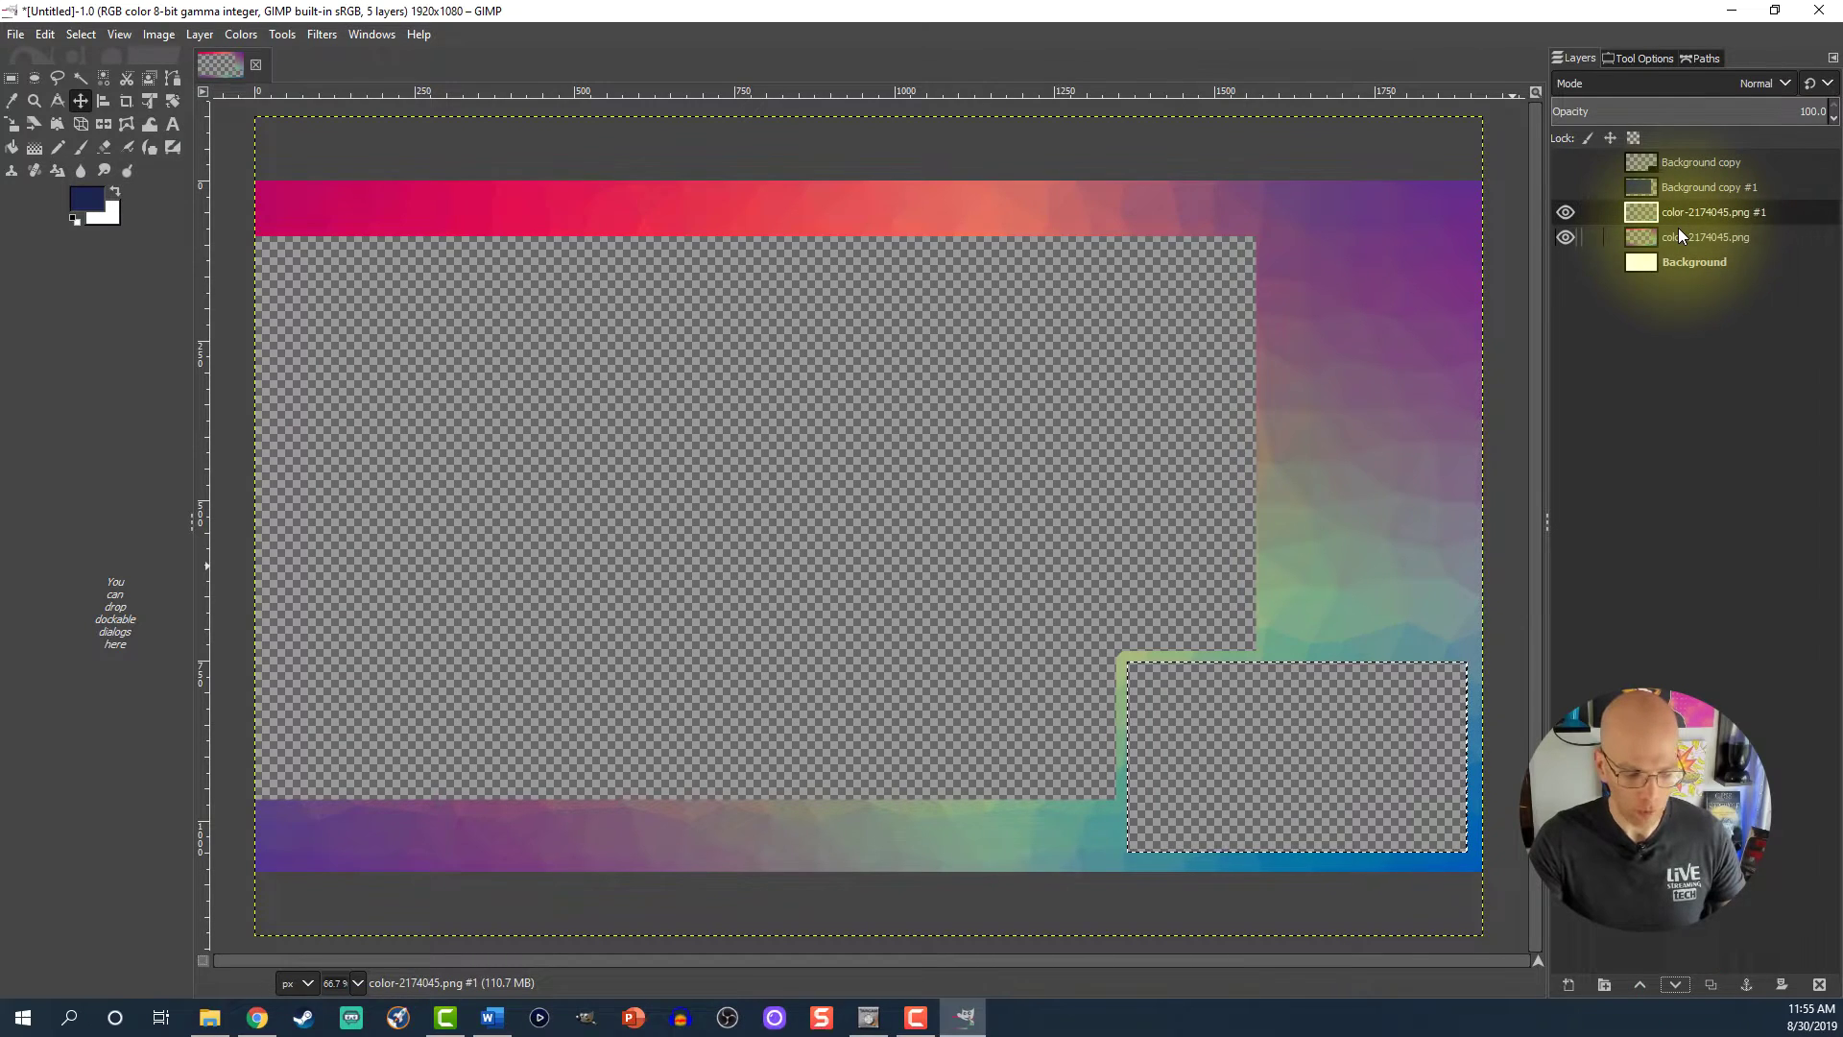
{"action": "key", "text": "ctrl+shift+a"}
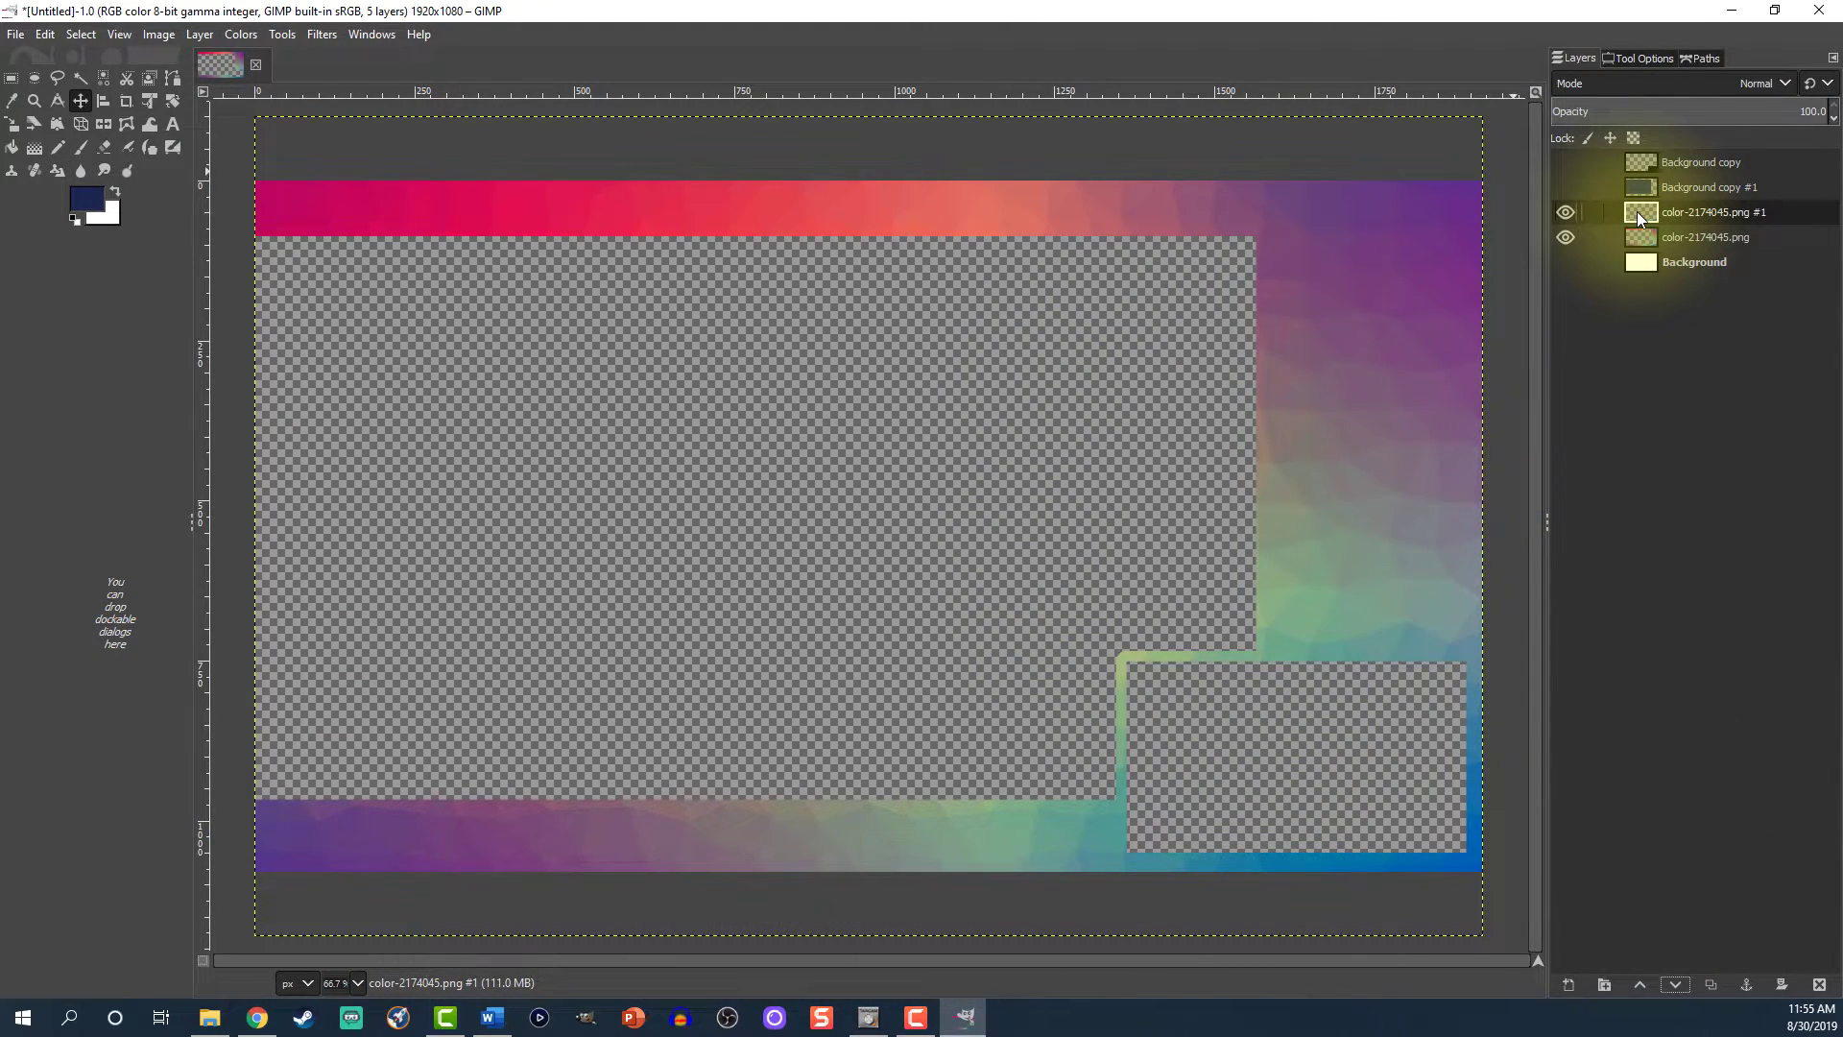
{"action": "right_click", "coordinate": [1638, 218]}
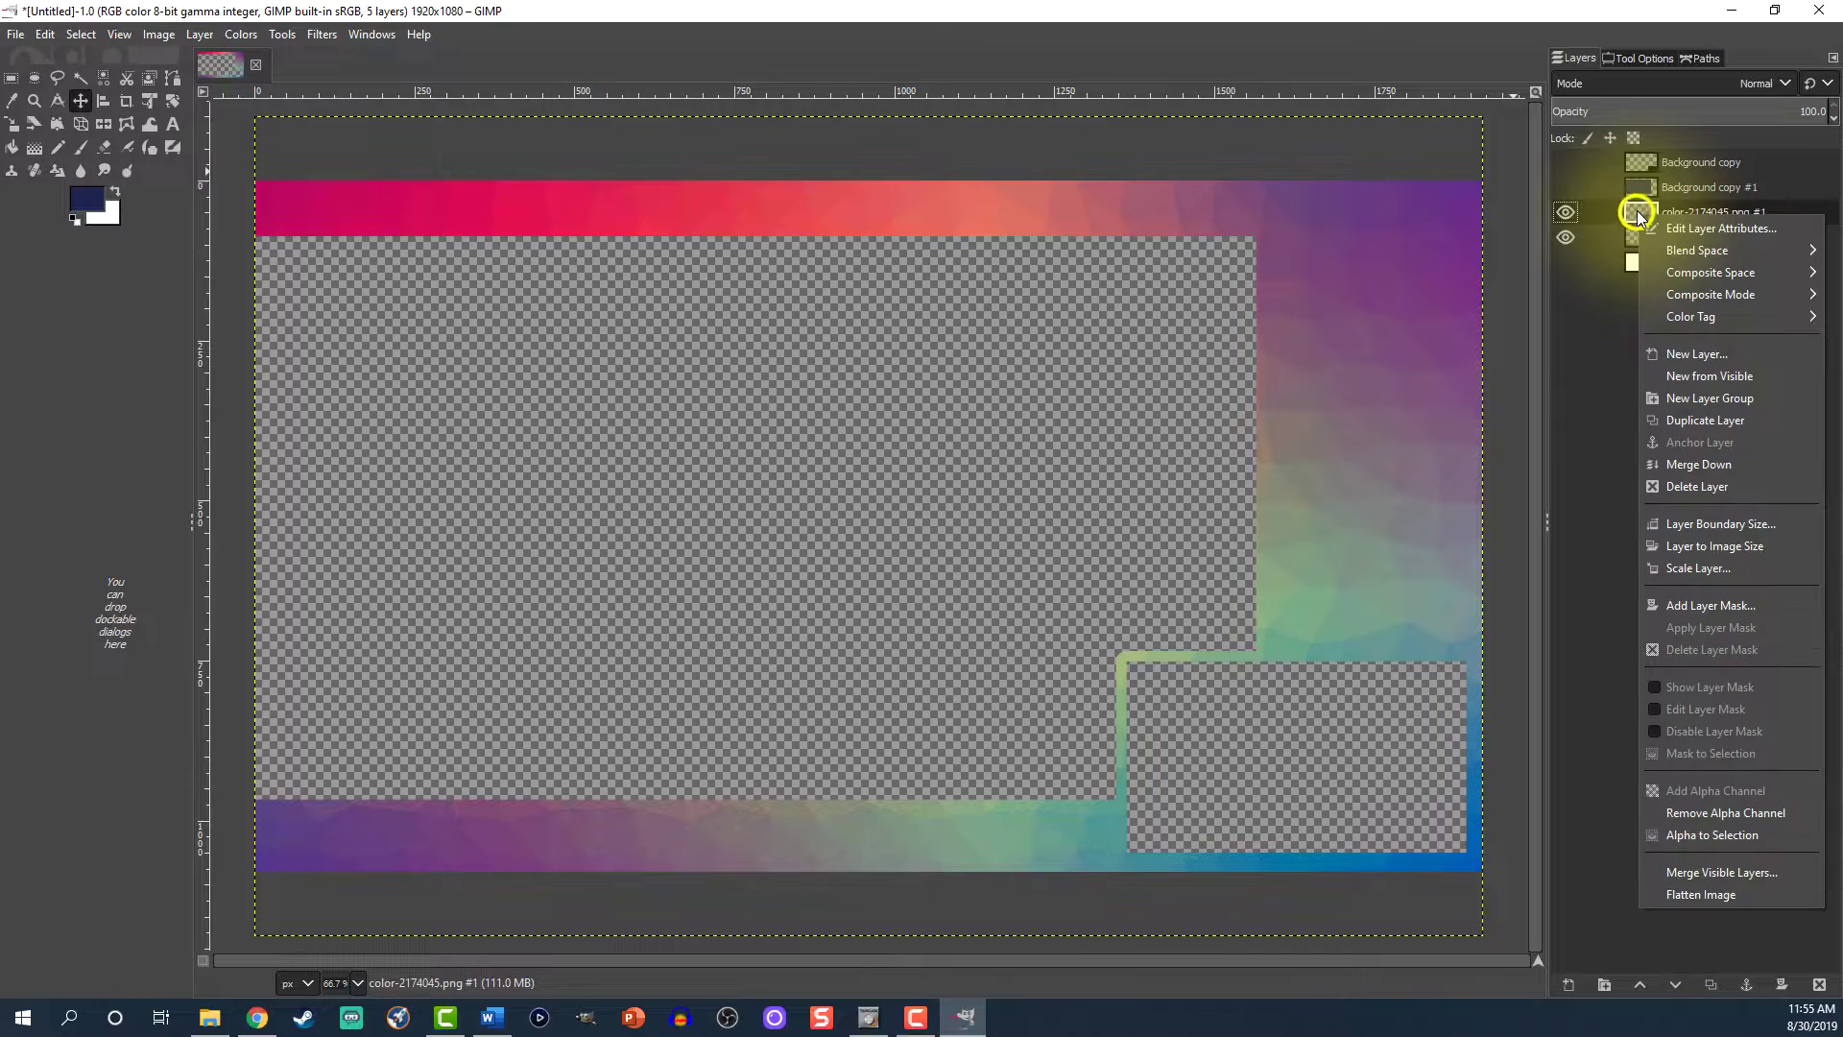
{"action": "left_click", "coordinate": [1699, 465]}
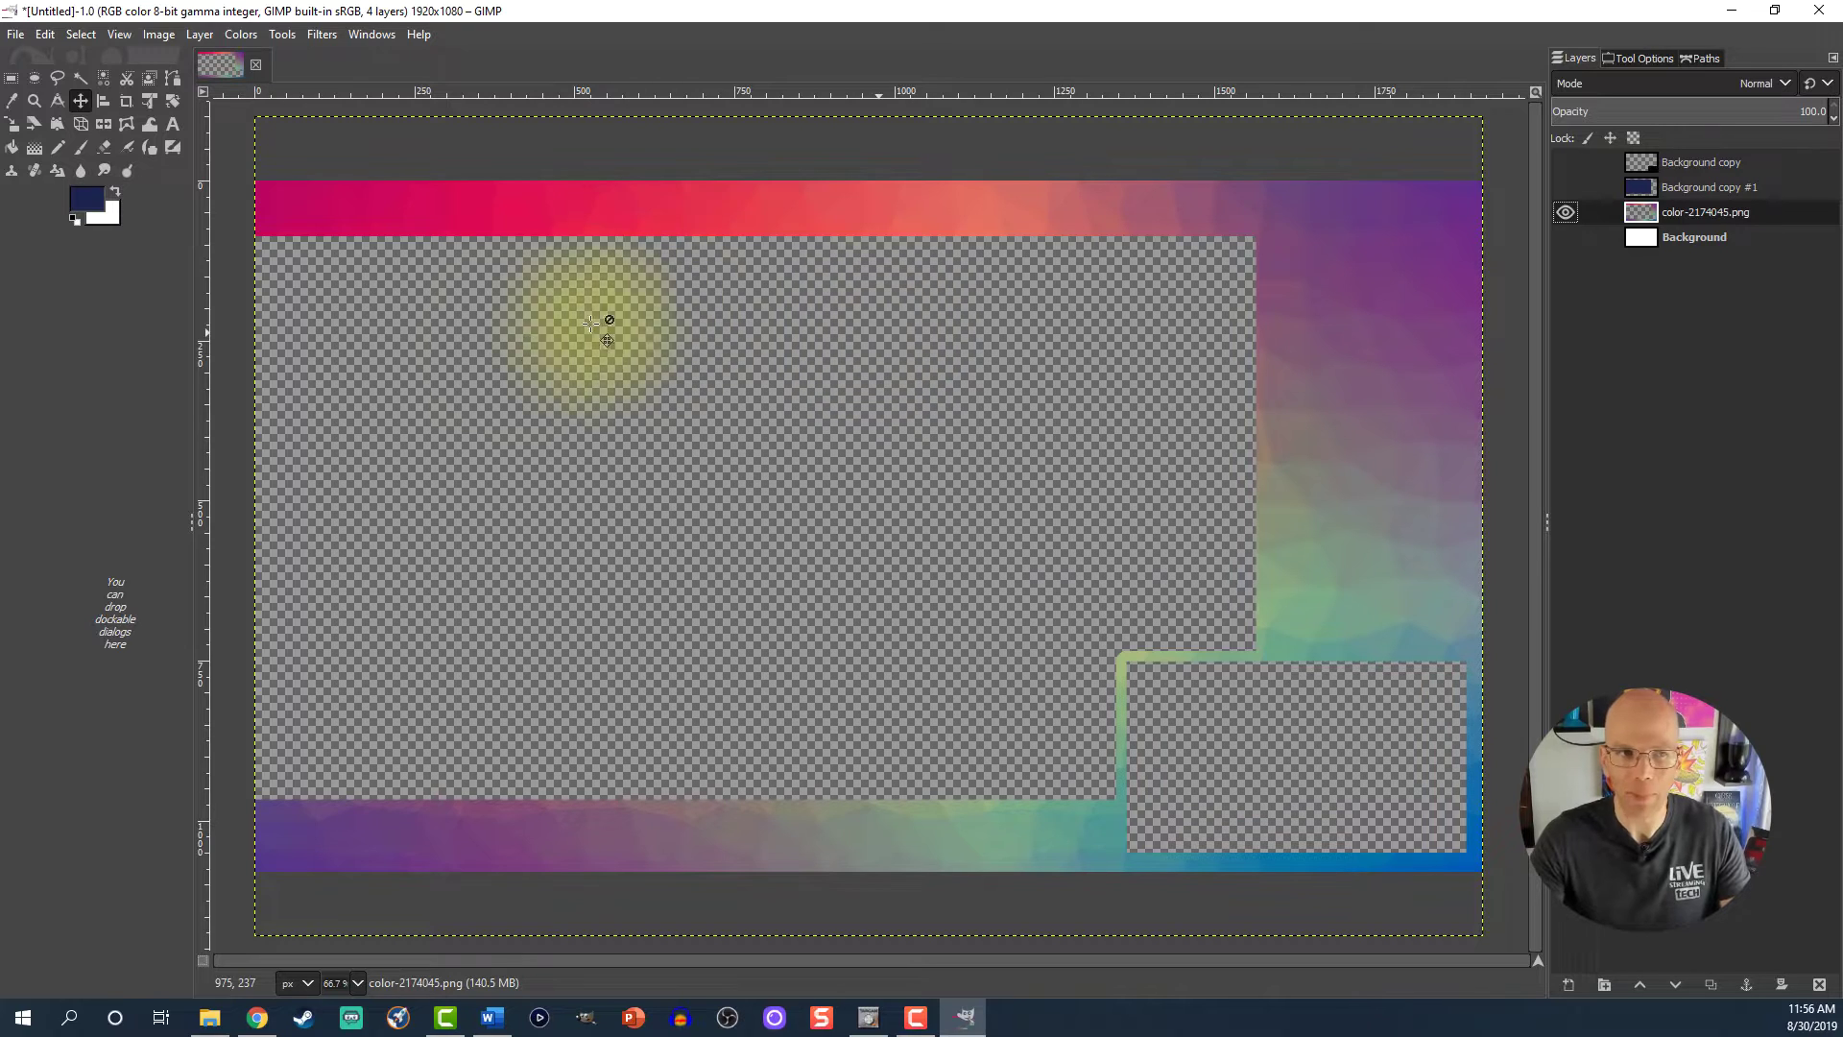
- Set up the Pencil with cream colour, the 2. Block 01 brush and size 200
{"action": "left_click", "coordinate": [53, 152]}
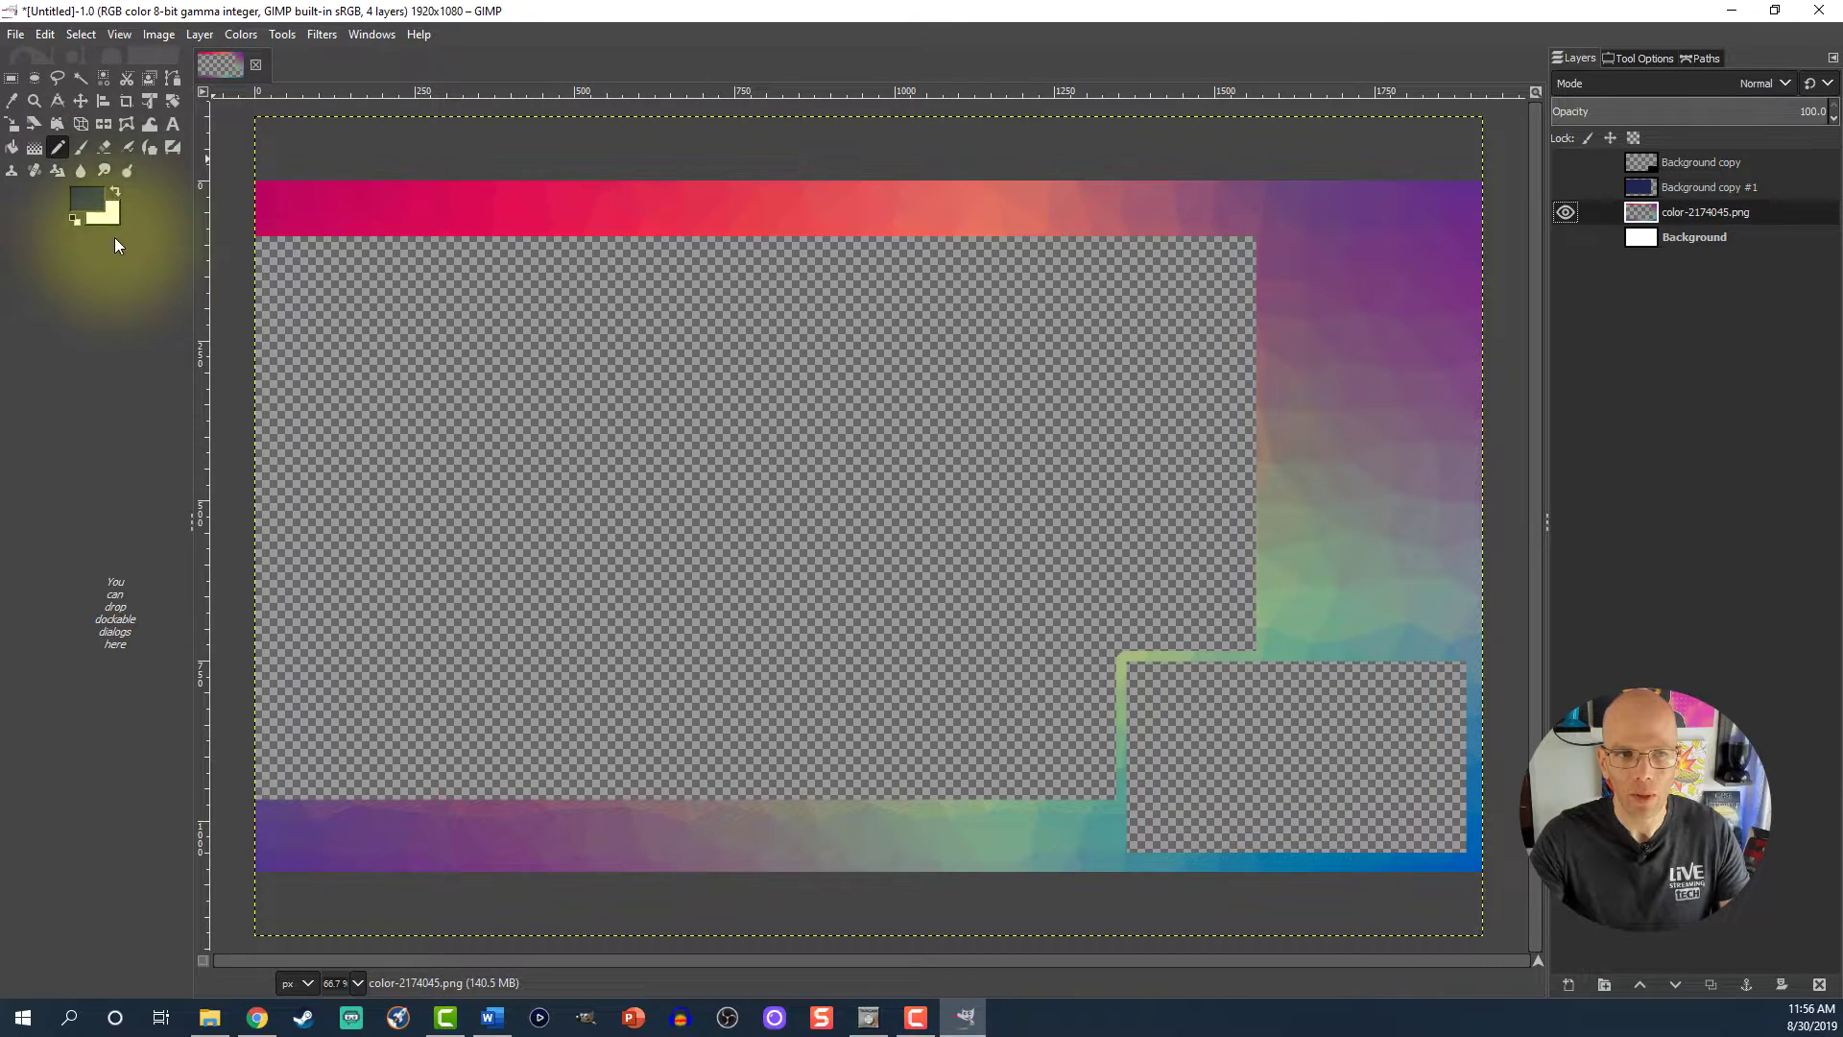
{"action": "left_click", "coordinate": [114, 191]}
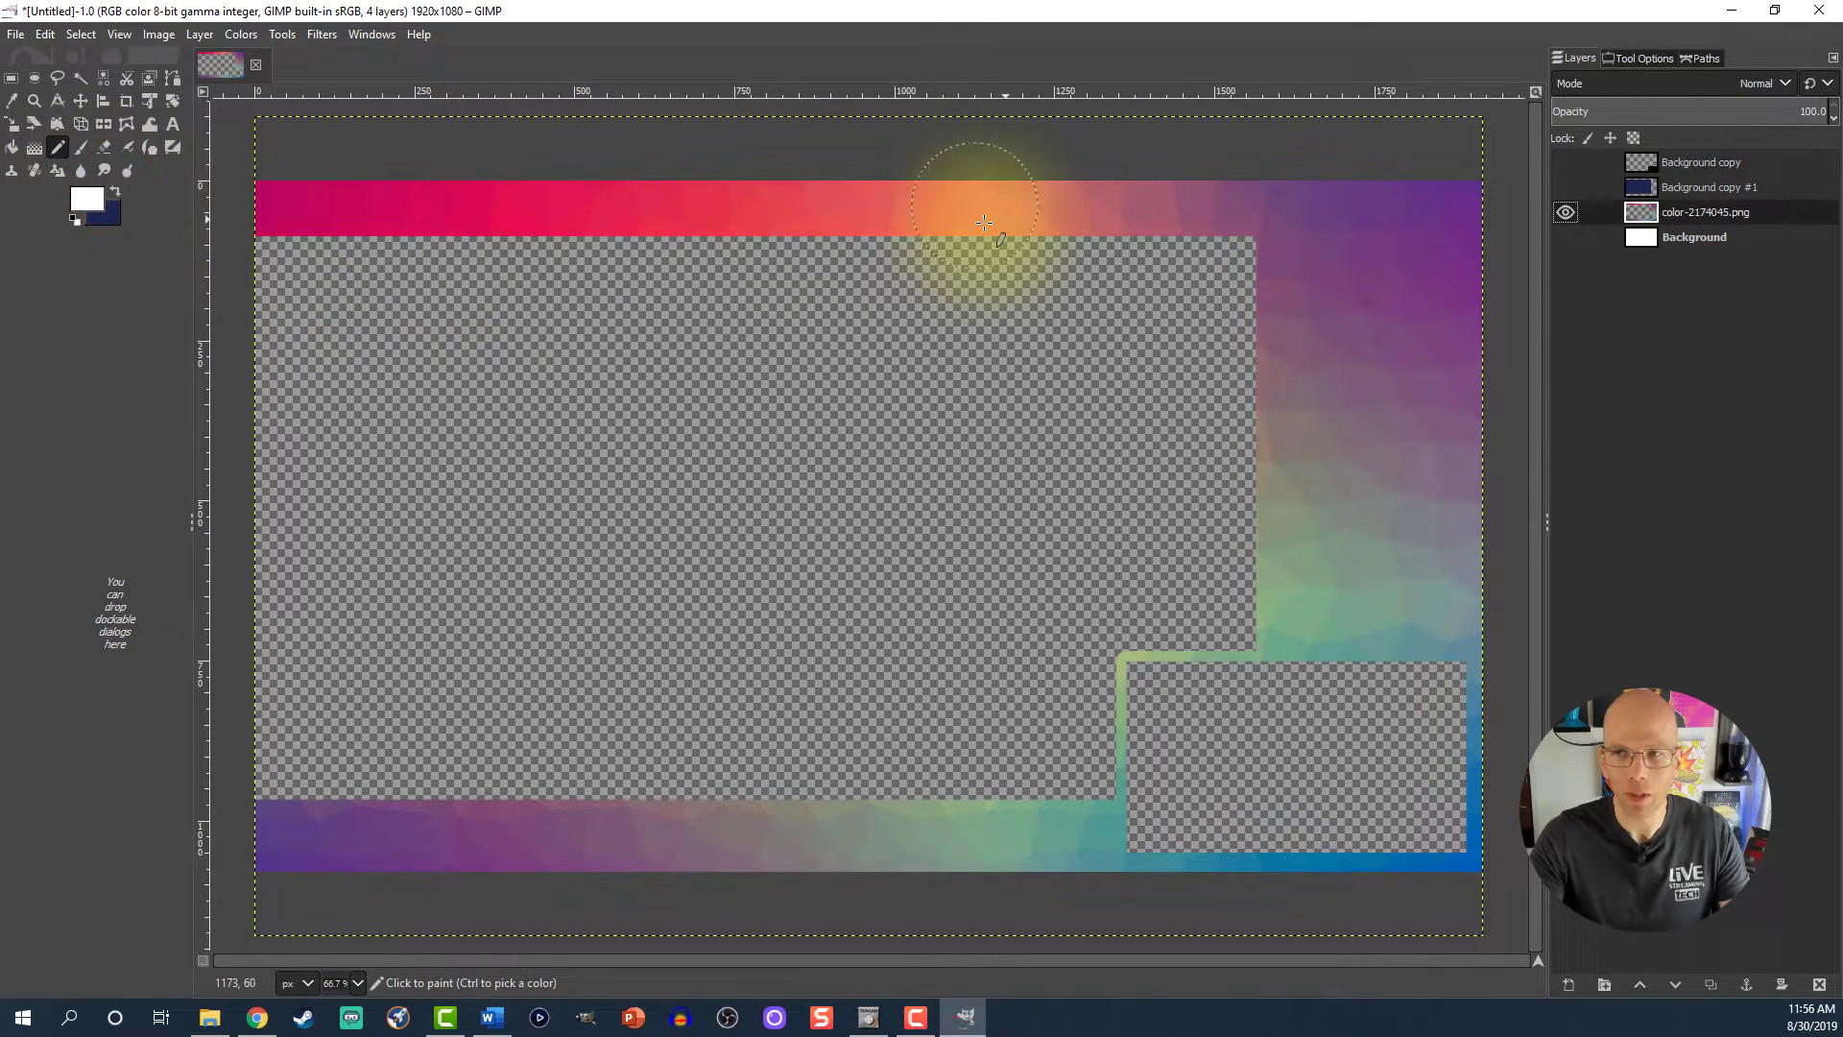
{"action": "left_click", "coordinate": [1618, 60]}
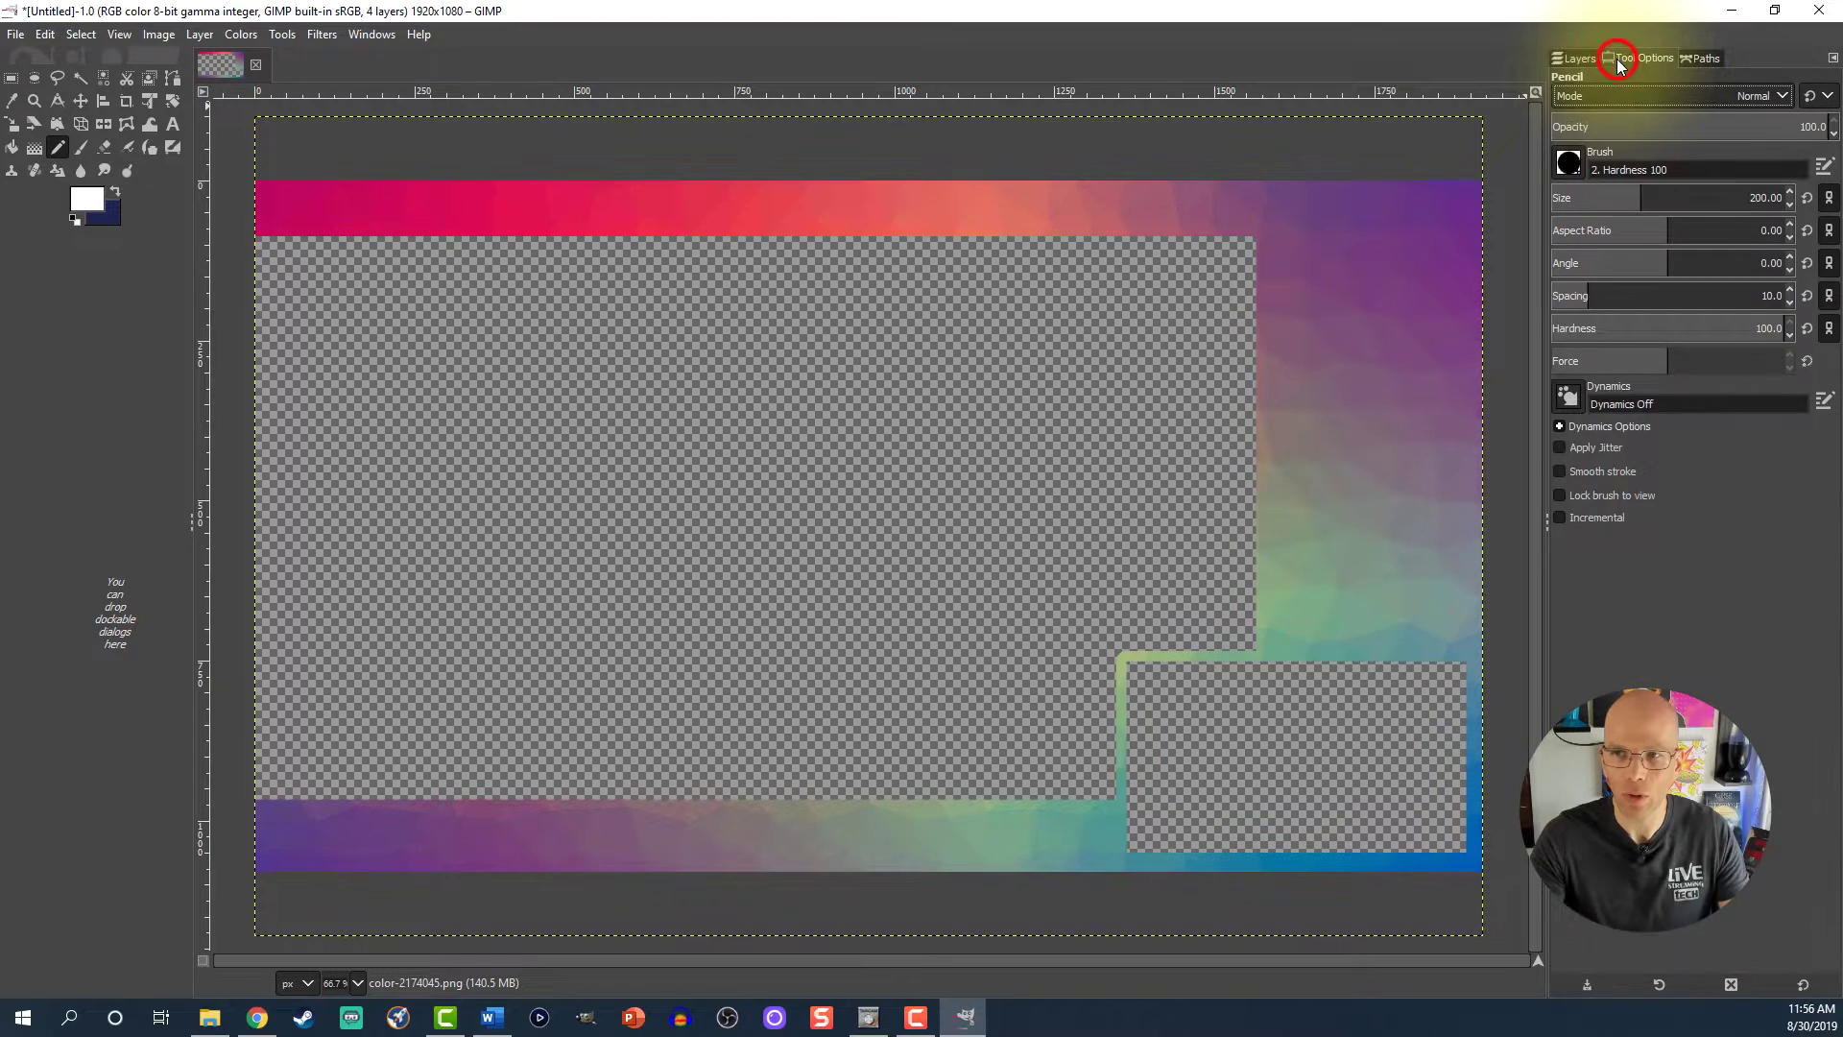
{"action": "left_click", "coordinate": [1568, 163]}
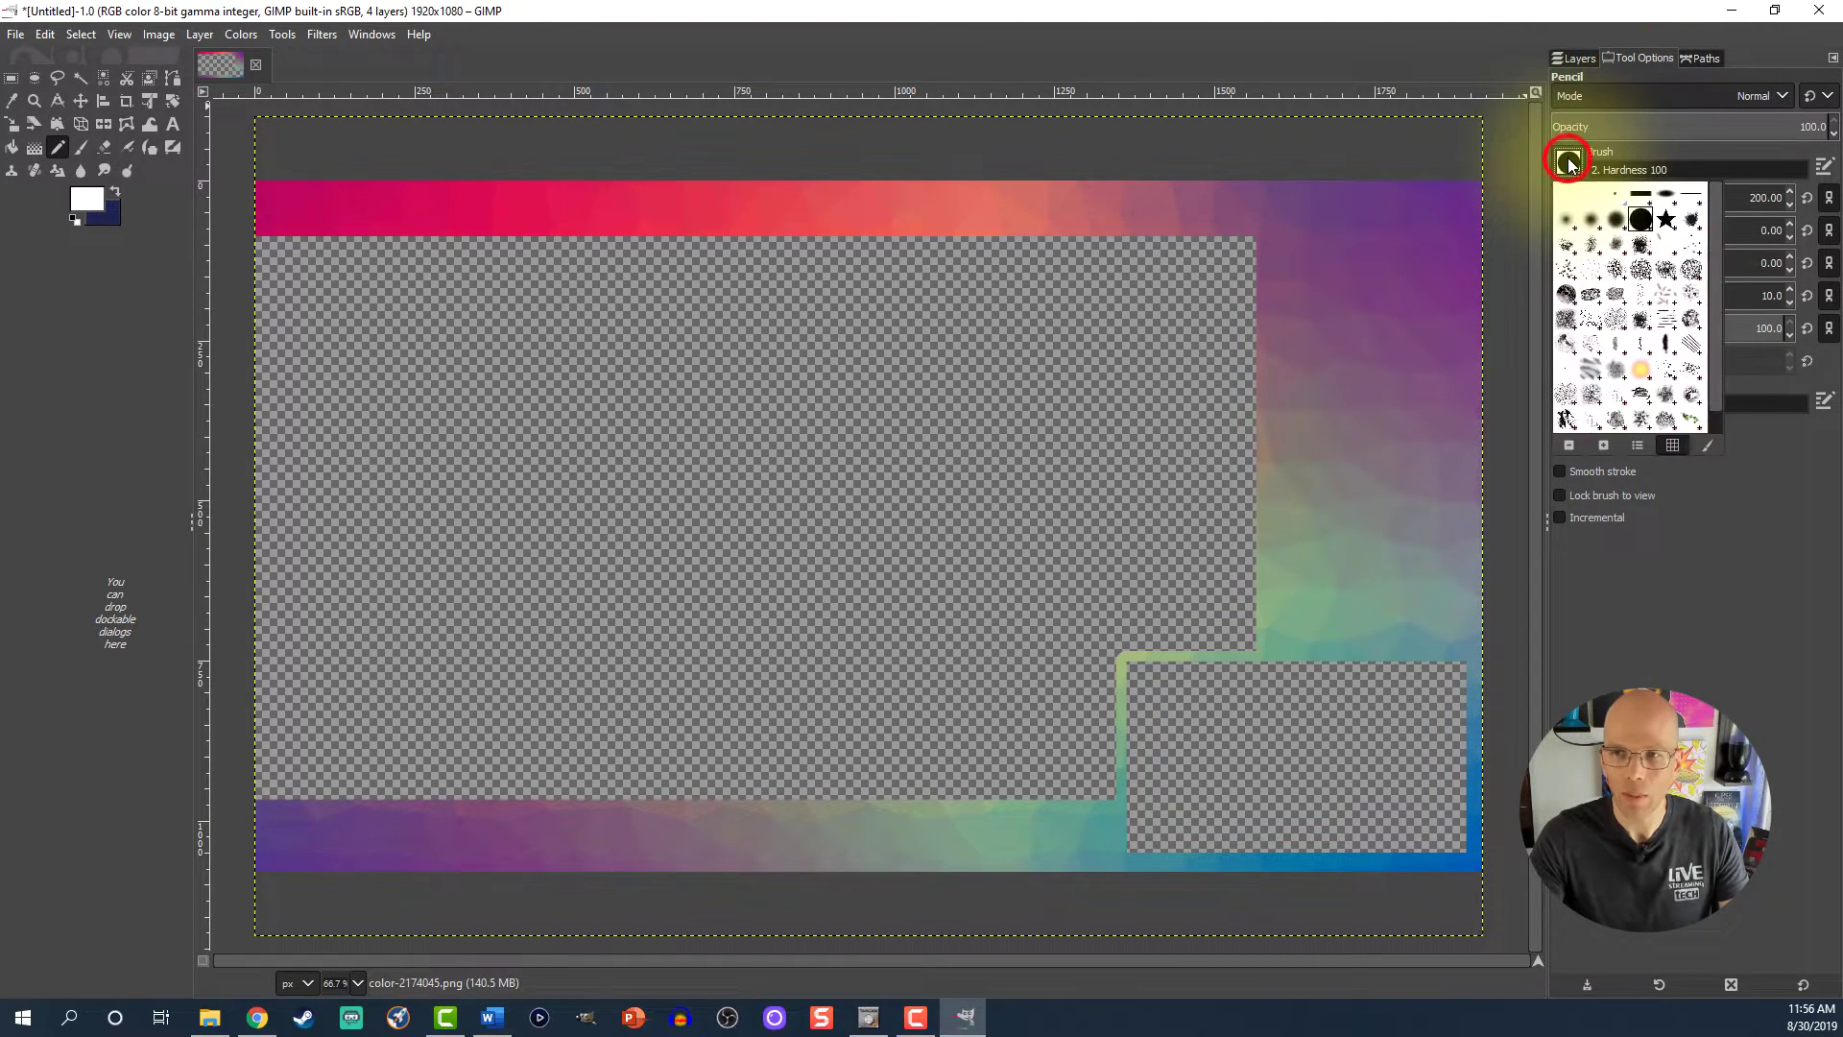
{"action": "left_click", "coordinate": [1641, 196]}
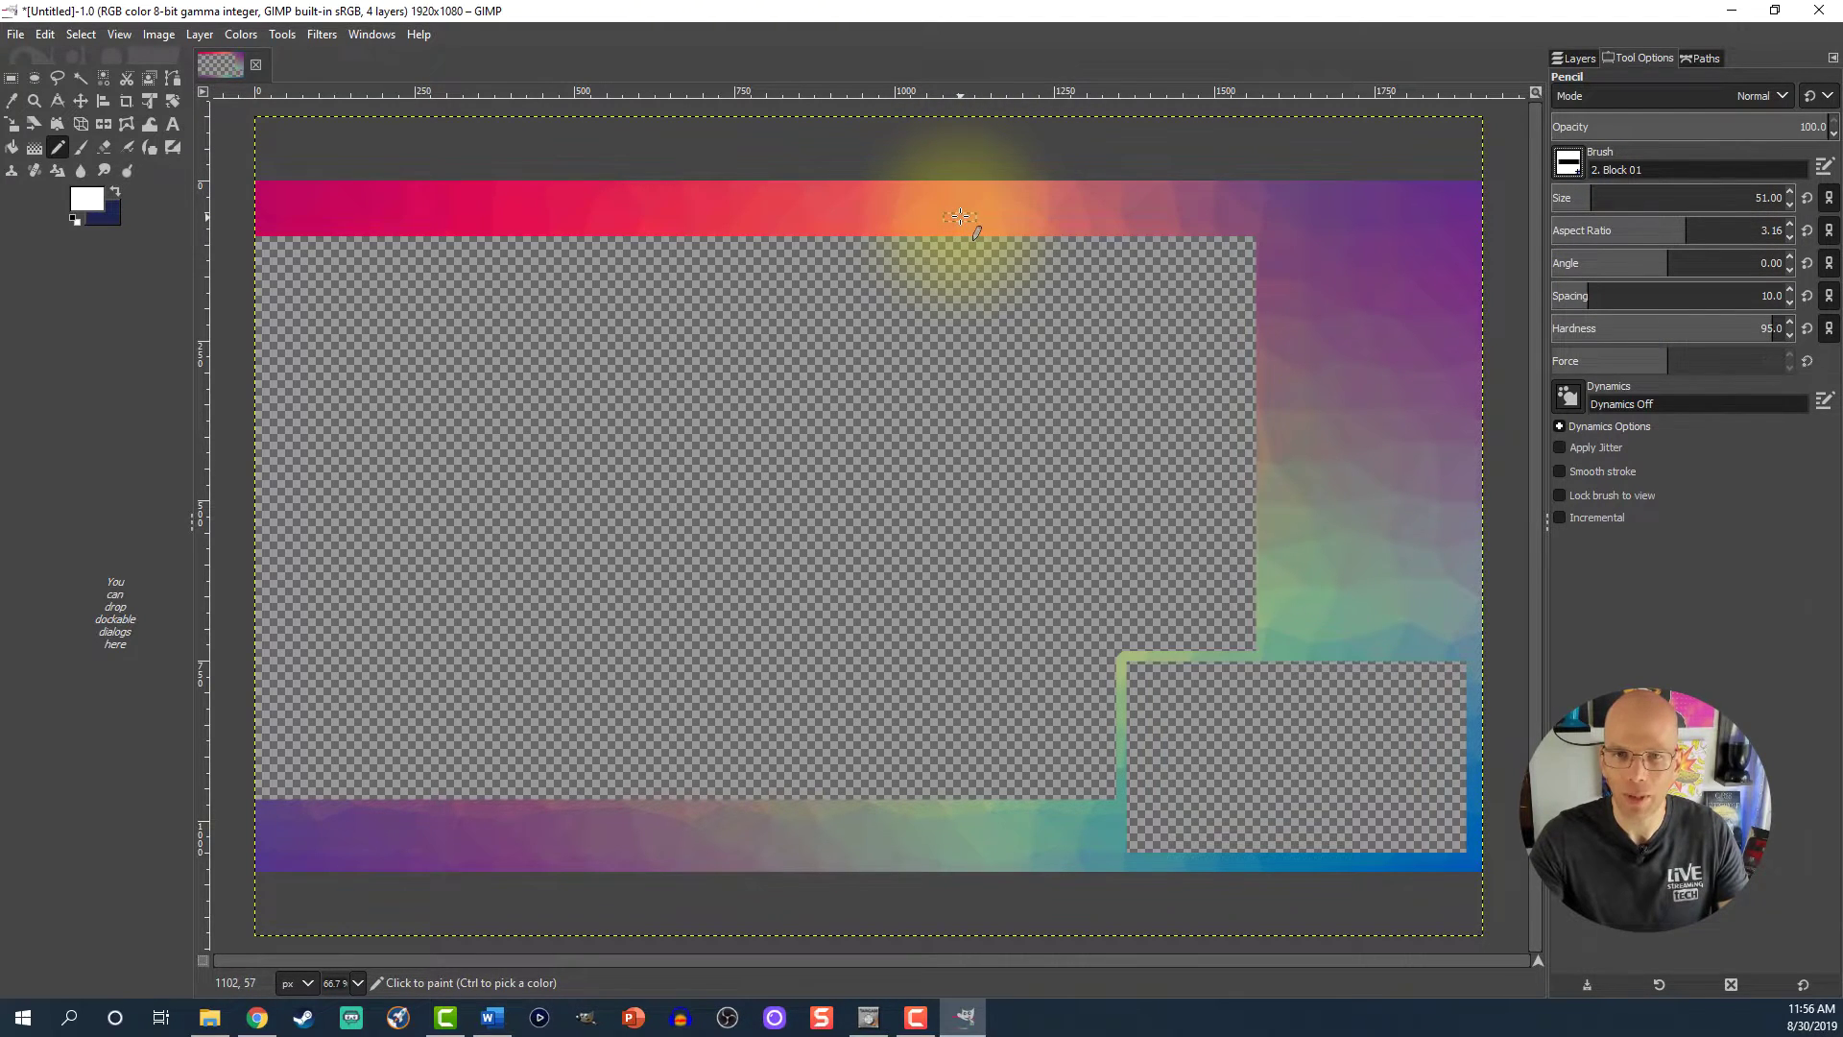
{"action": "left_click", "coordinate": [1757, 195]}
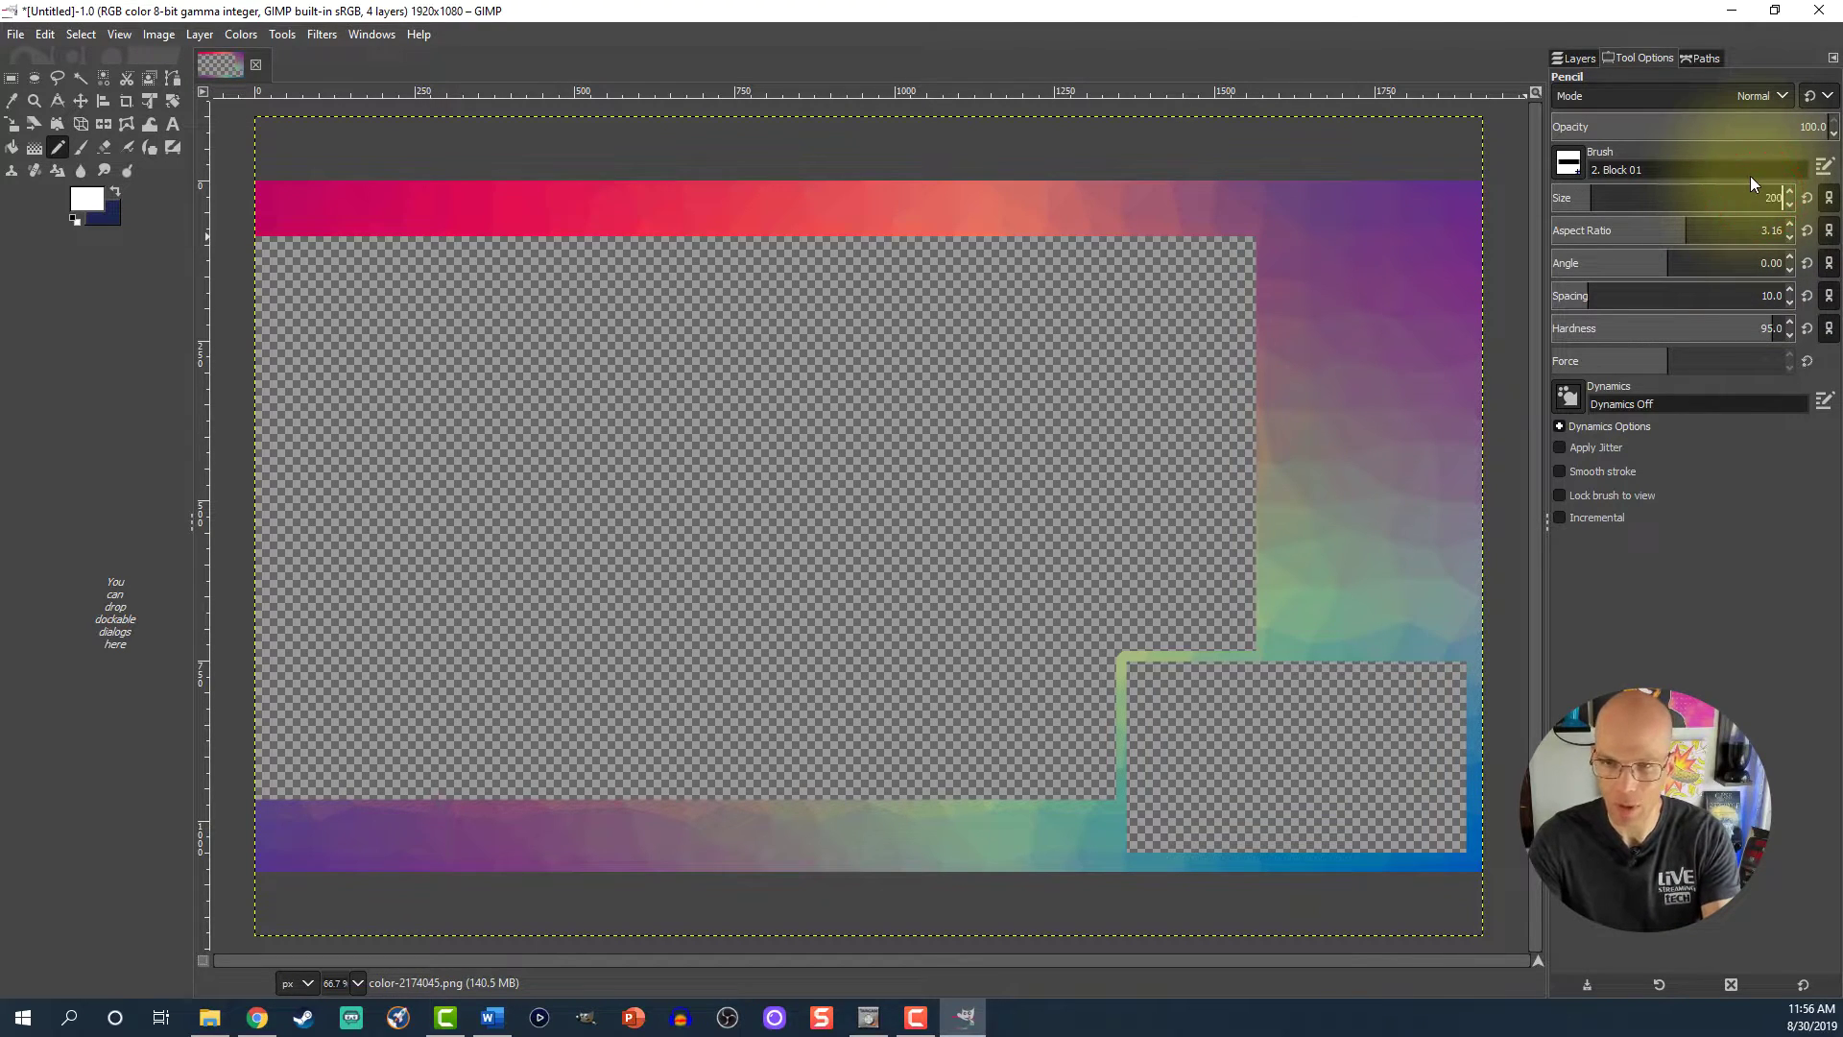
{"action": "type", "text": "200"}
{"action": "key", "text": "Return"}
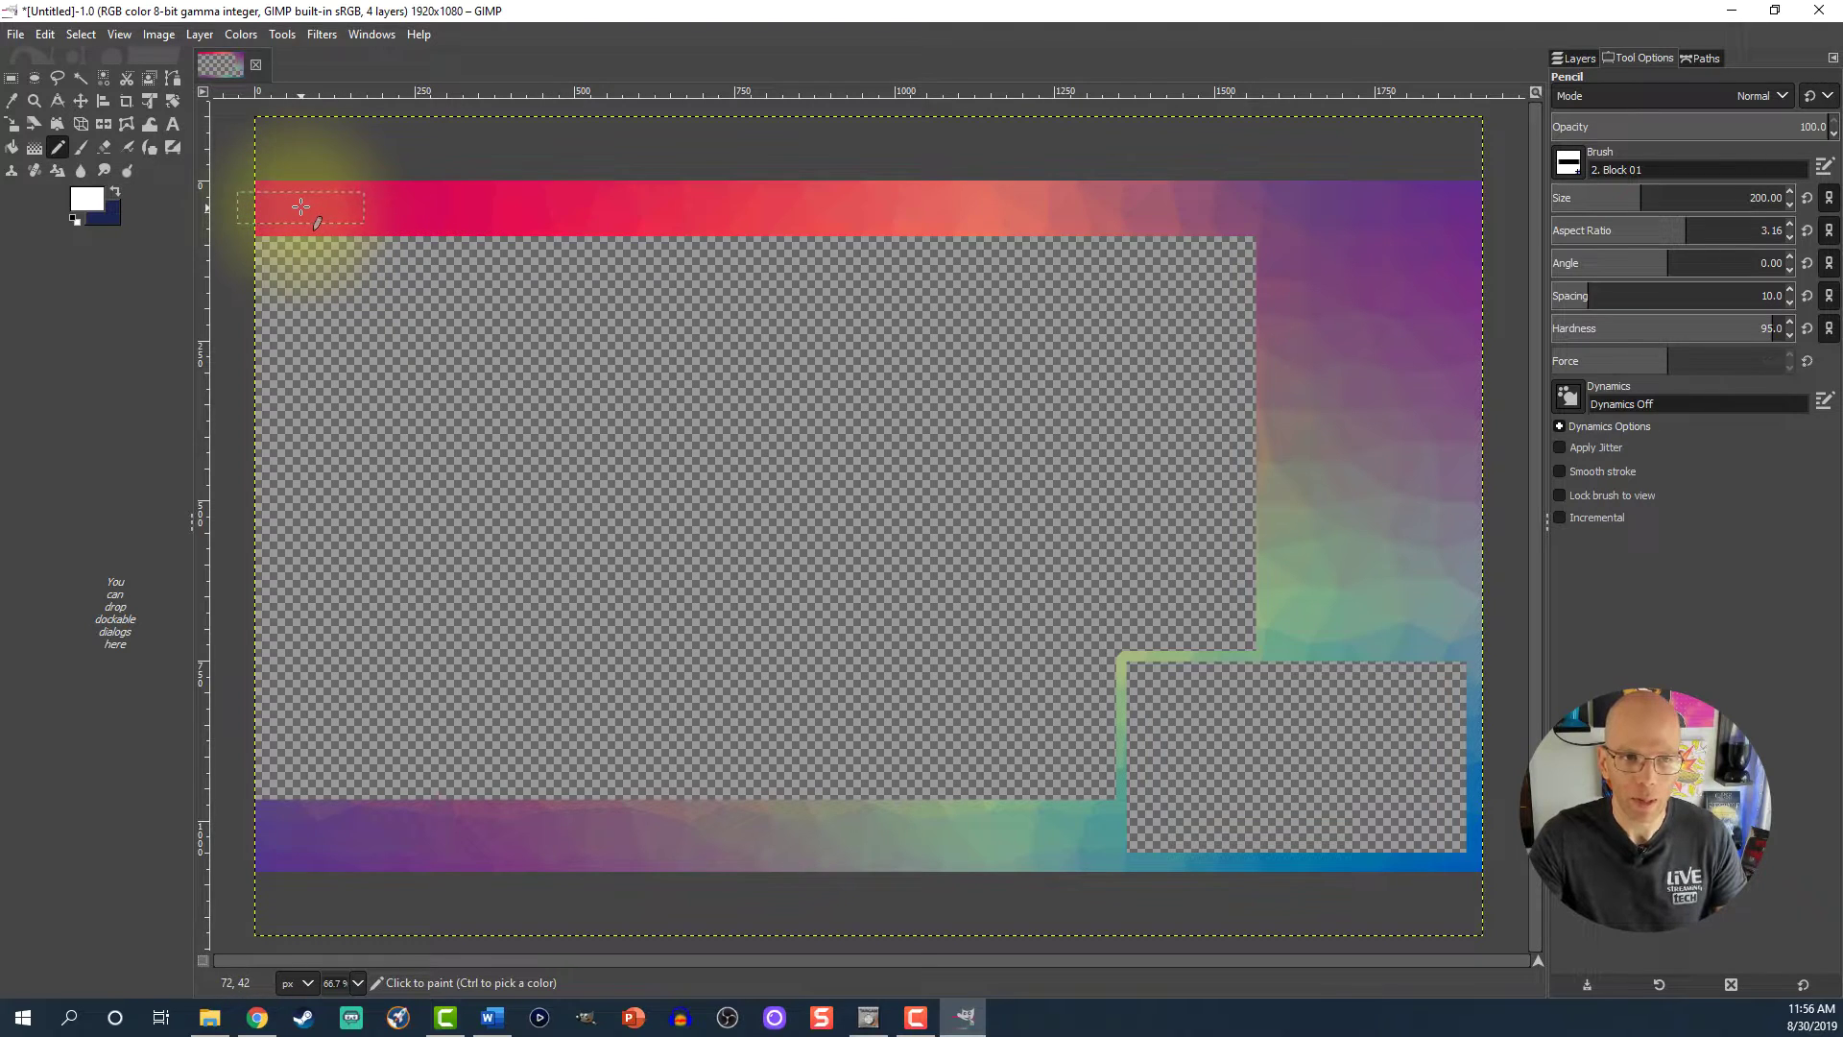
{"action": "left_click", "coordinate": [1567, 57]}
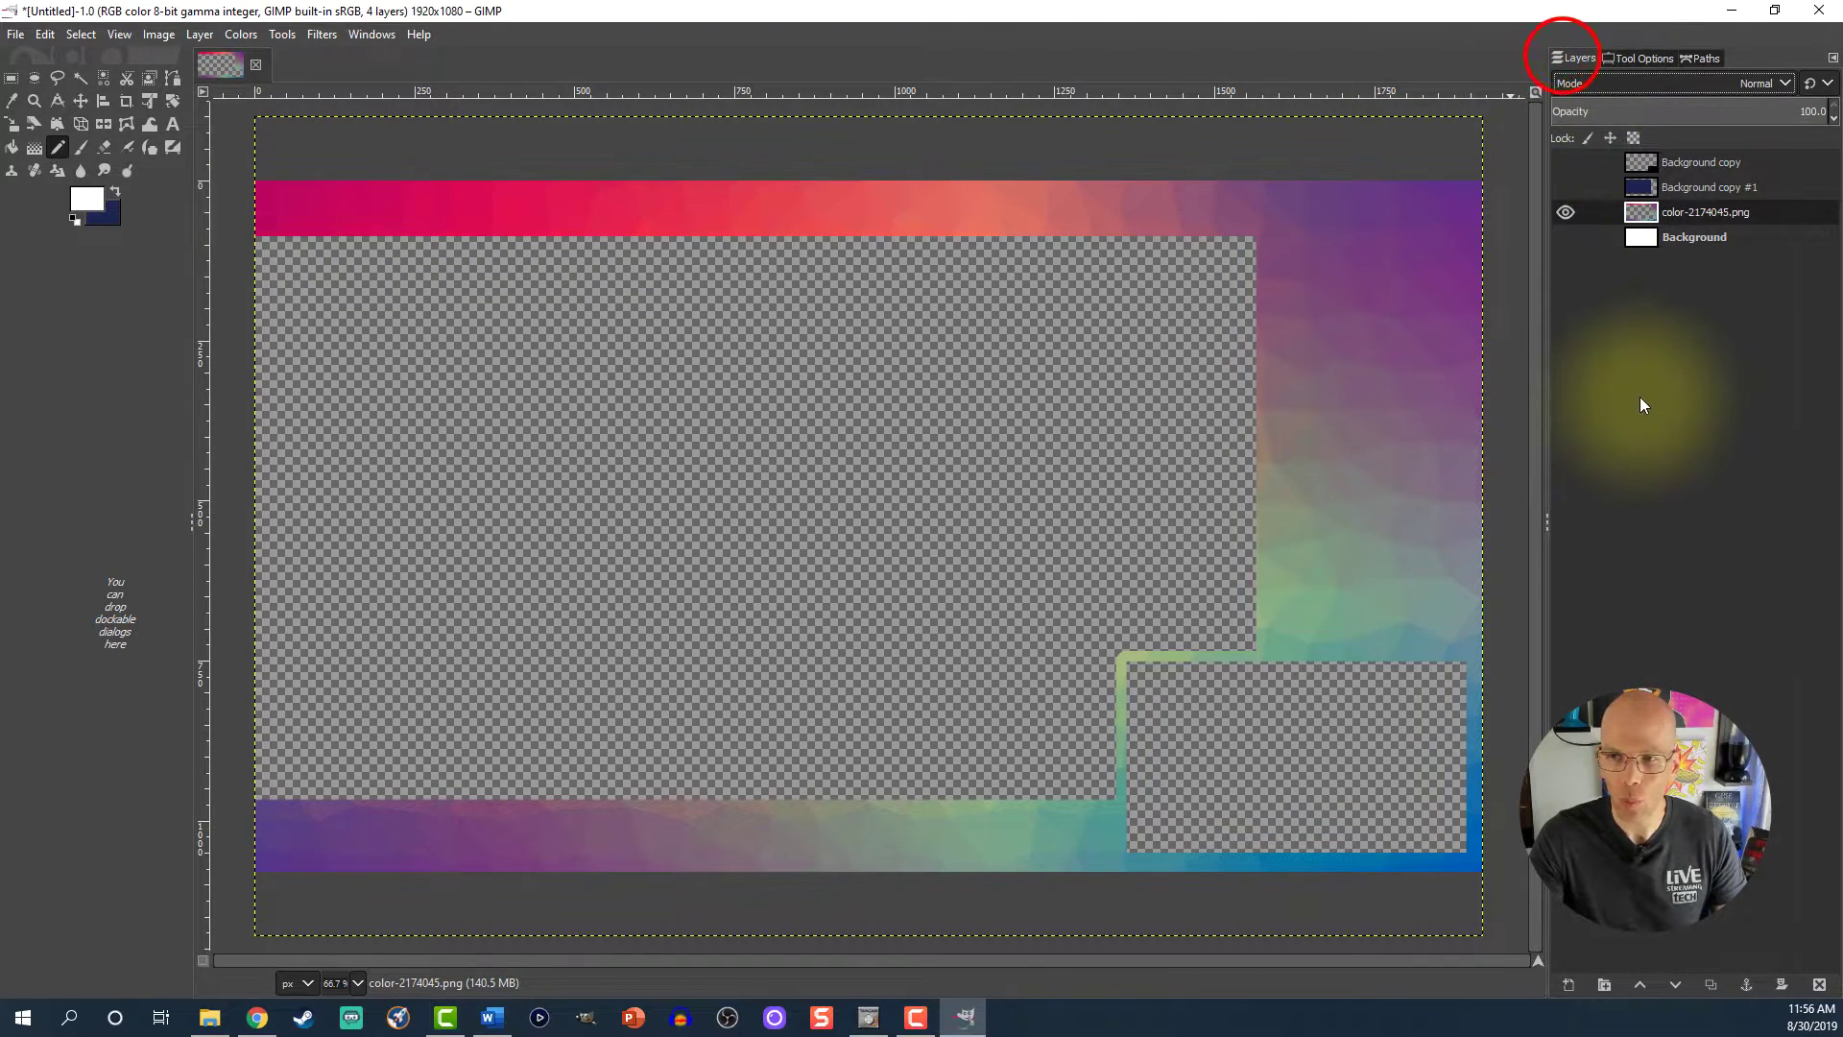
- Add a new transparent layer and paint a white block at the top bar's left end
{"action": "left_click", "coordinate": [1568, 981]}
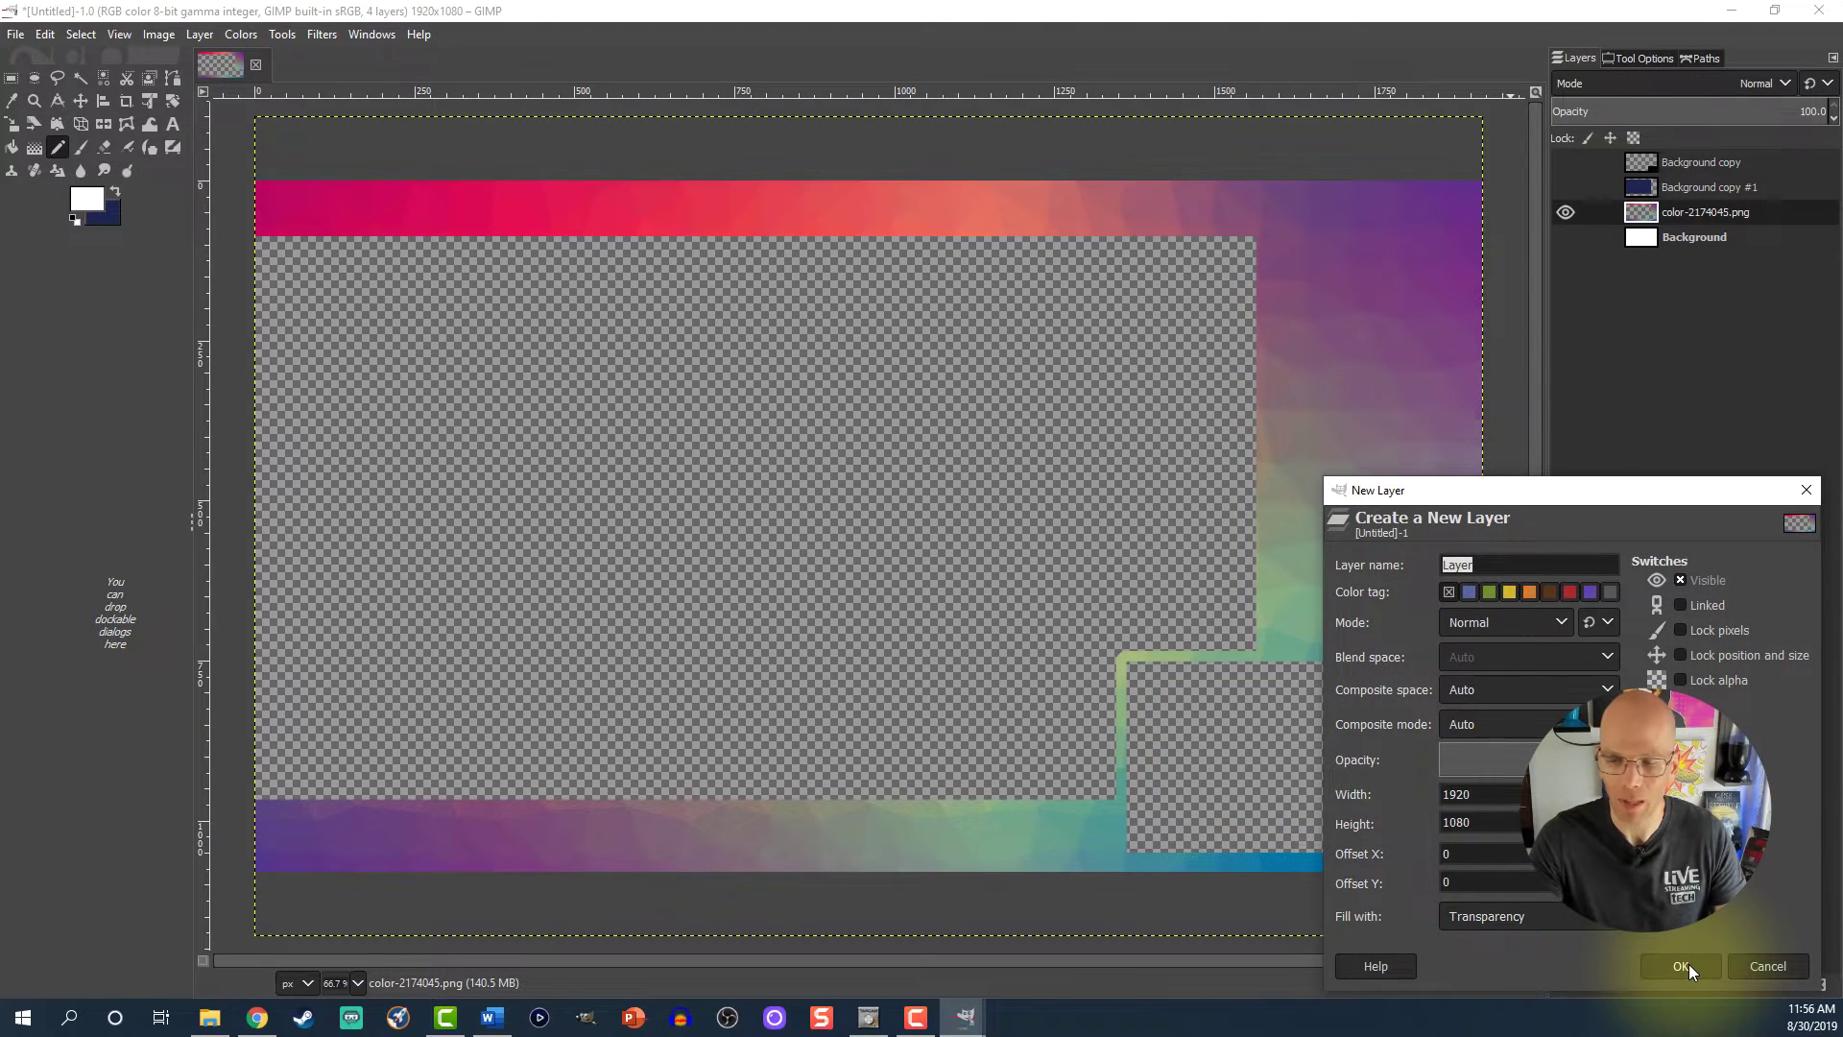
{"action": "left_click", "coordinate": [1689, 967]}
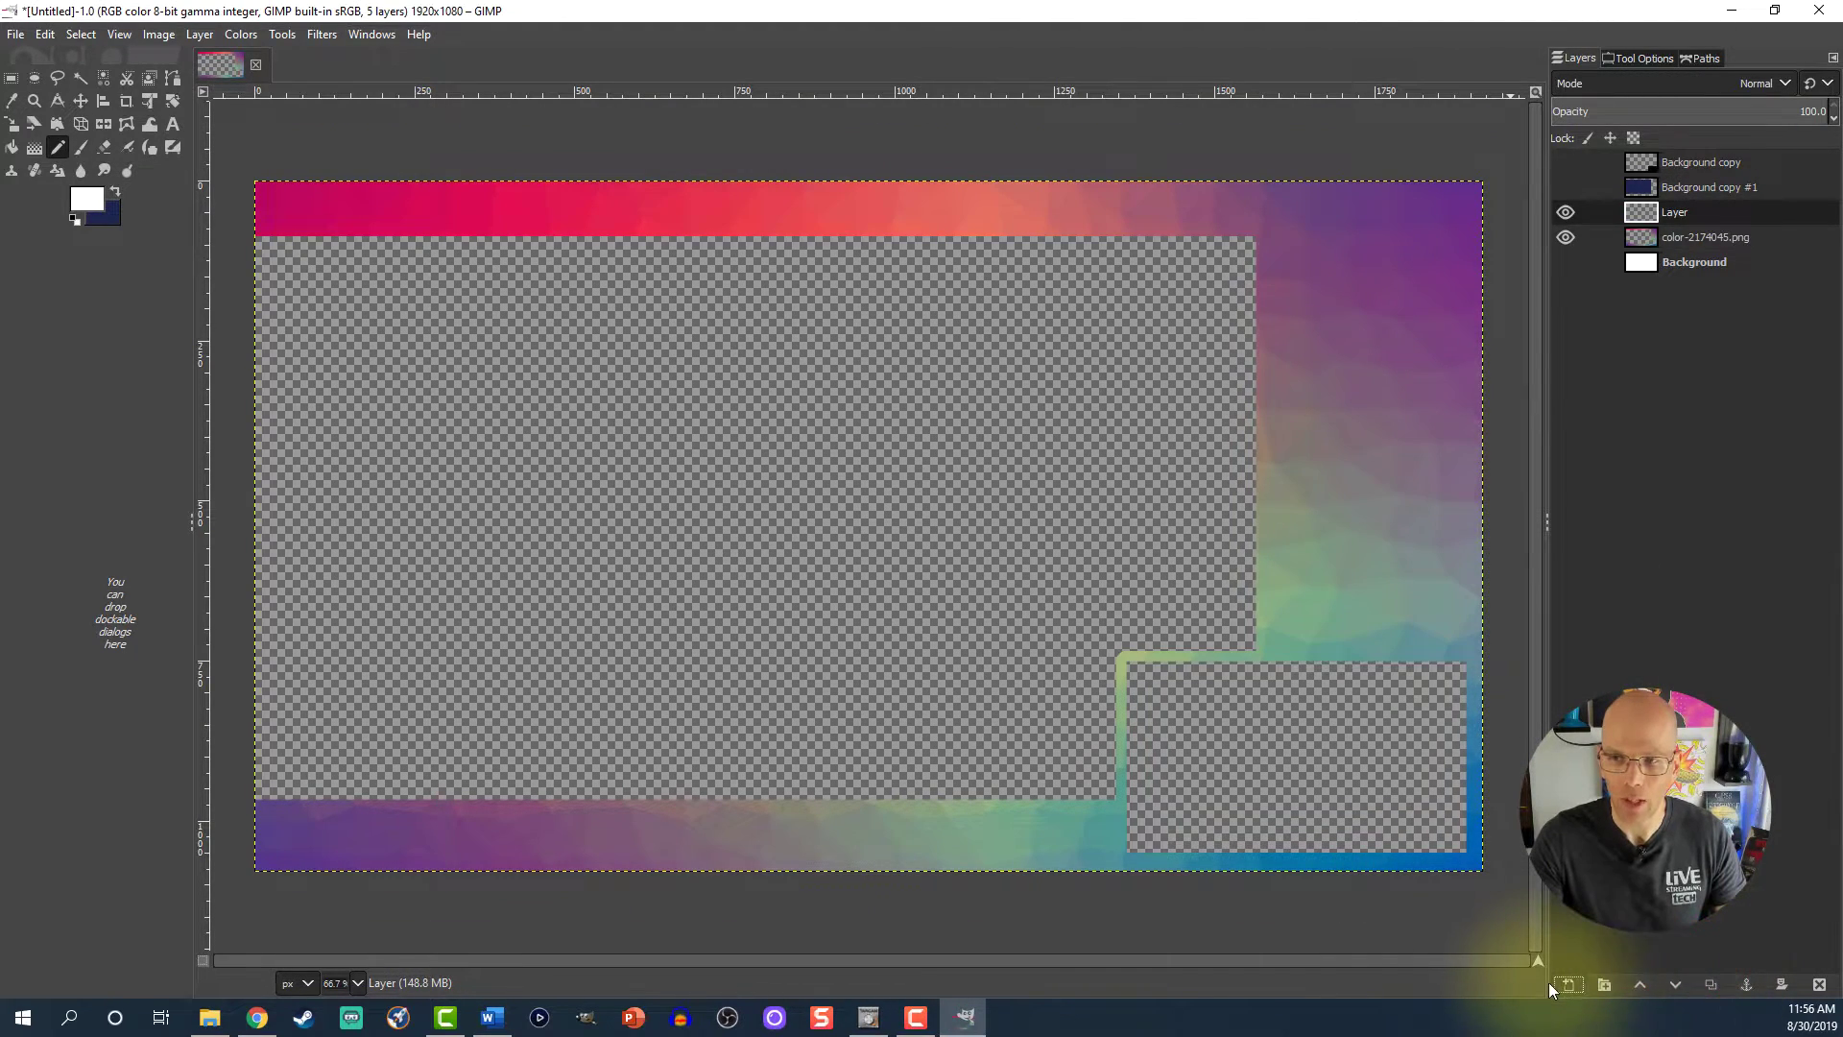
{"action": "left_click", "coordinate": [277, 206]}
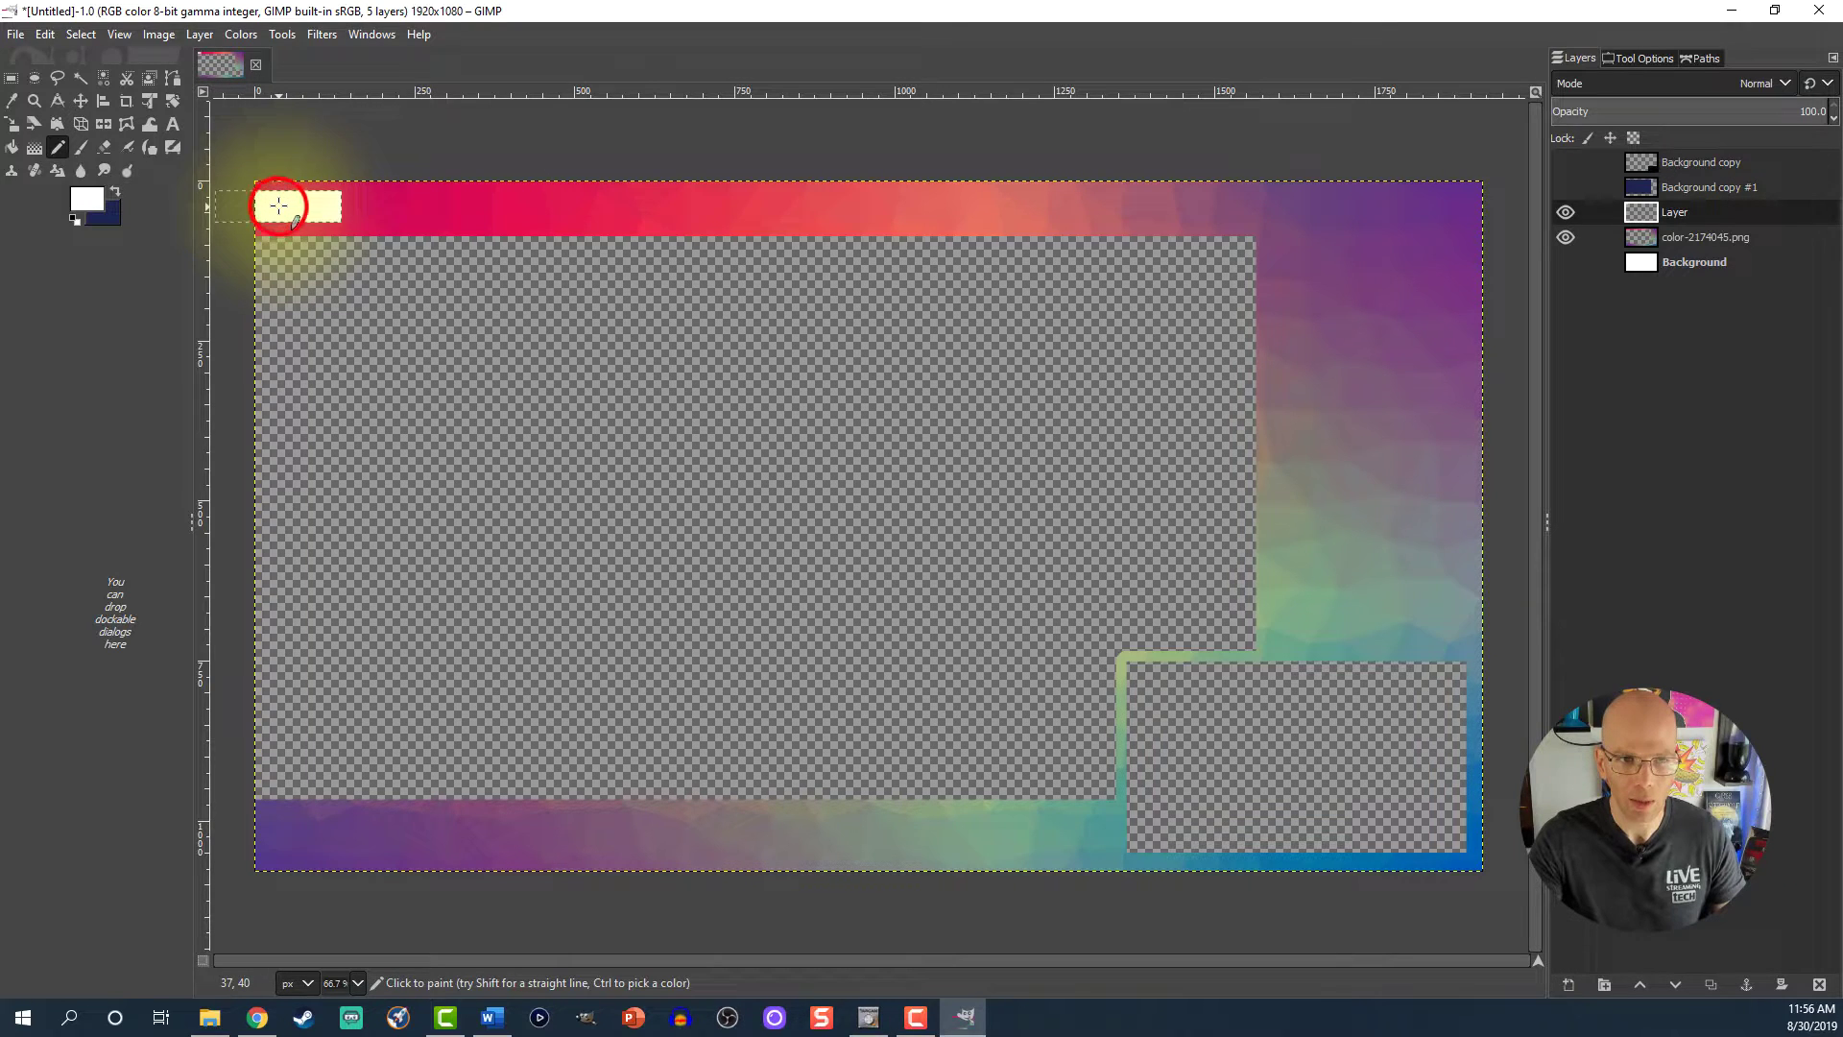
- Draw a straight white line from the block across the top bar to its right edge
{"action": "left_click", "coordinate": [1479, 206], "text": "shift"}
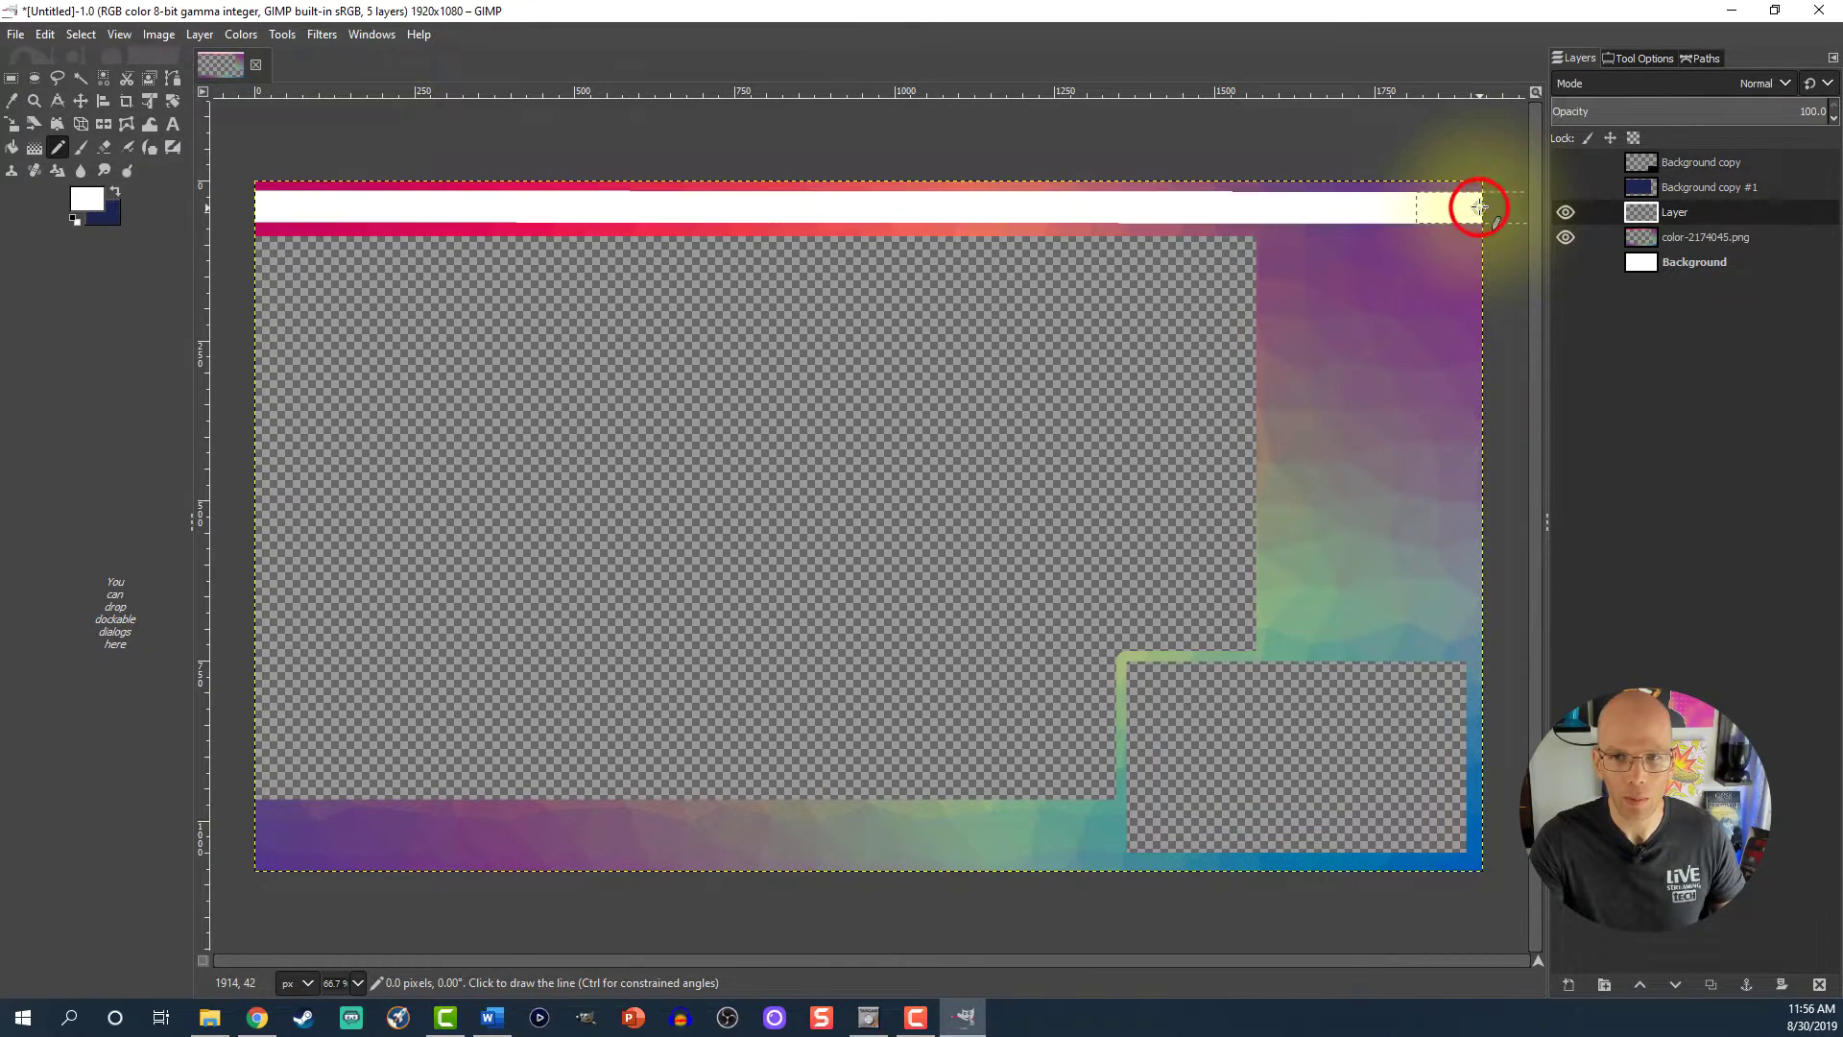
{"action": "key", "text": "ctrl+z"}
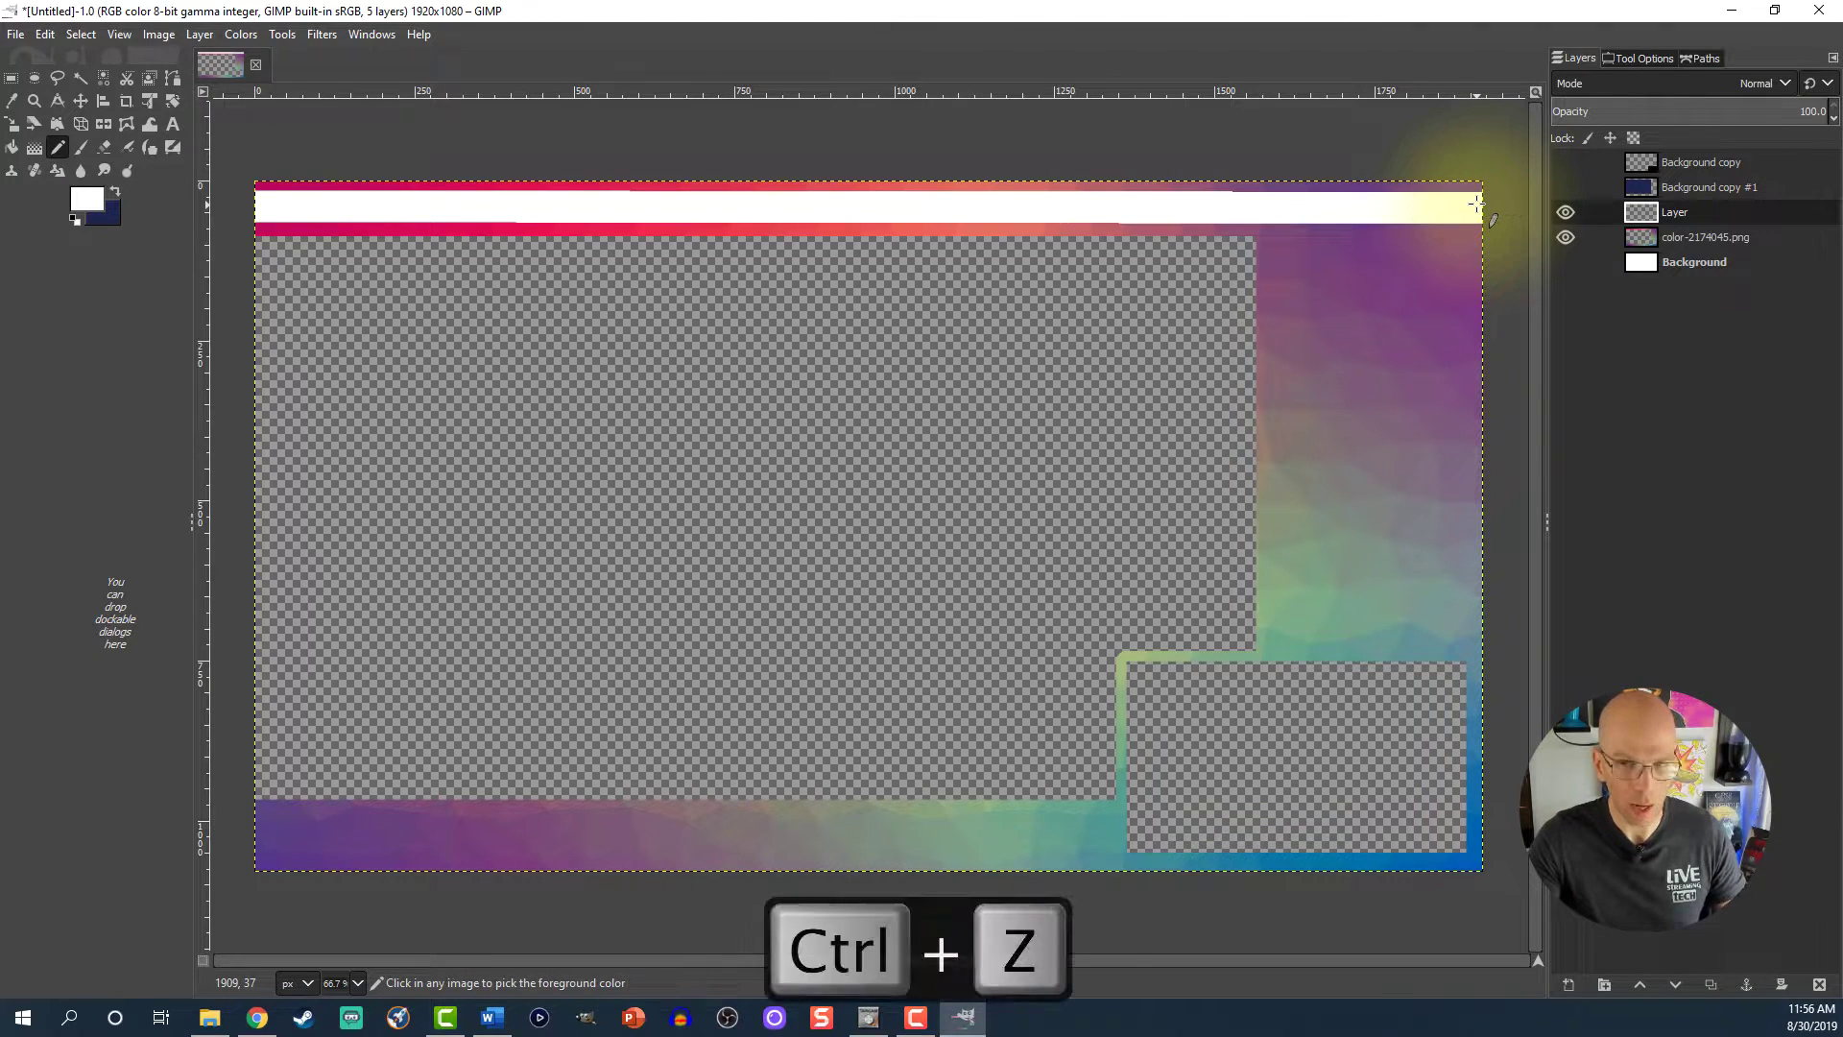
{"action": "key", "text": "shift"}
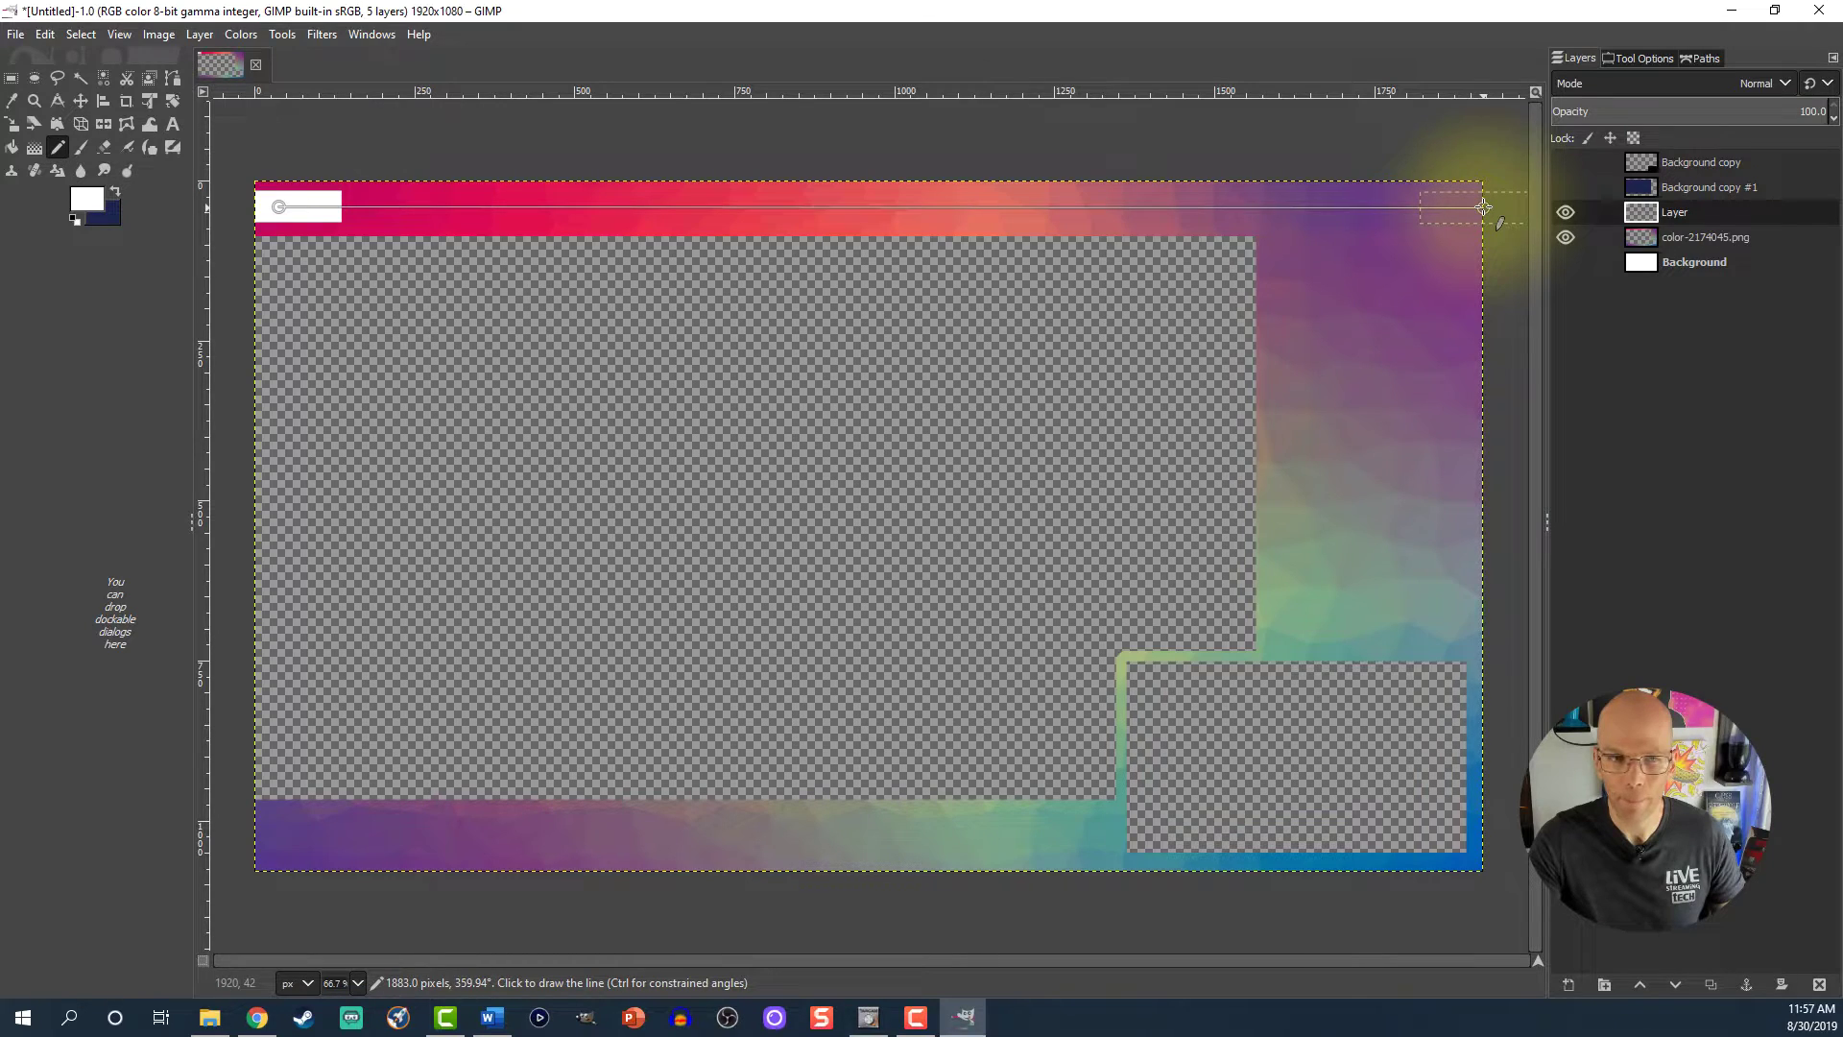
{"action": "left_click", "coordinate": [1483, 207], "text": "shift"}
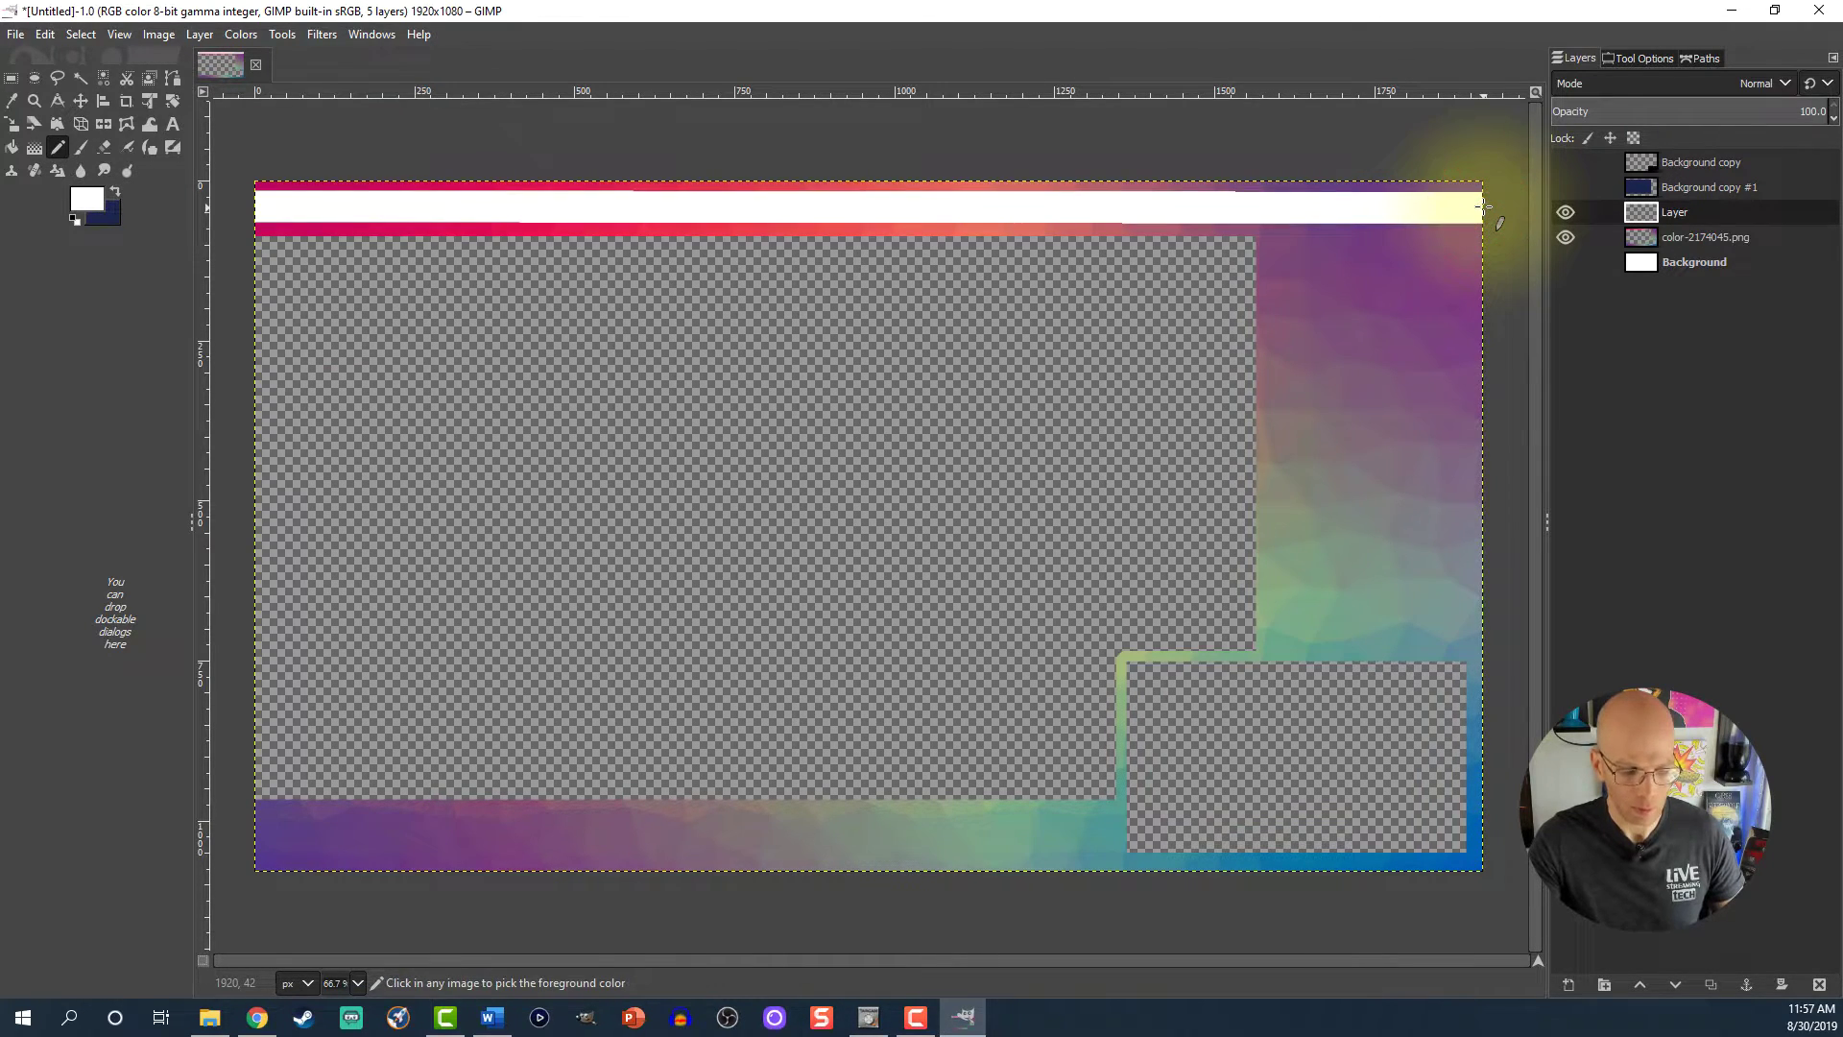
{"action": "key", "text": "ctrl+z"}
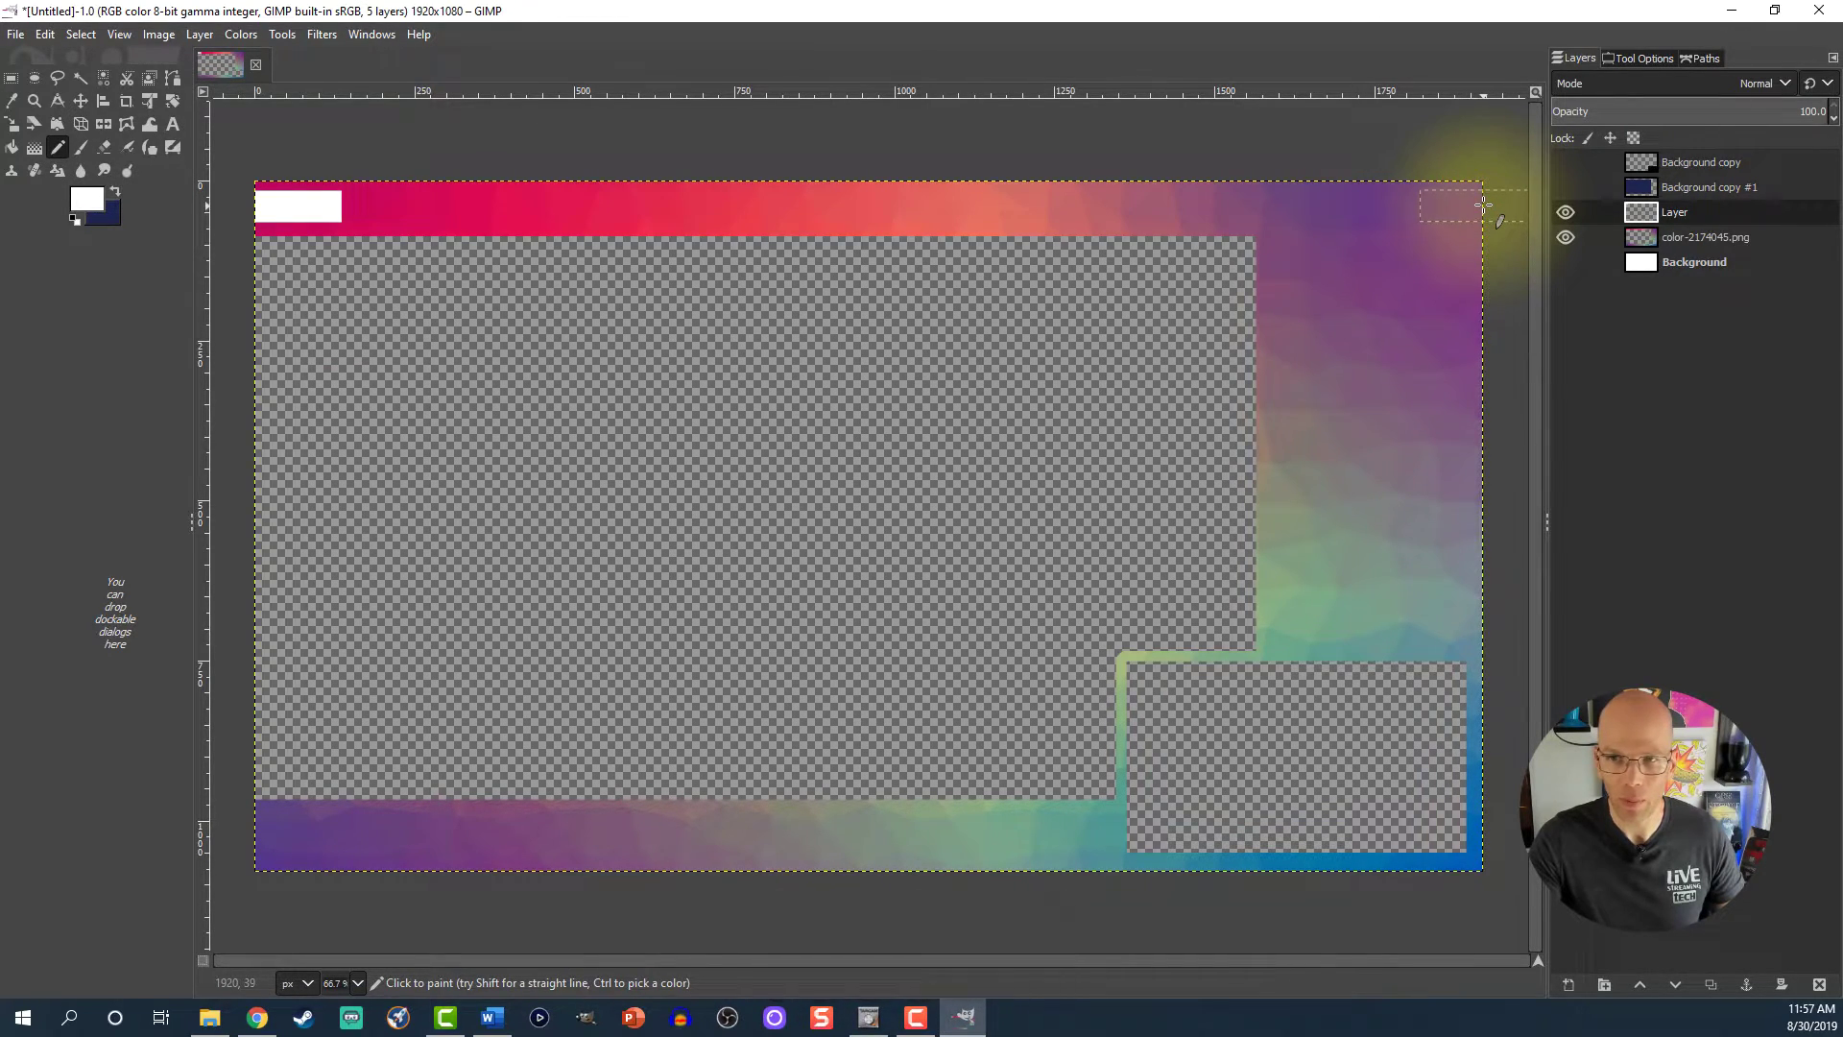
{"action": "left_click", "coordinate": [1484, 207], "text": "shift"}
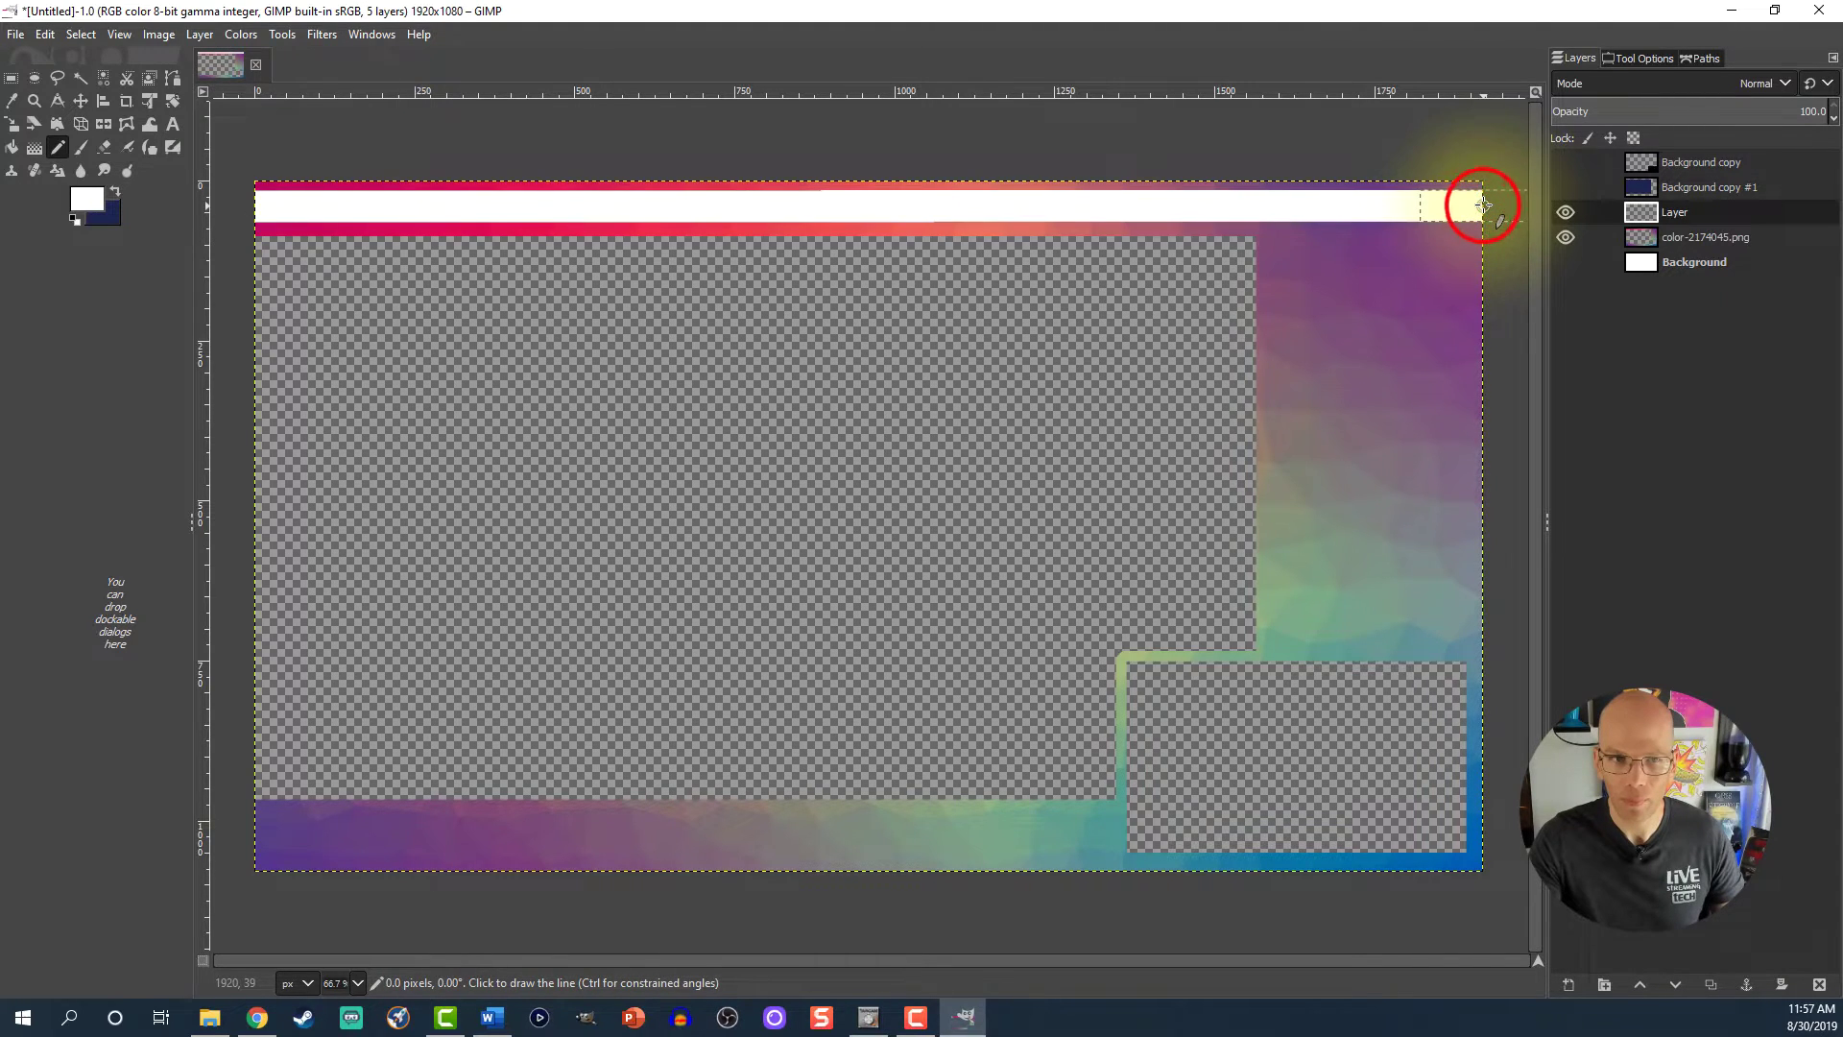
{"action": "key", "text": "ctrl+z"}
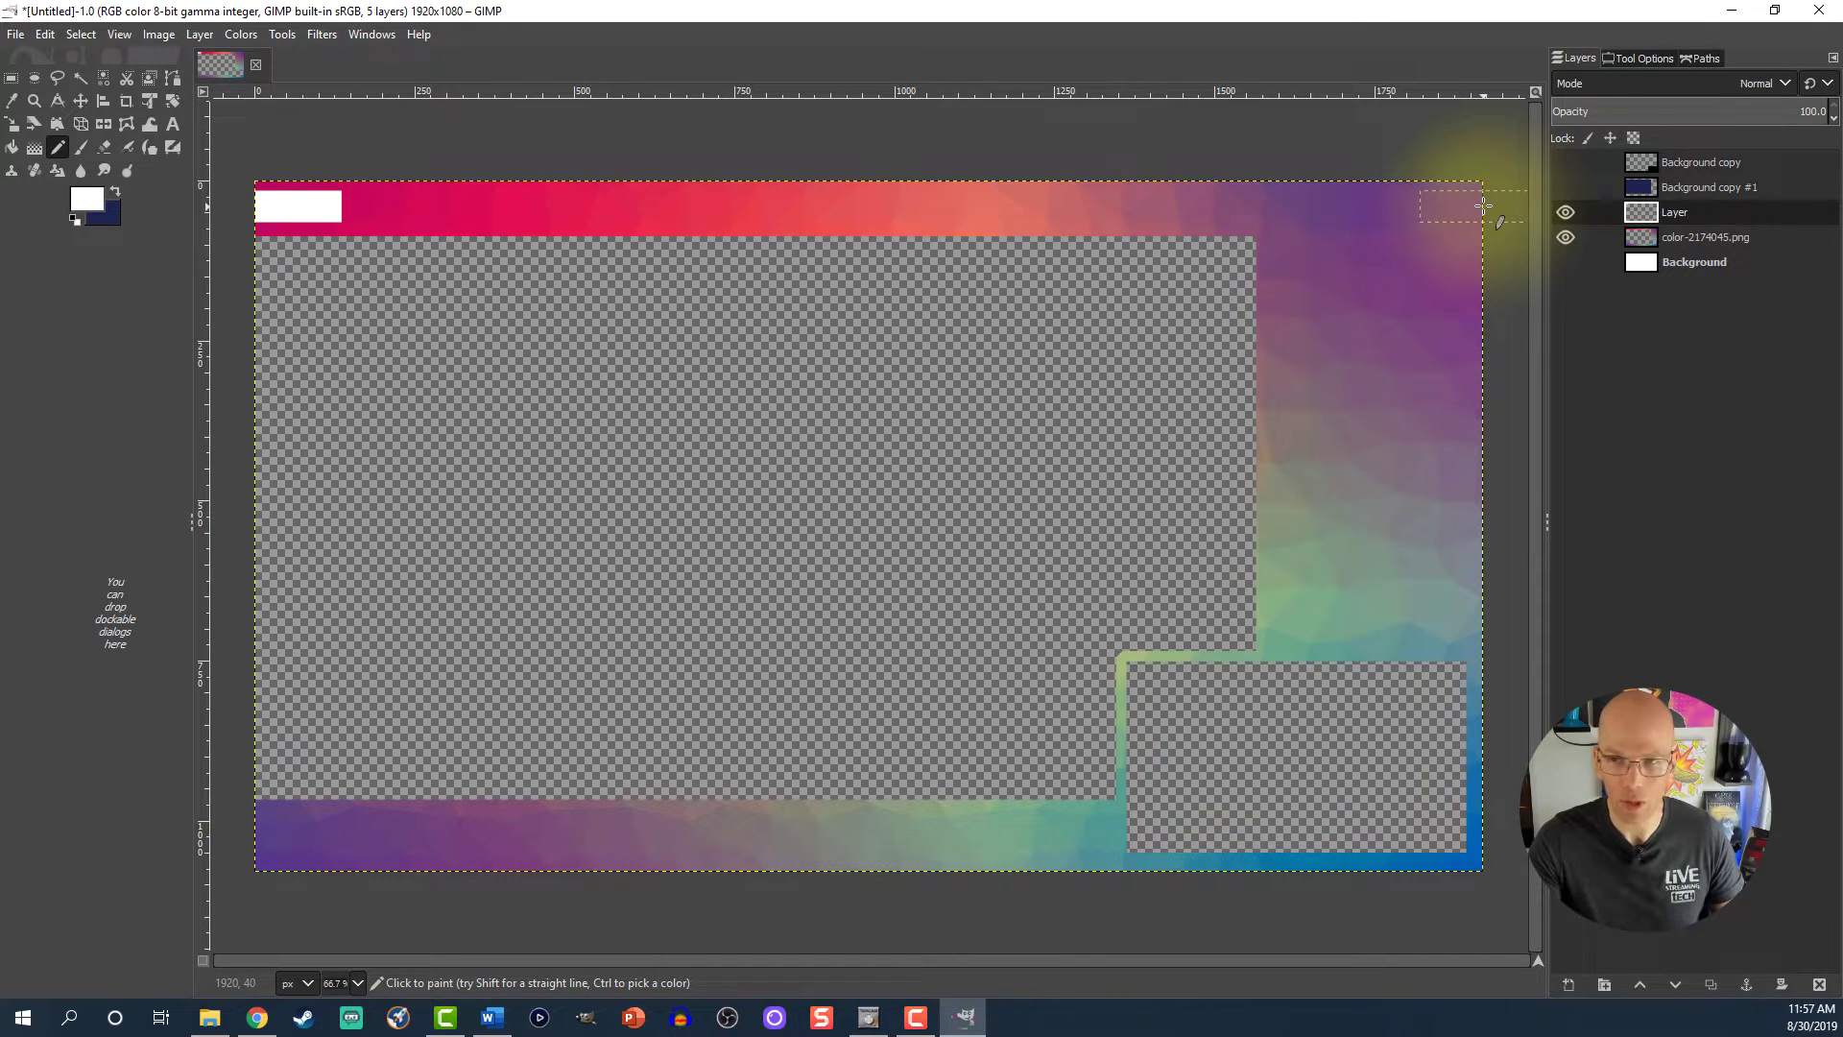
{"action": "key", "text": "shift"}
{"action": "left_click", "coordinate": [1483, 207], "text": "shift"}
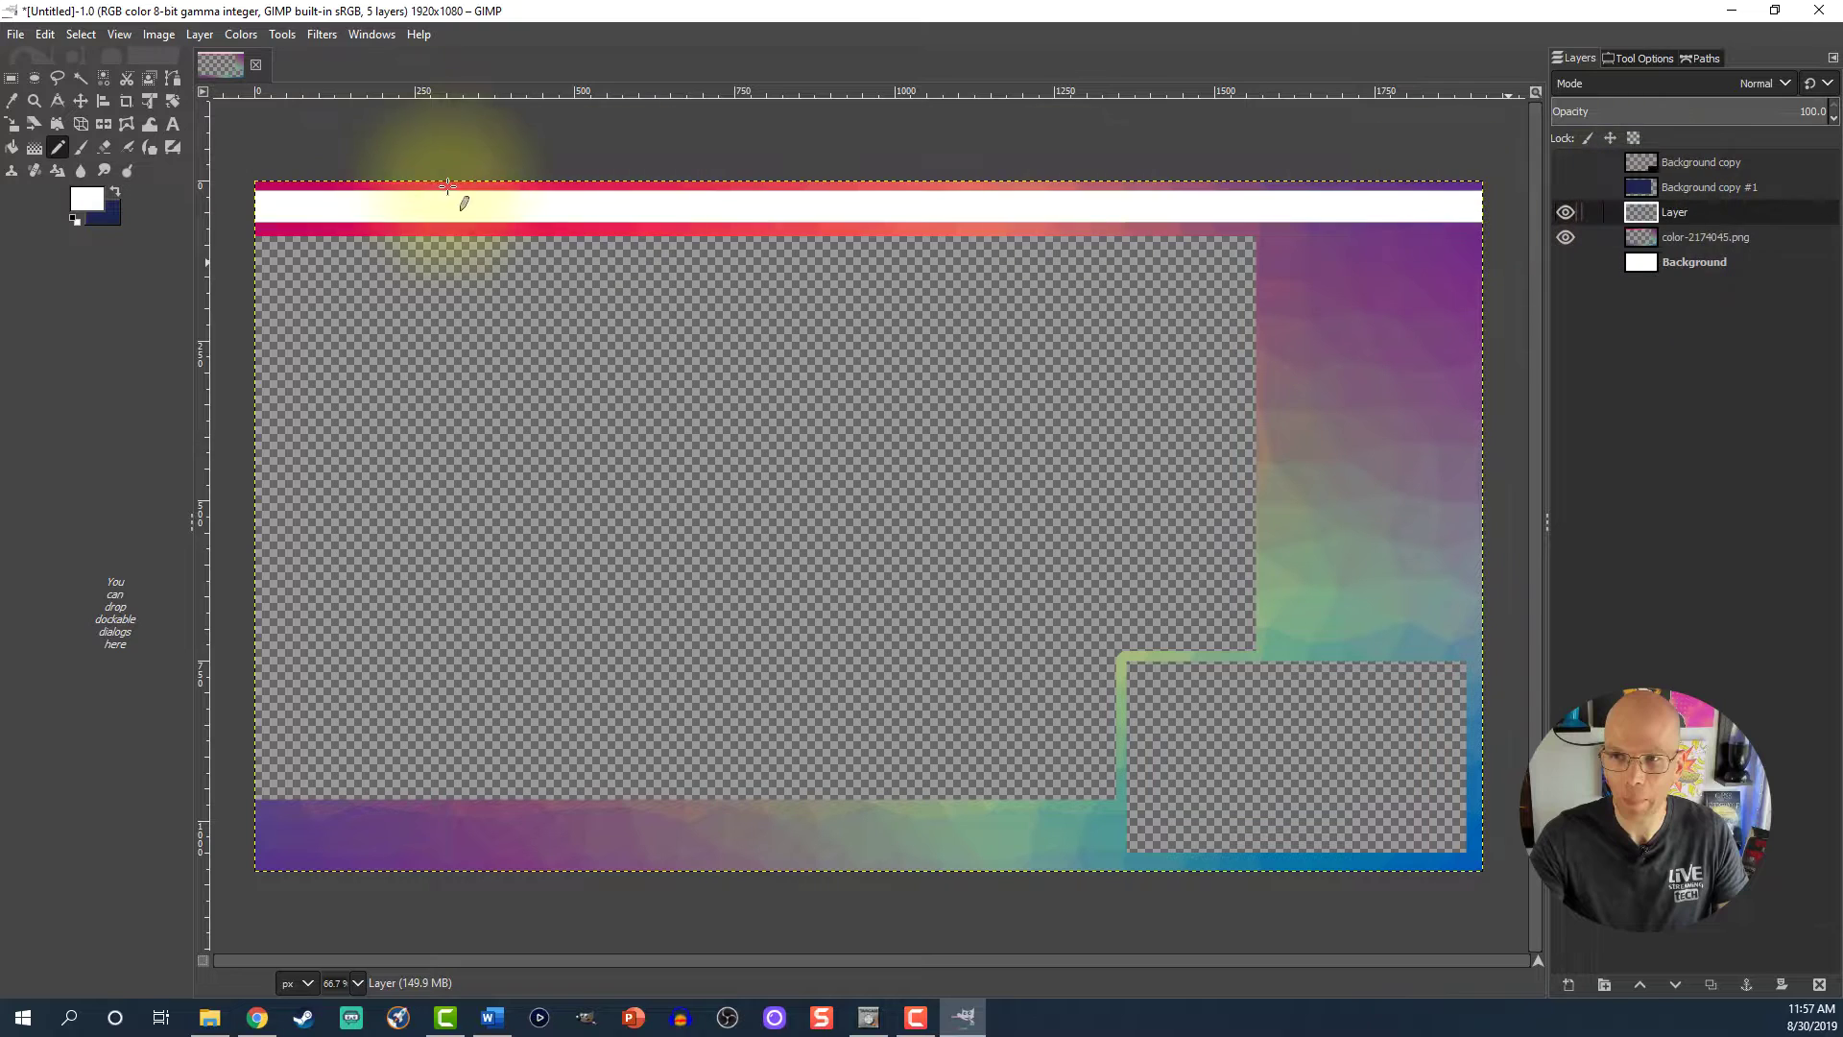
- Copy the top white strip, paste it onto the bottom bar, and anchor it into Layer
{"action": "left_click", "coordinate": [77, 78]}
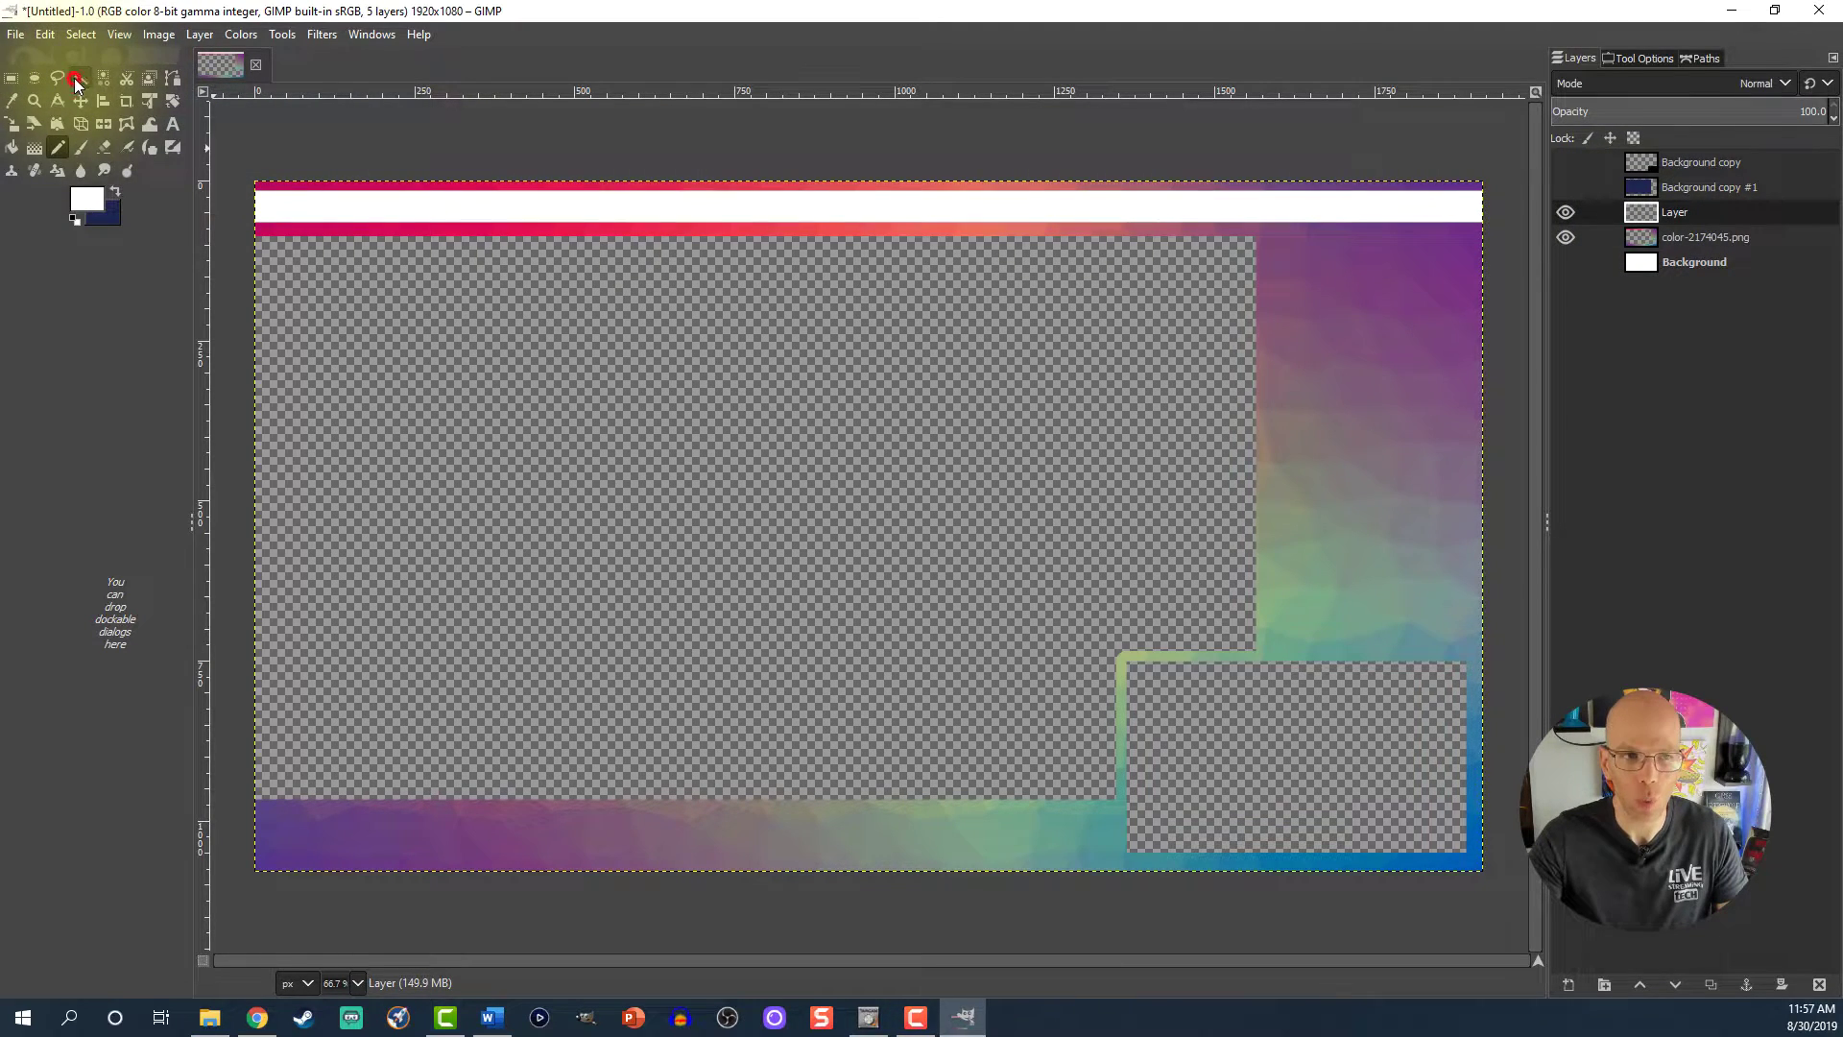
{"action": "left_click", "coordinate": [449, 211]}
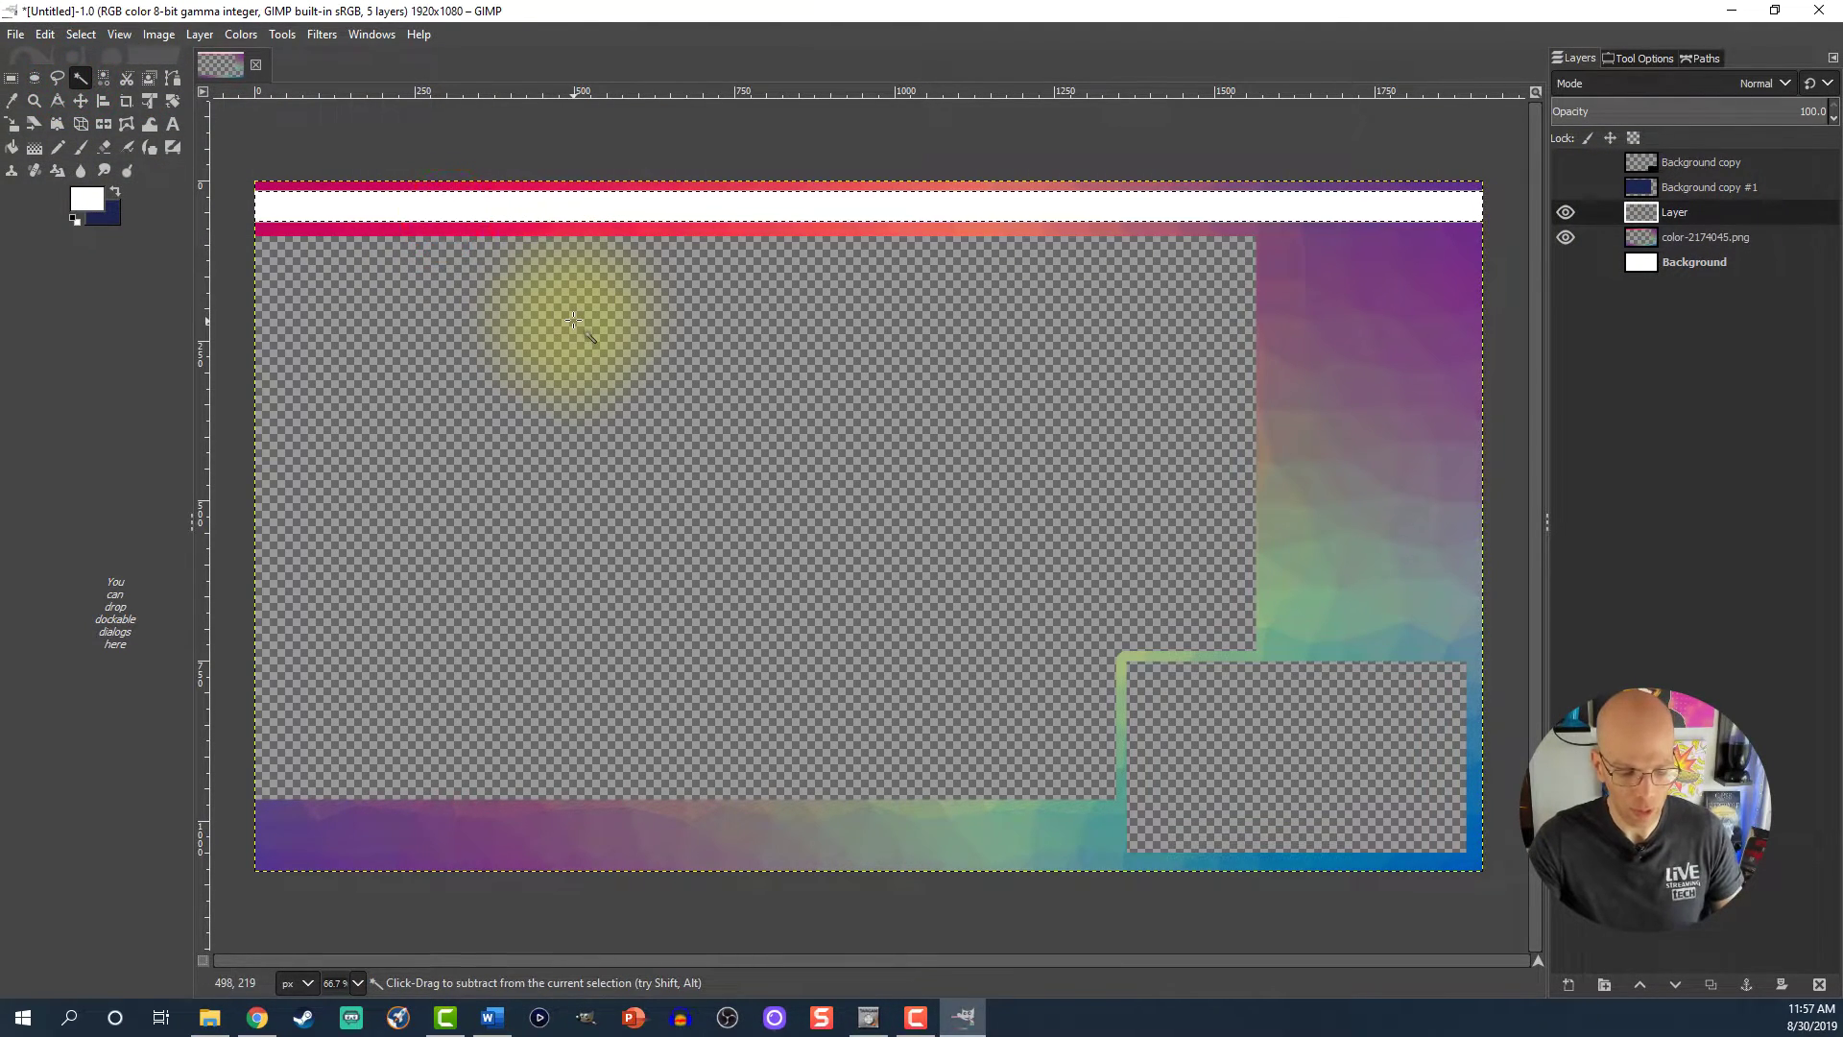
{"action": "key", "text": "ctrl+c"}
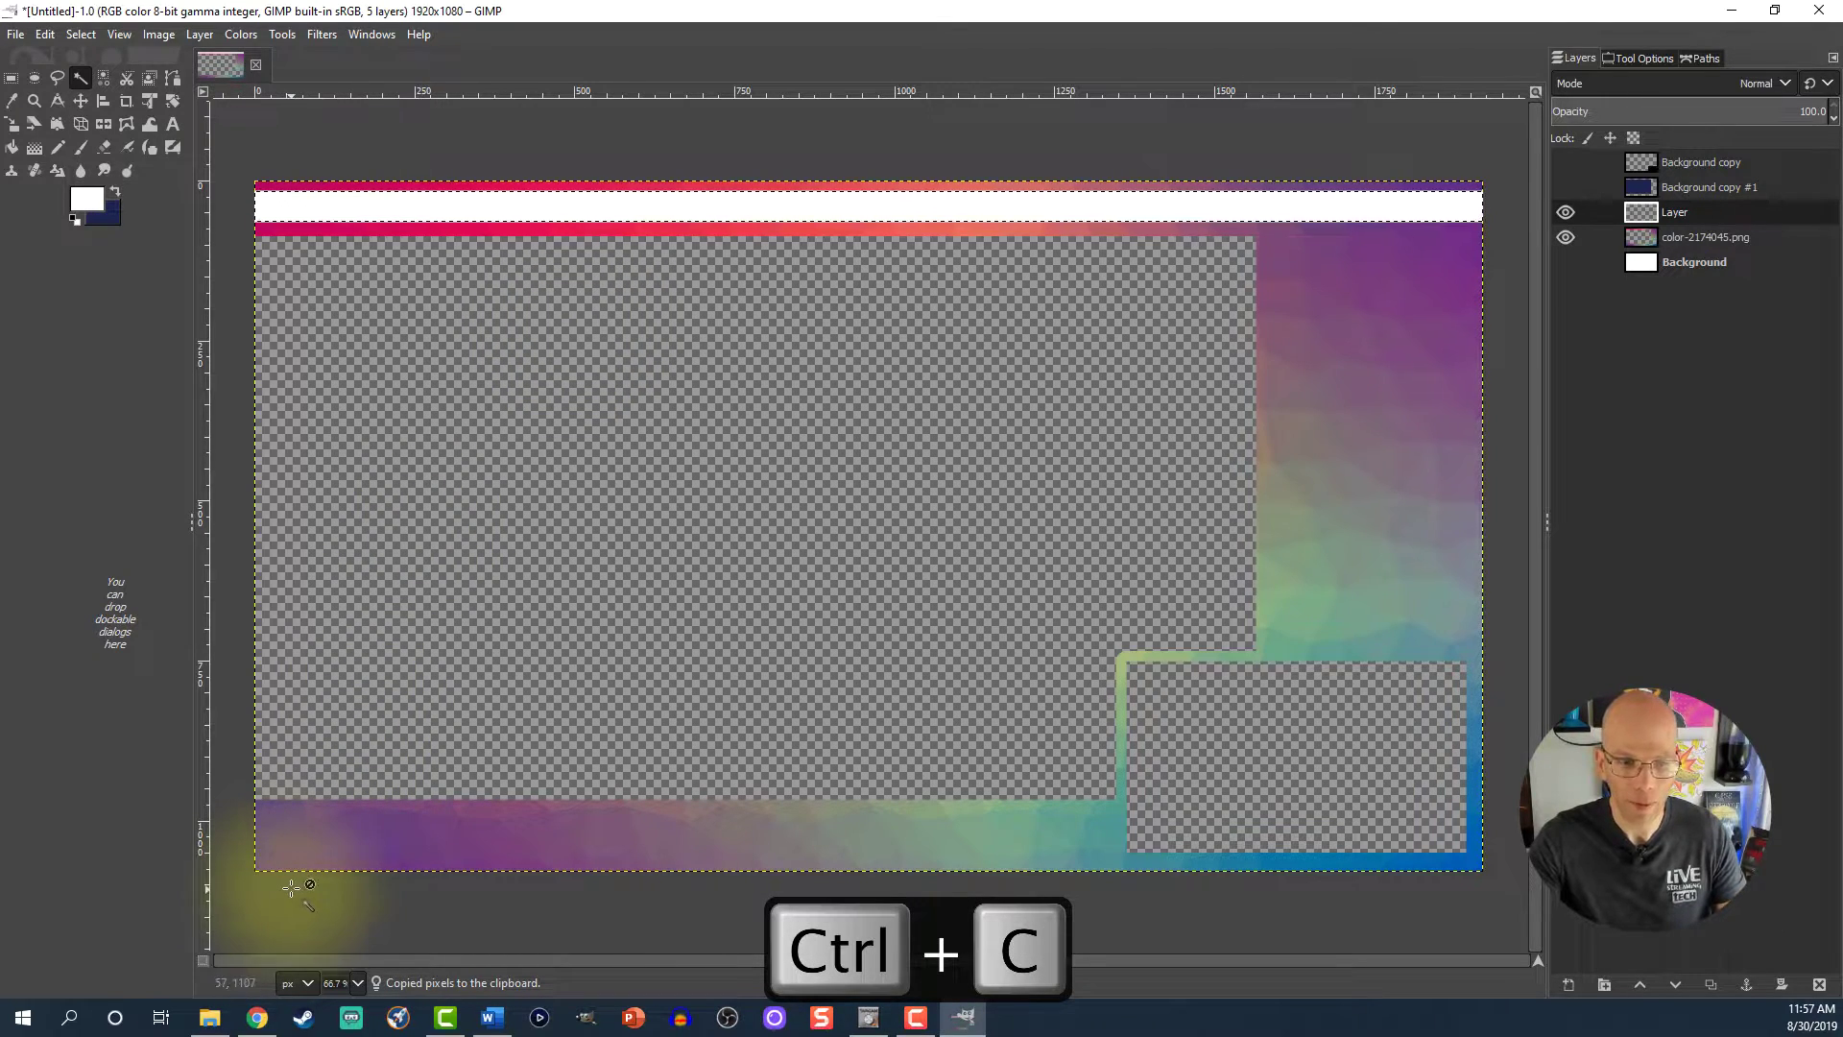
{"action": "key", "text": "ctrl+v"}
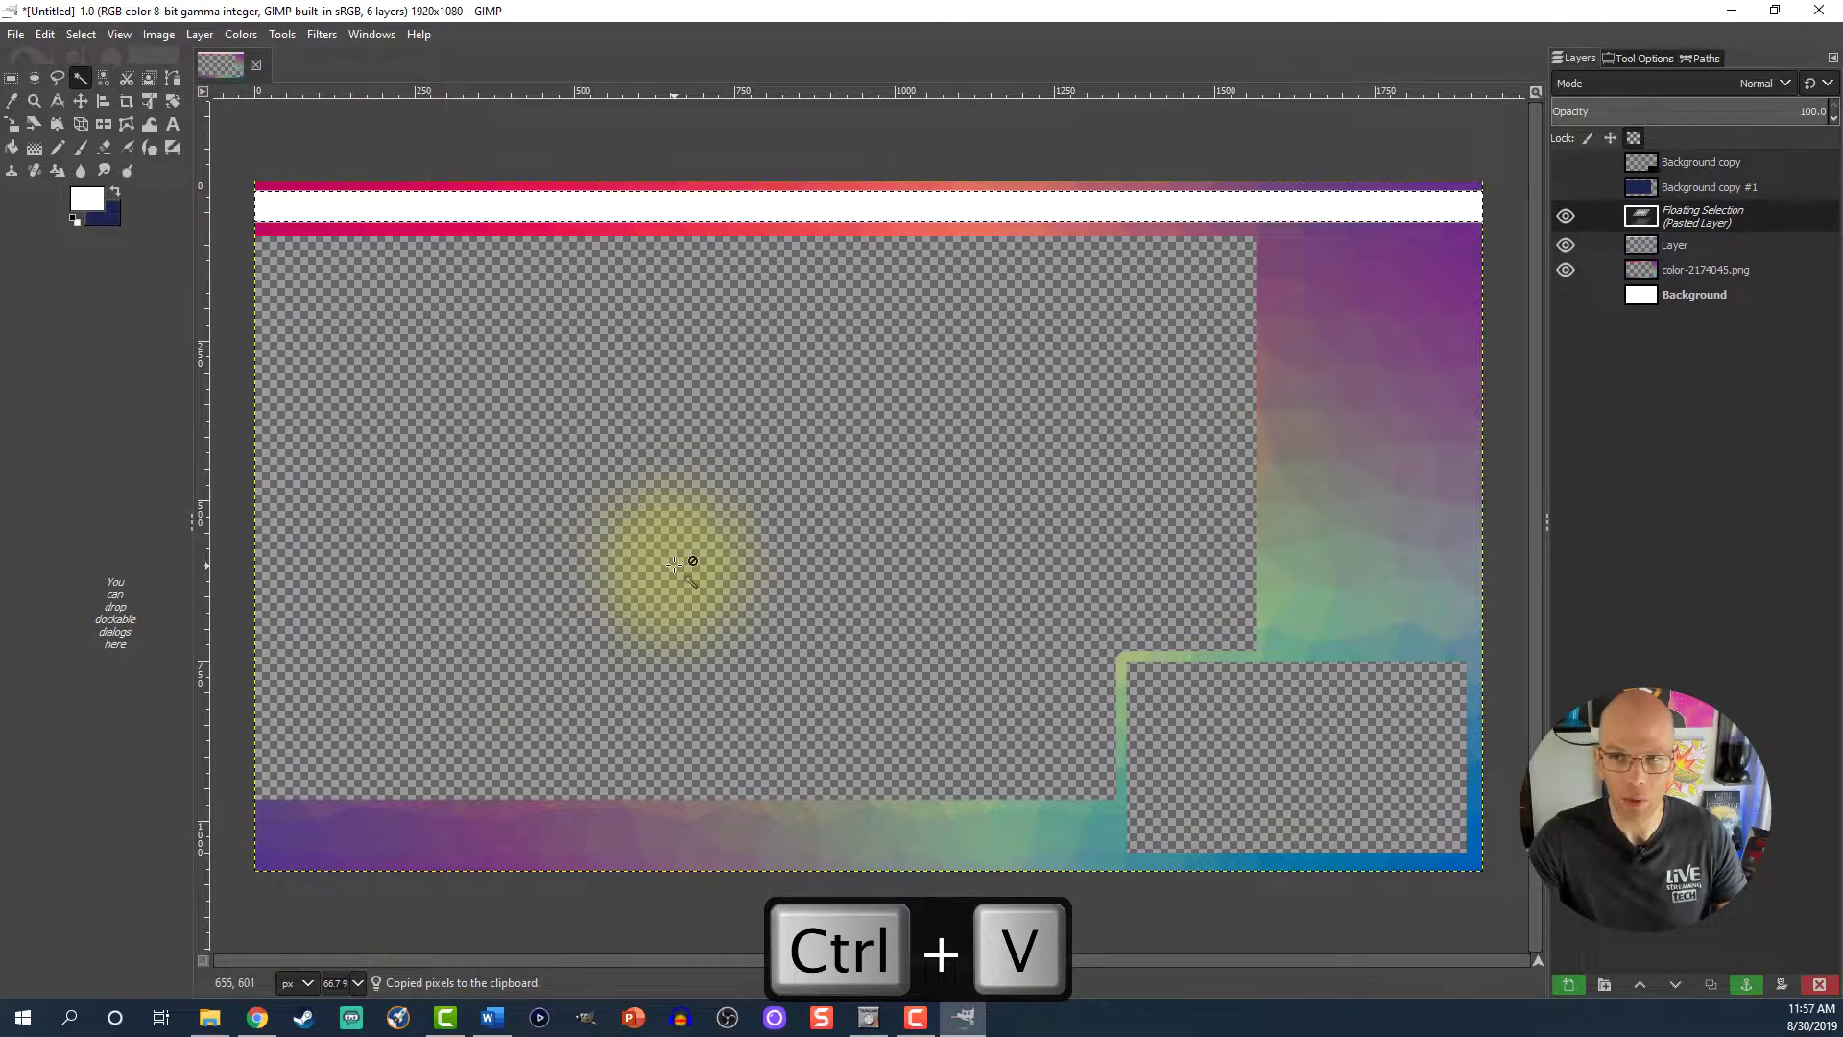
{"action": "left_click", "coordinate": [81, 100]}
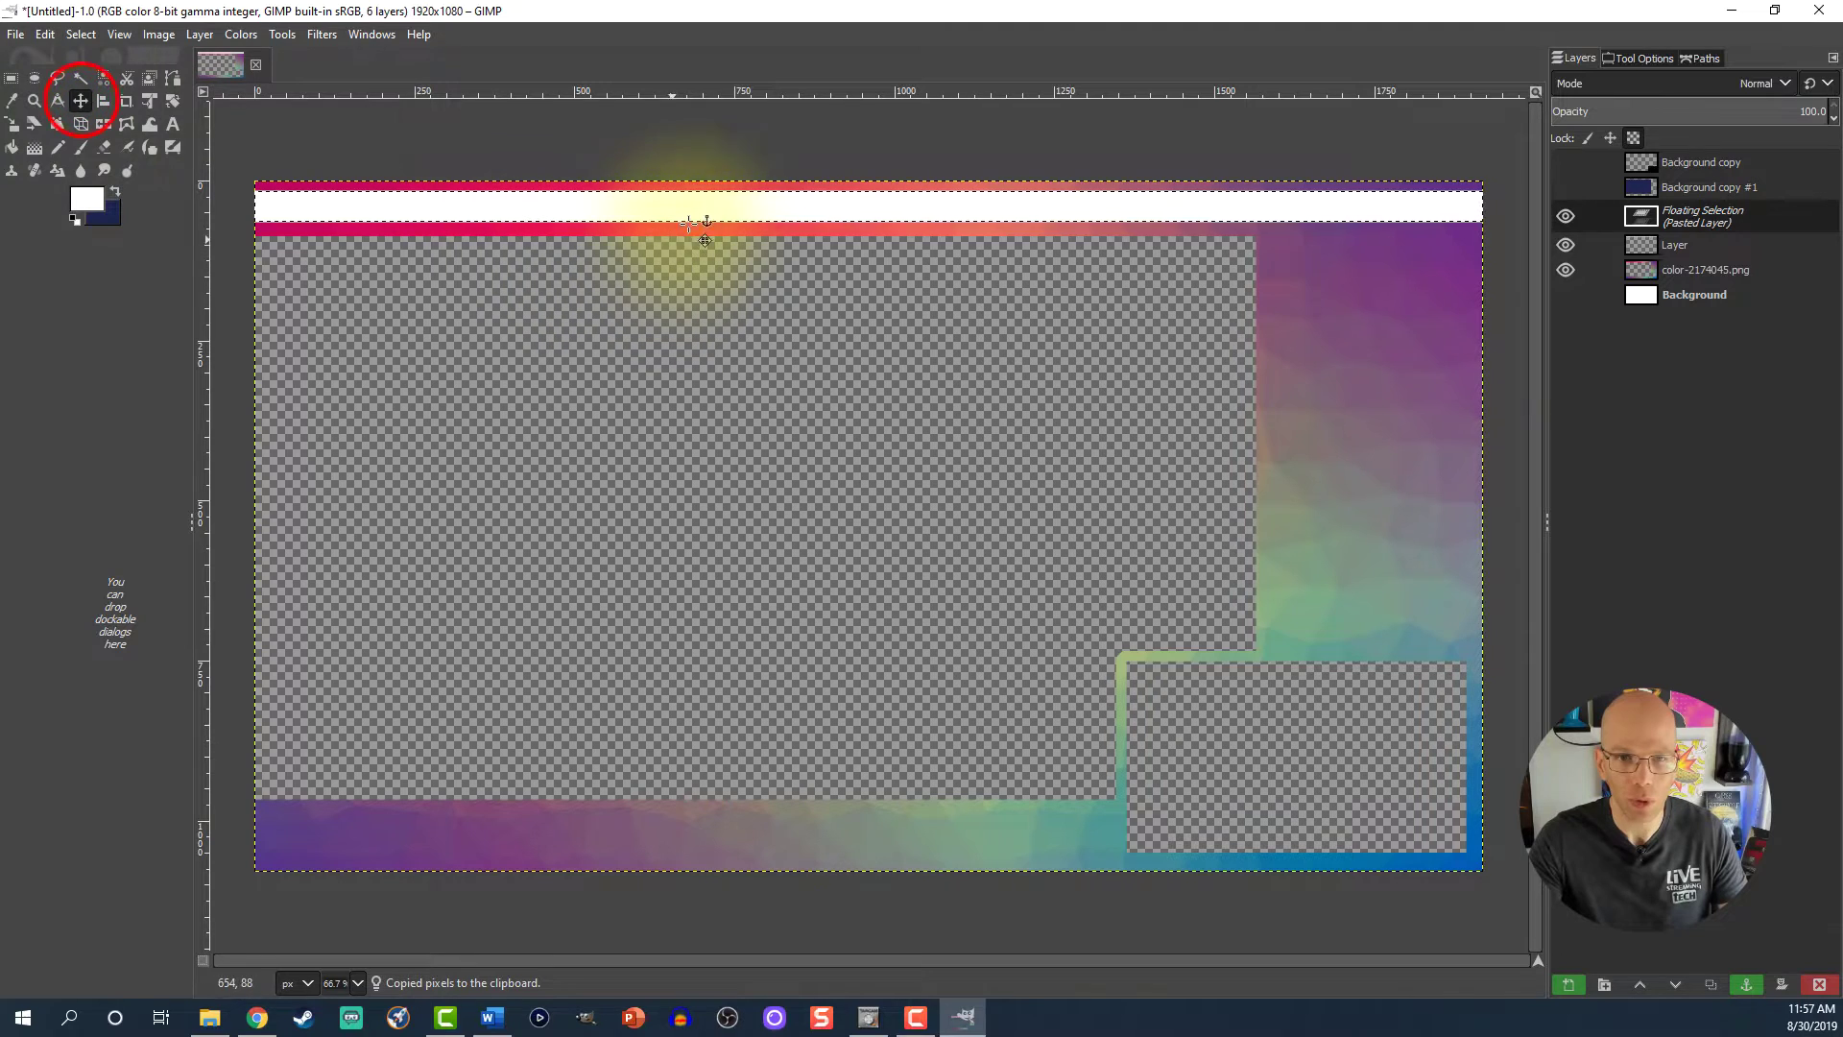
{"action": "left_click_drag", "start_coordinate": [699, 206], "coordinate": [701, 839]}
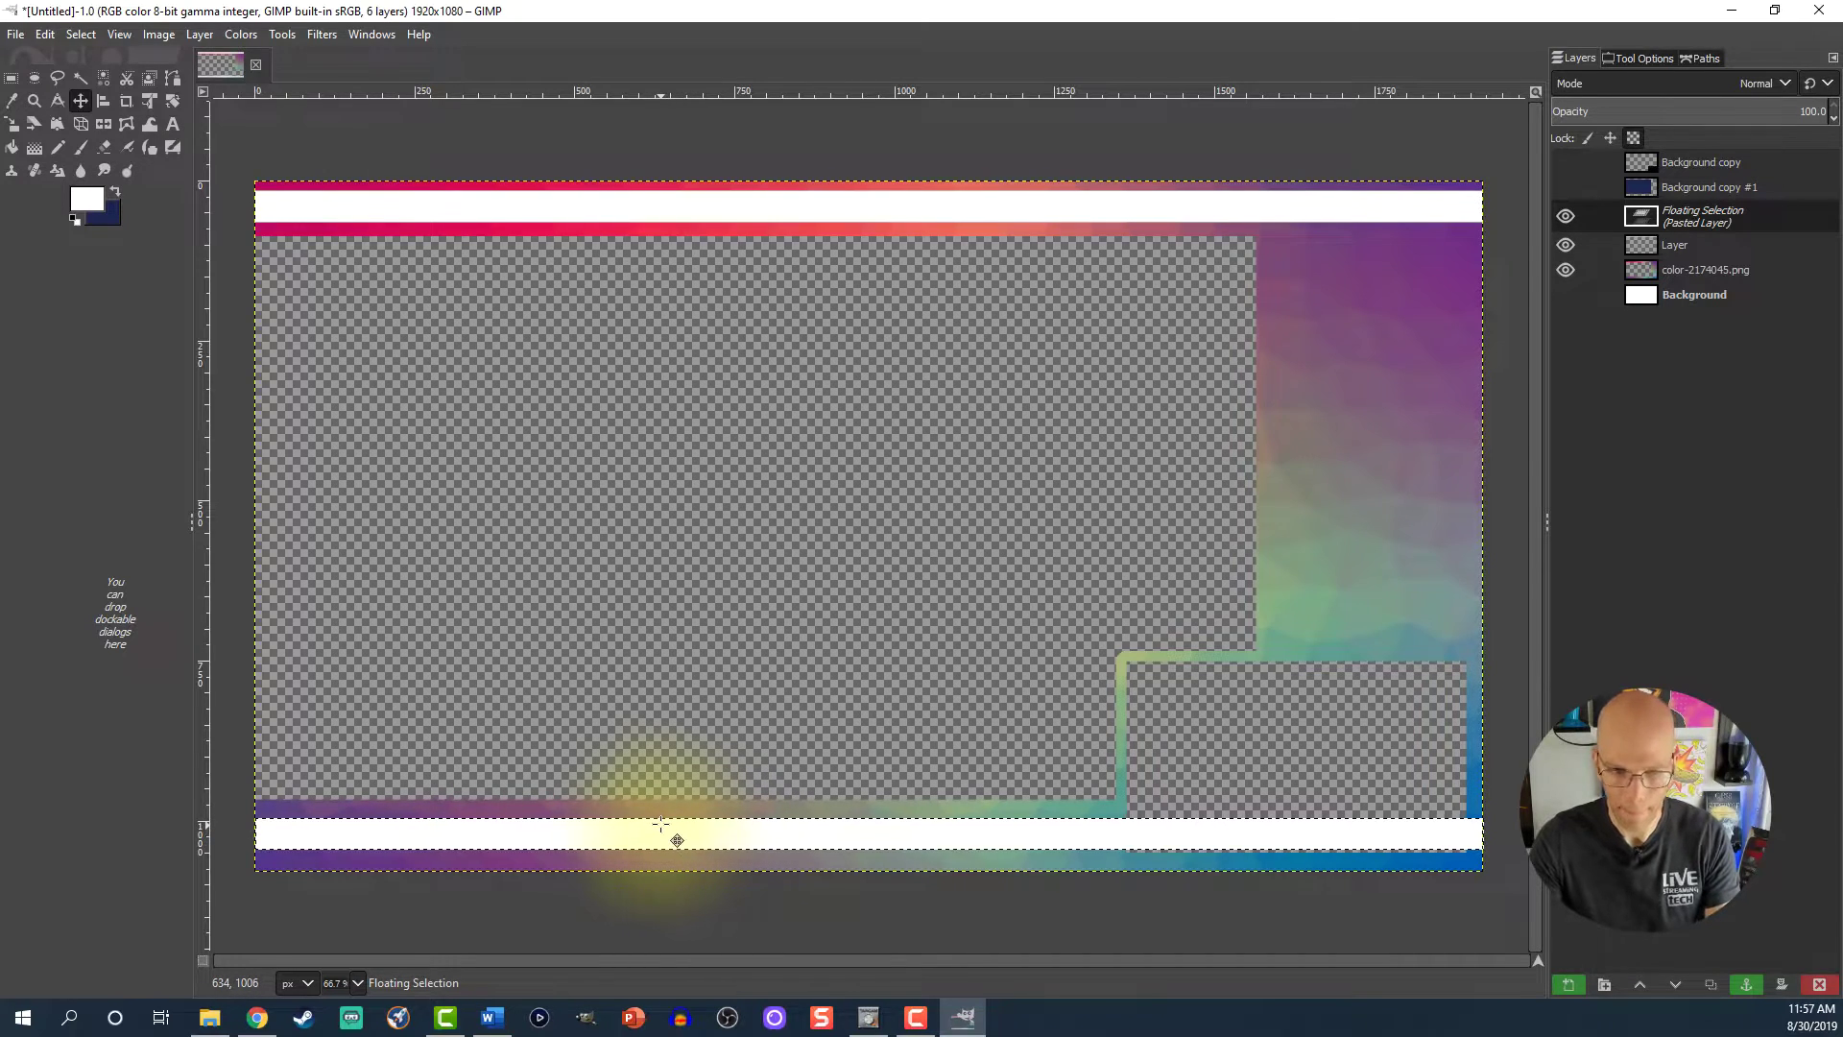
{"action": "key", "text": "Left"}
{"action": "key", "text": "Left"}
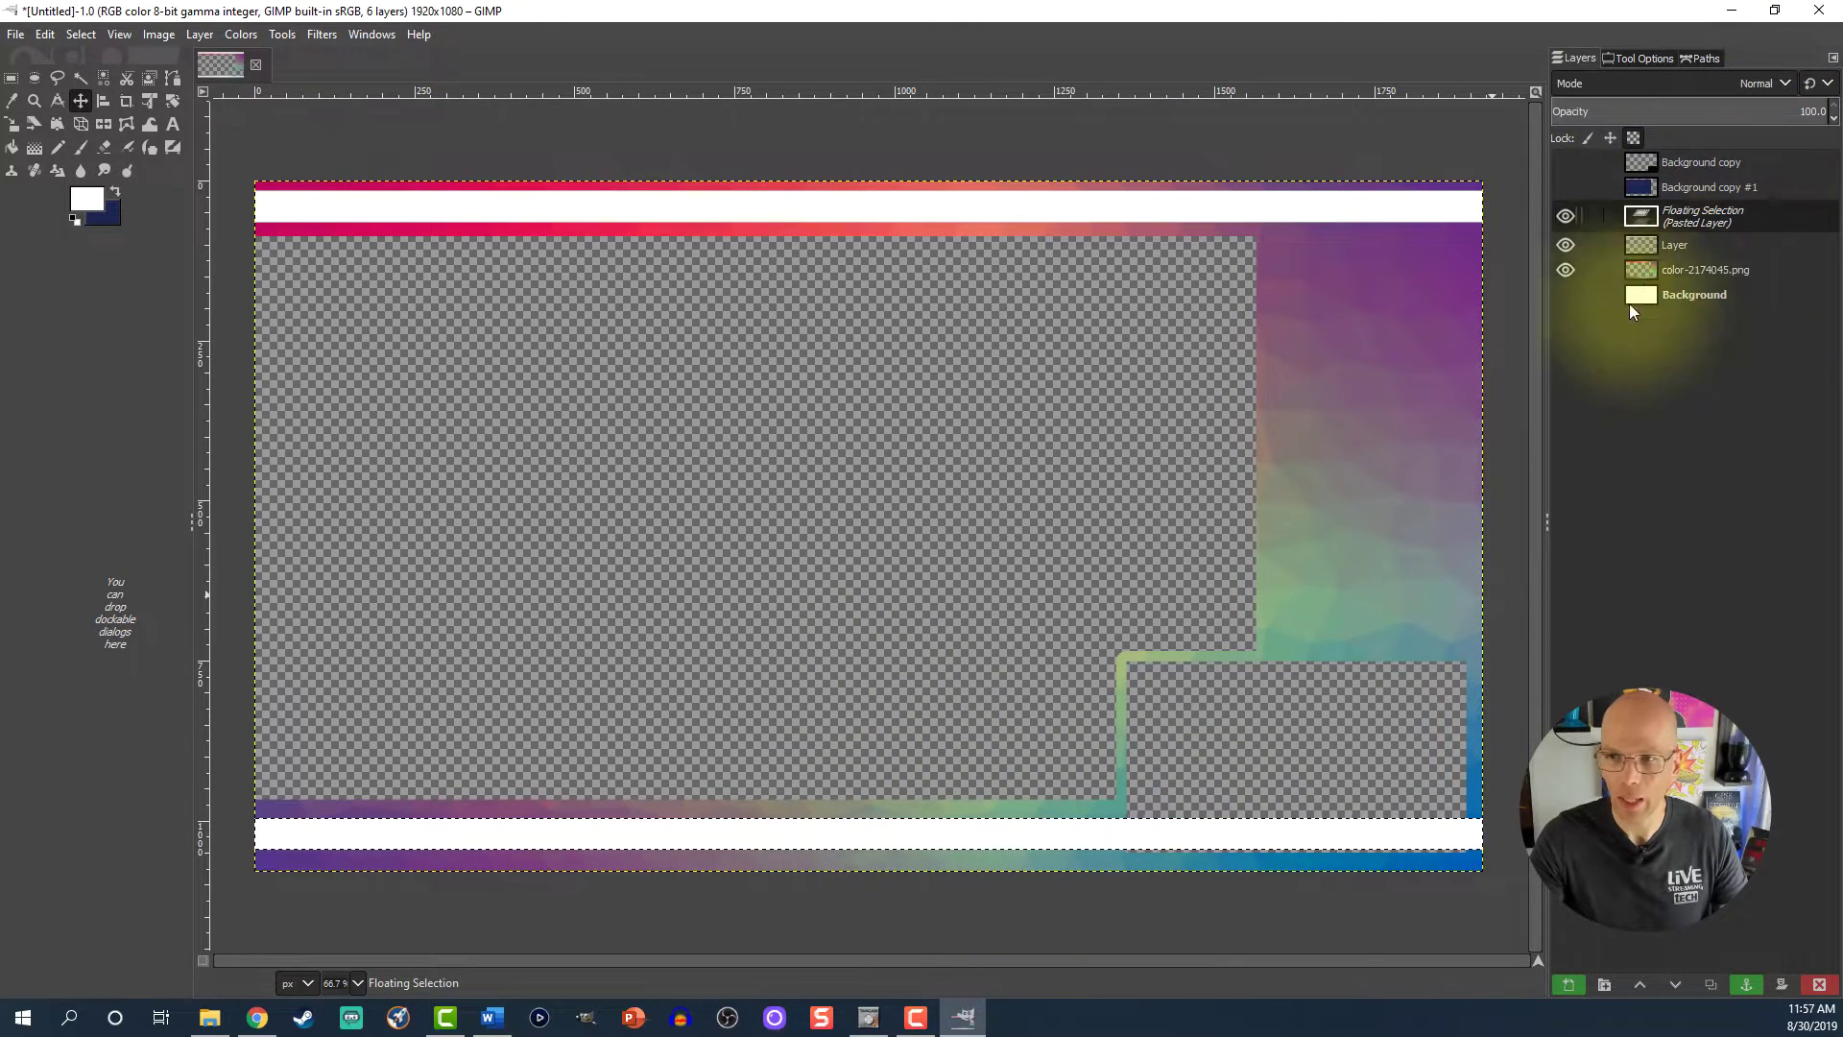
{"action": "left_click", "coordinate": [1747, 984]}
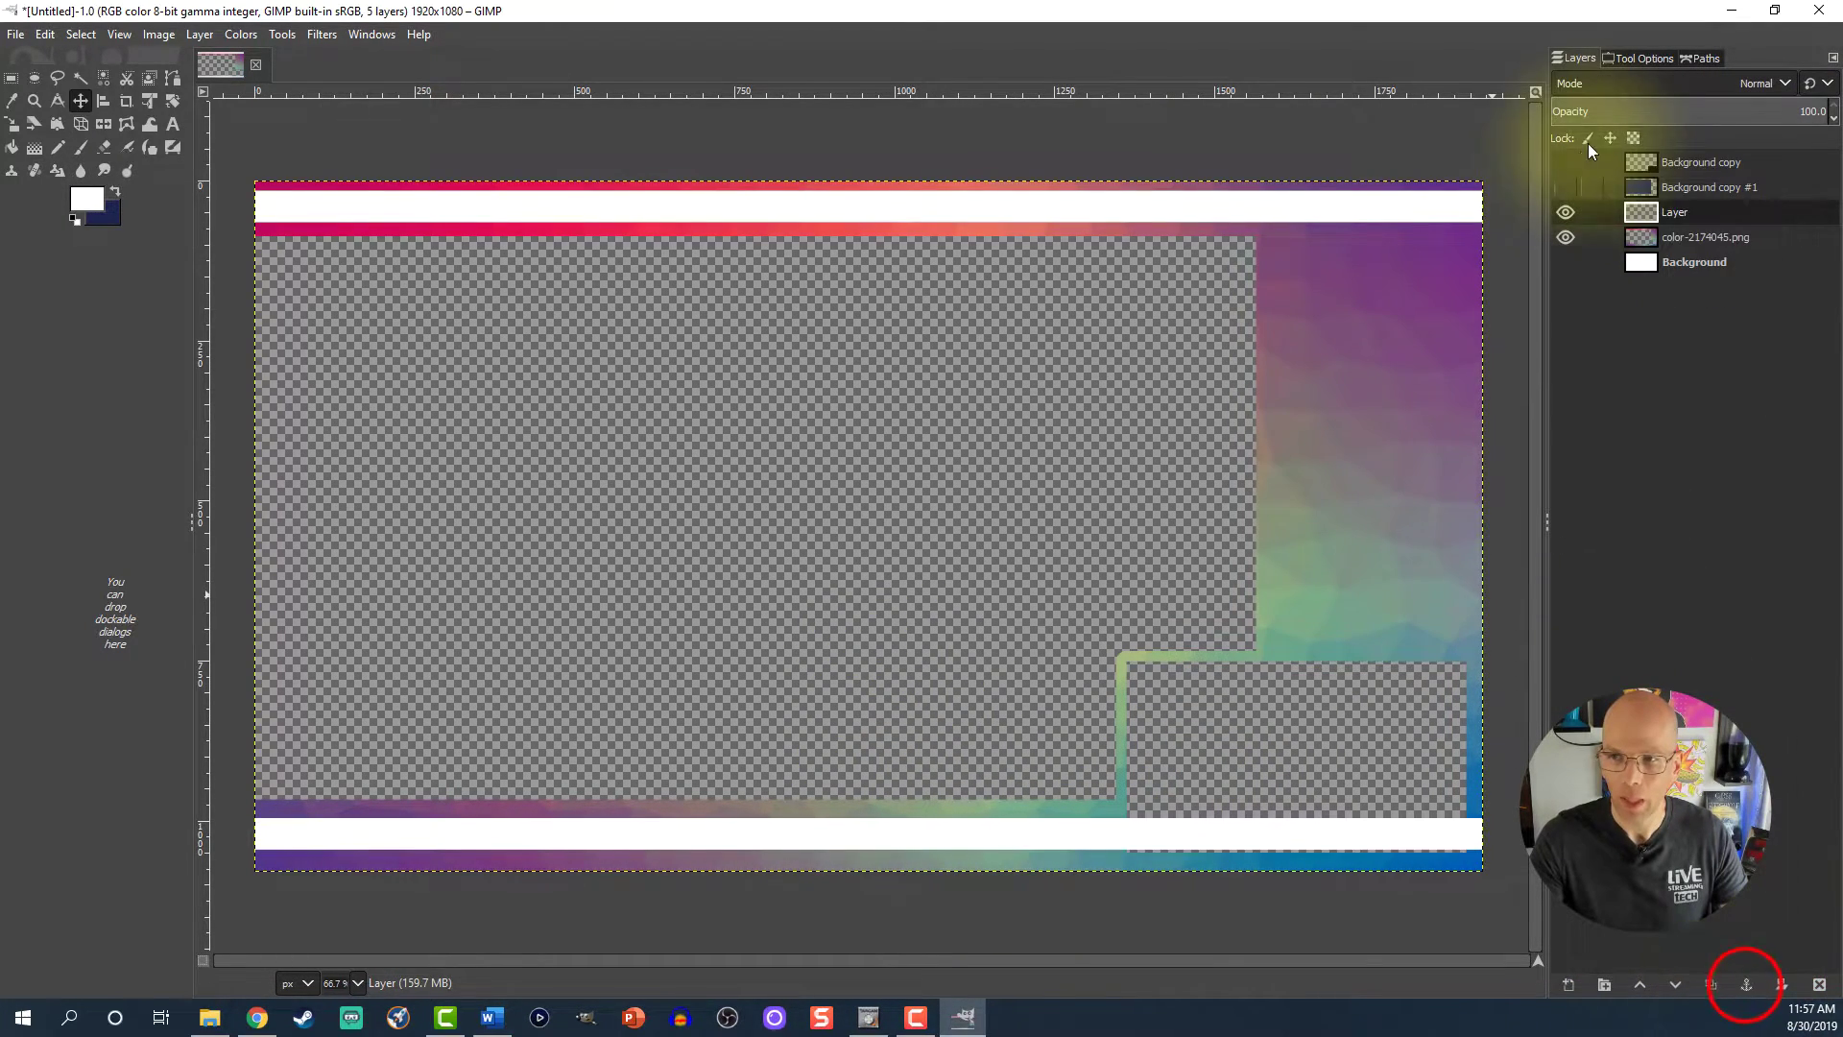
- Erase the bottom white strip inside the camera box using Background copy's shape, then deselect
{"action": "left_click", "coordinate": [1636, 165], "text": "alt"}
{"action": "right_click", "coordinate": [1636, 165]}
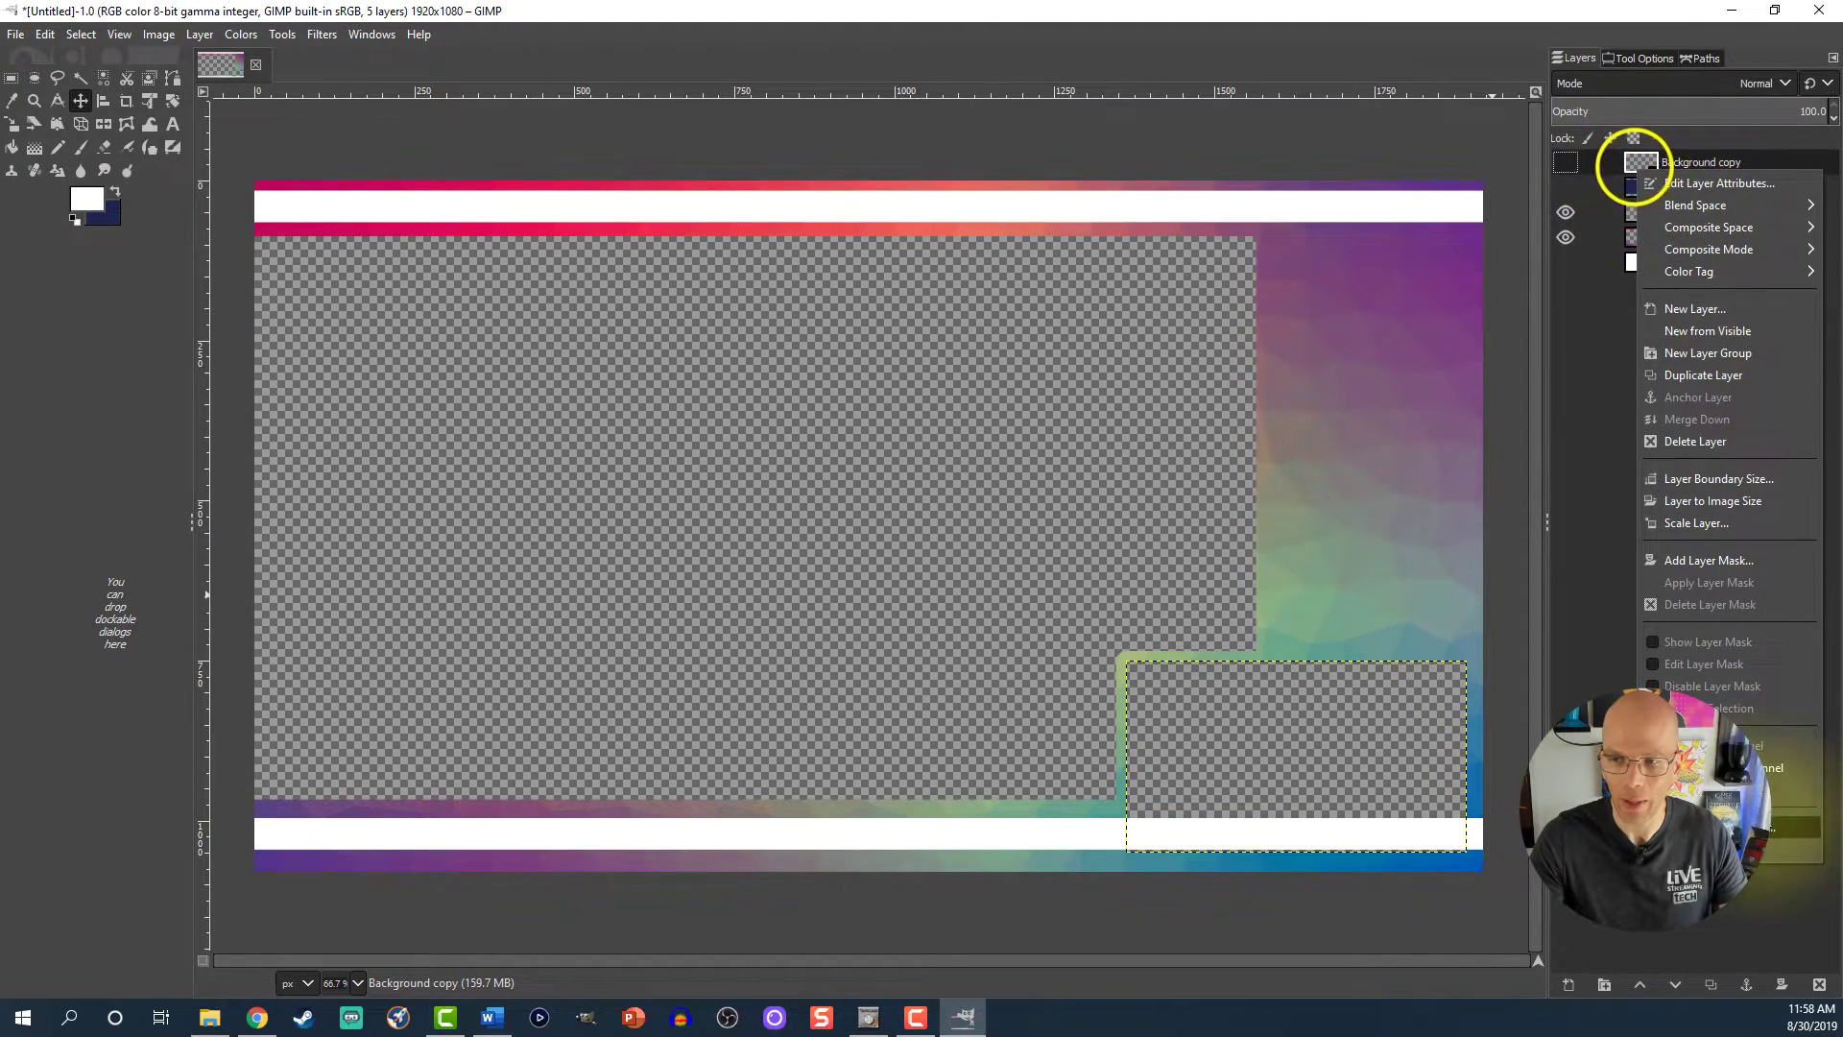
{"action": "key", "text": "Escape"}
{"action": "left_click", "coordinate": [1642, 212]}
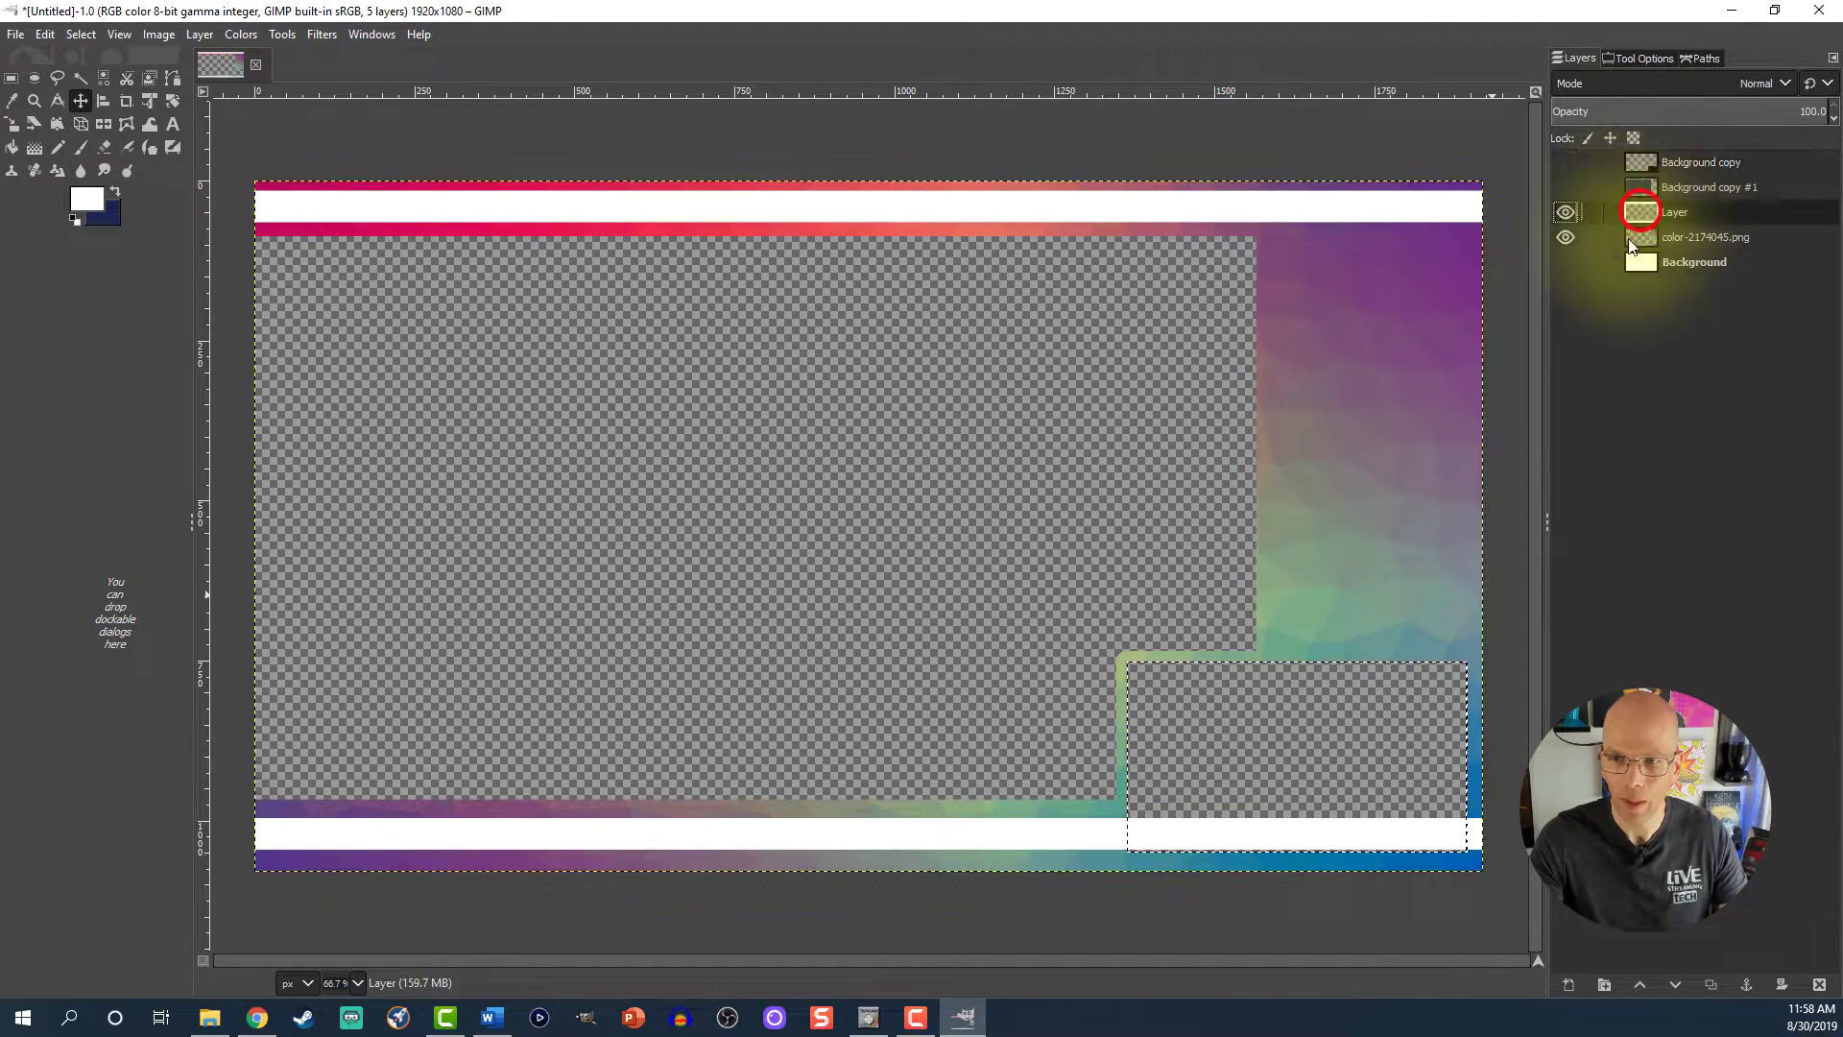
{"action": "key", "text": "Delete"}
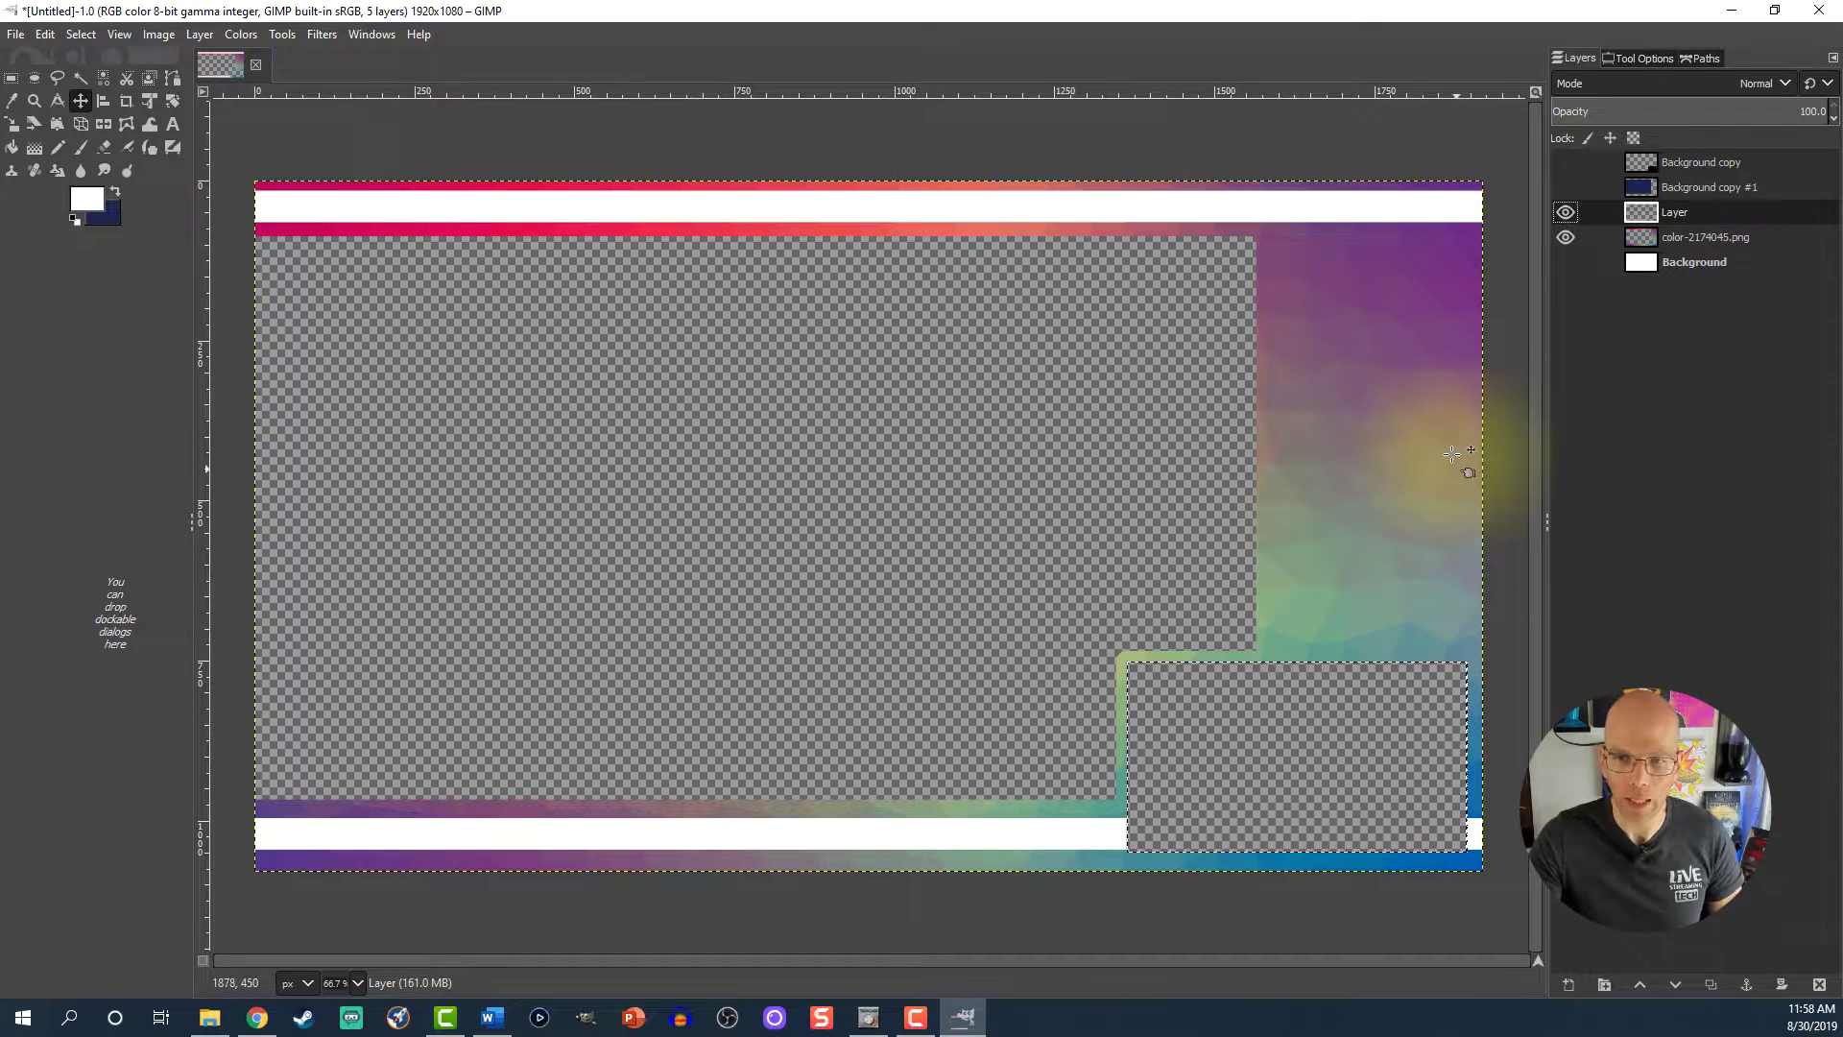
{"action": "left_click_drag", "start_coordinate": [1452, 454], "coordinate": [797, 542]}
{"action": "key", "text": "ctrl+shift+a"}
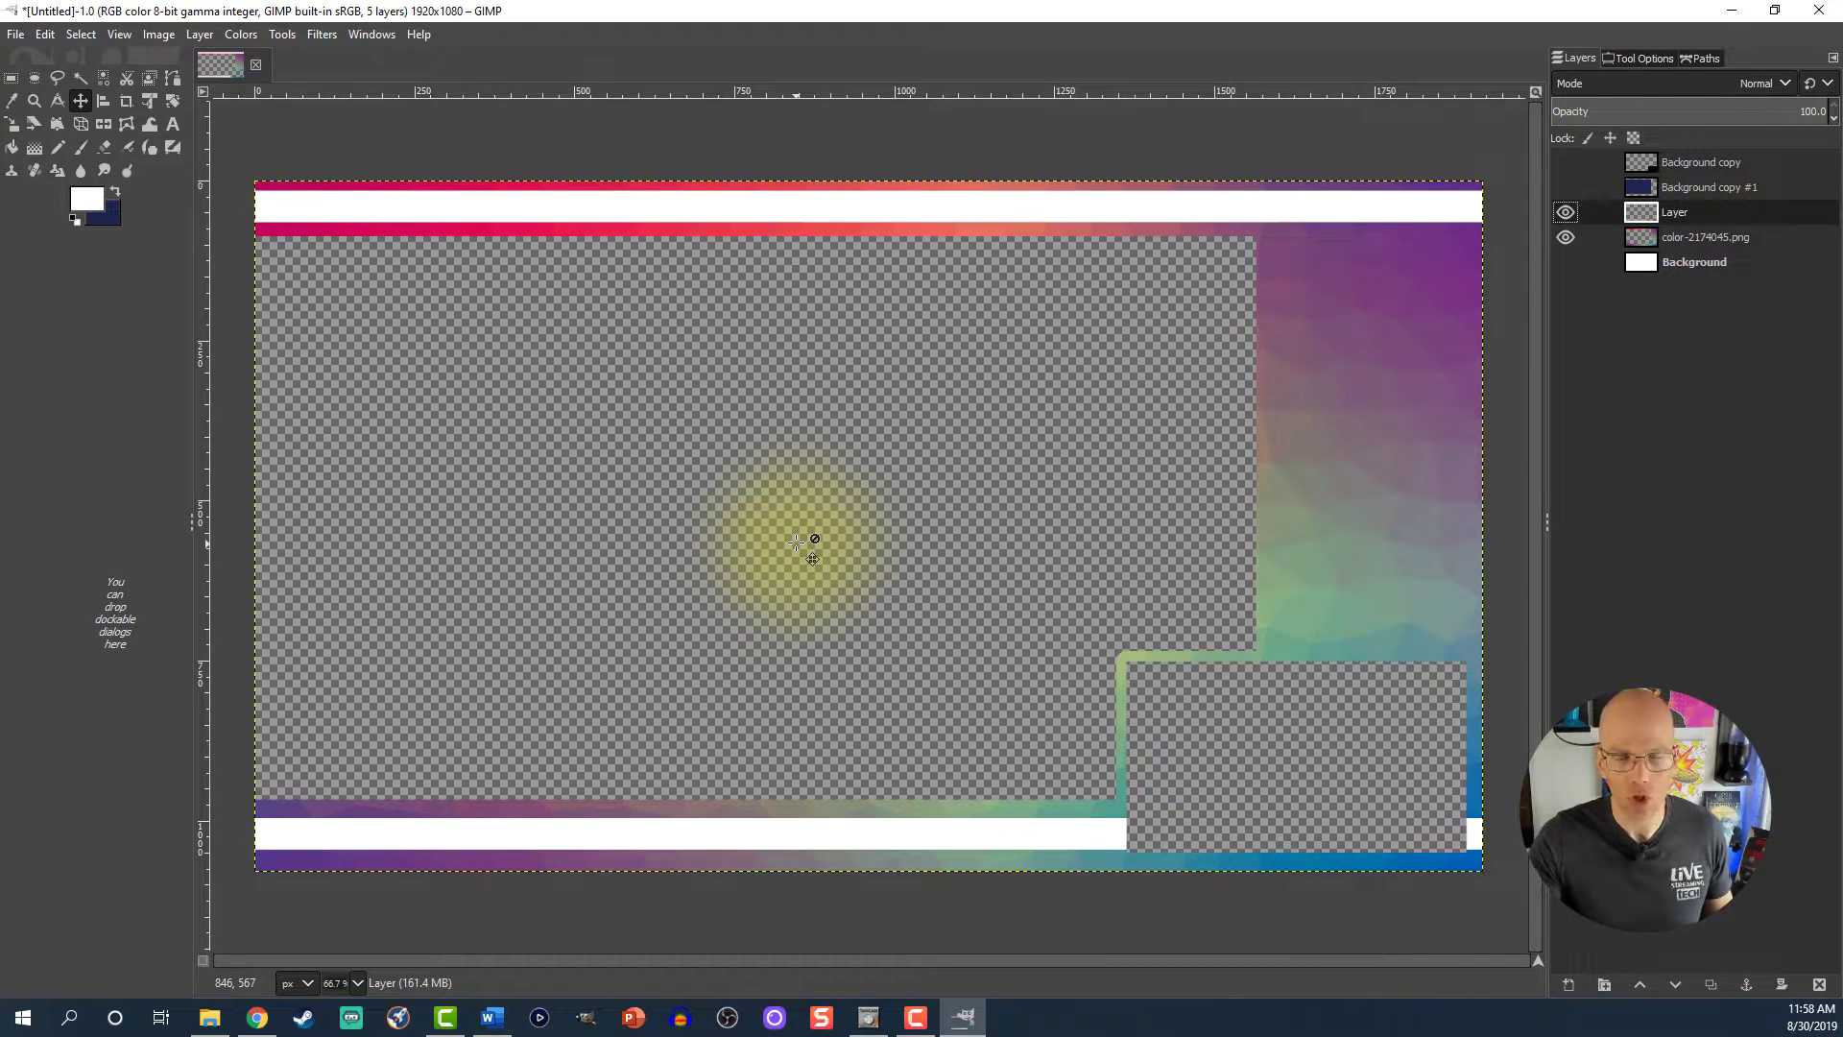
{"action": "left_click_drag", "start_coordinate": [797, 544], "coordinate": [783, 648]}
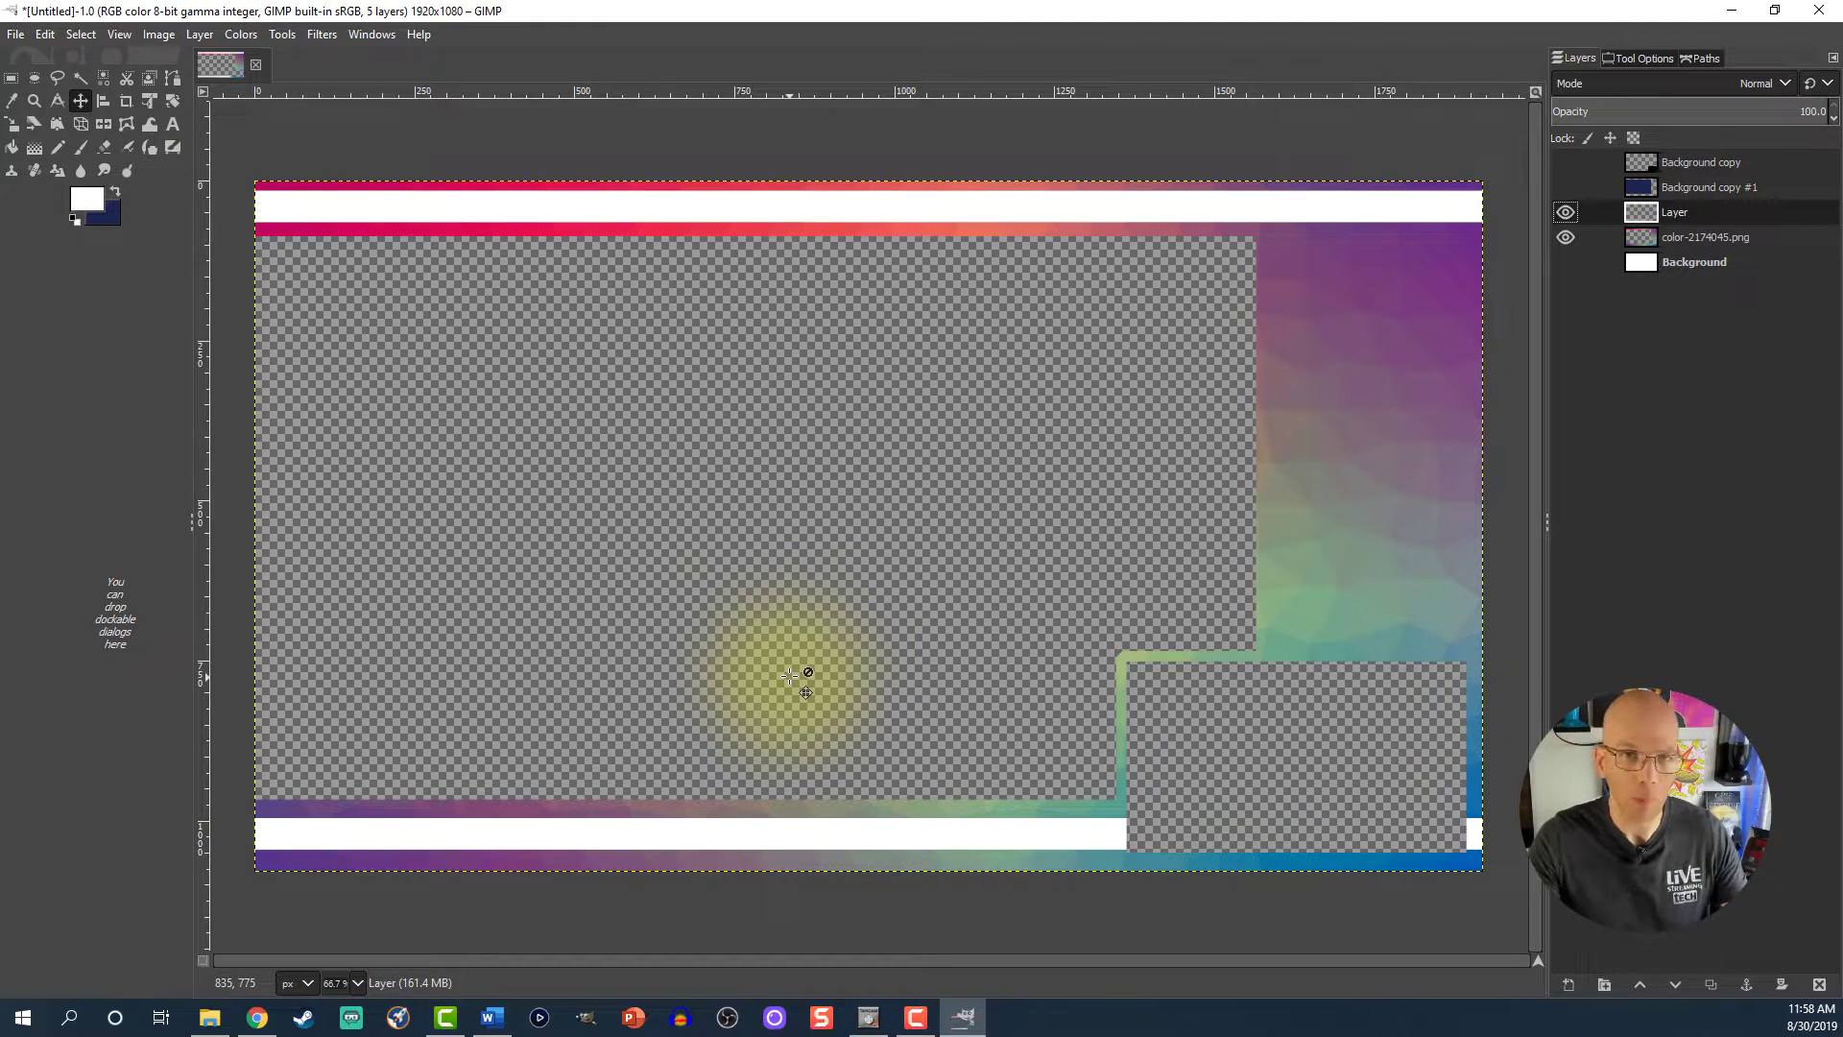
- Search Pixabay for 'twitter' images
{"action": "left_click", "coordinate": [258, 1016]}
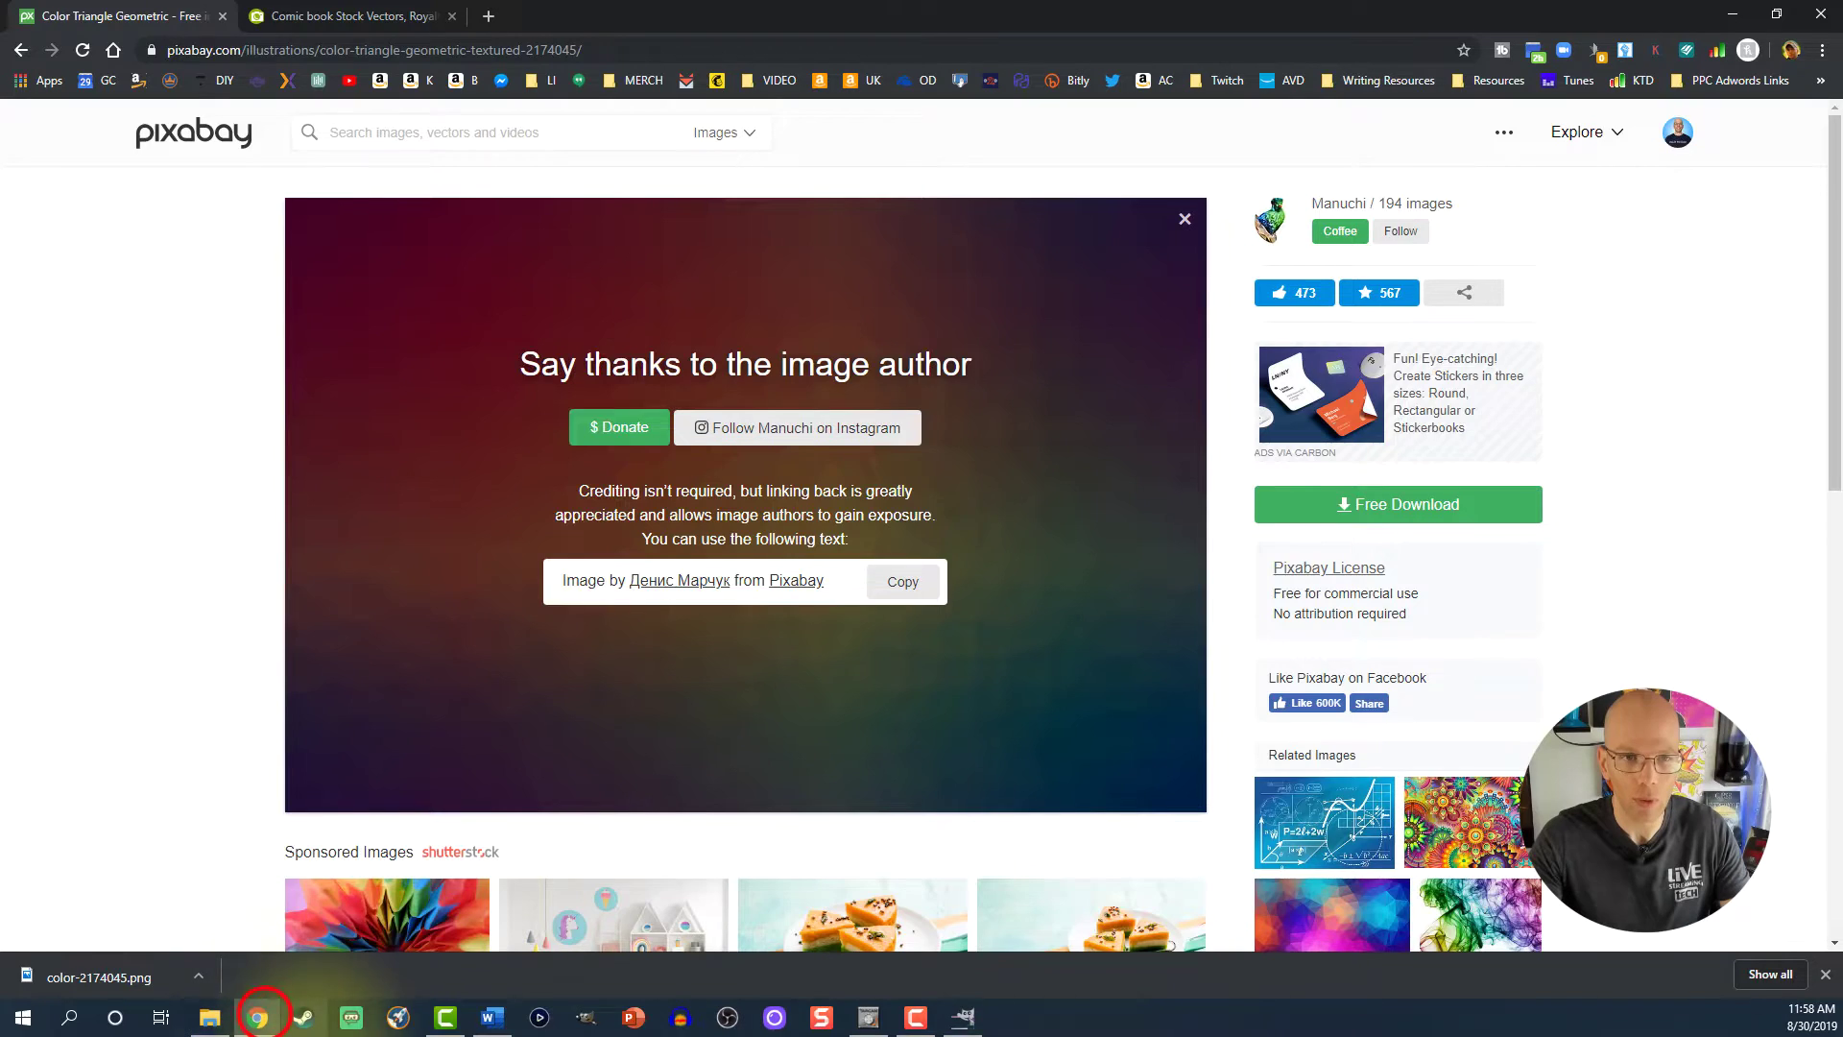
{"action": "left_click", "coordinate": [341, 135]}
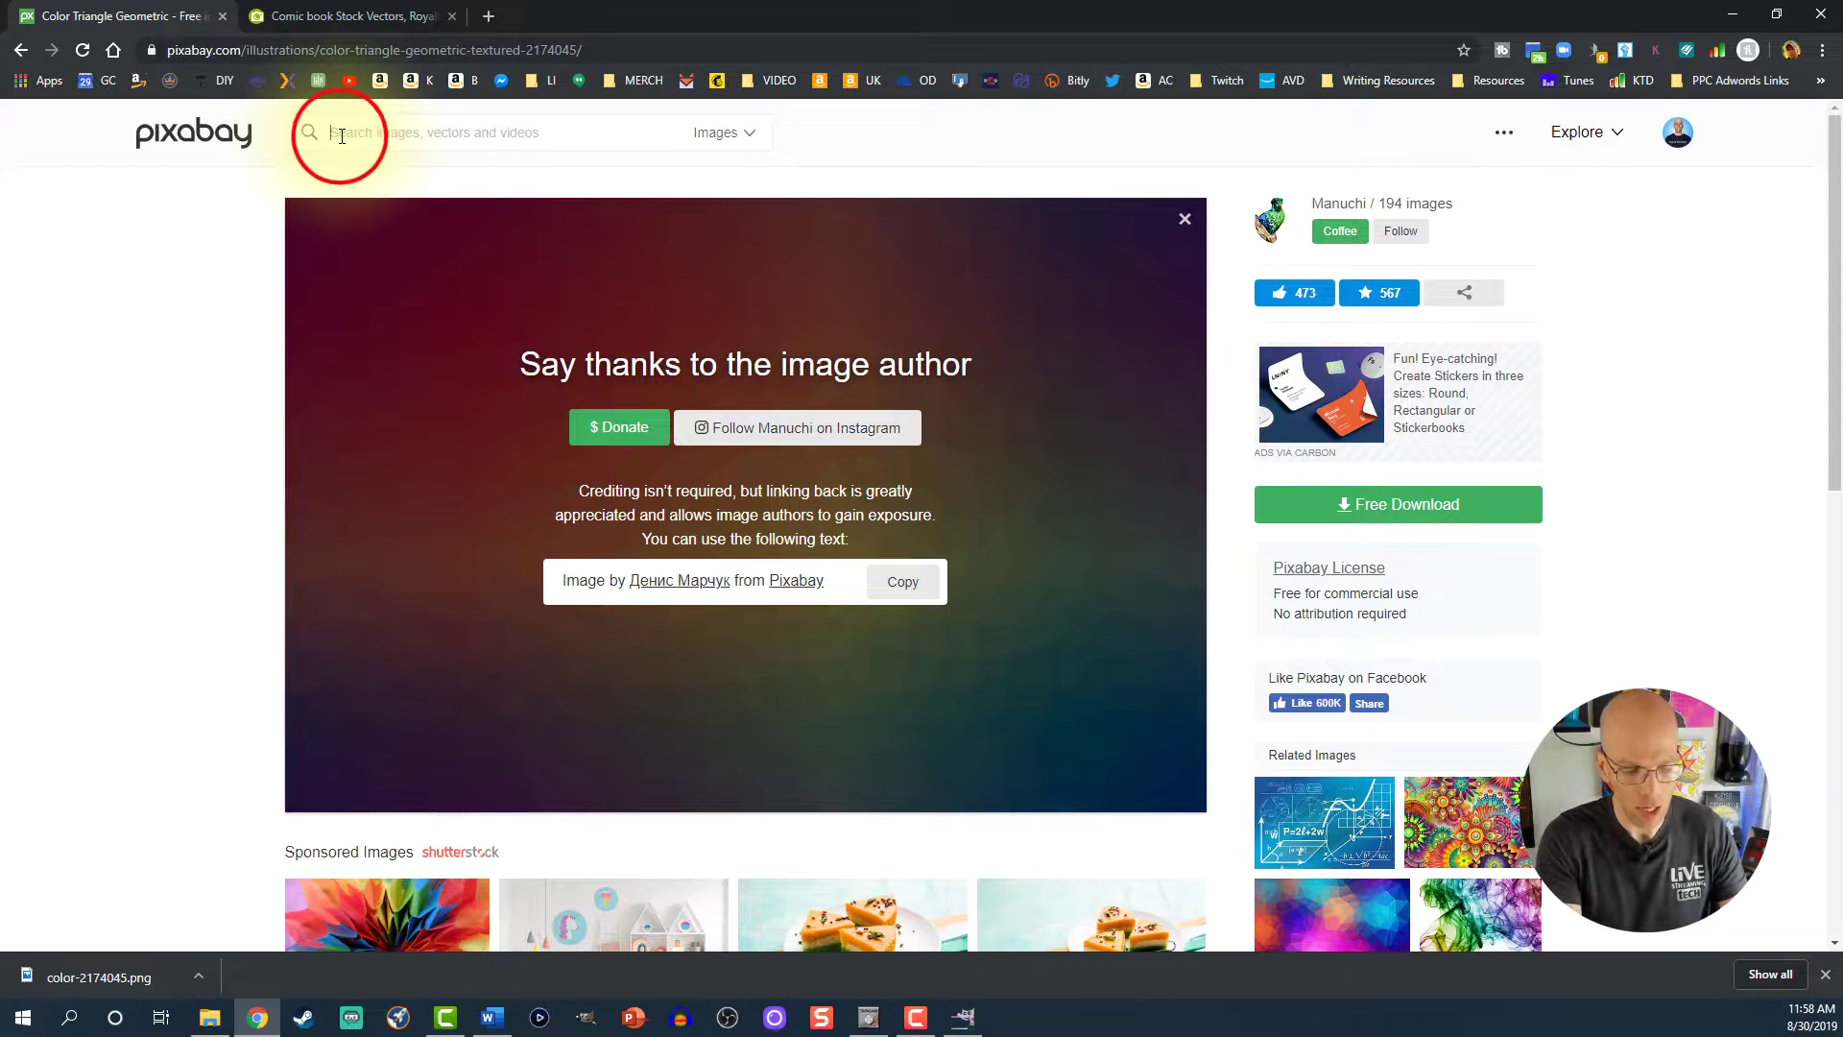
{"action": "type", "text": "tr"}
{"action": "key", "text": "BackSpace"}
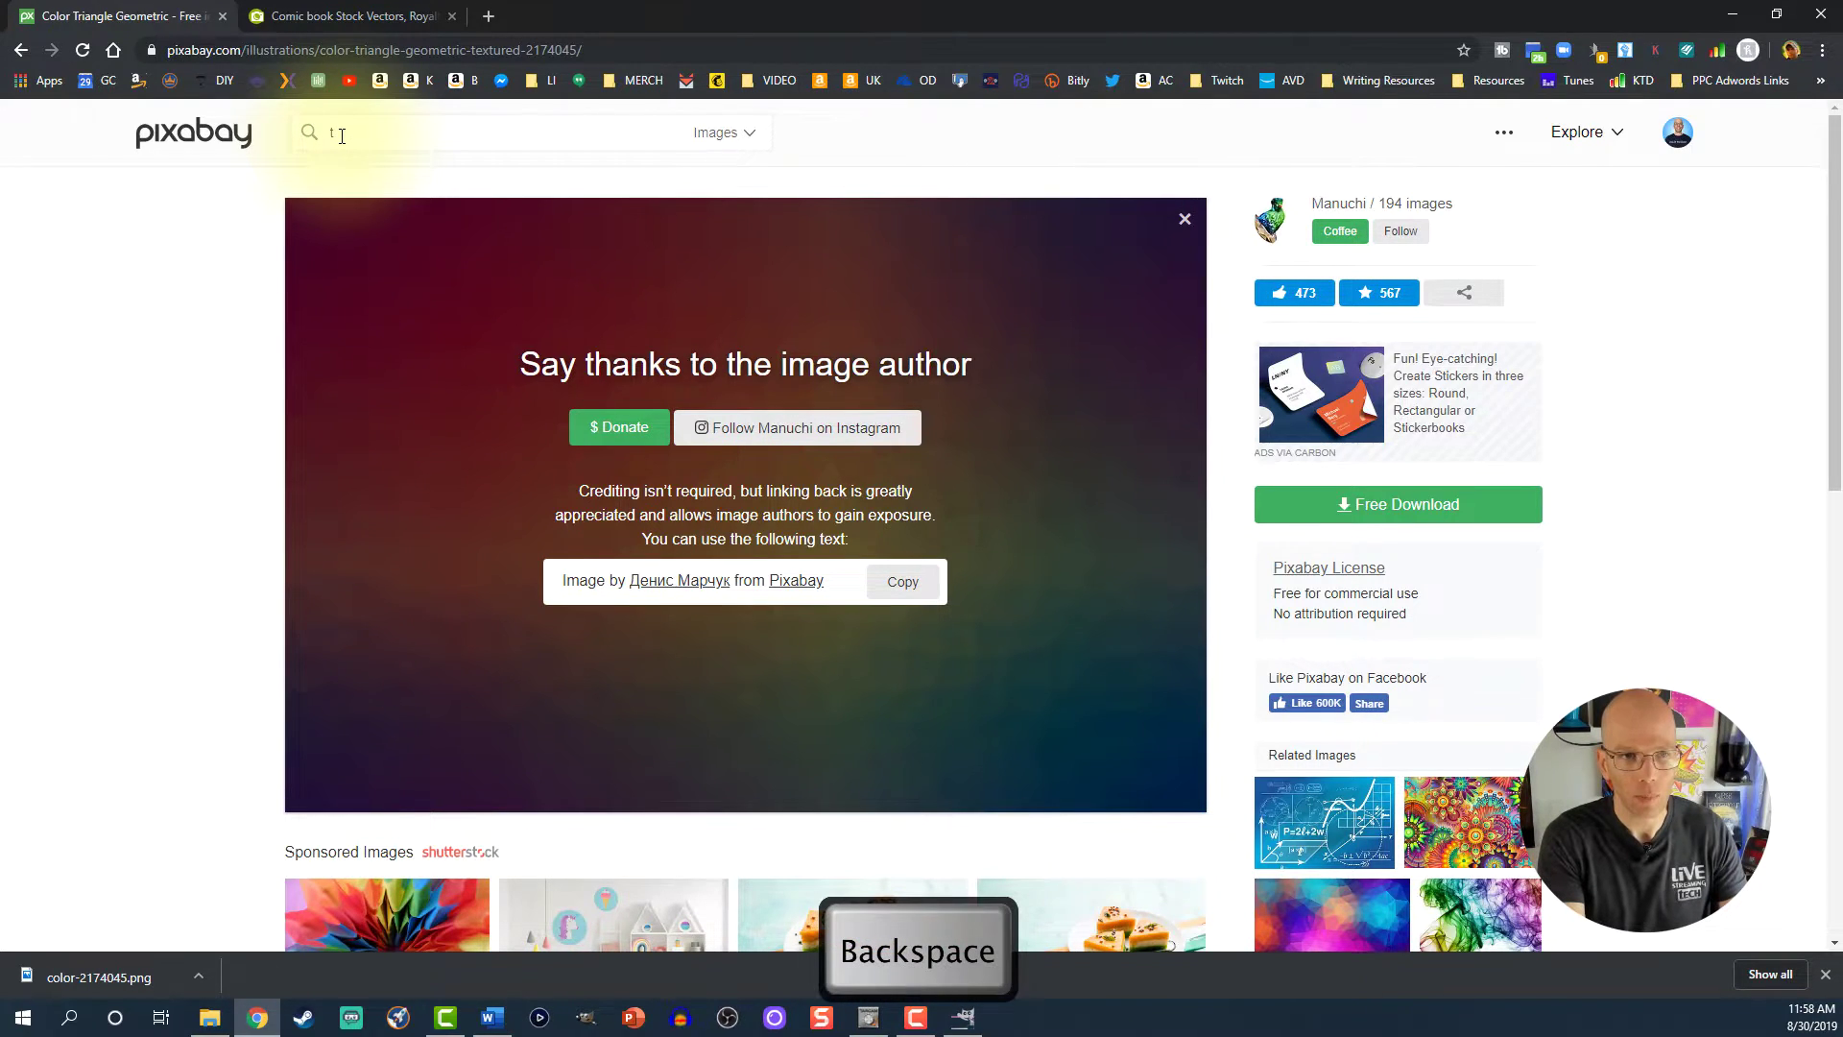
{"action": "type", "text": "witter"}
{"action": "key", "text": "Return"}
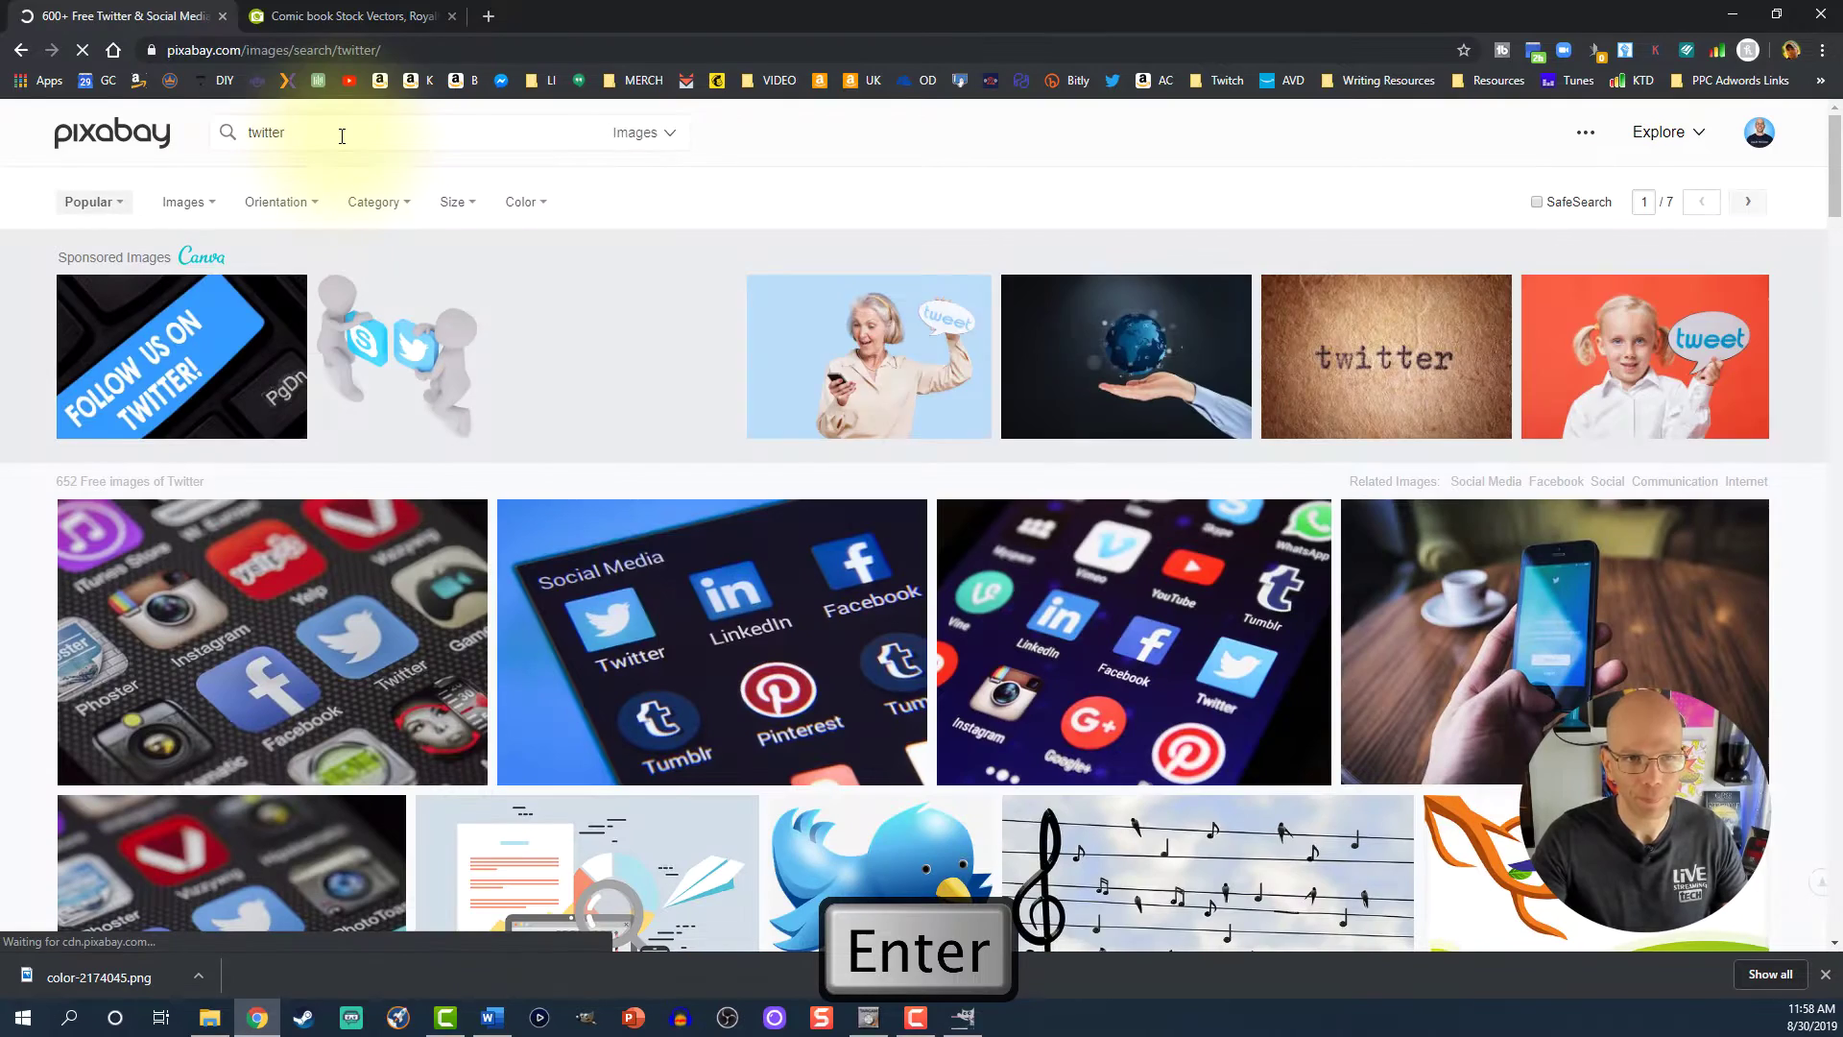
{"action": "scroll", "coordinate": [379, 547], "scroll_direction": "down", "scroll_amount": 5}
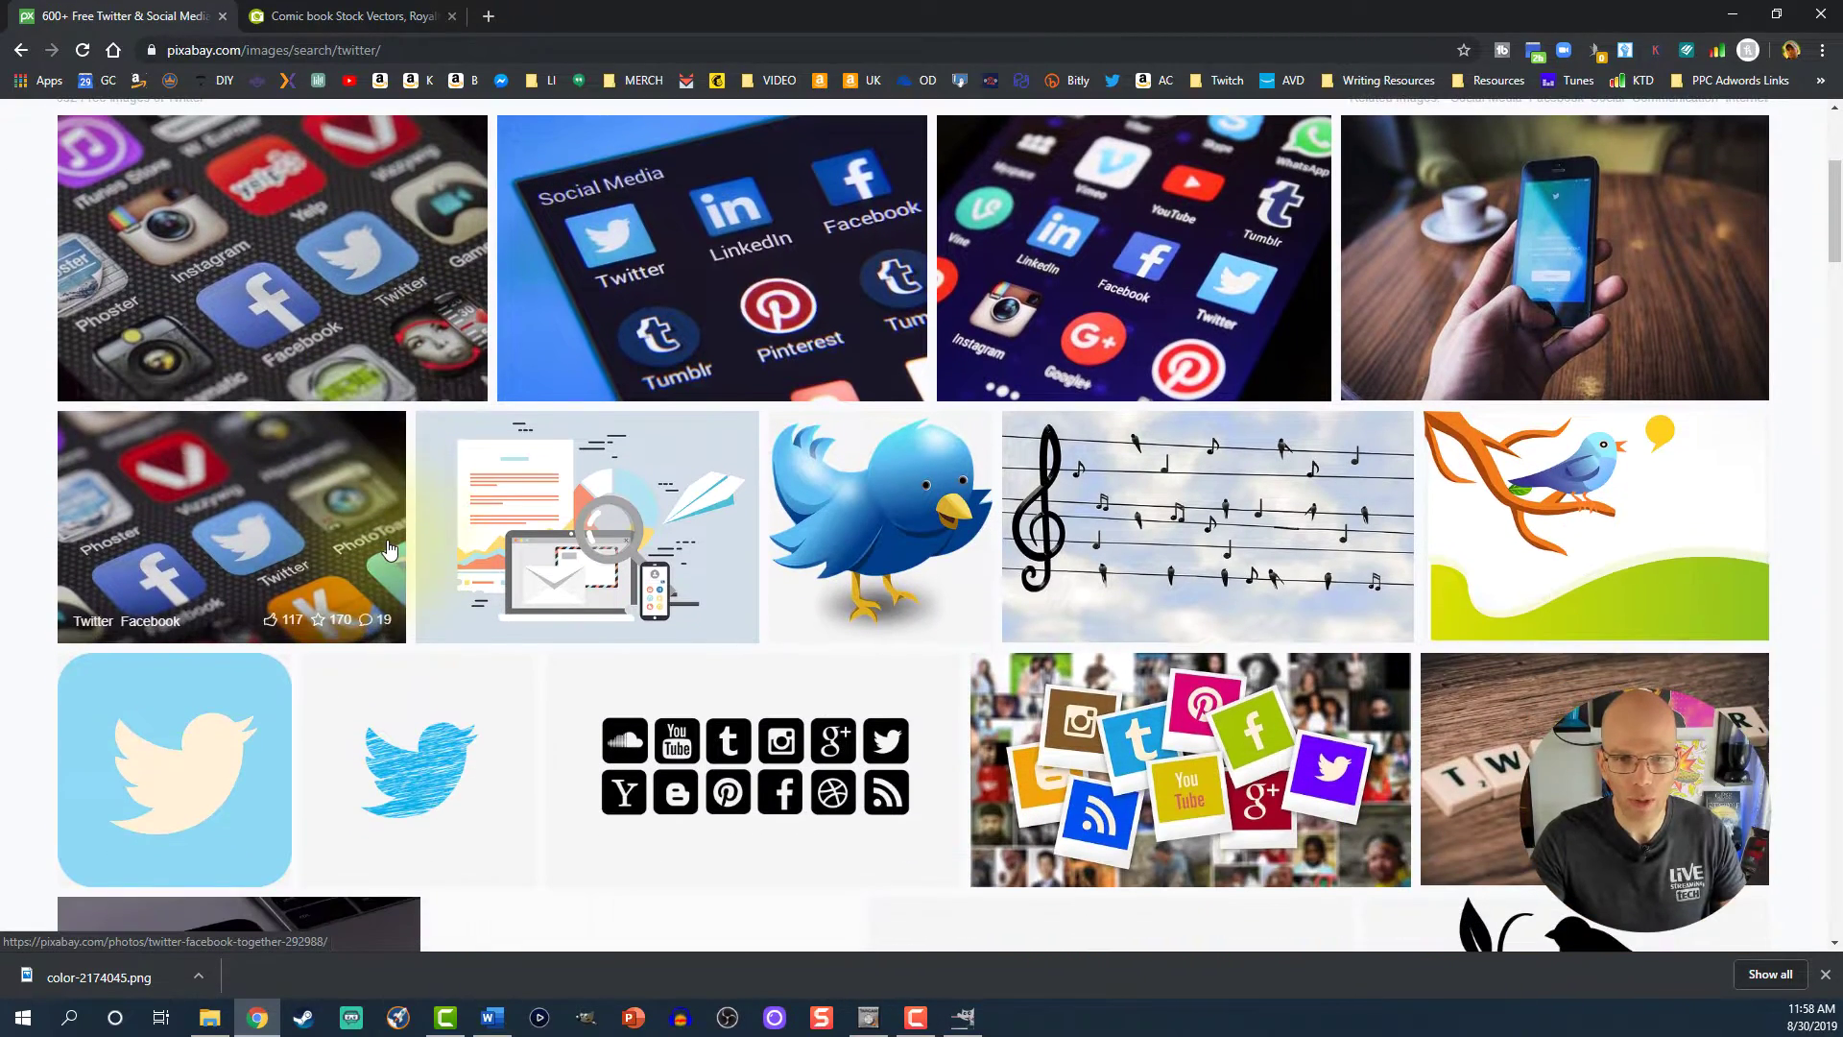
{"action": "scroll", "coordinate": [389, 549], "scroll_direction": "down", "scroll_amount": 1}
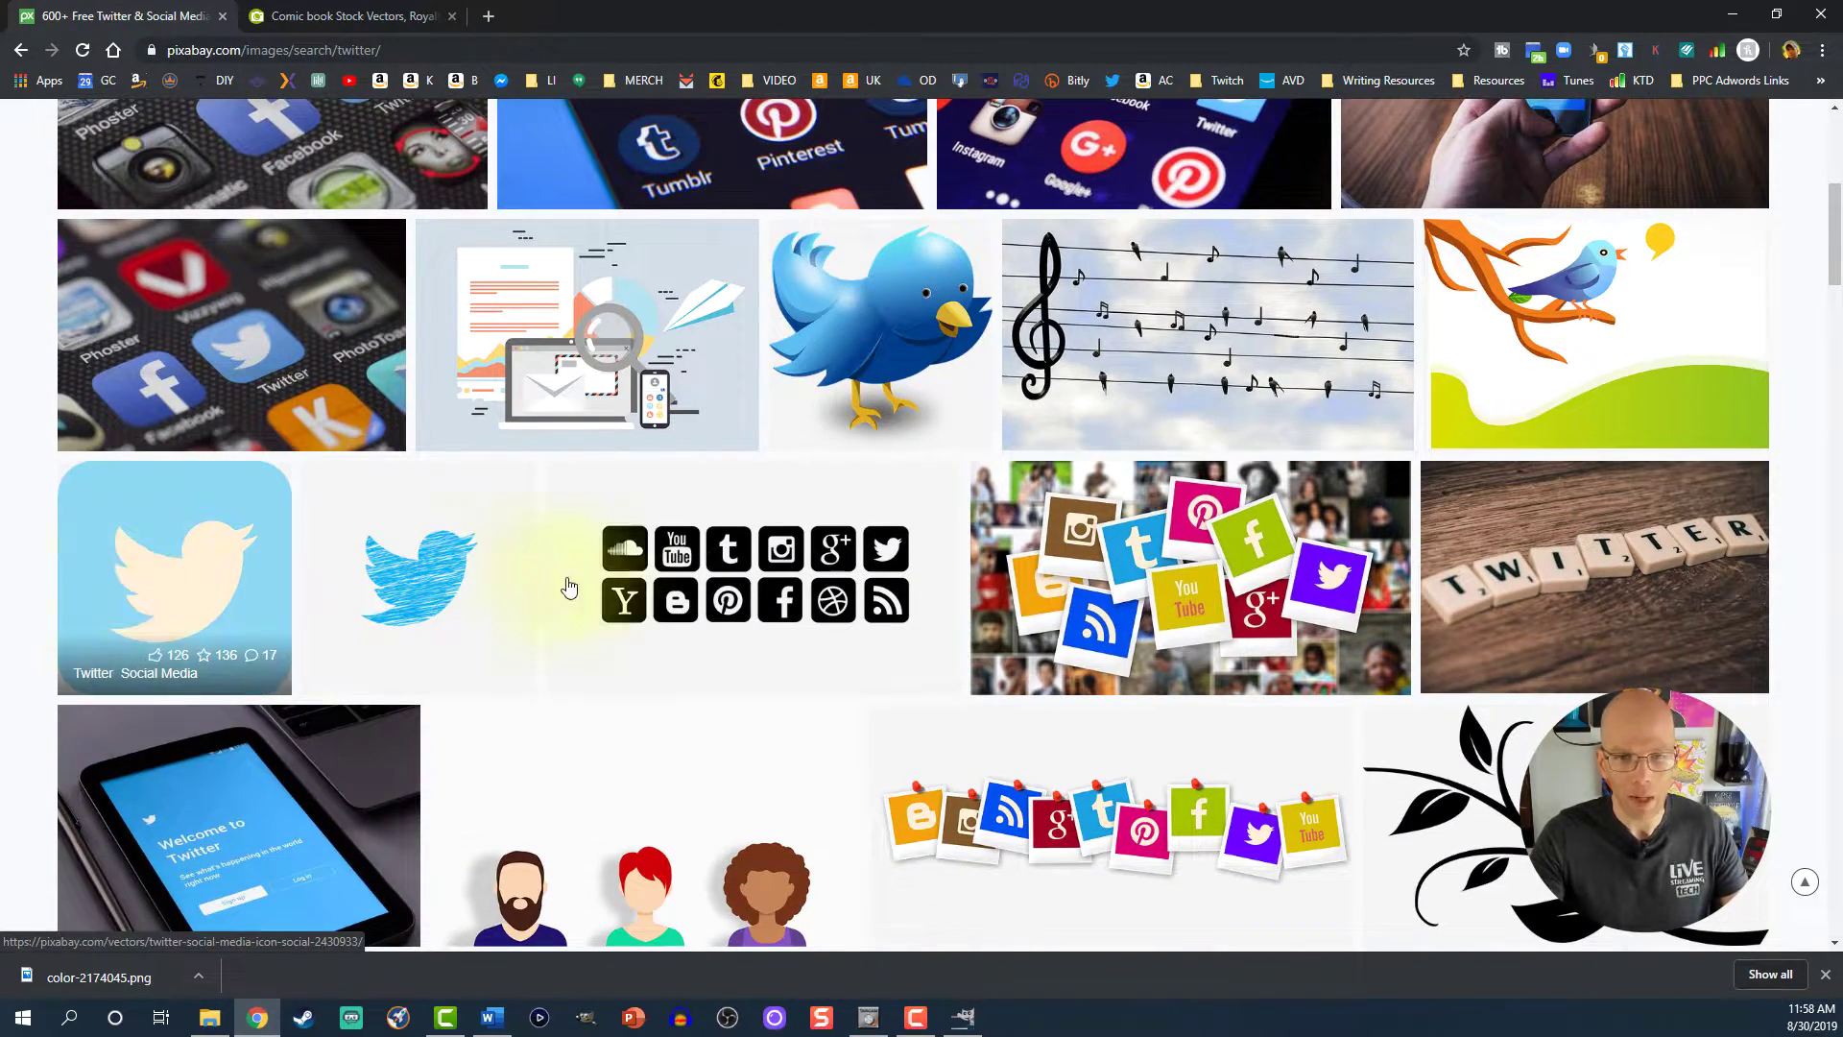
- Browse several Twitter bird and social icon results, returning to the search each time
{"action": "left_click", "coordinate": [220, 588]}
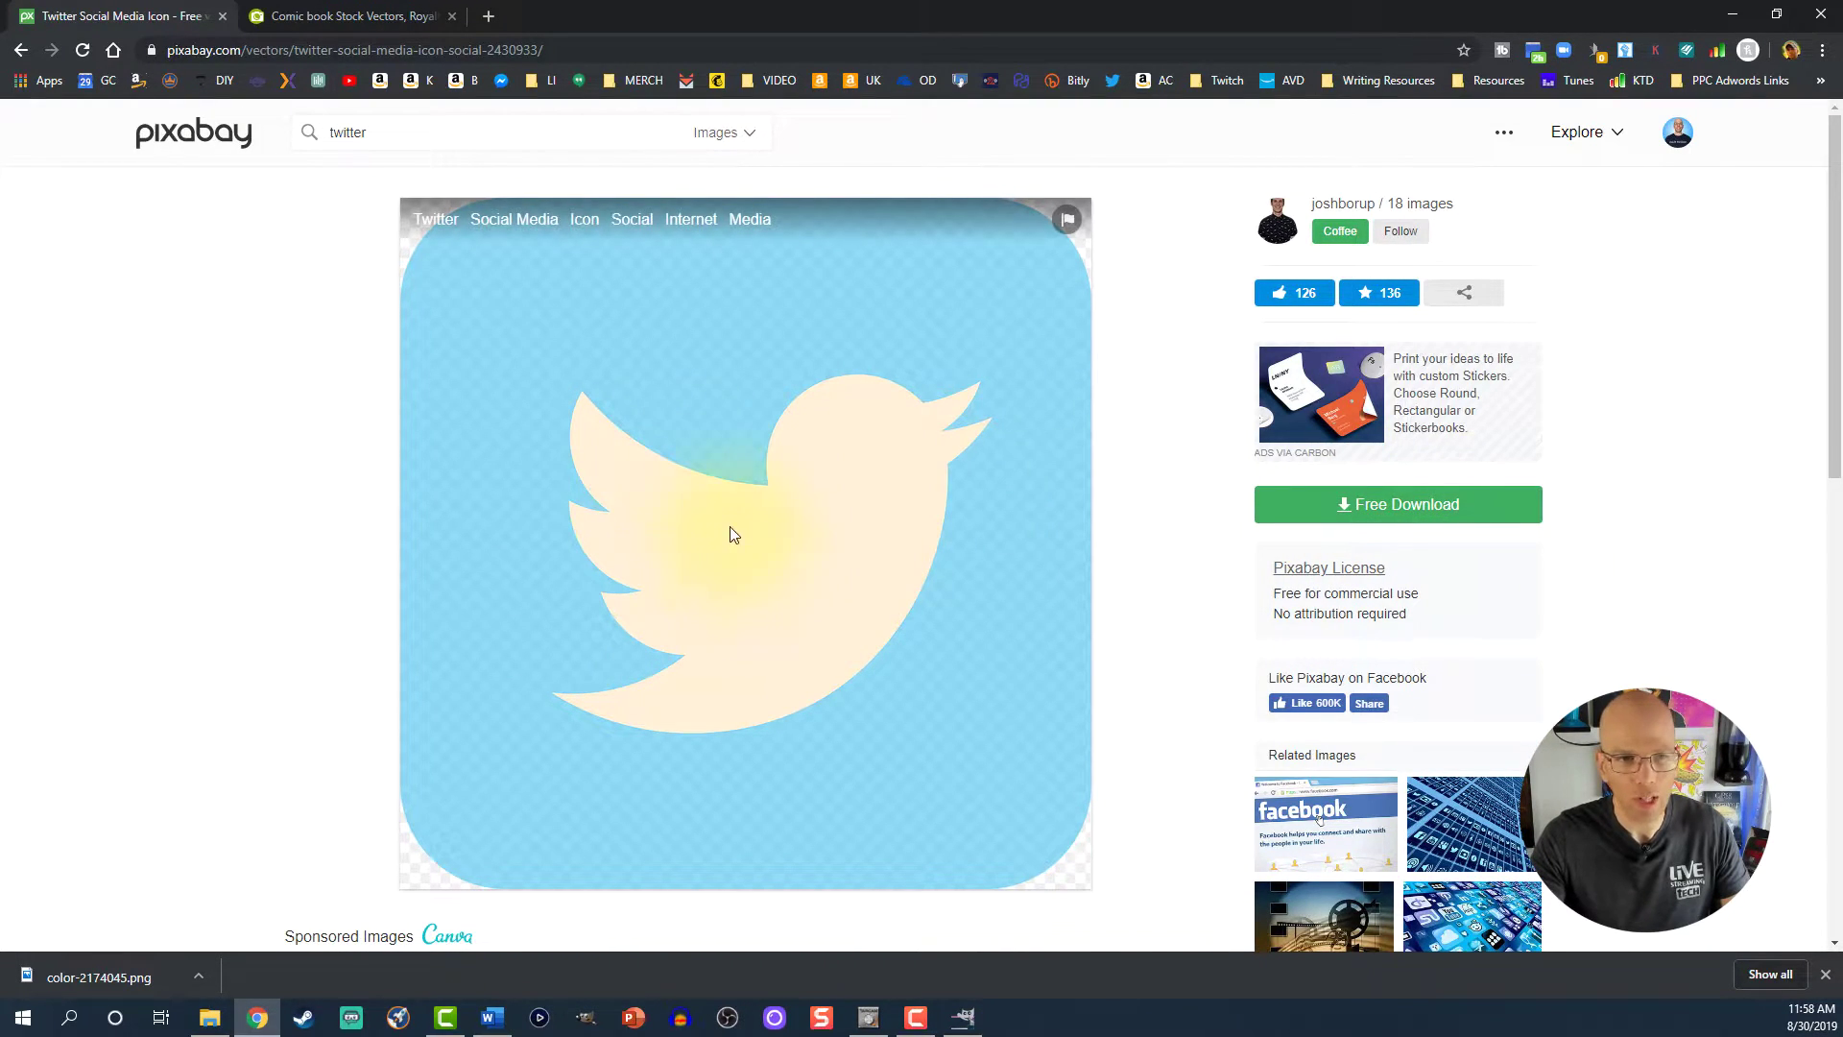
{"action": "left_click", "coordinate": [19, 50]}
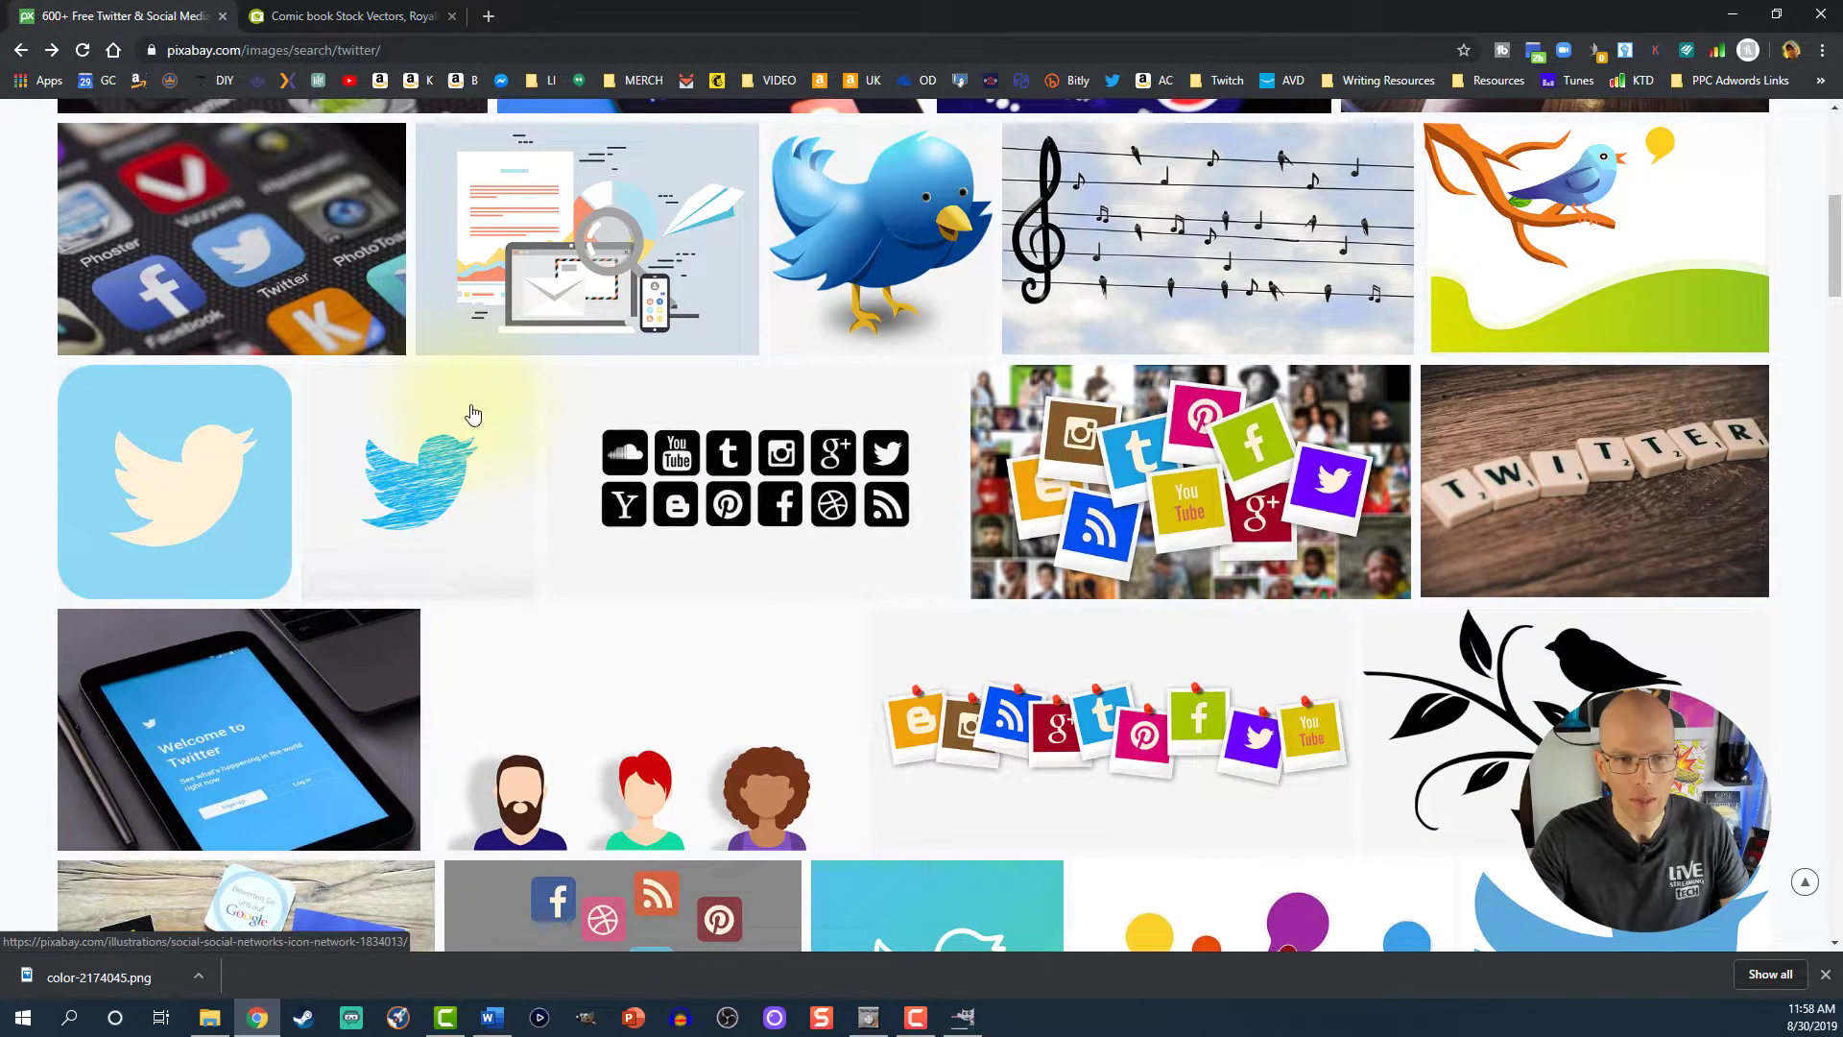
{"action": "left_click", "coordinate": [473, 415]}
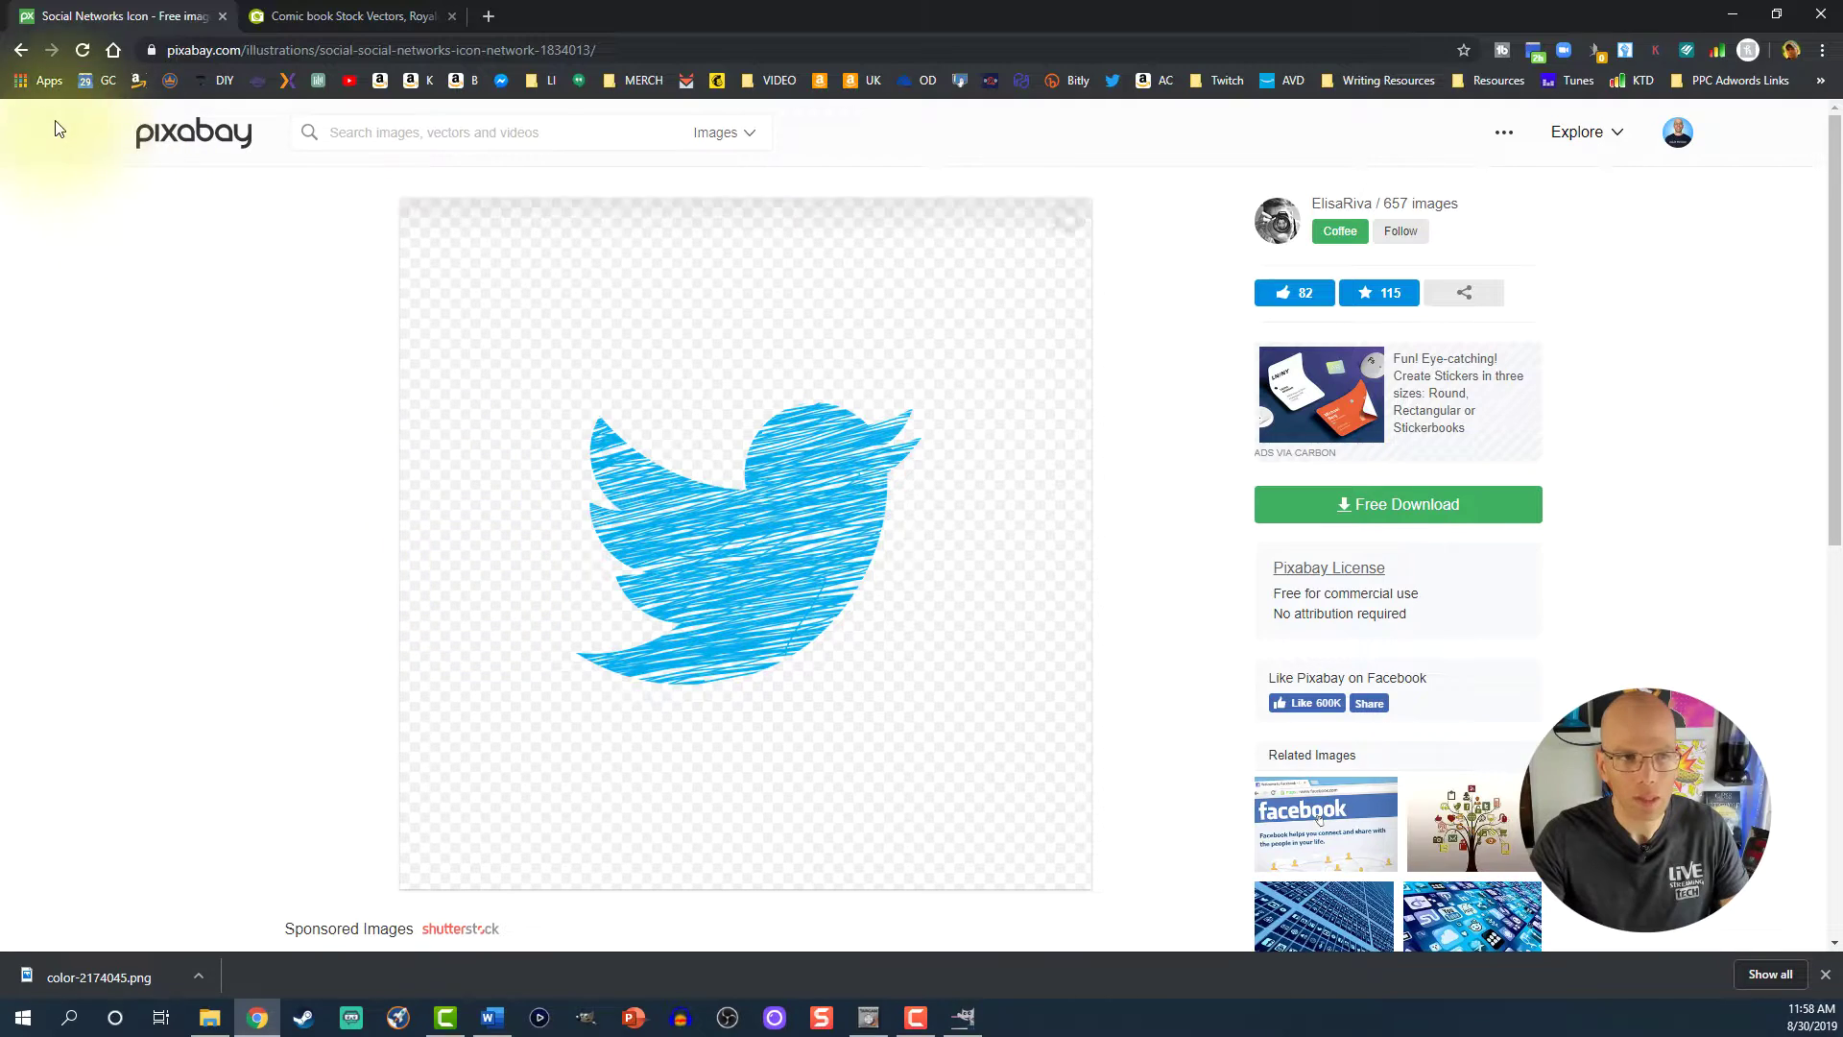
{"action": "left_click", "coordinate": [21, 50]}
{"action": "scroll", "coordinate": [427, 574], "scroll_direction": "down", "scroll_amount": 3}
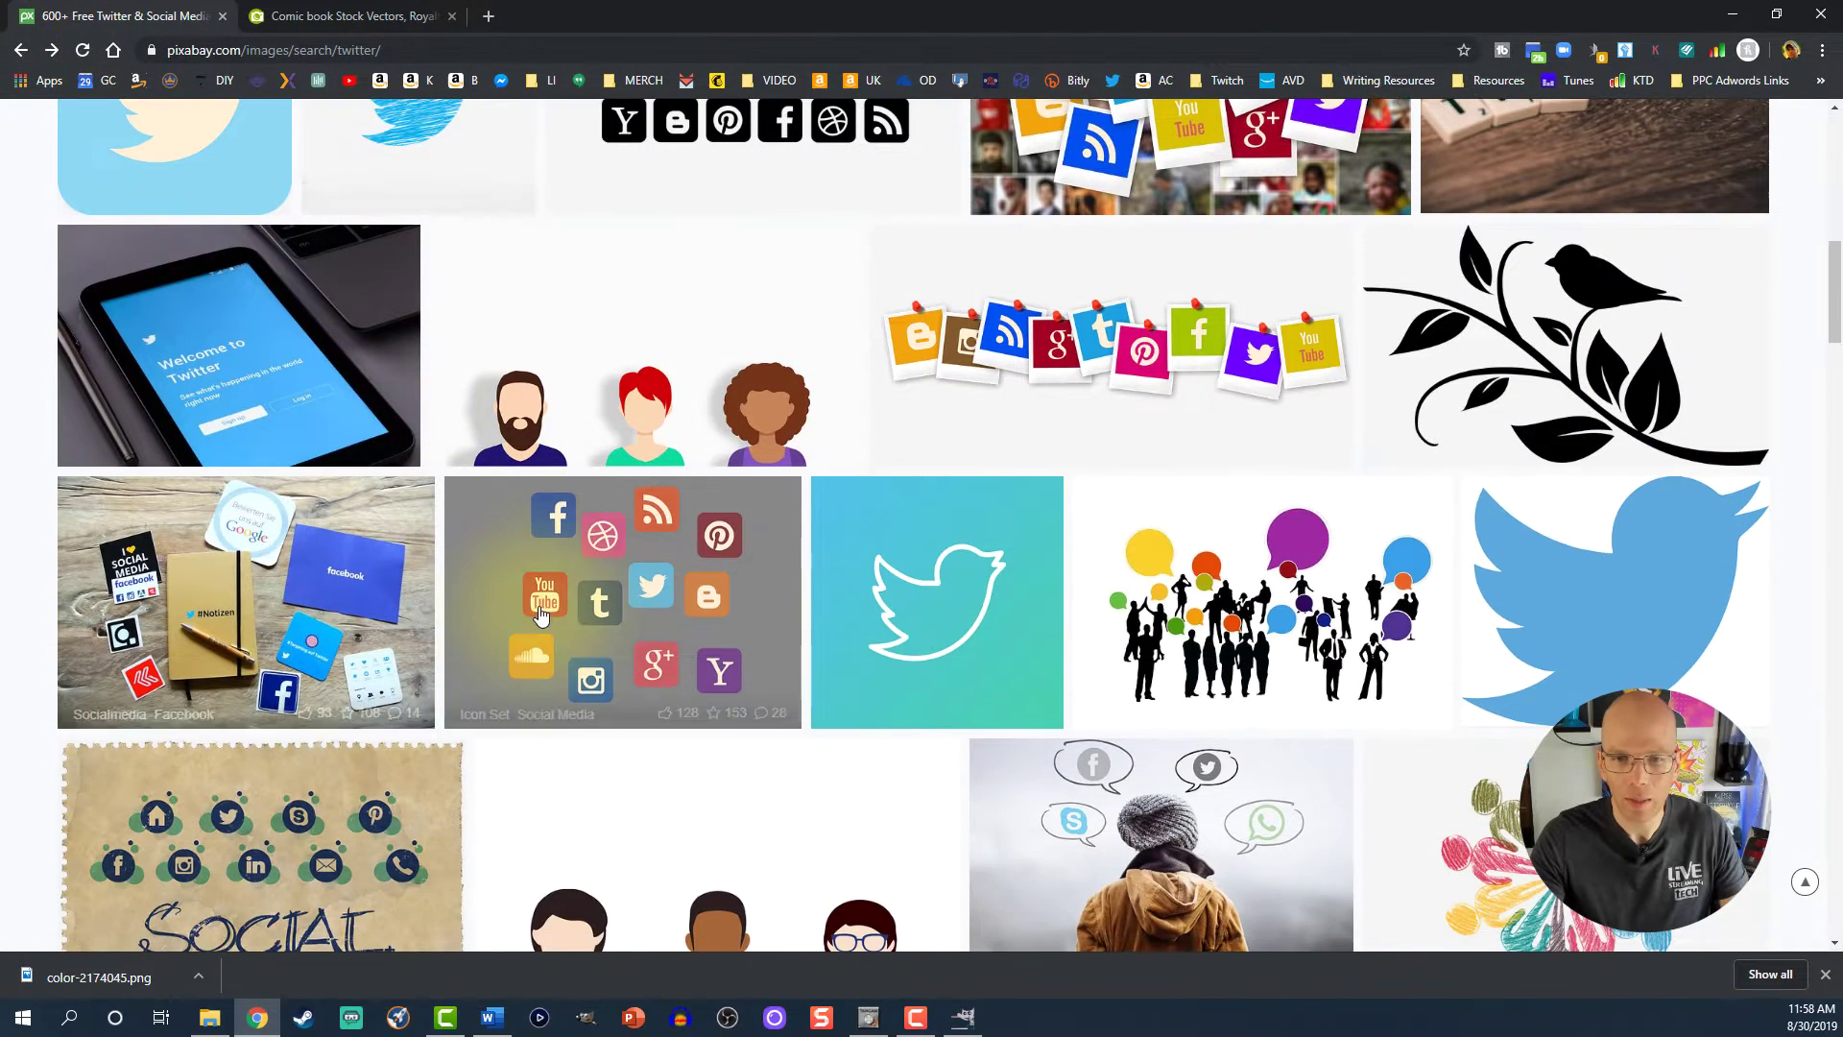
{"action": "left_click", "coordinate": [1675, 576]}
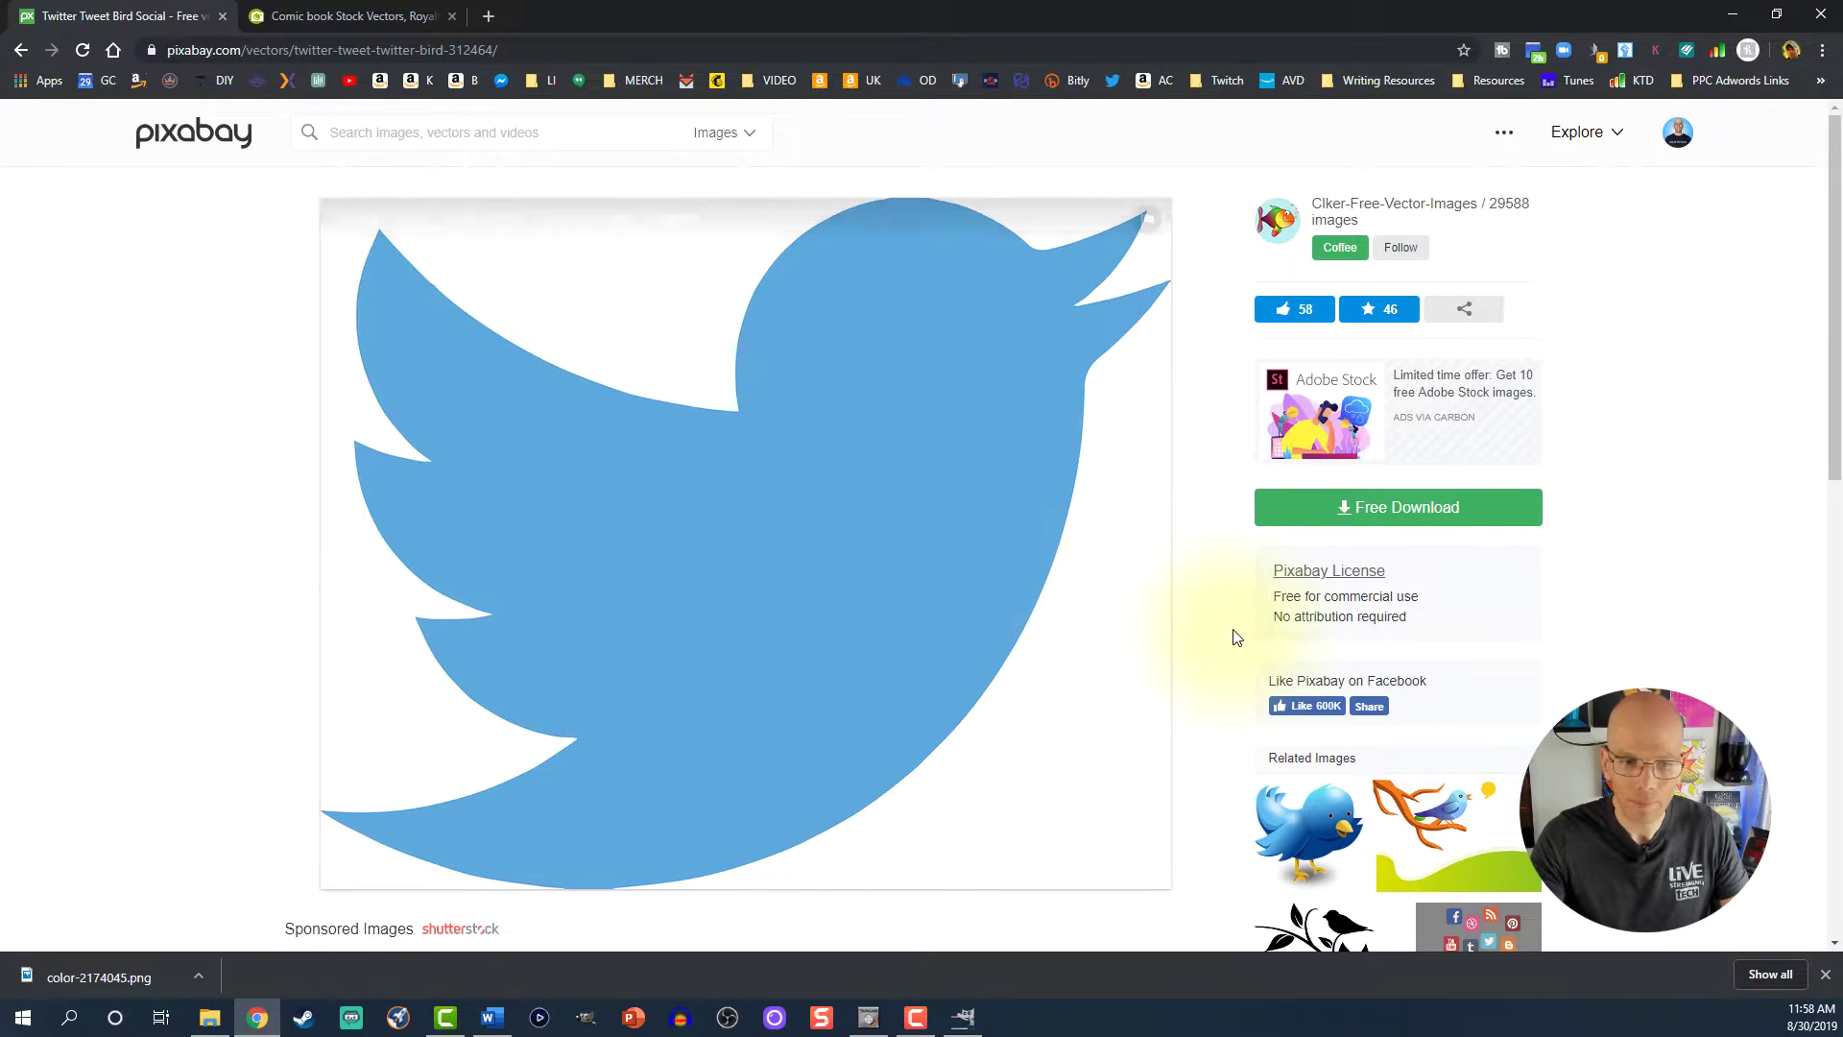
{"action": "left_click", "coordinate": [21, 50]}
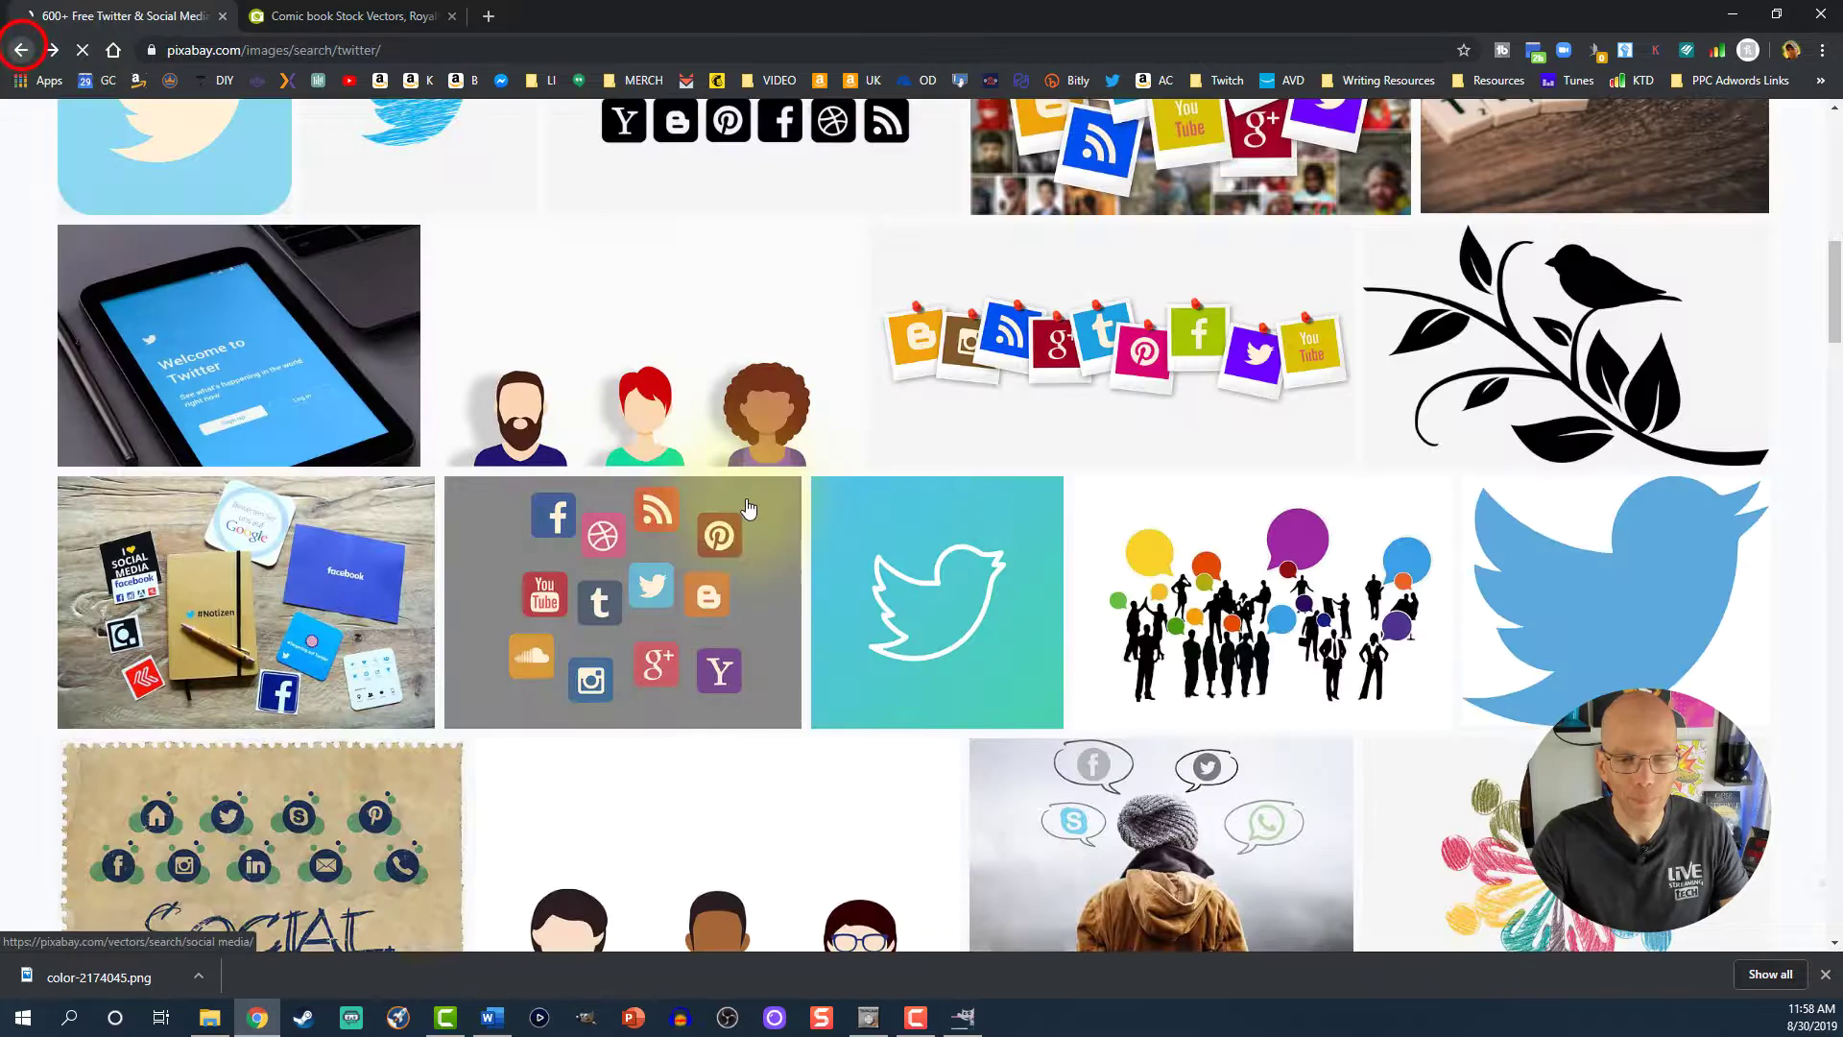
{"action": "scroll", "coordinate": [781, 515], "scroll_direction": "down", "scroll_amount": 3}
{"action": "scroll", "coordinate": [923, 411], "scroll_direction": "down", "scroll_amount": 5}
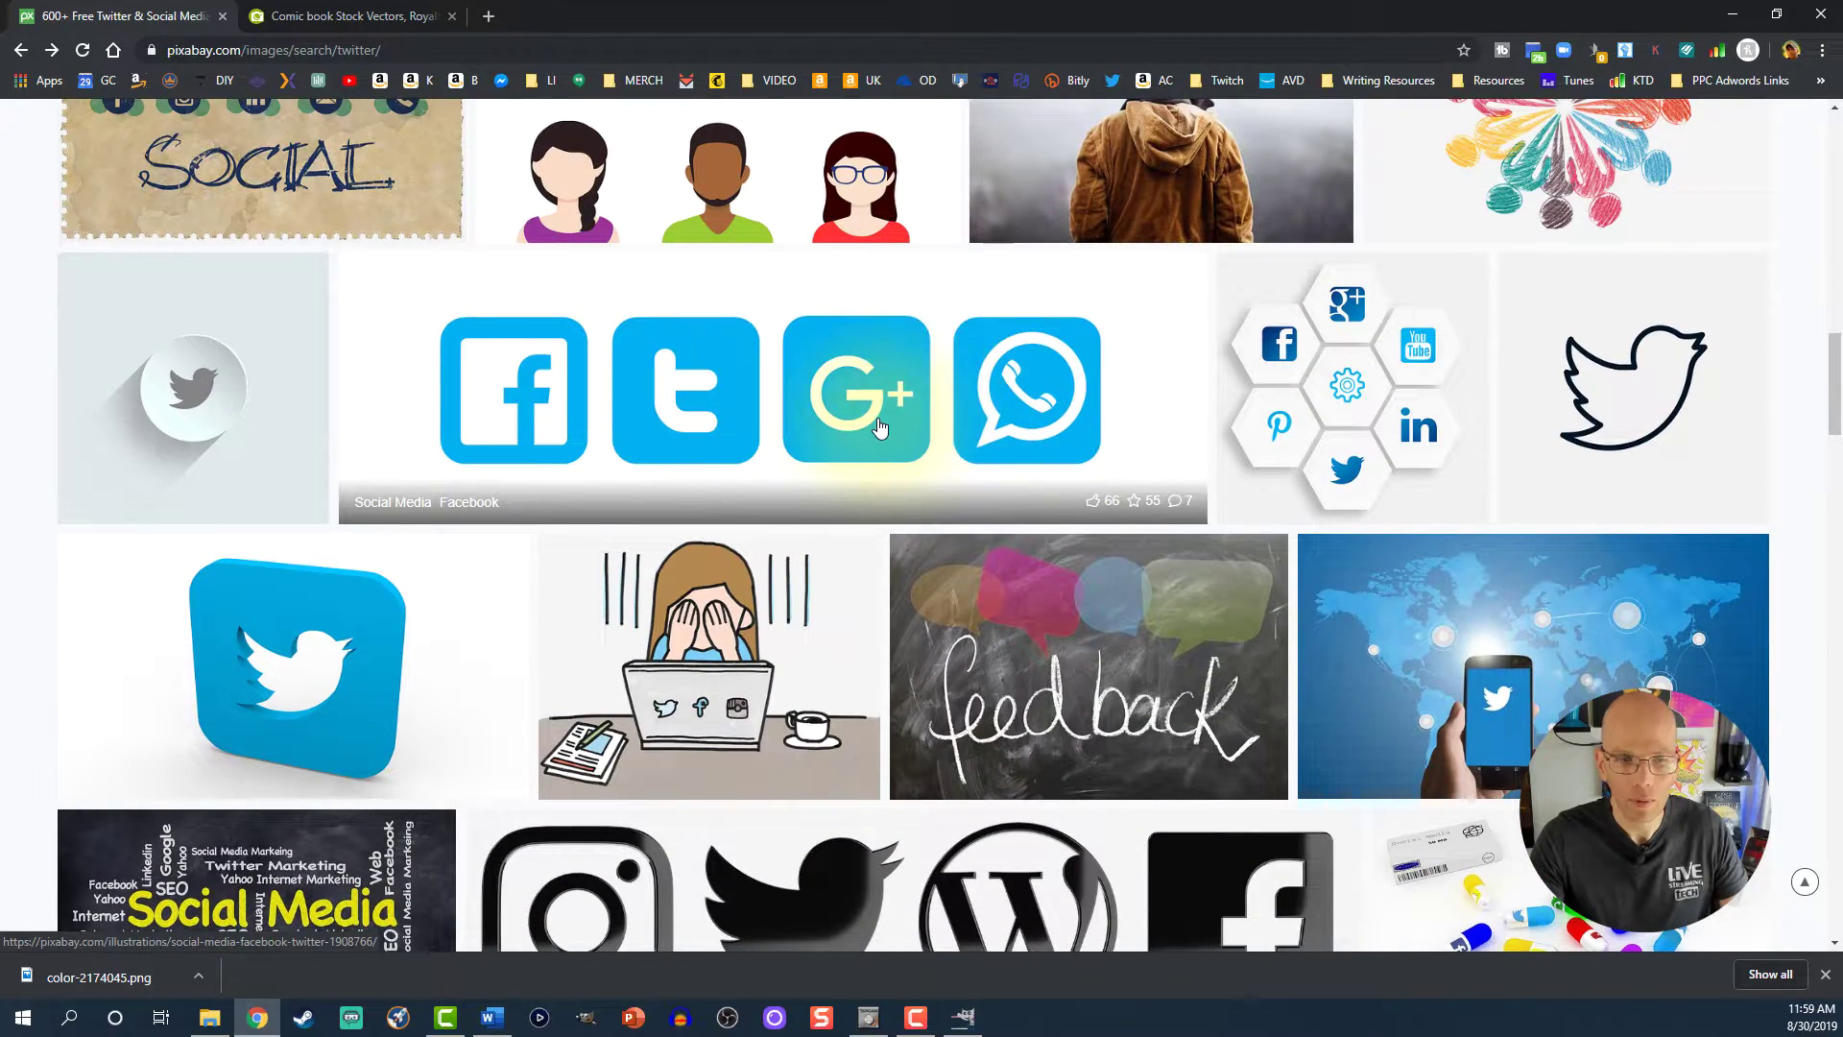
{"action": "scroll", "coordinate": [876, 422], "scroll_direction": "down", "scroll_amount": 3}
{"action": "left_click", "coordinate": [806, 631]}
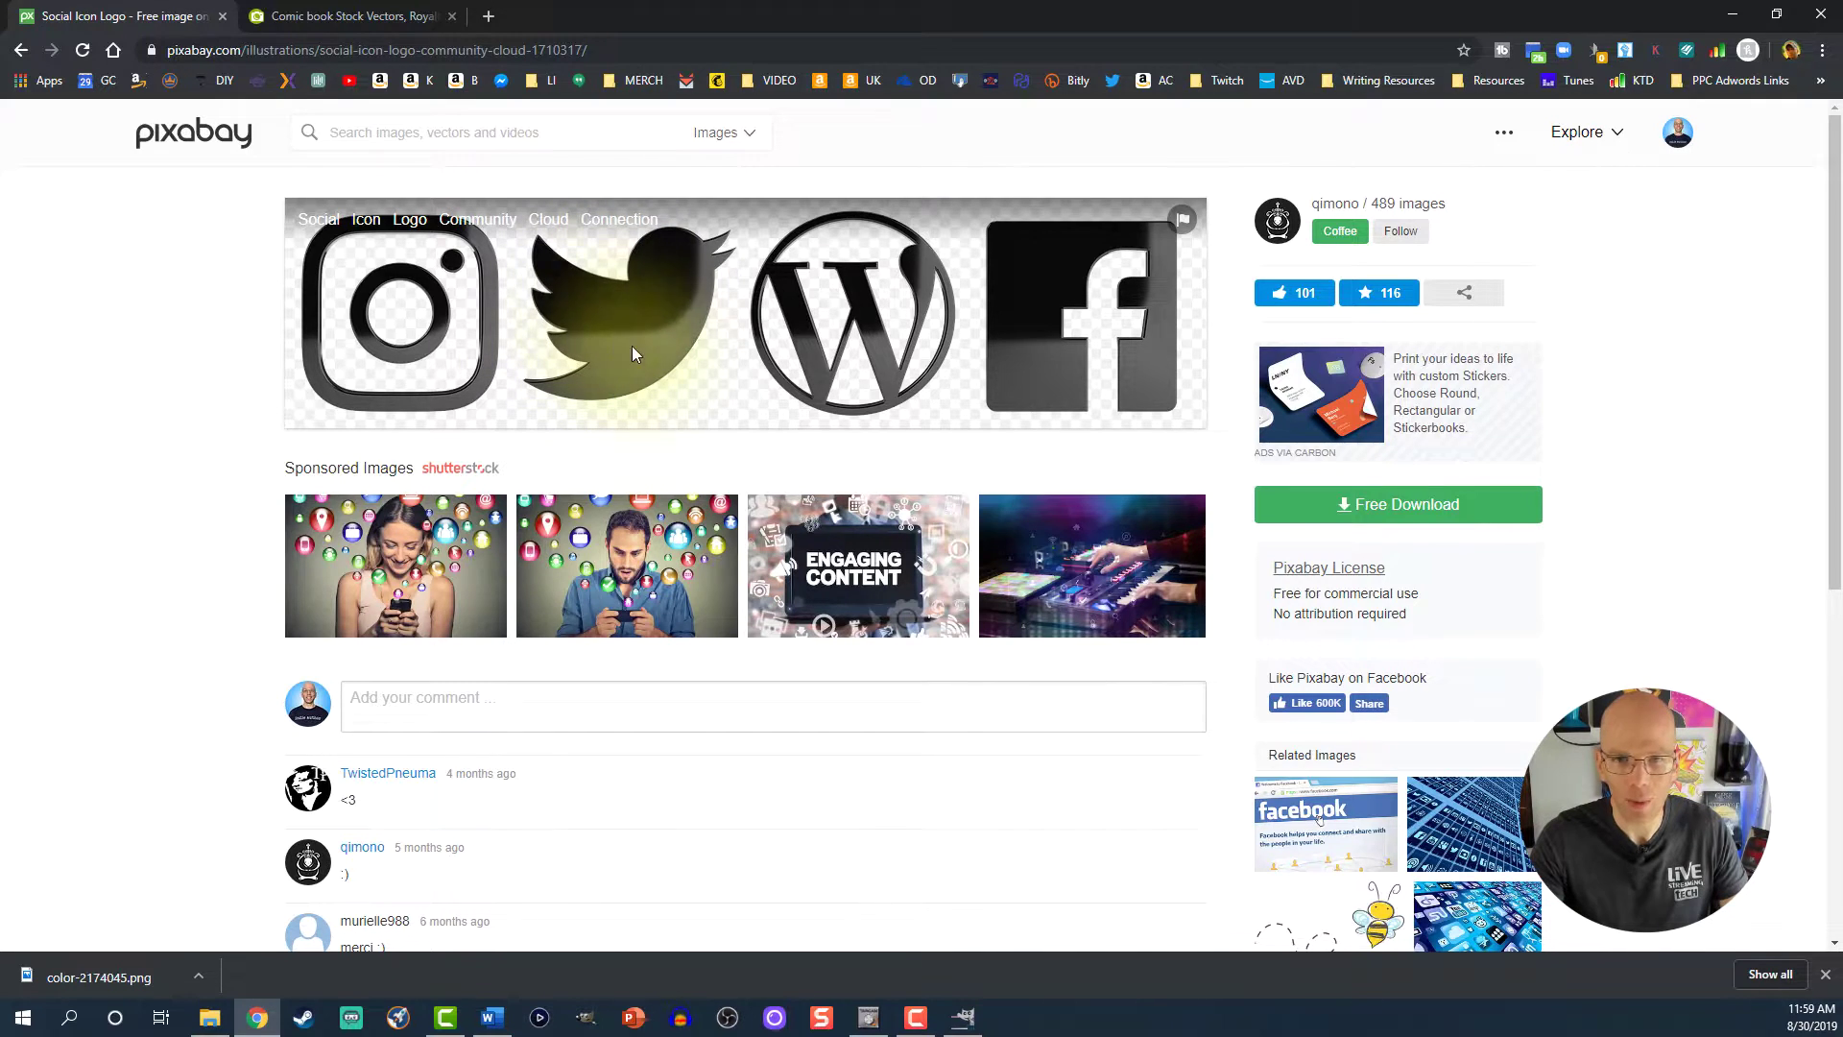
{"action": "left_click", "coordinate": [21, 50]}
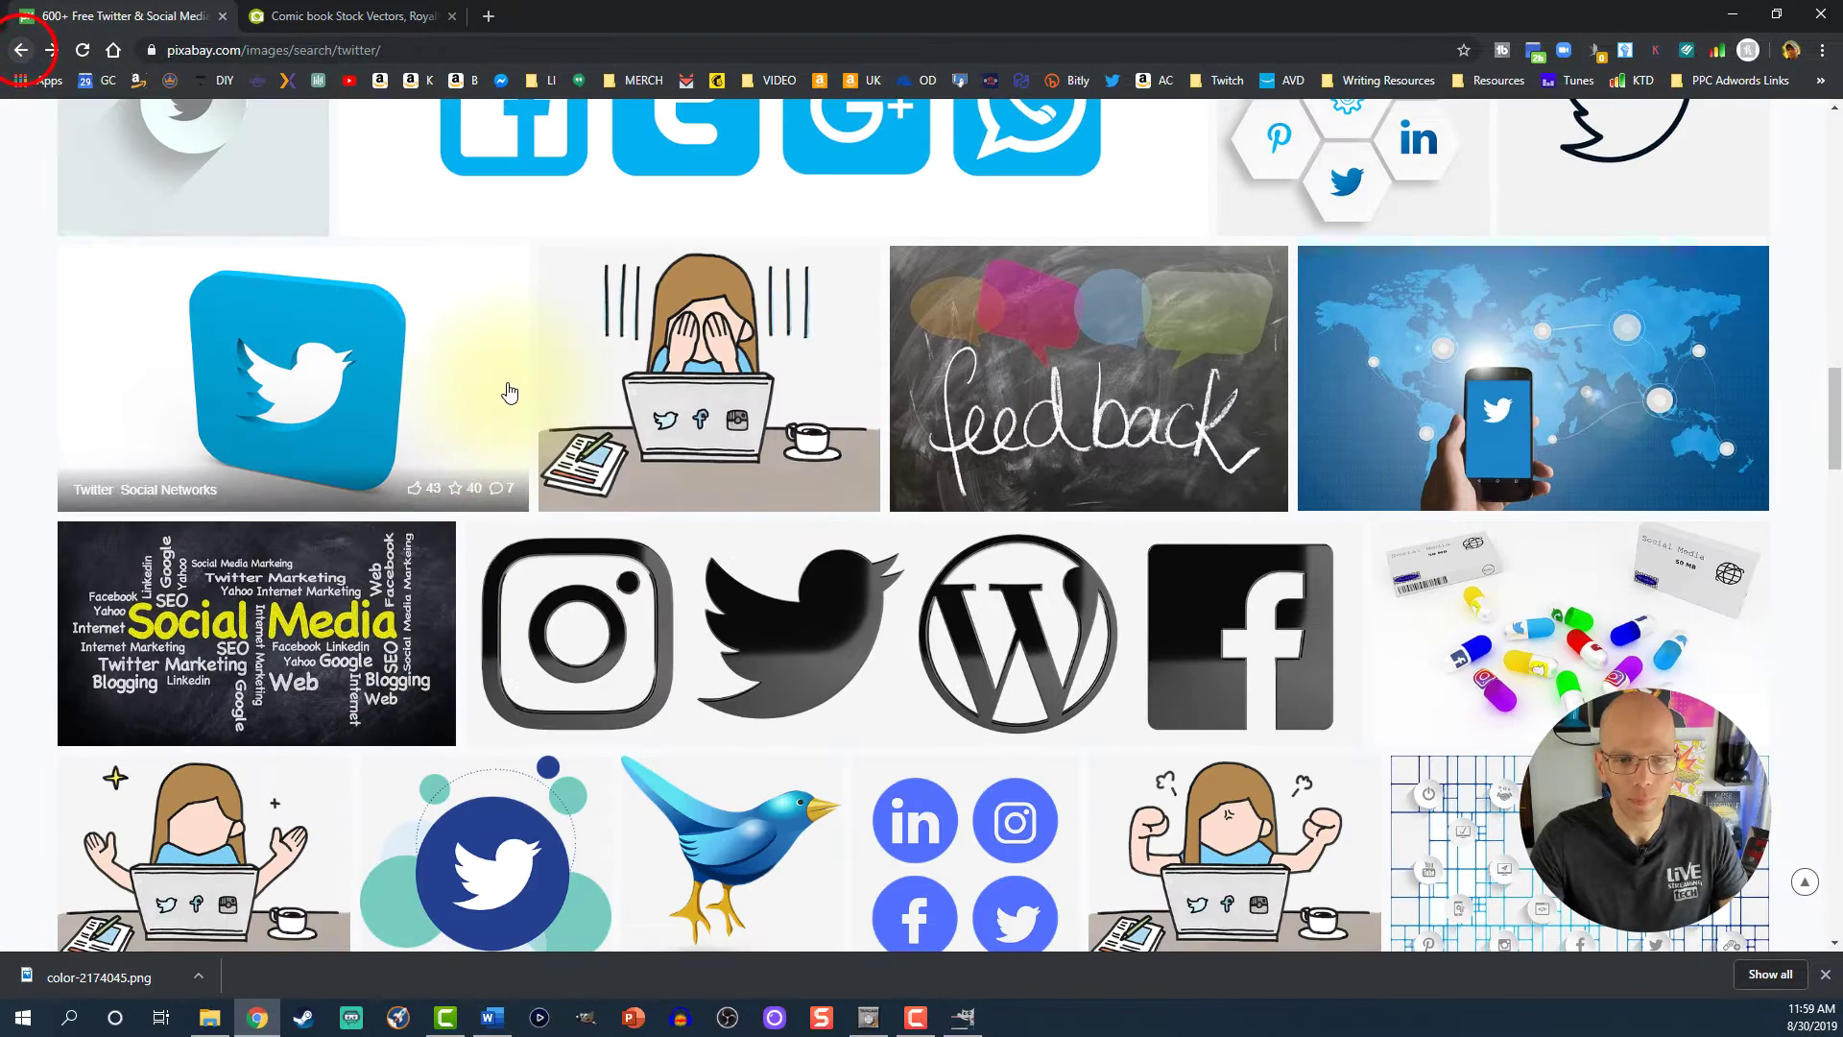
{"action": "scroll", "coordinate": [506, 388], "scroll_direction": "down", "scroll_amount": 3}
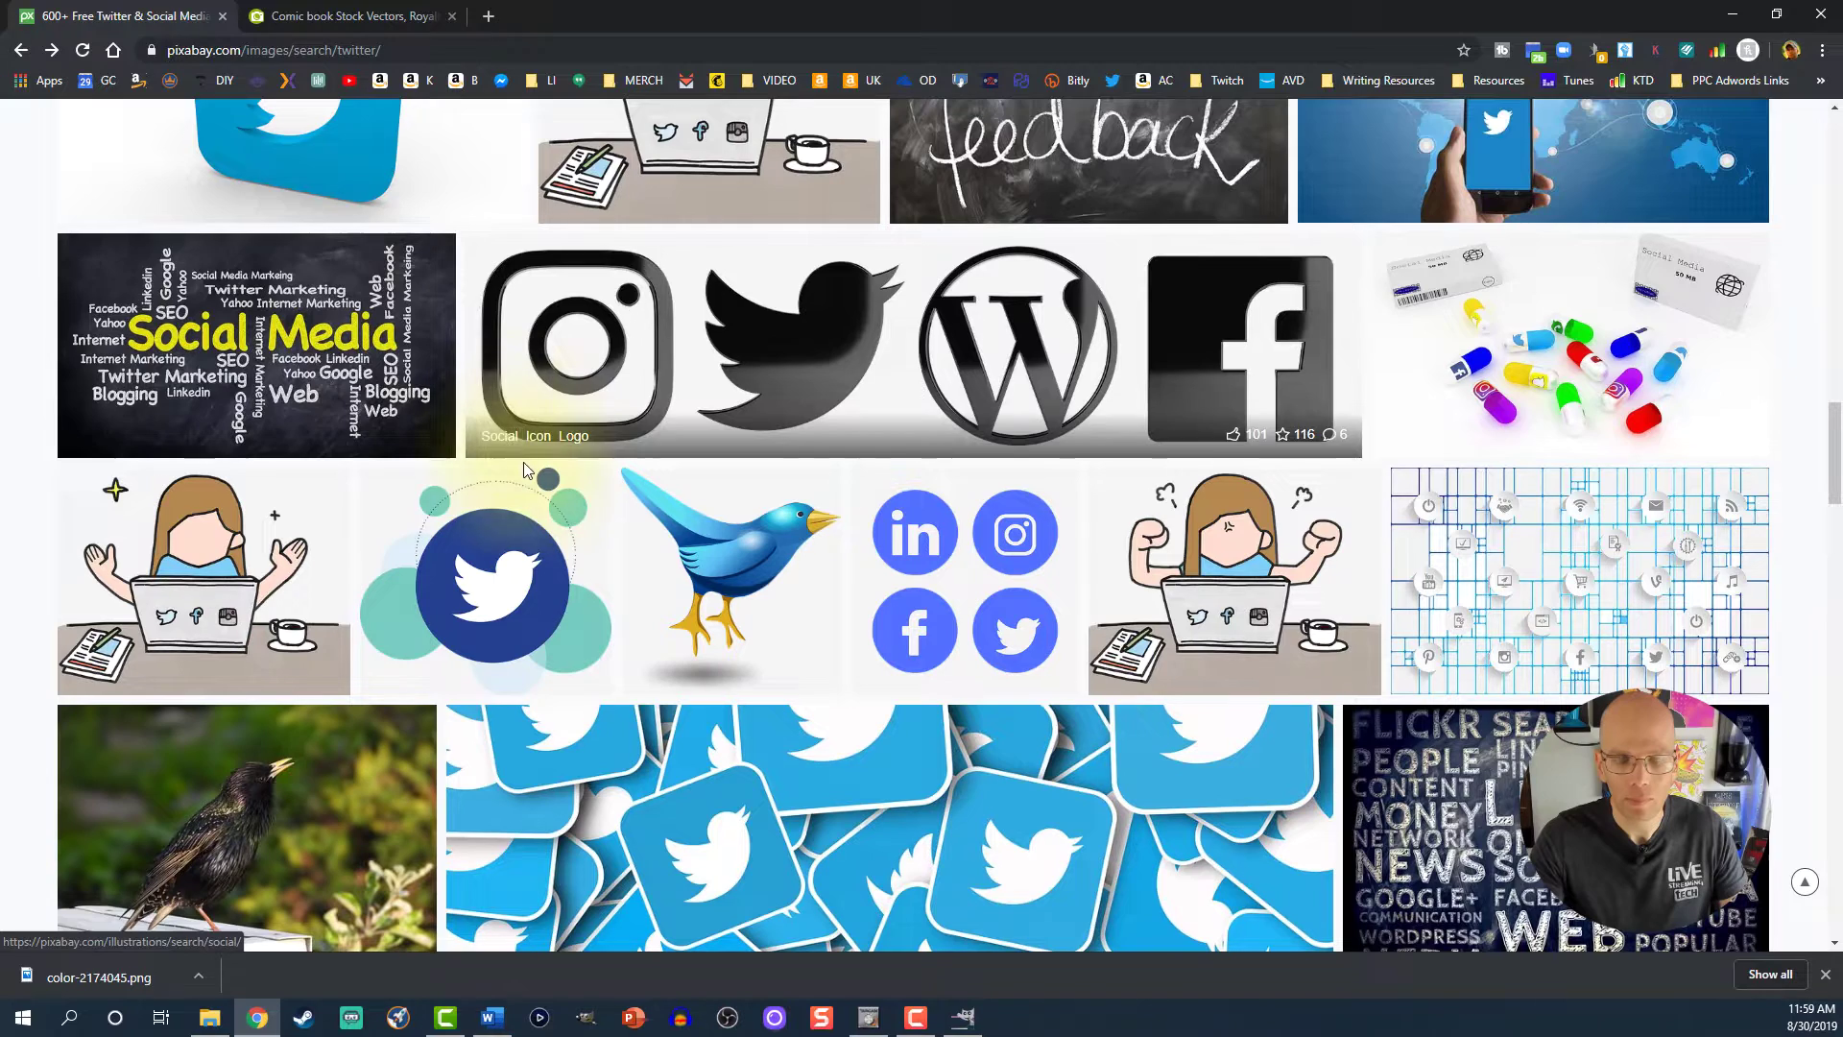
{"action": "scroll", "coordinate": [527, 471], "scroll_direction": "down", "scroll_amount": 1}
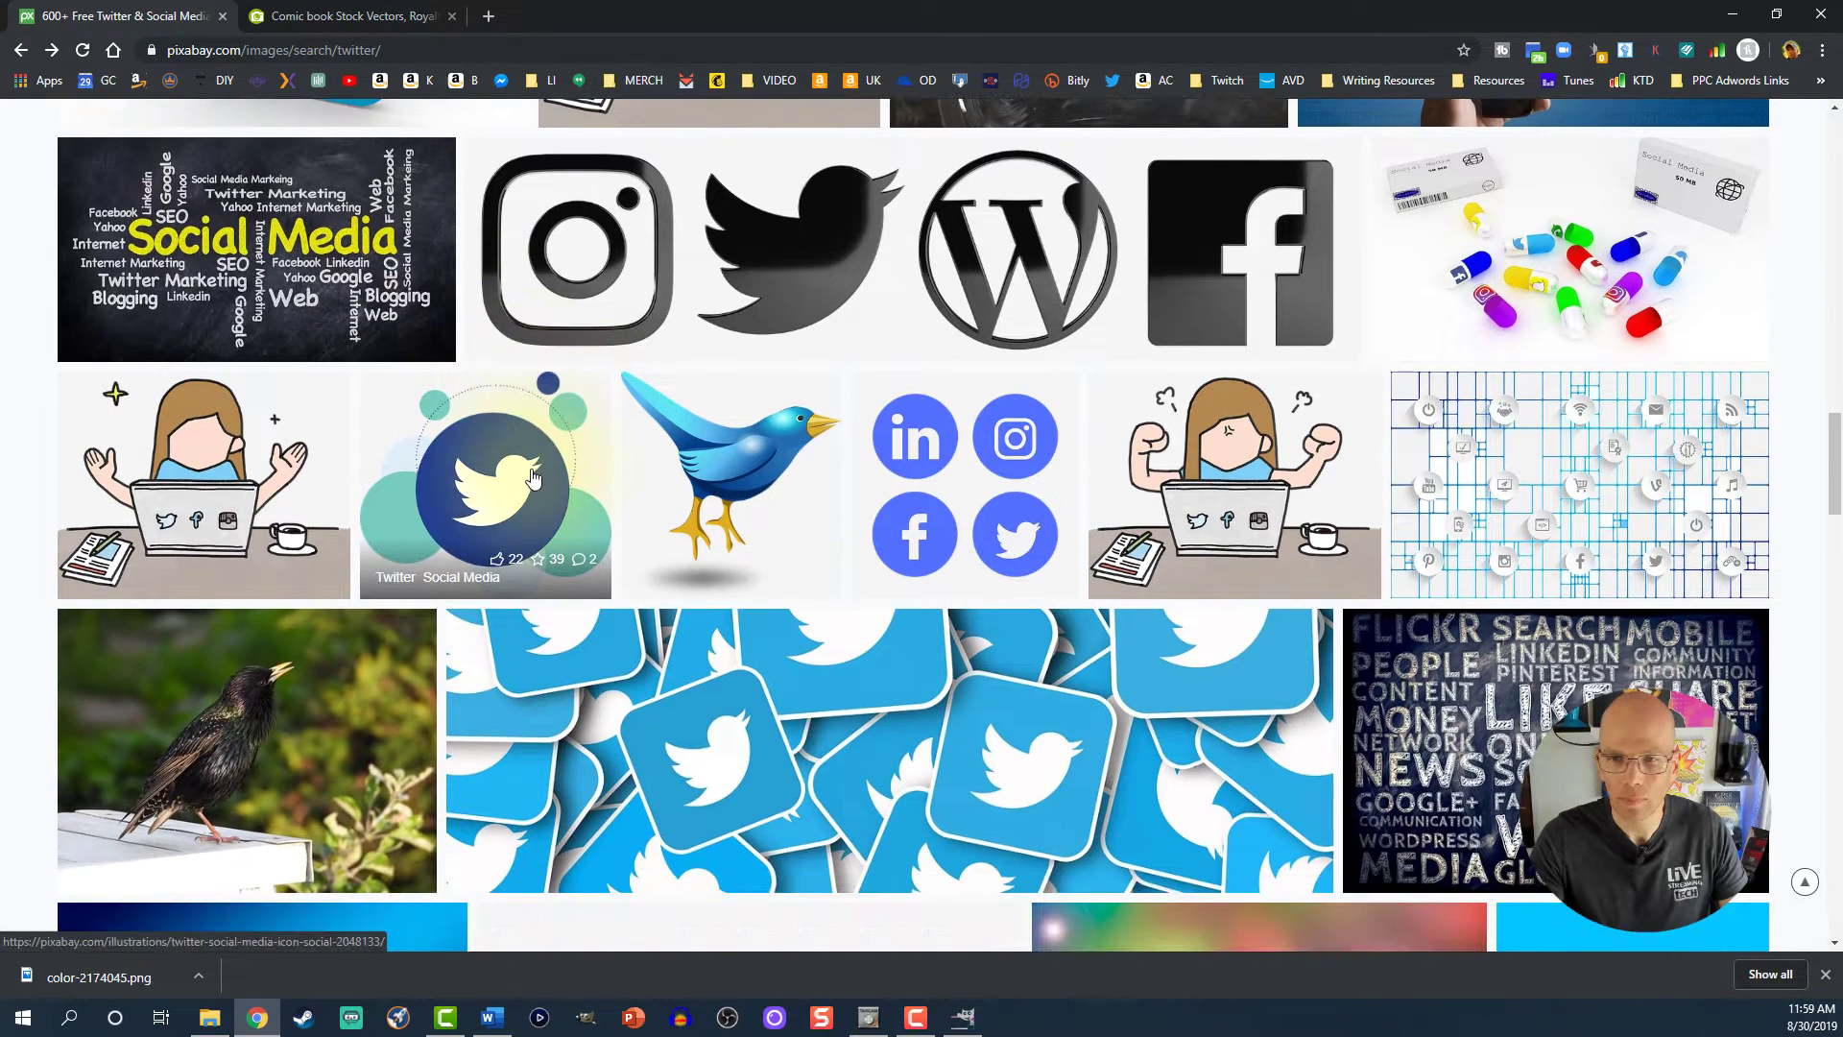
- Download the blue social media icons image at 1920×1920 into the IMAGES folder
{"action": "left_click", "coordinate": [963, 501]}
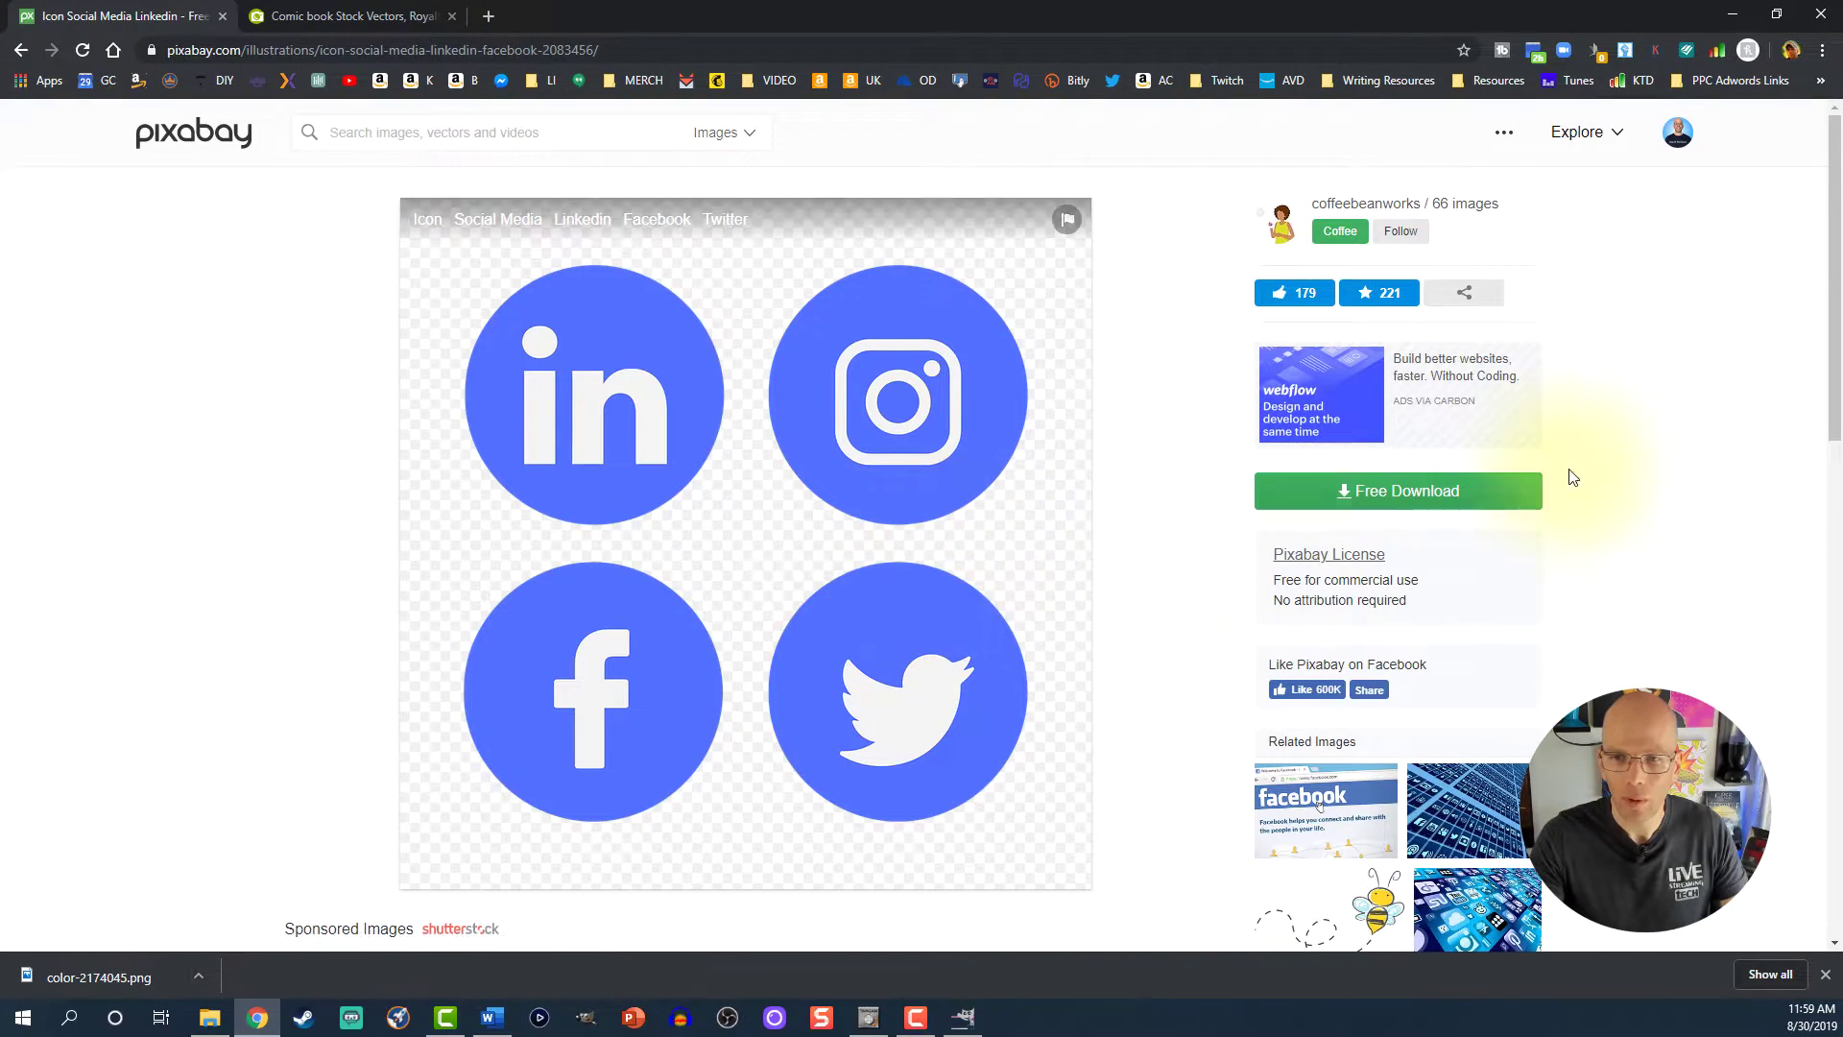
{"action": "left_click", "coordinate": [1348, 494]}
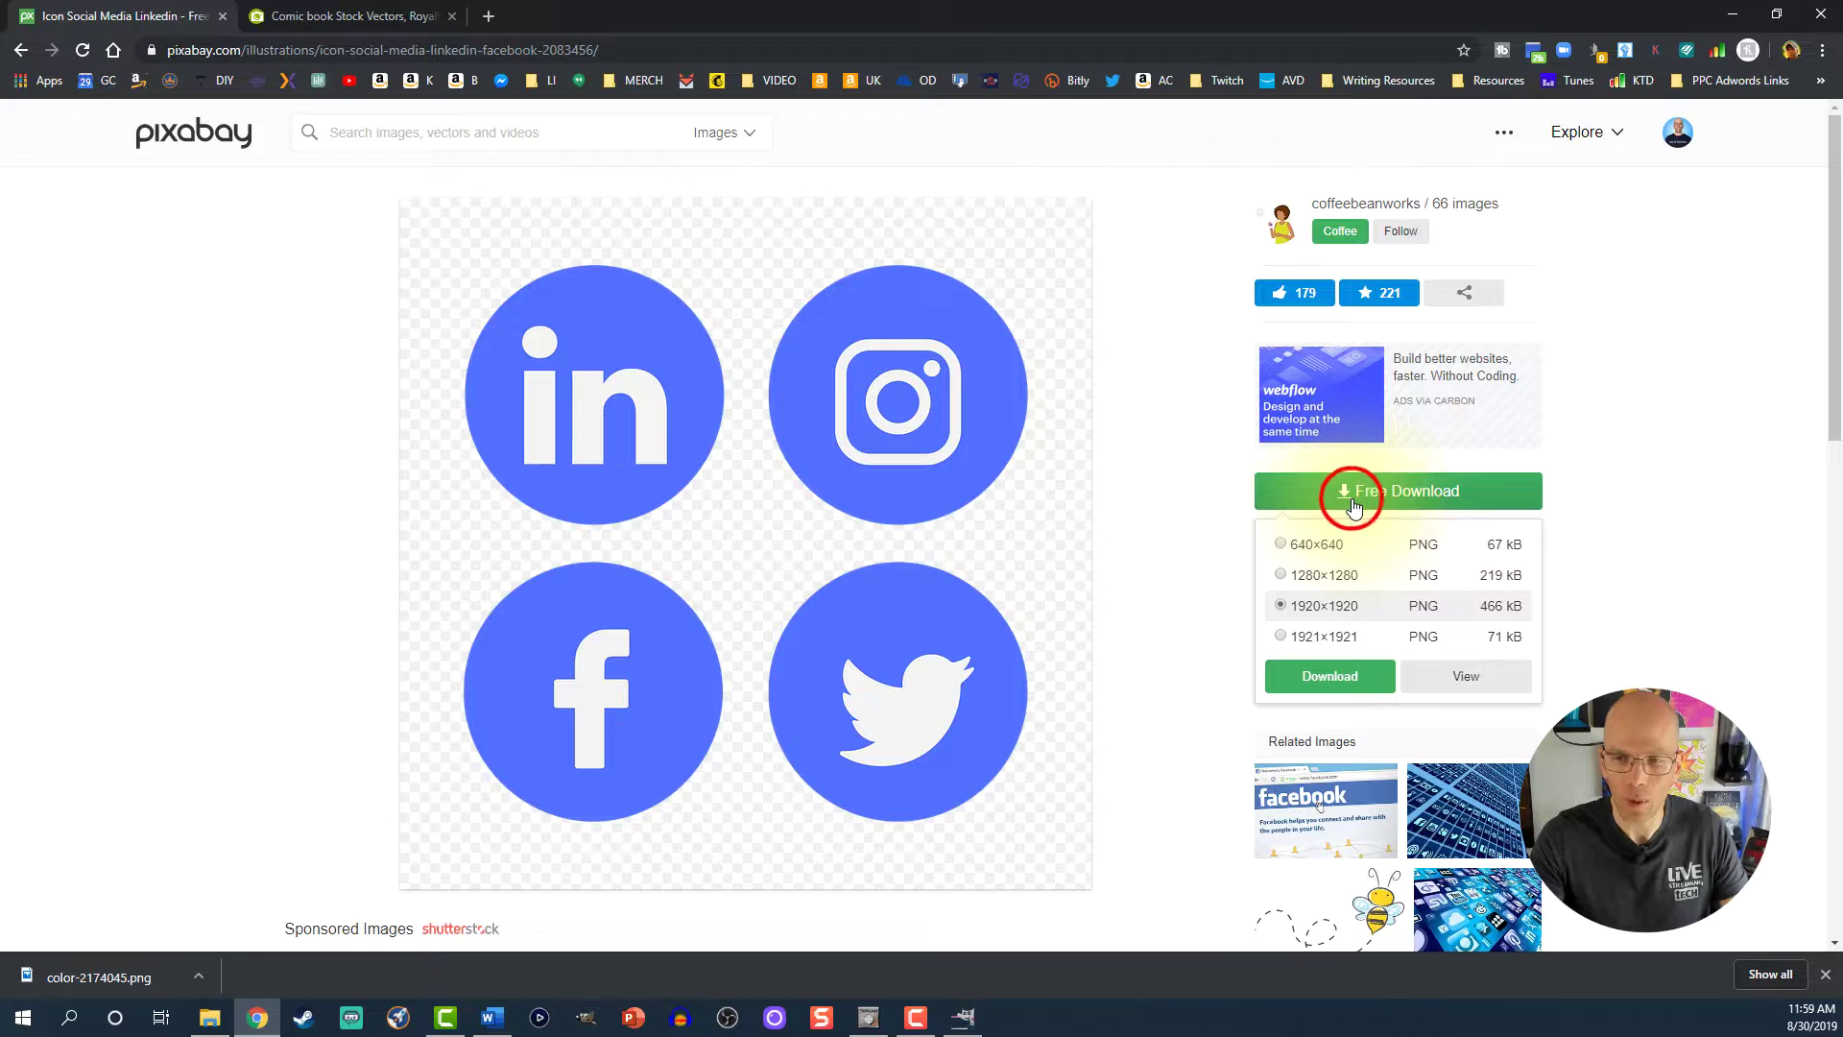
{"action": "left_click", "coordinate": [1301, 684]}
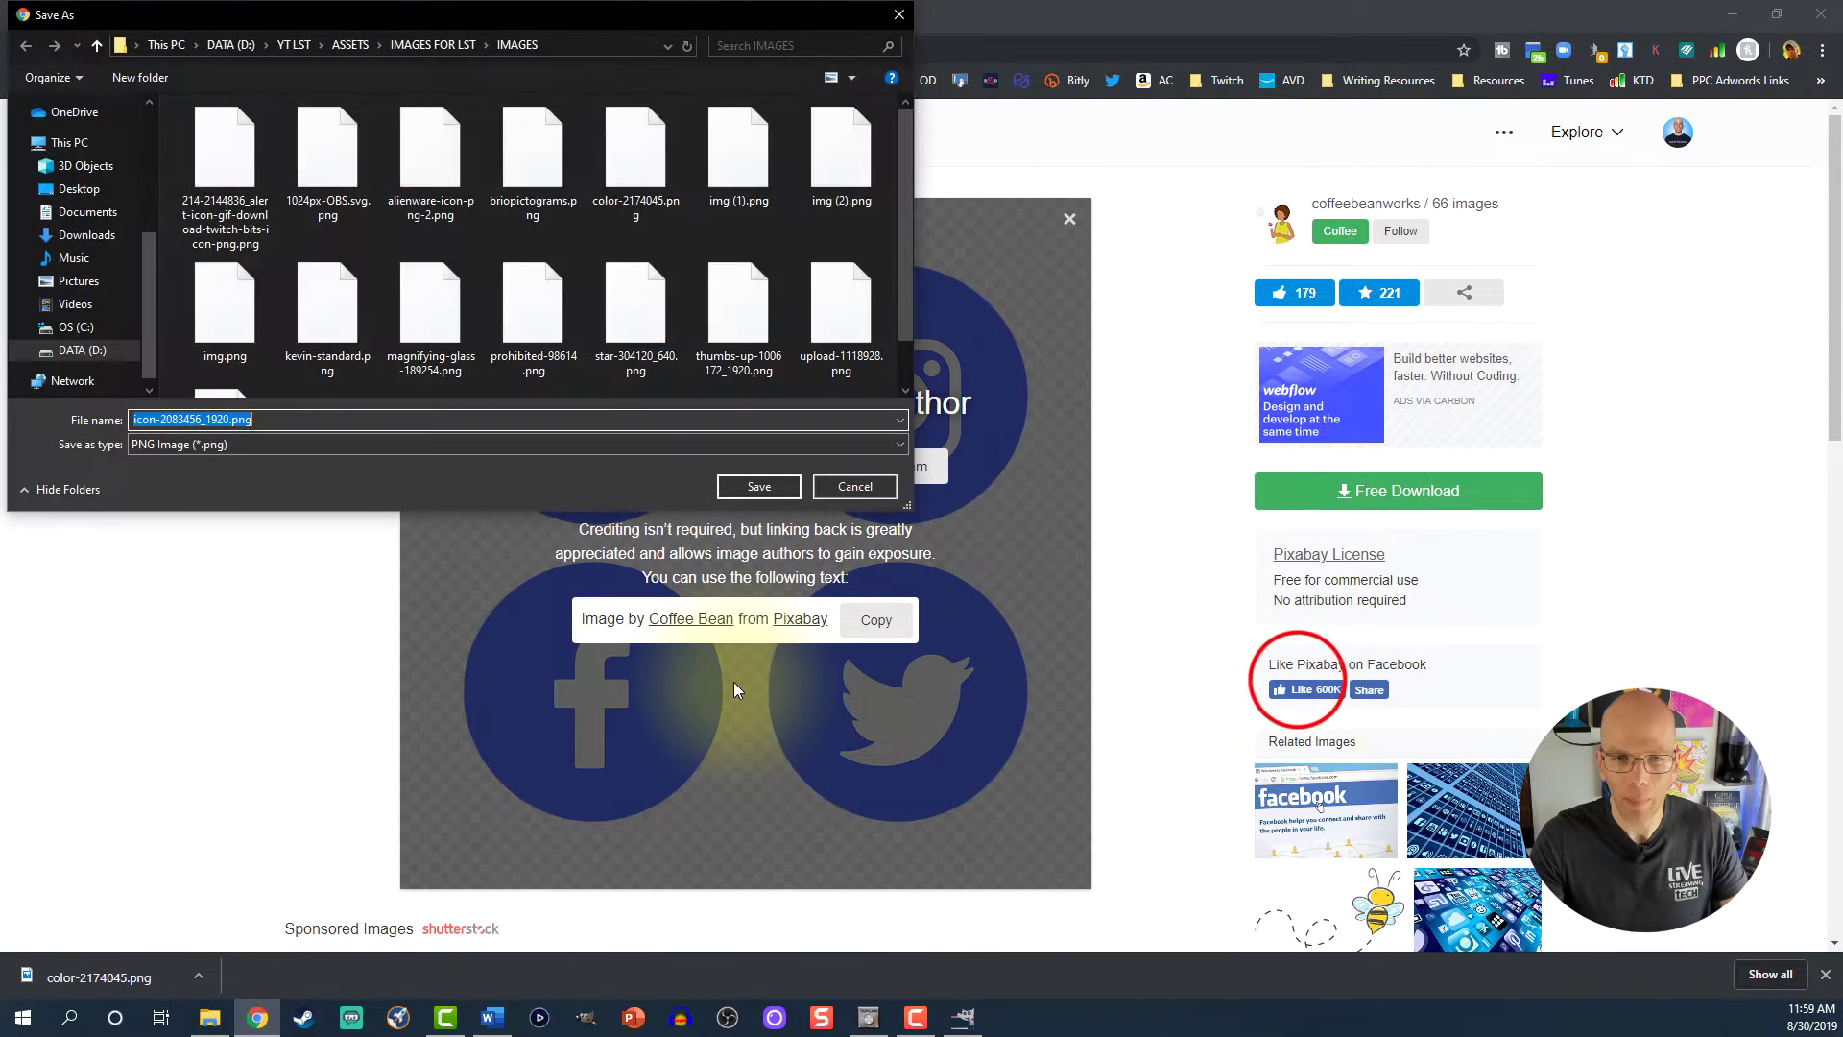
{"action": "left_click", "coordinate": [763, 487]}
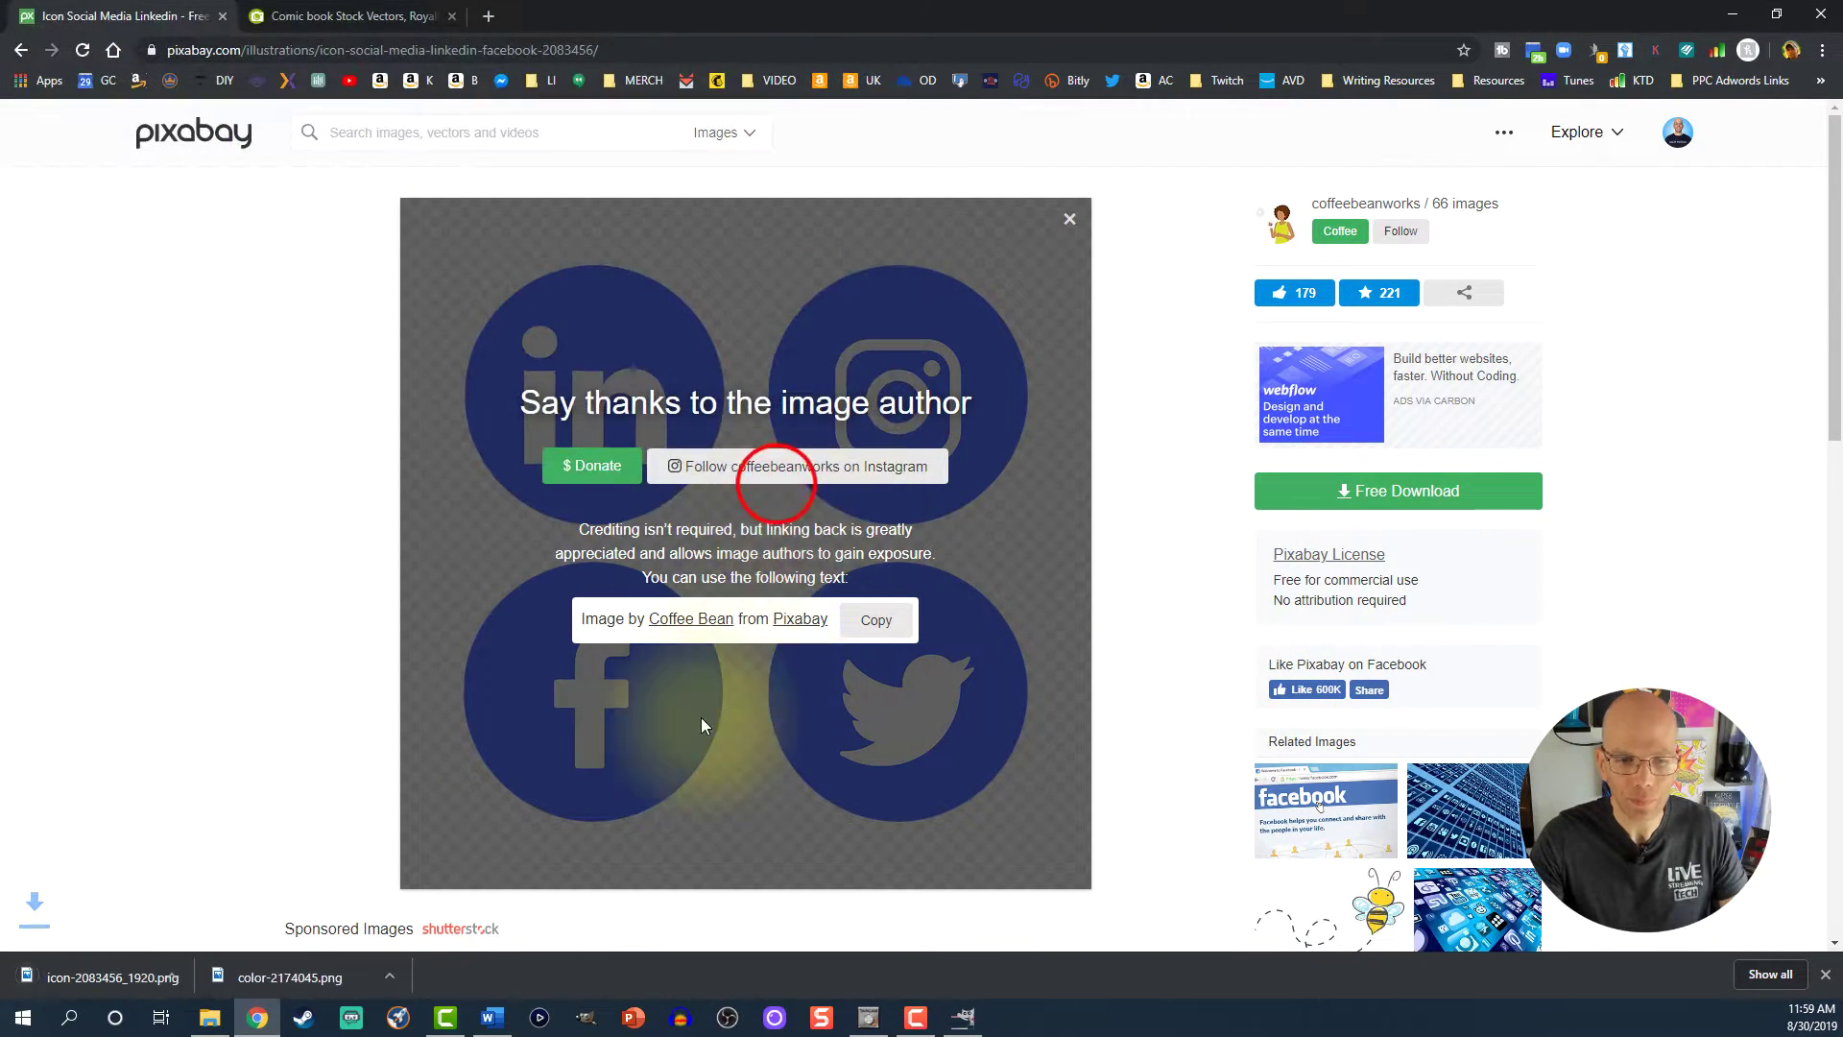
- Drag icon-2083456_1920.png from the folder onto the GIMP canvas as a new layer
{"action": "left_click", "coordinate": [962, 1016]}
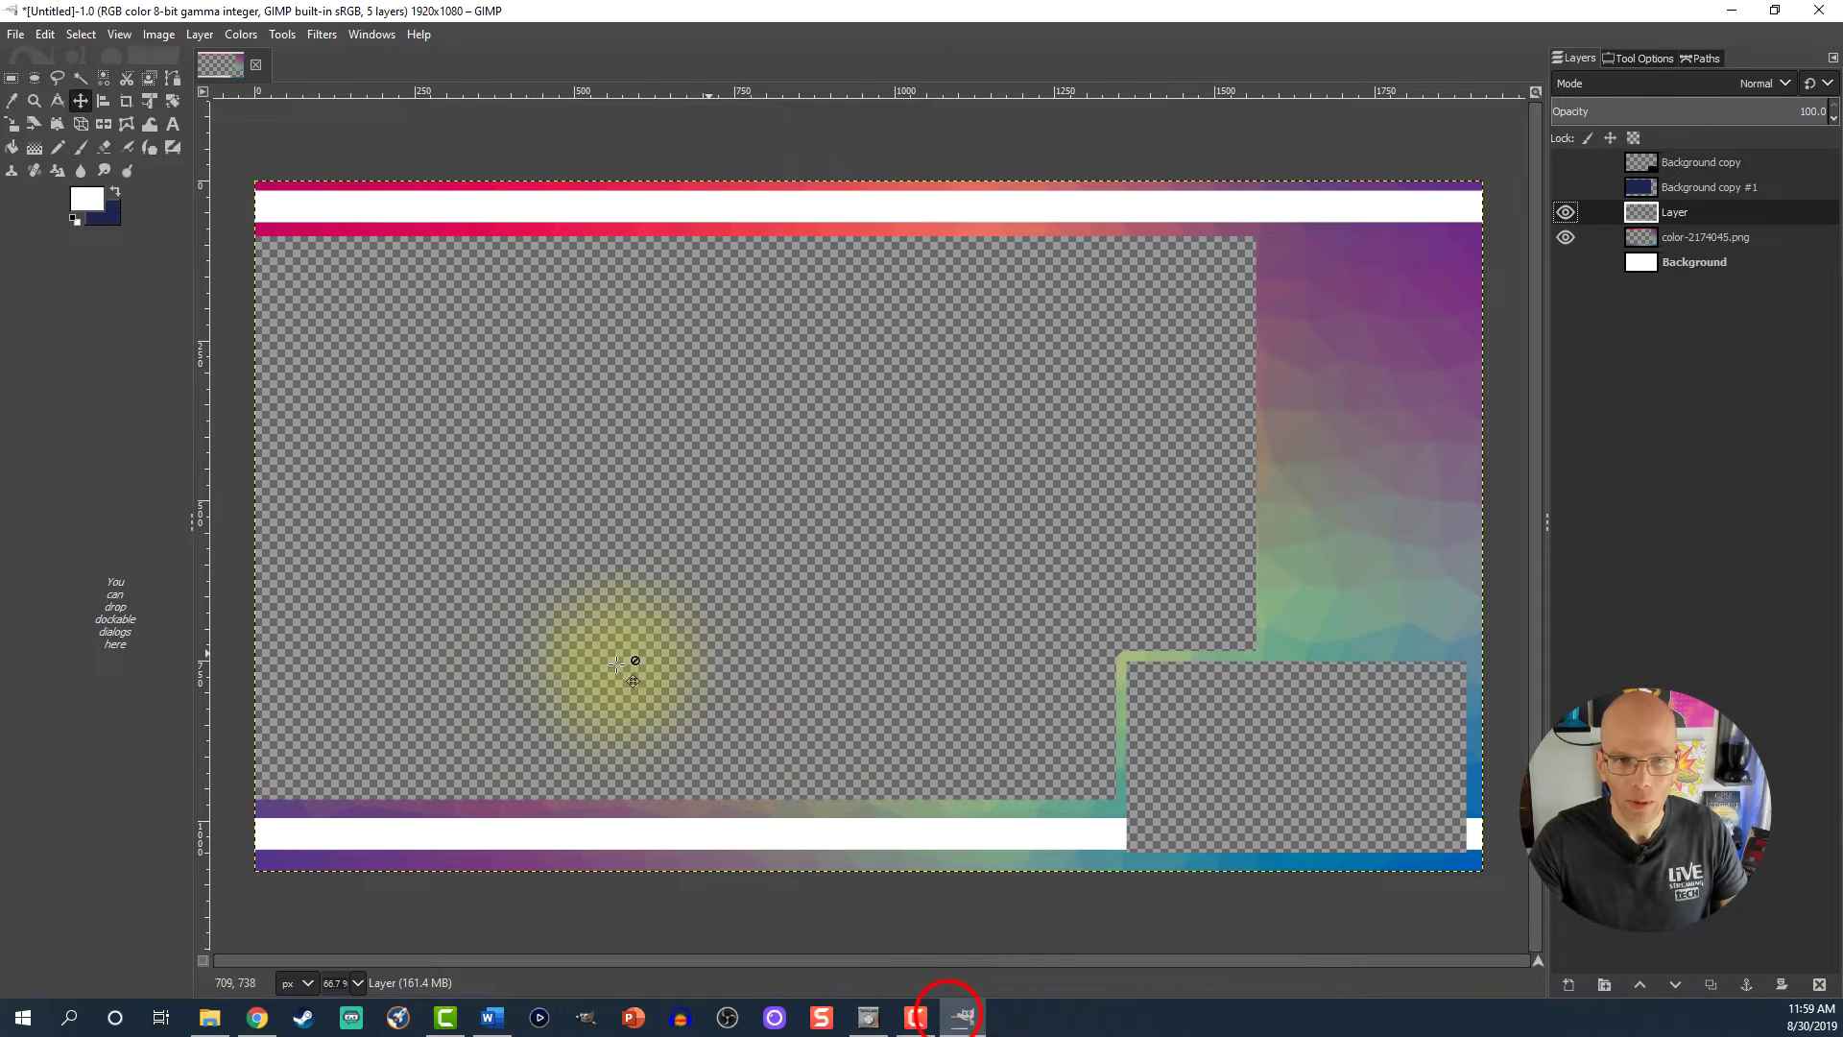
{"action": "left_click", "coordinate": [209, 1017]}
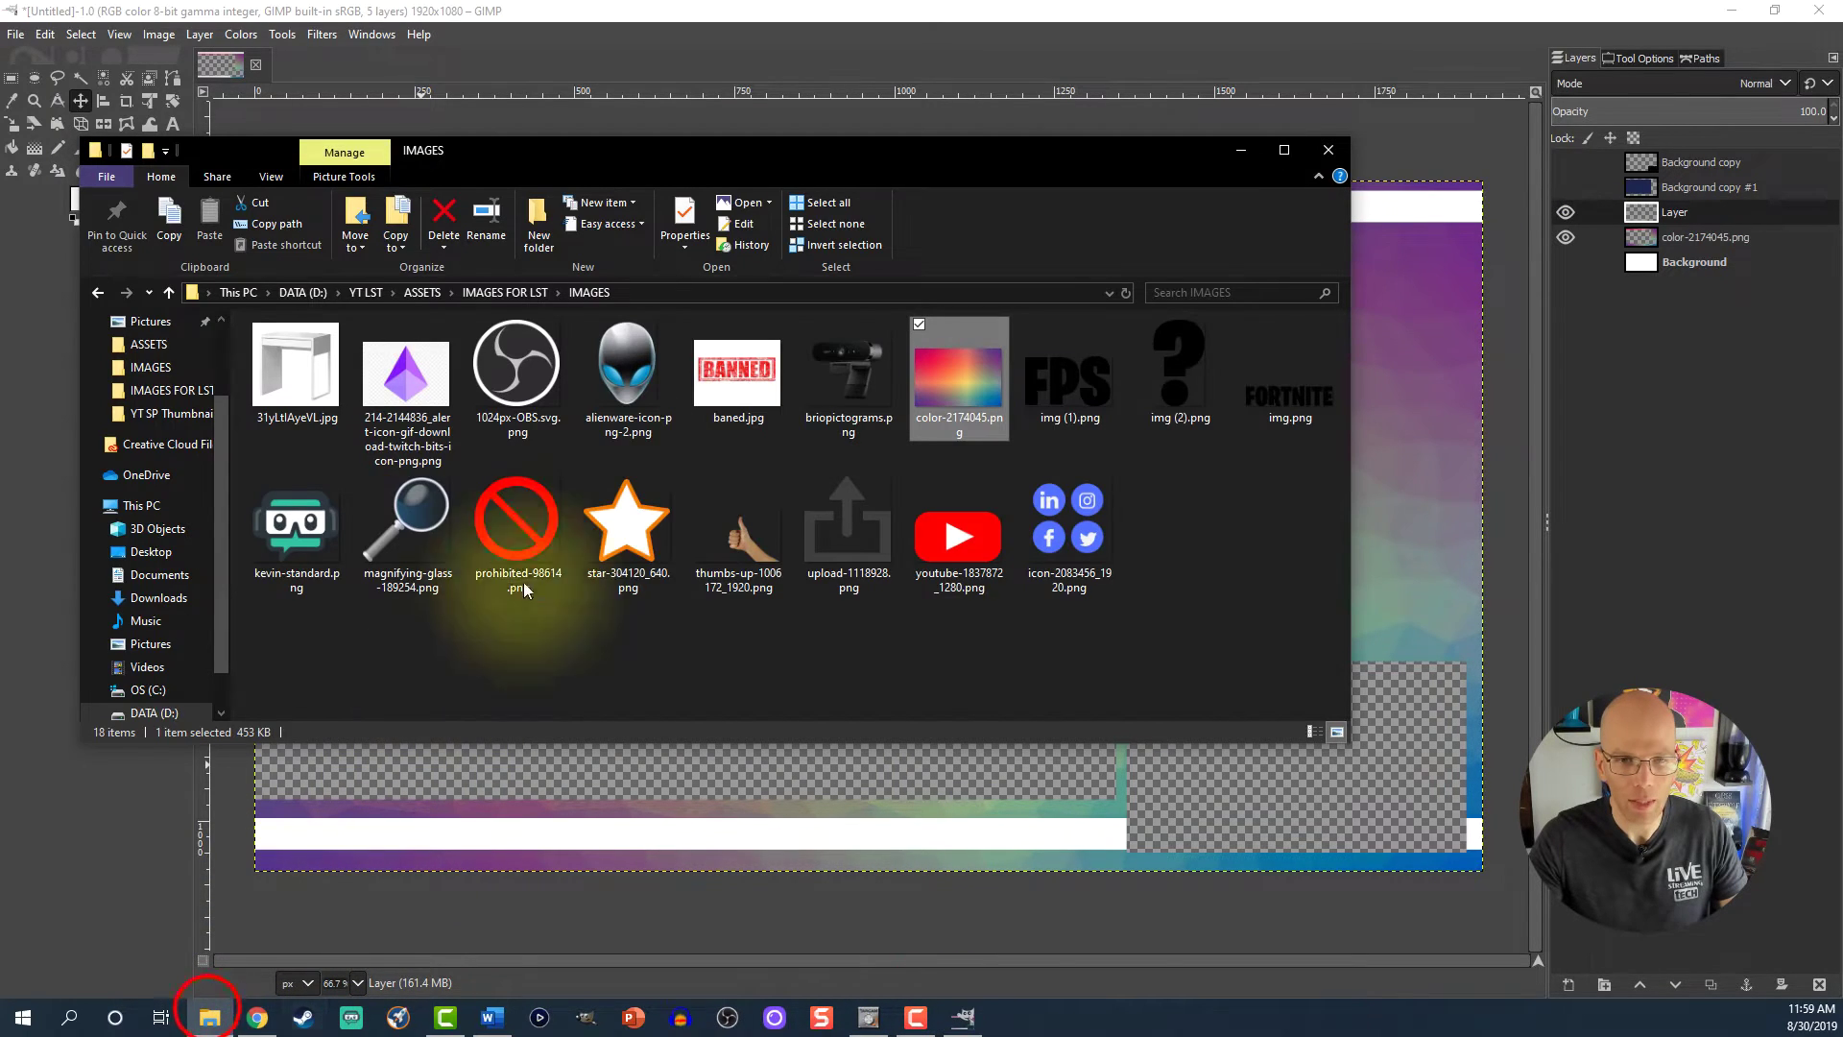
{"action": "left_click_drag", "start_coordinate": [1051, 518], "coordinate": [1421, 684]}
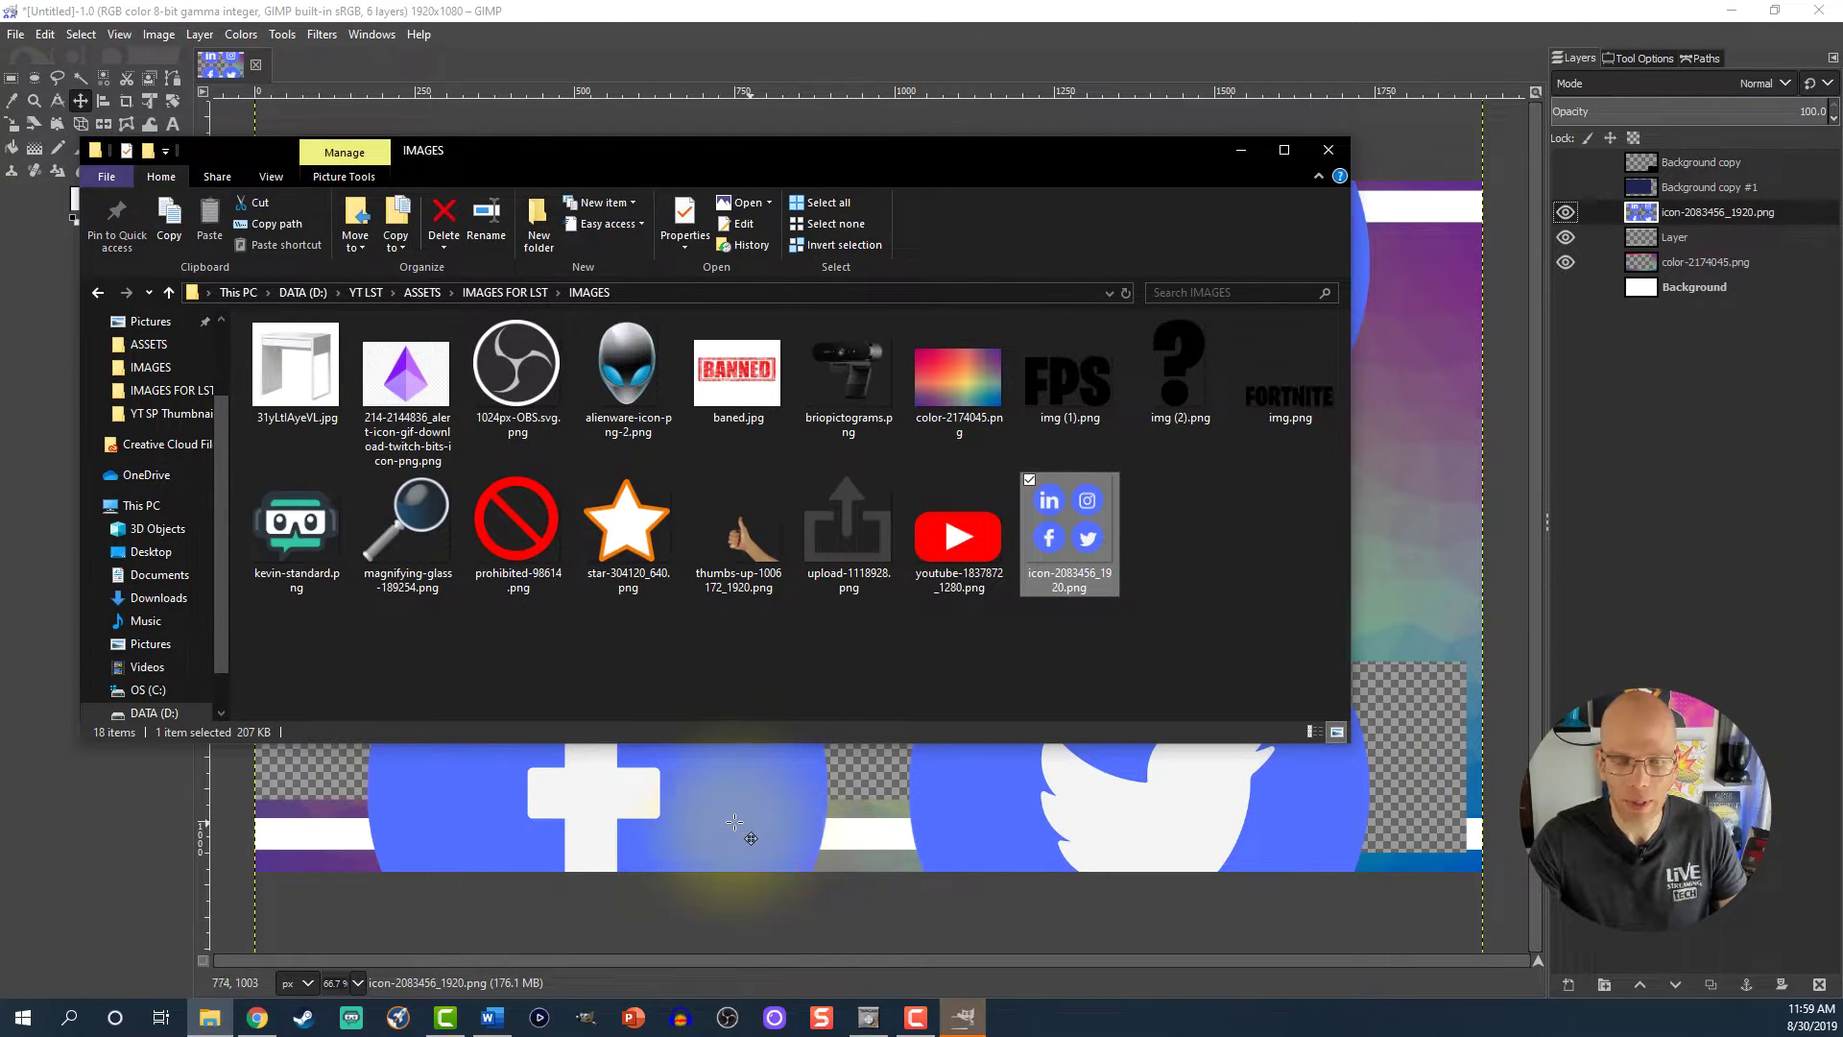
{"action": "left_click", "coordinate": [1201, 938]}
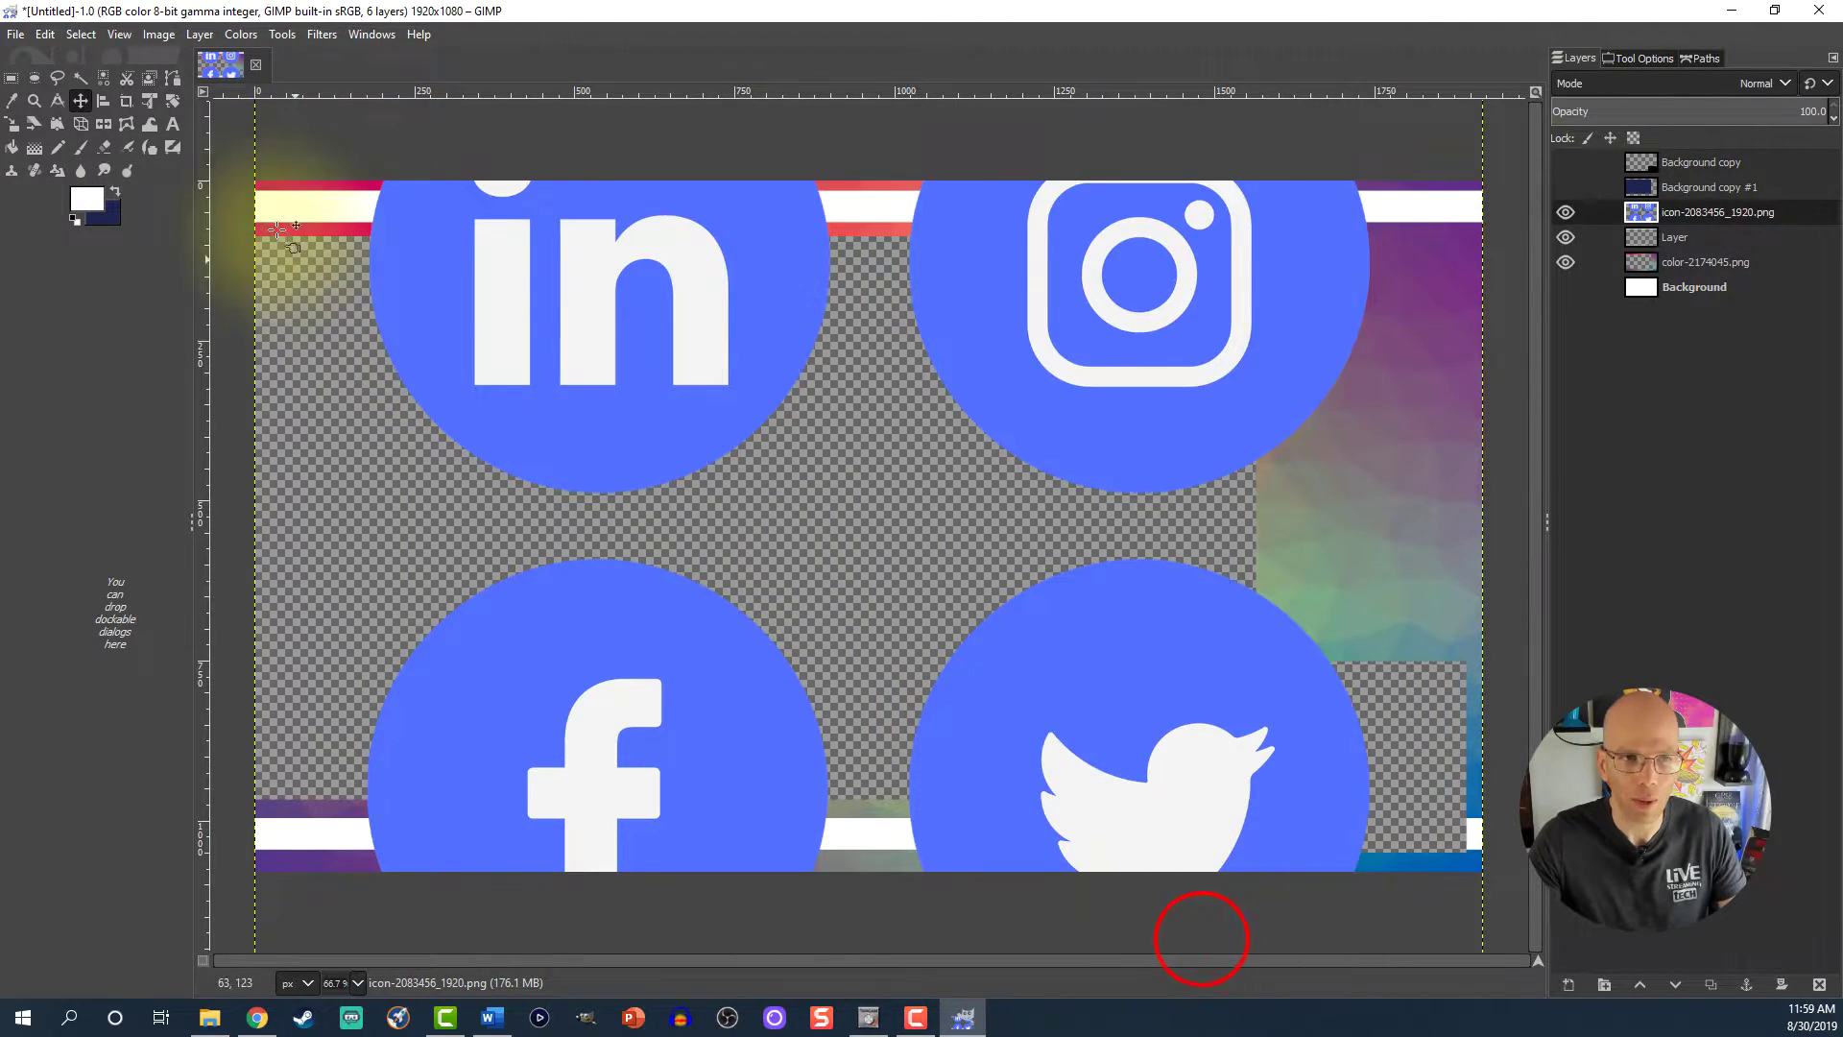
- Move the icons up-left, erase everything except the blue Twitter circle, and deselect
{"action": "left_click", "coordinate": [81, 101]}
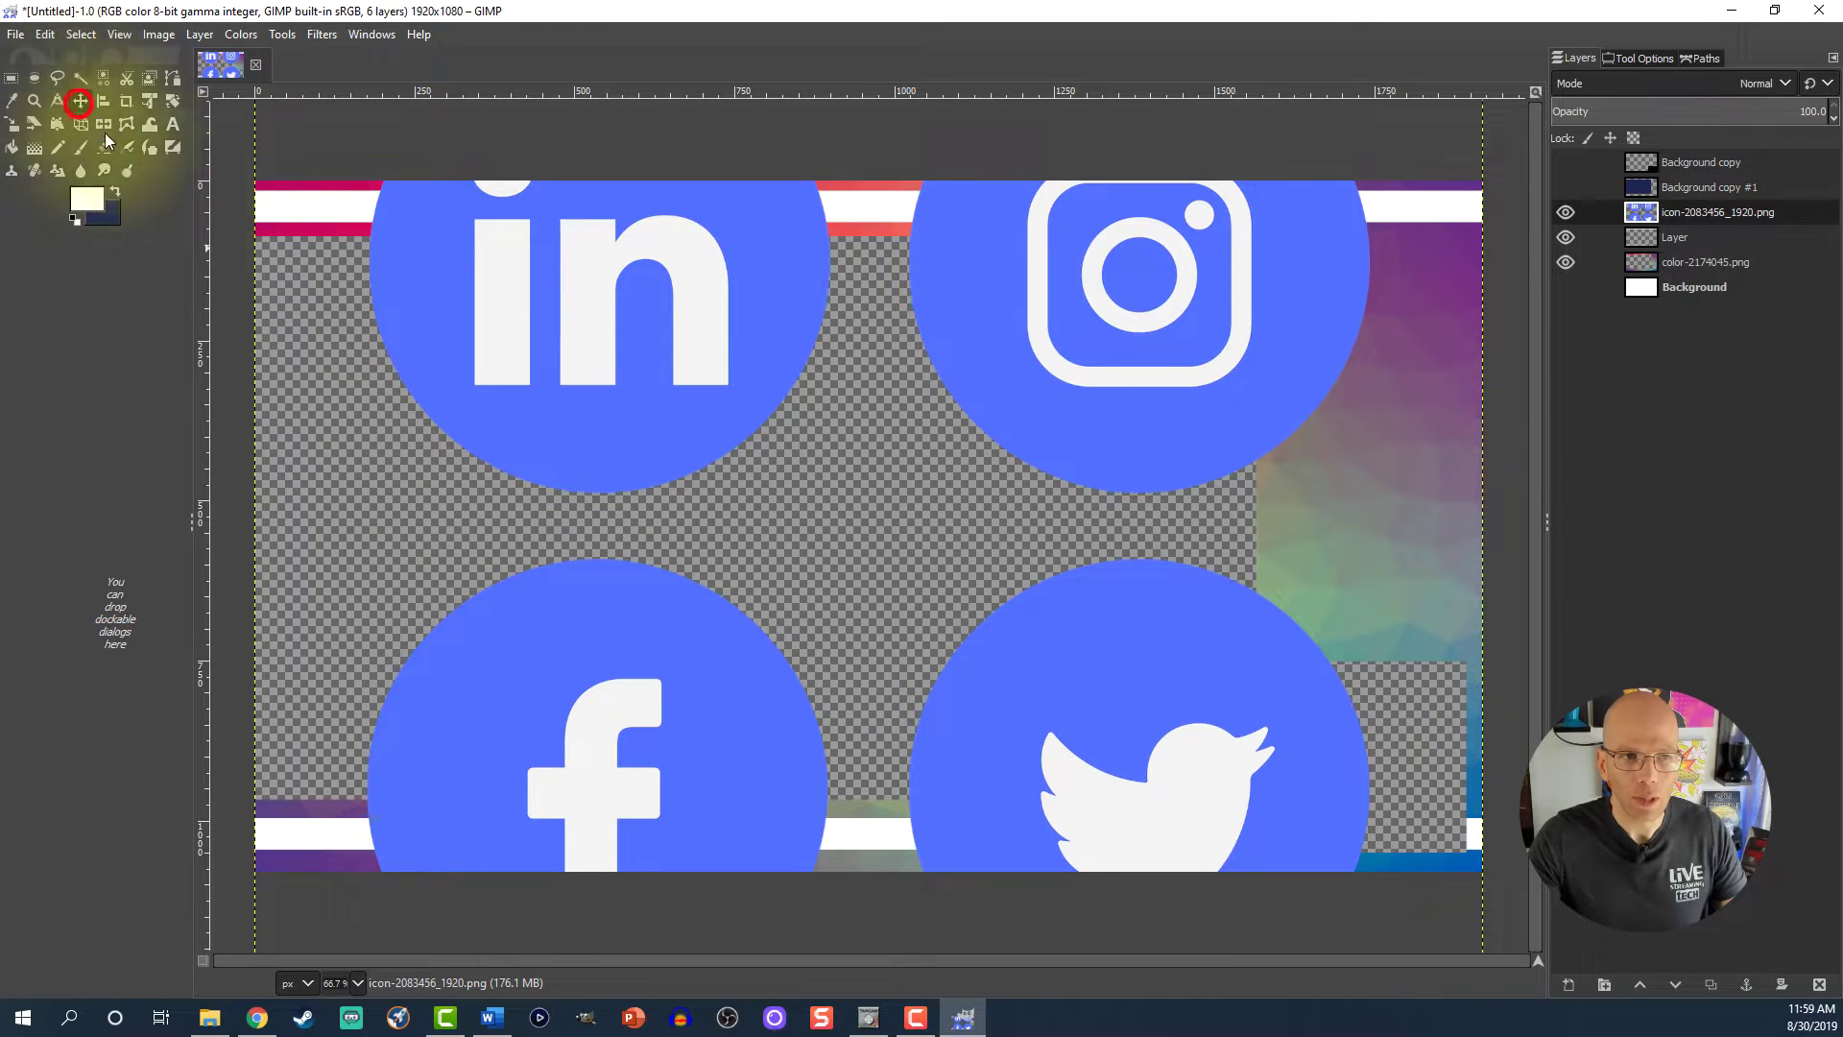
{"action": "left_click_drag", "start_coordinate": [524, 741], "coordinate": [455, 481]}
{"action": "left_click", "coordinate": [9, 77]}
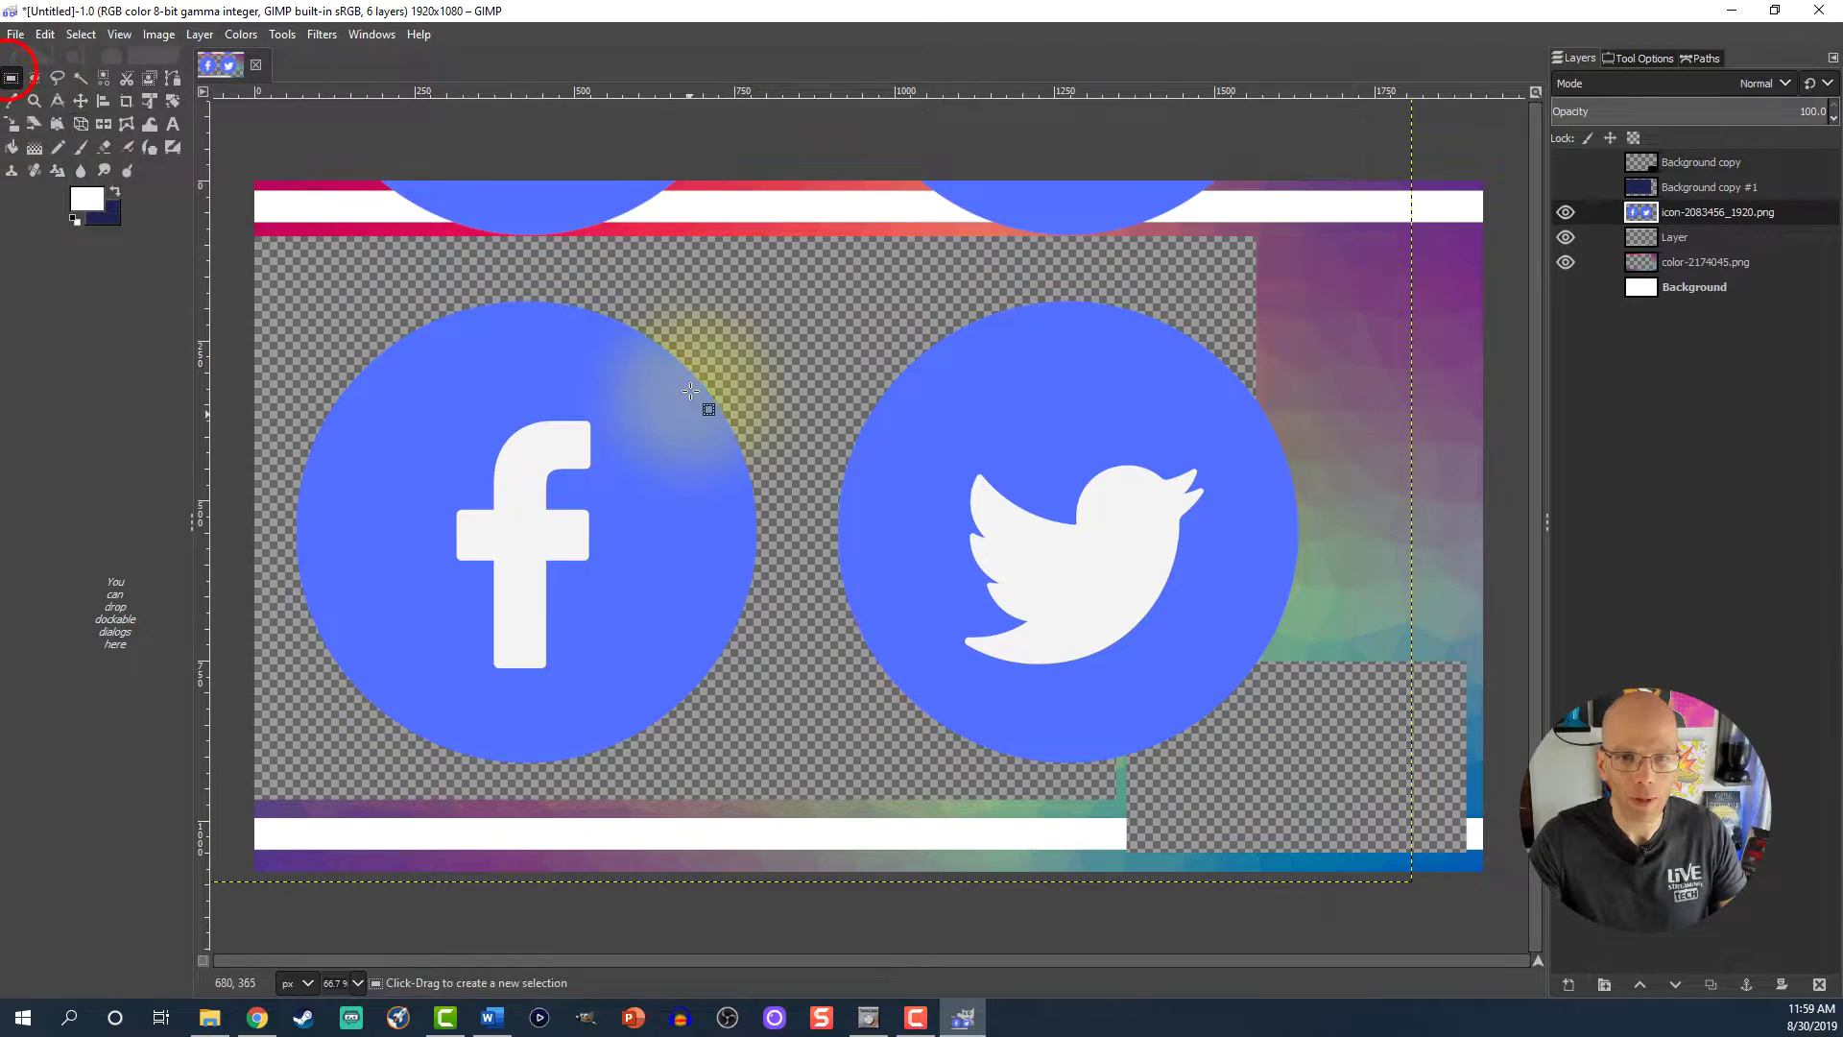
{"action": "left_click_drag", "start_coordinate": [781, 283], "coordinate": [1327, 782]}
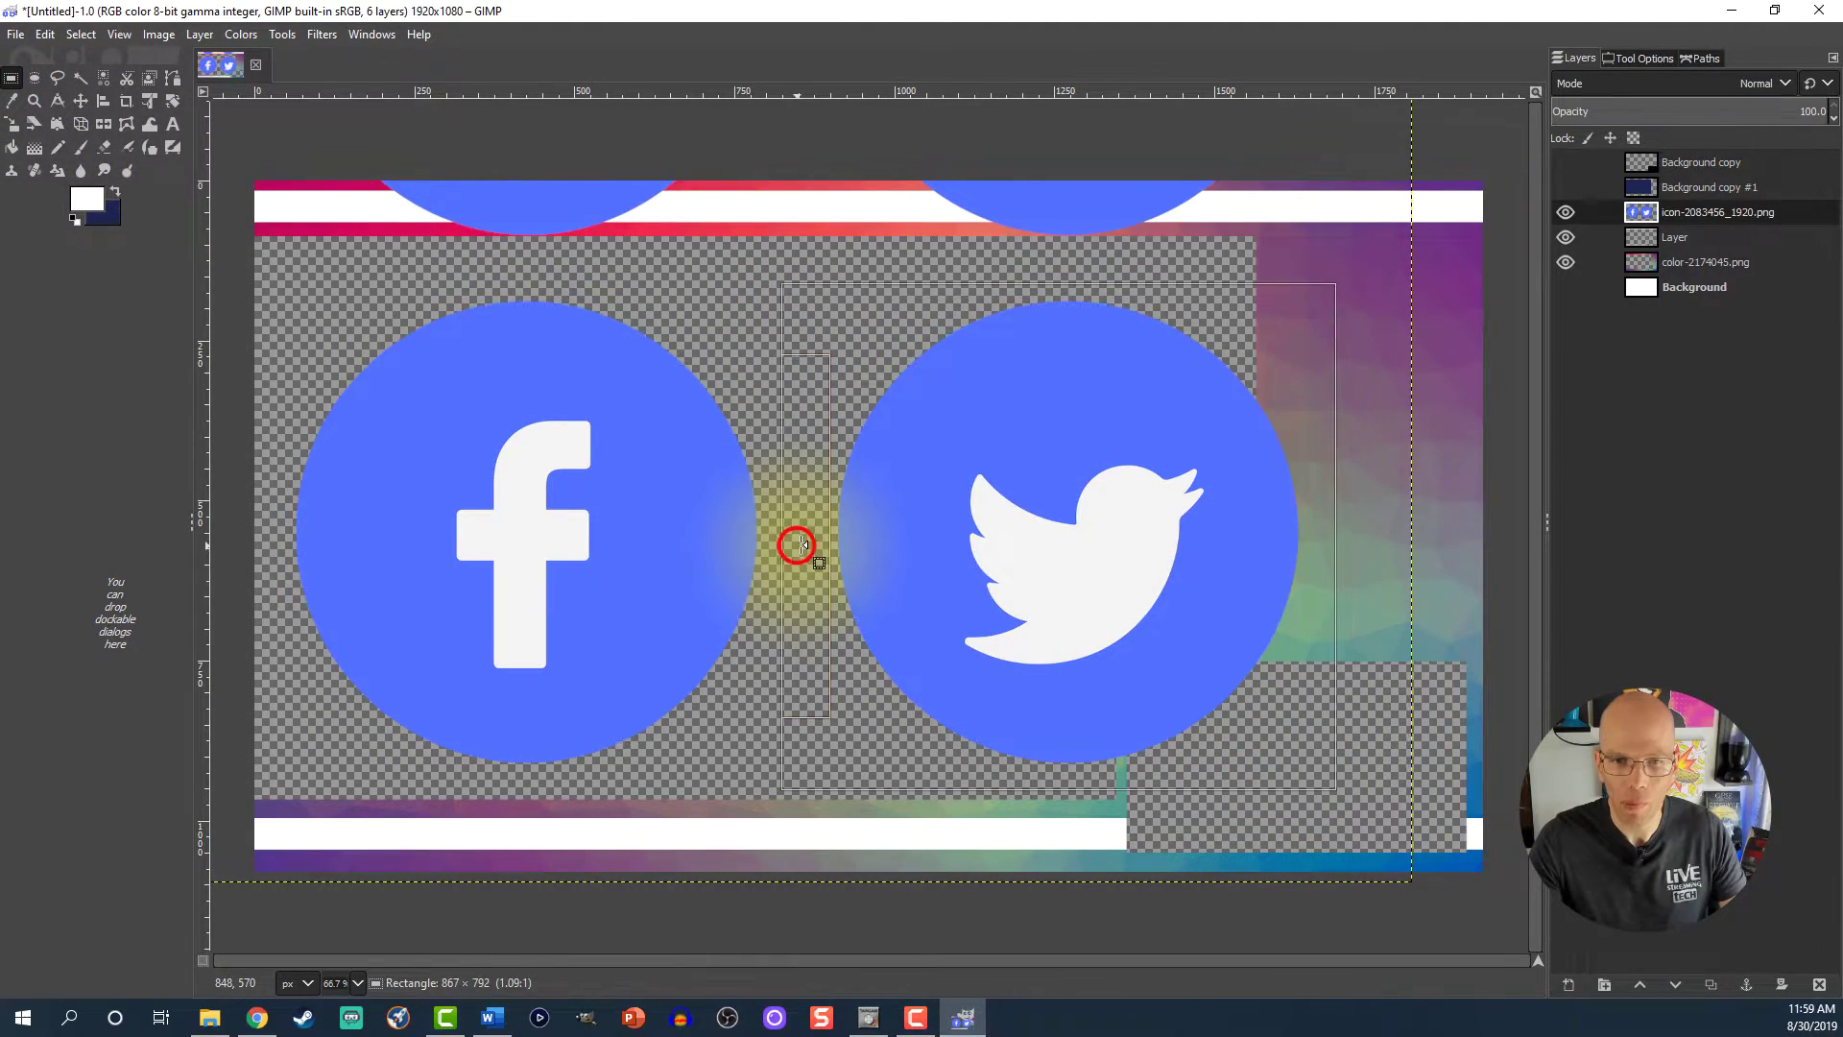
{"action": "left_click_drag", "start_coordinate": [829, 549], "coordinate": [822, 551]}
{"action": "key", "text": "ctrl+i"}
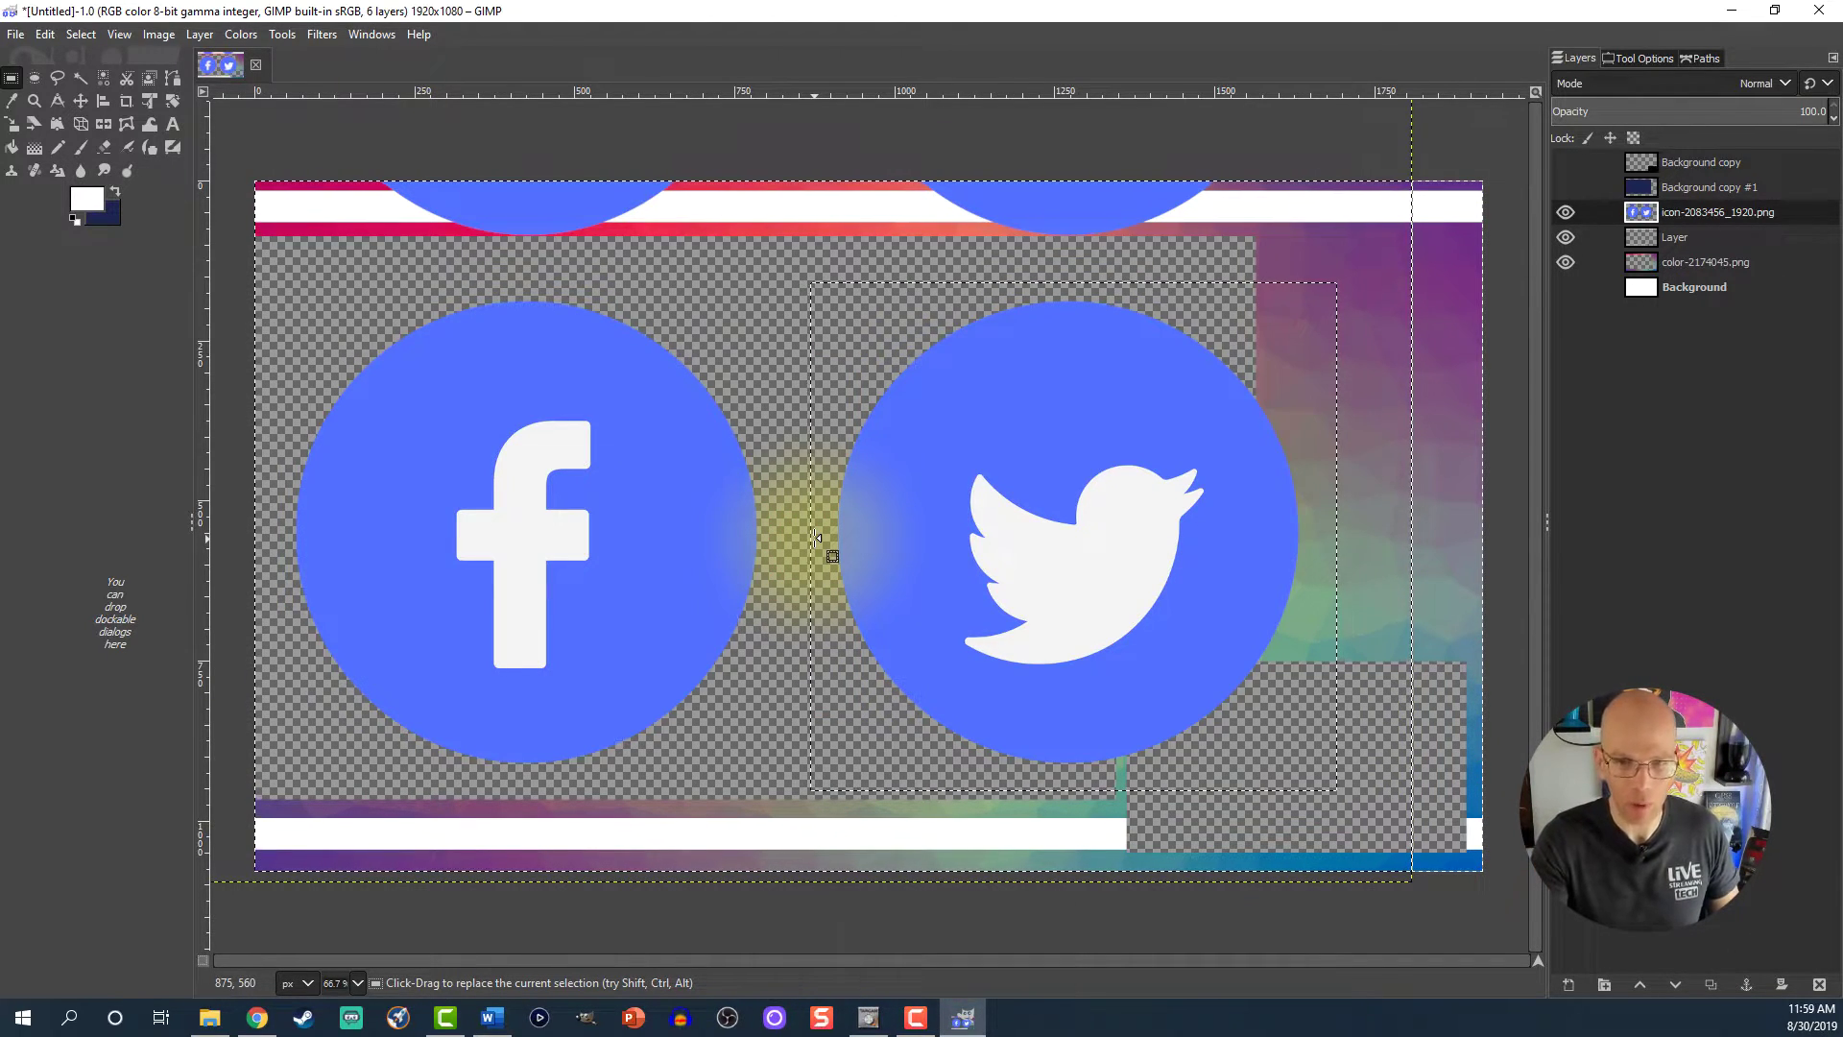
{"action": "key", "text": "Delete"}
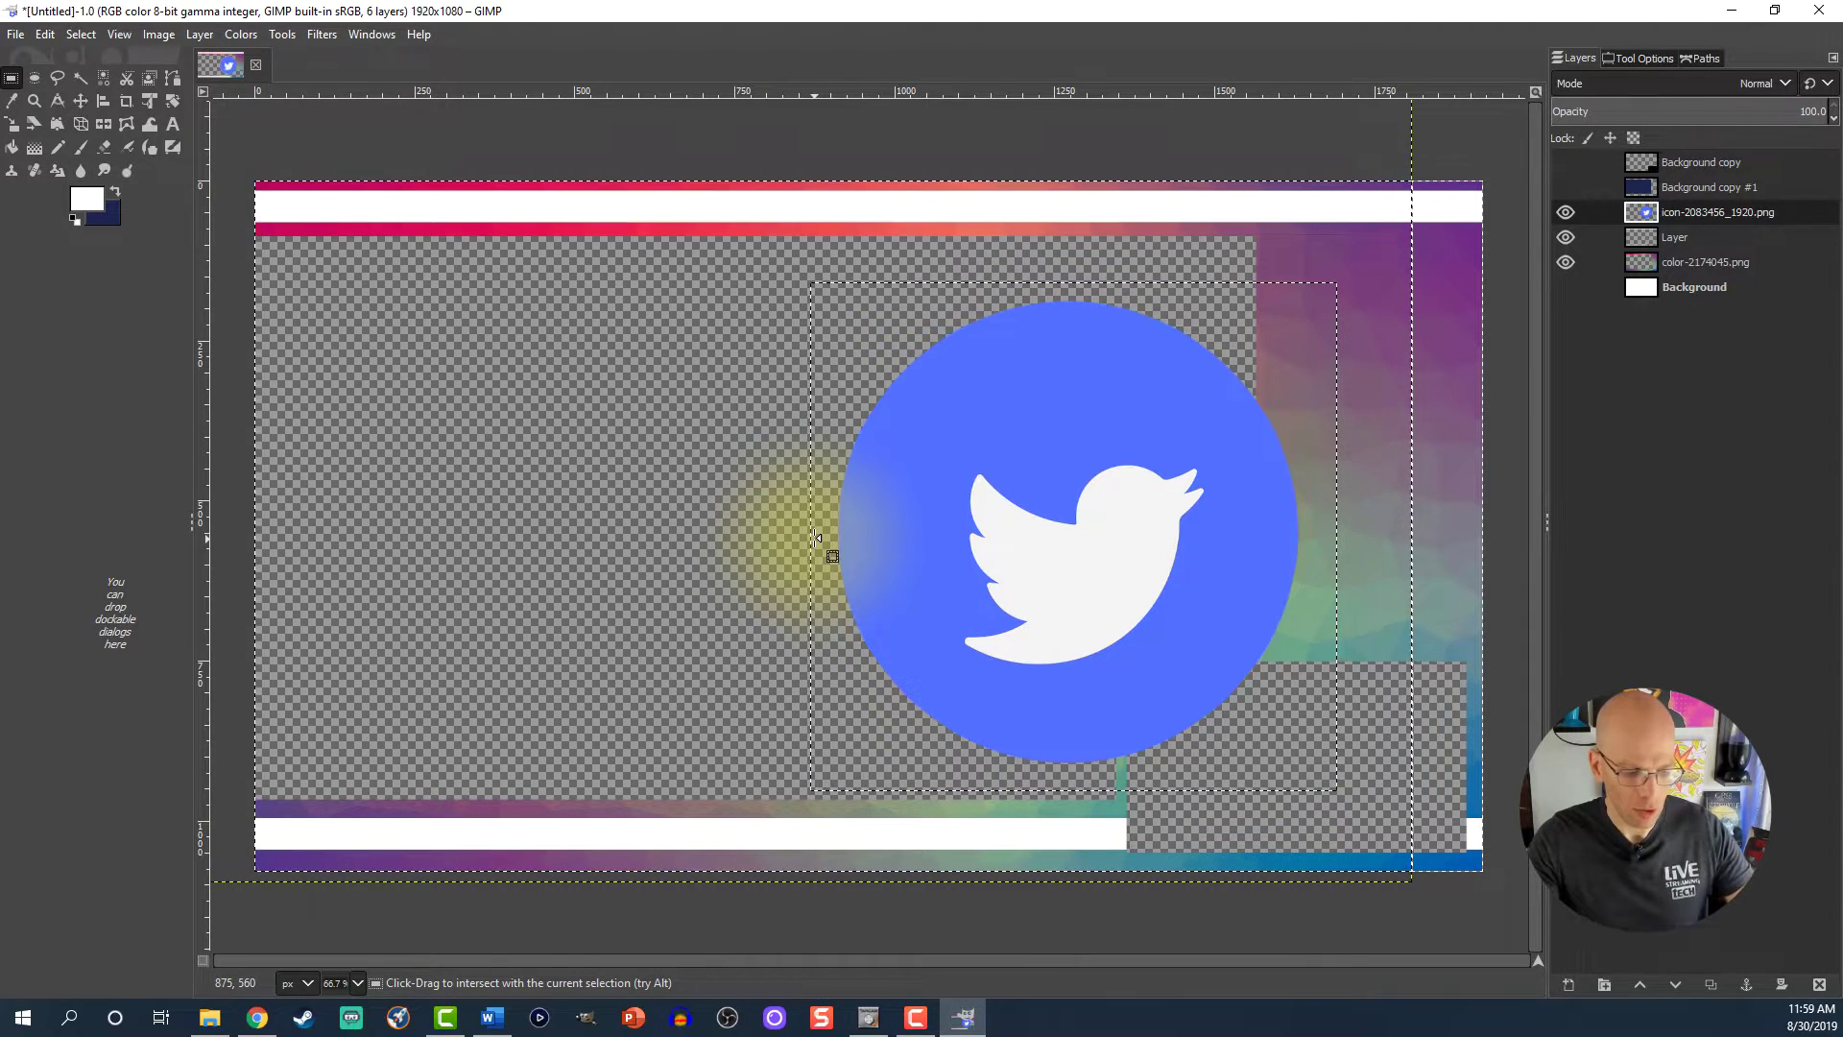
{"action": "key", "text": "ctrl+shift+a"}
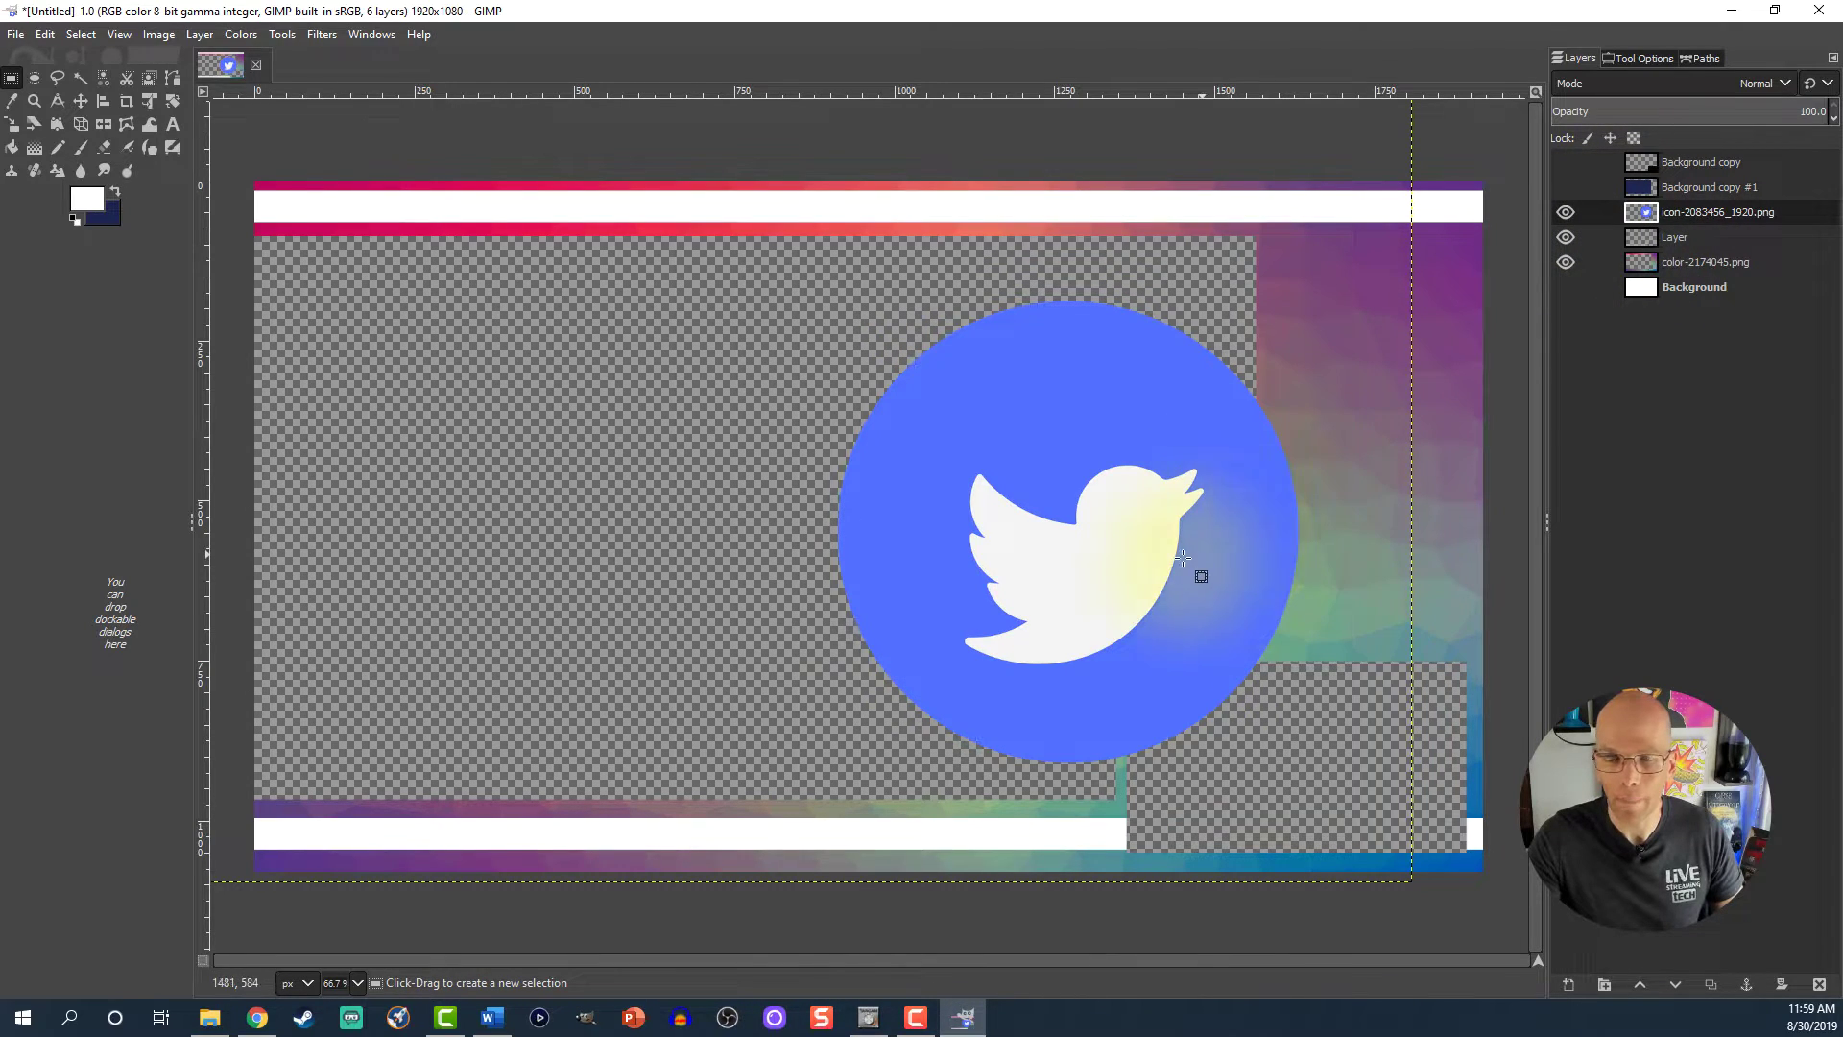
- Scale the social icon layer down to 229 × 229 px and place it in the top-right corner
{"action": "left_click", "coordinate": [102, 101]}
{"action": "left_click", "coordinate": [1042, 461]}
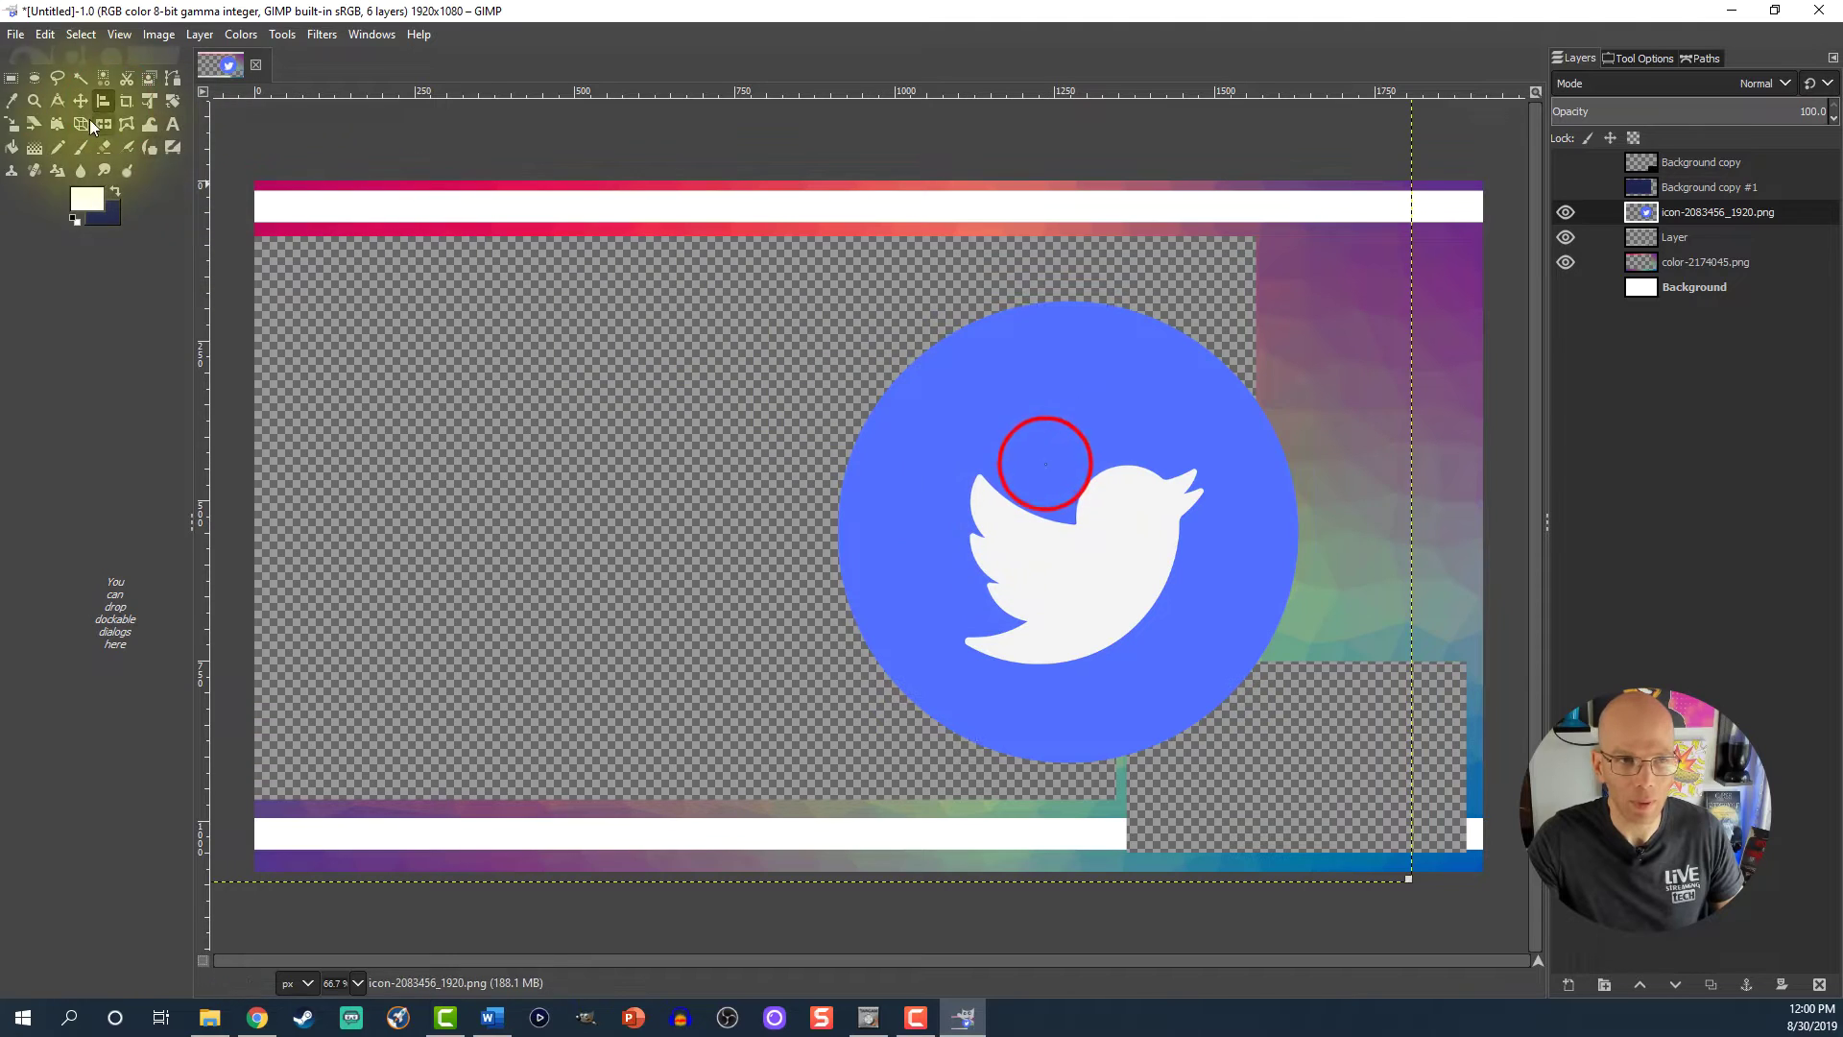
{"action": "left_click", "coordinate": [12, 123]}
{"action": "left_click", "coordinate": [886, 552]}
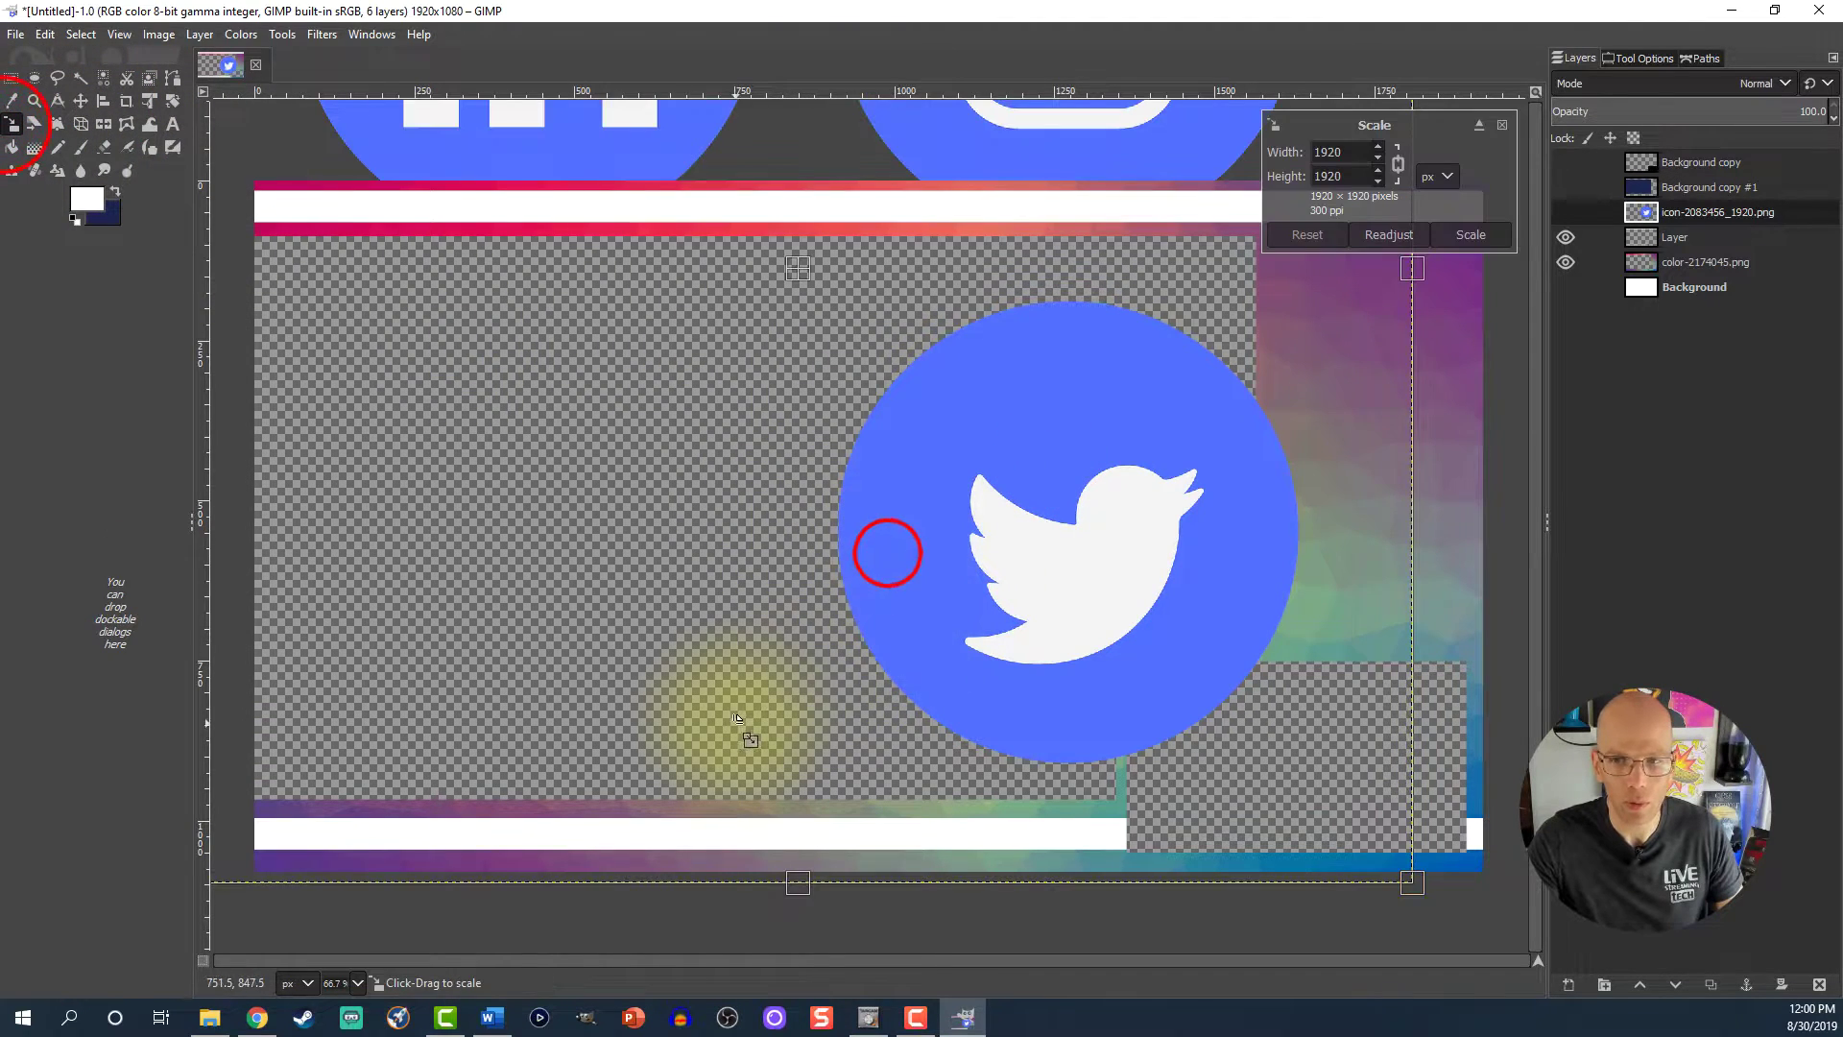
{"action": "left_click", "coordinate": [726, 729]}
{"action": "left_click_drag", "start_coordinate": [823, 633], "coordinate": [988, 265]}
{"action": "scroll", "coordinate": [988, 279], "scroll_direction": "down", "scroll_amount": 2}
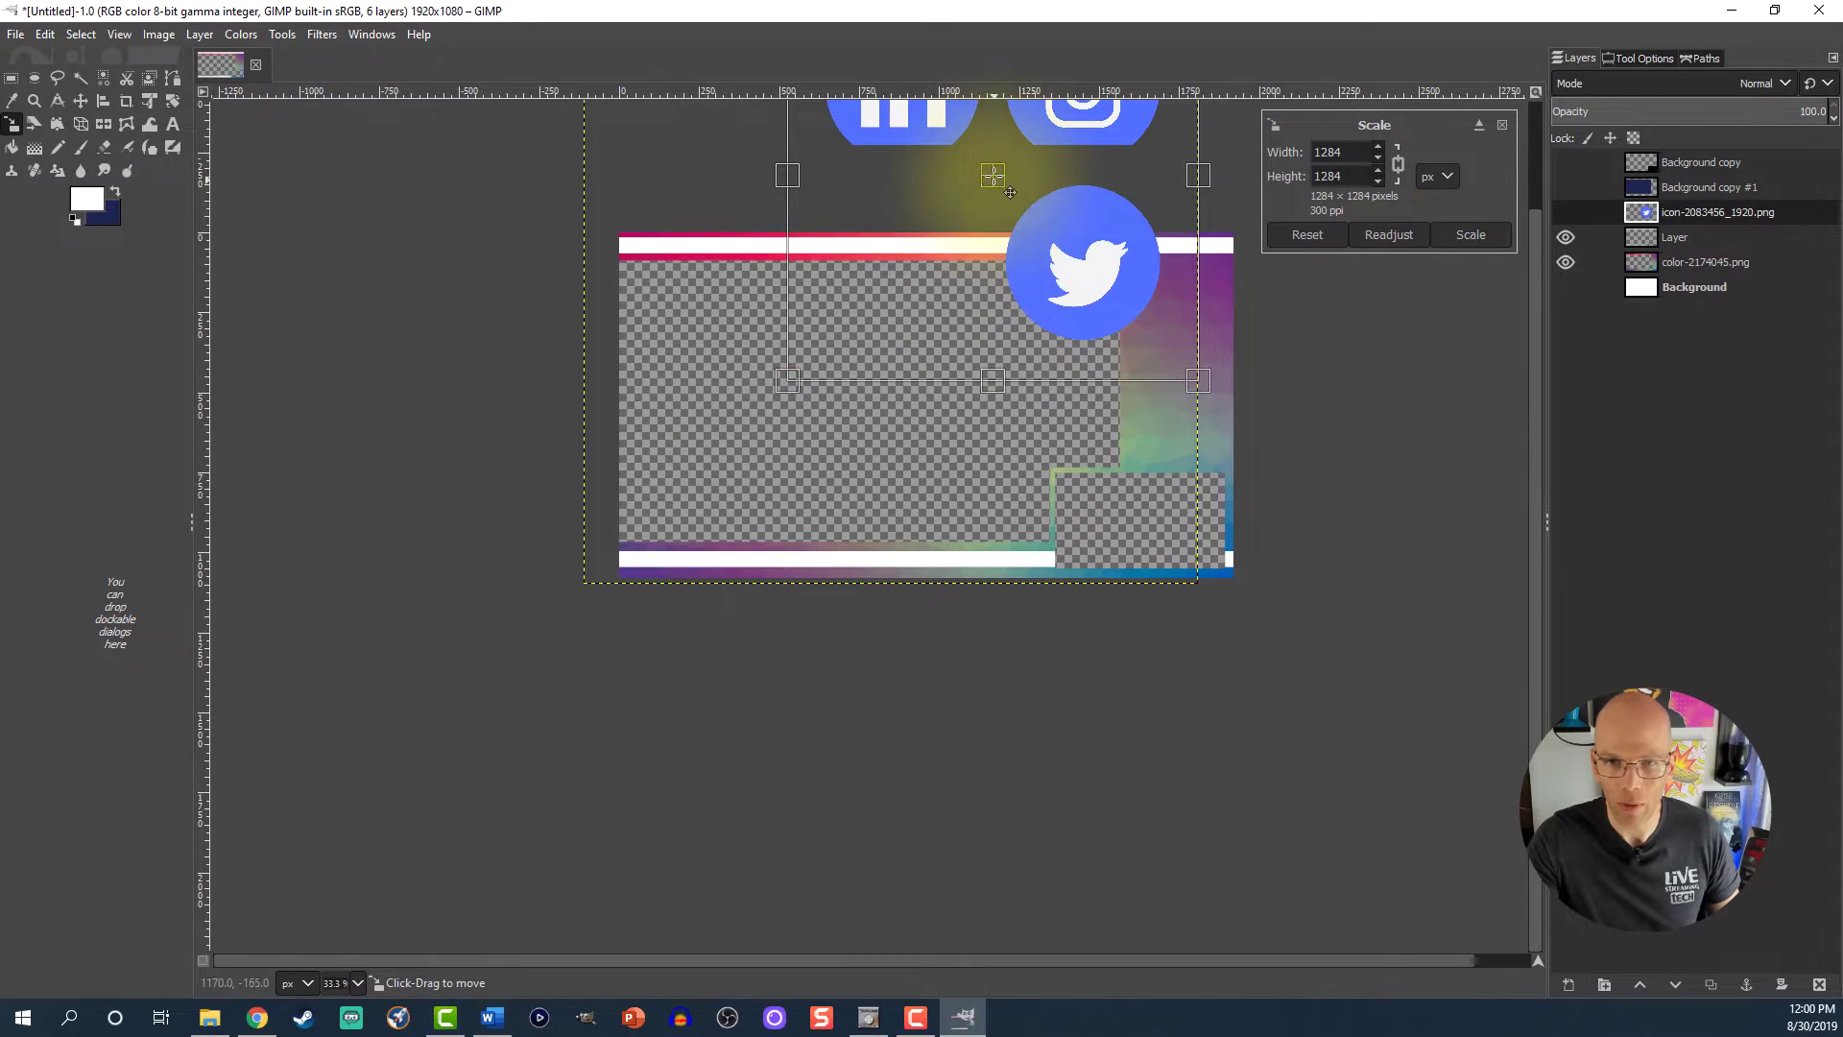
{"action": "left_click_drag", "start_coordinate": [989, 163], "coordinate": [1075, 252]}
{"action": "left_click_drag", "start_coordinate": [925, 420], "coordinate": [1137, 297]}
{"action": "scroll", "coordinate": [1167, 356], "scroll_direction": "up", "scroll_amount": 2}
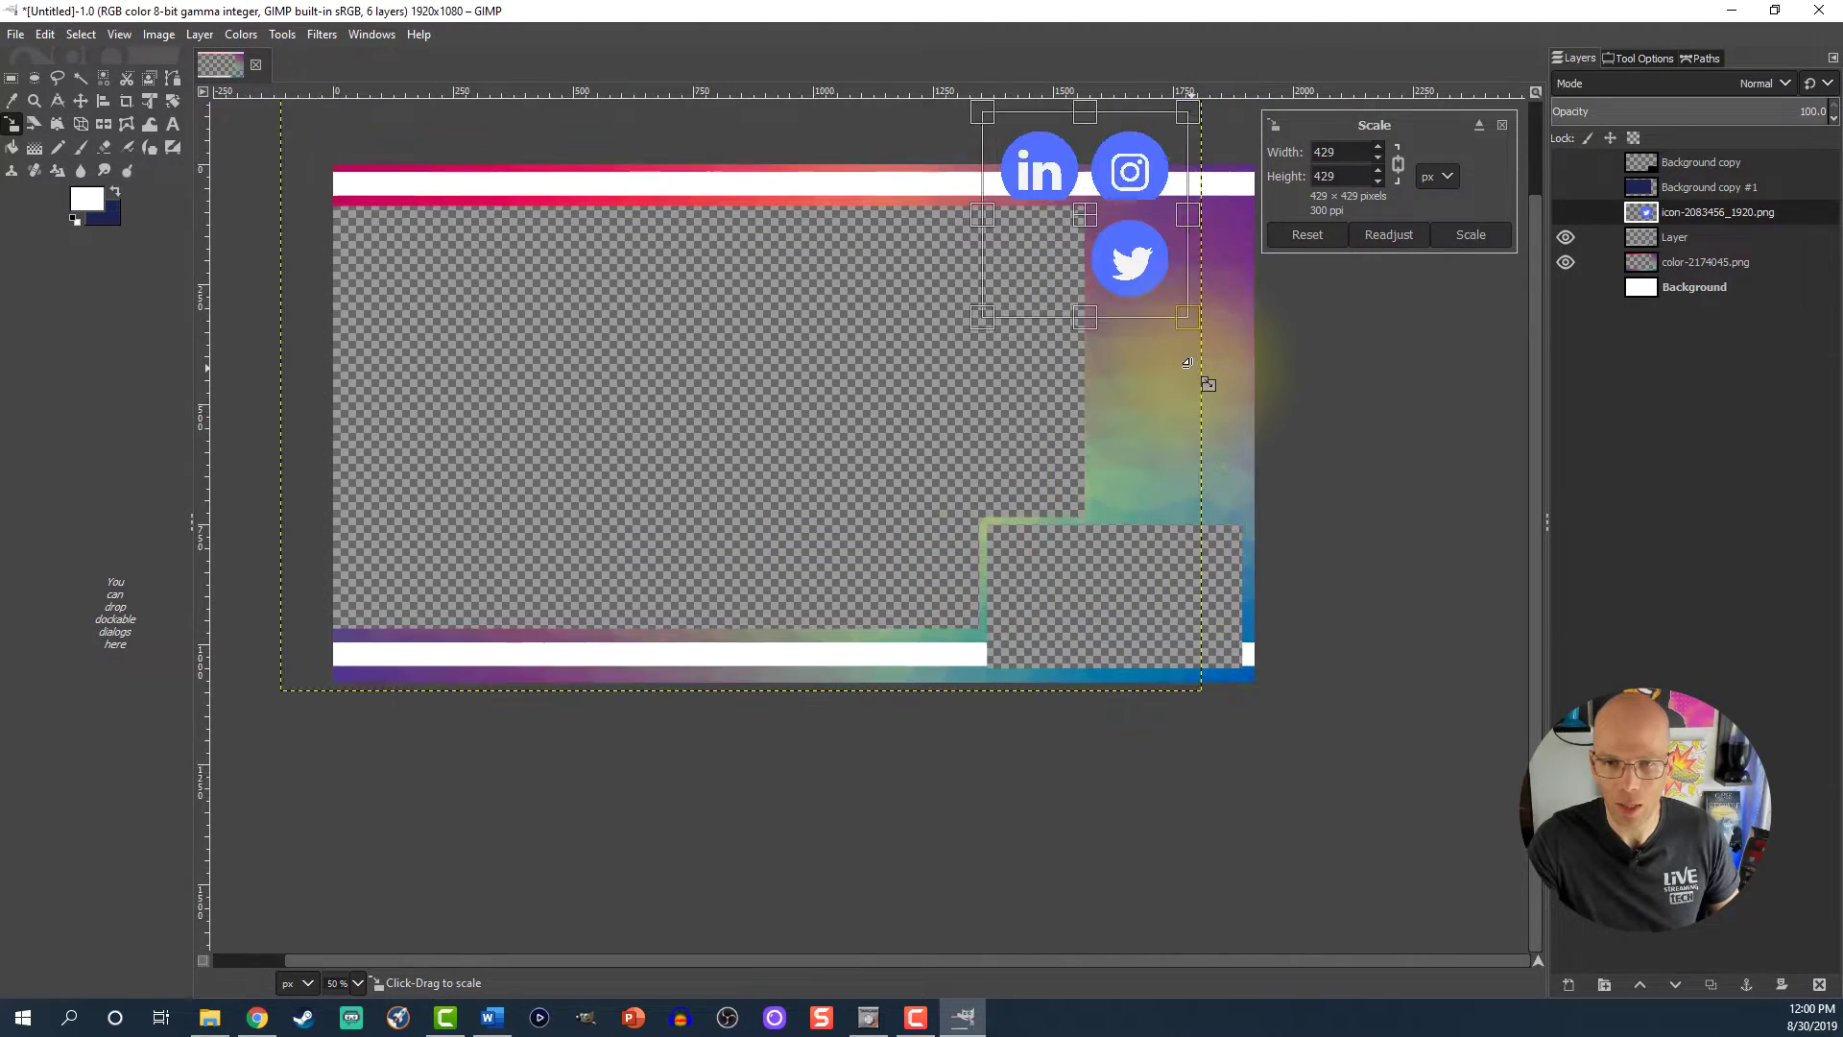
{"action": "scroll", "coordinate": [1113, 312], "scroll_direction": "up", "scroll_amount": 2}
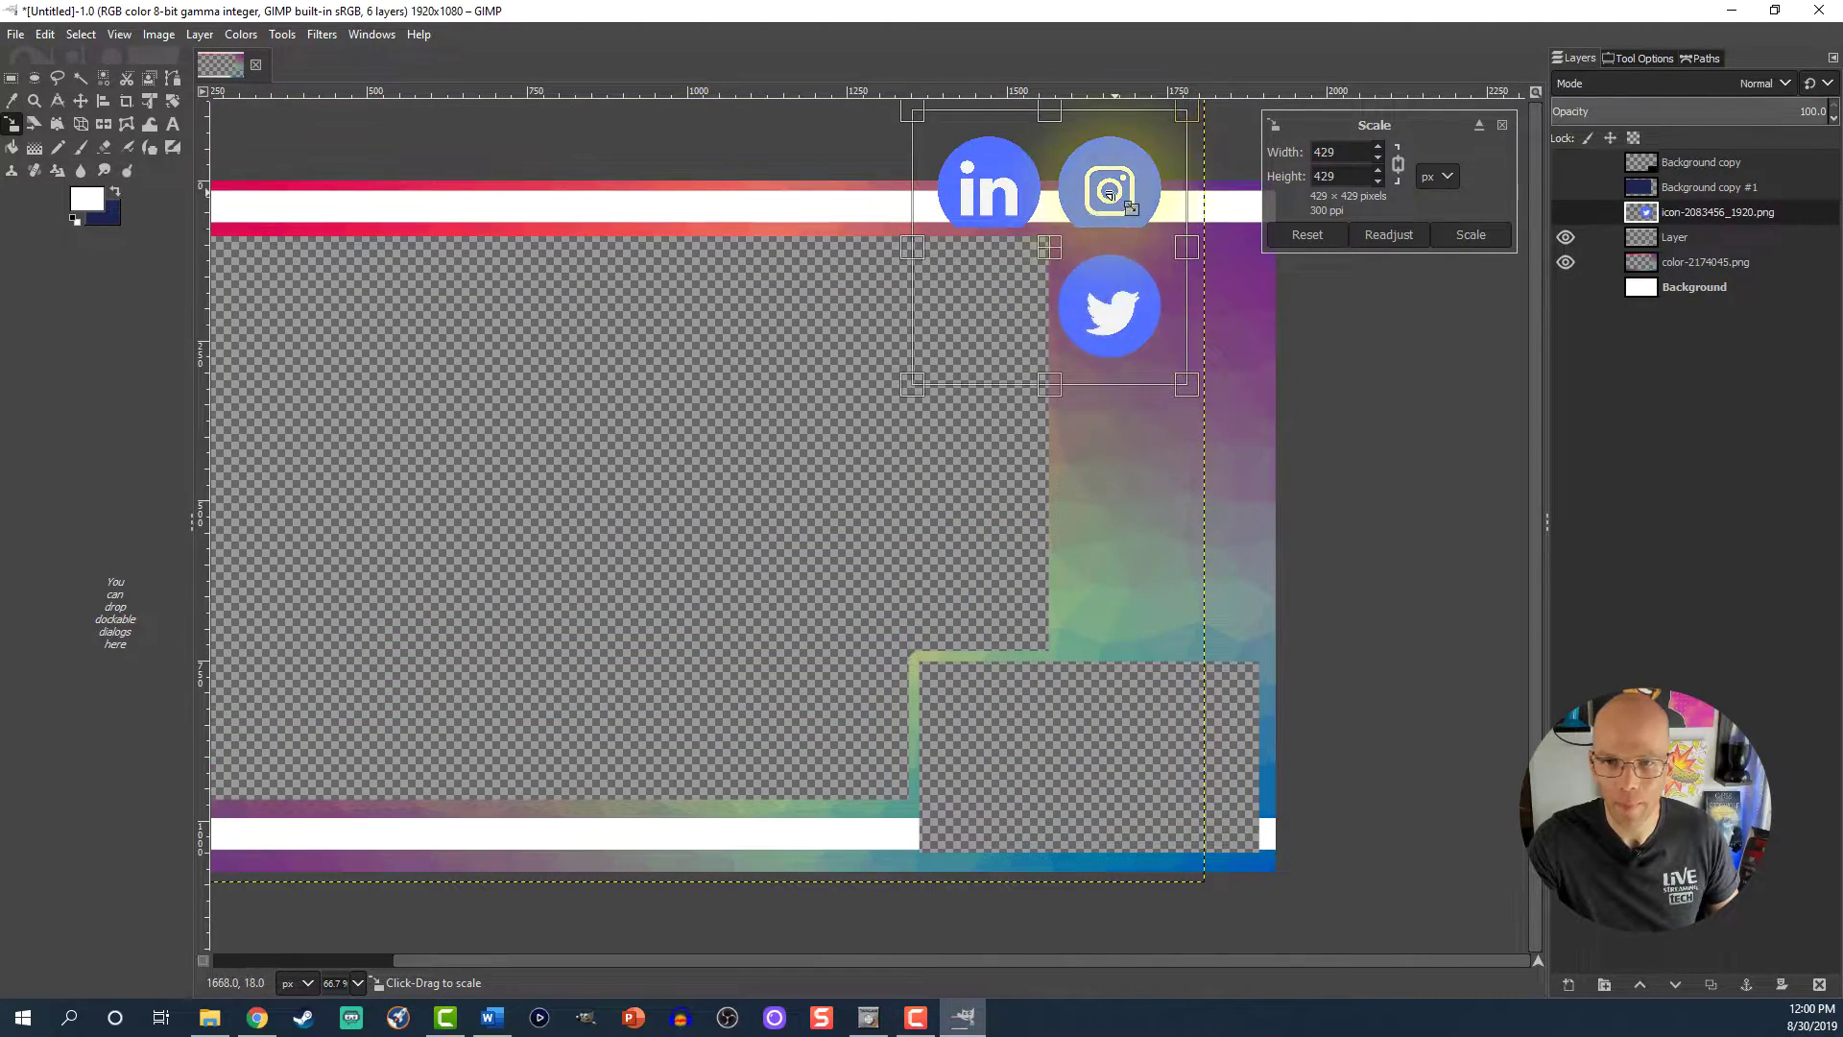
{"action": "left_click_drag", "start_coordinate": [1111, 195], "coordinate": [1019, 287]}
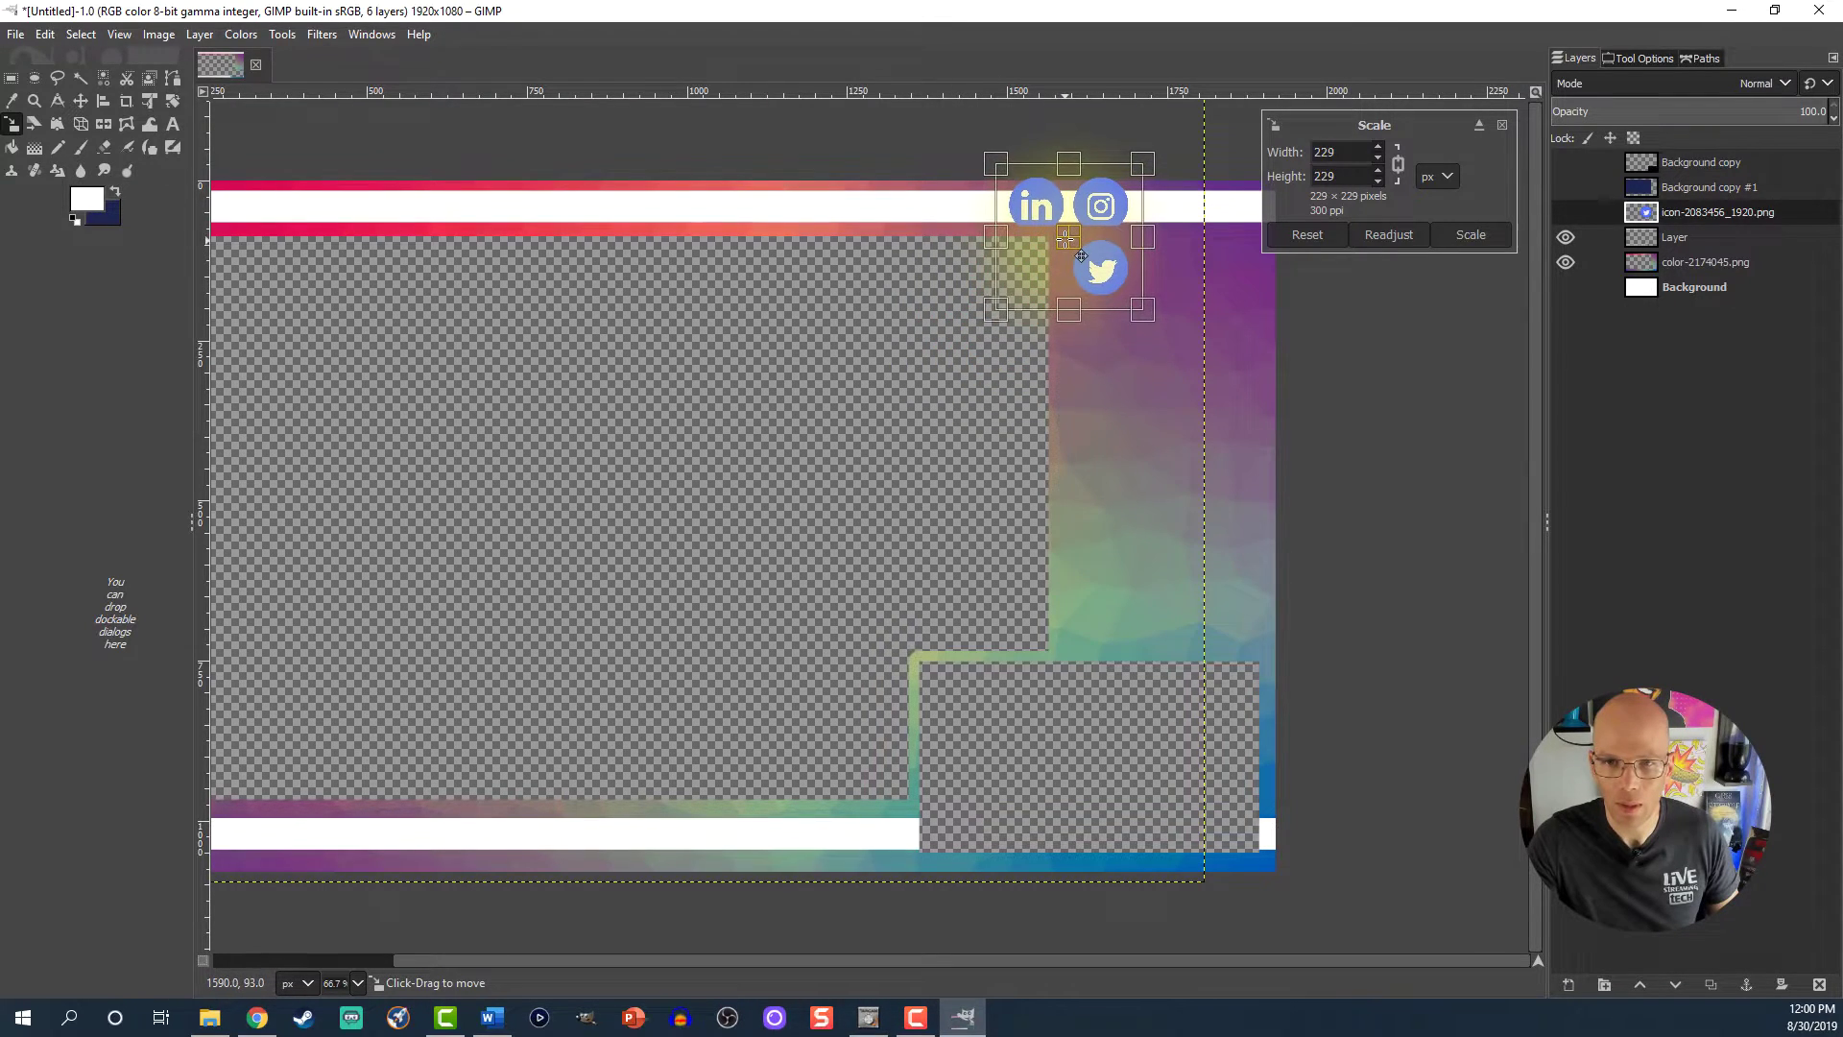
{"action": "left_click", "coordinate": [1454, 233]}
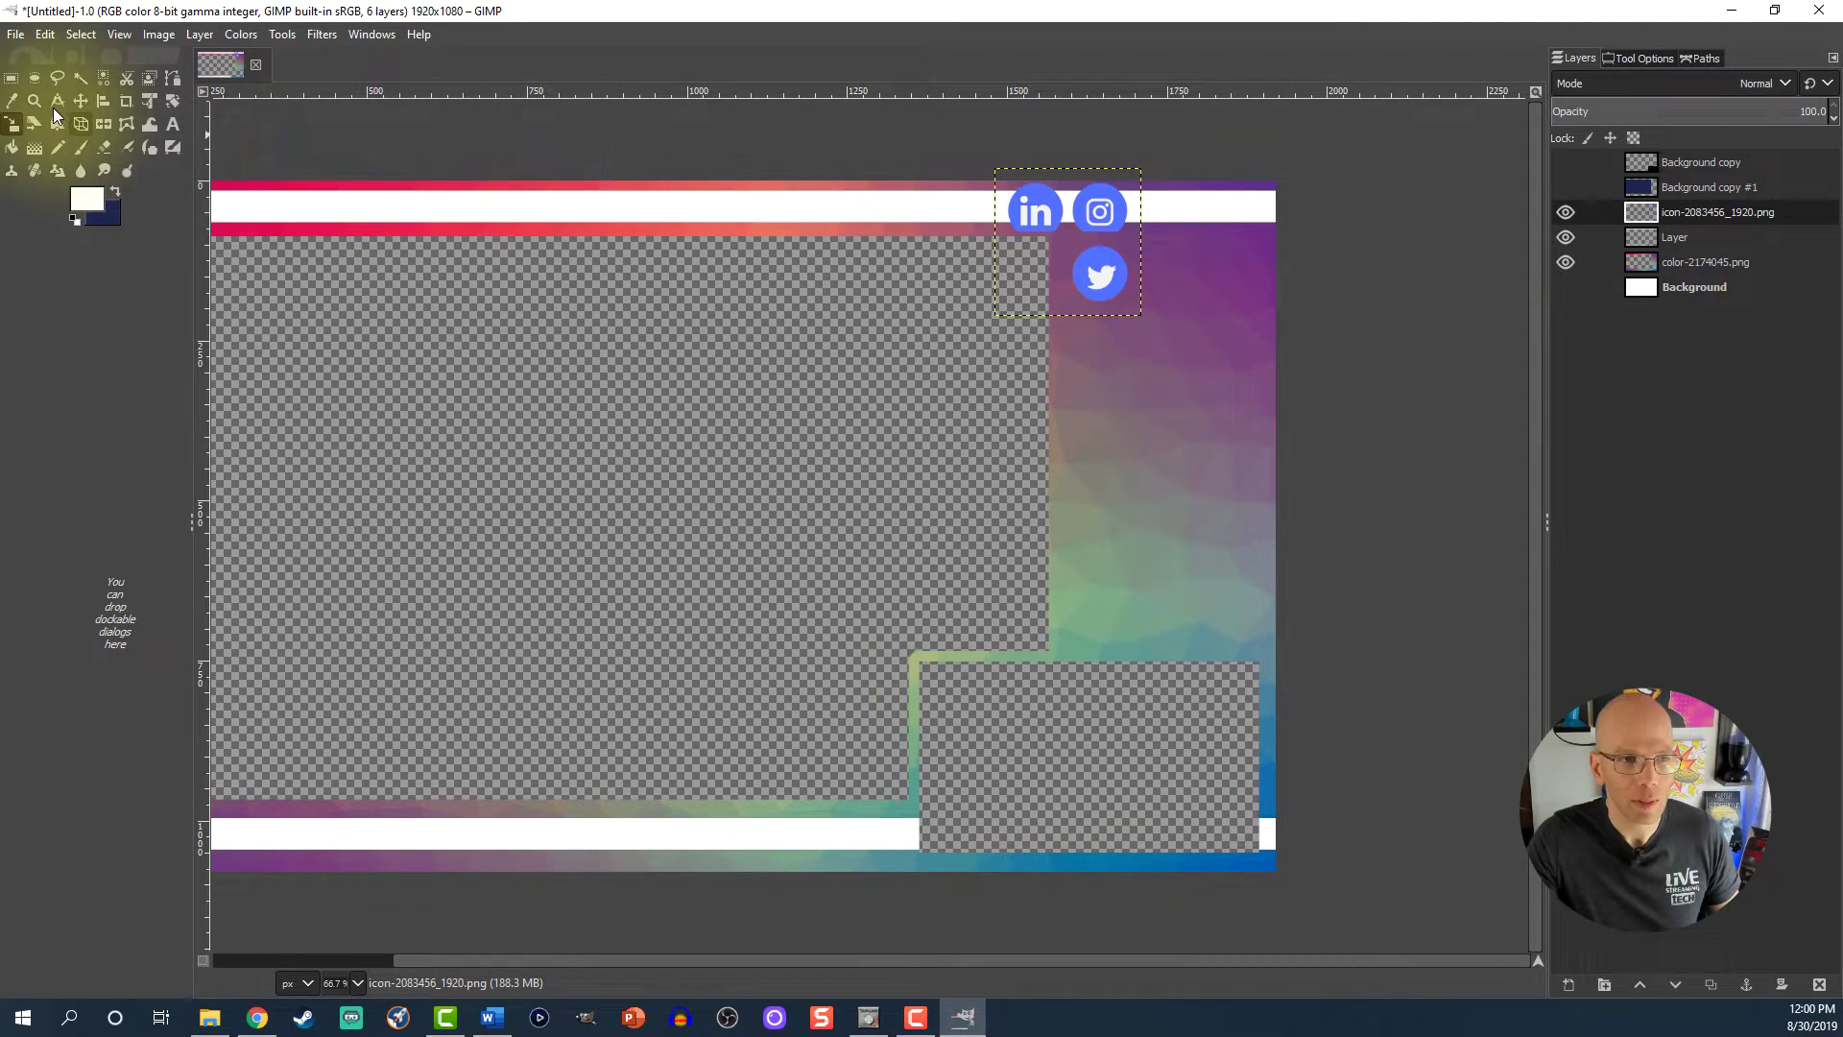
- Delete the LinkedIn and Instagram icons with a rectangle selection
{"action": "left_click", "coordinate": [11, 81]}
{"action": "left_click_drag", "start_coordinate": [918, 156], "coordinate": [1218, 241]}
{"action": "key", "text": "Delete"}
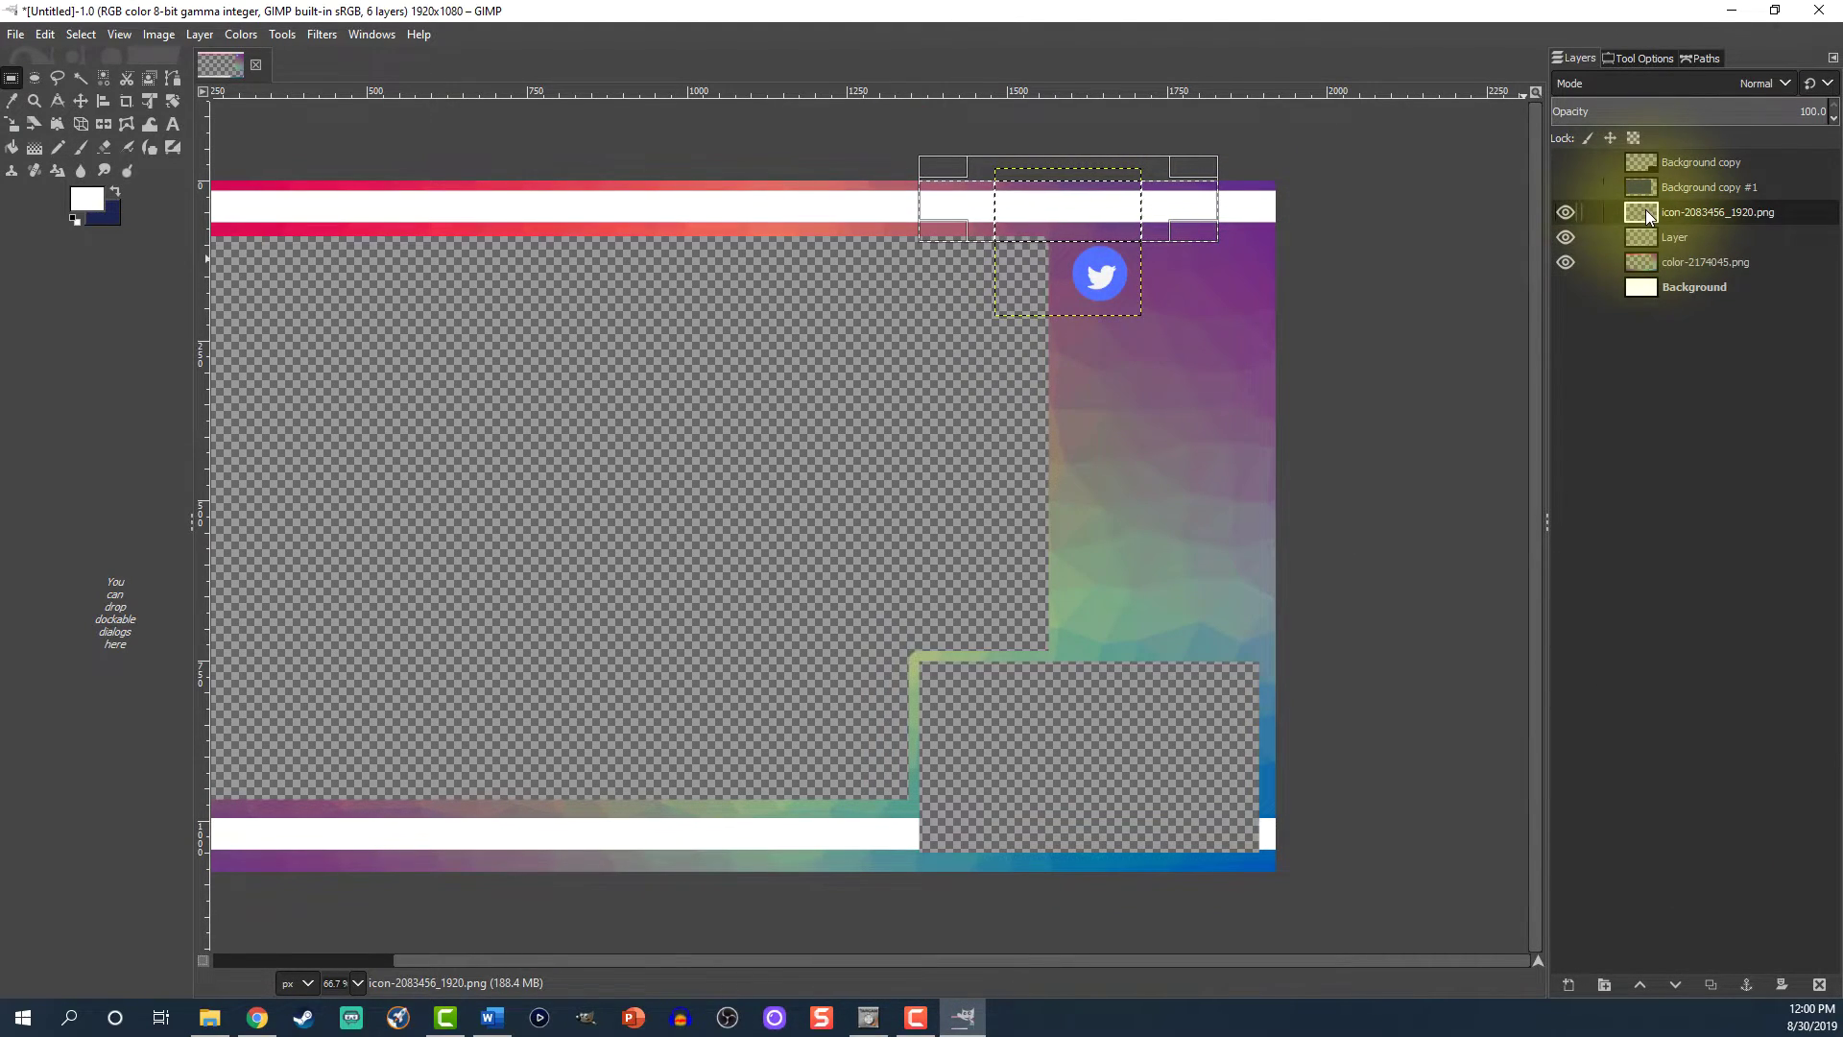
- Crop the icon layer to the Twitter icon's alpha selection, then deselect
{"action": "right_click", "coordinate": [1649, 218]}
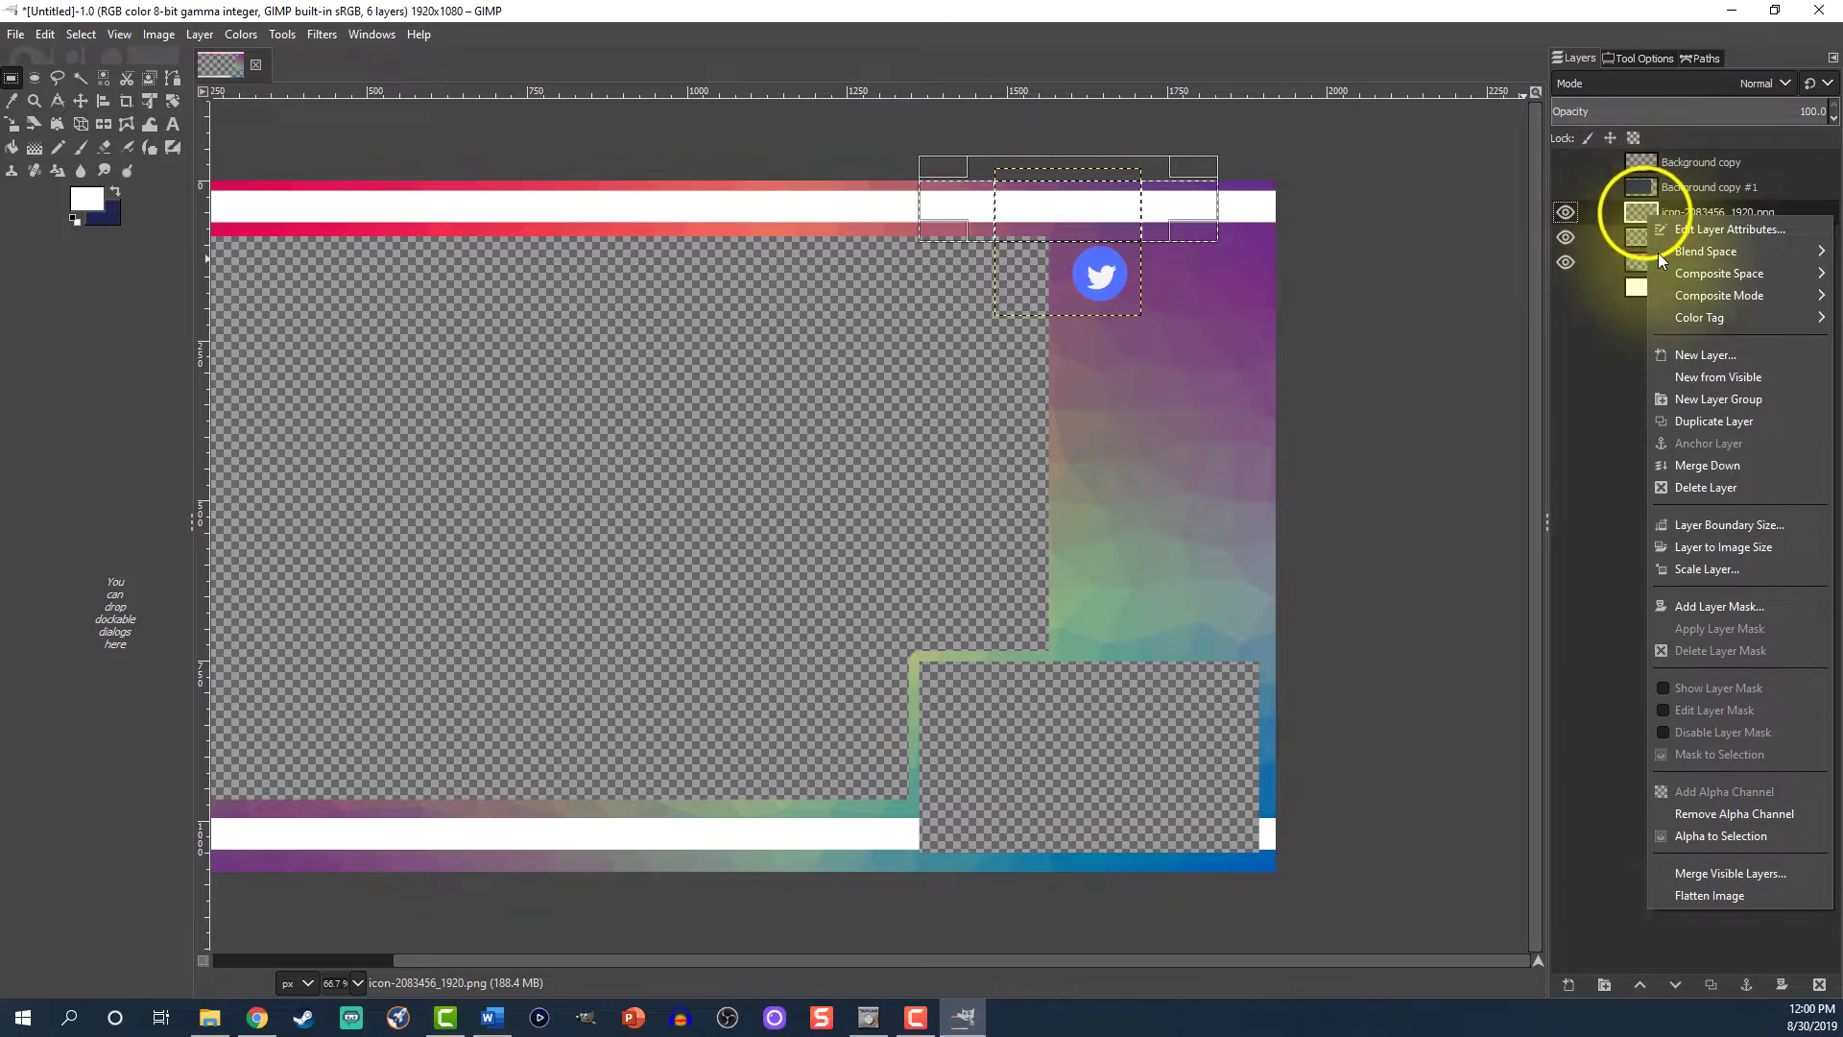
{"action": "left_click", "coordinate": [1713, 844]}
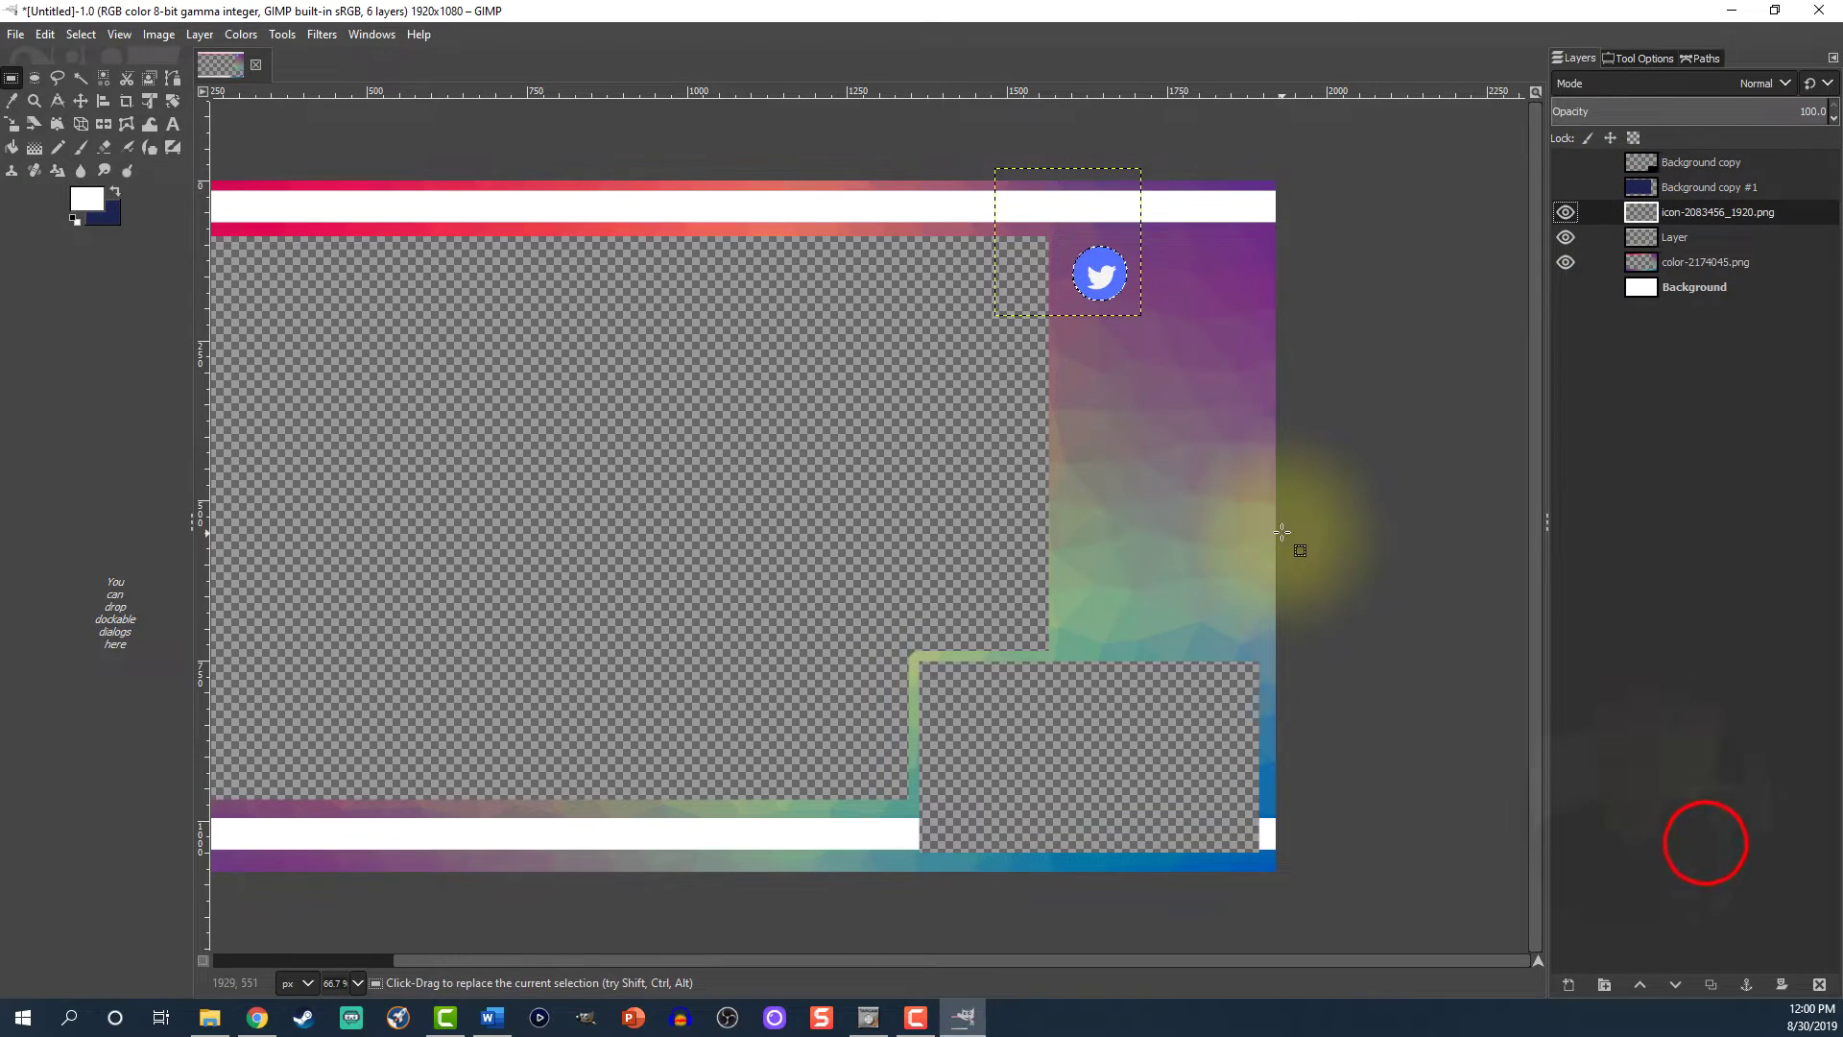
{"action": "left_click", "coordinate": [156, 36]}
{"action": "mouse_move", "coordinate": [218, 35]}
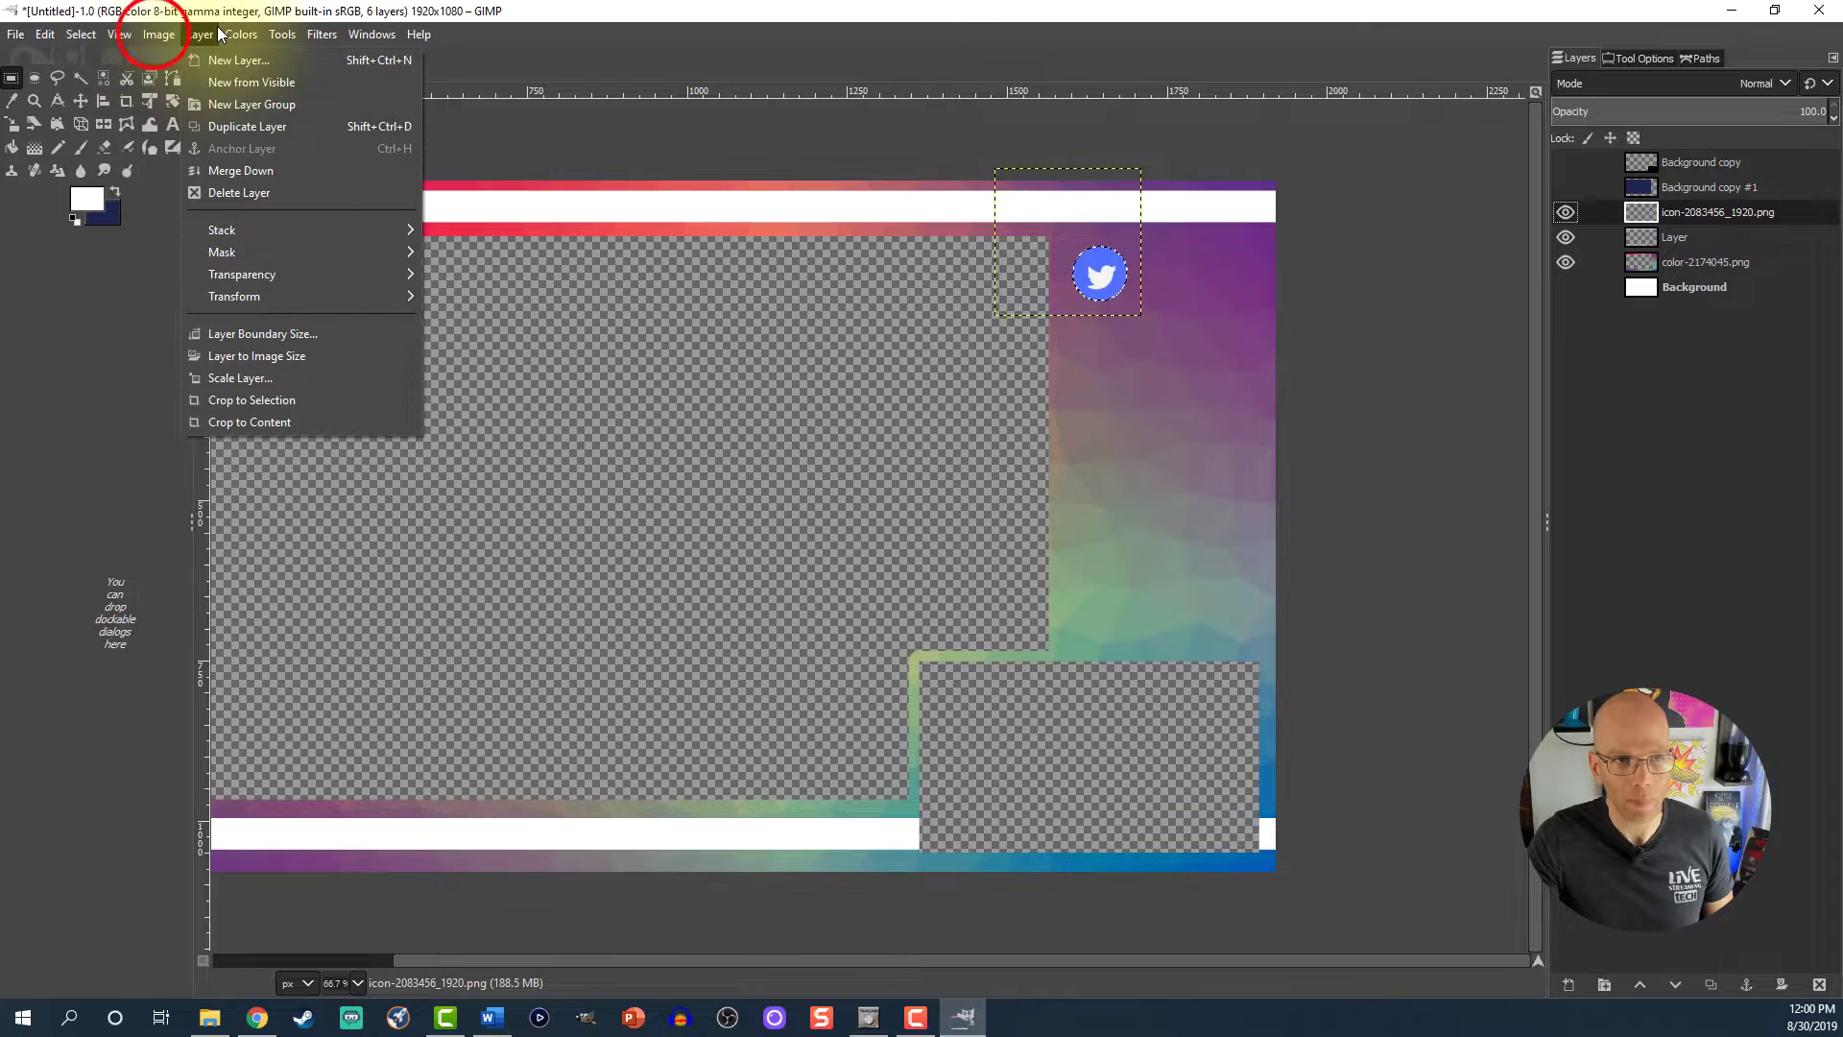
{"action": "left_click", "coordinate": [259, 398]}
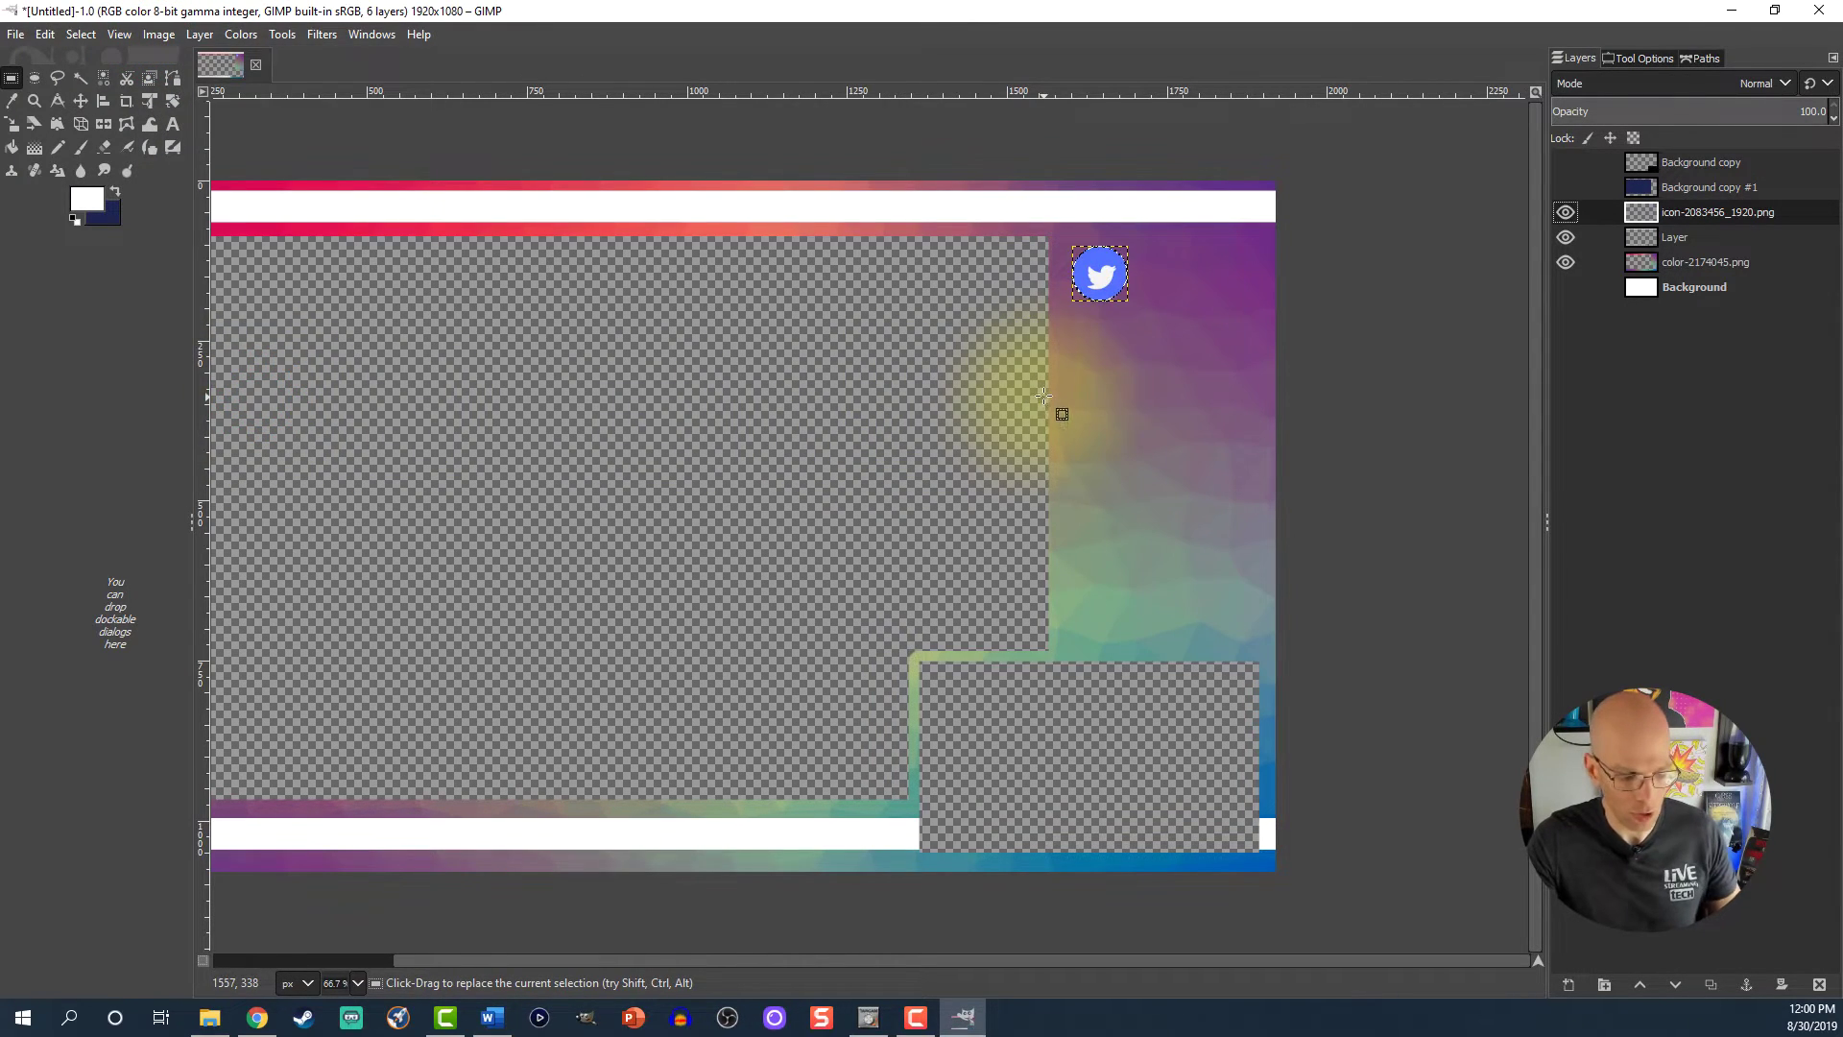
{"action": "key", "text": "ctrl+shift+a"}
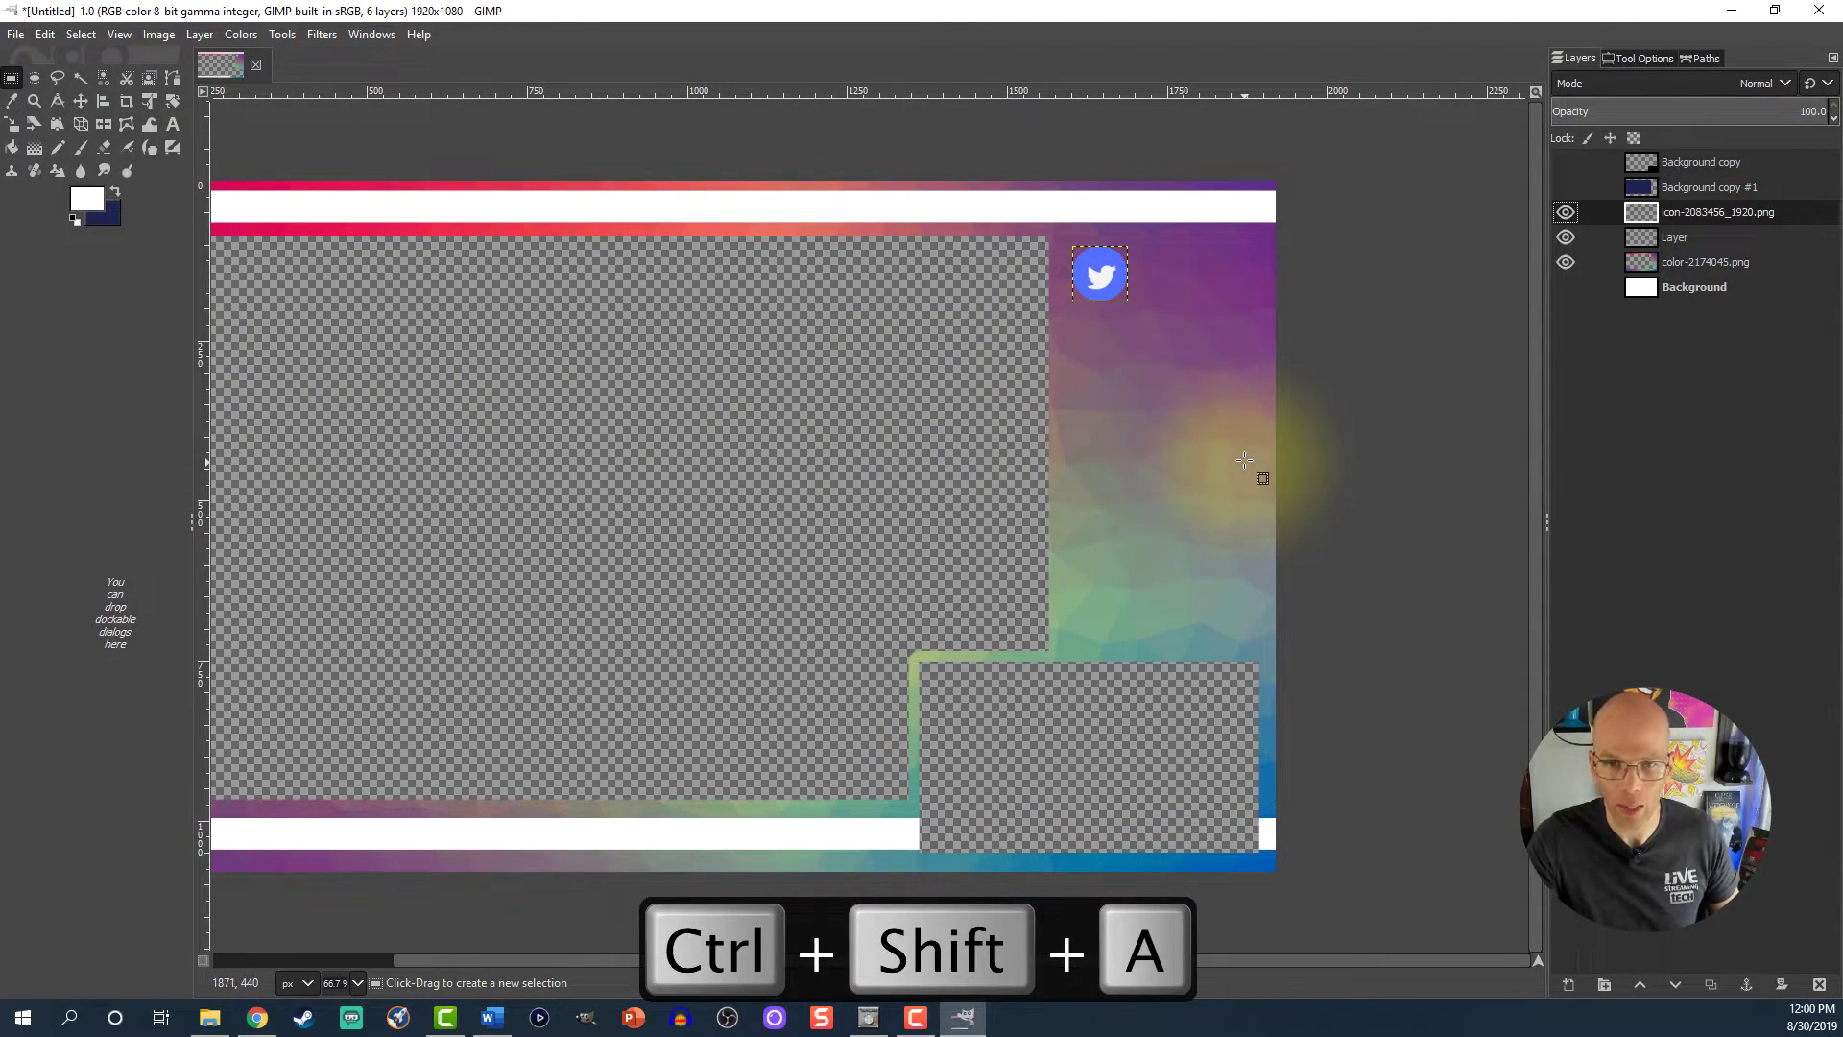
{"action": "scroll", "coordinate": [1242, 458], "scroll_direction": "up", "scroll_amount": 3}
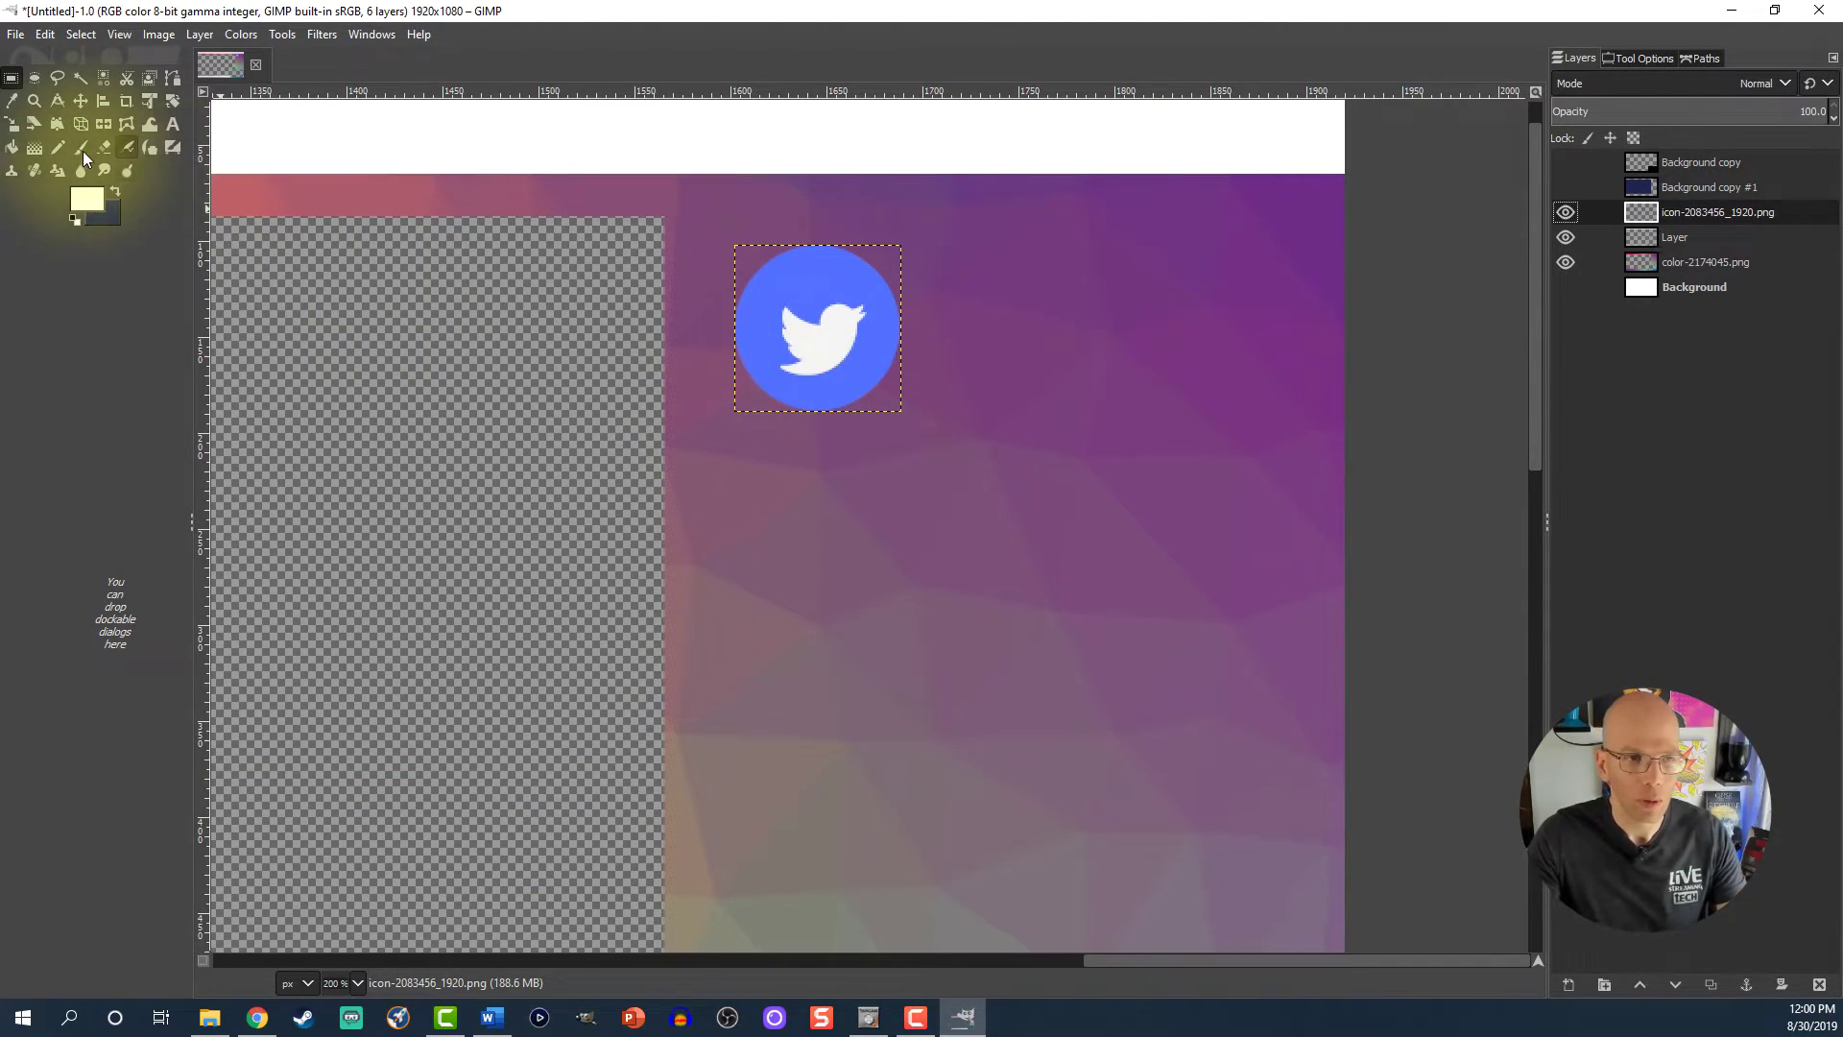
- Draw a text box beside the Twitter icon and type 'Follow me on Twitter'
{"action": "left_click", "coordinate": [175, 125]}
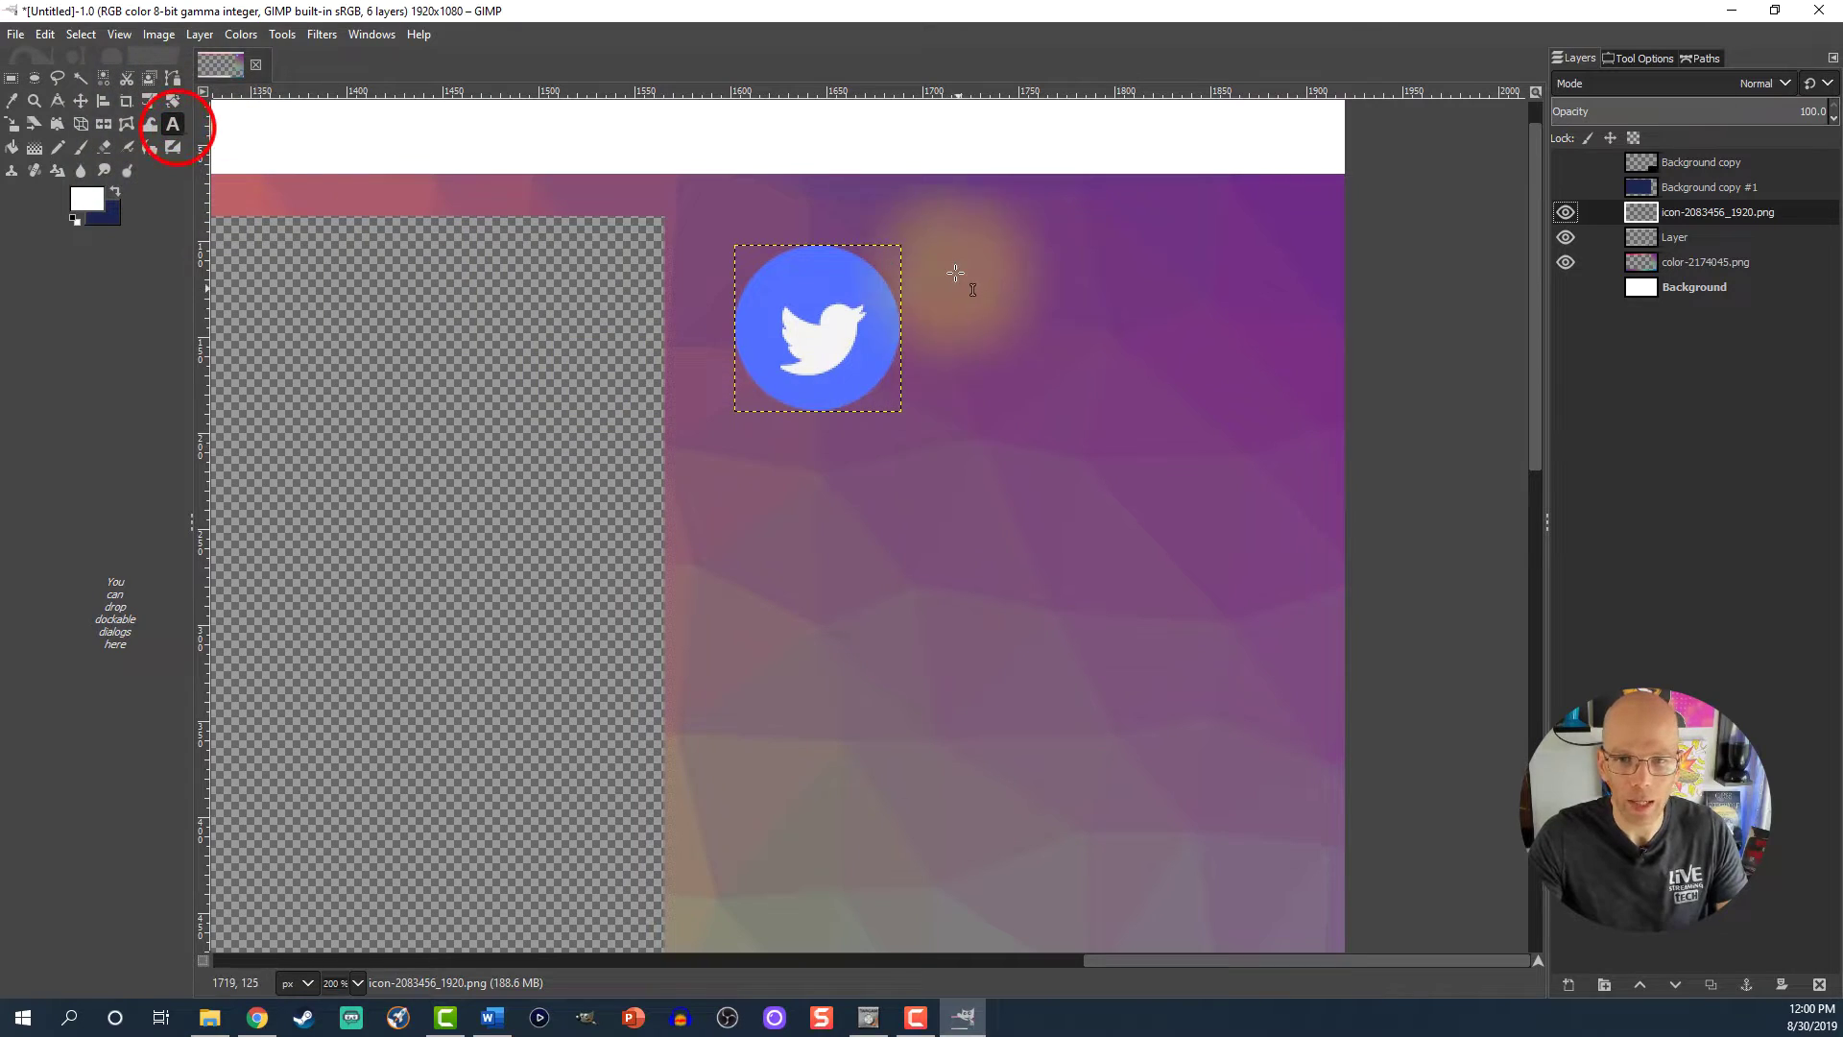
{"action": "left_click_drag", "start_coordinate": [909, 260], "coordinate": [1296, 415]}
{"action": "left_click", "coordinate": [1115, 343]}
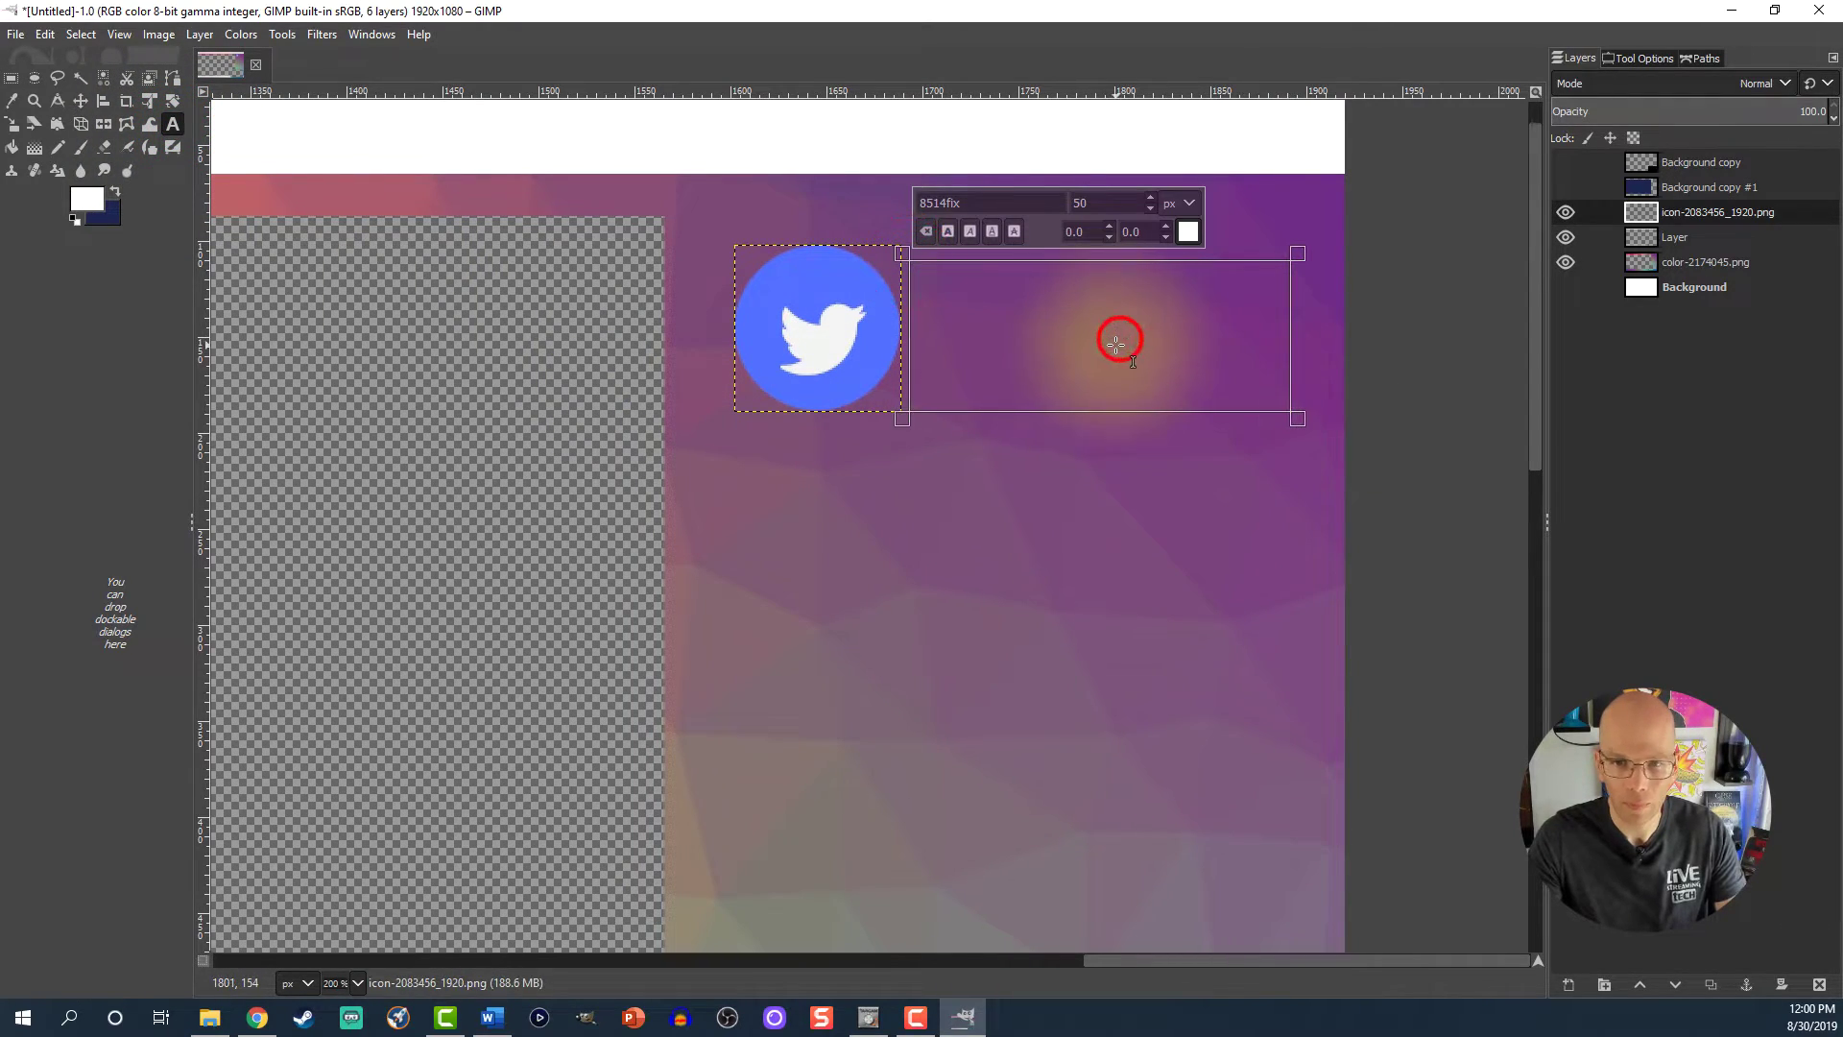
{"action": "type", "text": "Folow"}
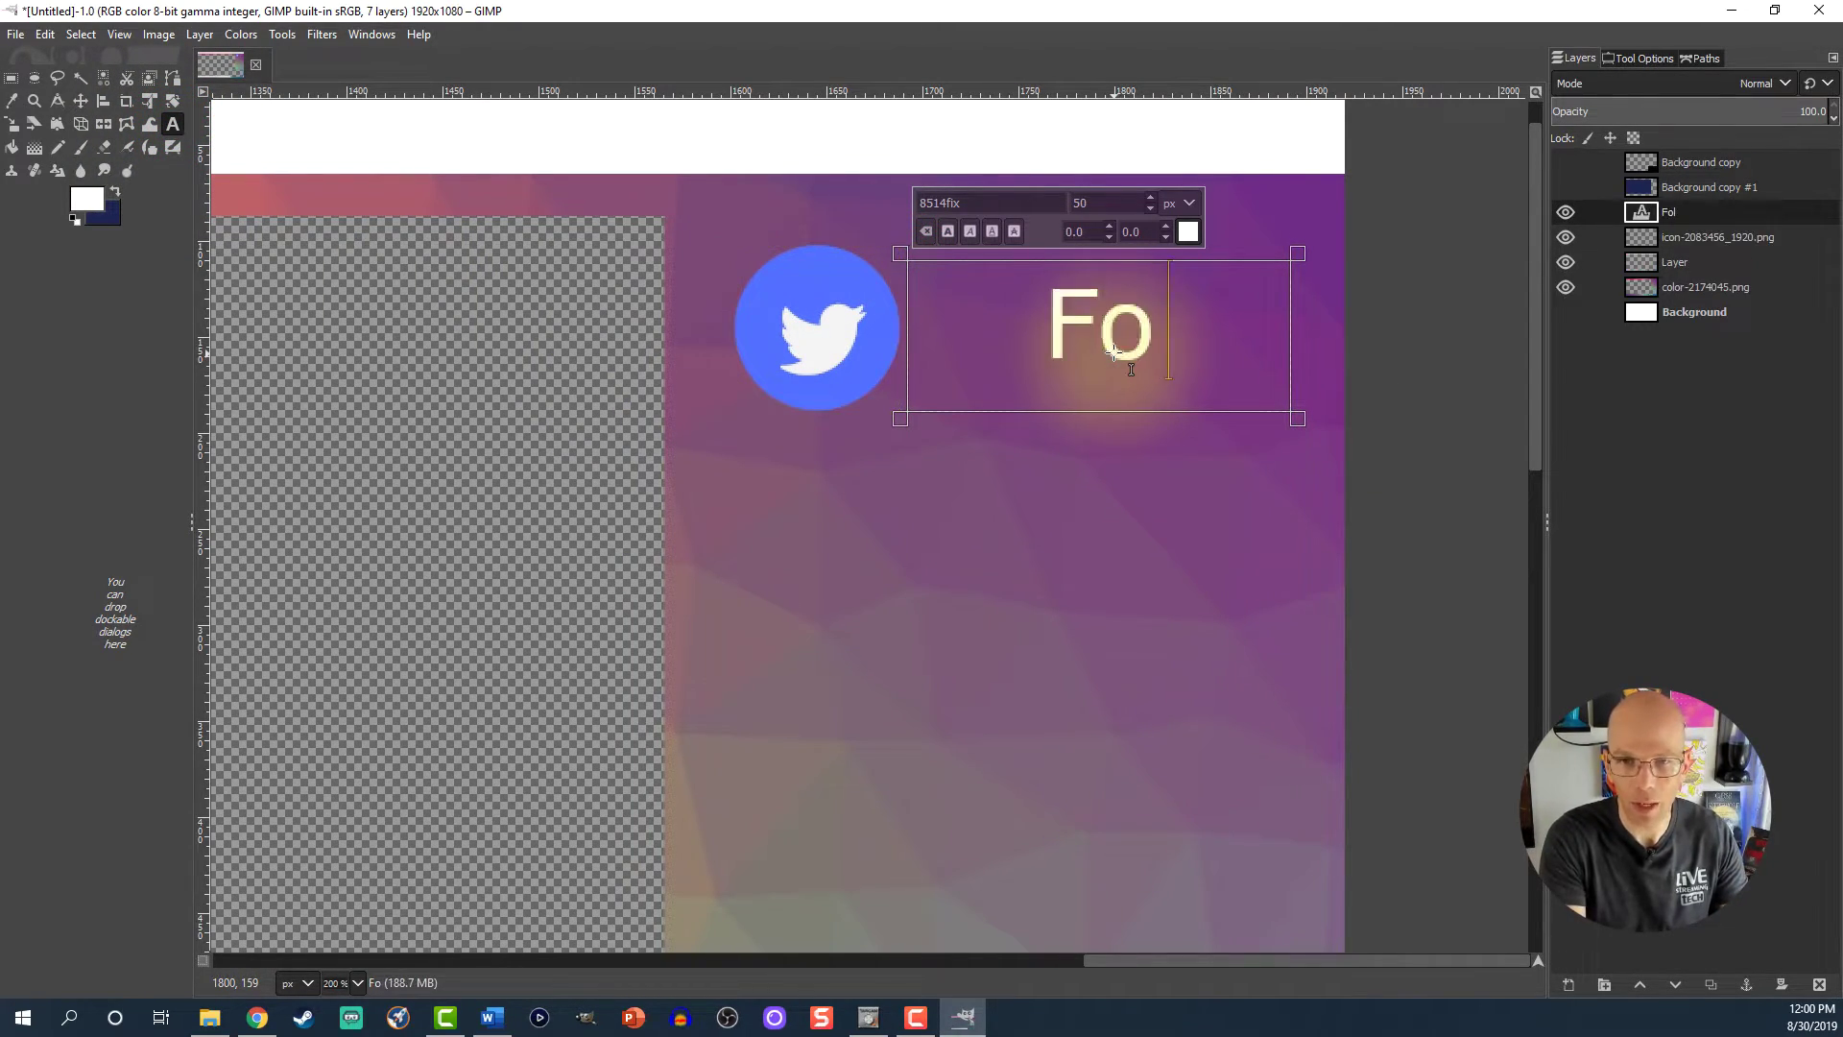
{"action": "key", "text": "BackSpace"}
{"action": "key", "text": "BackSpace"}
{"action": "type", "text": "low"}
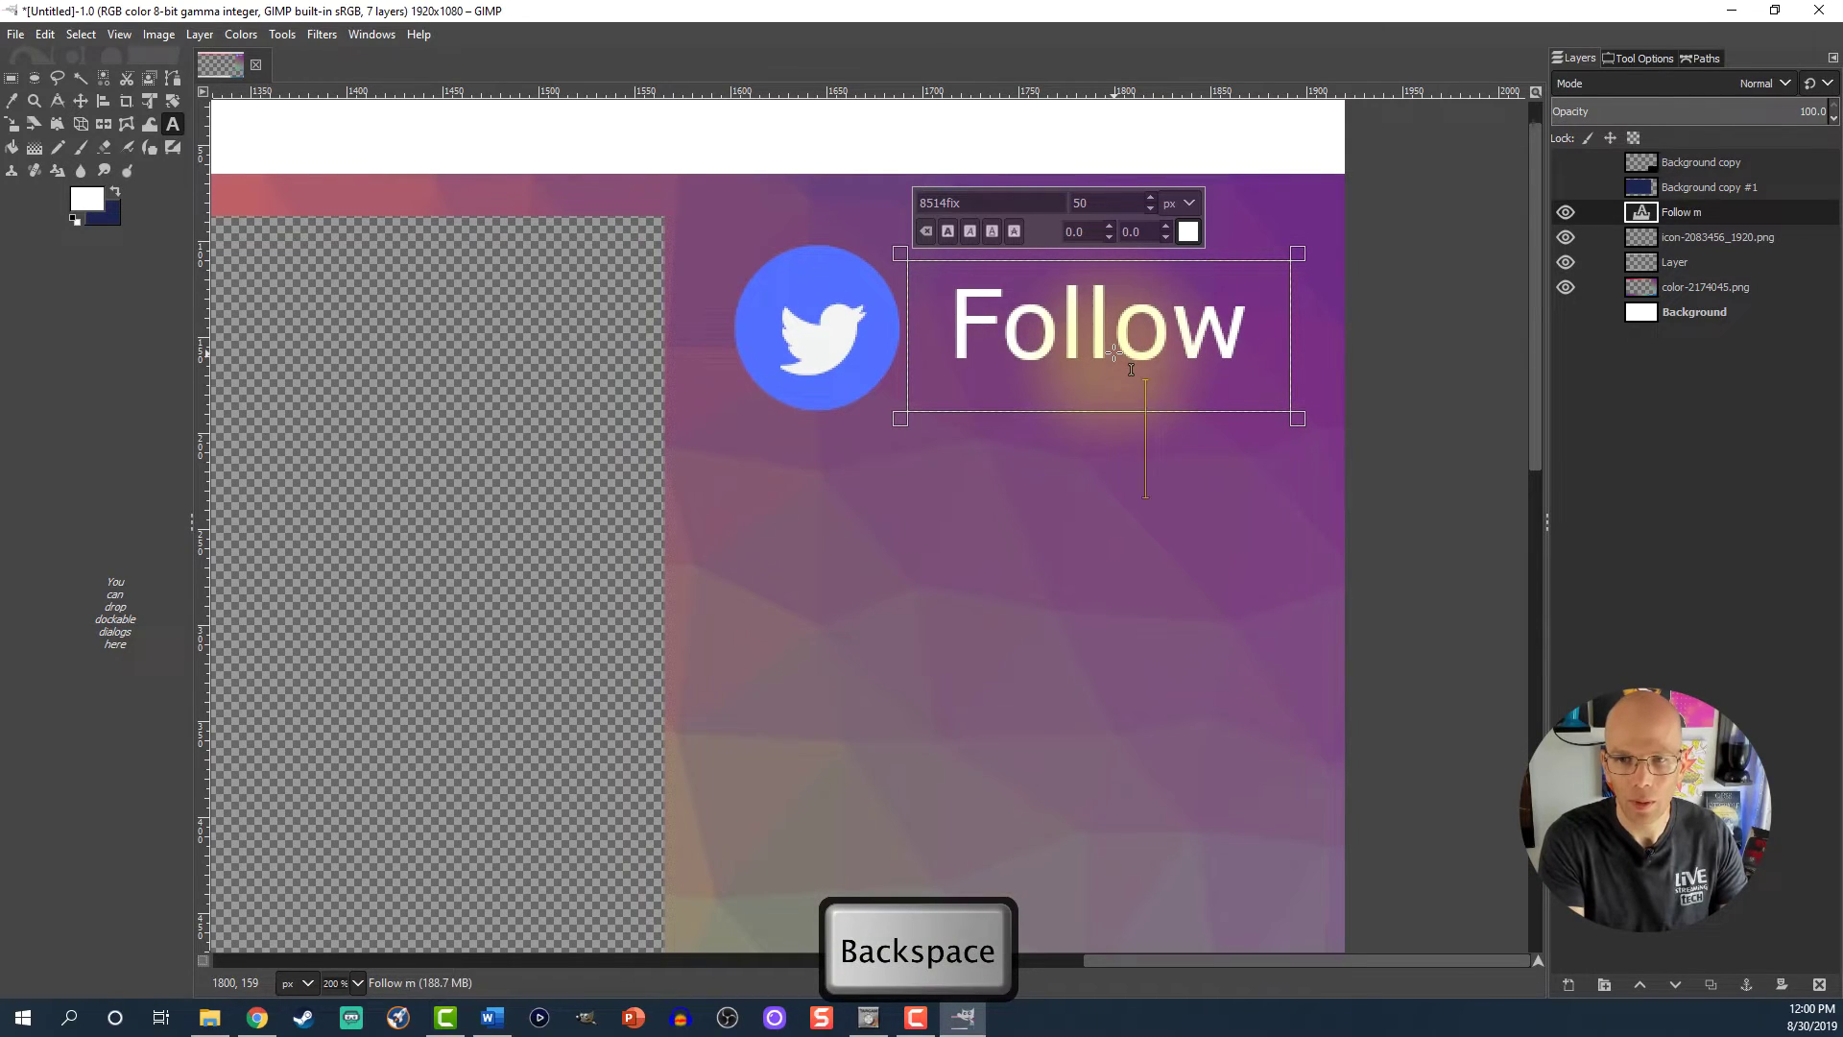
{"action": "type", "text": " me onTwitter"}
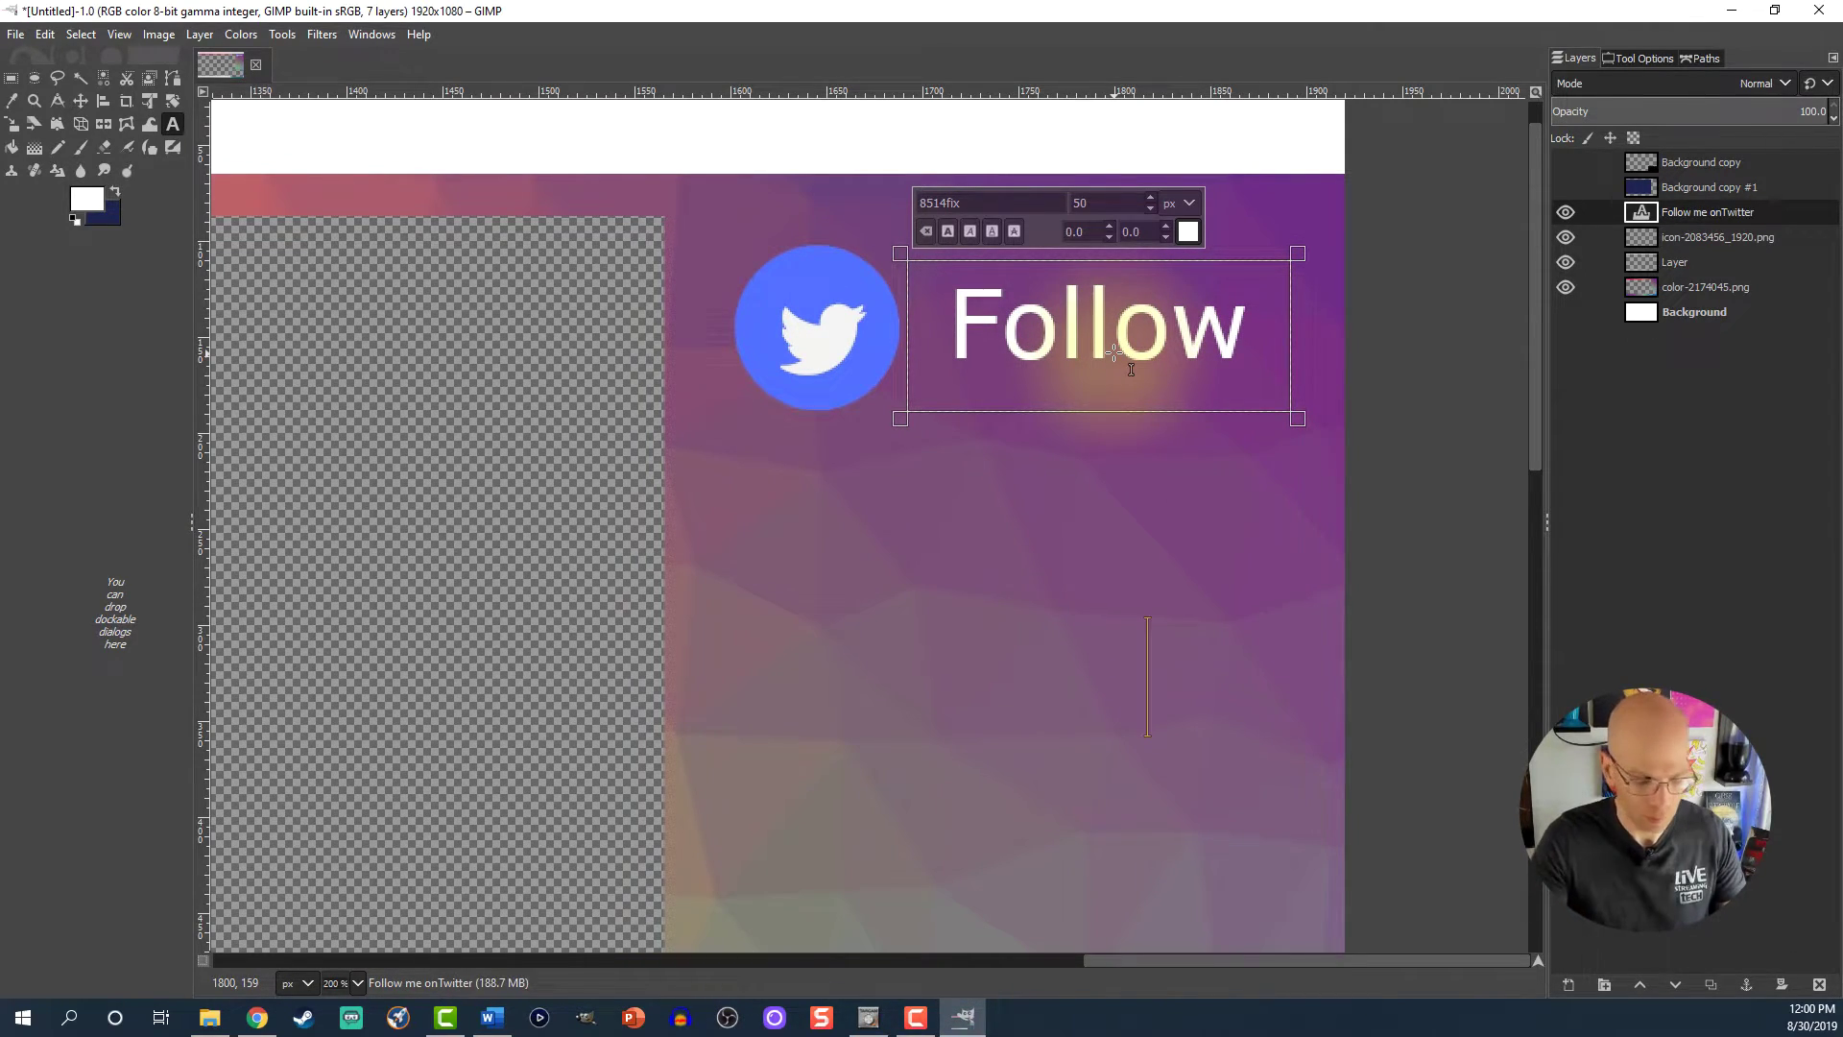
- Set the text box to Dynamic and the font to Bebas Neue
{"action": "key", "text": "ctrl+a"}
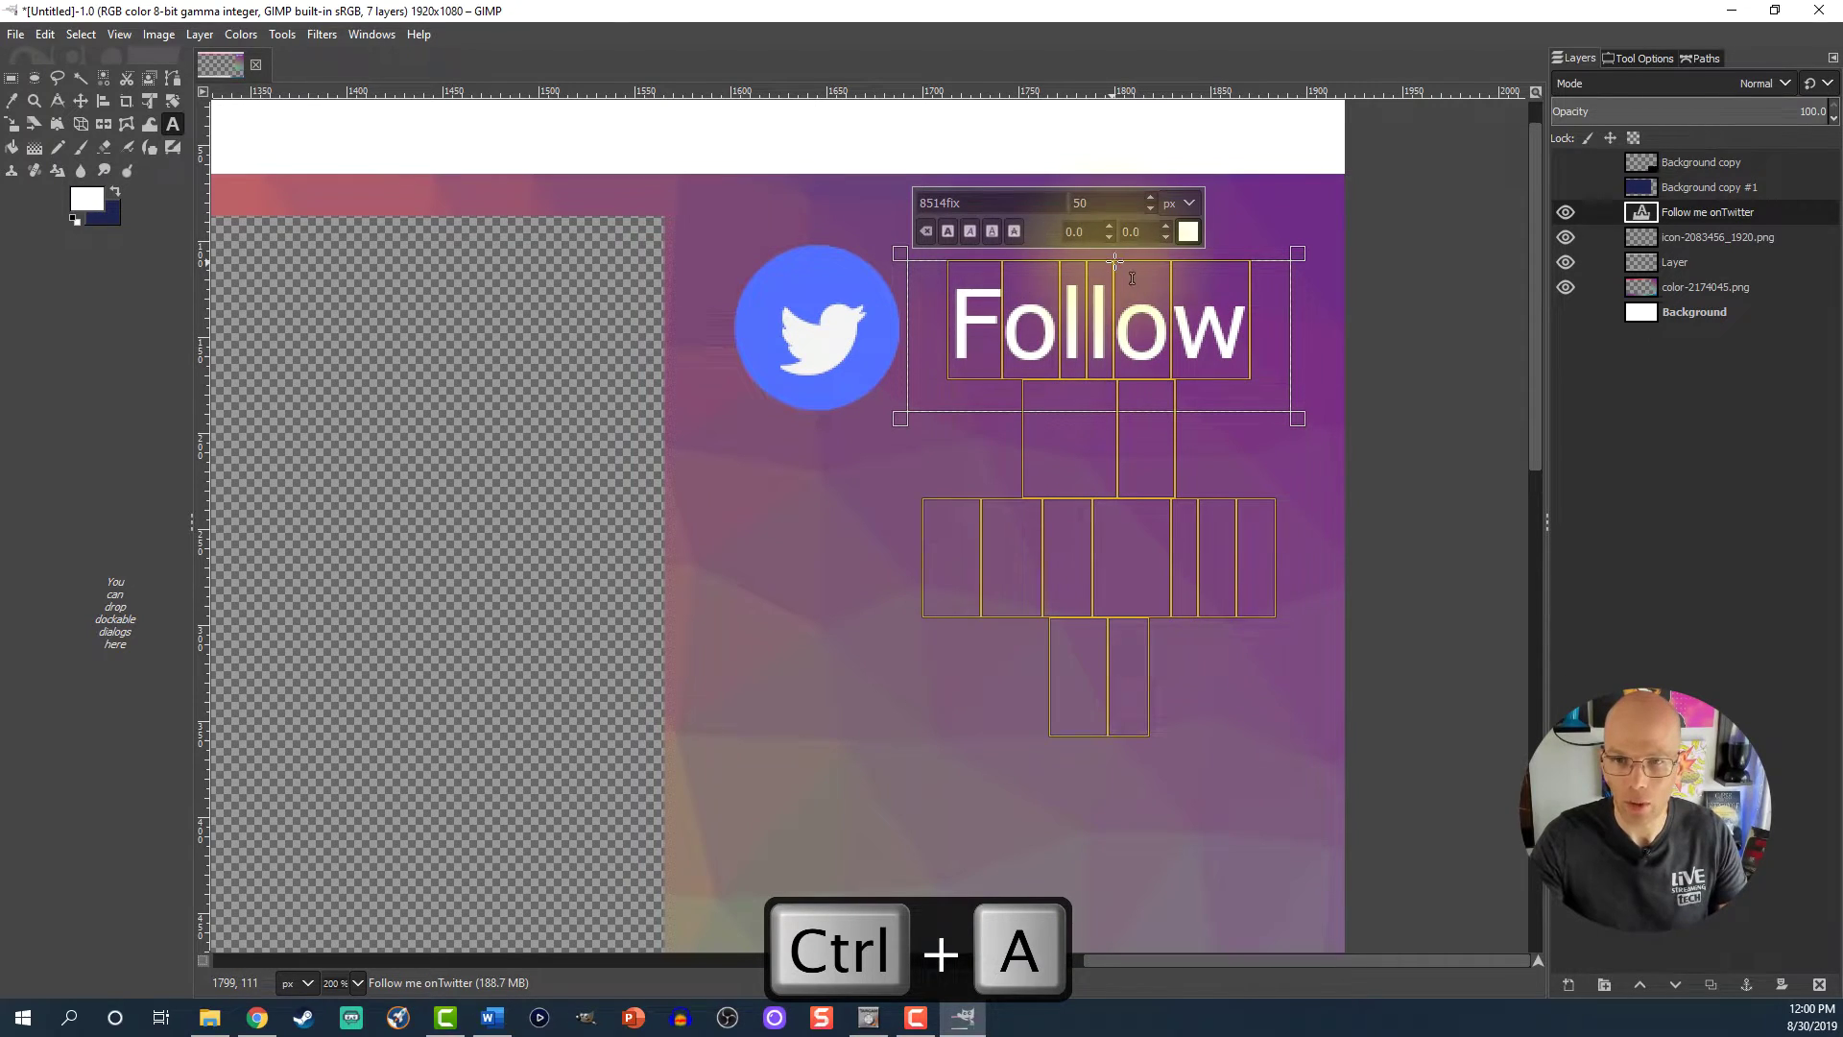
{"action": "left_click", "coordinate": [1643, 58]}
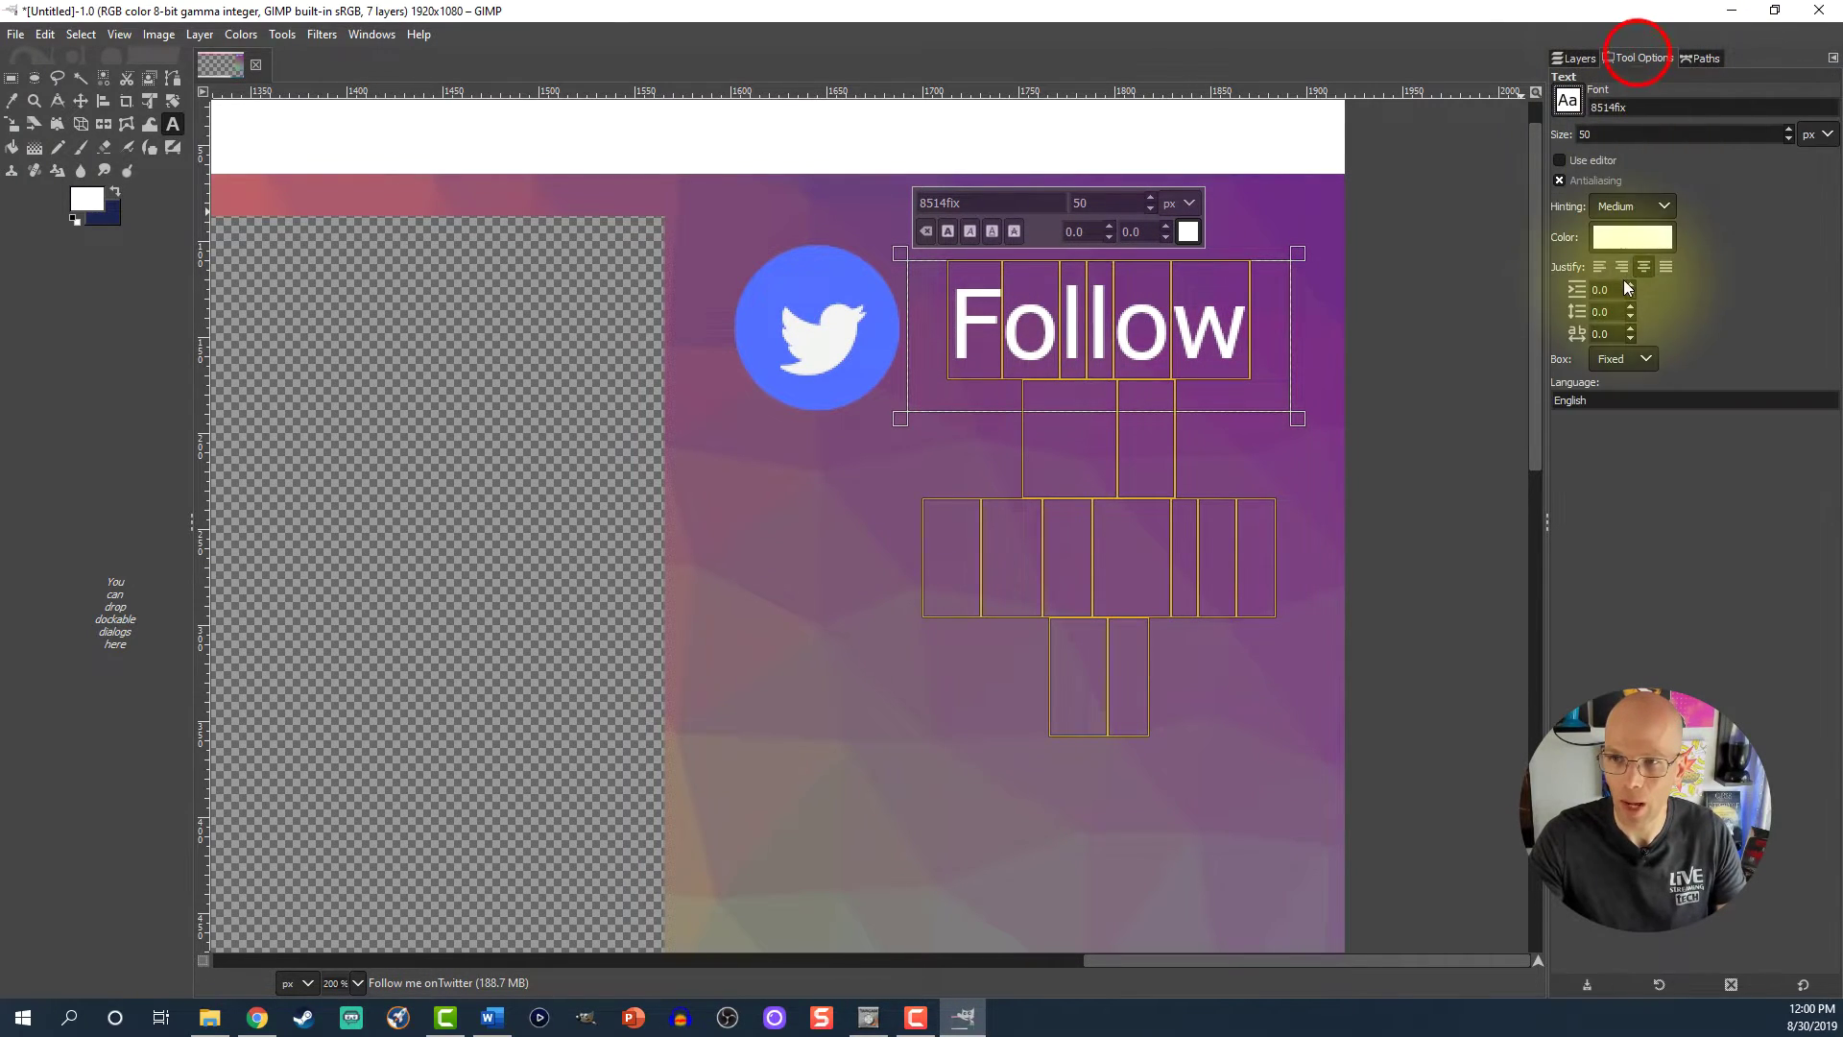
{"action": "left_click", "coordinate": [1618, 359]}
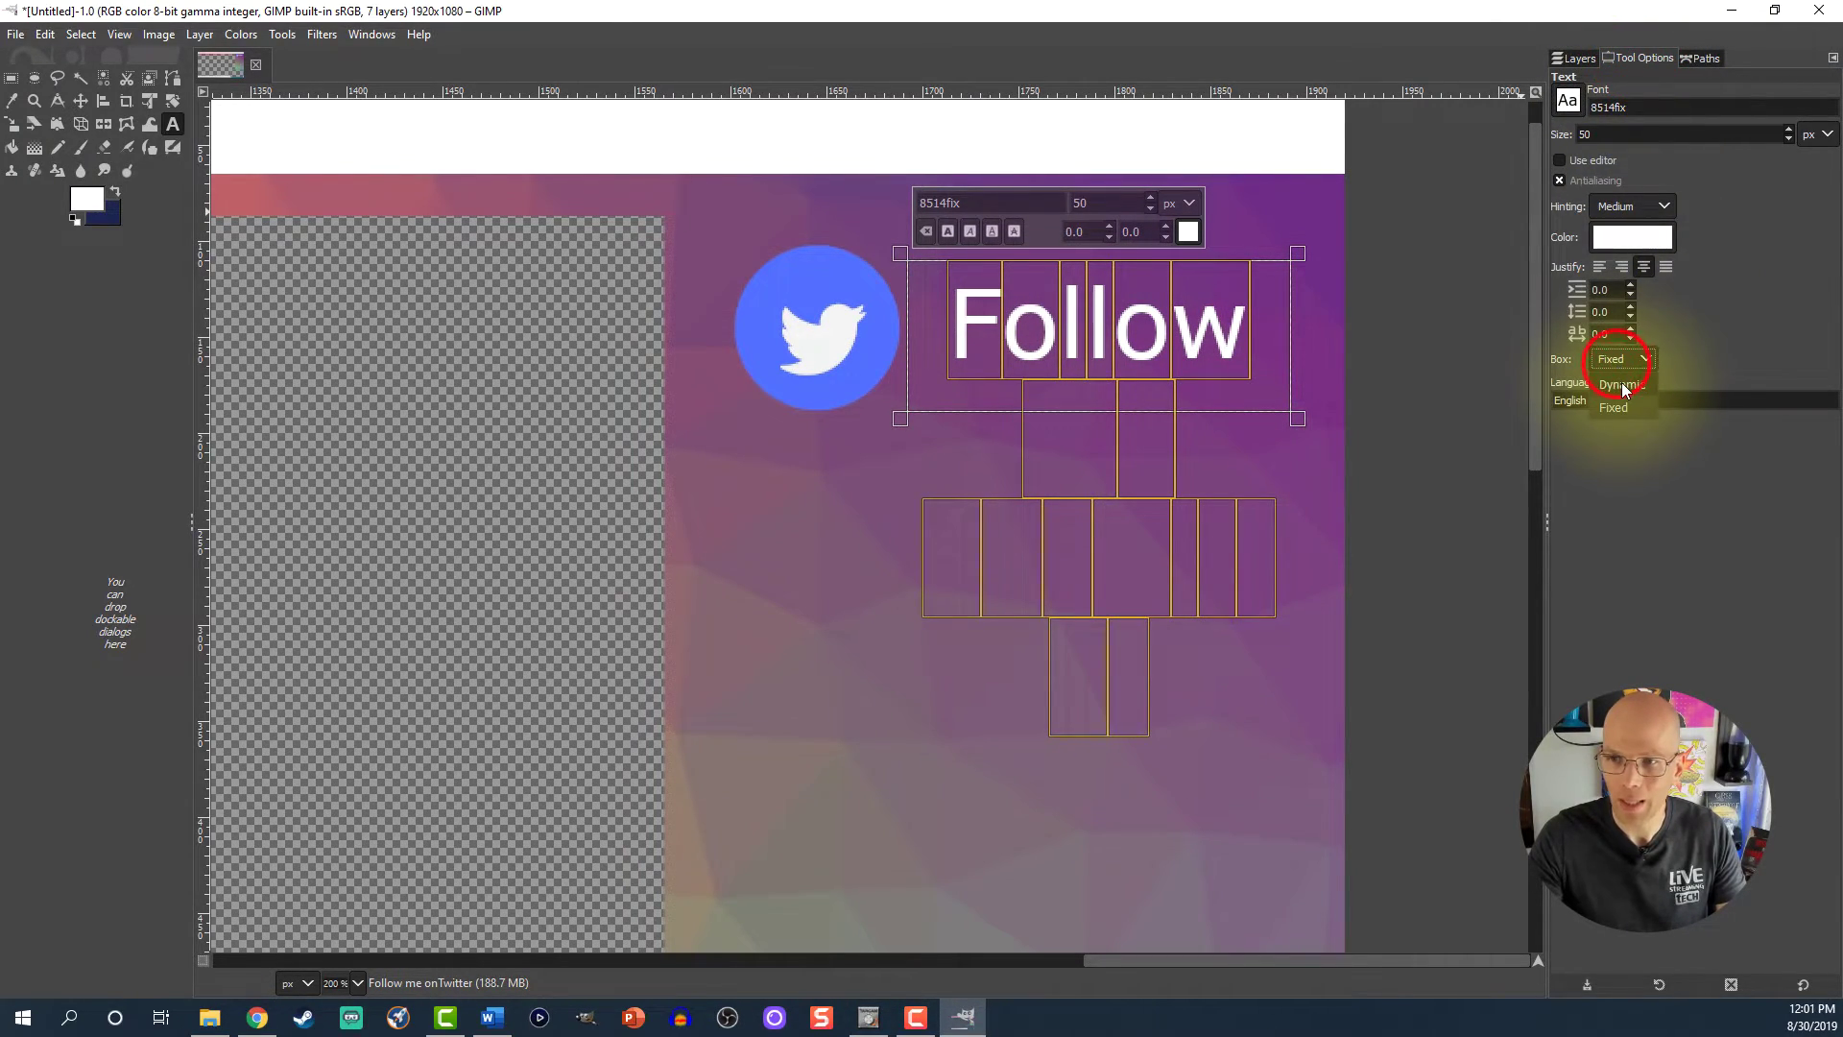
{"action": "left_click", "coordinate": [1622, 382]}
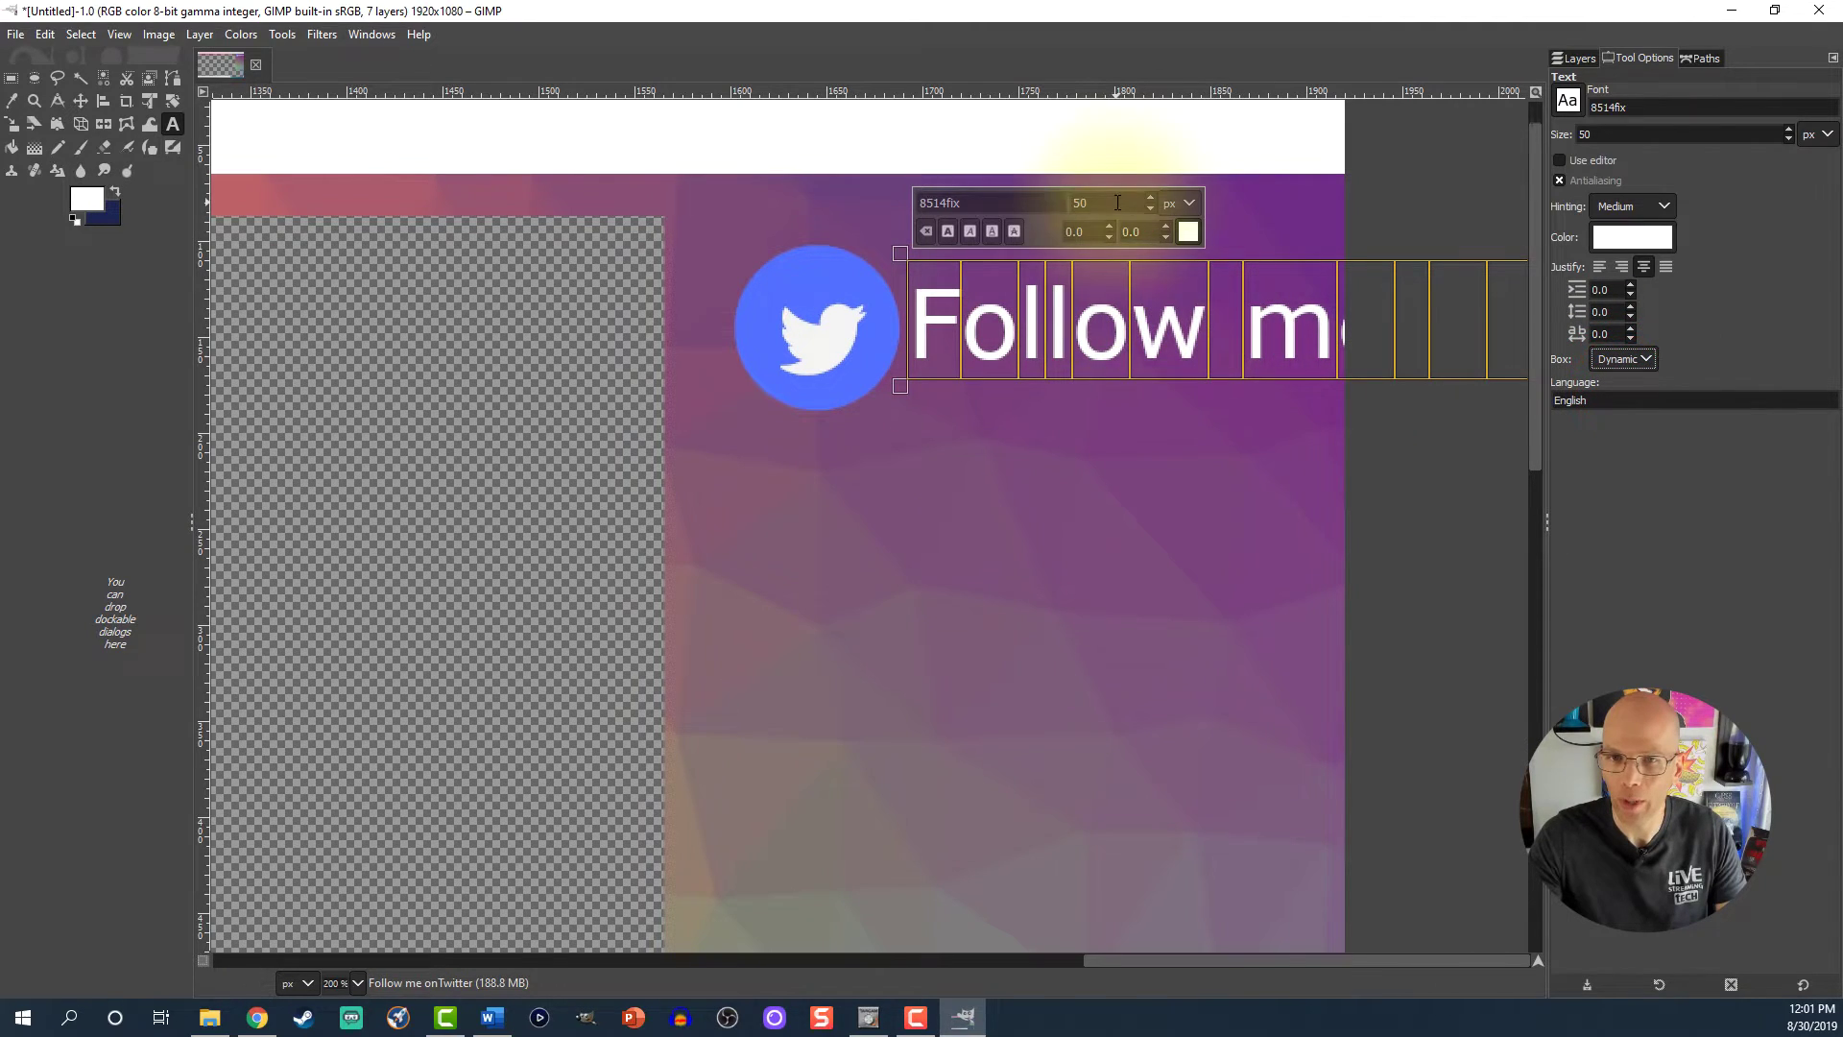
{"action": "left_click", "coordinate": [1645, 110]}
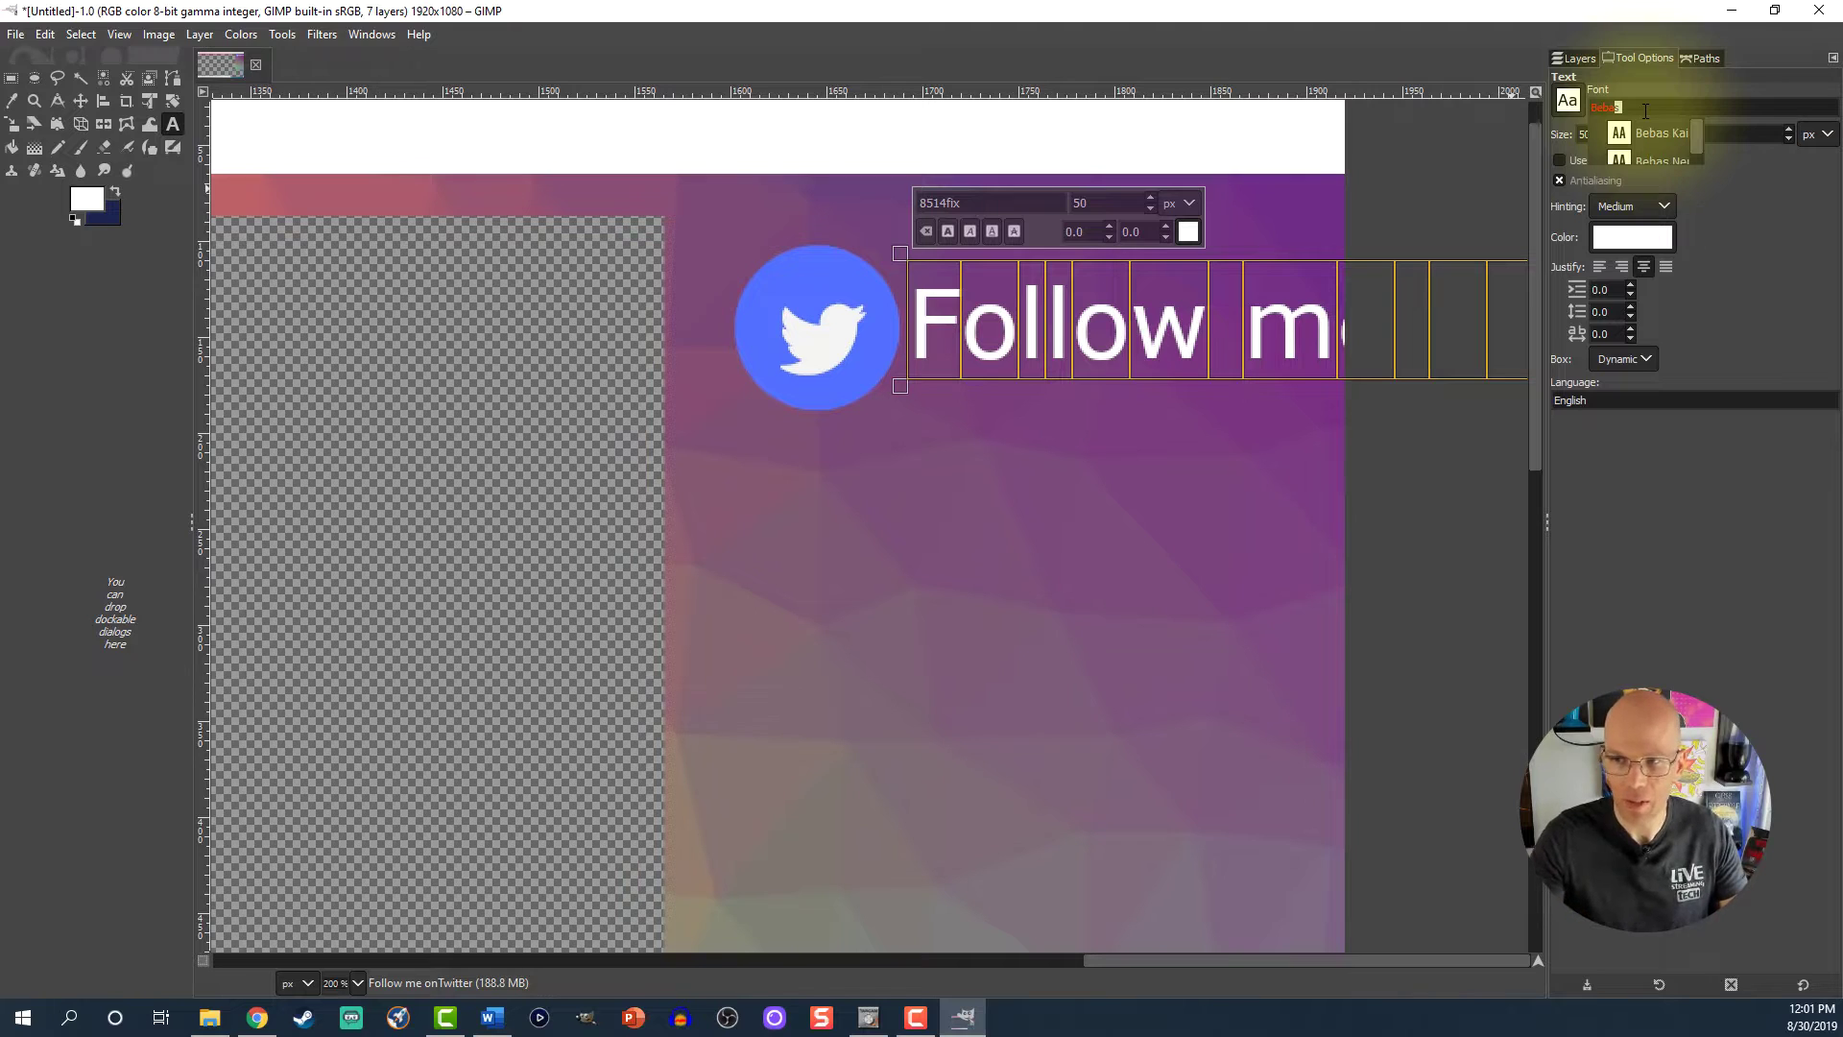
{"action": "left_click", "coordinate": [1619, 157]}
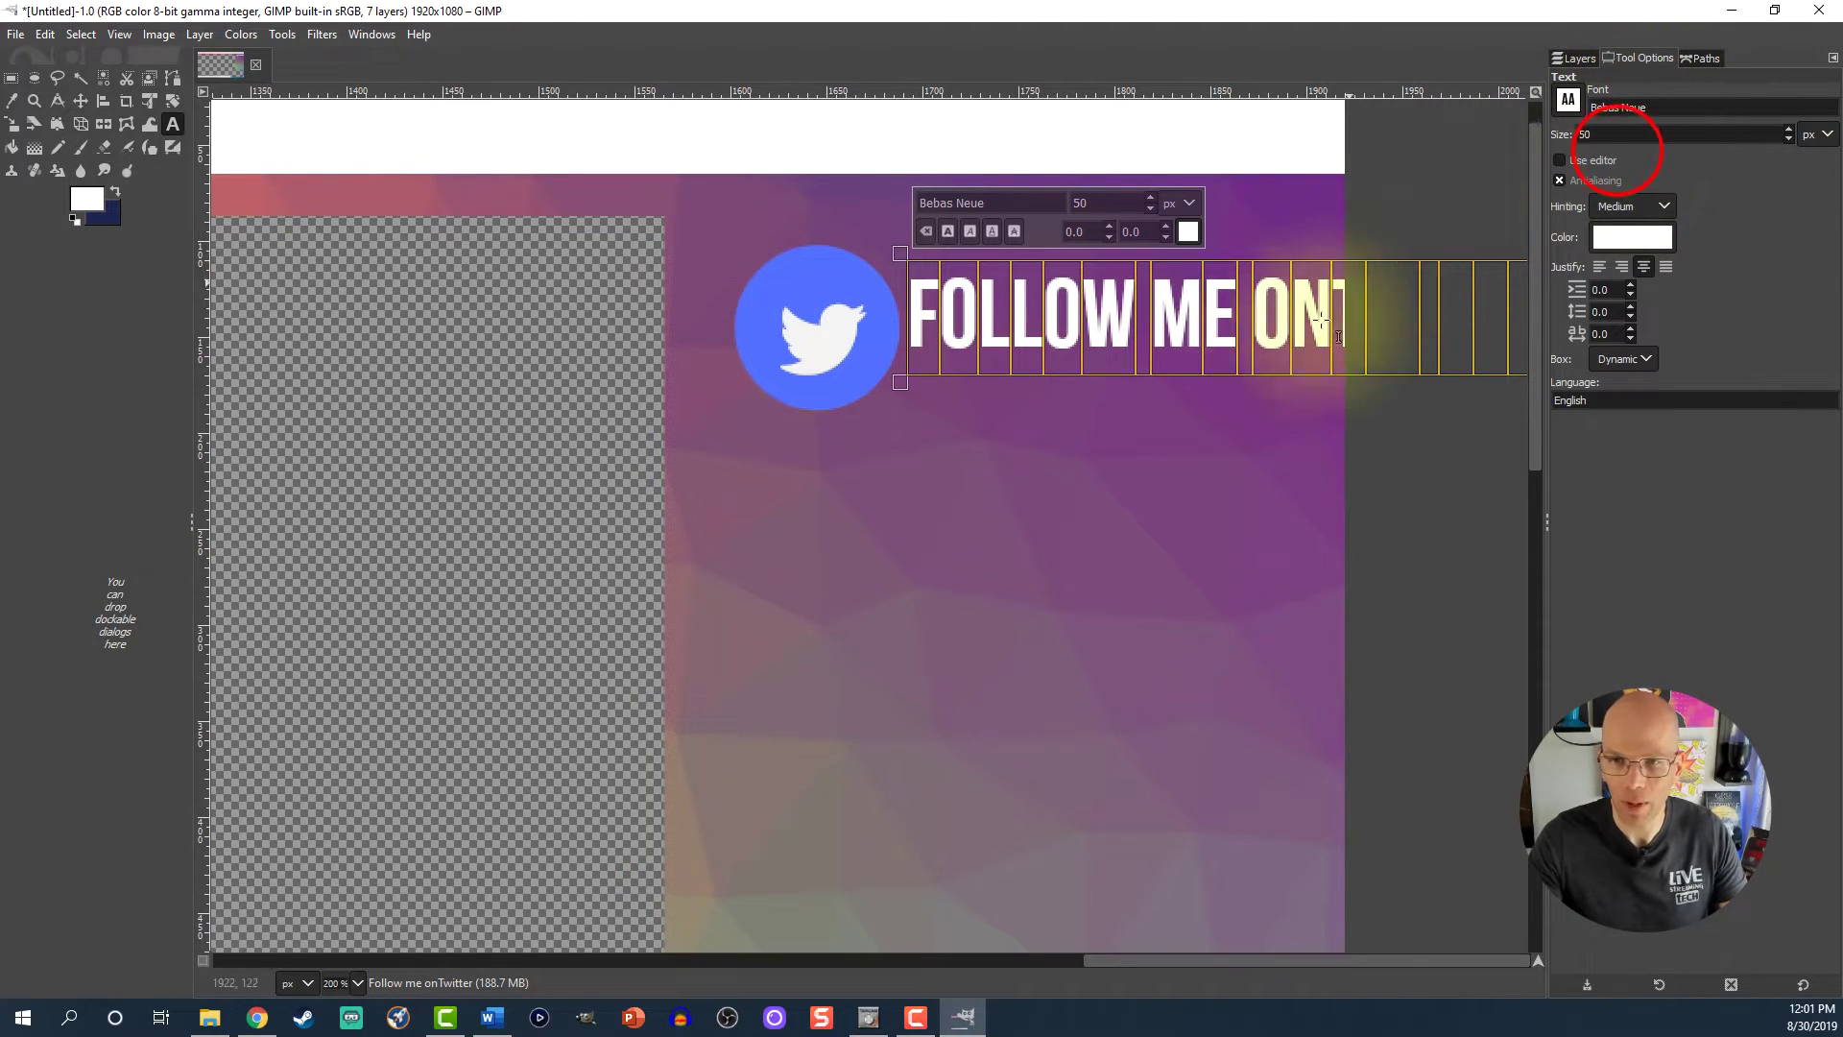
- Break the text into two lines, FOLLOW ME and ON TWITTER
{"action": "left_click", "coordinate": [1252, 336]}
{"action": "key", "text": "BackSpace"}
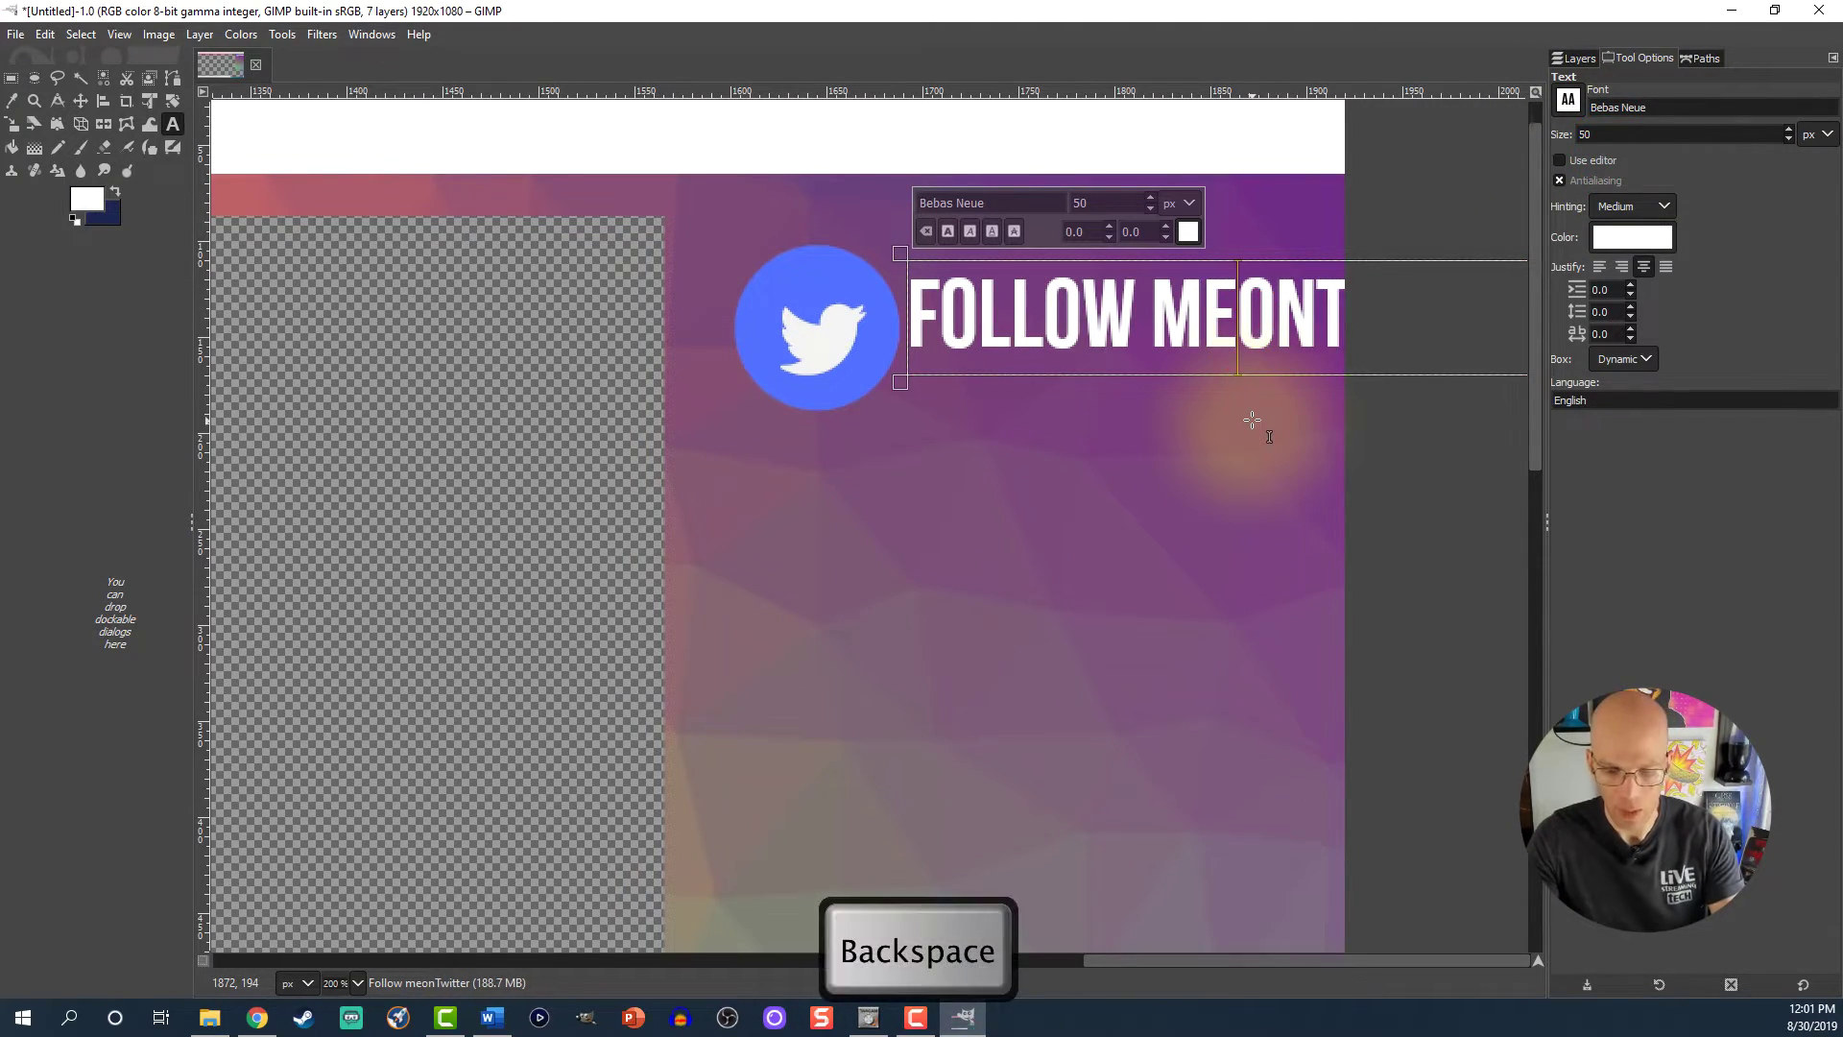
{"action": "key", "text": "Return"}
{"action": "left_click", "coordinate": [989, 434]}
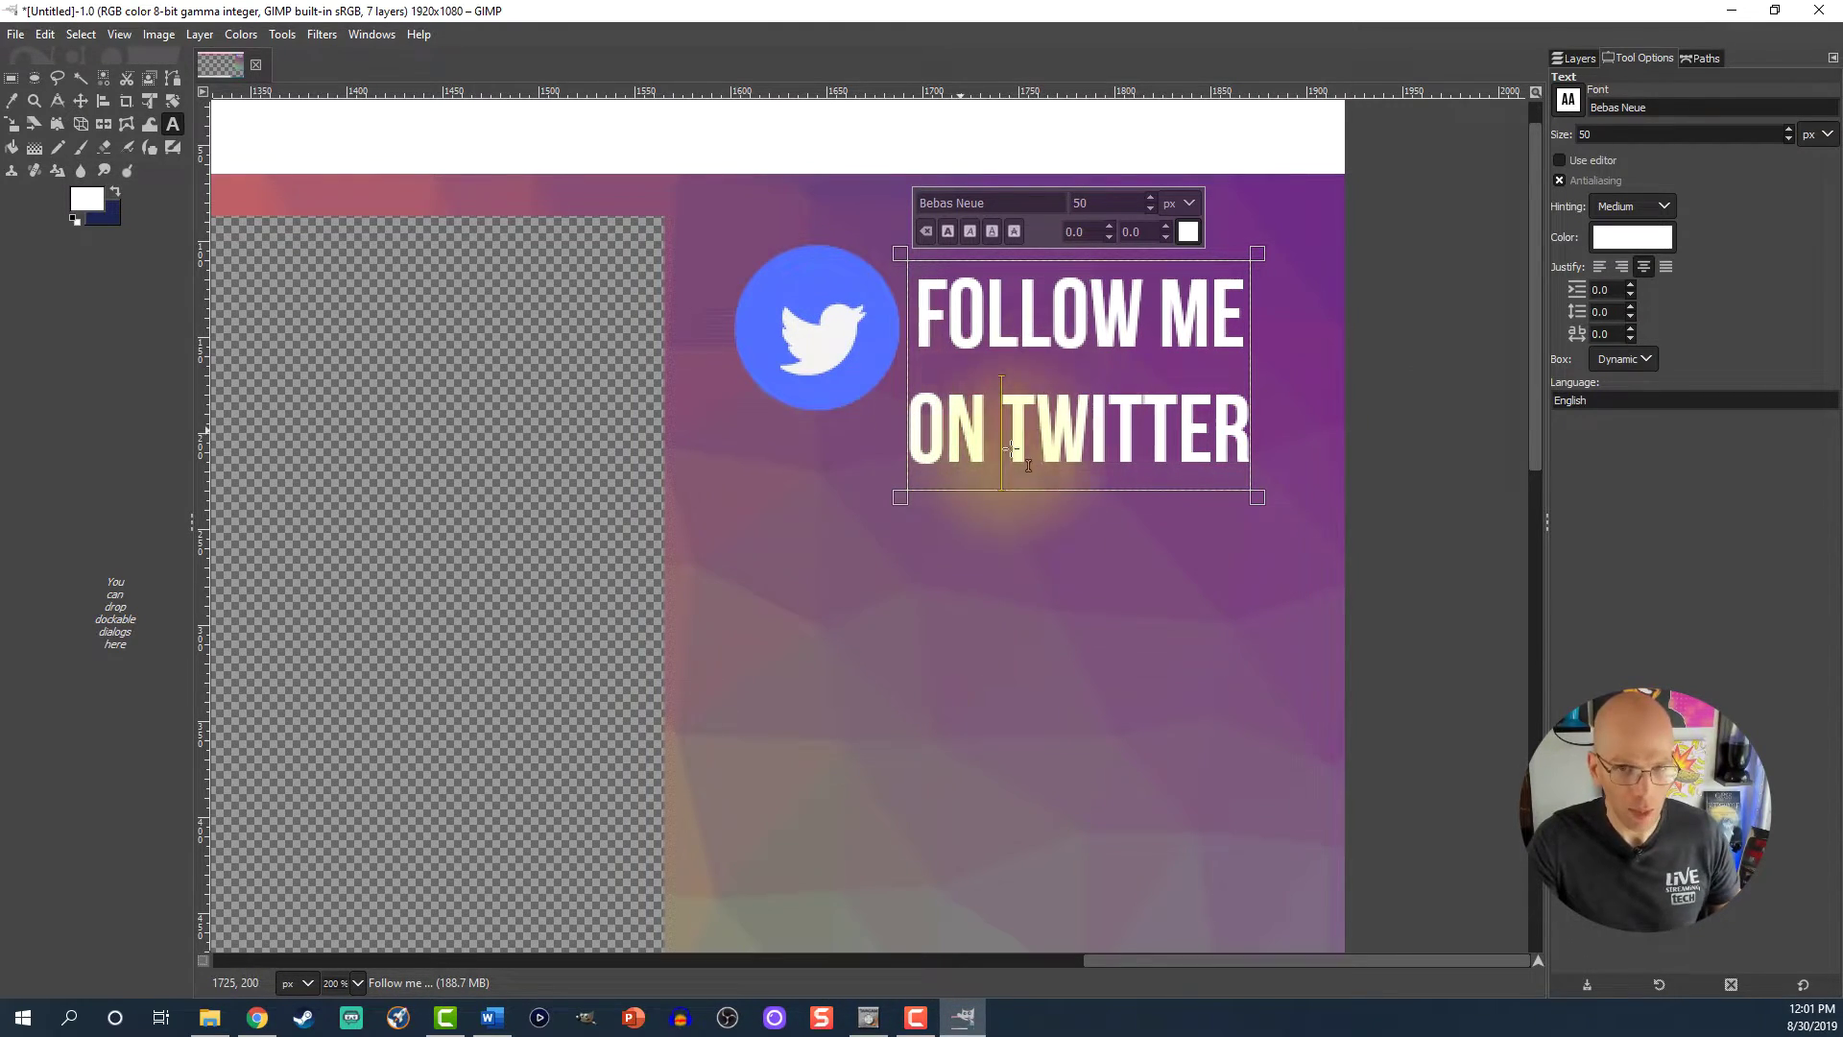
- Move the heading up and right, and tighten its line spacing to -15
{"action": "left_click", "coordinate": [80, 101]}
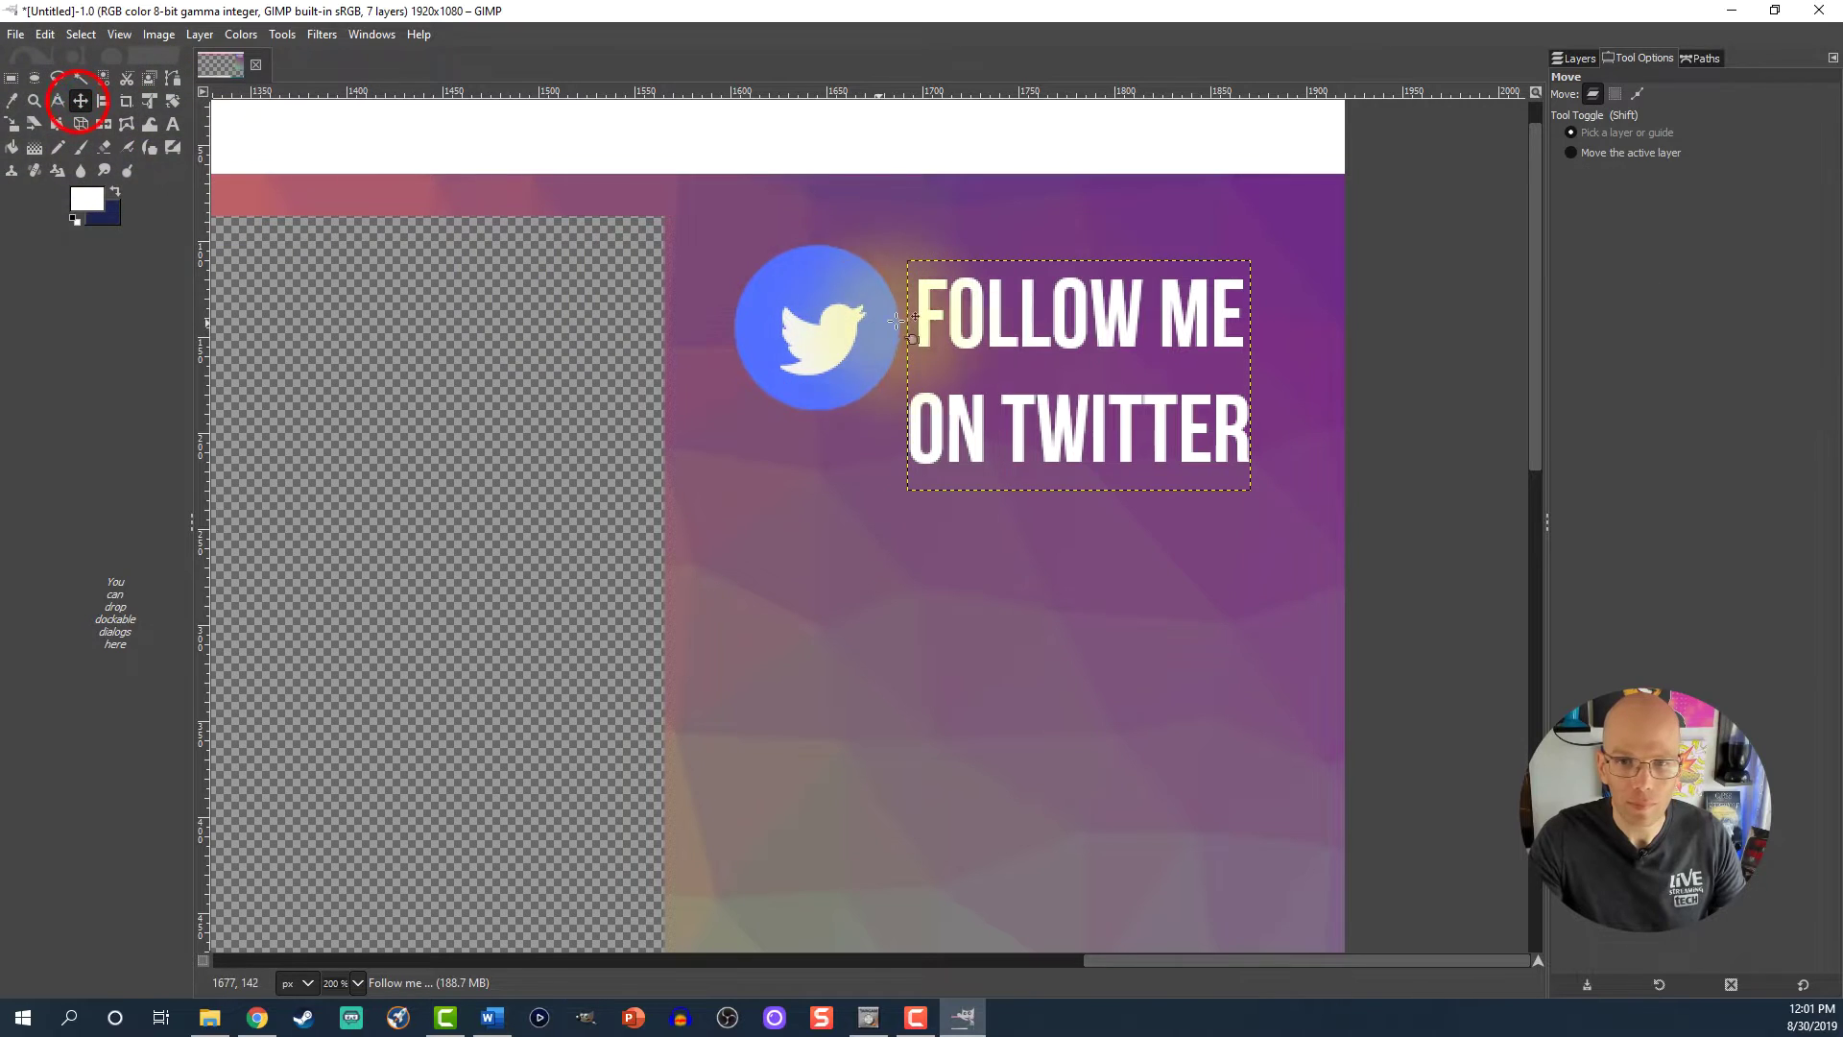
{"action": "left_click_drag", "start_coordinate": [963, 332], "coordinate": [980, 298]}
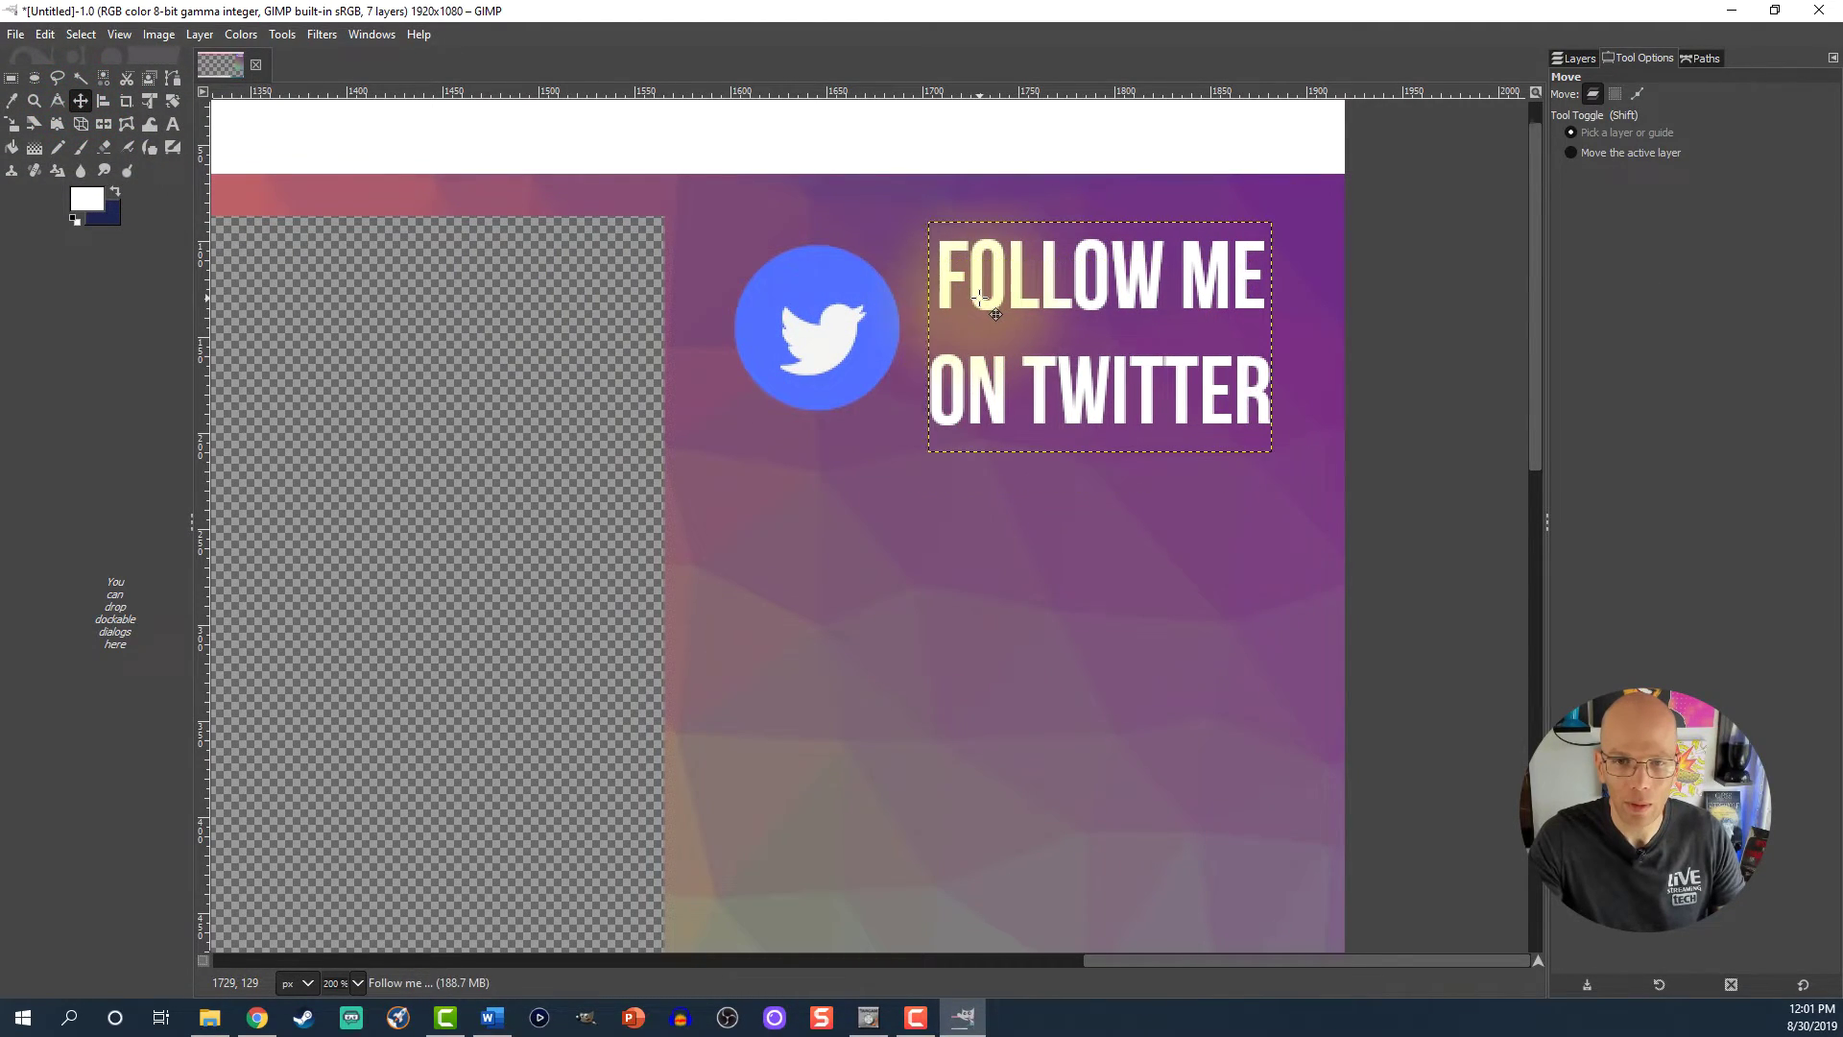
{"action": "left_click", "coordinate": [173, 123]}
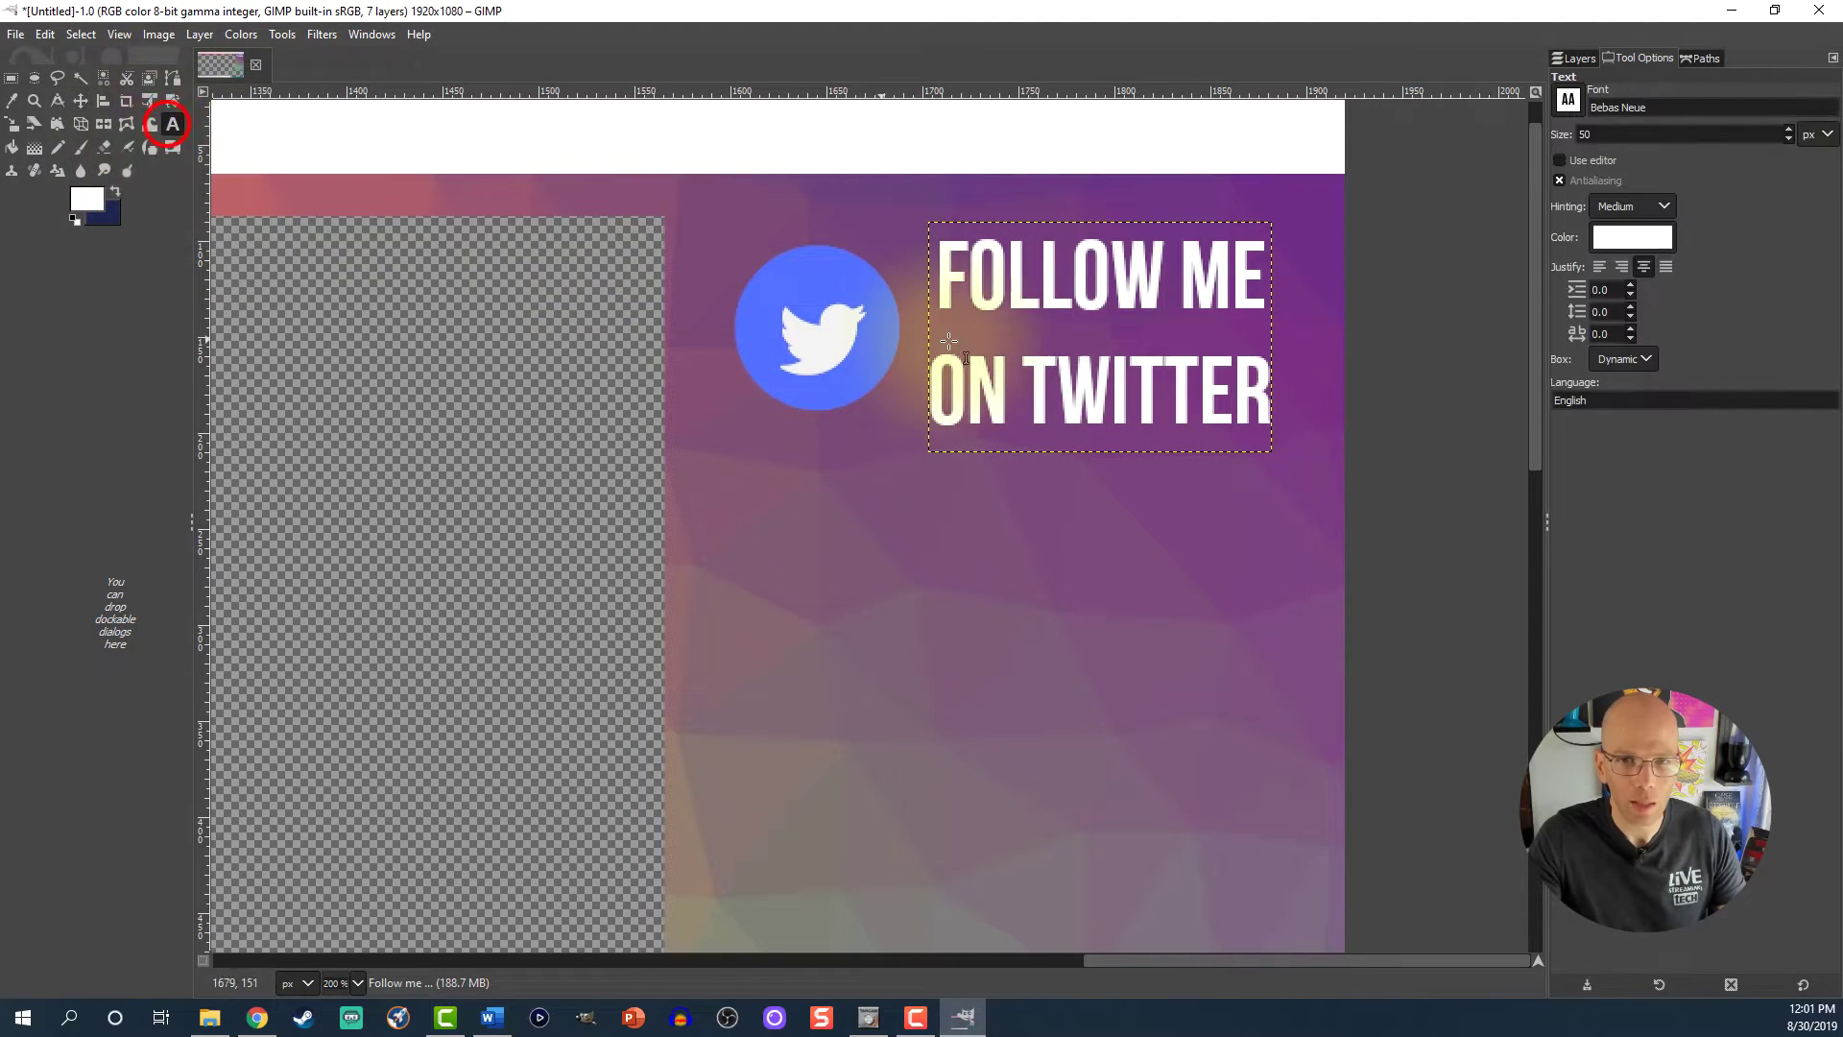
{"action": "left_click", "coordinate": [948, 341]}
{"action": "key", "text": "ctrl+a"}
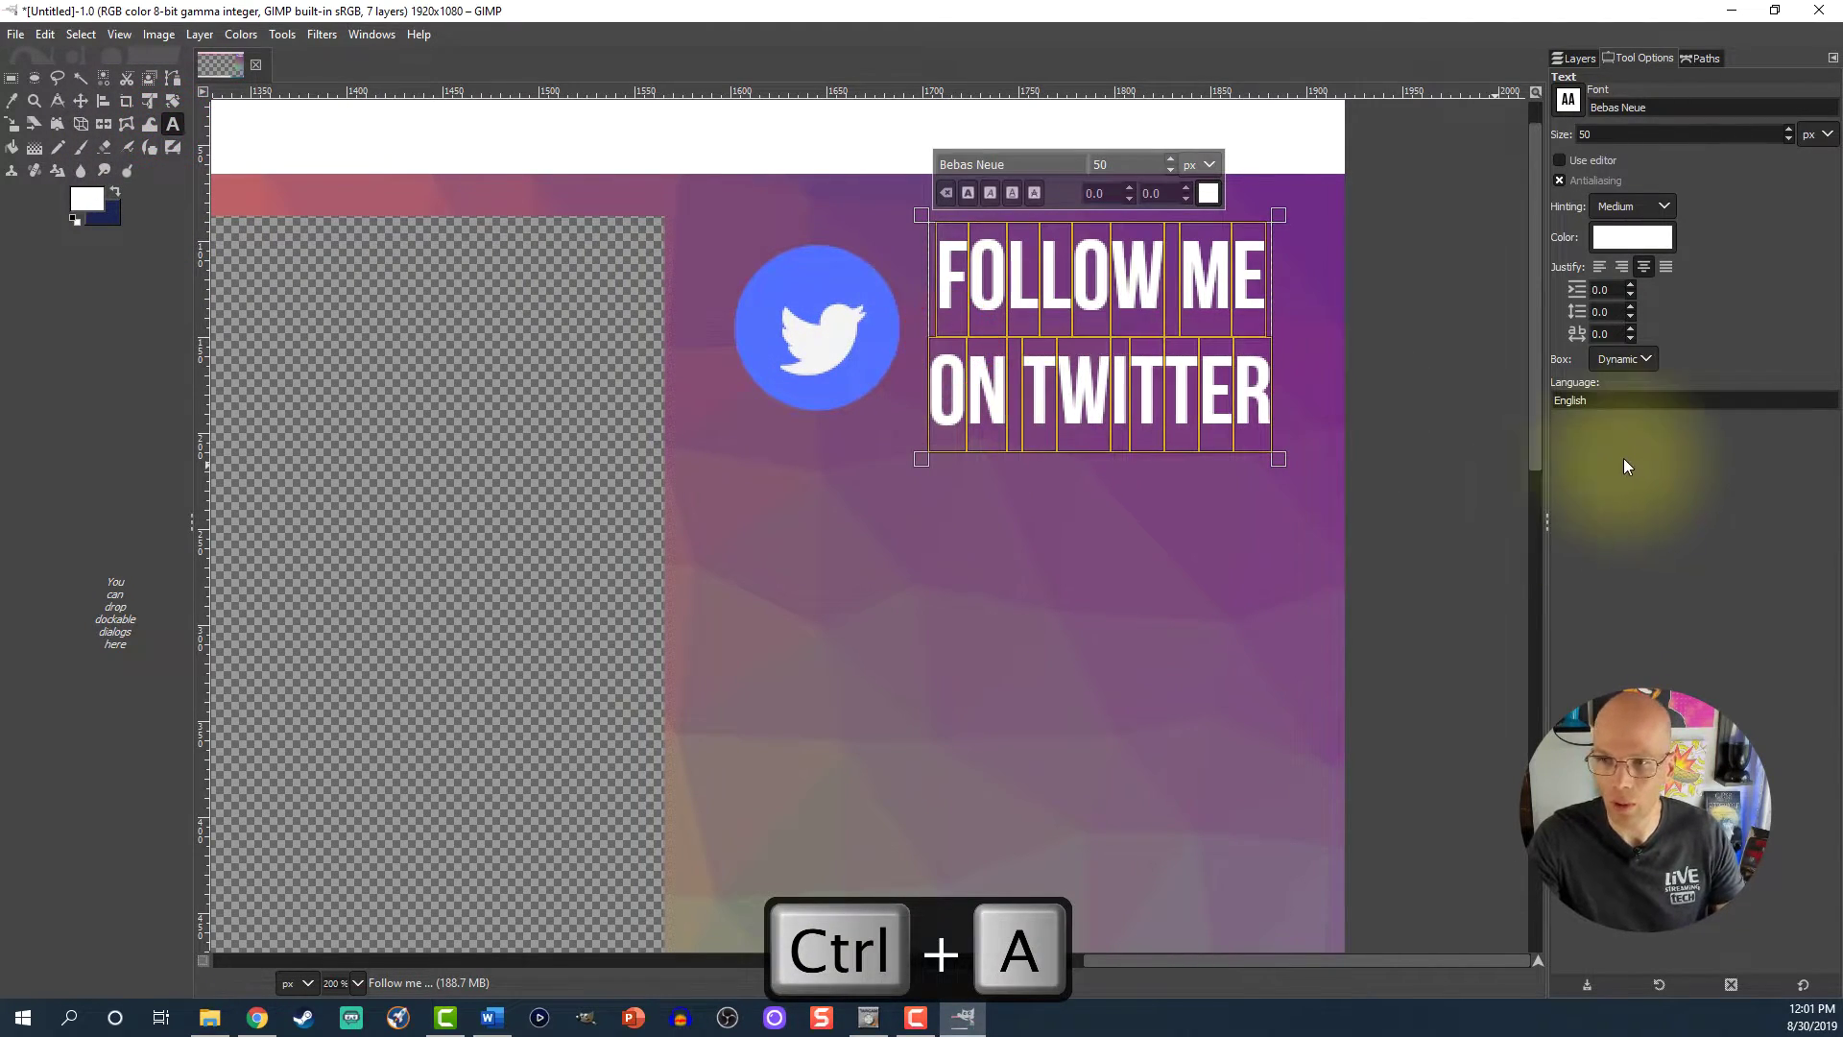
{"action": "left_click", "coordinate": [1632, 312]}
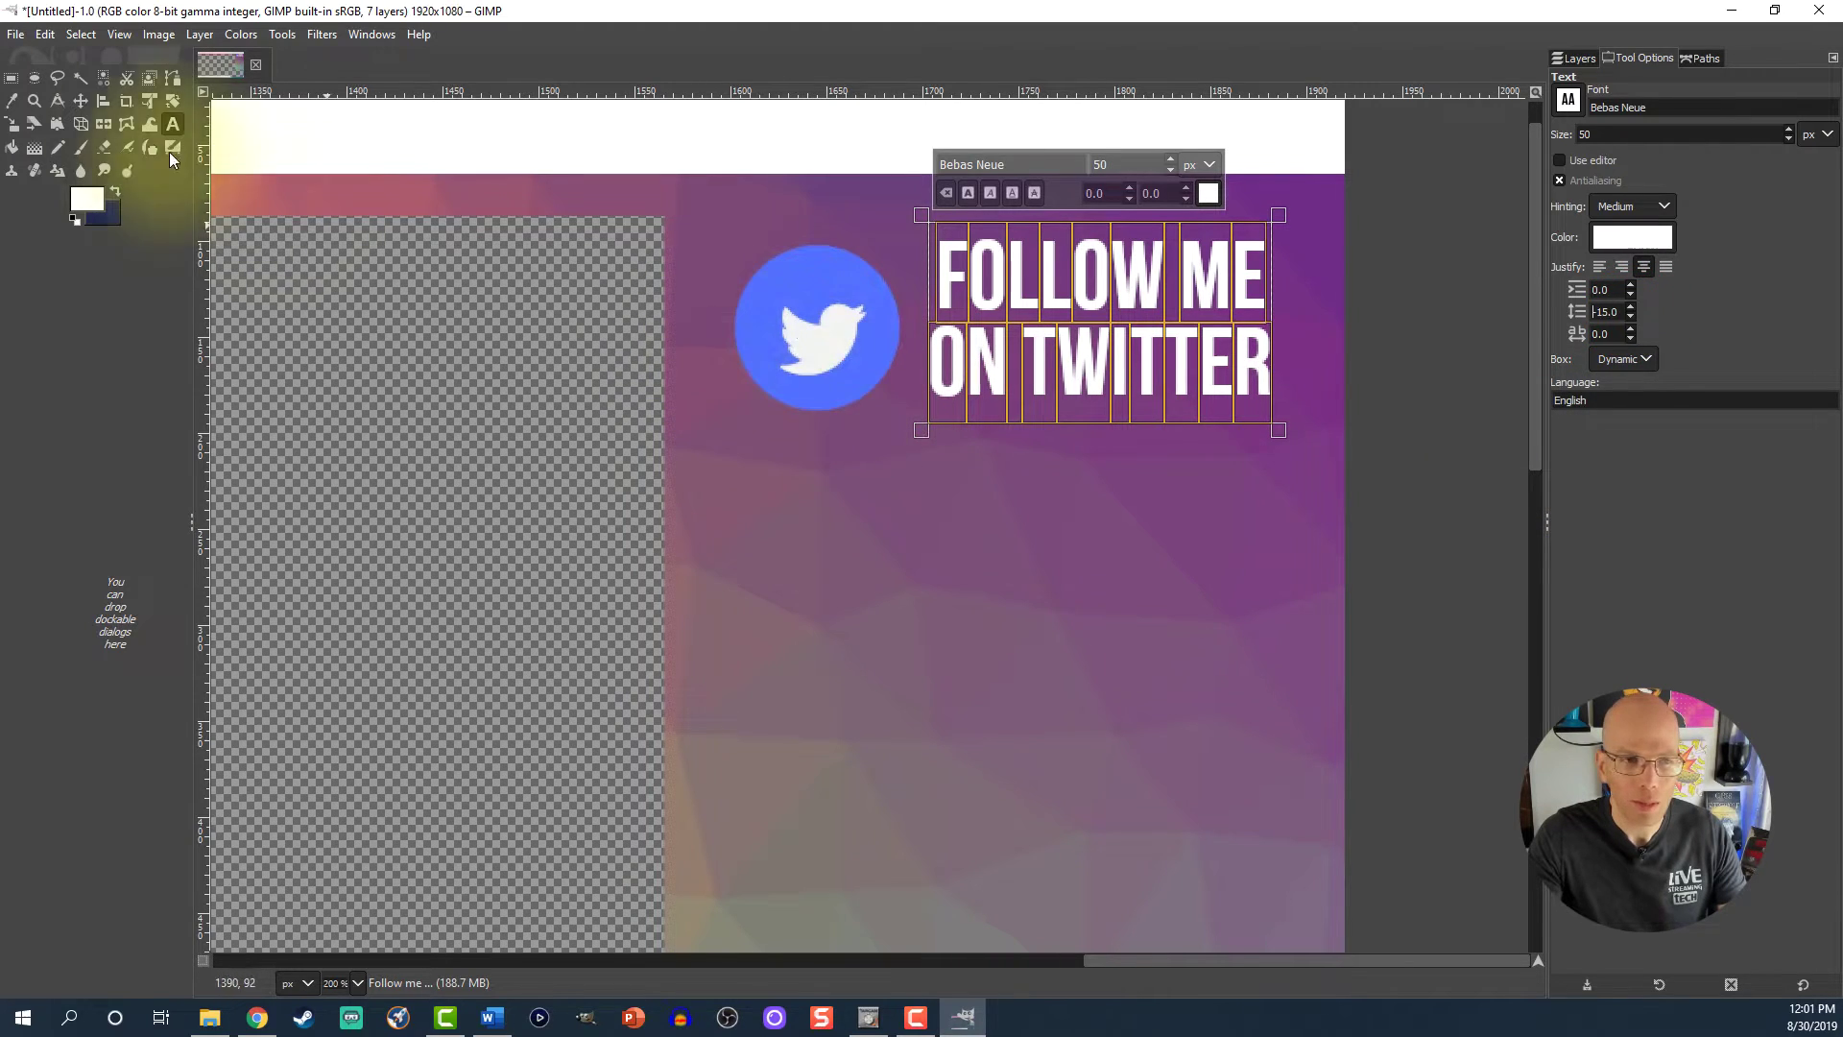
- Nudge the Twitter bird circle up slightly
{"action": "left_click", "coordinate": [559, 588]}
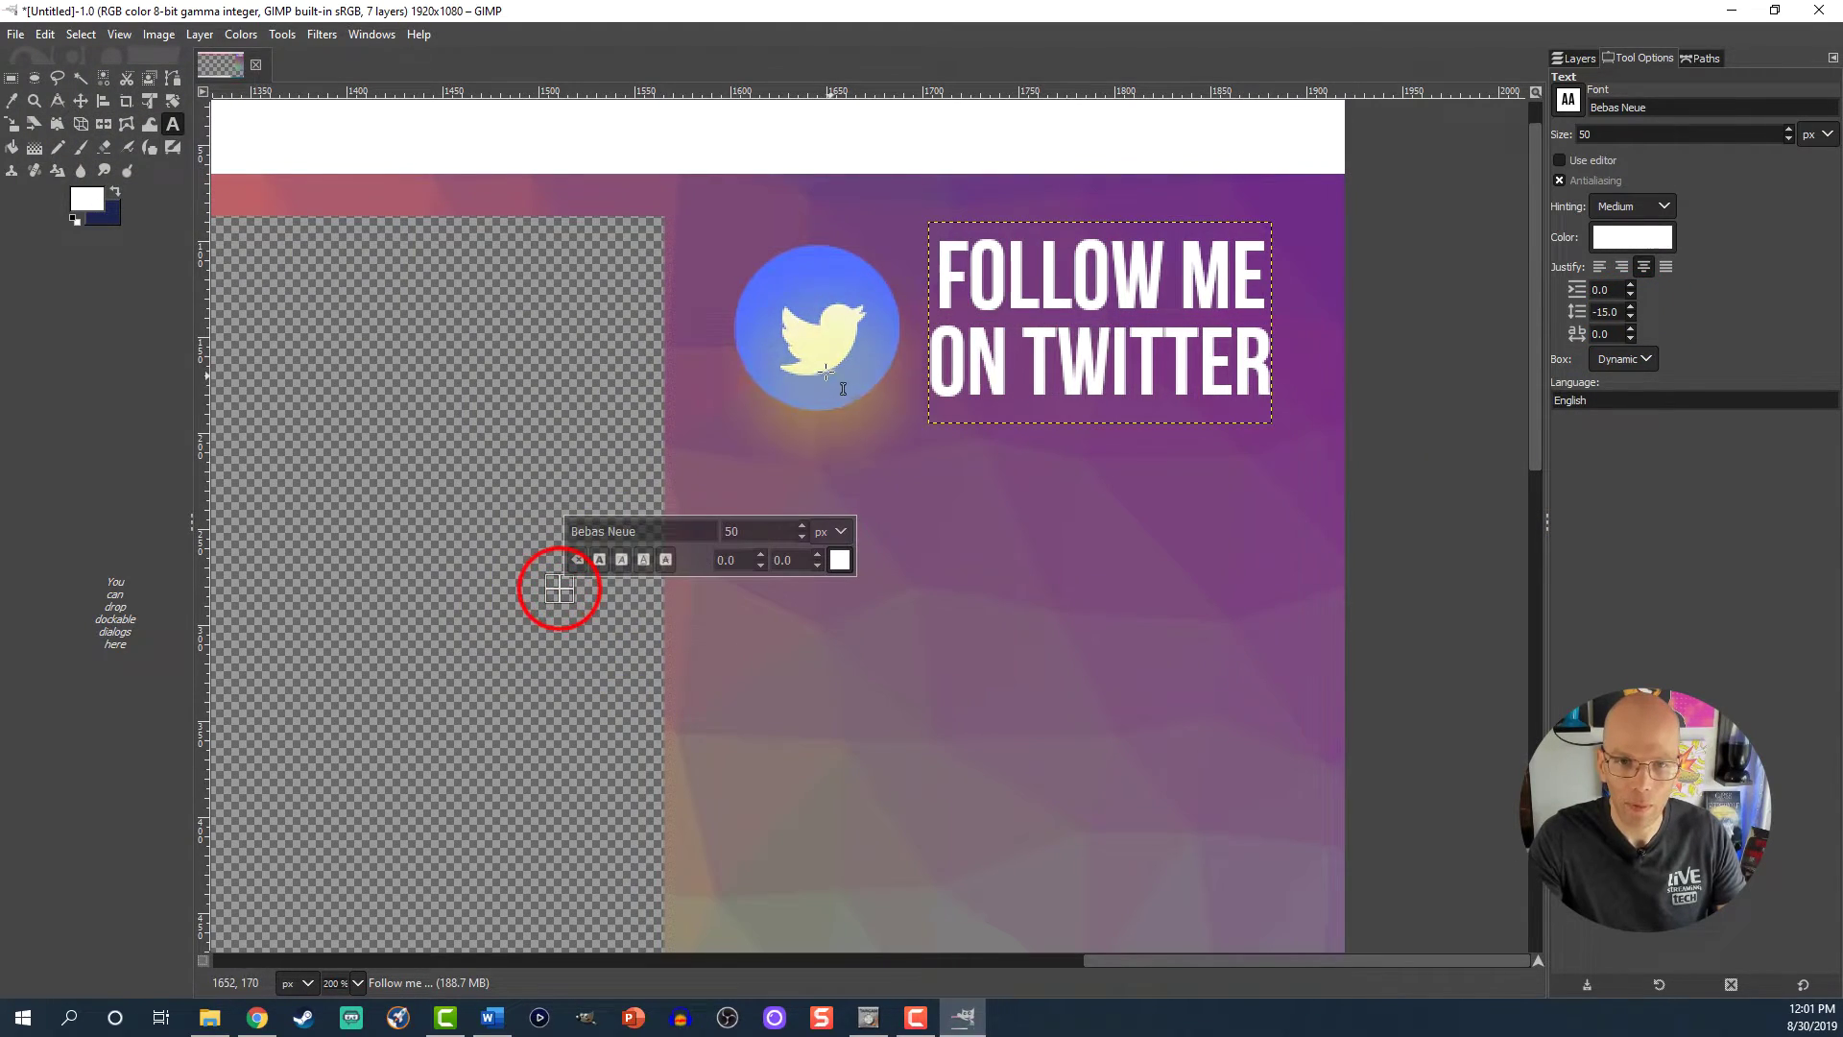
{"action": "left_click", "coordinate": [79, 99]}
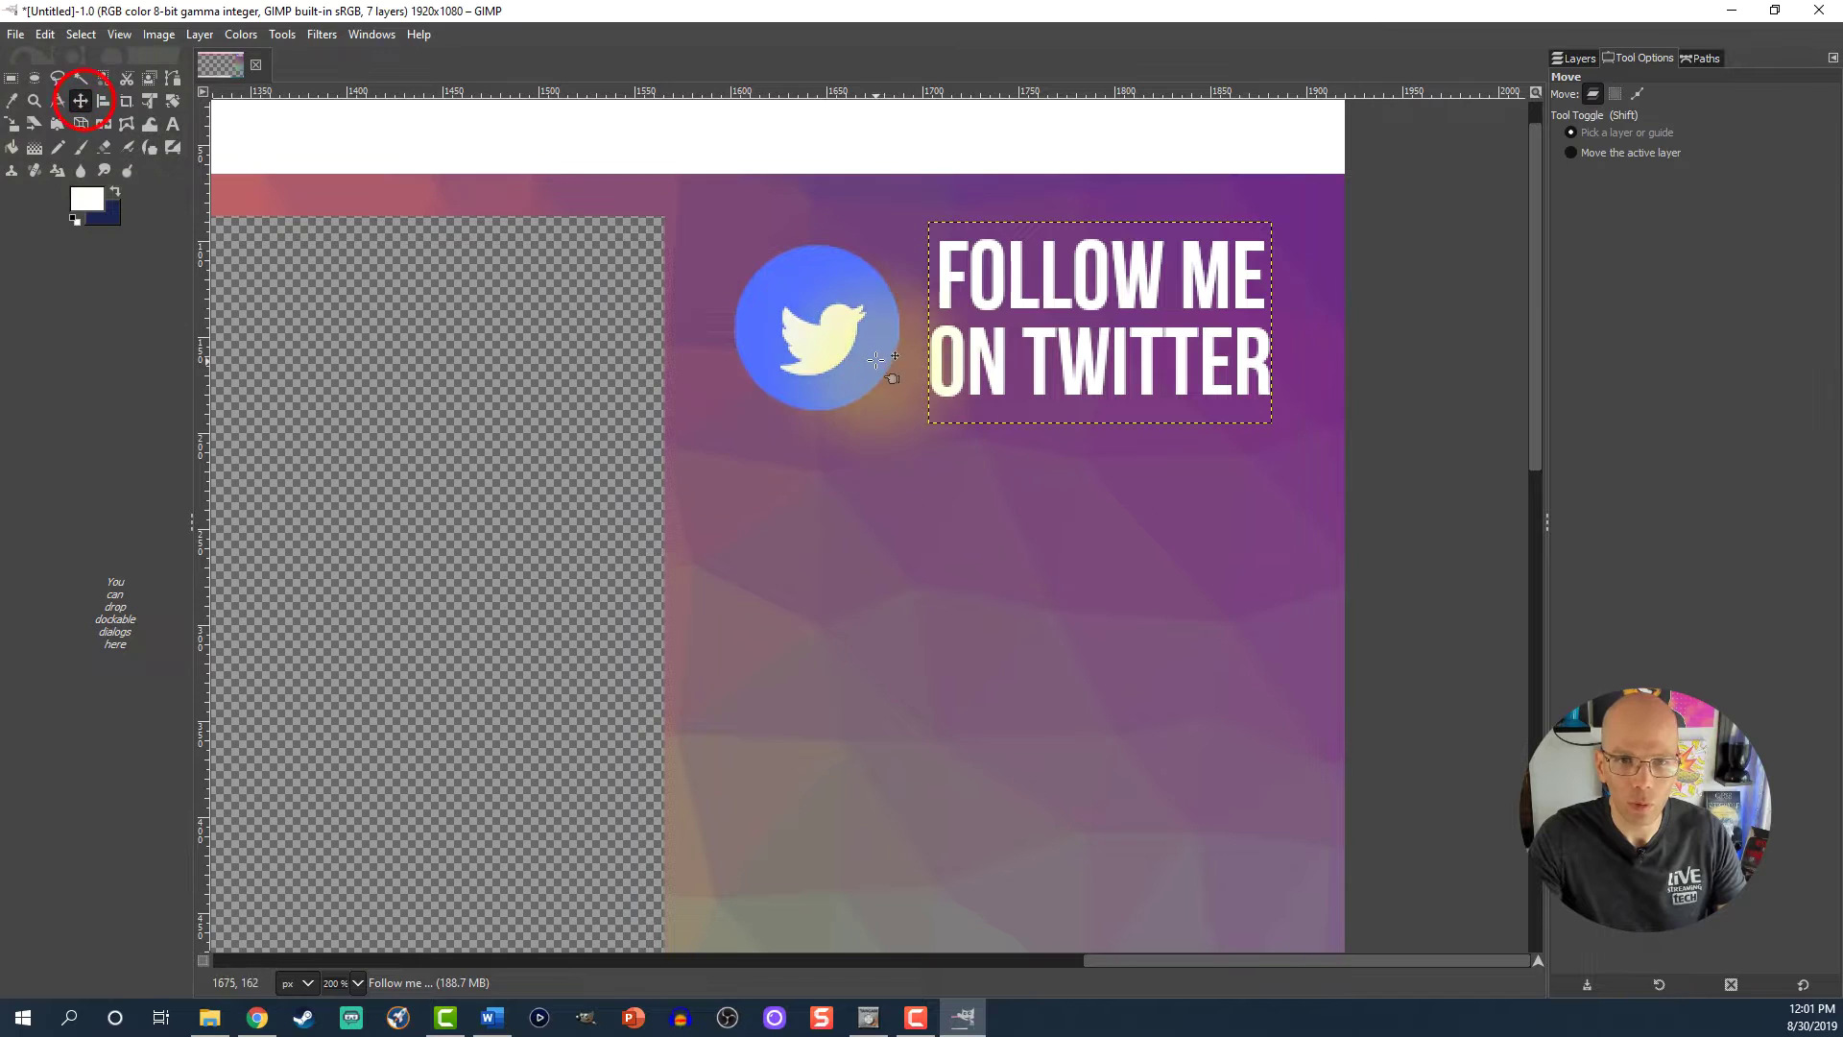
{"action": "left_click_drag", "start_coordinate": [838, 363], "coordinate": [838, 350]}
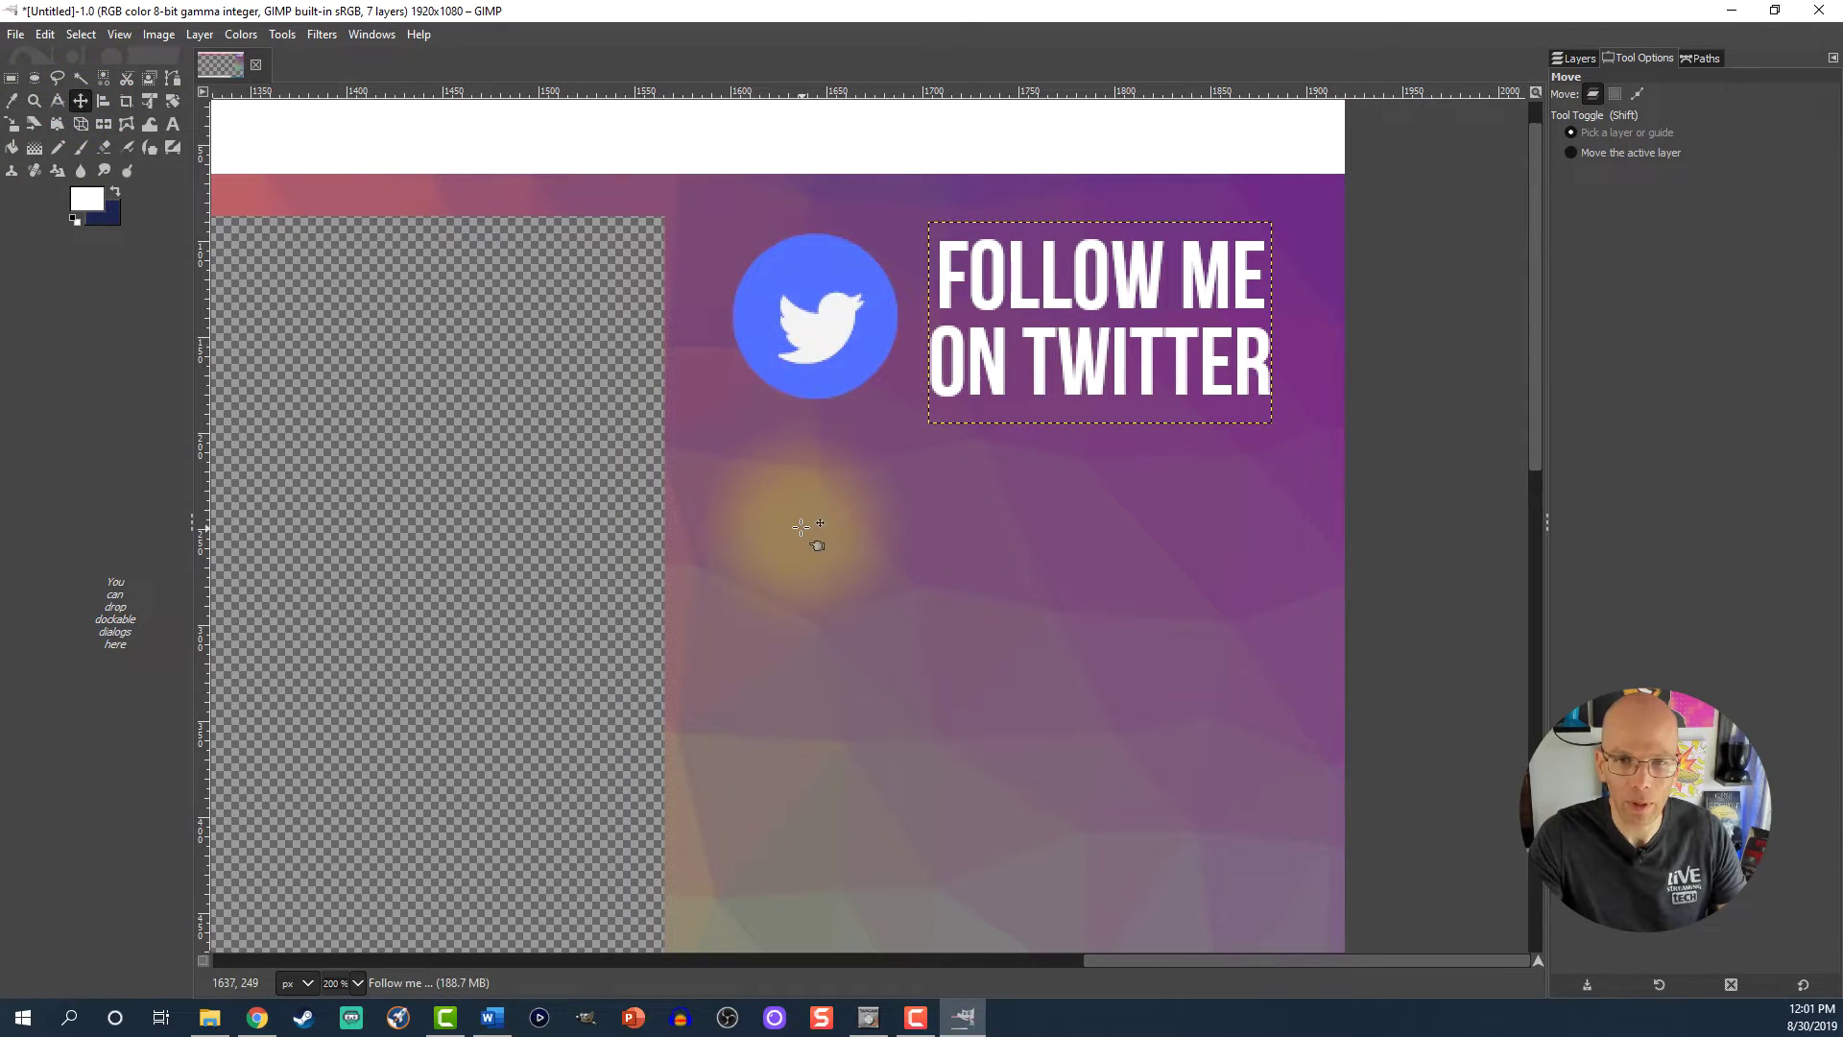
- Add a Dynamic text box under the heading containing the channel's Twitter handle
{"action": "left_click", "coordinate": [171, 126]}
{"action": "left_click", "coordinate": [722, 439]}
{"action": "left_click_drag", "start_coordinate": [862, 502], "coordinate": [1291, 576]}
{"action": "left_click", "coordinate": [1161, 532]}
{"action": "type", "text": "@Tech_STreaming"}
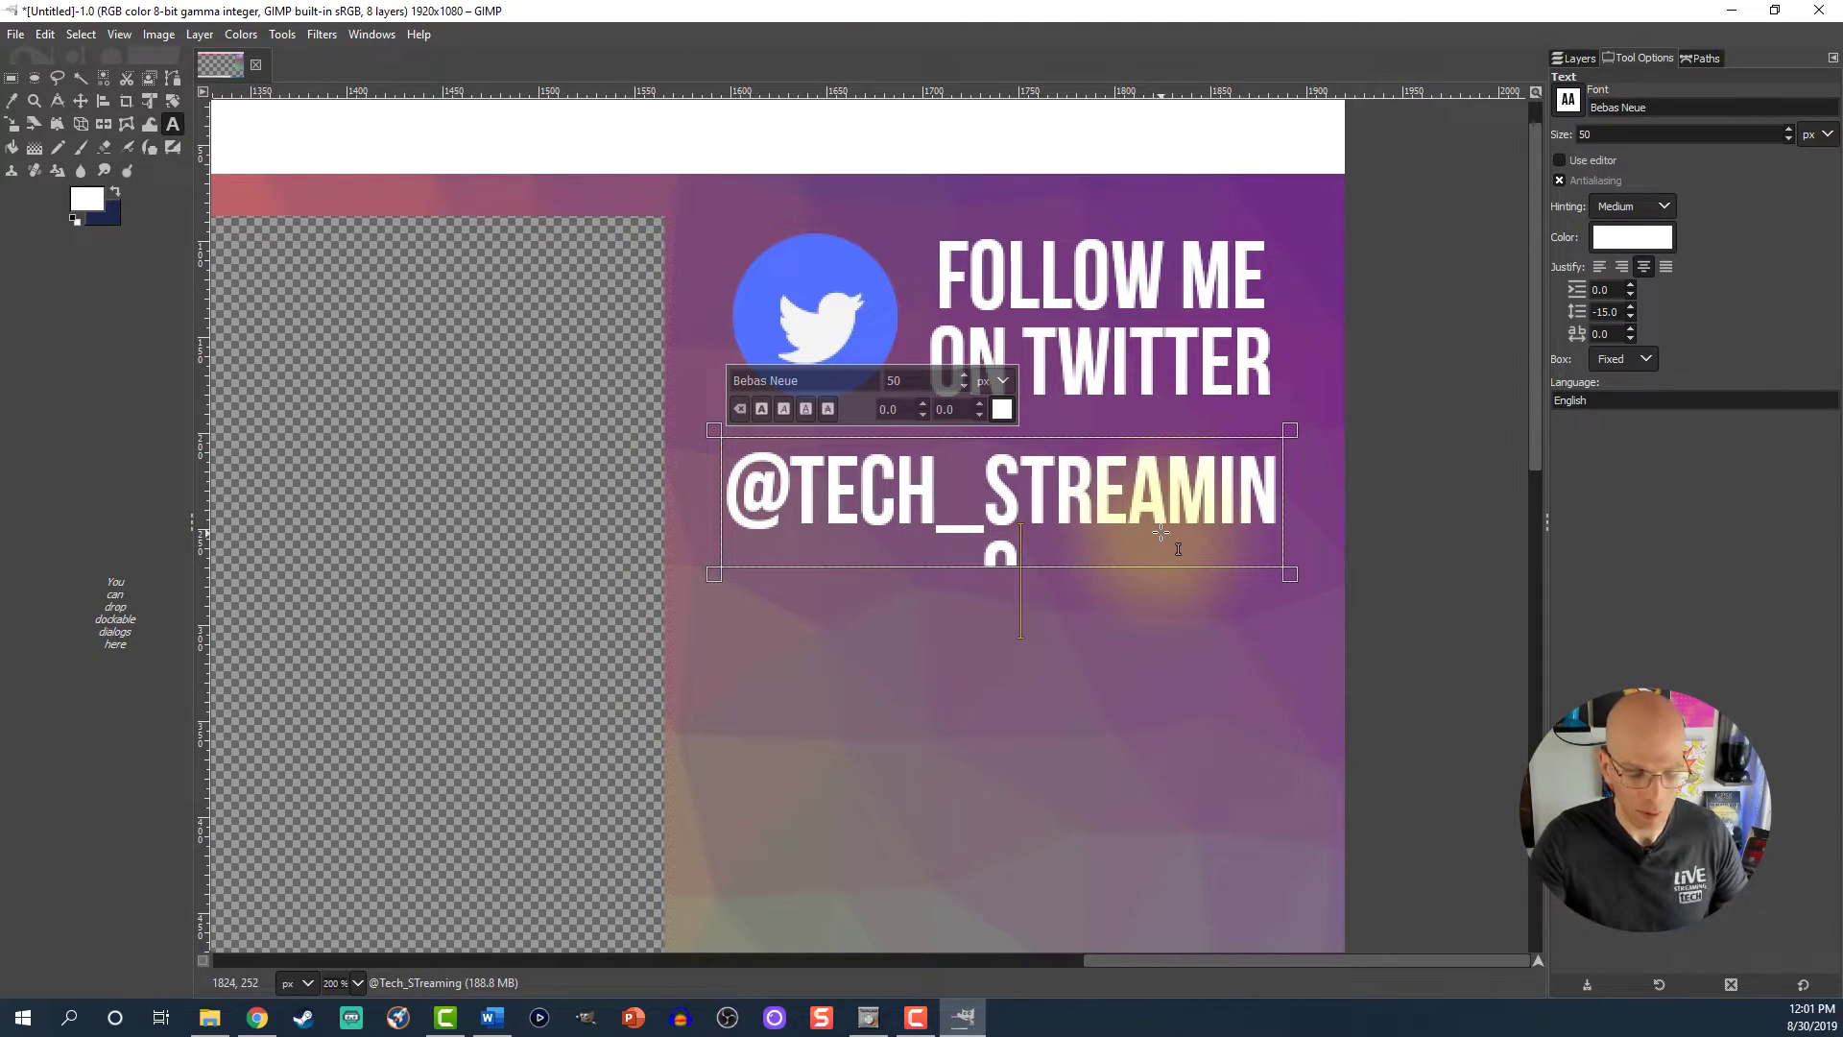
{"action": "key", "text": "ctrl+a"}
{"action": "left_click", "coordinate": [1616, 361]}
{"action": "left_click", "coordinate": [1619, 384]}
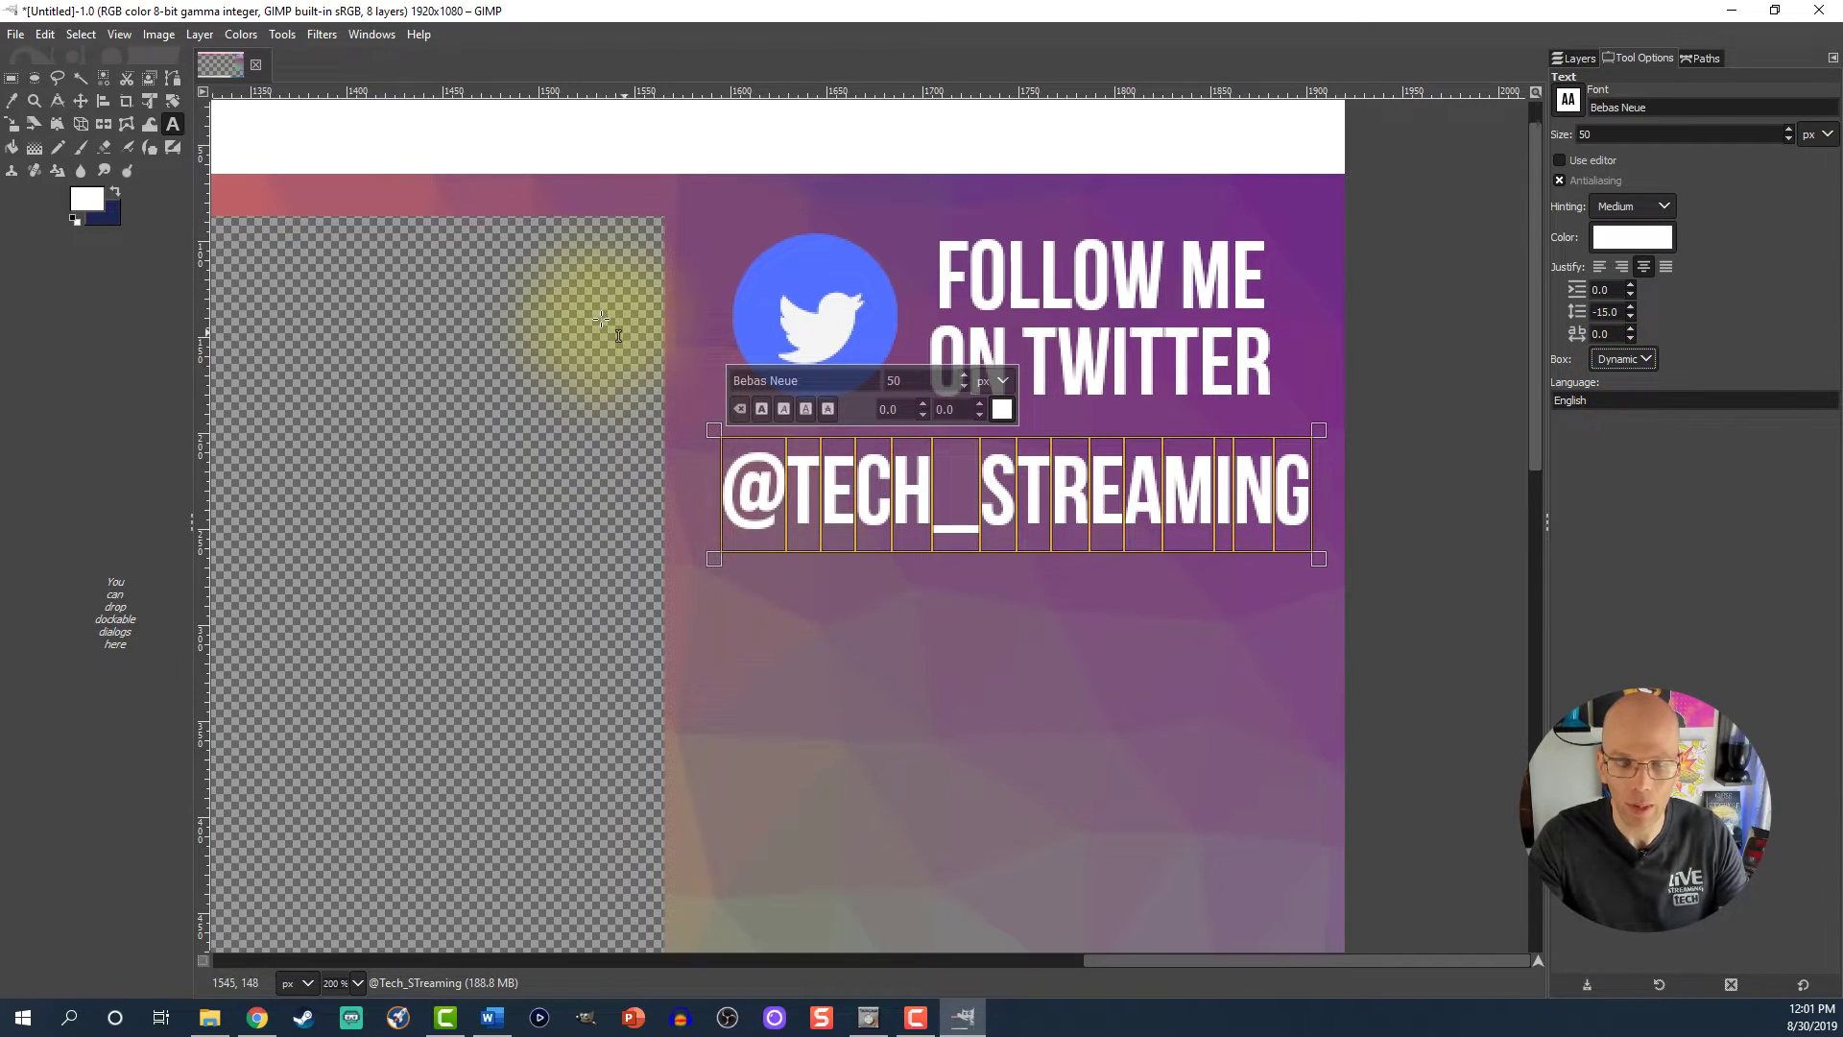
- Move the handle text up, closer beneath the FOLLOW ME ON TWITTER heading
{"action": "left_click", "coordinate": [424, 391]}
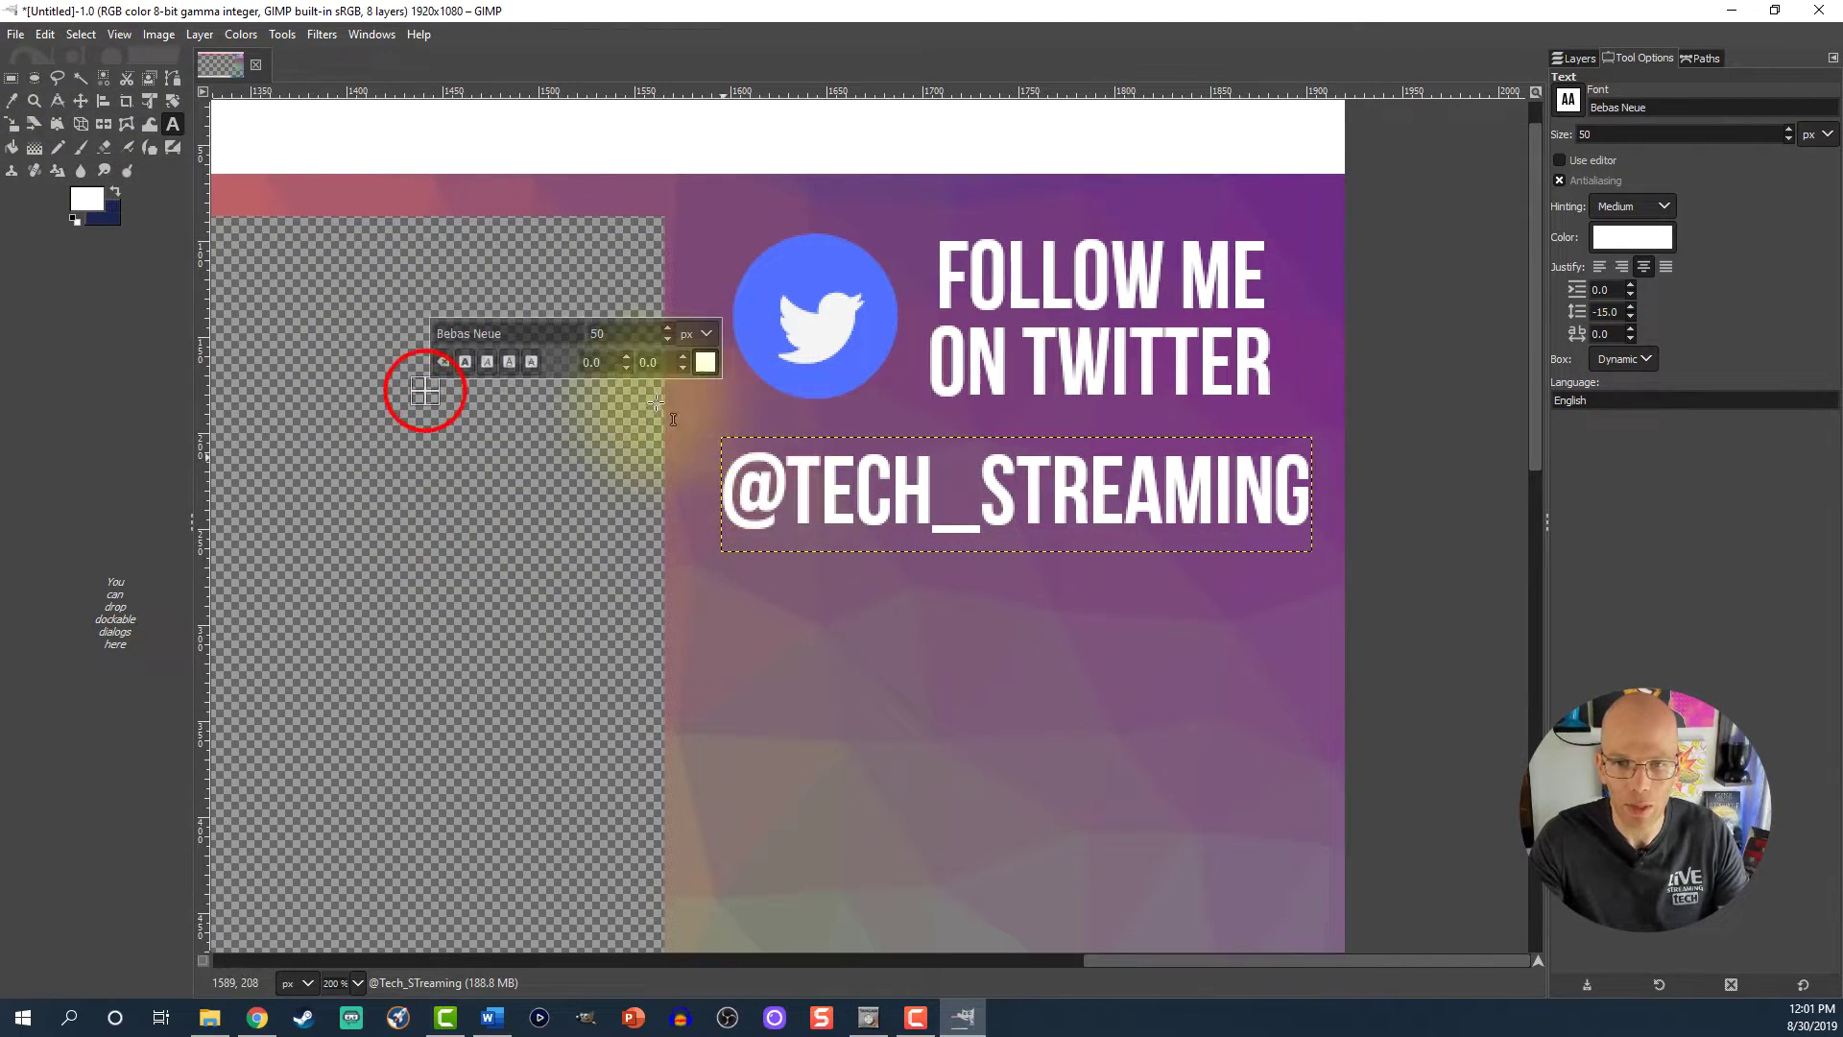
{"action": "left_click", "coordinate": [81, 100]}
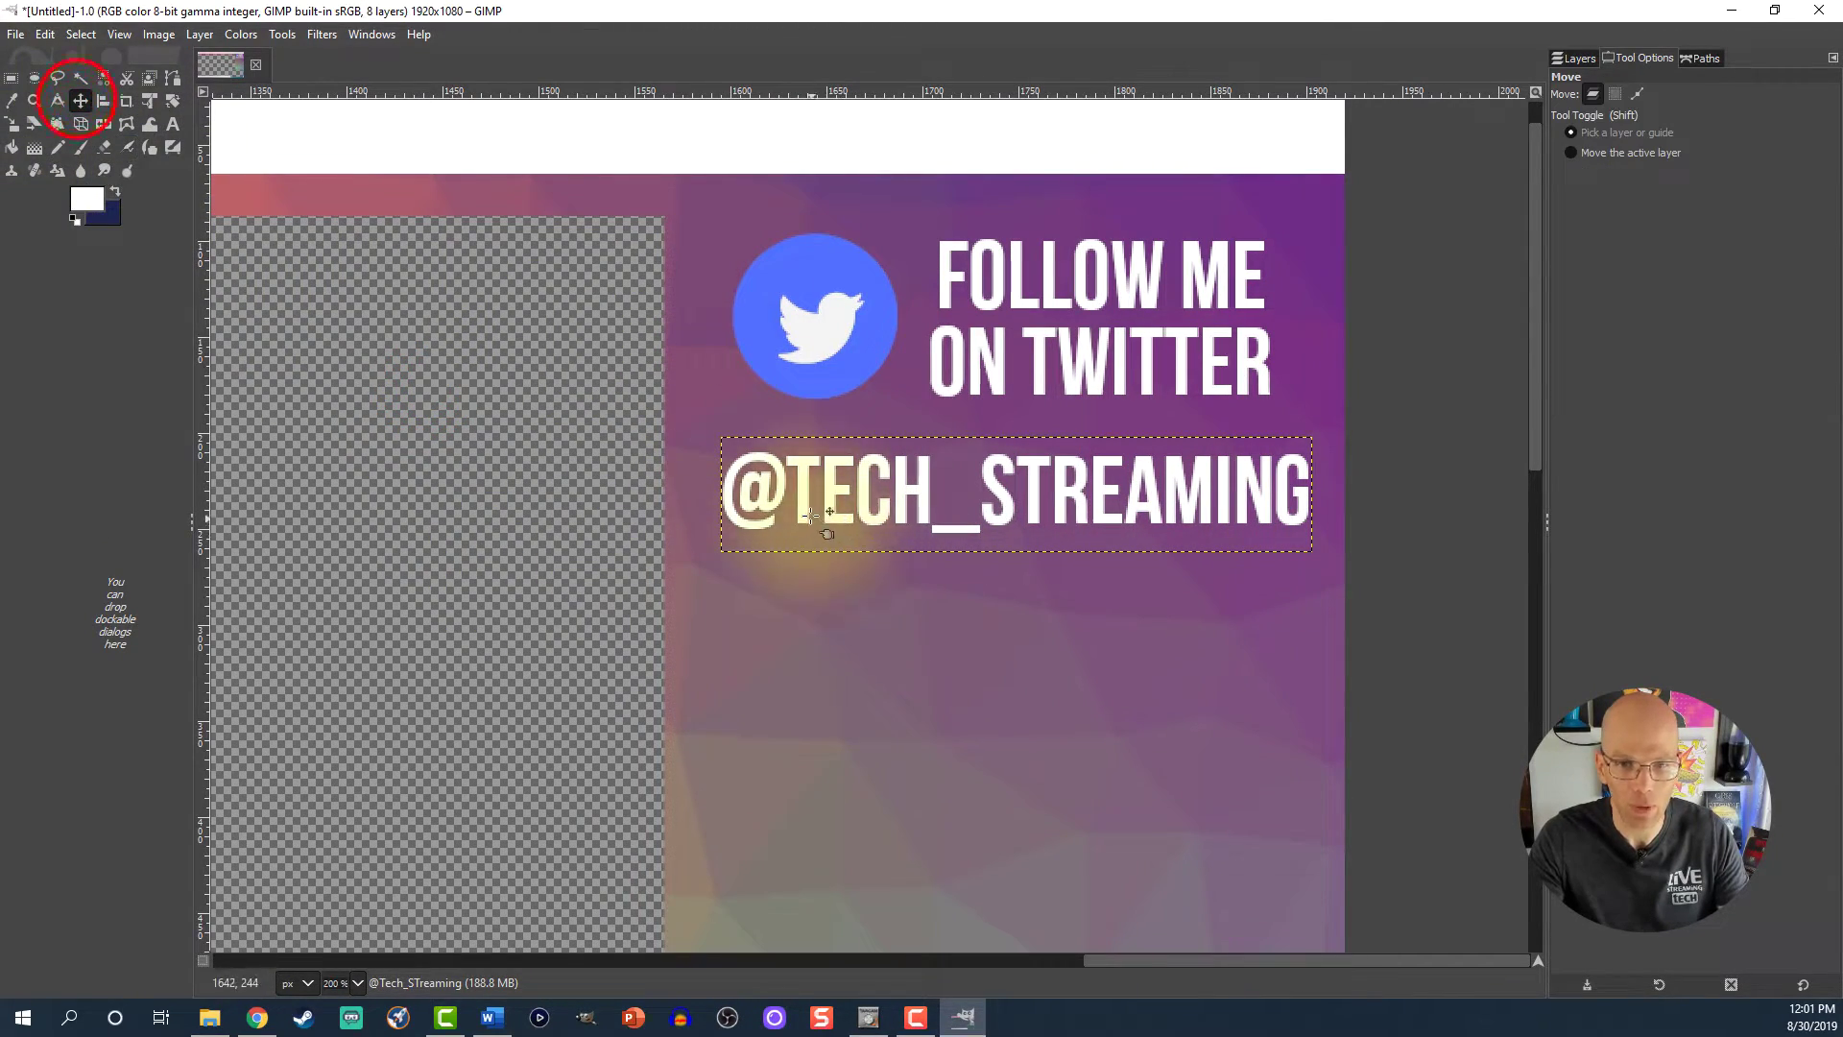
{"action": "left_click_drag", "start_coordinate": [809, 514], "coordinate": [805, 494]}
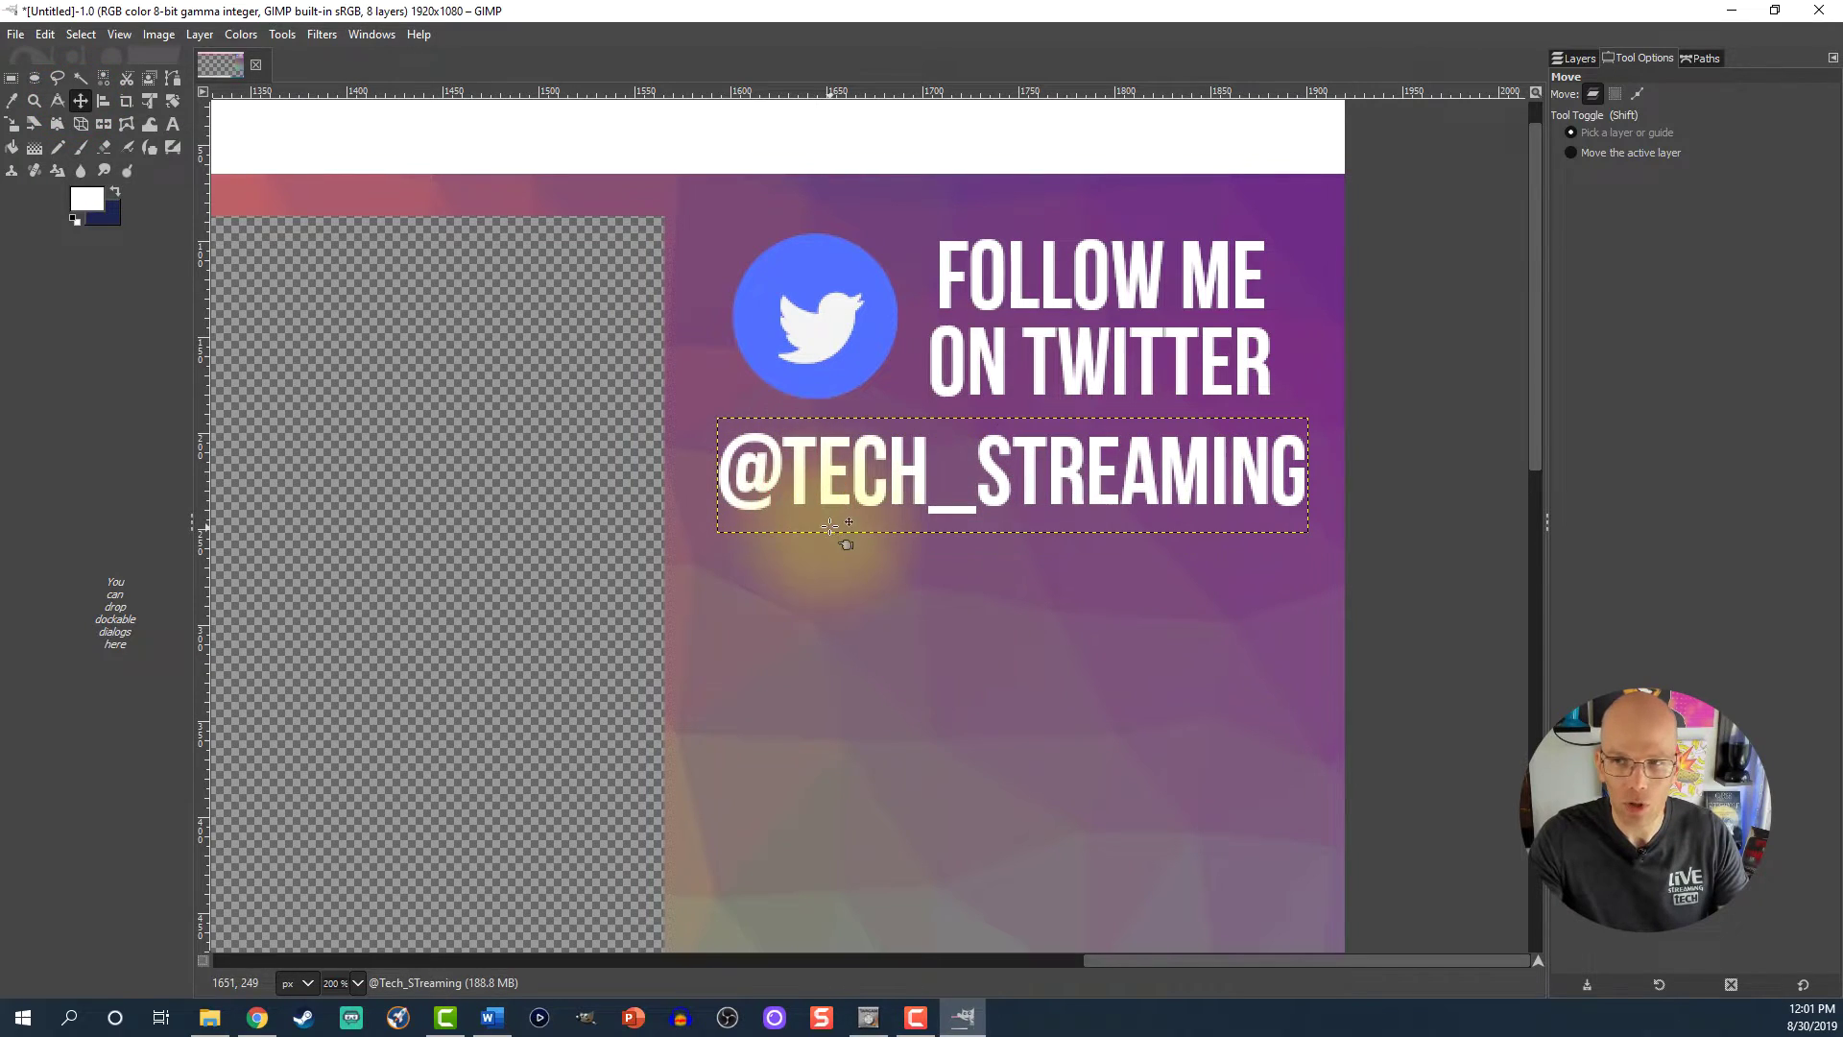
{"action": "left_click", "coordinate": [1575, 58]}
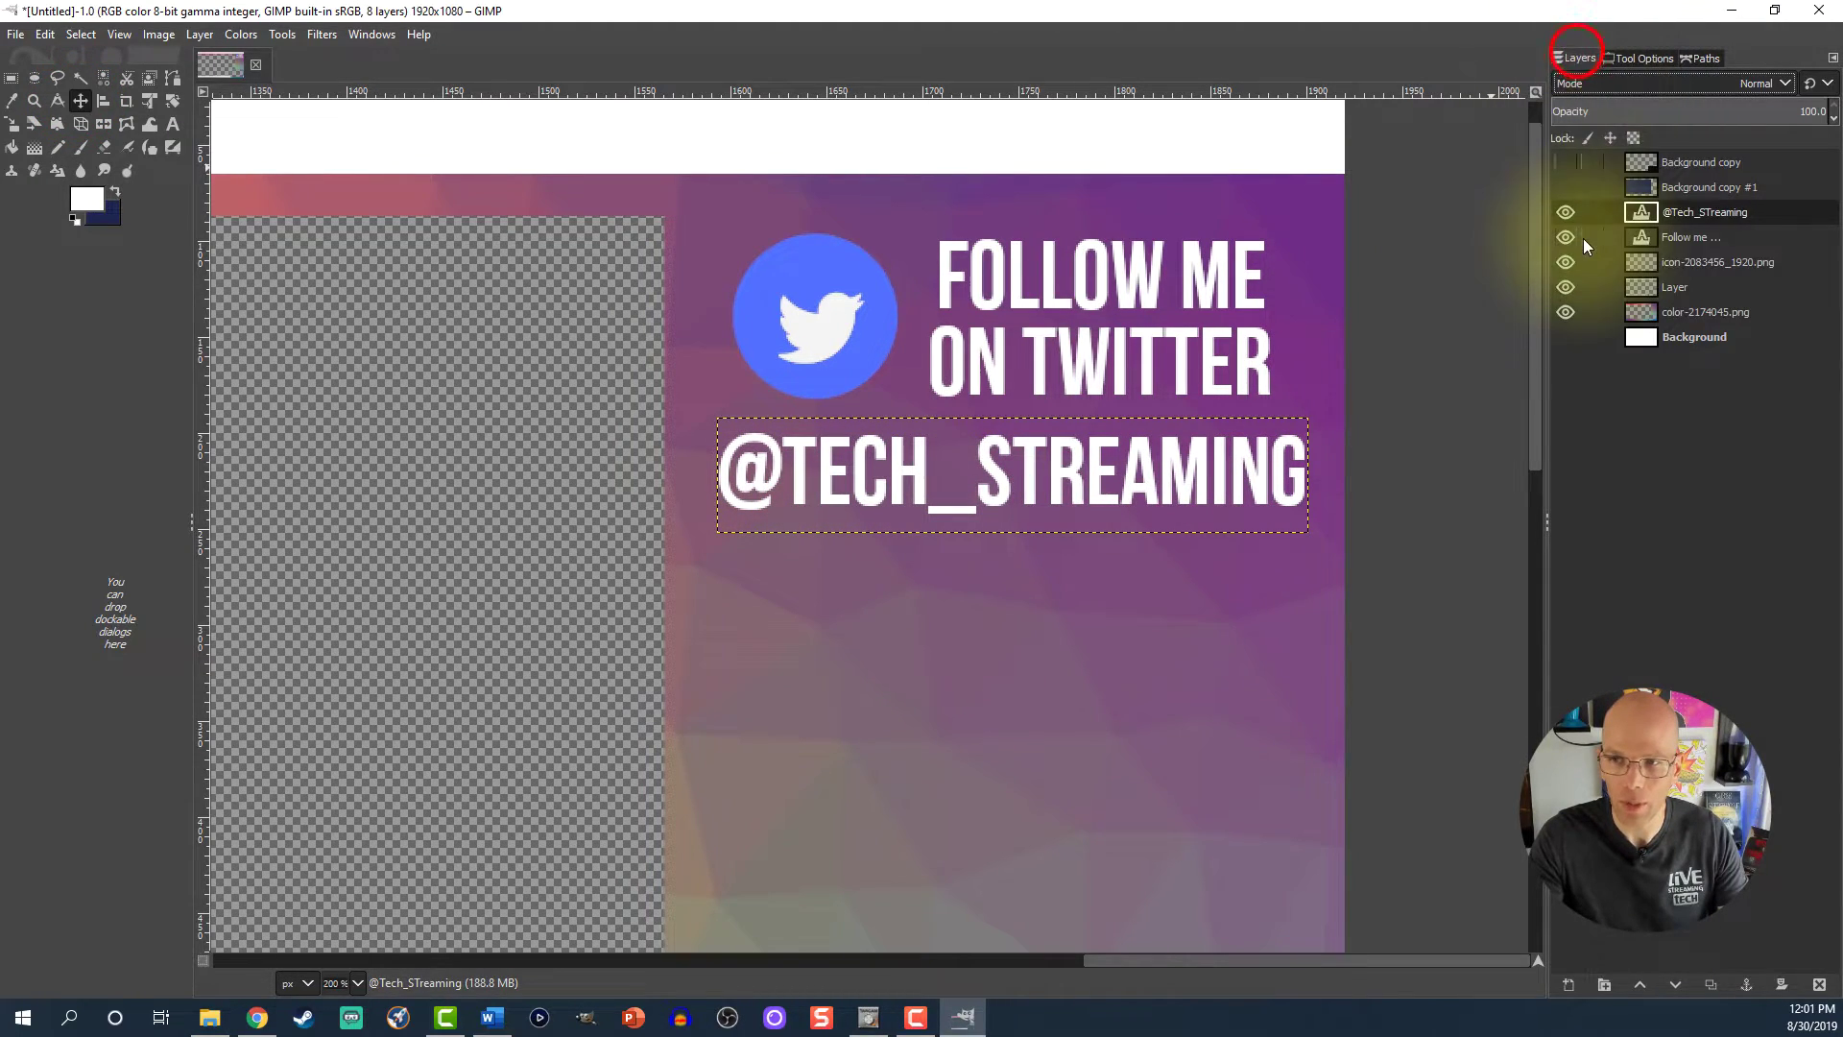
- Select the handle's letter shapes with Alpha to Selection and add an empty layer above FOLLOW ME
{"action": "right_click", "coordinate": [1636, 212]}
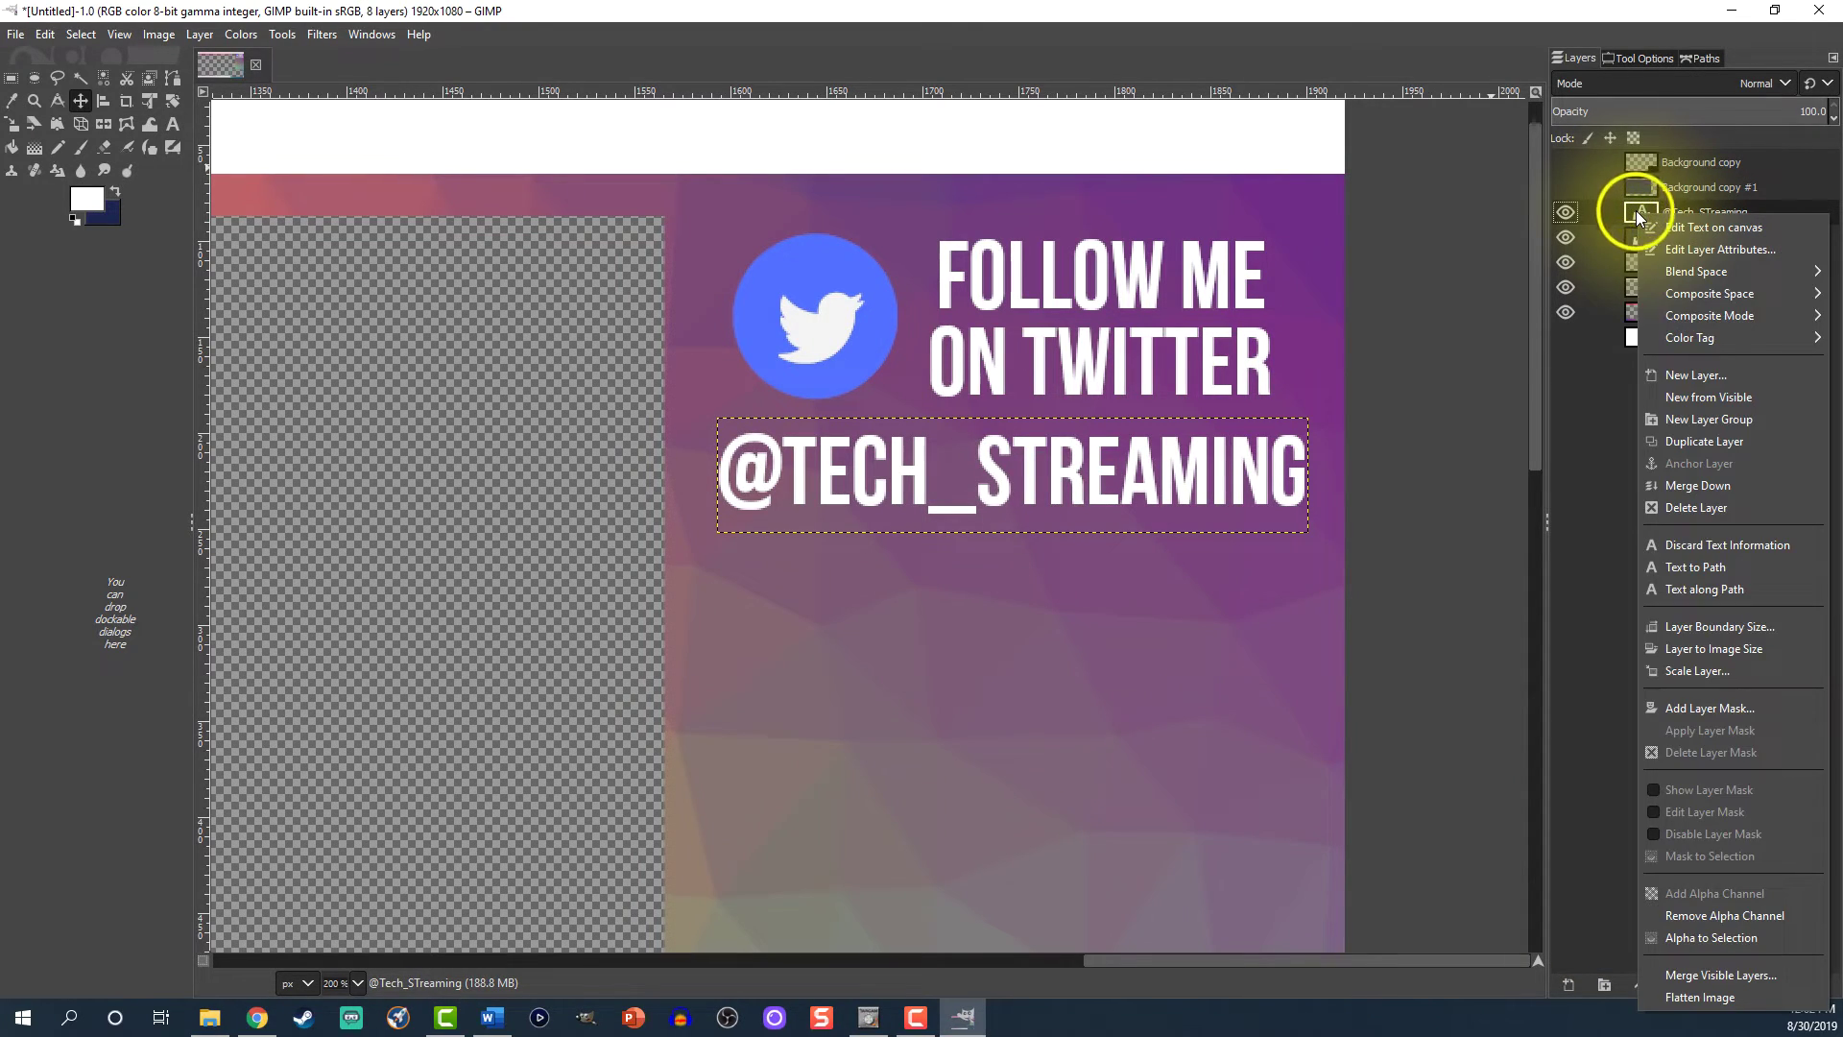
{"action": "left_click", "coordinate": [1715, 941]}
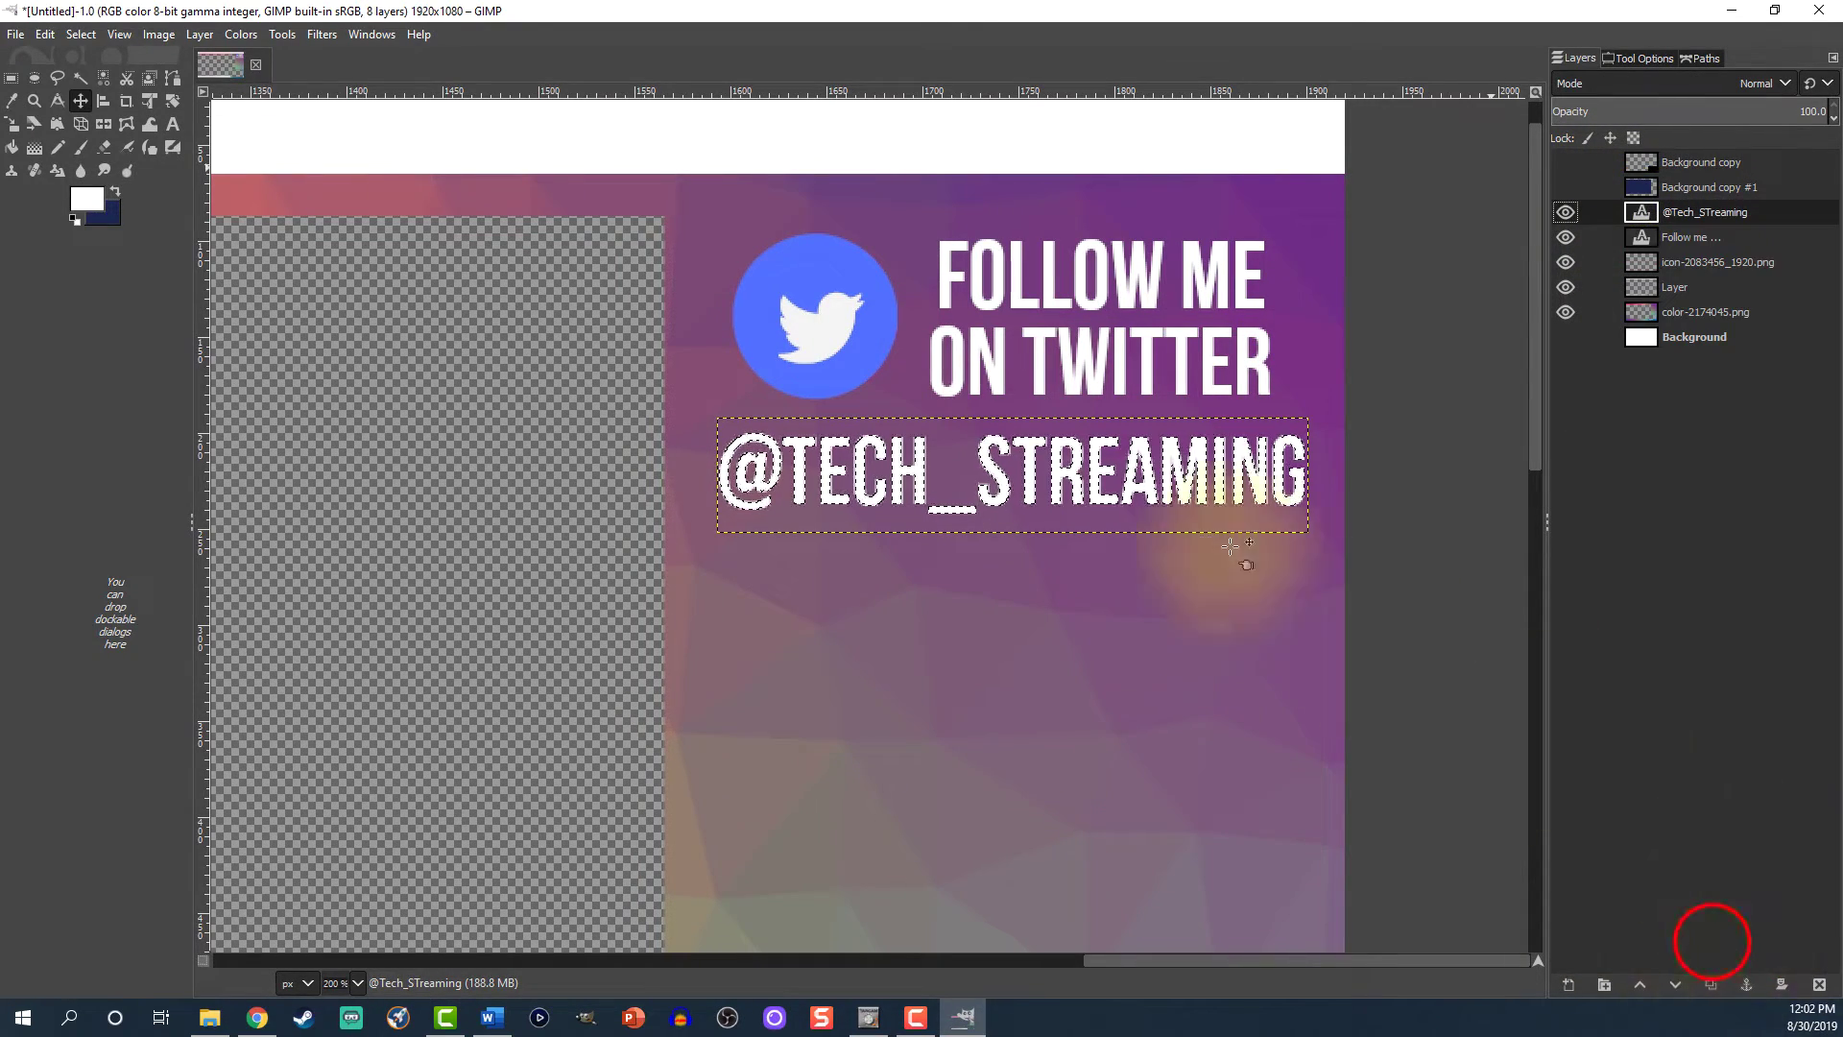
{"action": "left_click", "coordinate": [1635, 237]}
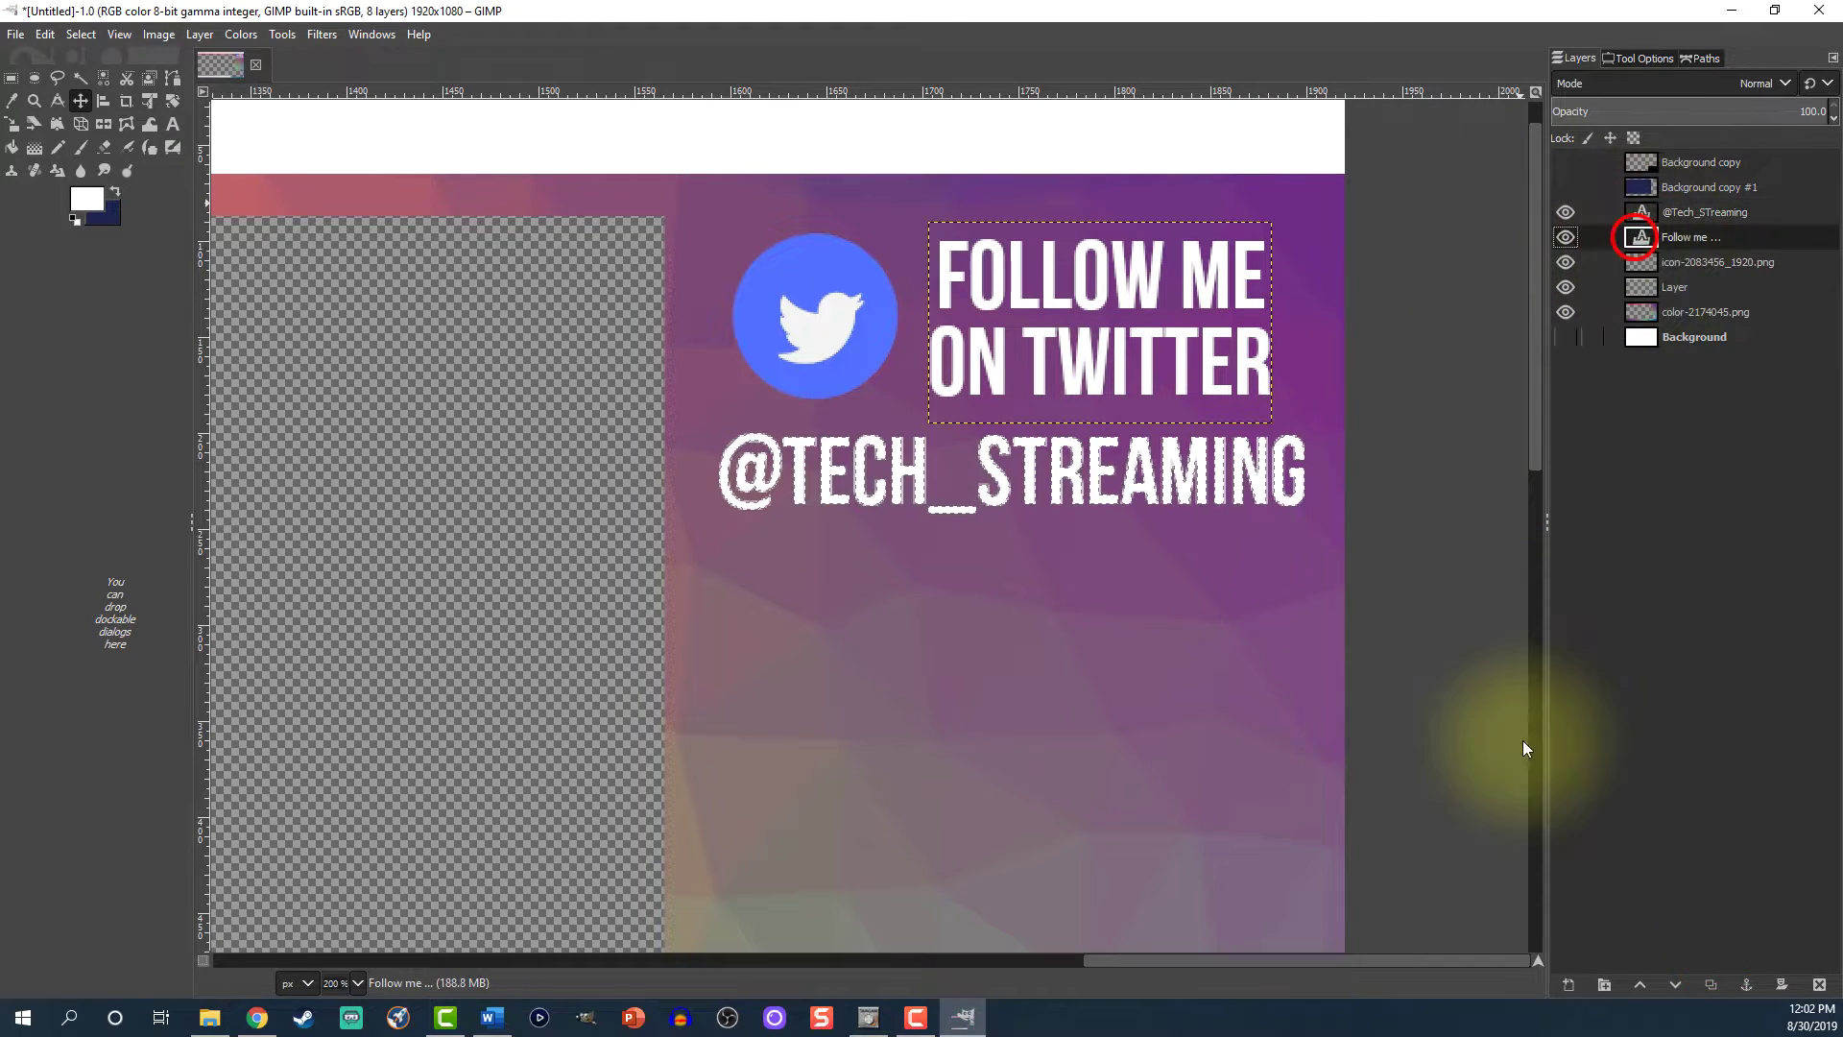
{"action": "left_click", "coordinate": [1569, 986]}
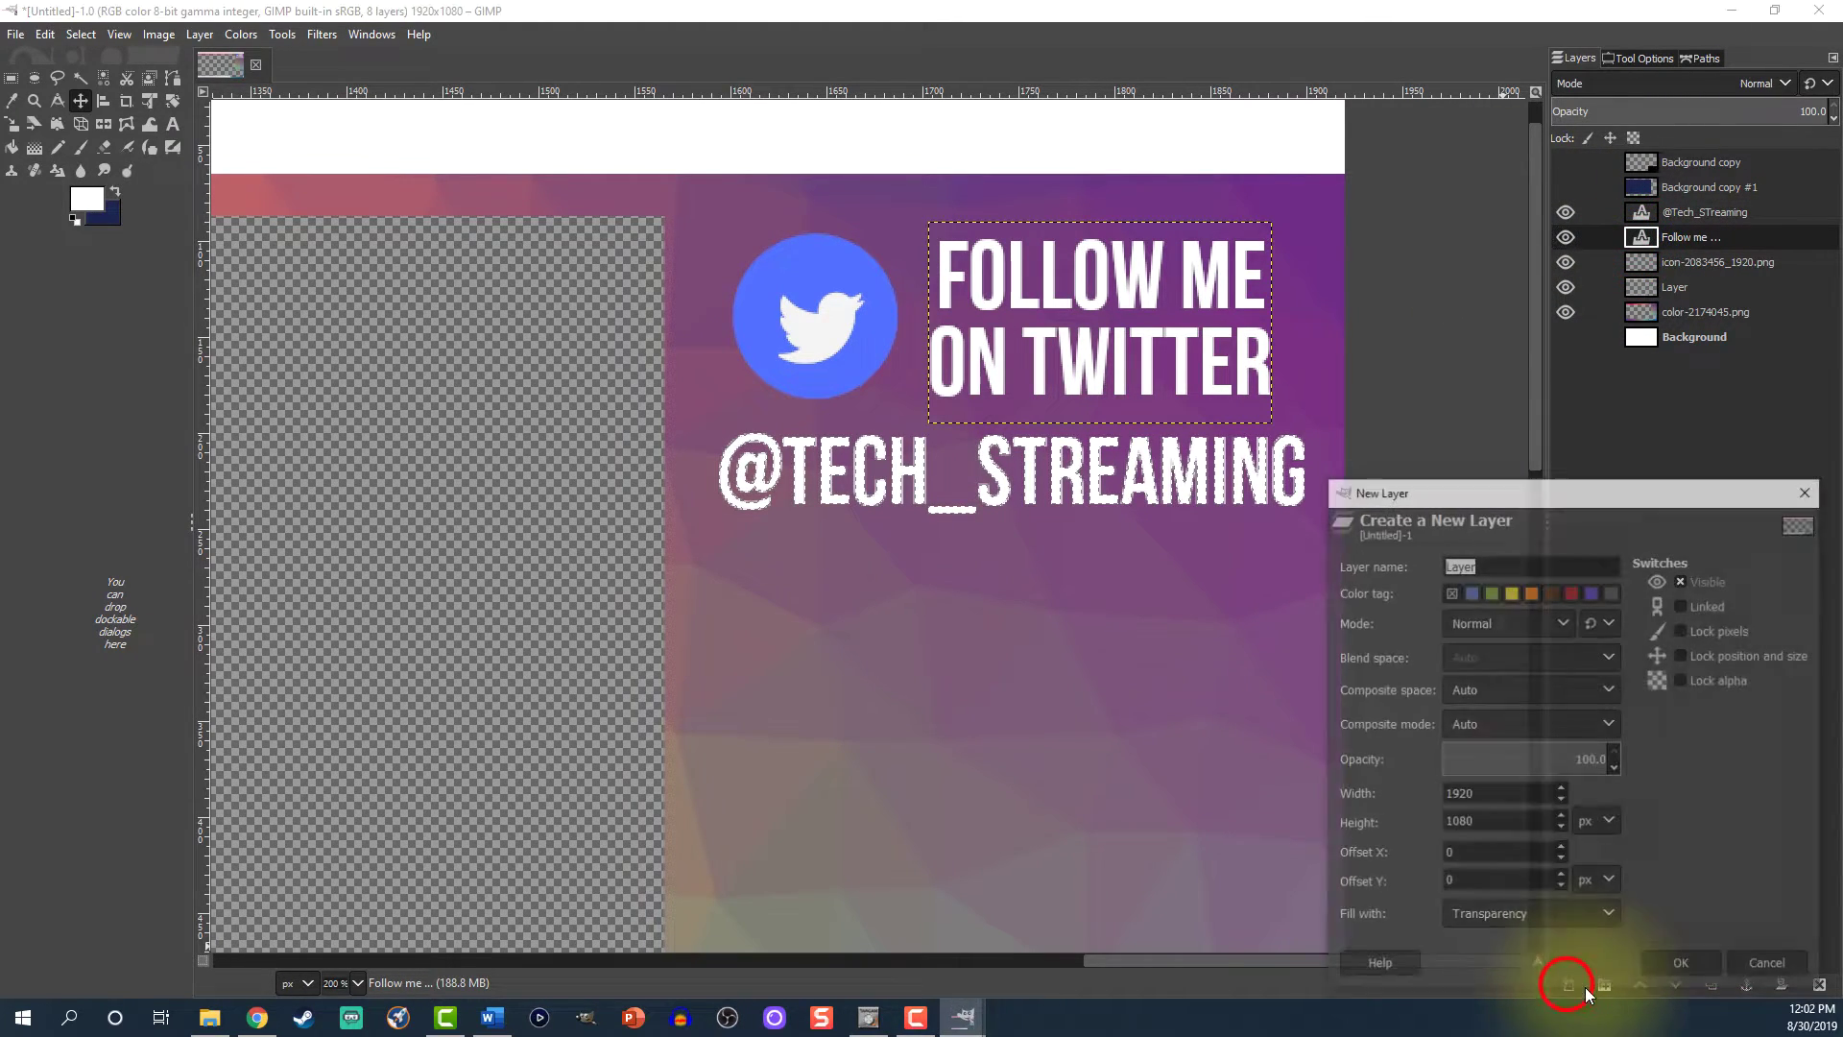
{"action": "left_click", "coordinate": [1680, 966]}
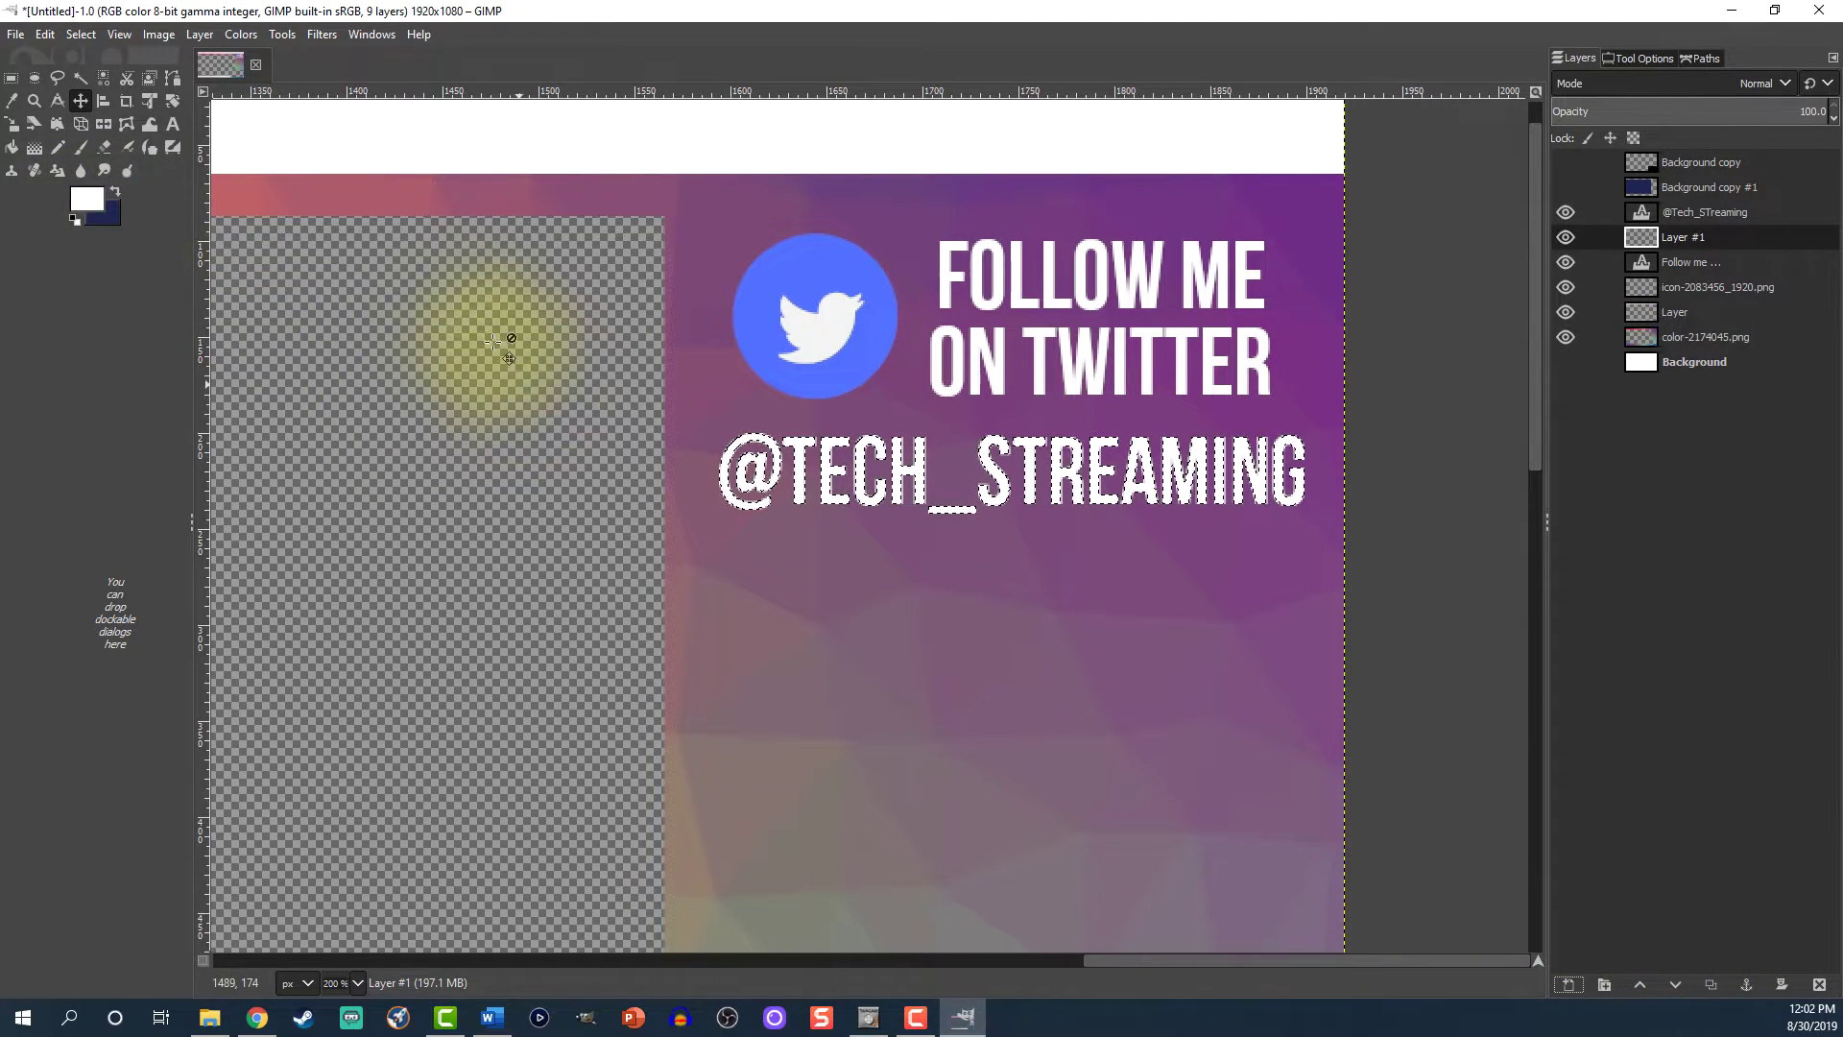
- Eyedrop the Twitter circle's blue, 5270fe, as the foreground colour
{"action": "left_click", "coordinate": [12, 100]}
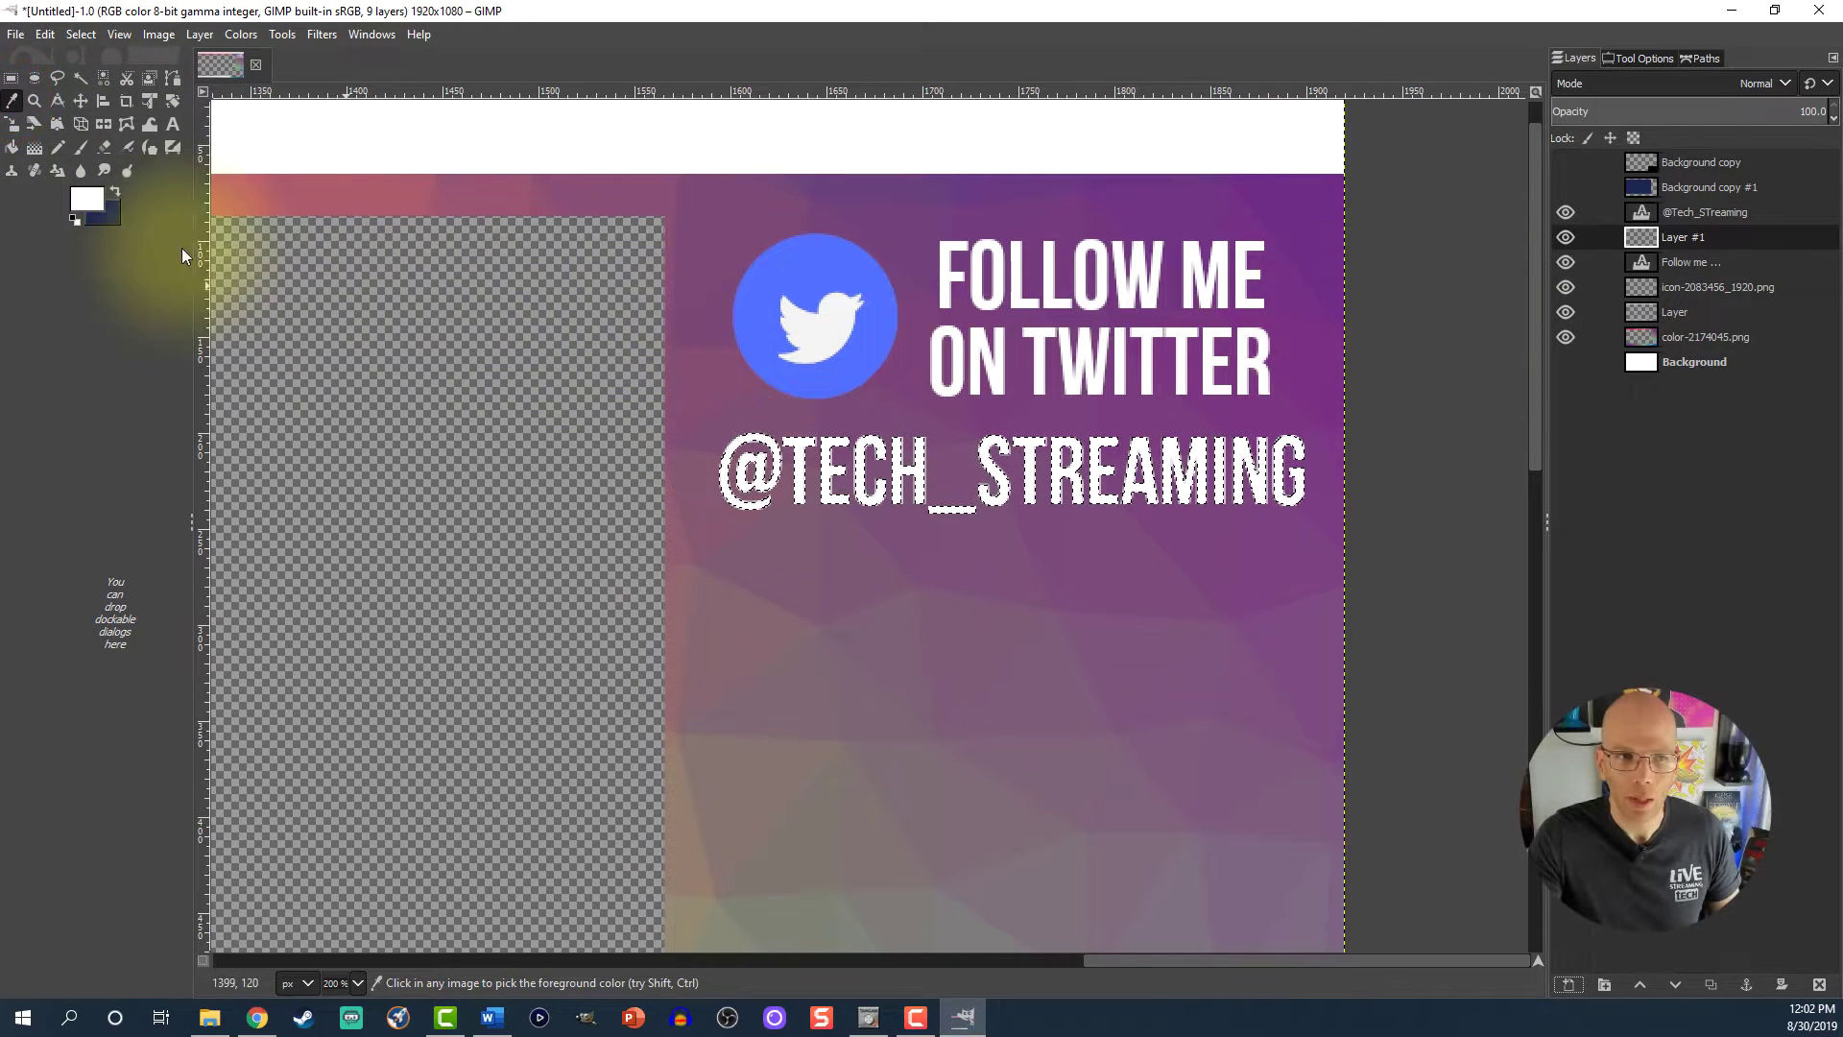
{"action": "left_click", "coordinate": [94, 200]}
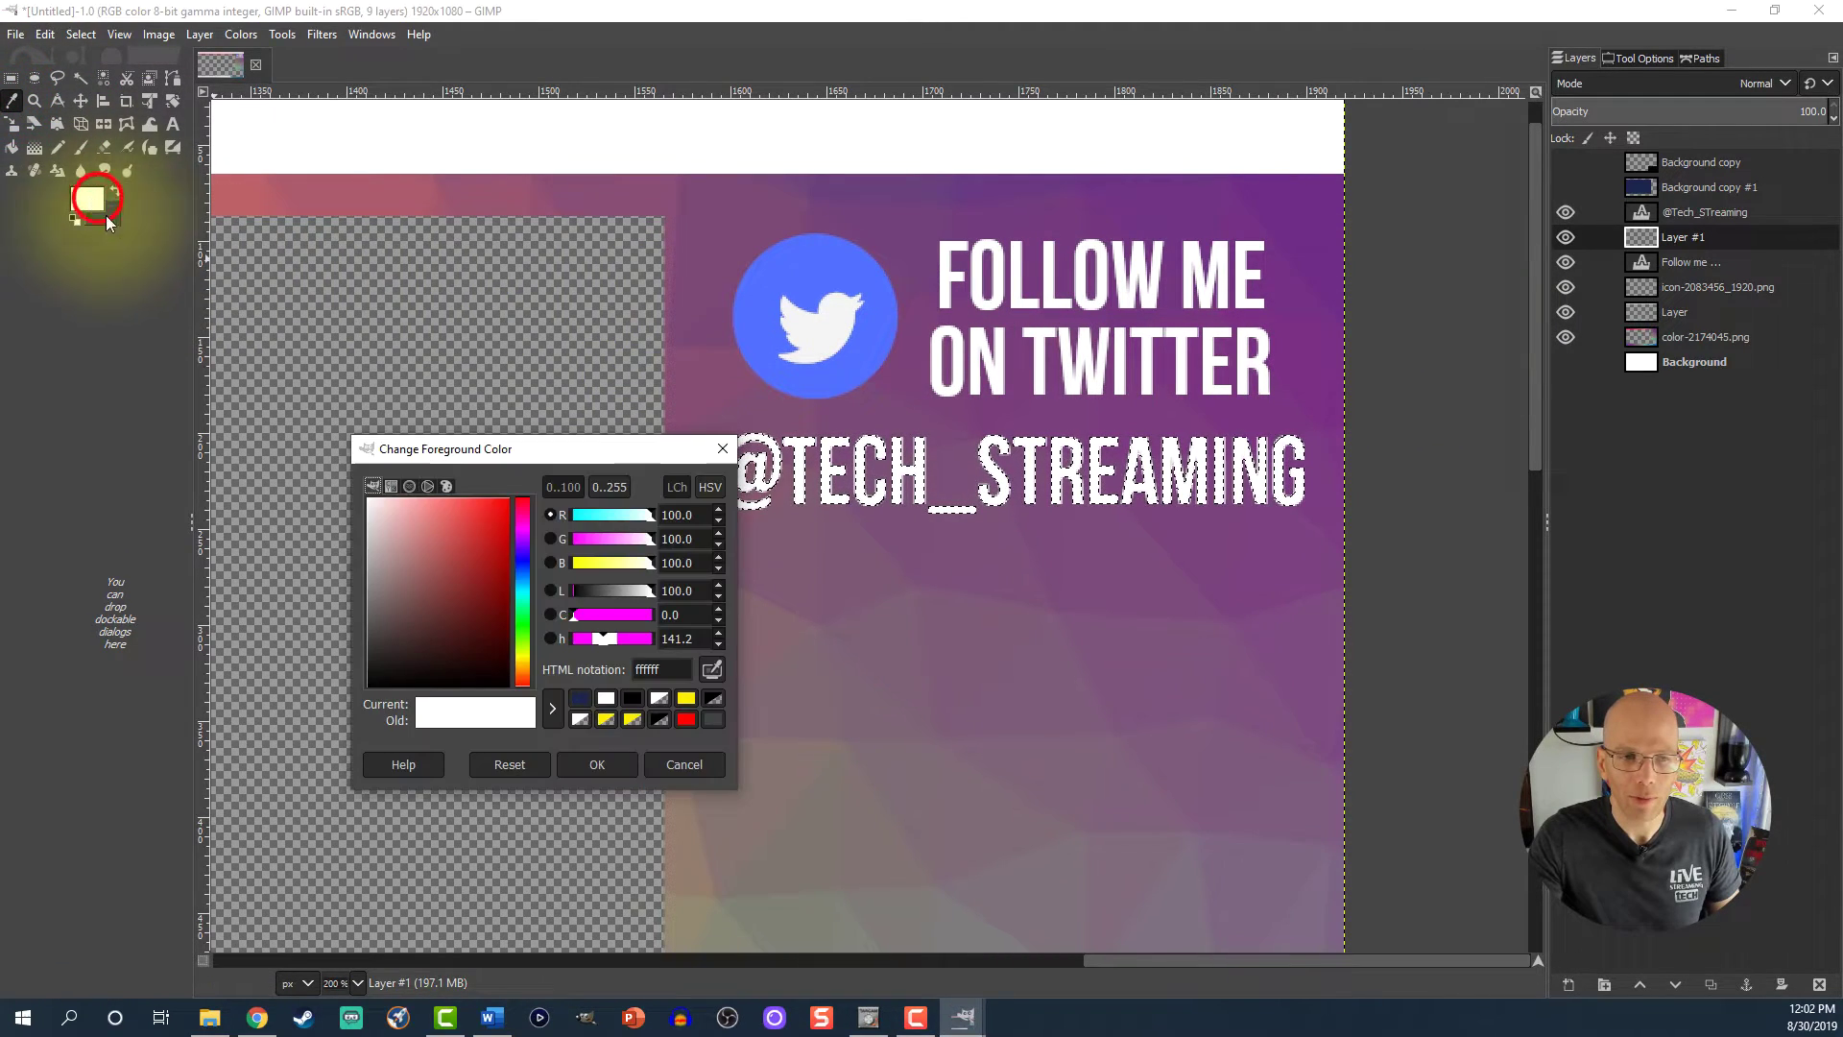
{"action": "left_click", "coordinate": [712, 669]}
{"action": "left_click", "coordinate": [799, 268]}
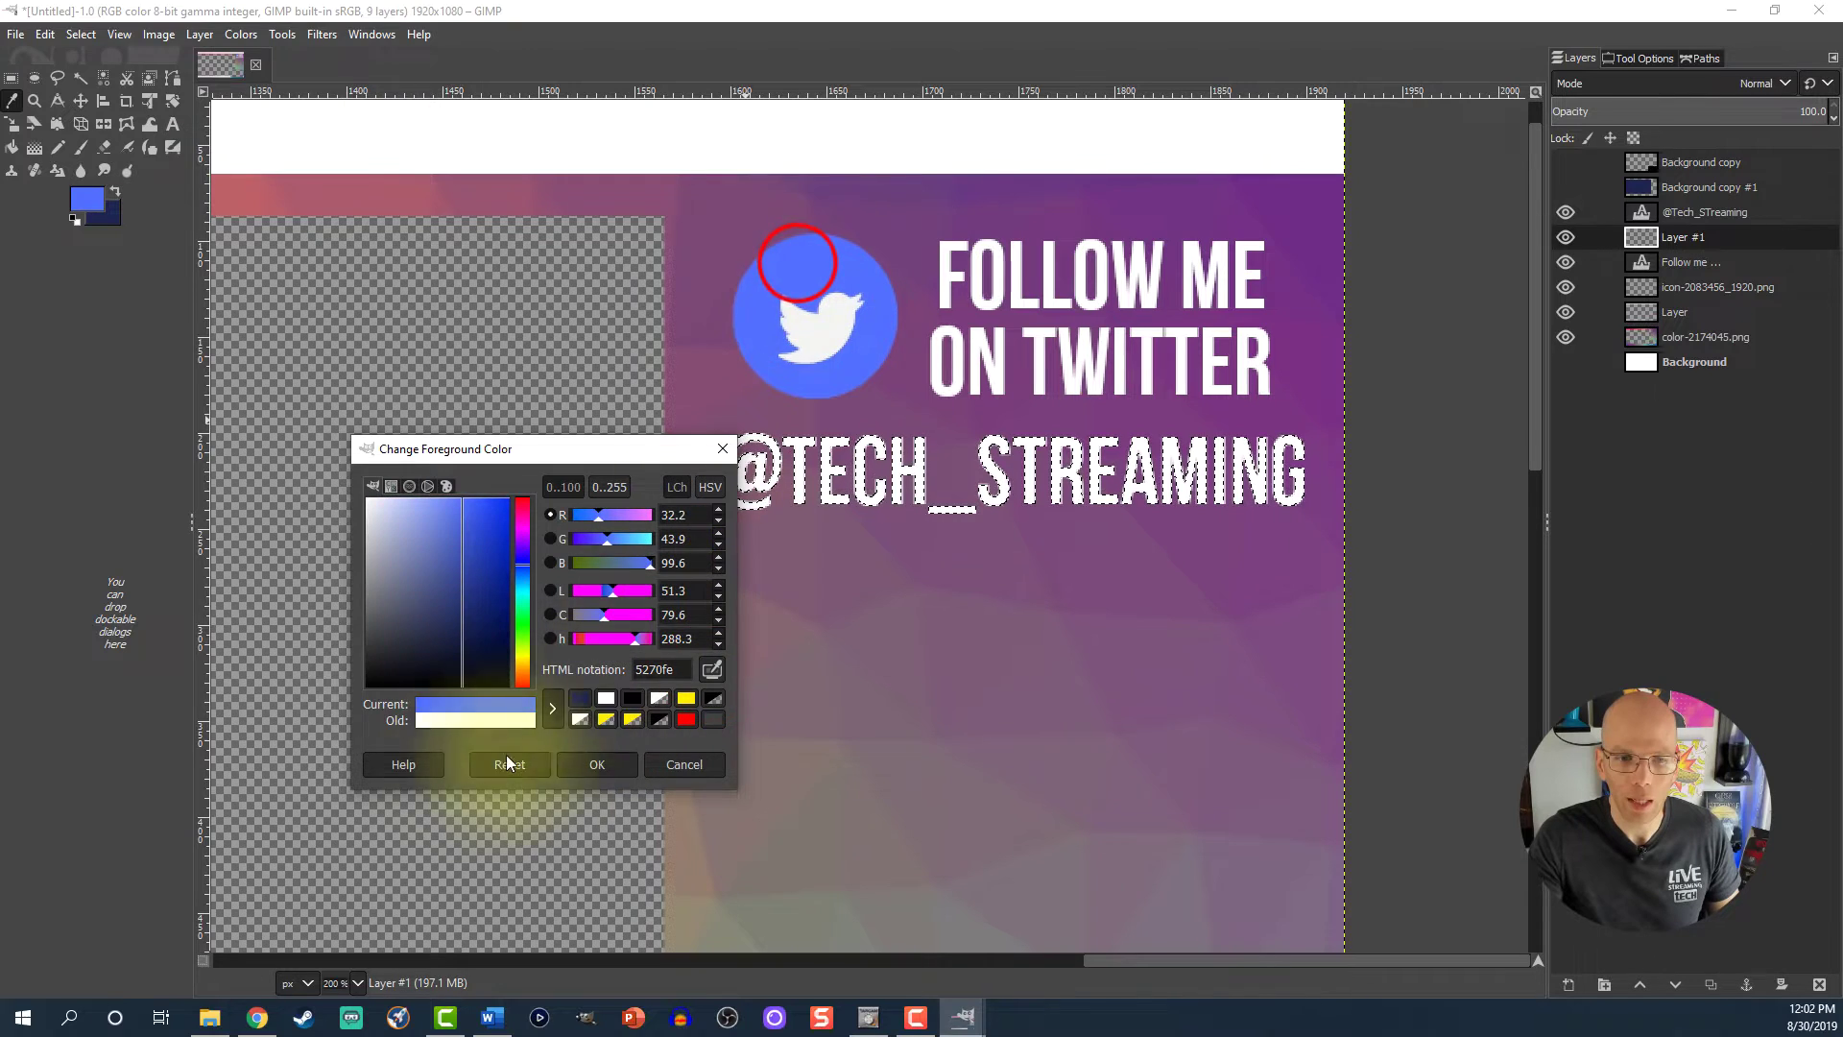
{"action": "left_click", "coordinate": [597, 764]}
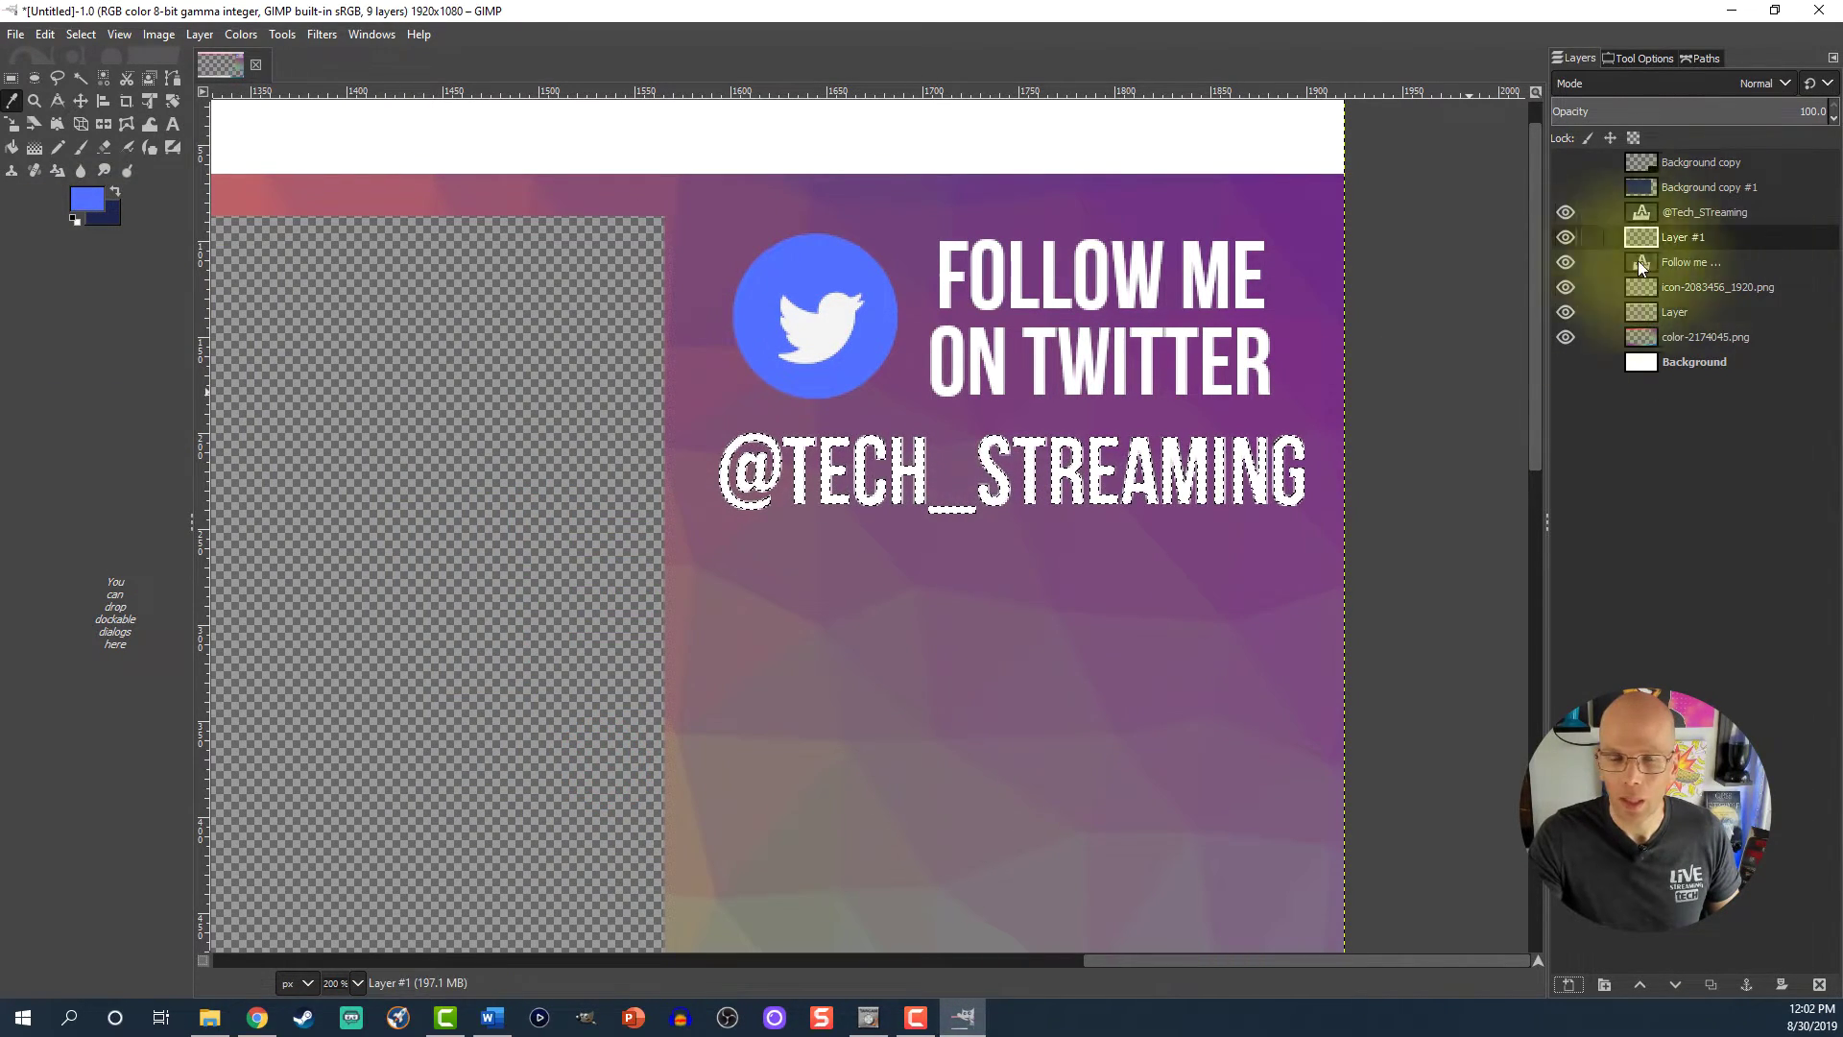
- Fill the handle selection with blue on Layer #1, deselect, and hide the white handle
{"action": "key", "text": "ctrl+comma"}
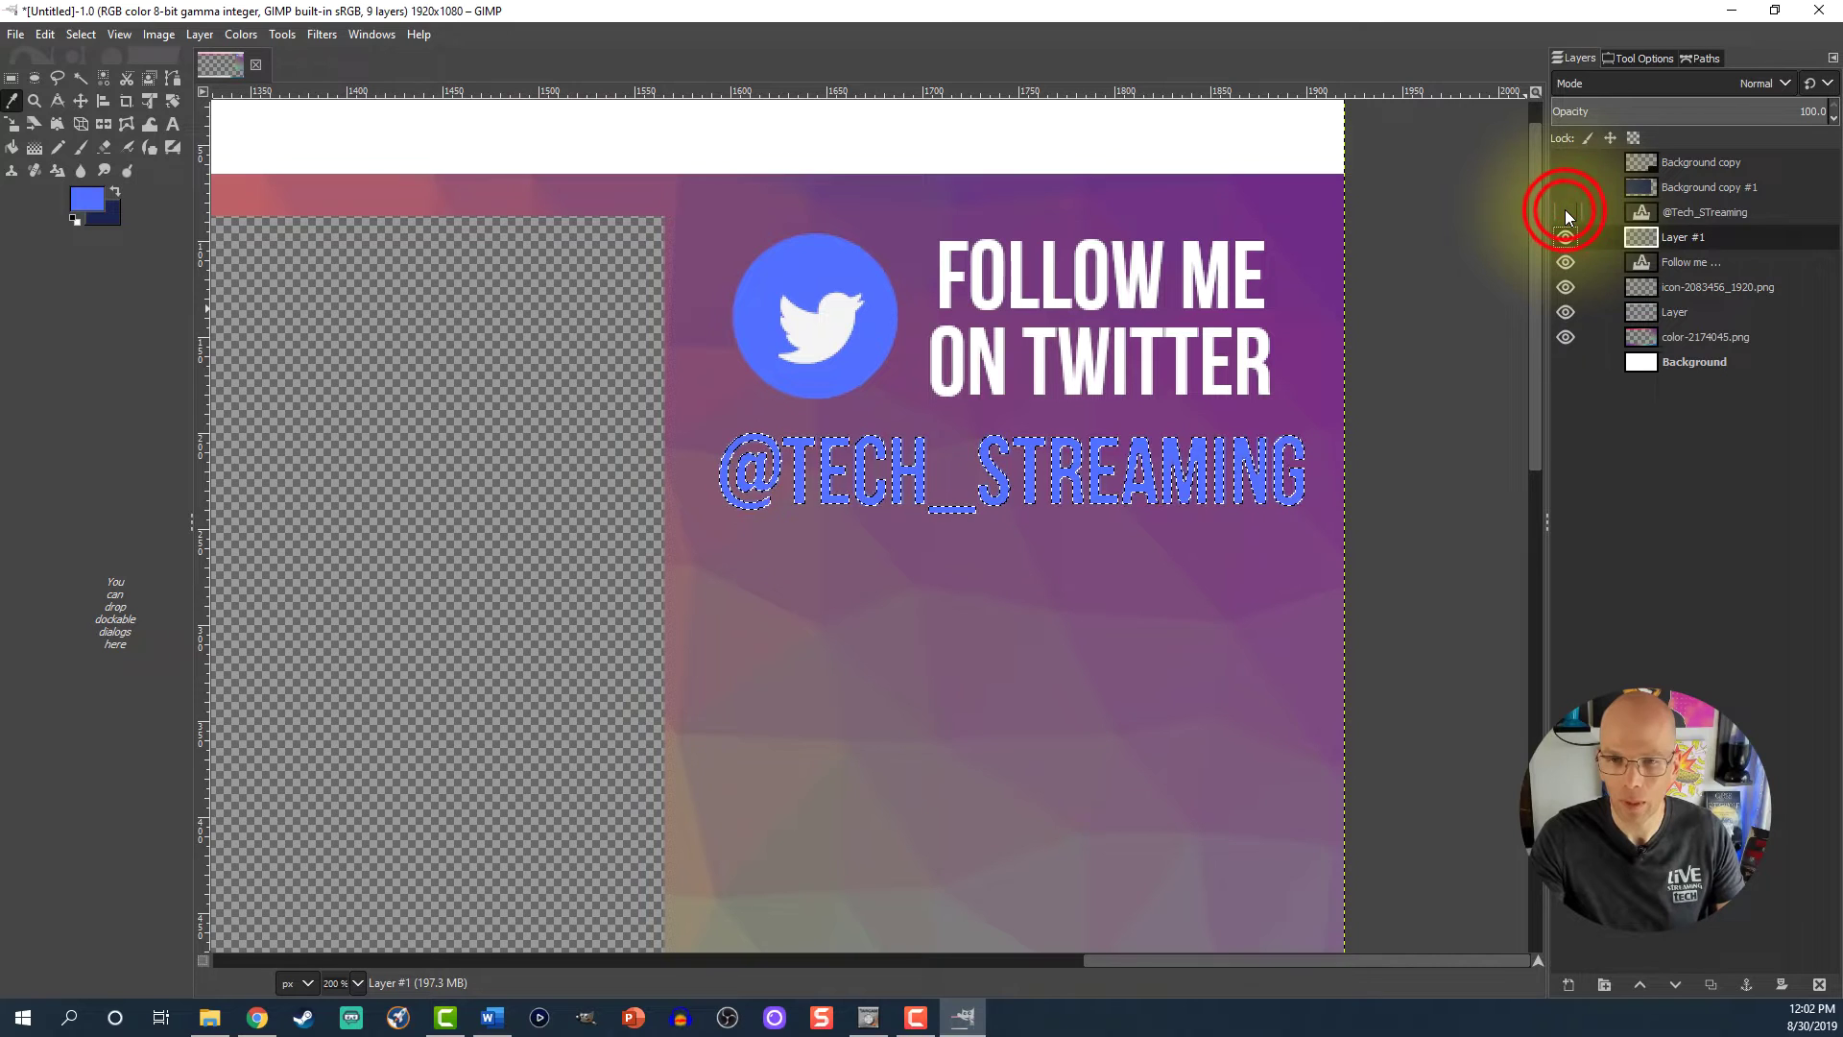
{"action": "key", "text": "ctrl+shift+a"}
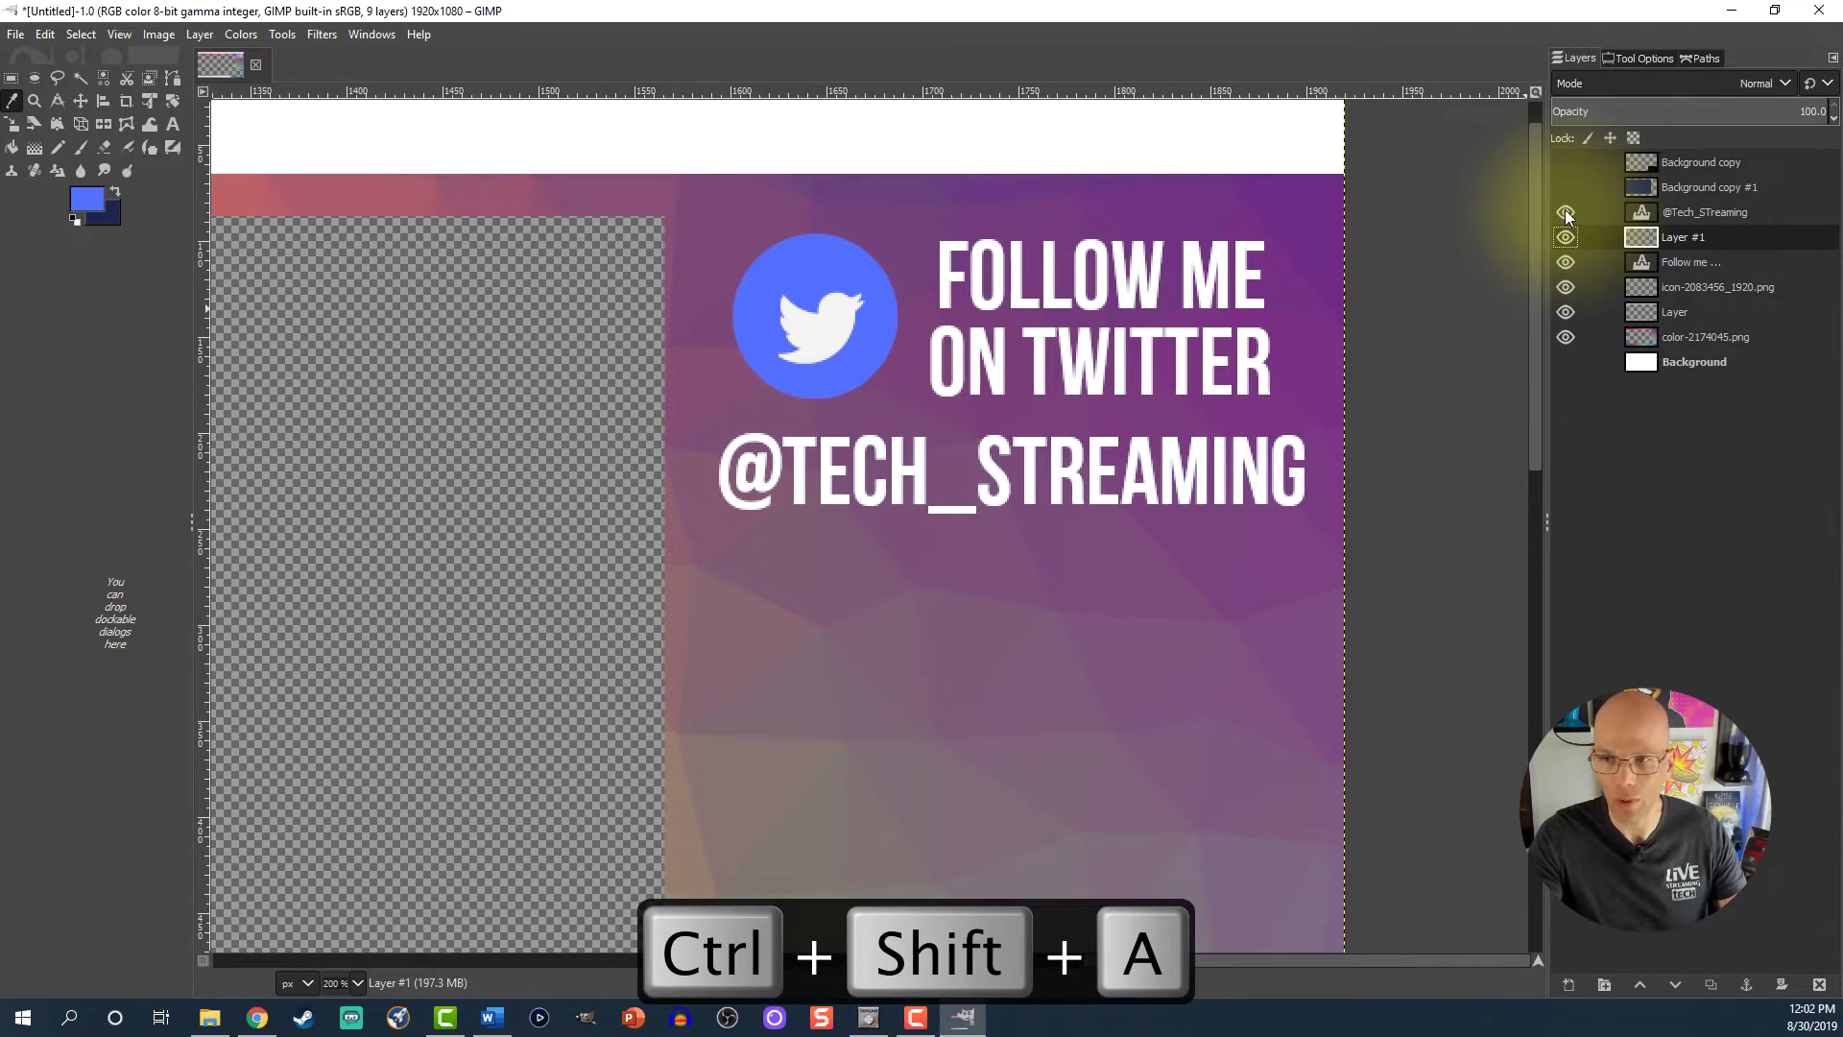
{"action": "left_click", "coordinate": [1565, 211]}
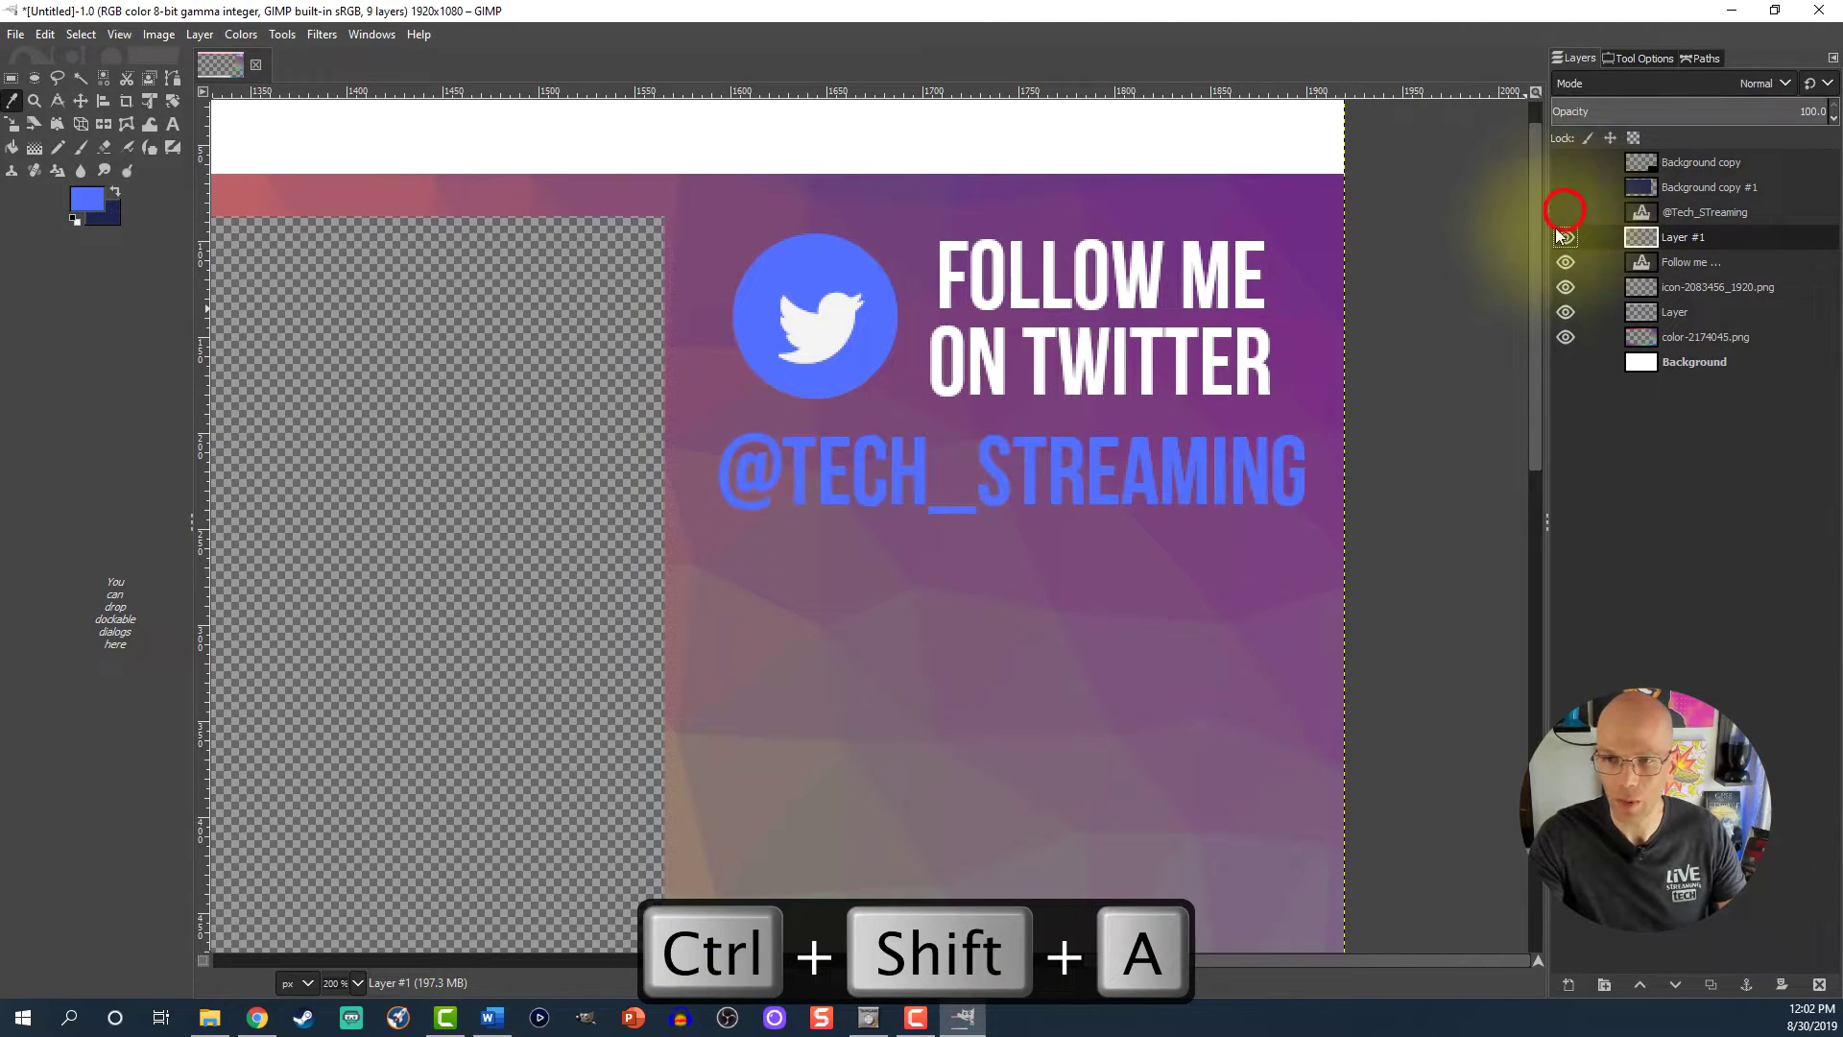
- Offset the blue copy slightly down-left, show the white handle again, and add Layer #2
{"action": "left_click", "coordinate": [80, 99]}
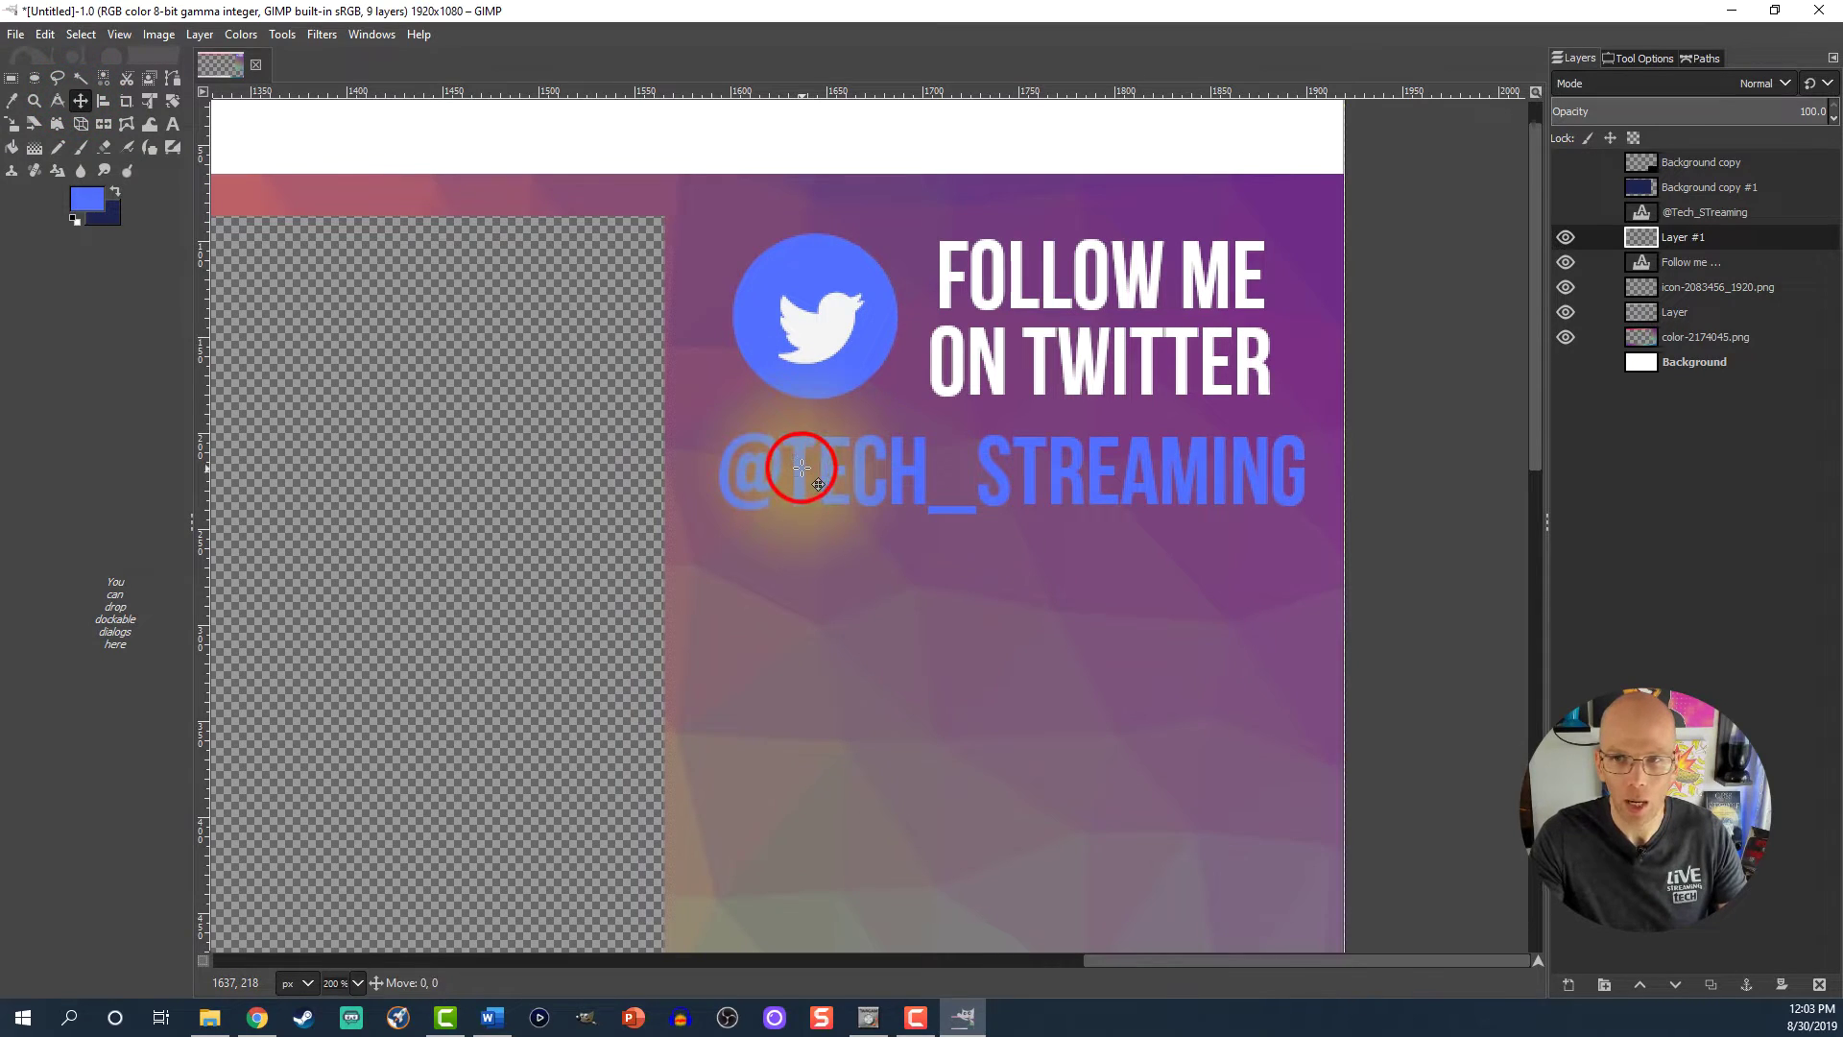
{"action": "left_click_drag", "start_coordinate": [802, 467], "coordinate": [797, 465]}
{"action": "key", "text": "Down"}
{"action": "left_click", "coordinate": [1565, 212]}
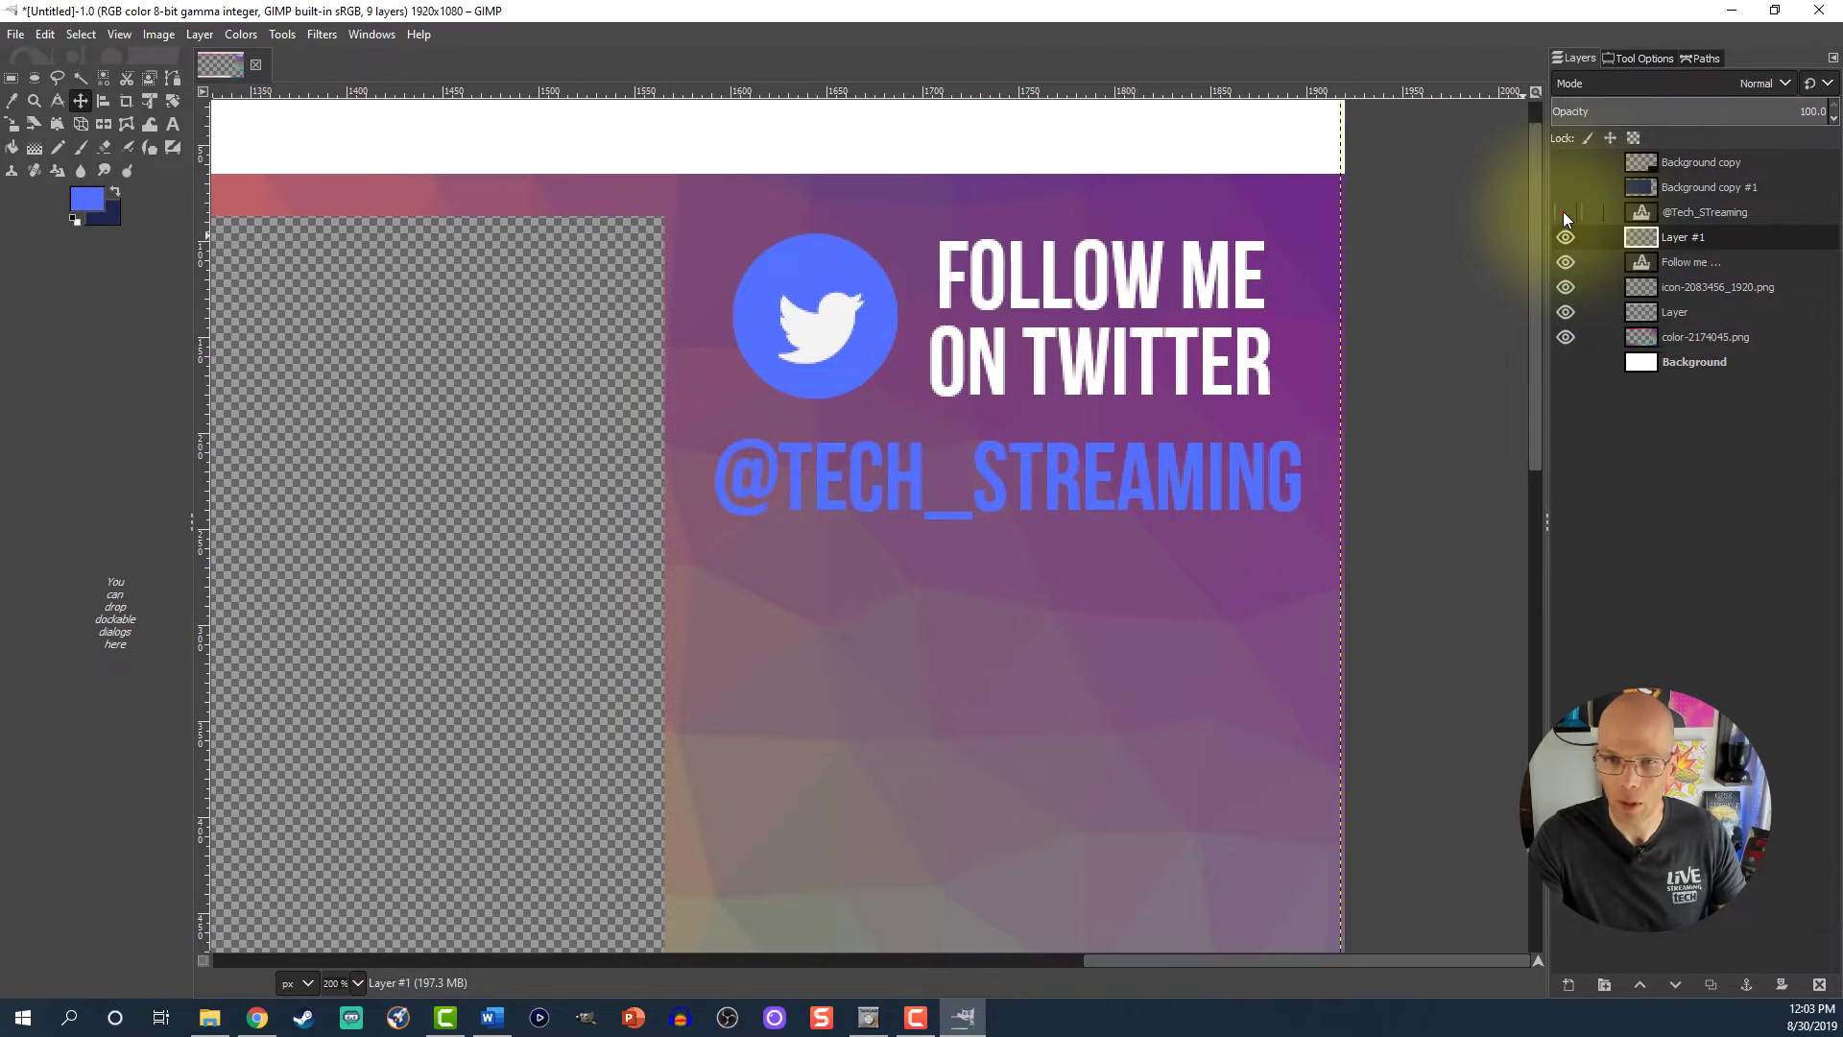
{"action": "left_click", "coordinate": [1714, 988]}
- Apply a size-15 Gaussian blur to Layer #1 to make a soft glow behind the handle
{"action": "left_click", "coordinate": [1638, 263]}
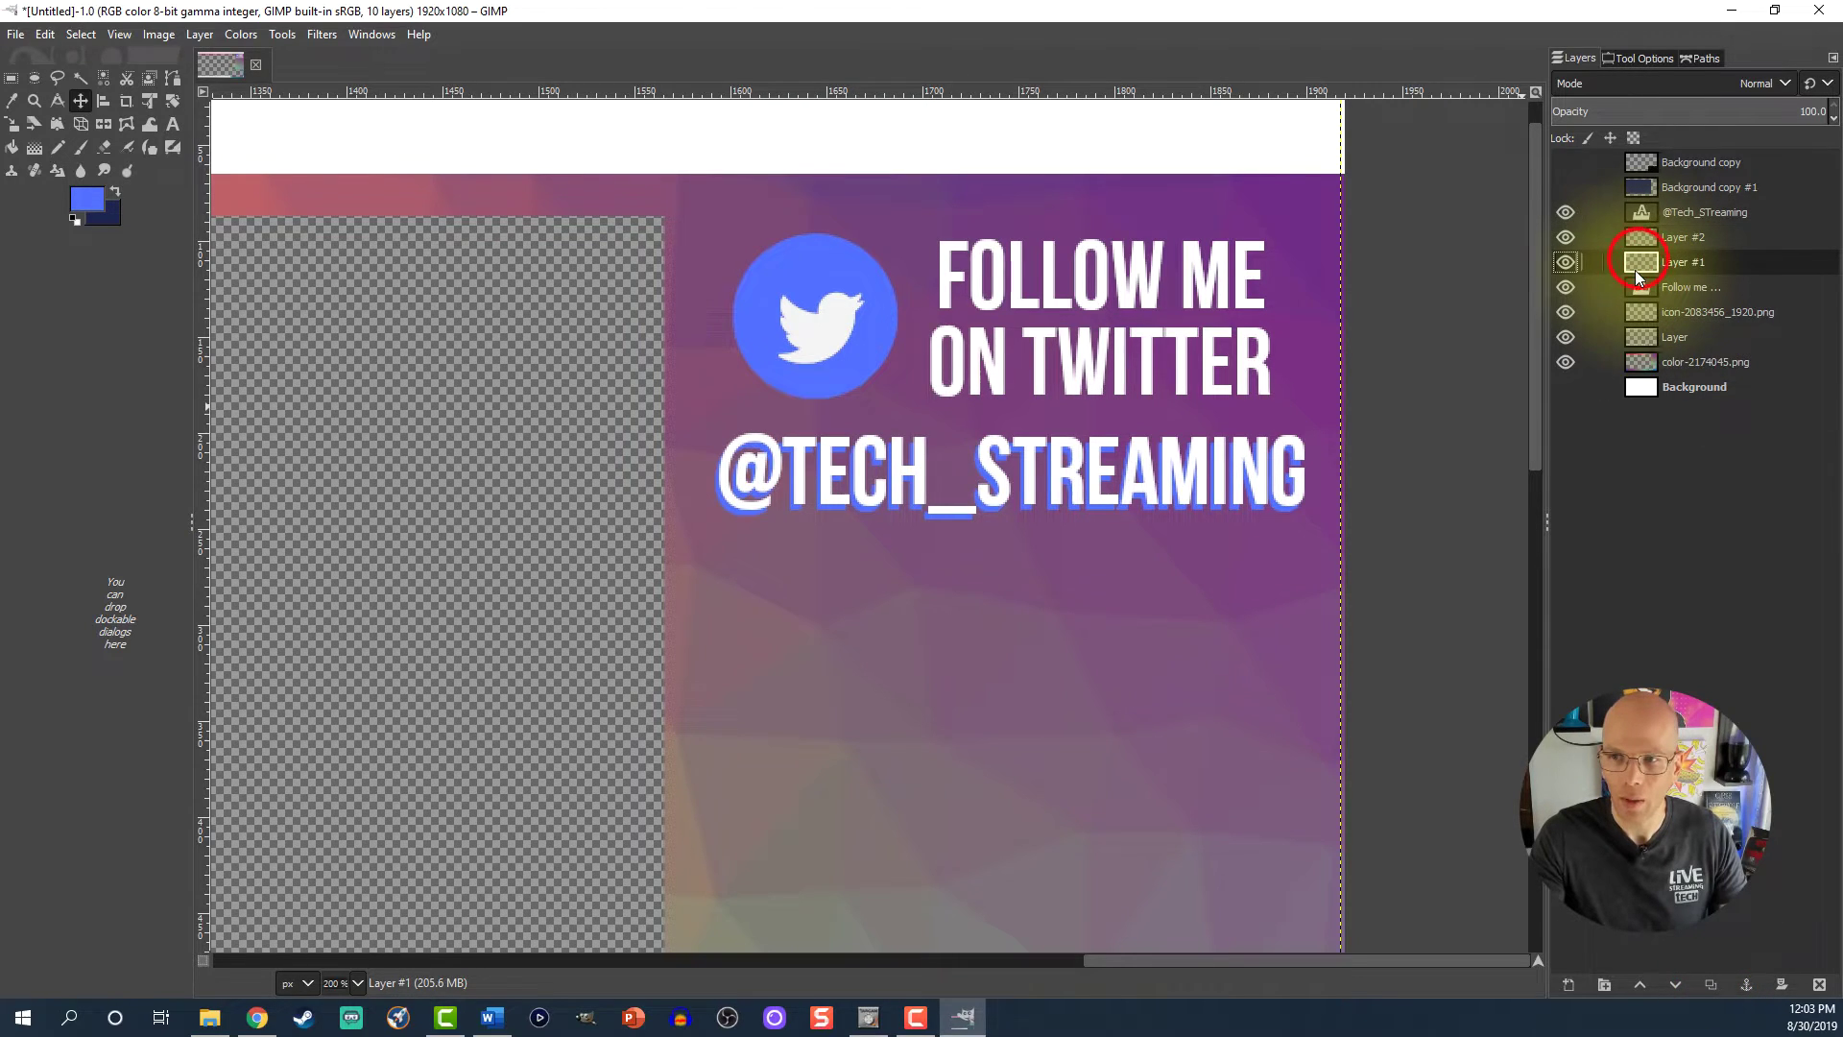
{"action": "left_click", "coordinate": [319, 35]}
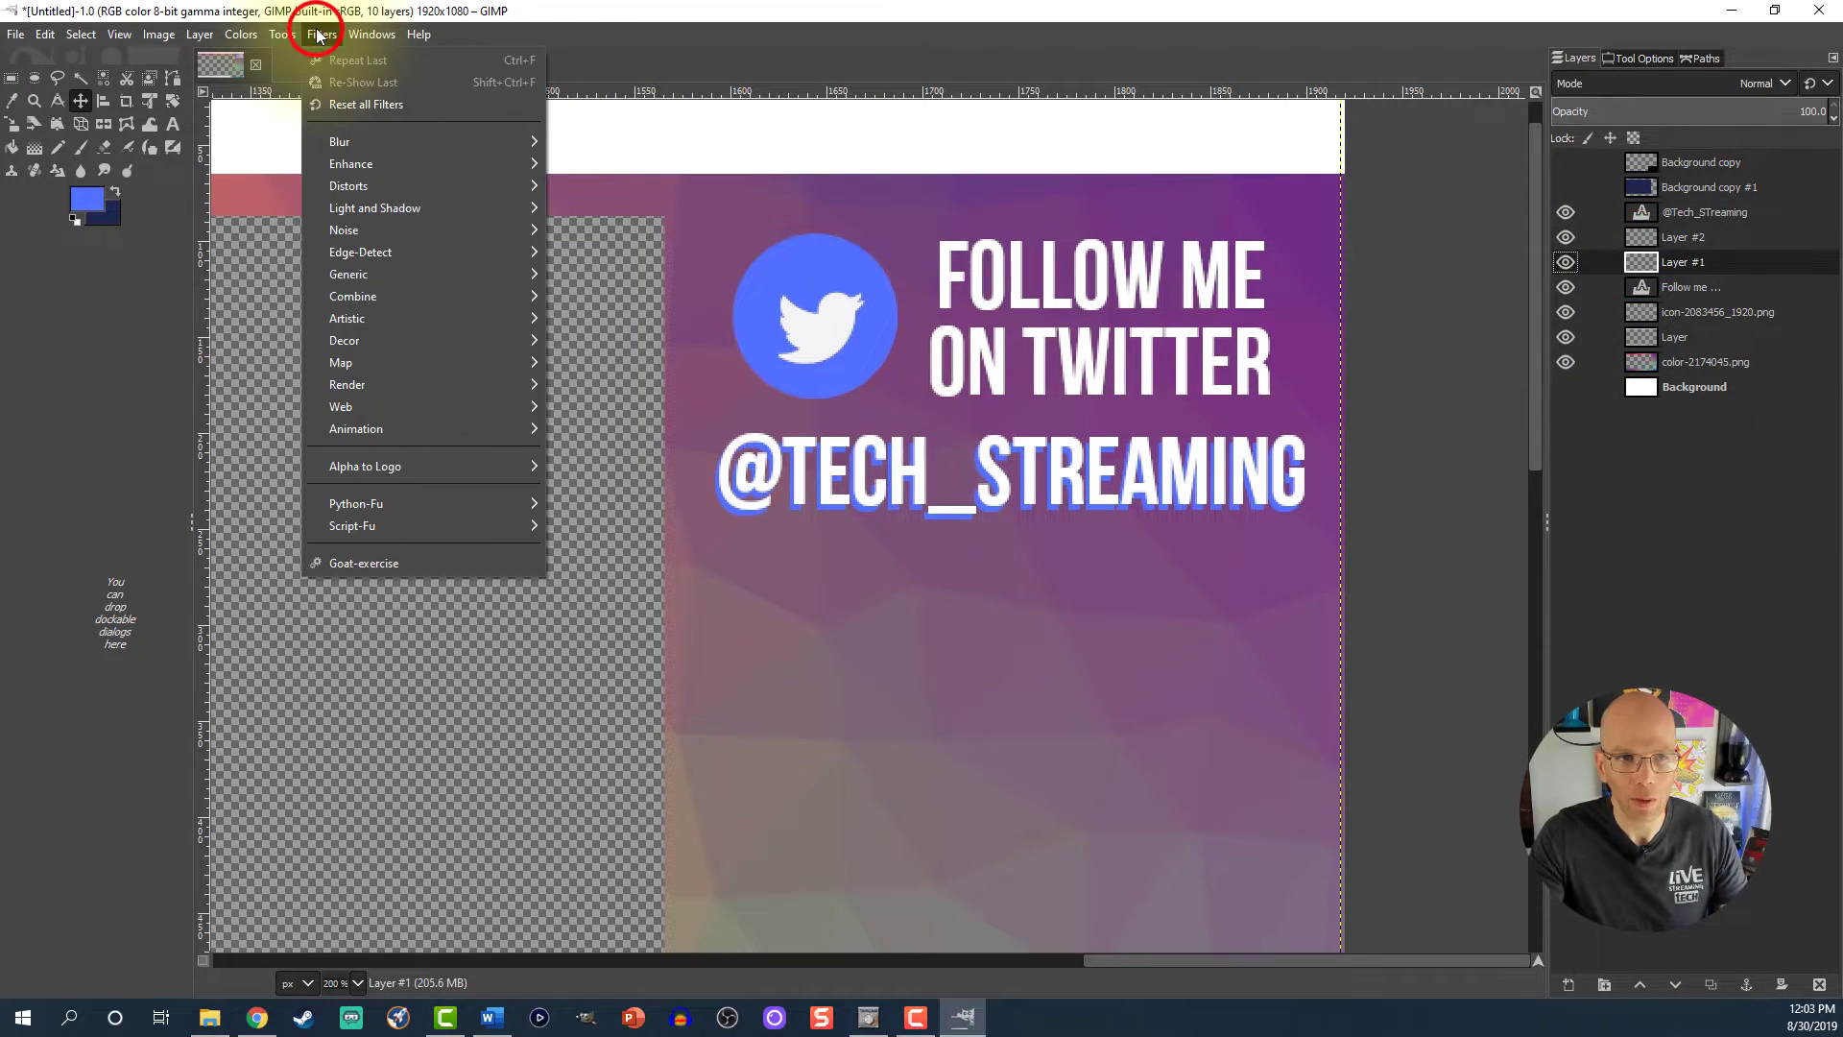
{"action": "mouse_move", "coordinate": [360, 139]}
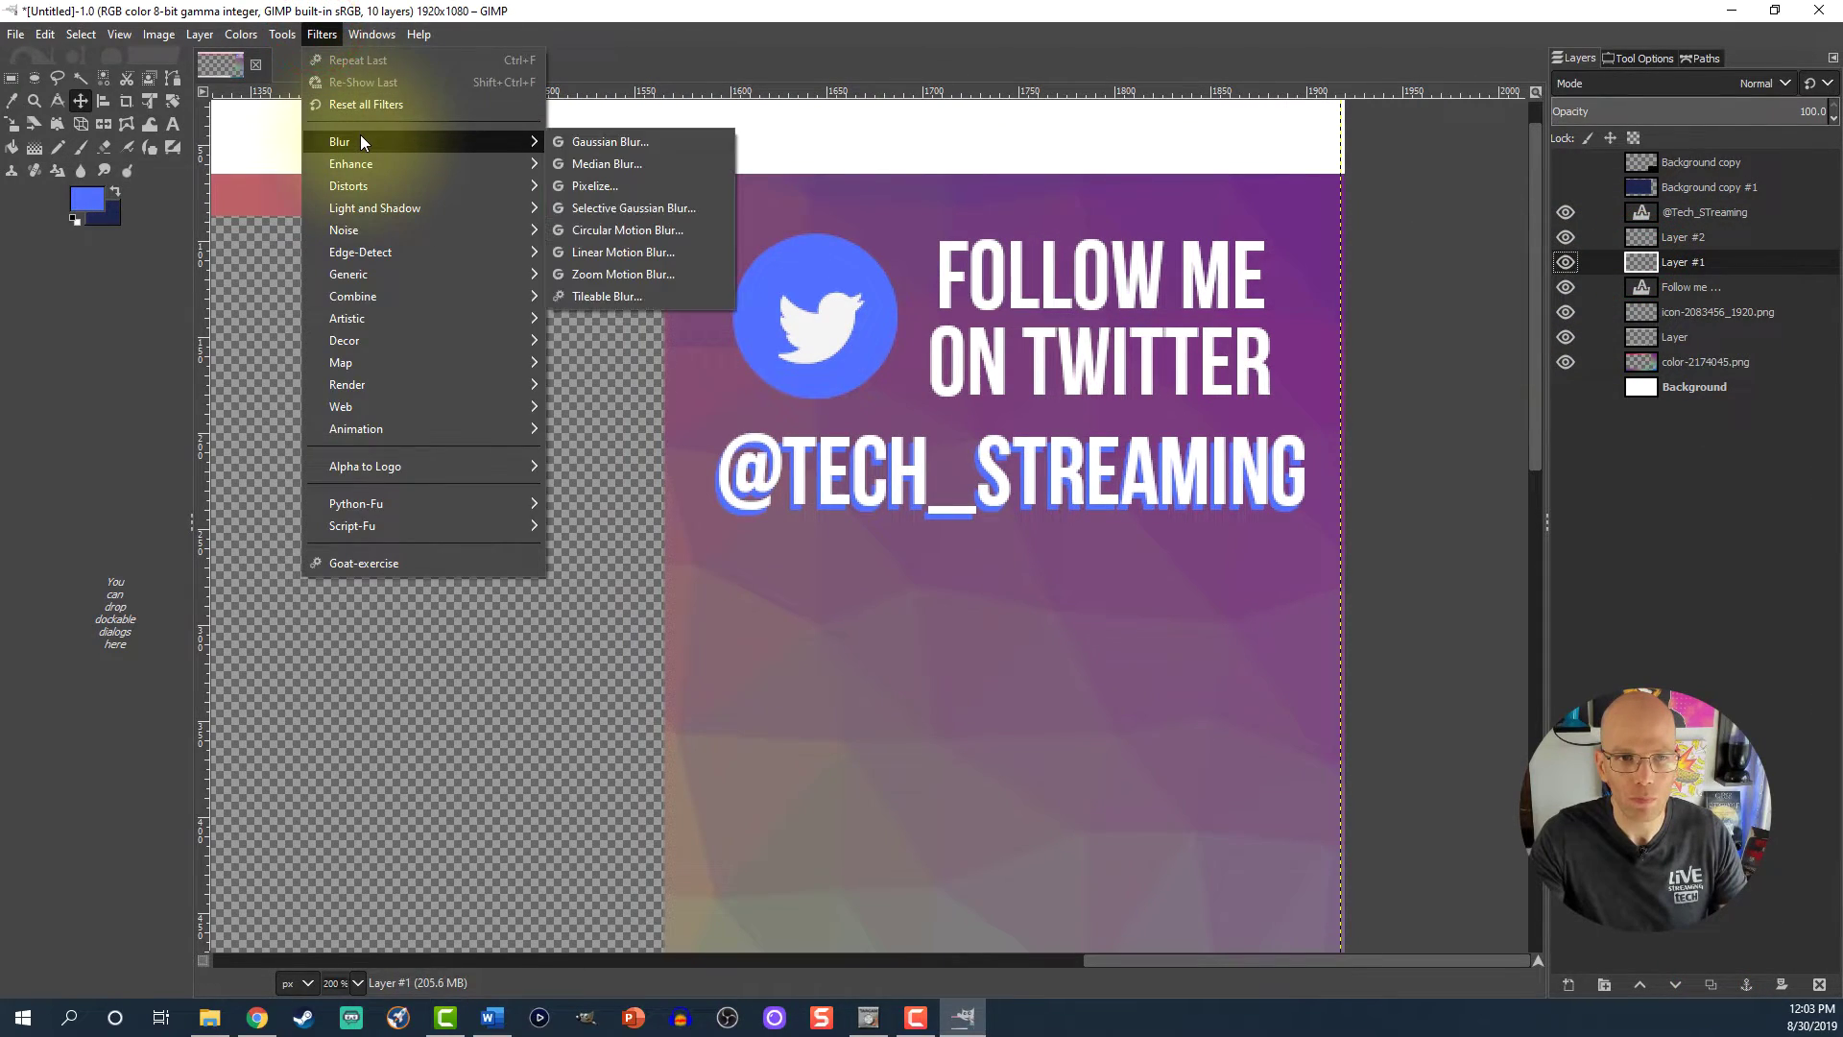
{"action": "left_click", "coordinate": [591, 141]}
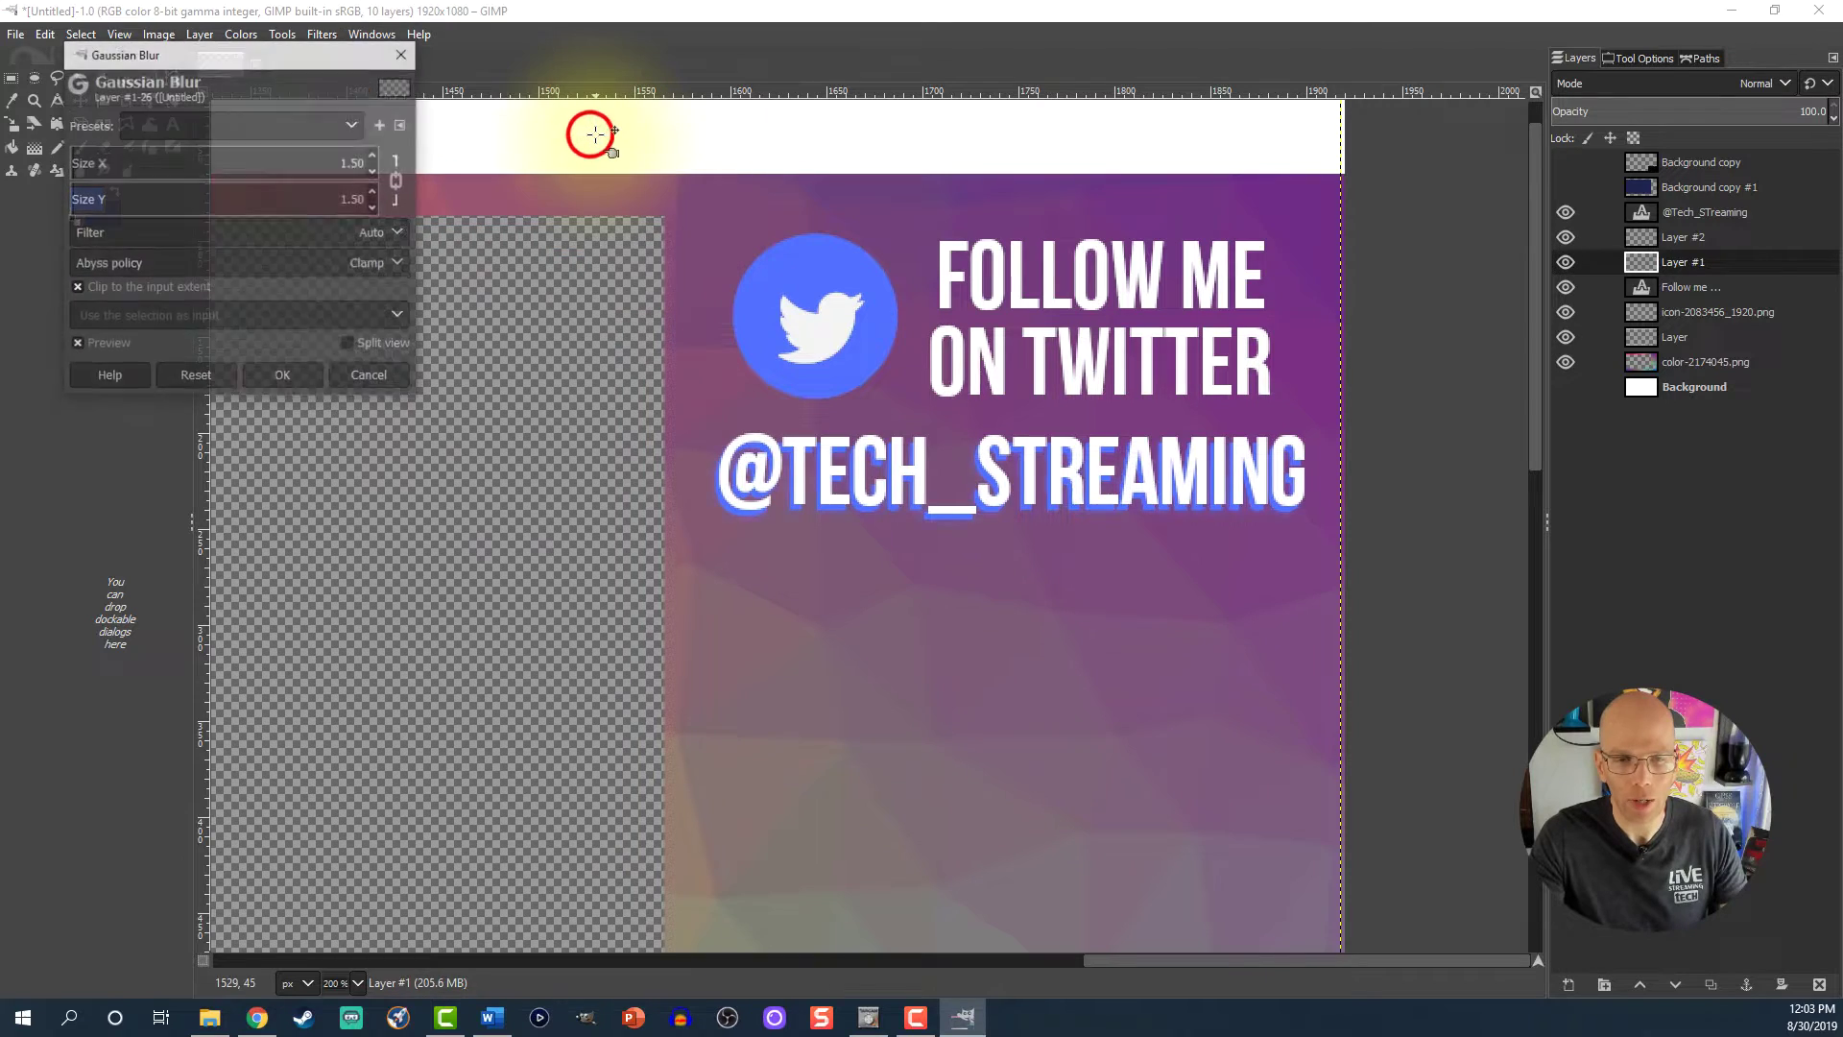
{"action": "double_click", "coordinate": [352, 164]}
{"action": "type", "text": "15"}
{"action": "key", "text": "Return"}
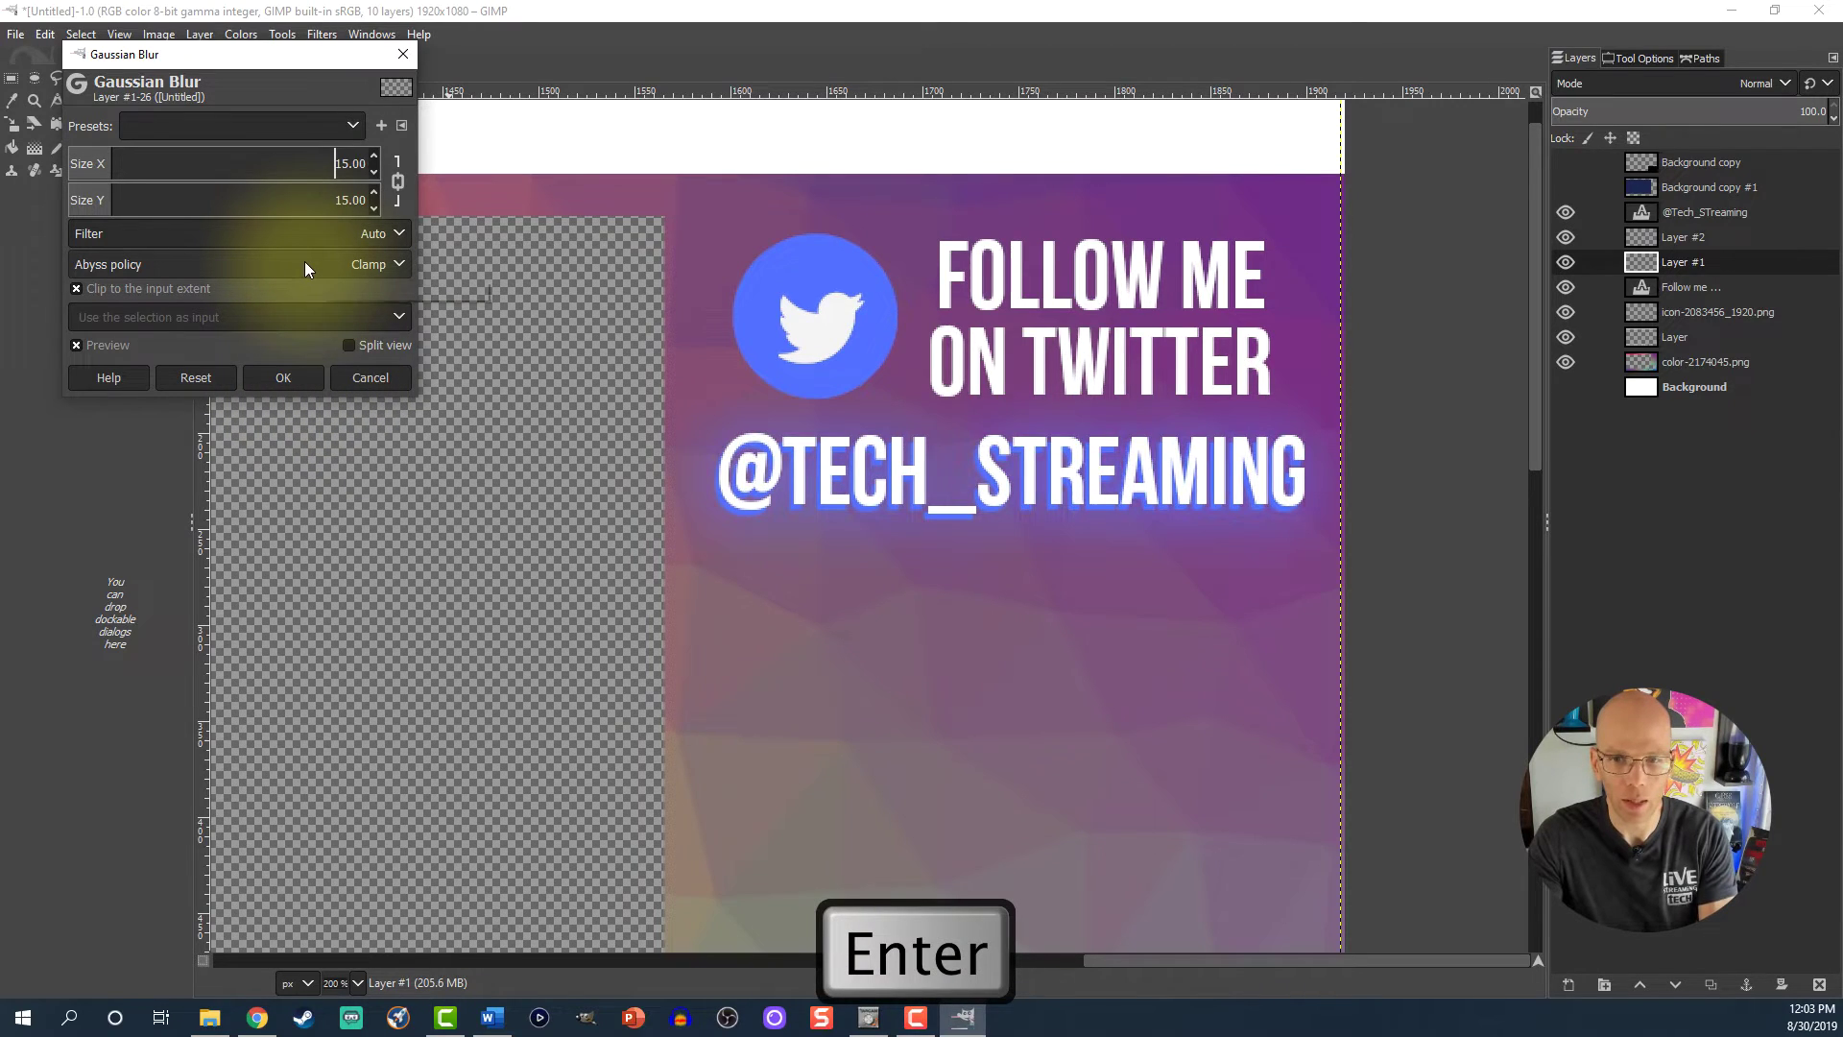
{"action": "left_click", "coordinate": [297, 376]}
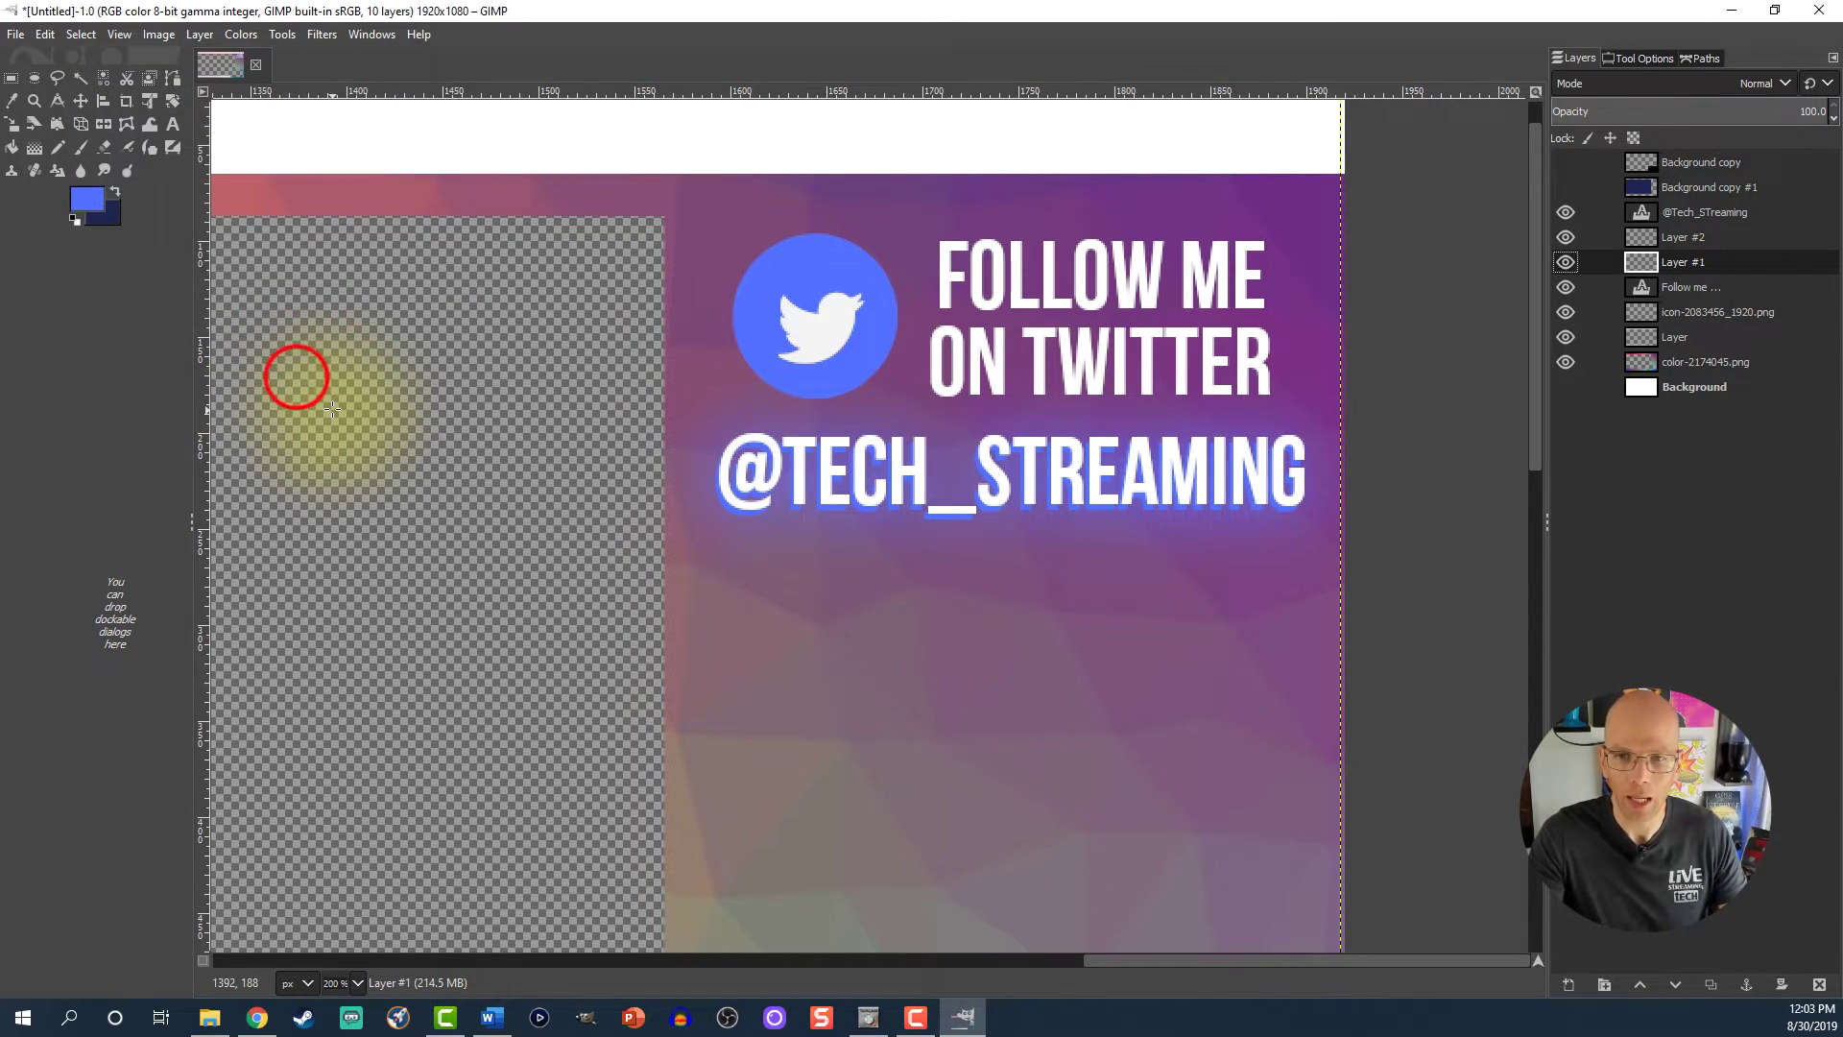
{"action": "scroll", "coordinate": [950, 432], "scroll_direction": "down", "scroll_amount": 4}
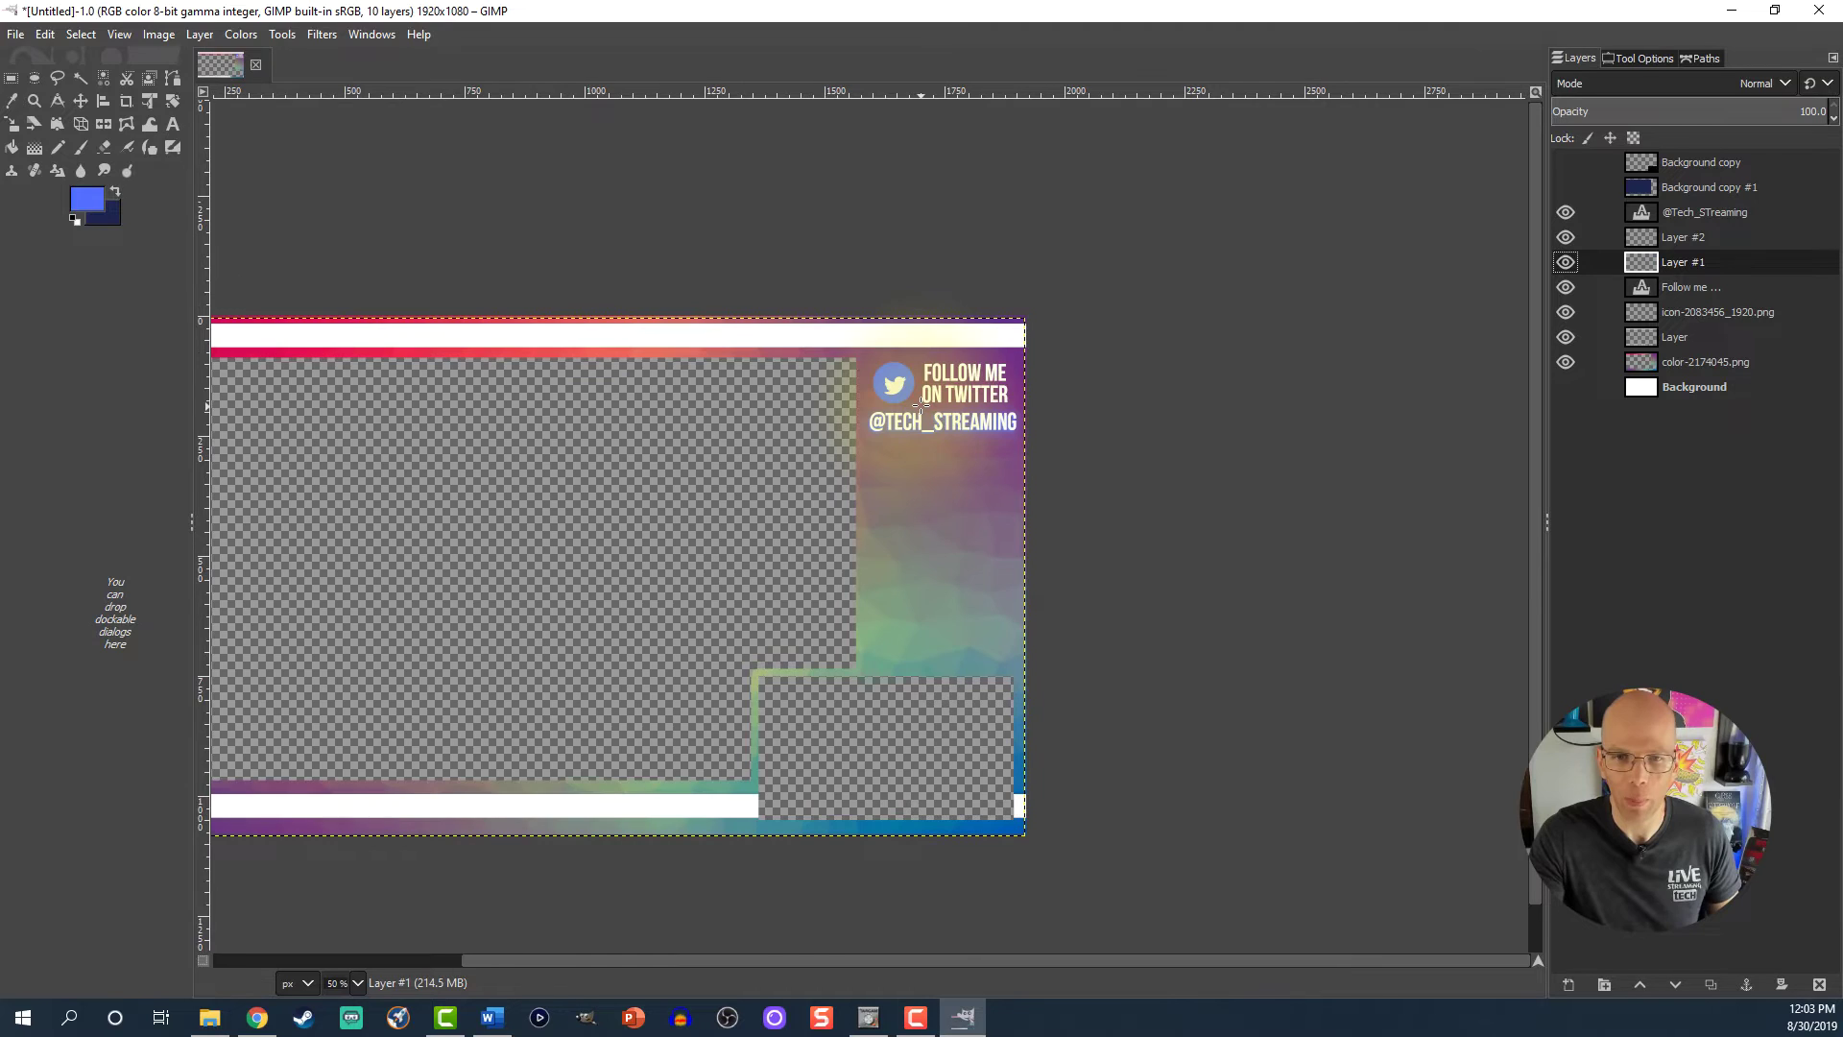
{"action": "scroll", "coordinate": [919, 406], "scroll_direction": "up", "scroll_amount": 3}
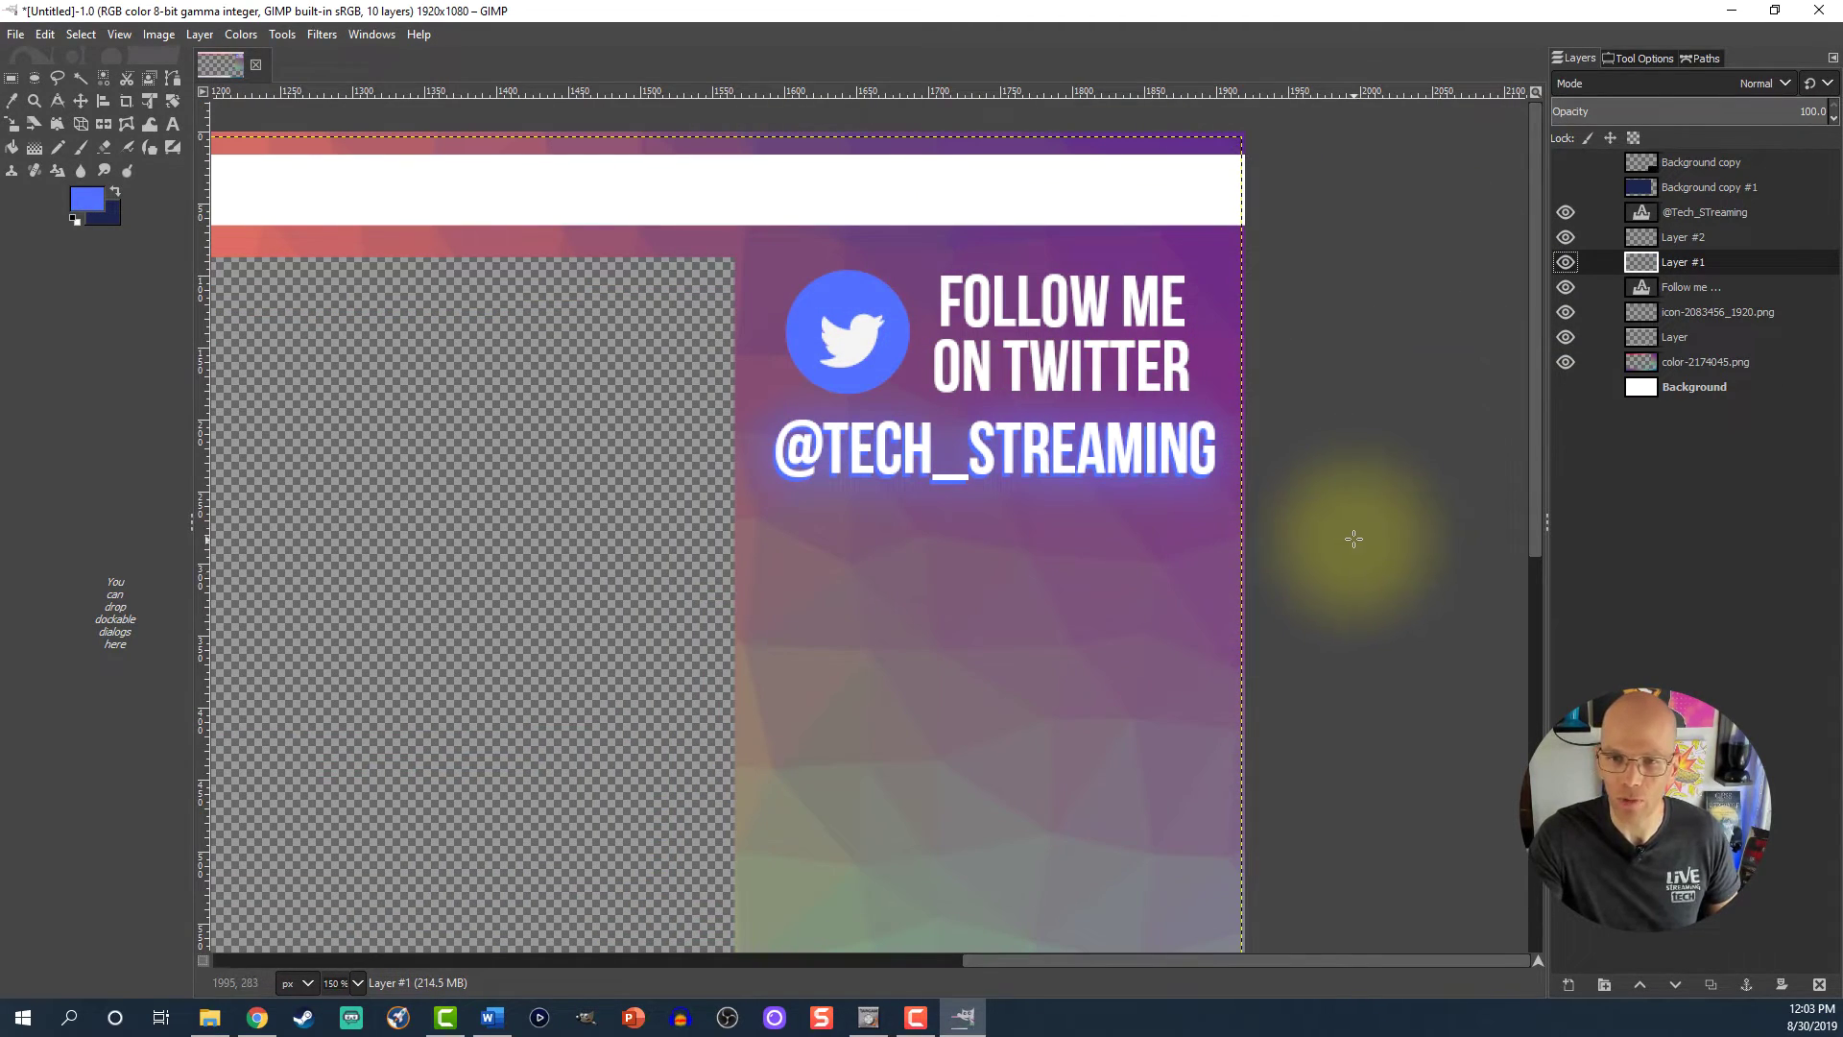
{"action": "scroll", "coordinate": [1349, 535], "scroll_direction": "down", "scroll_amount": 3}
{"action": "scroll", "coordinate": [1349, 535], "scroll_direction": "down", "scroll_amount": 5}
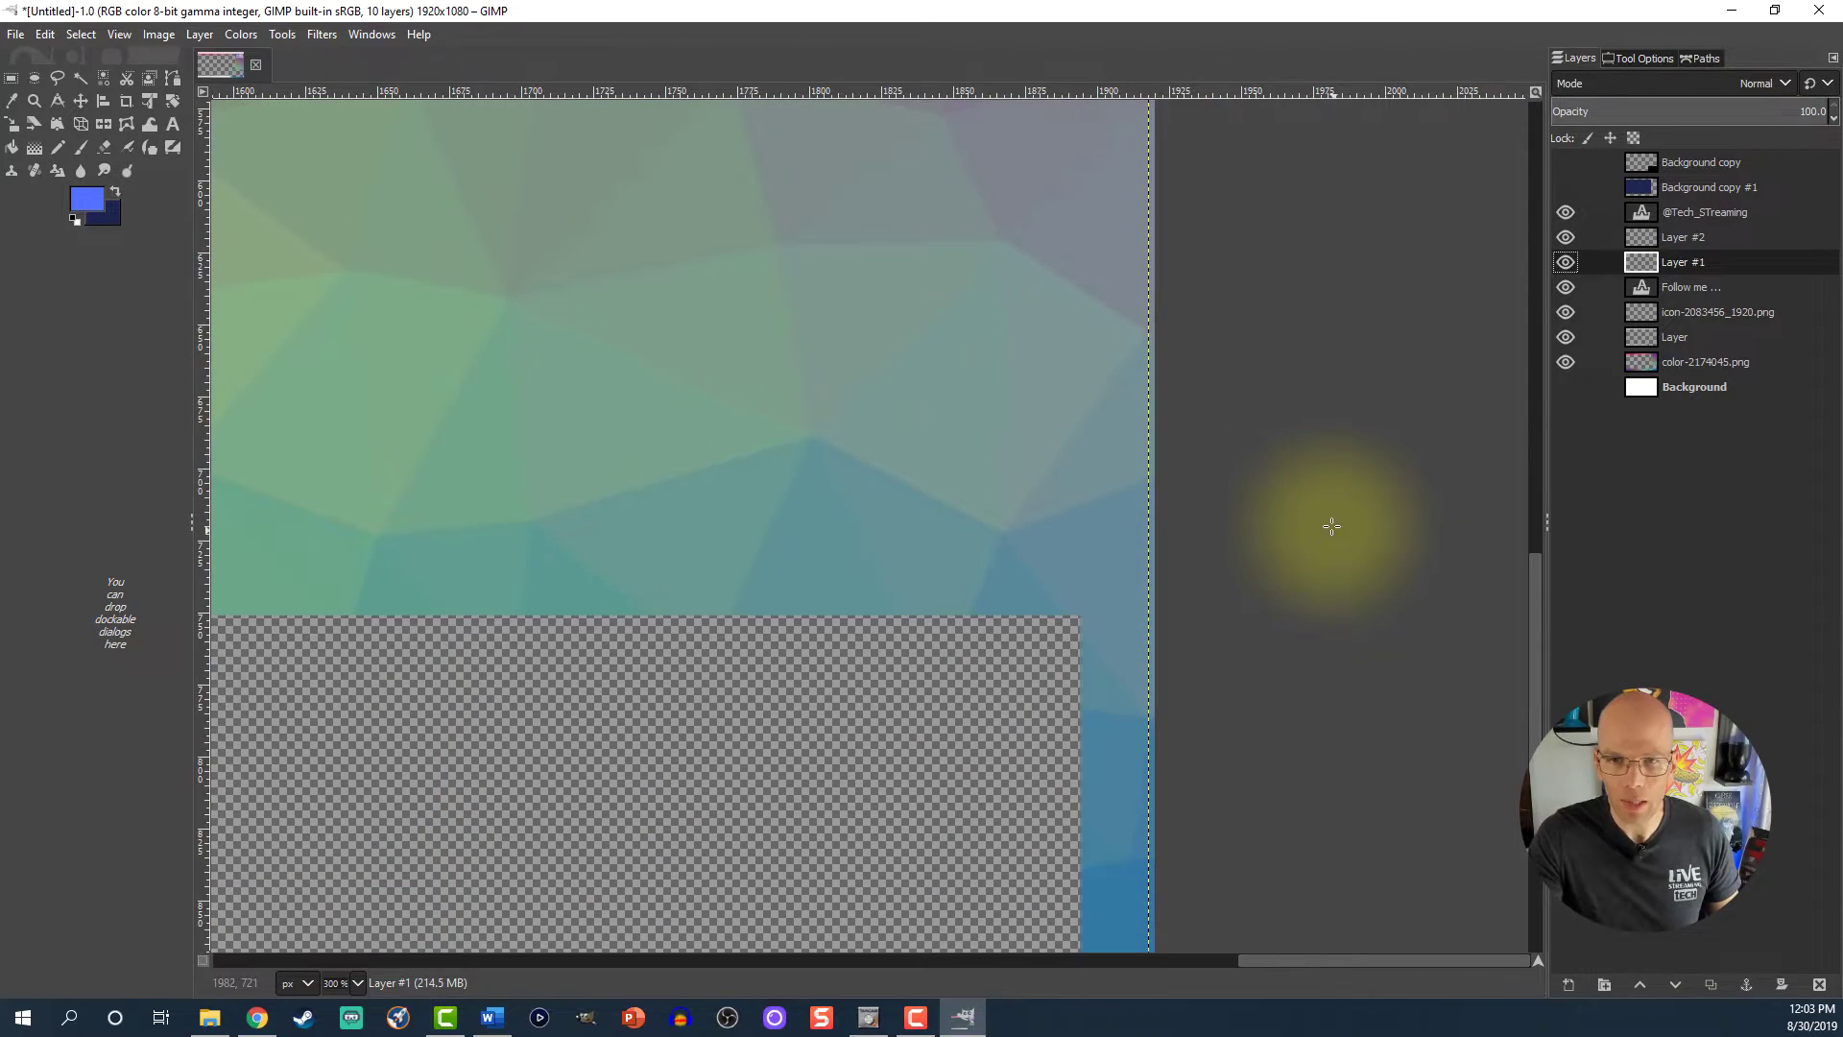
{"action": "scroll", "coordinate": [1327, 523], "scroll_direction": "down", "scroll_amount": 1}
{"action": "scroll", "coordinate": [1327, 523], "scroll_direction": "down", "scroll_amount": 2}
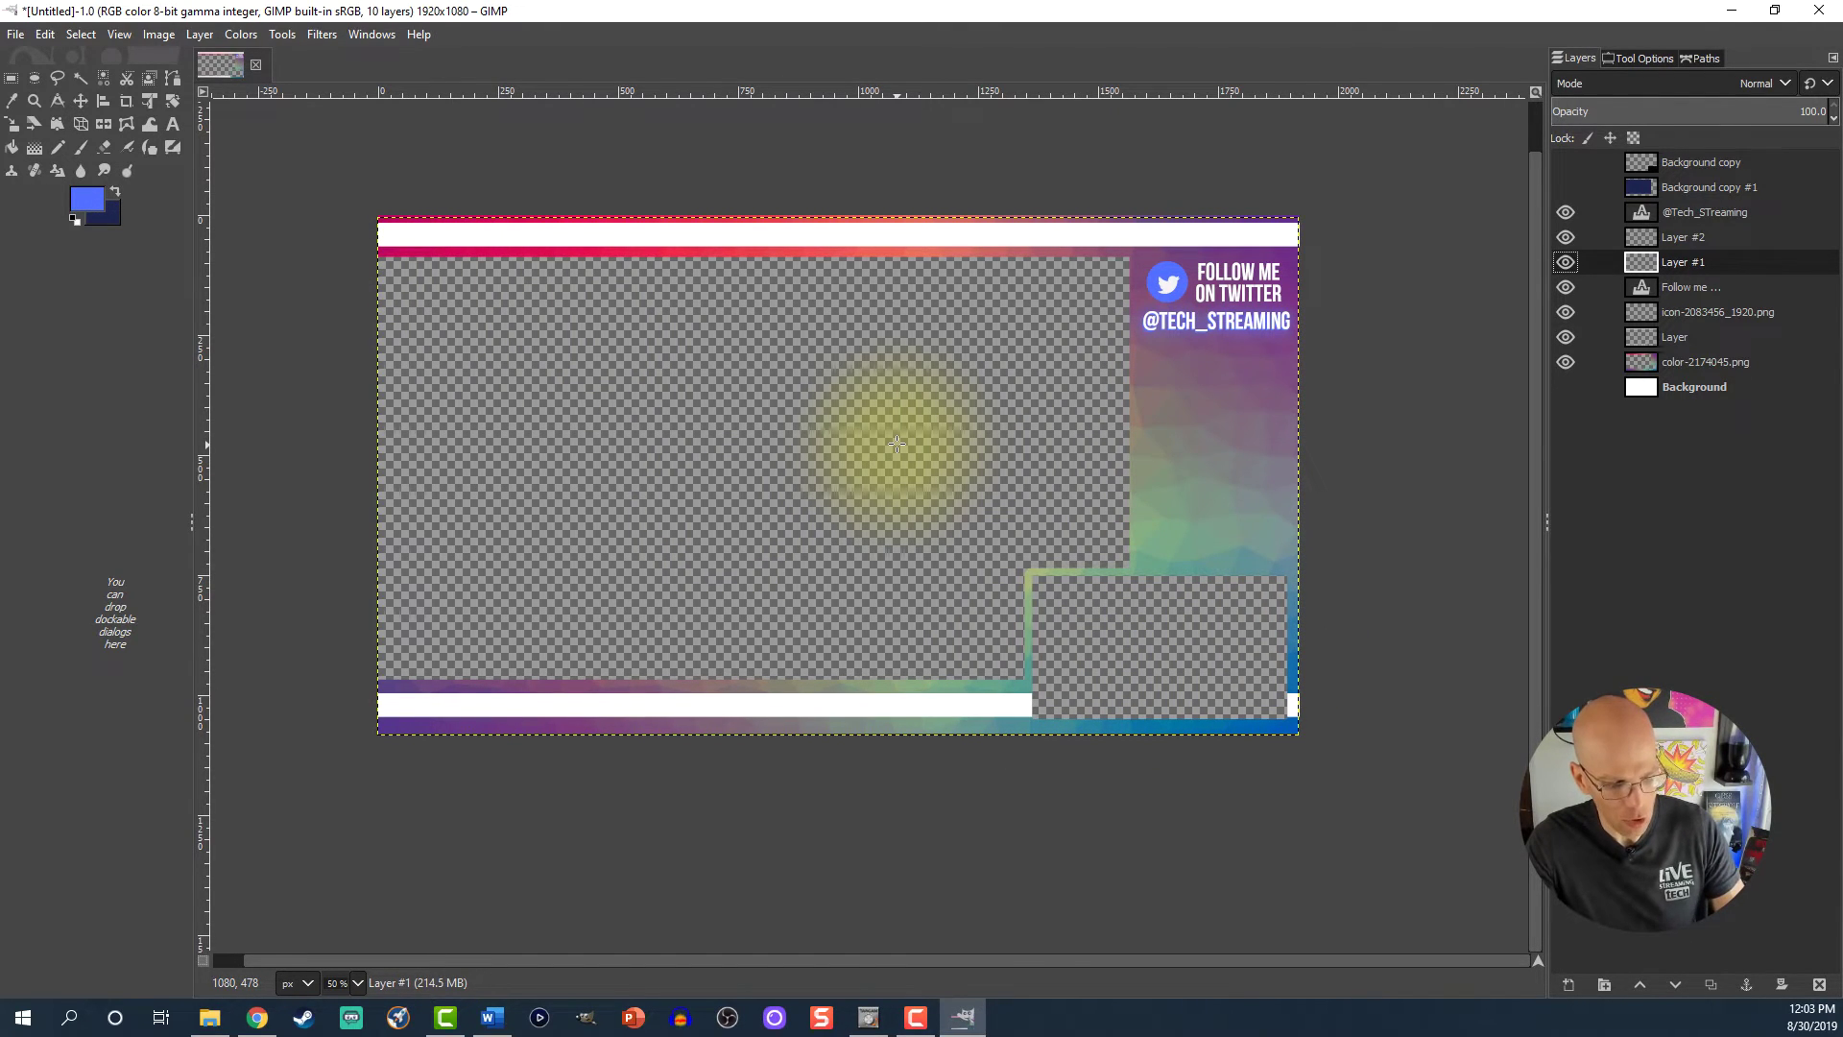
- Save the project as Twitch Overlay.xcf in DATA (D:) > YT LST > ASSETS
{"action": "key", "text": "ctrl+s"}
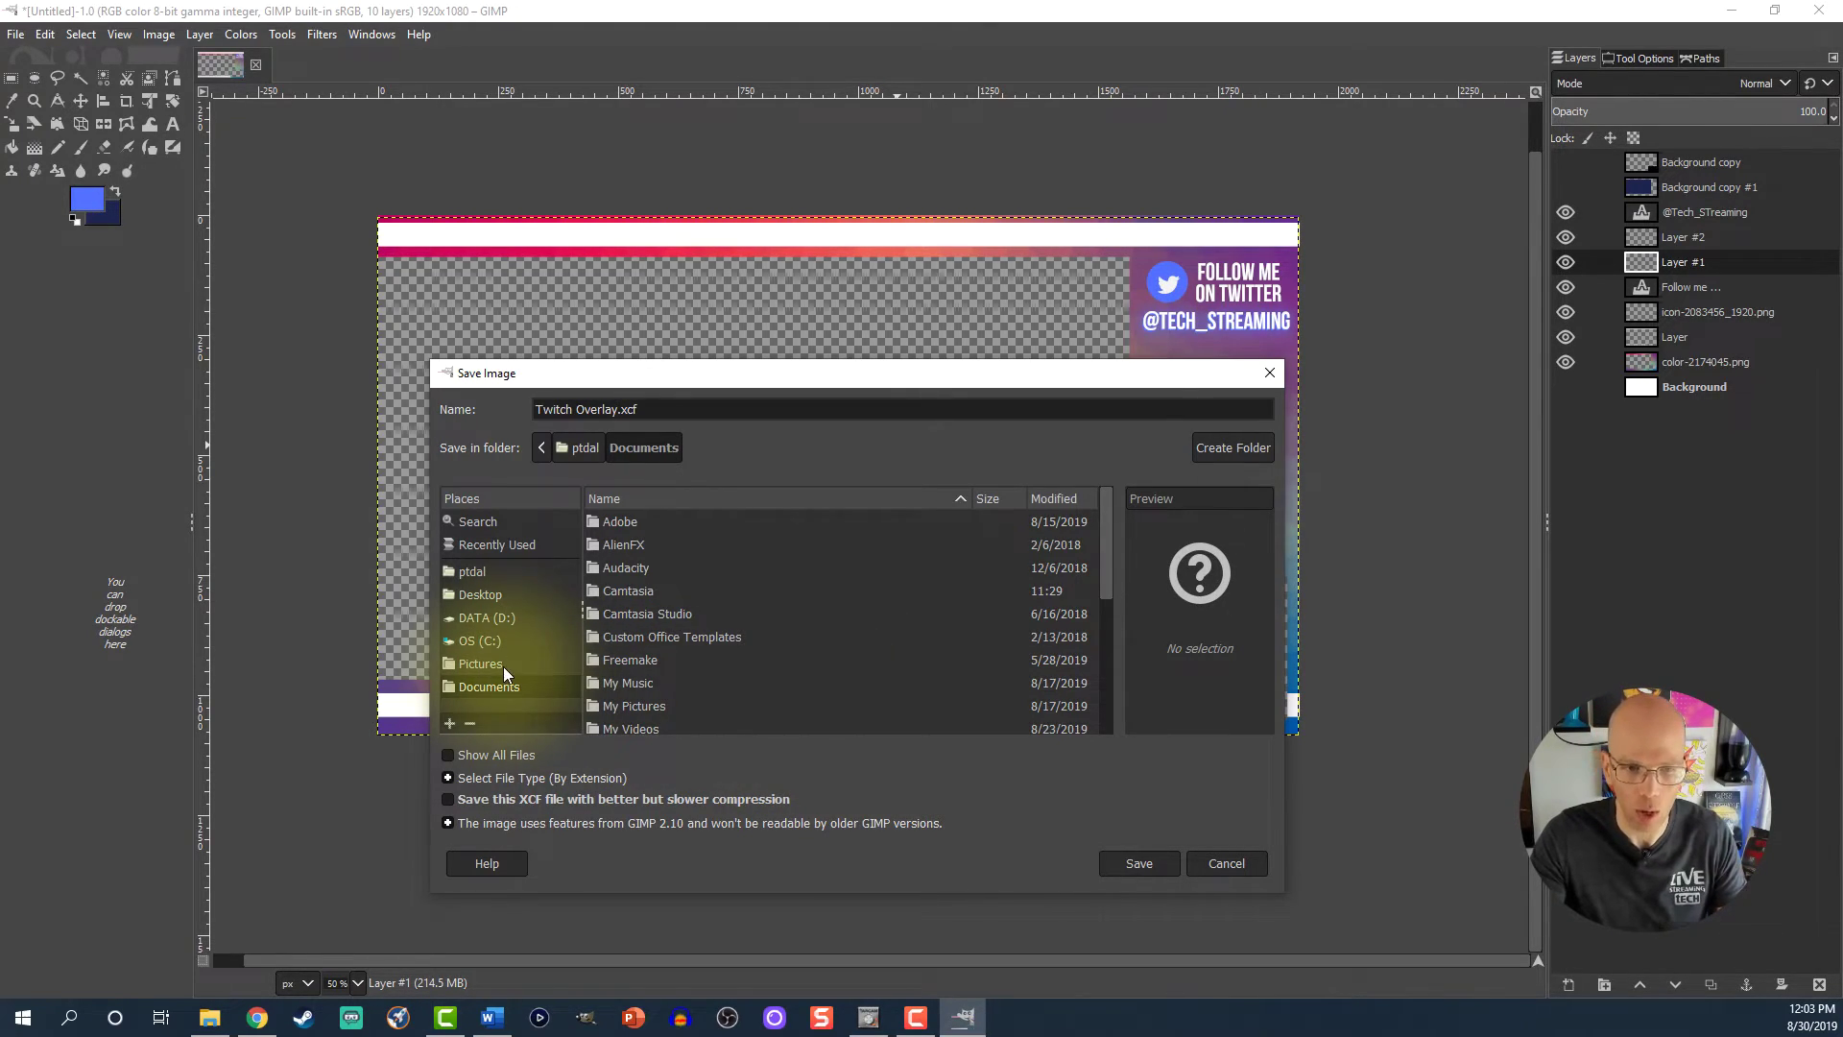
{"action": "left_click", "coordinate": [482, 619]}
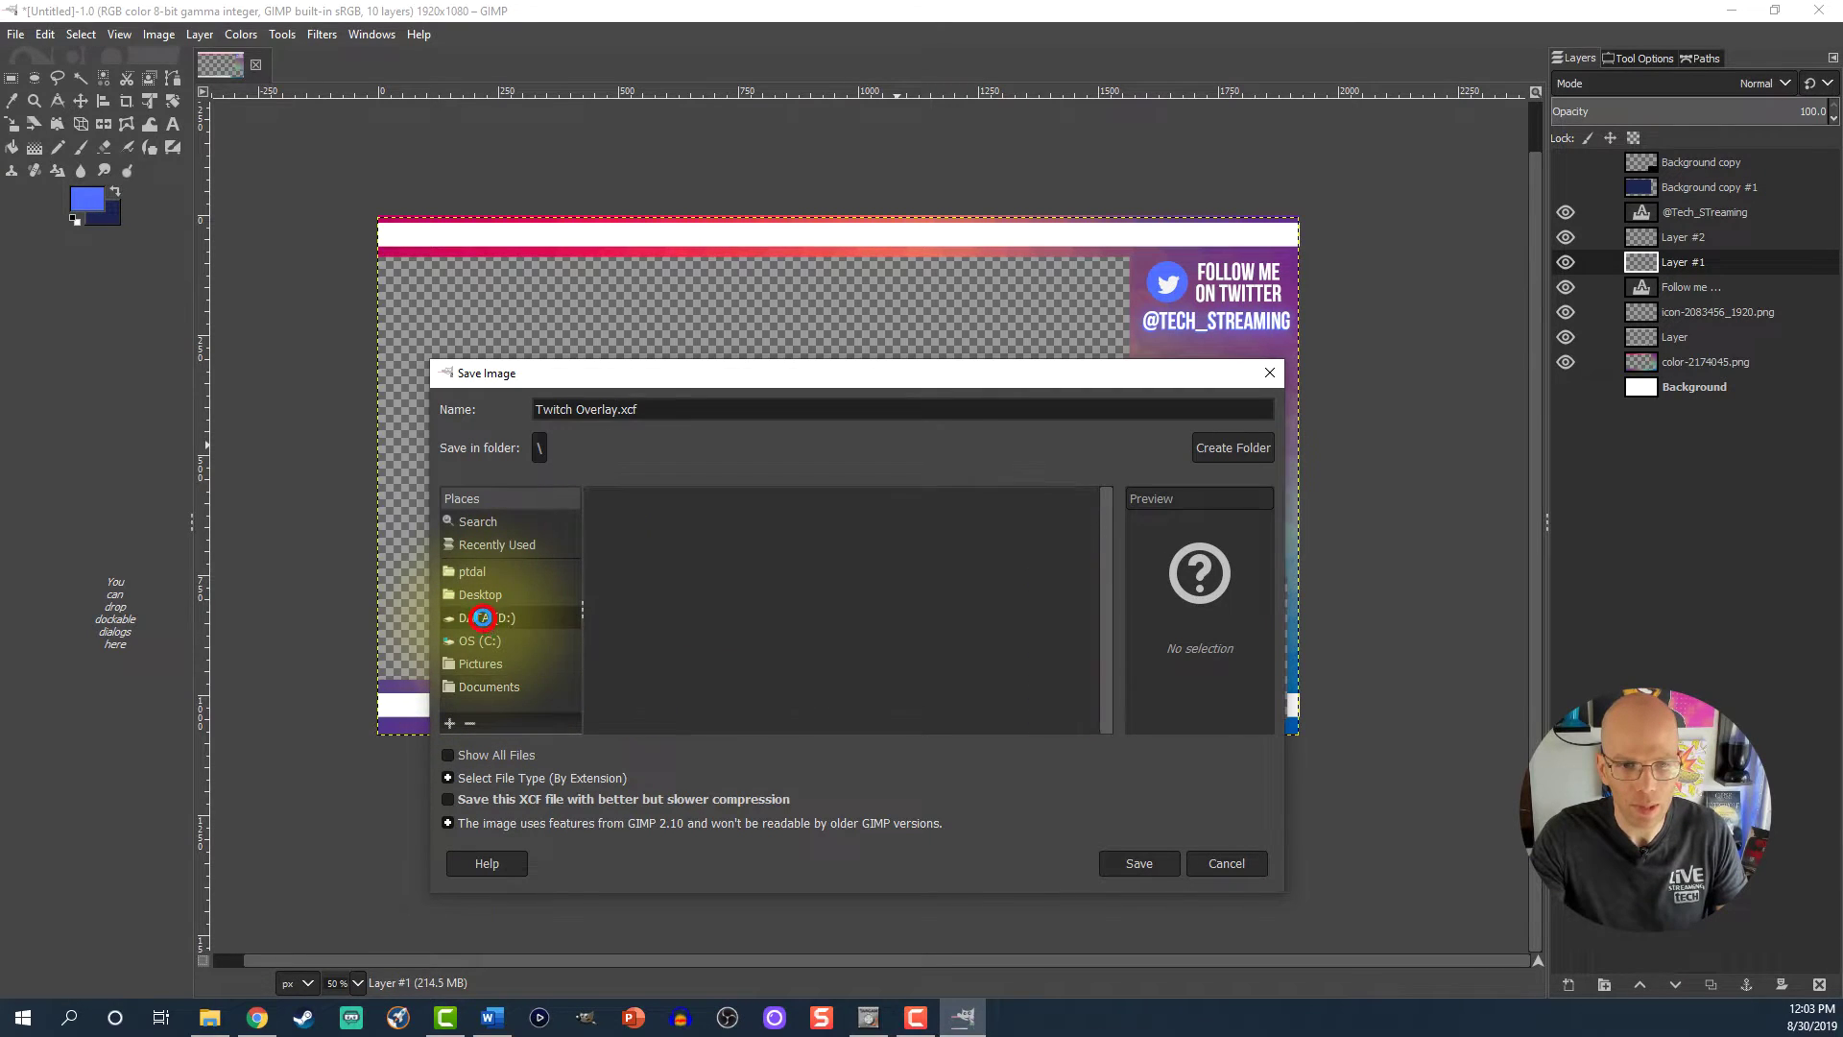
{"action": "left_click", "coordinate": [1127, 862]}
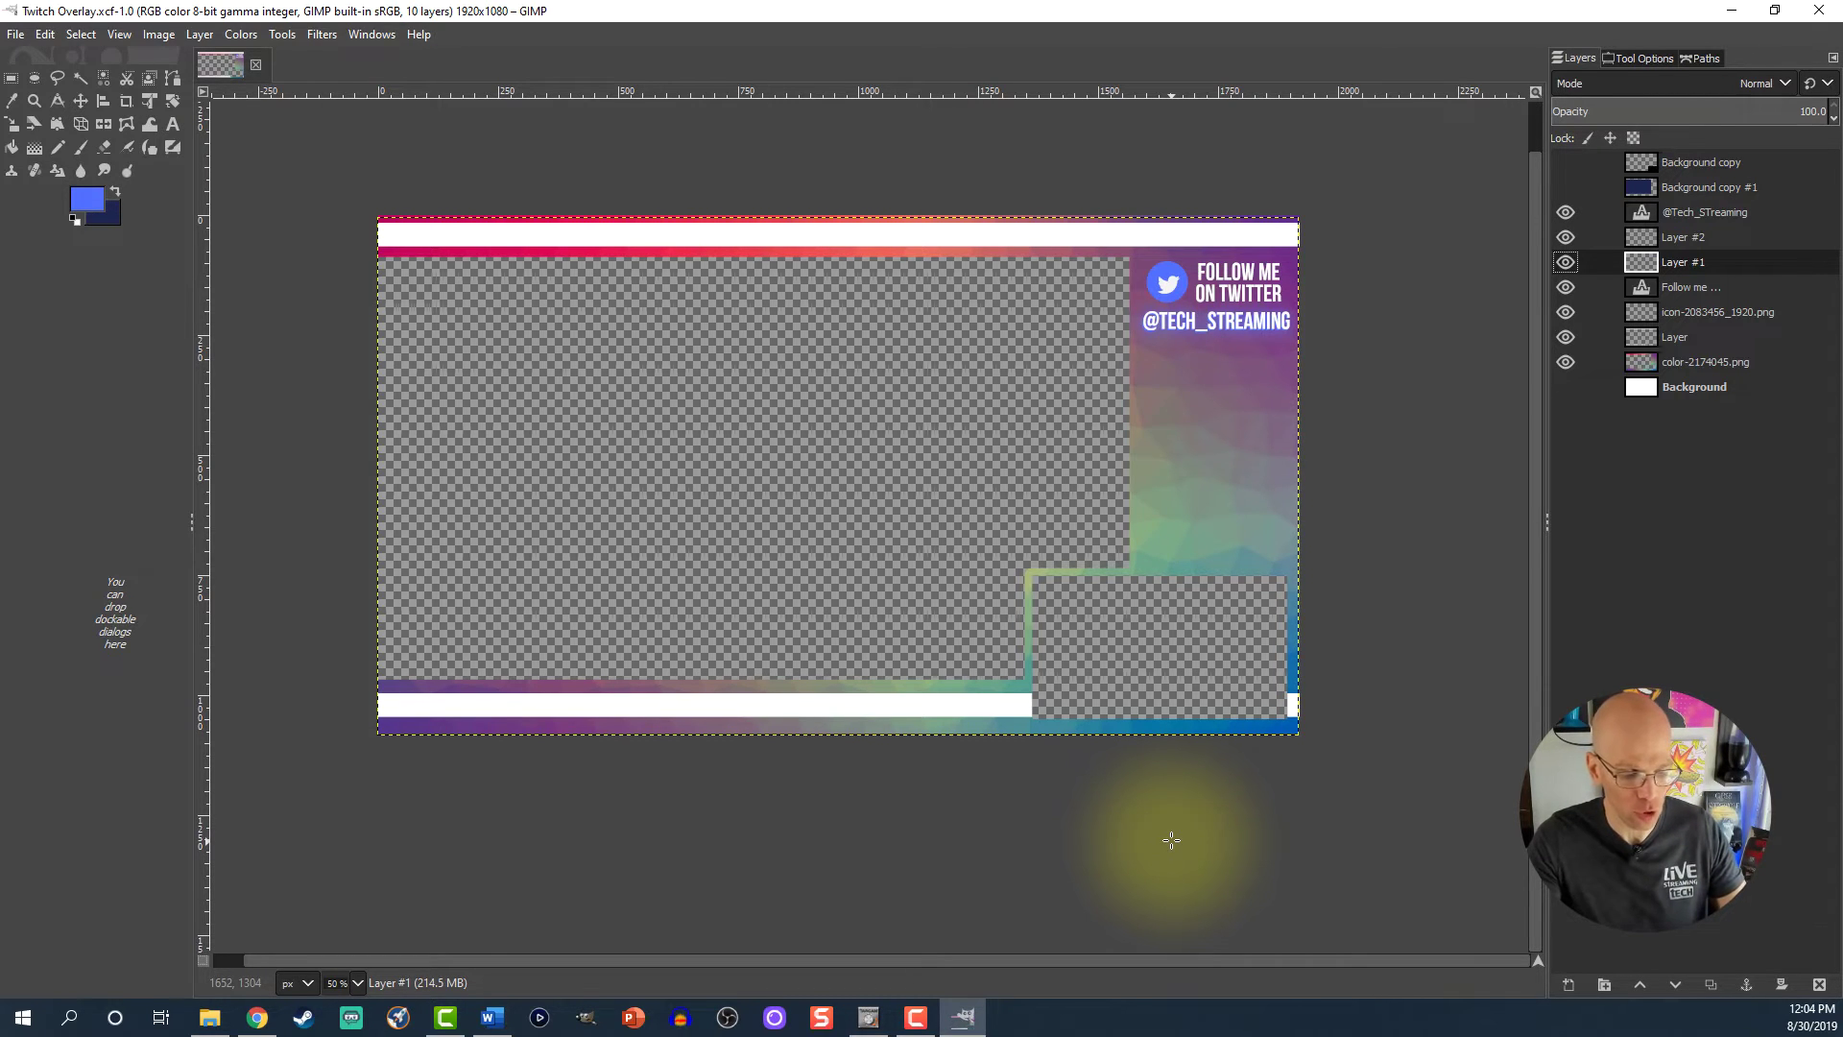
- Export the overlay as Twitch Overlay.png to D:\YT LST\ASSETS with default PNG options
{"action": "key", "text": "ctrl+shift+e"}
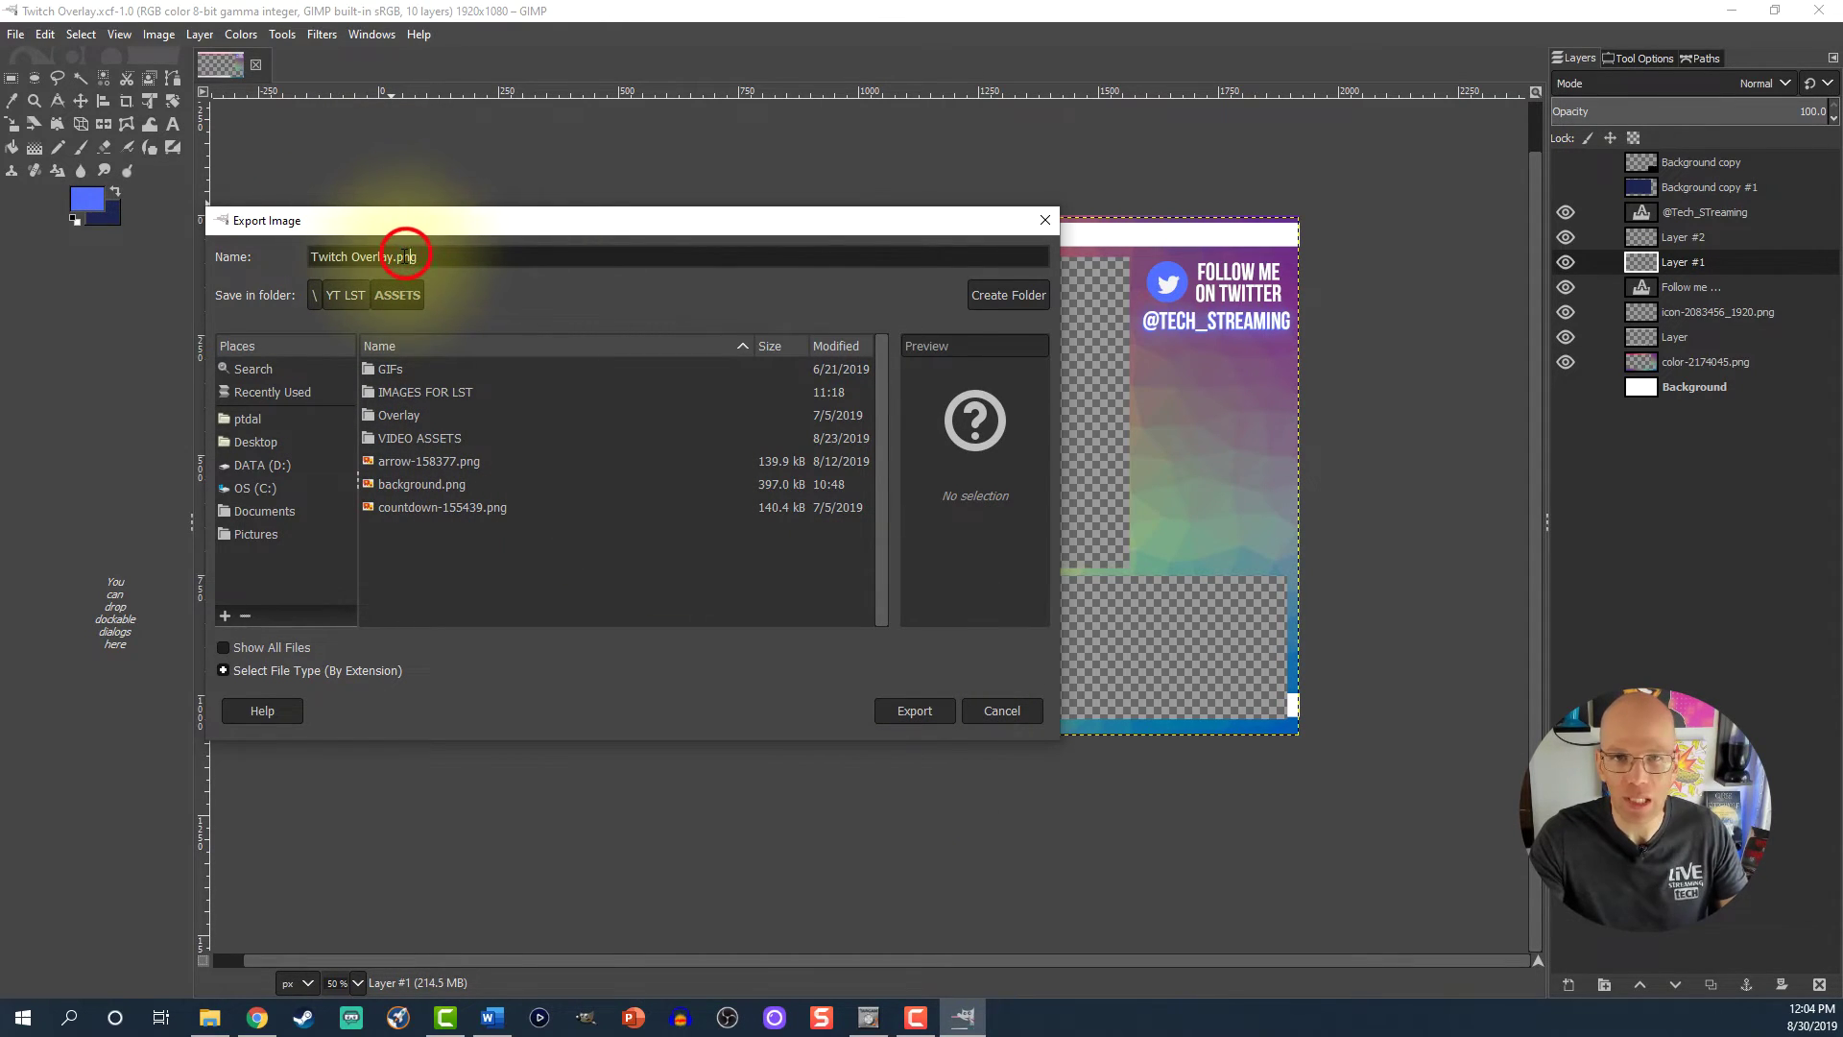
{"action": "left_click", "coordinate": [396, 256]}
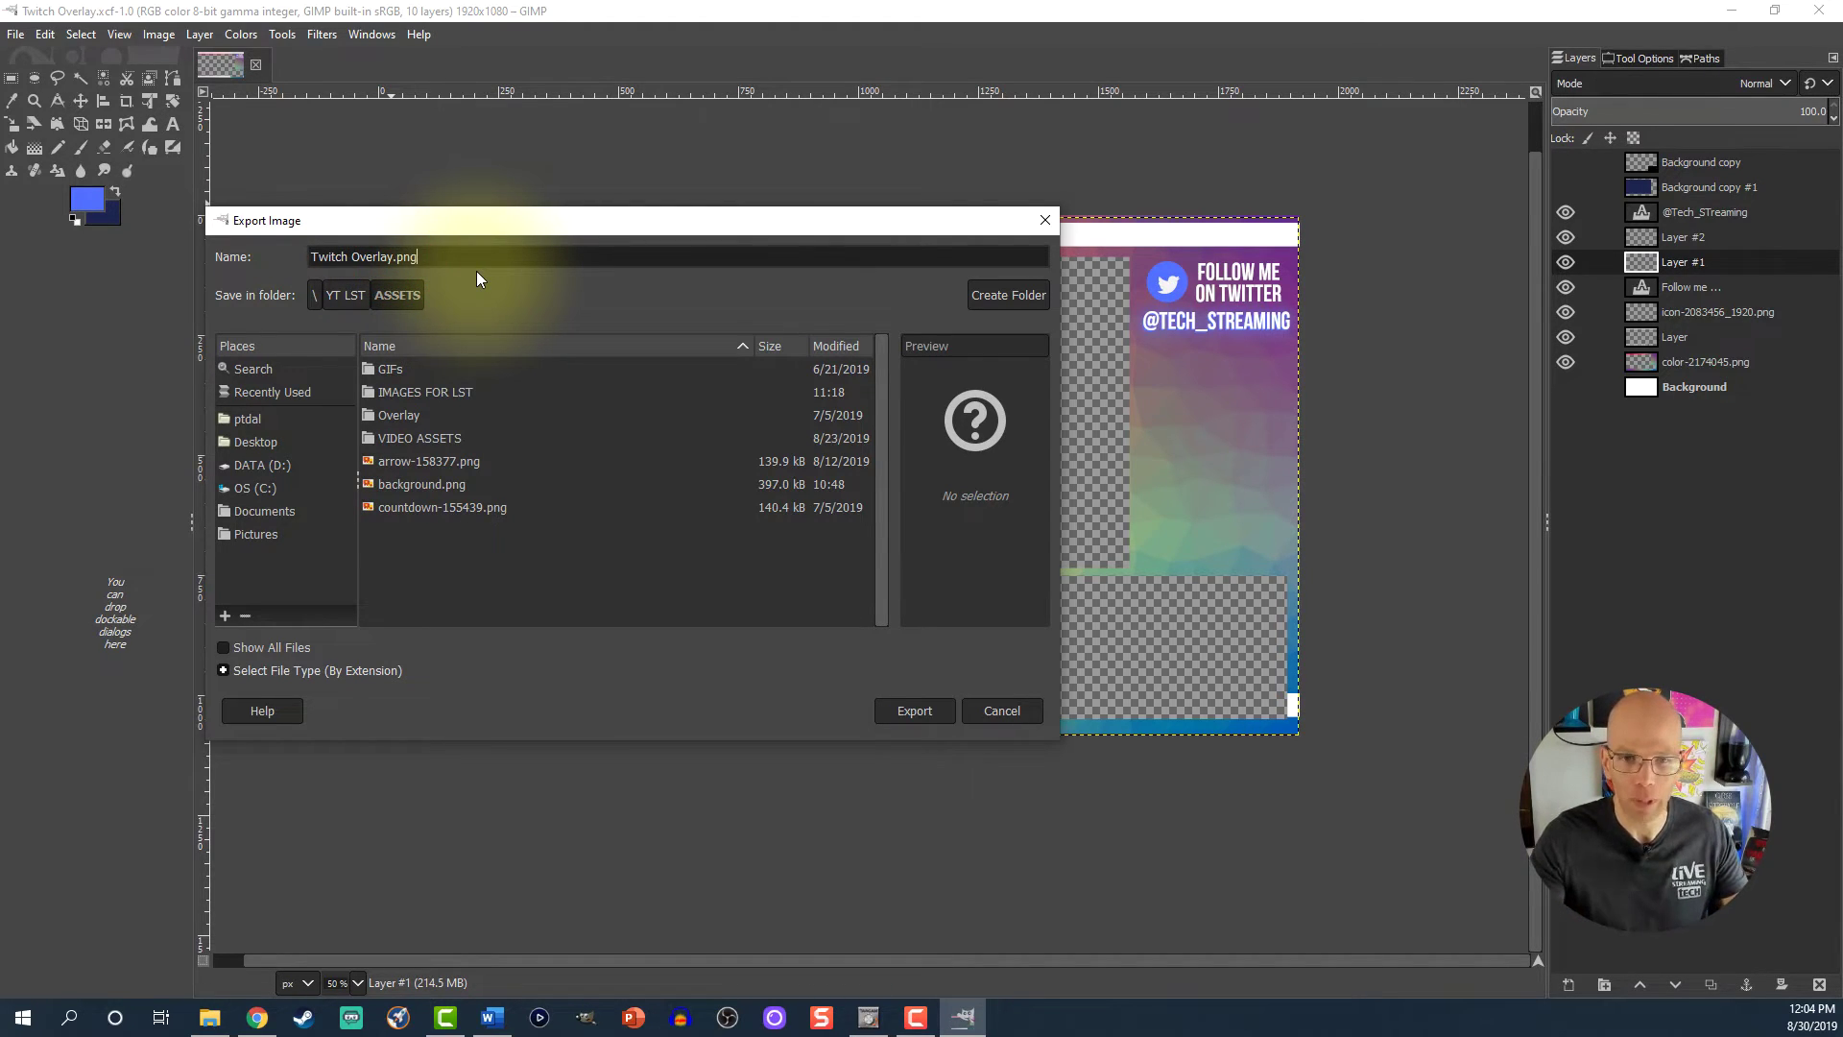
{"action": "left_click", "coordinate": [891, 709]}
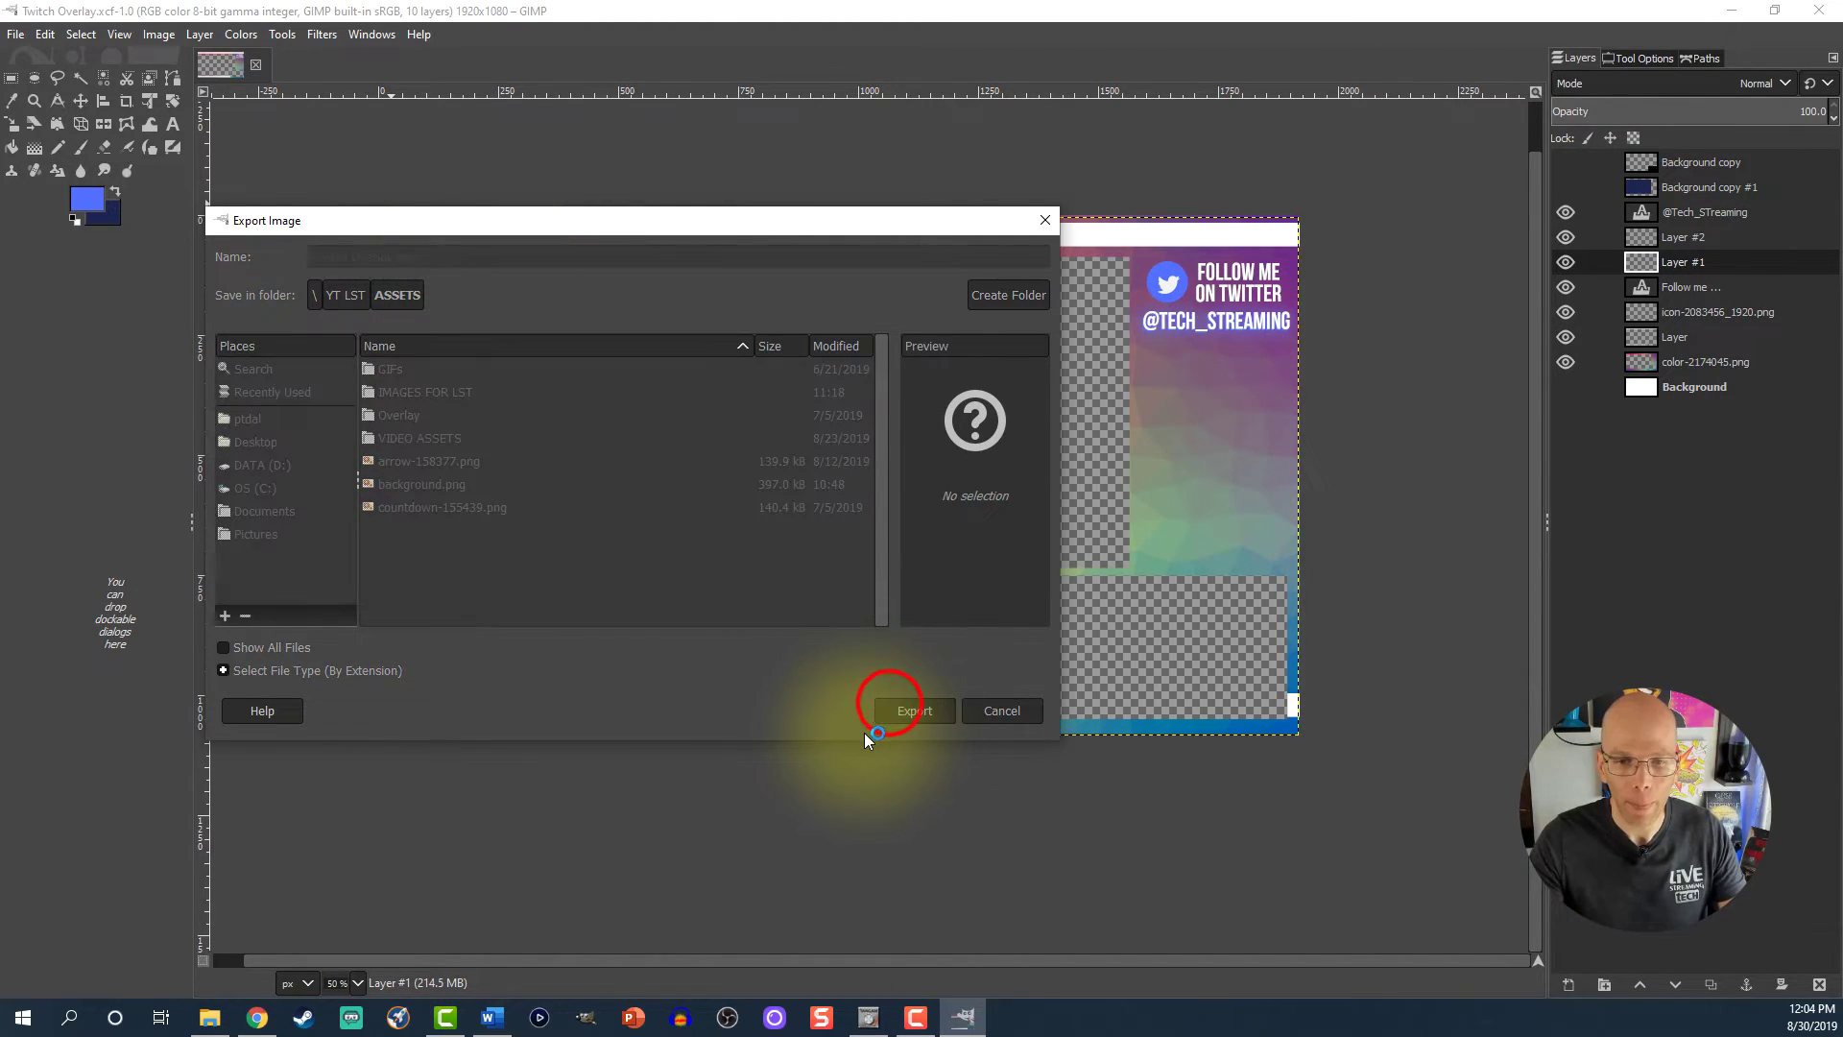
{"action": "left_click", "coordinate": [908, 728]}
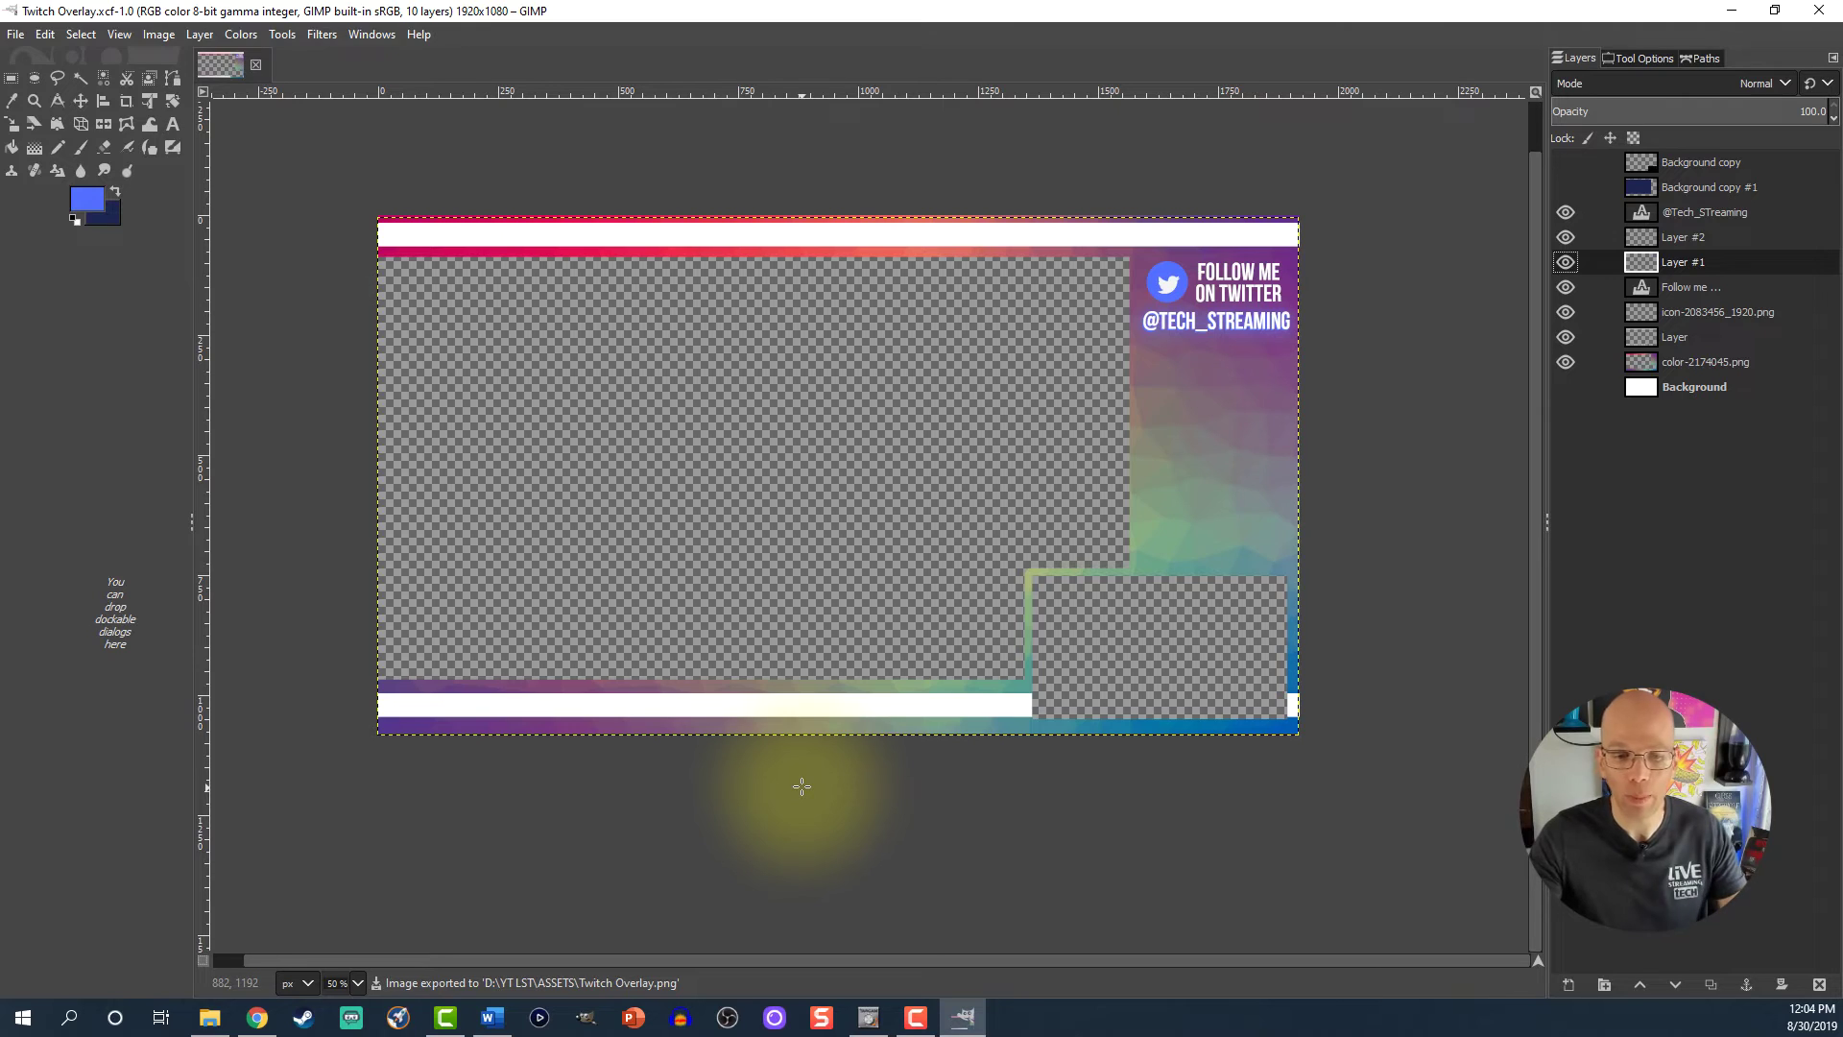
- In Streamlabs OBS, add a new Image source named Image (1) to the scene
{"action": "left_click", "coordinate": [350, 1017]}
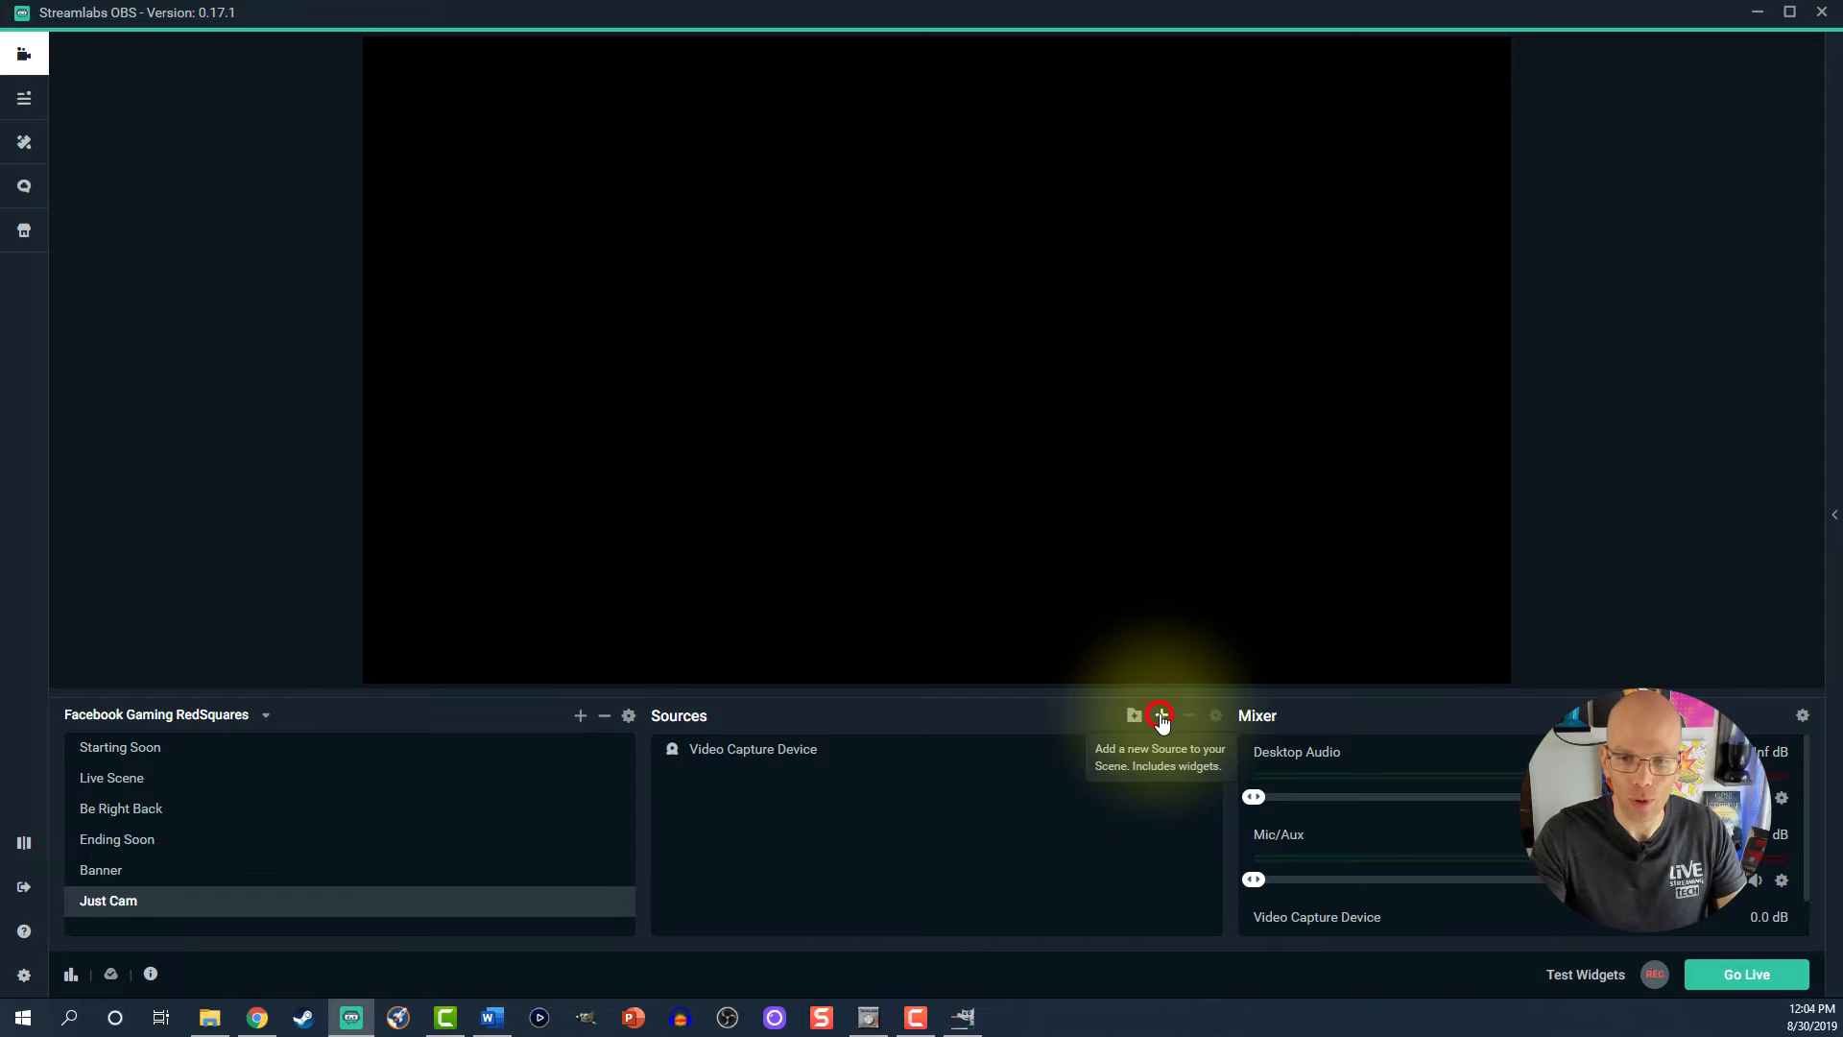
{"action": "left_click", "coordinate": [1161, 716]}
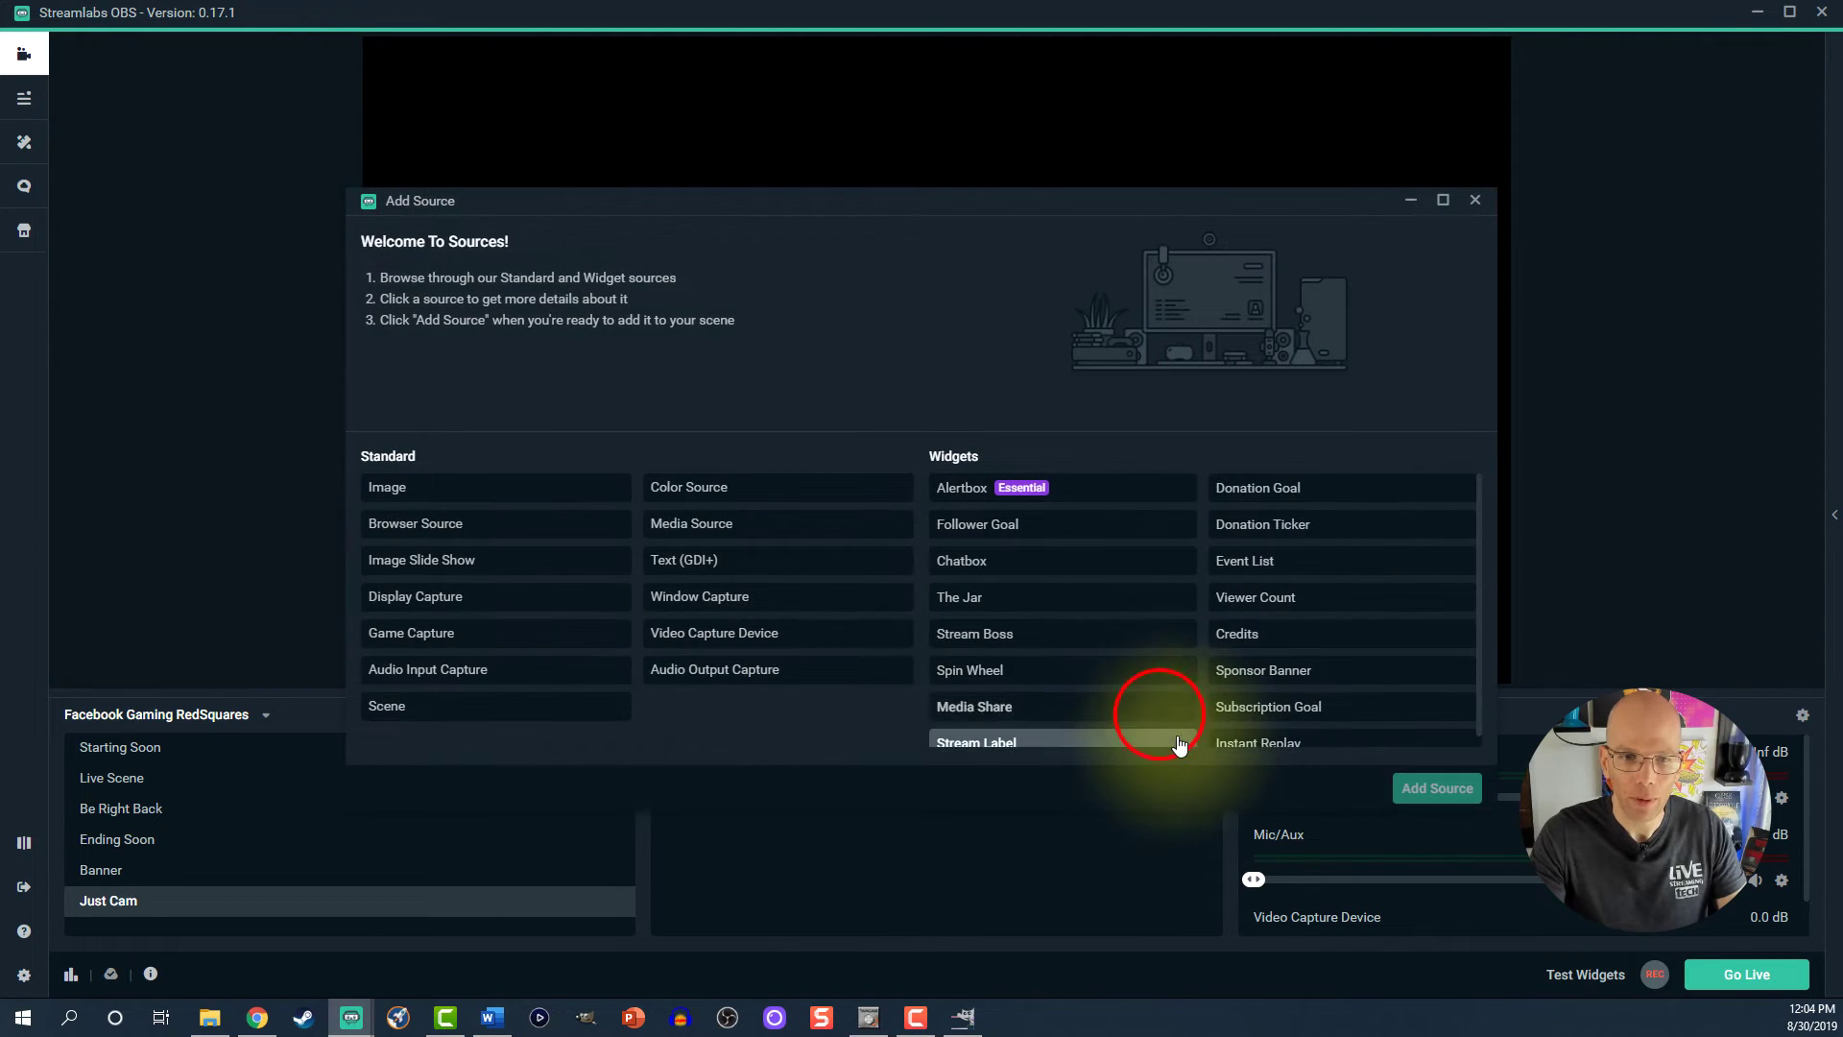
{"action": "left_click", "coordinate": [467, 491]}
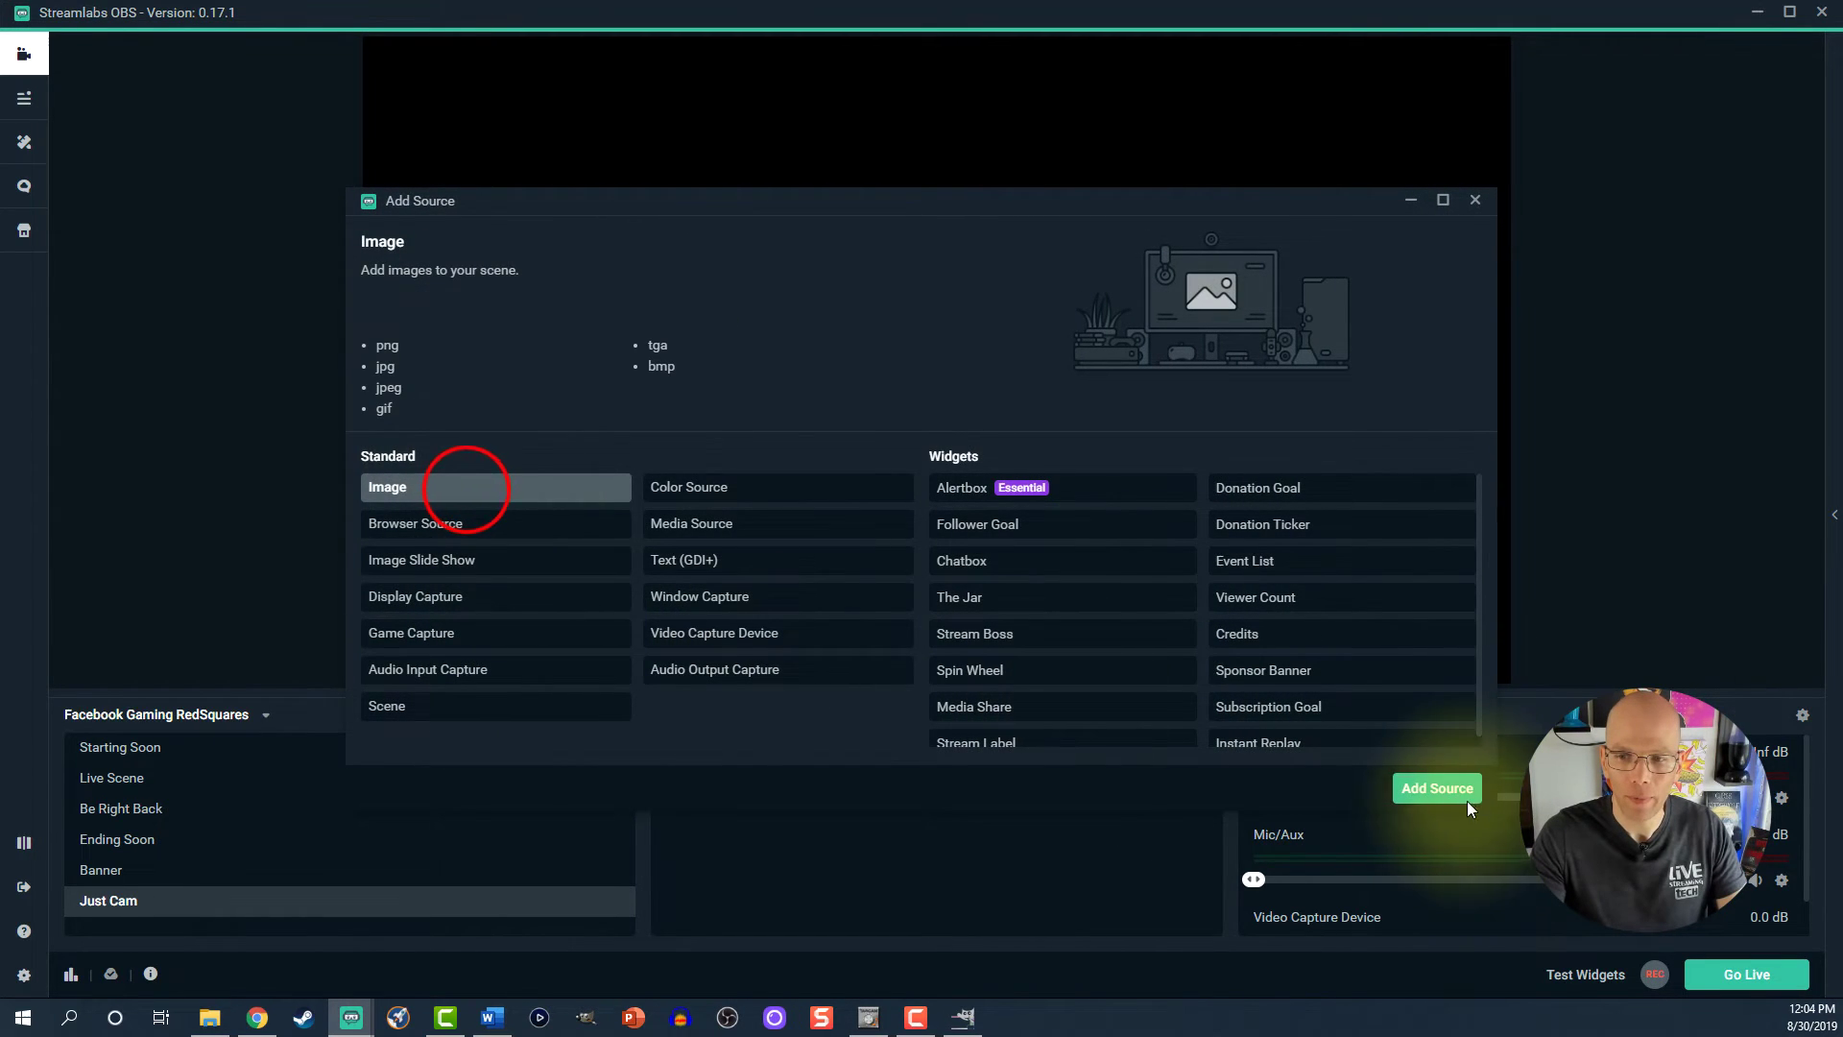
{"action": "left_click", "coordinate": [1439, 789]}
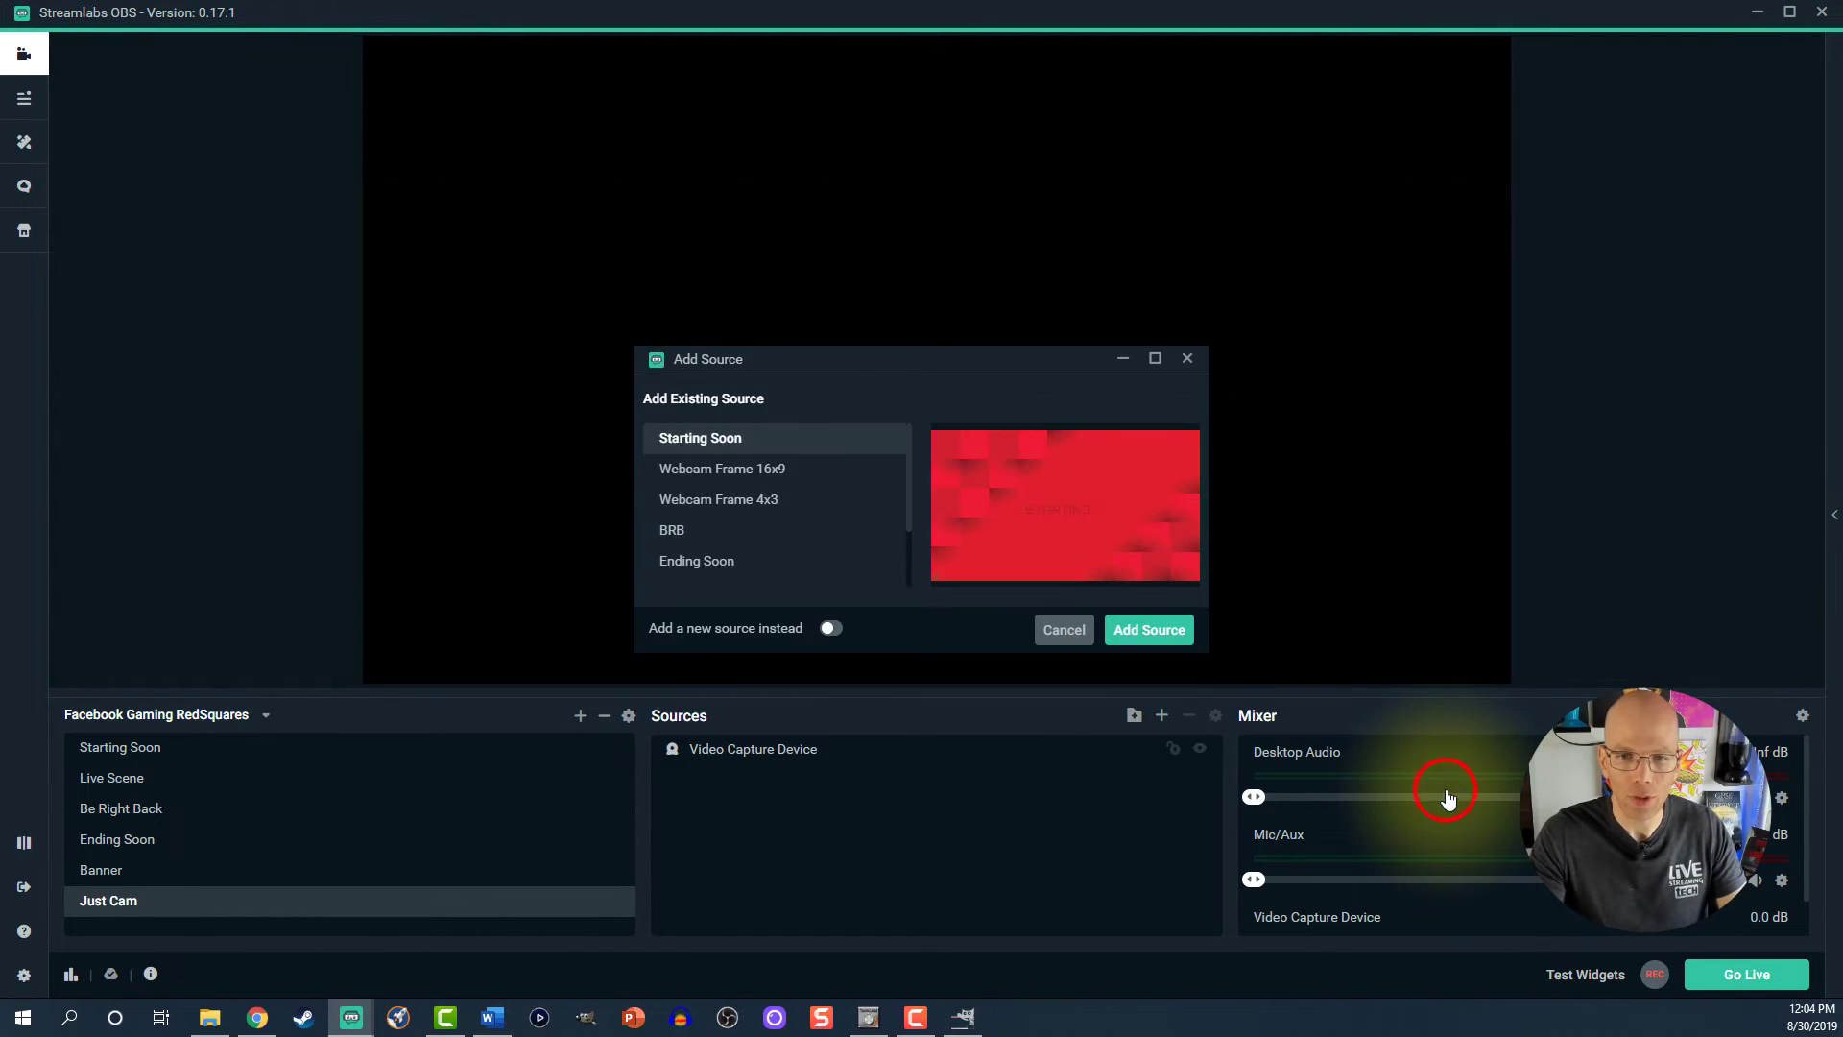
{"action": "left_click", "coordinate": [830, 629]}
{"action": "left_click", "coordinate": [1149, 630]}
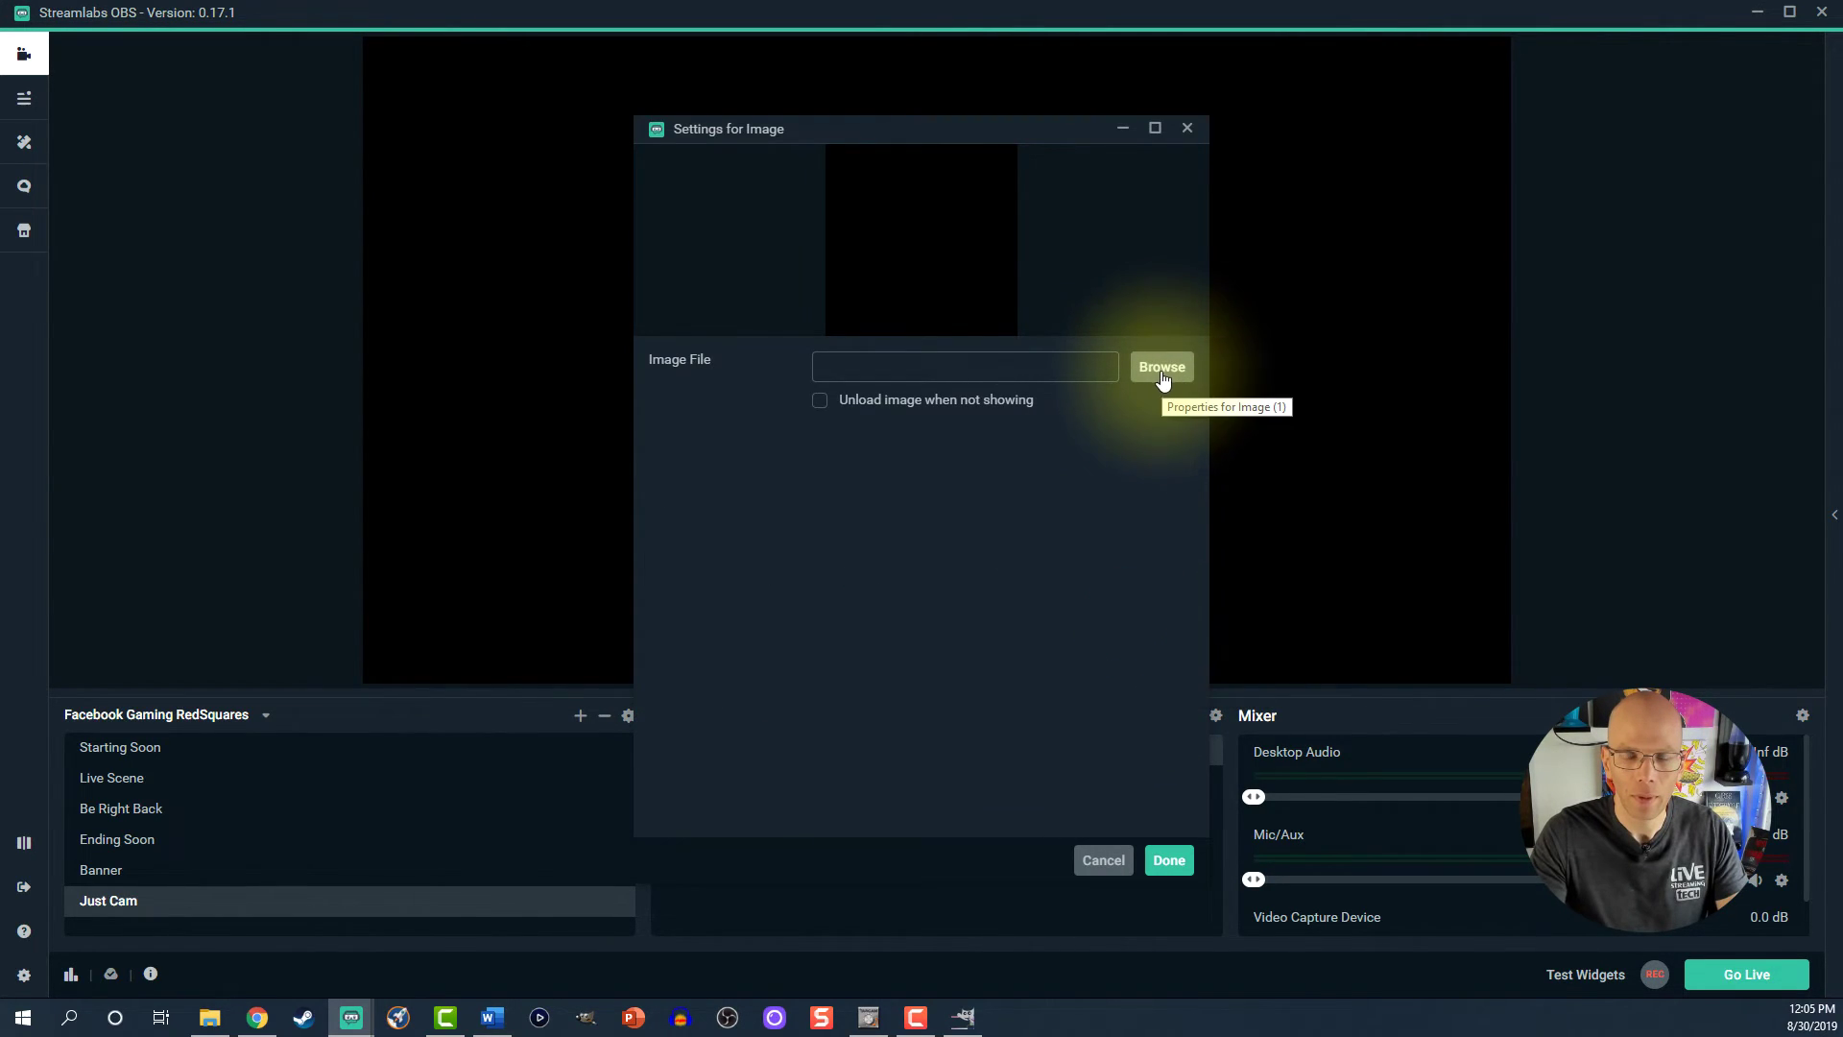
- Load Twitch Overlay.png from the ASSETS folder into the image source and confirm
{"action": "left_click", "coordinate": [1161, 367]}
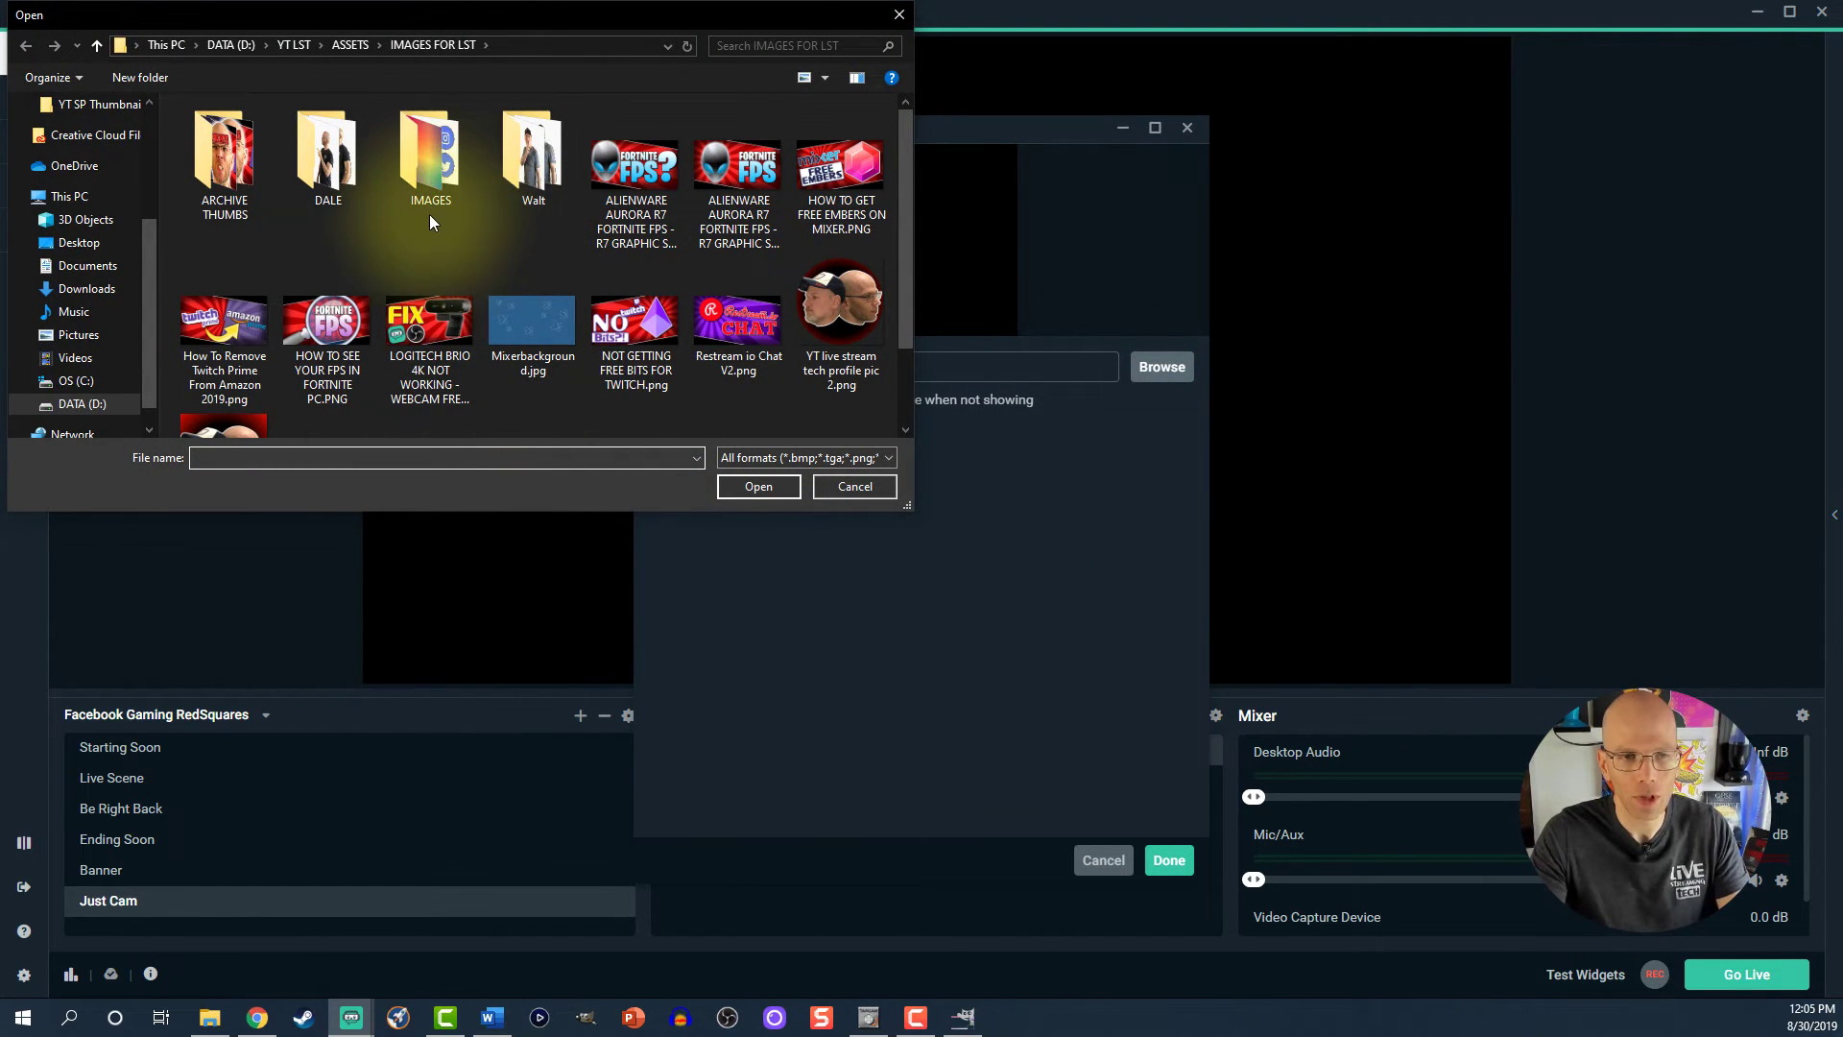
{"action": "key", "text": "alt+Up"}
{"action": "left_click", "coordinate": [234, 280]}
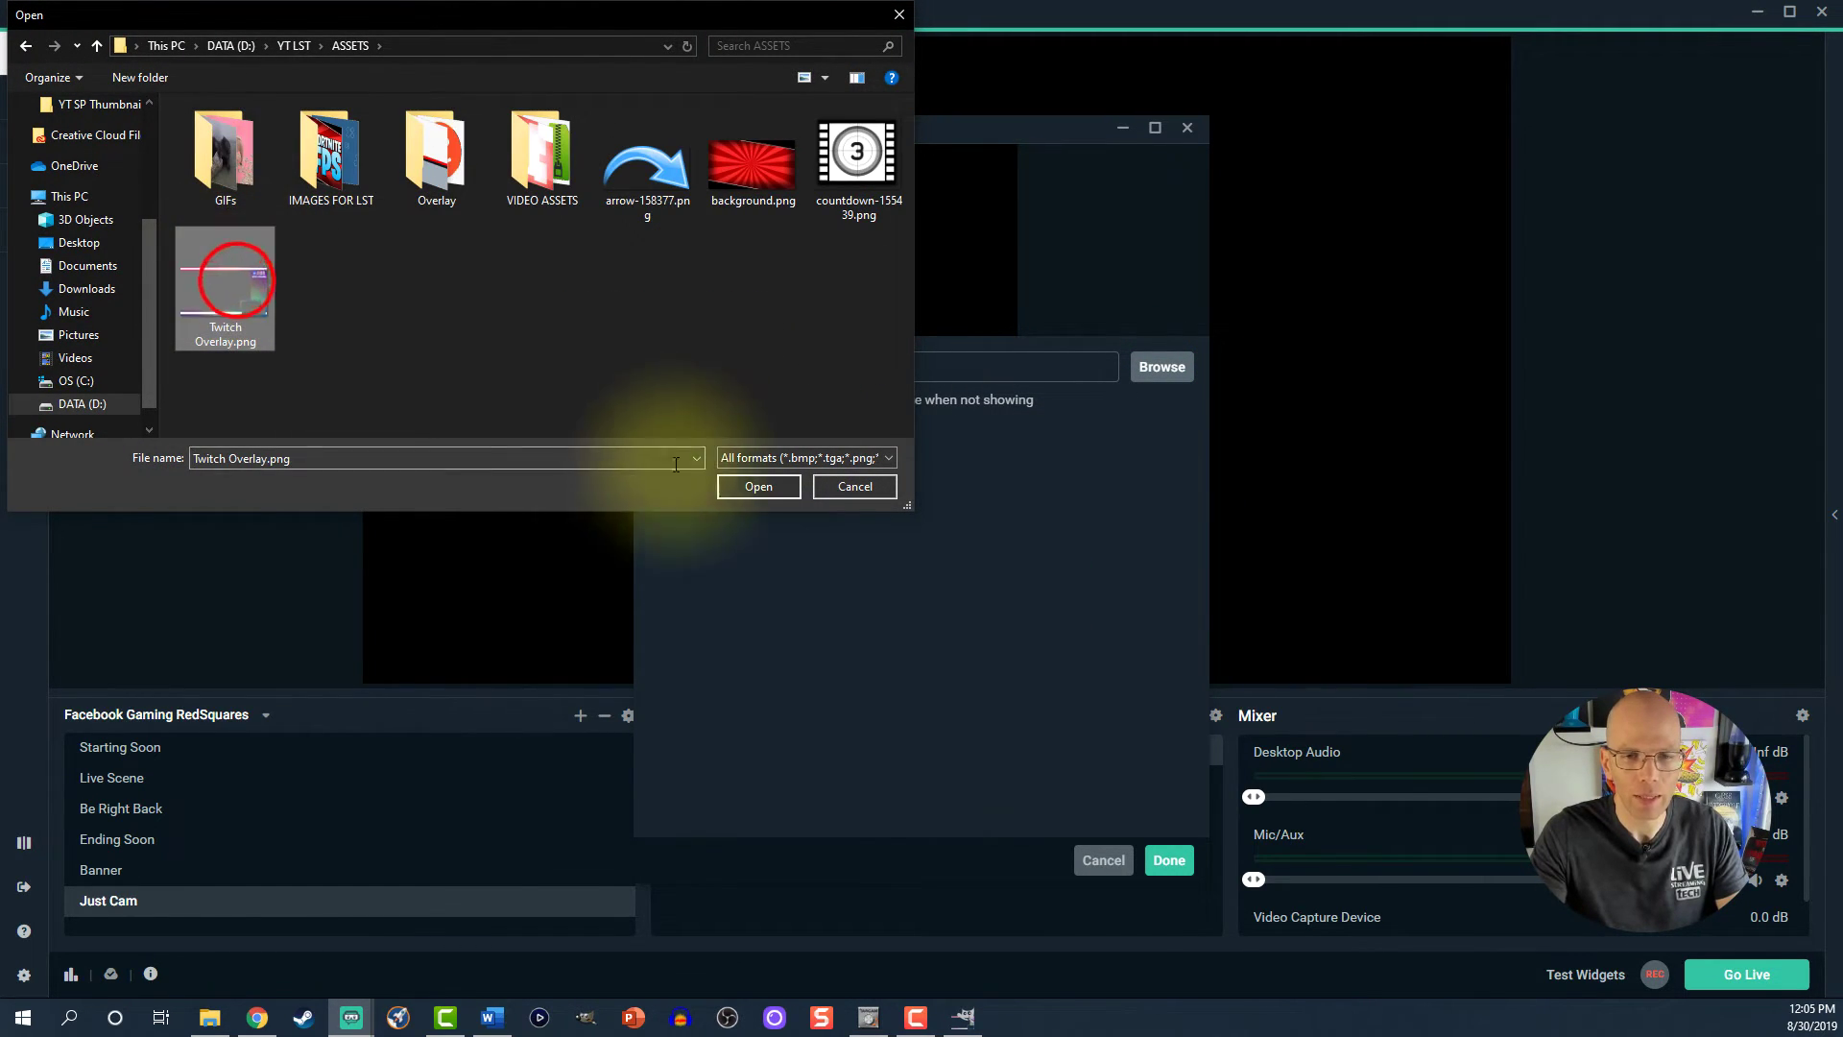
{"action": "left_click", "coordinate": [737, 484]}
{"action": "left_click", "coordinate": [1167, 861]}
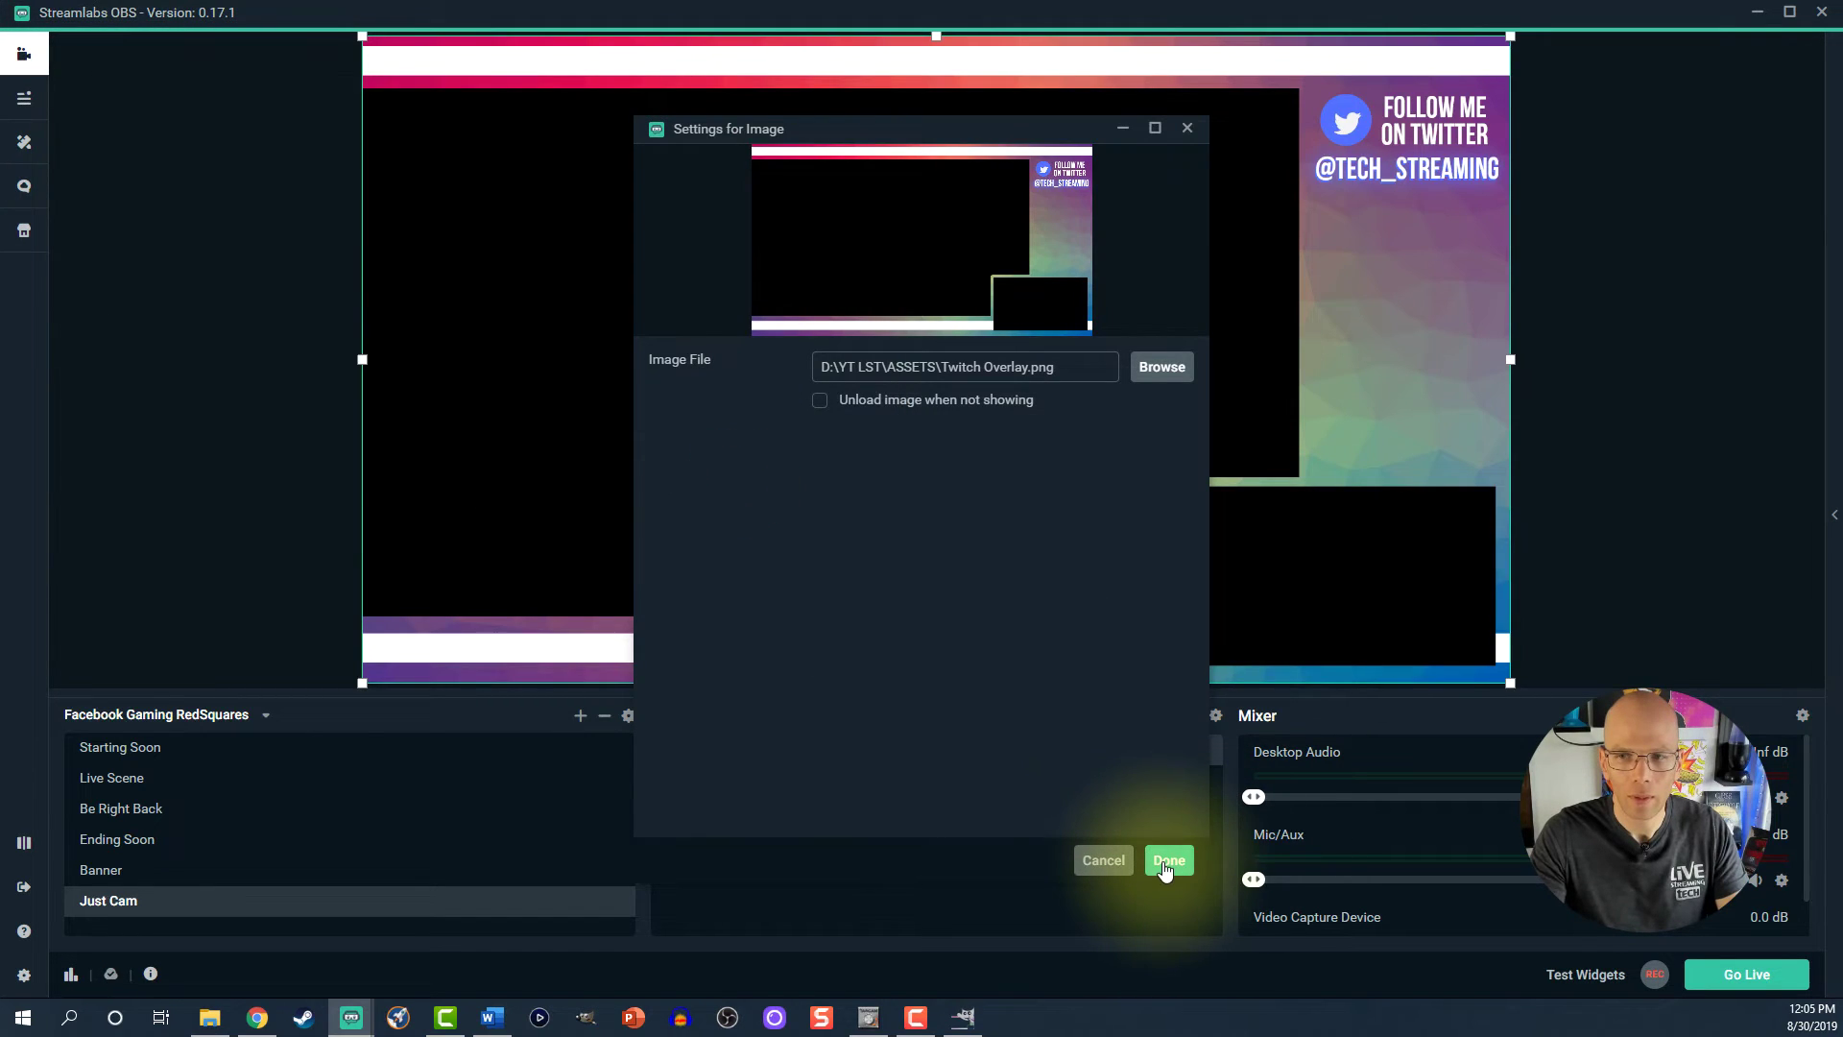